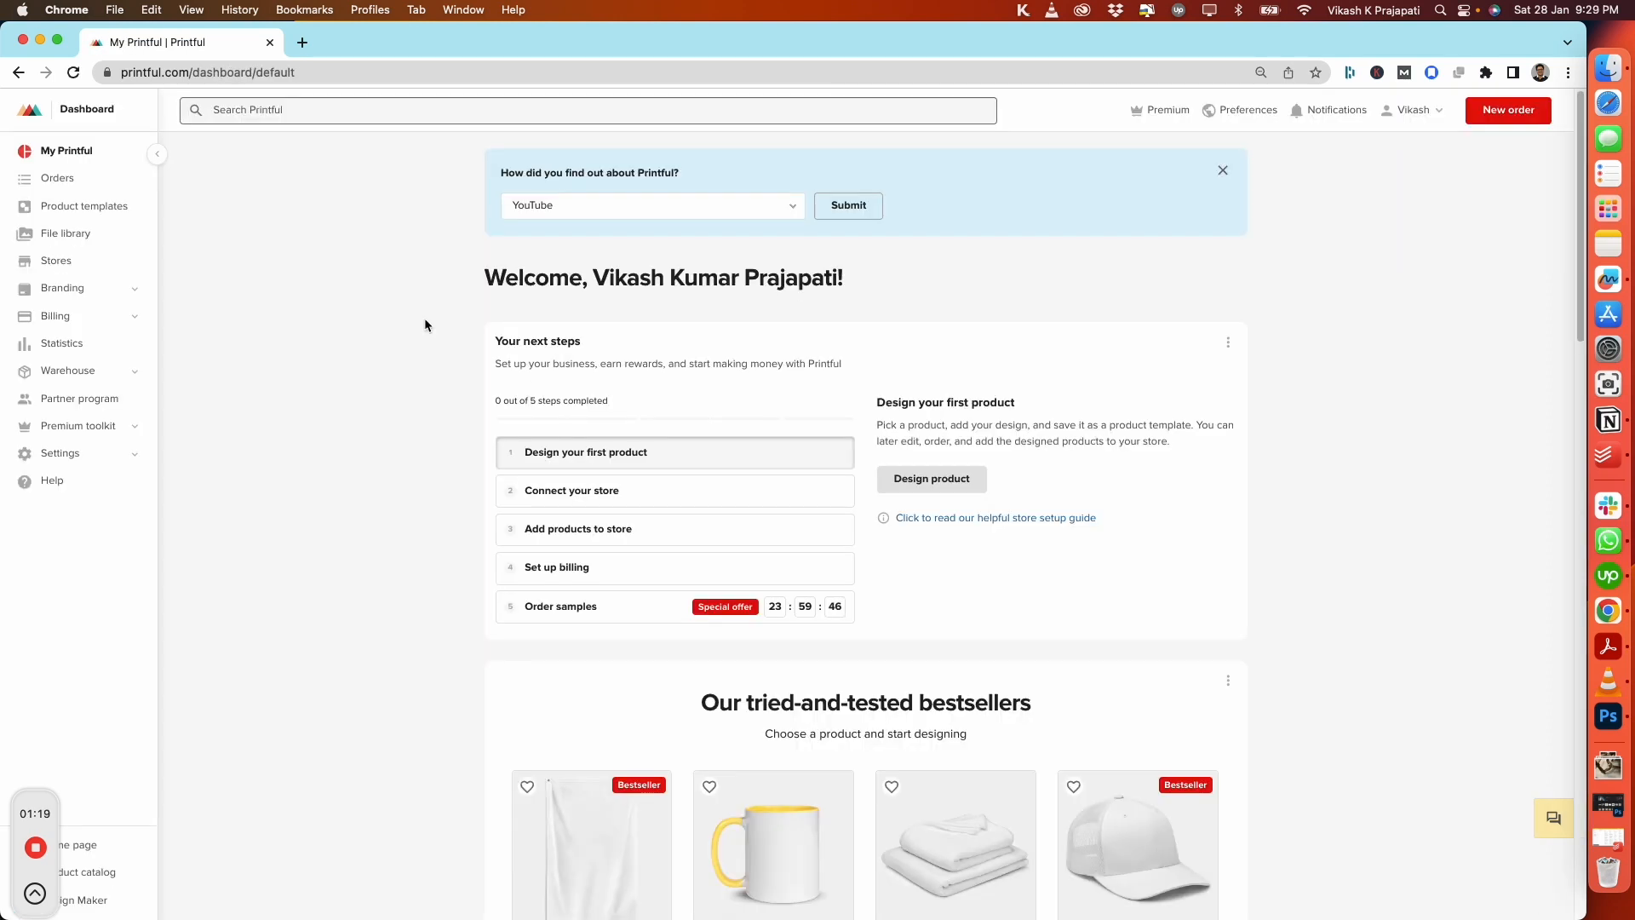
Start a new product template using the recently viewed Unisex 3/4 Sleeve Raglan Shirt | Tultex 245
{"action": "left_click", "coordinate": [110, 207]}
{"action": "scroll", "coordinate": [310, 351], "scroll_direction": "down", "scroll_amount": 1}
{"action": "scroll", "coordinate": [310, 352], "scroll_direction": "down", "scroll_amount": 5}
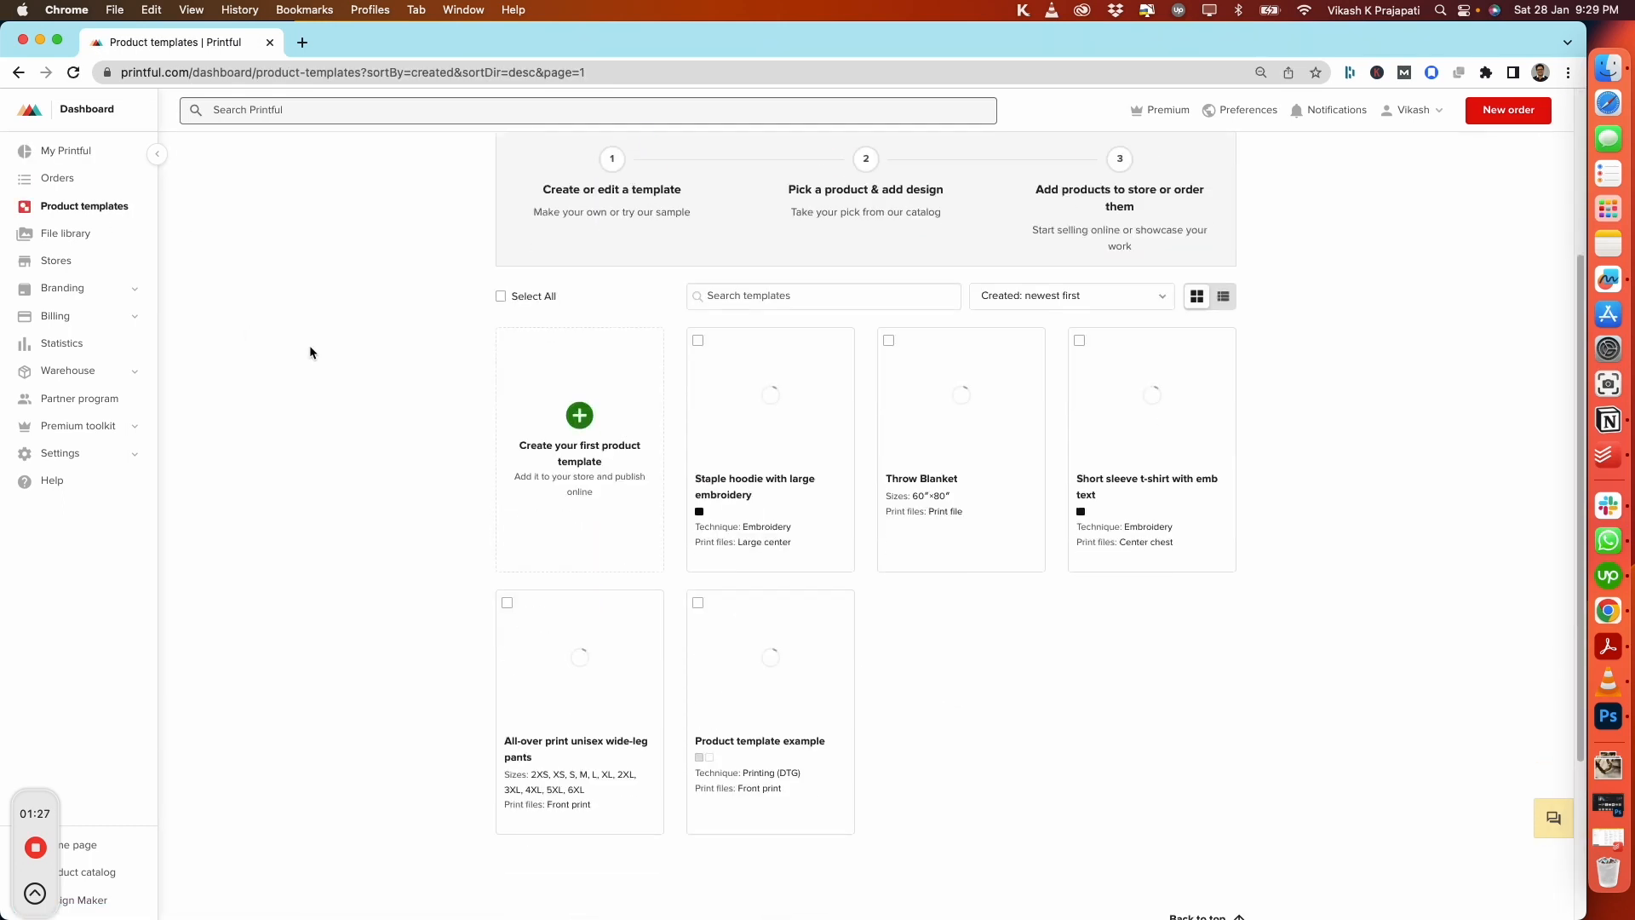
{"action": "left_click", "coordinate": [594, 452]}
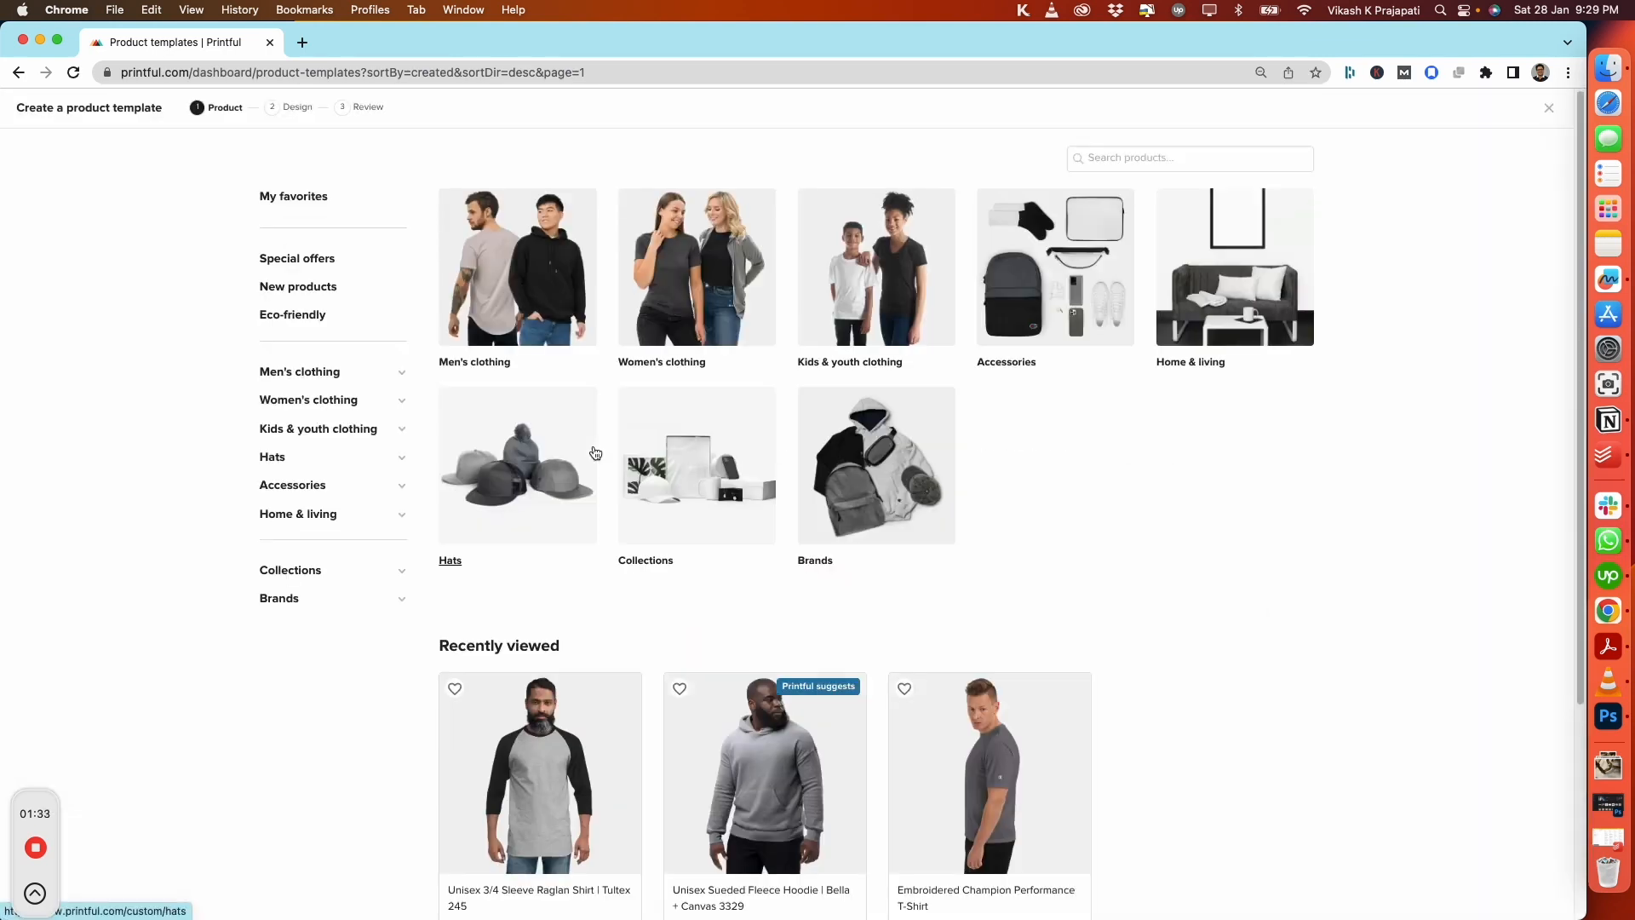
{"action": "scroll", "coordinate": [565, 467], "scroll_direction": "down", "scroll_amount": 3}
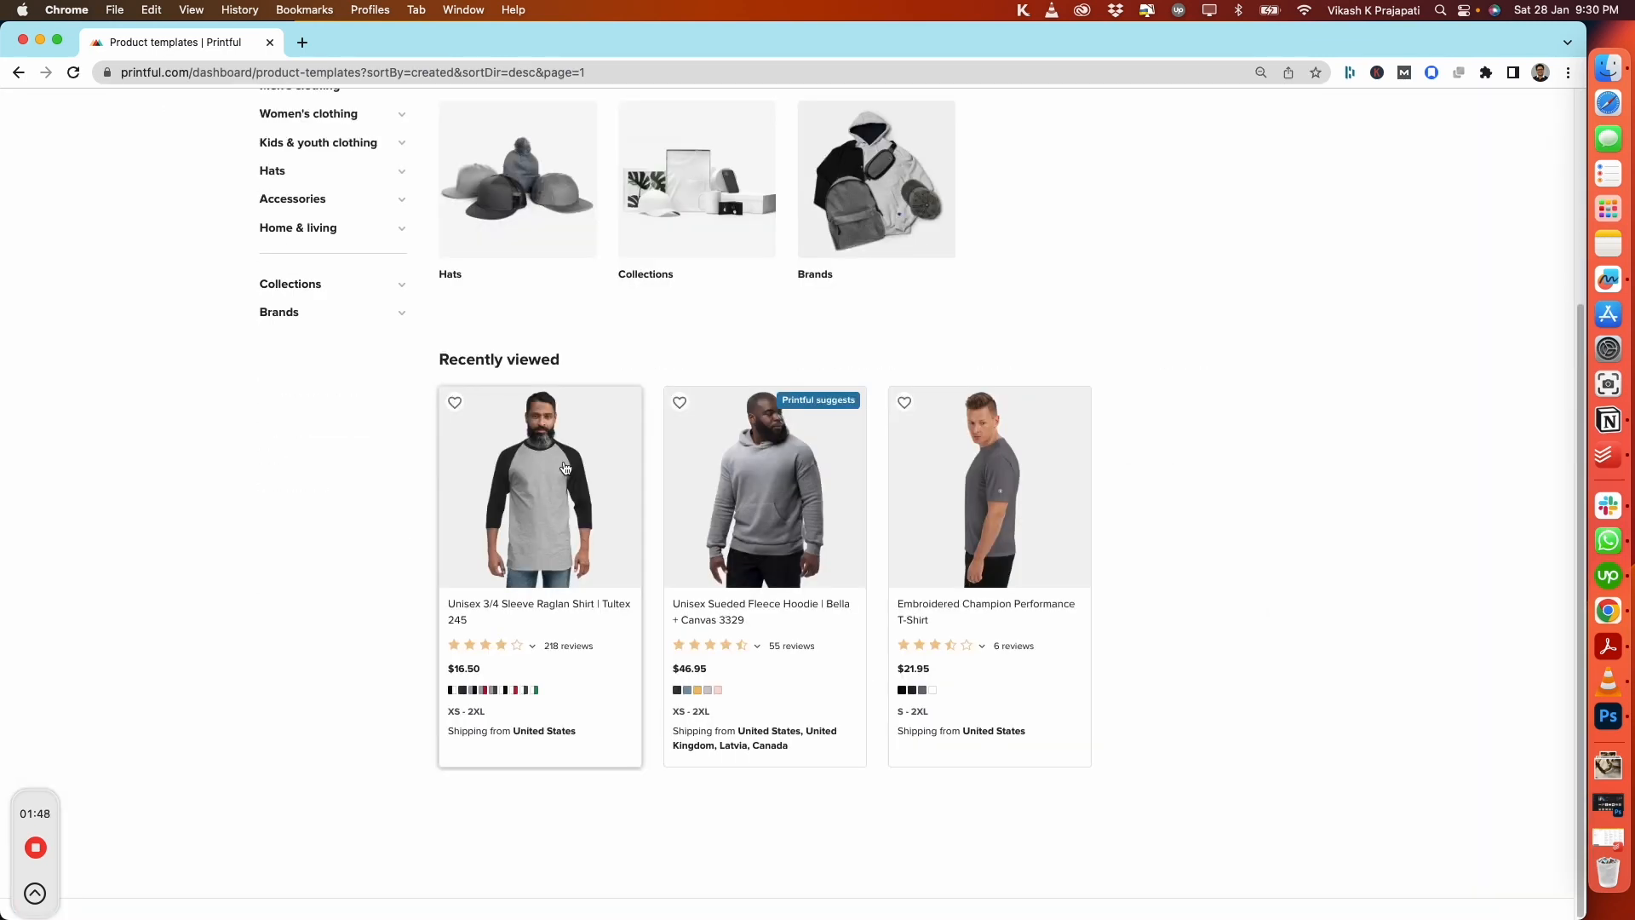
{"action": "left_click", "coordinate": [564, 466]}
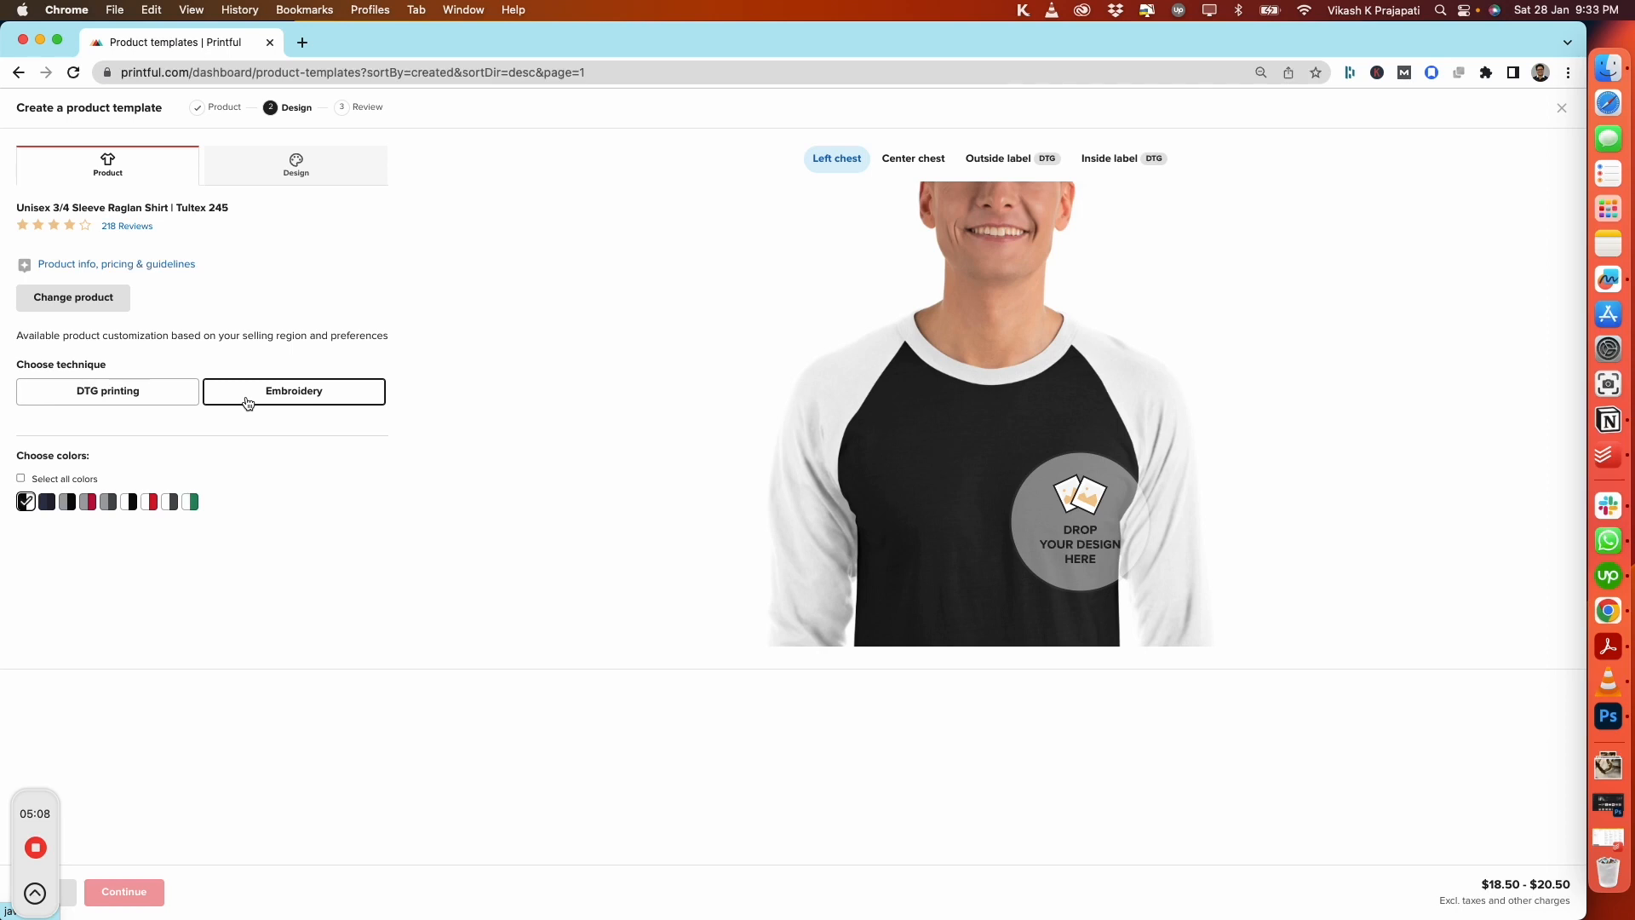
Begin adding a design file to the left chest and accept the embroidery file requirements to reach the store's file library
{"action": "left_click", "coordinate": [304, 182]}
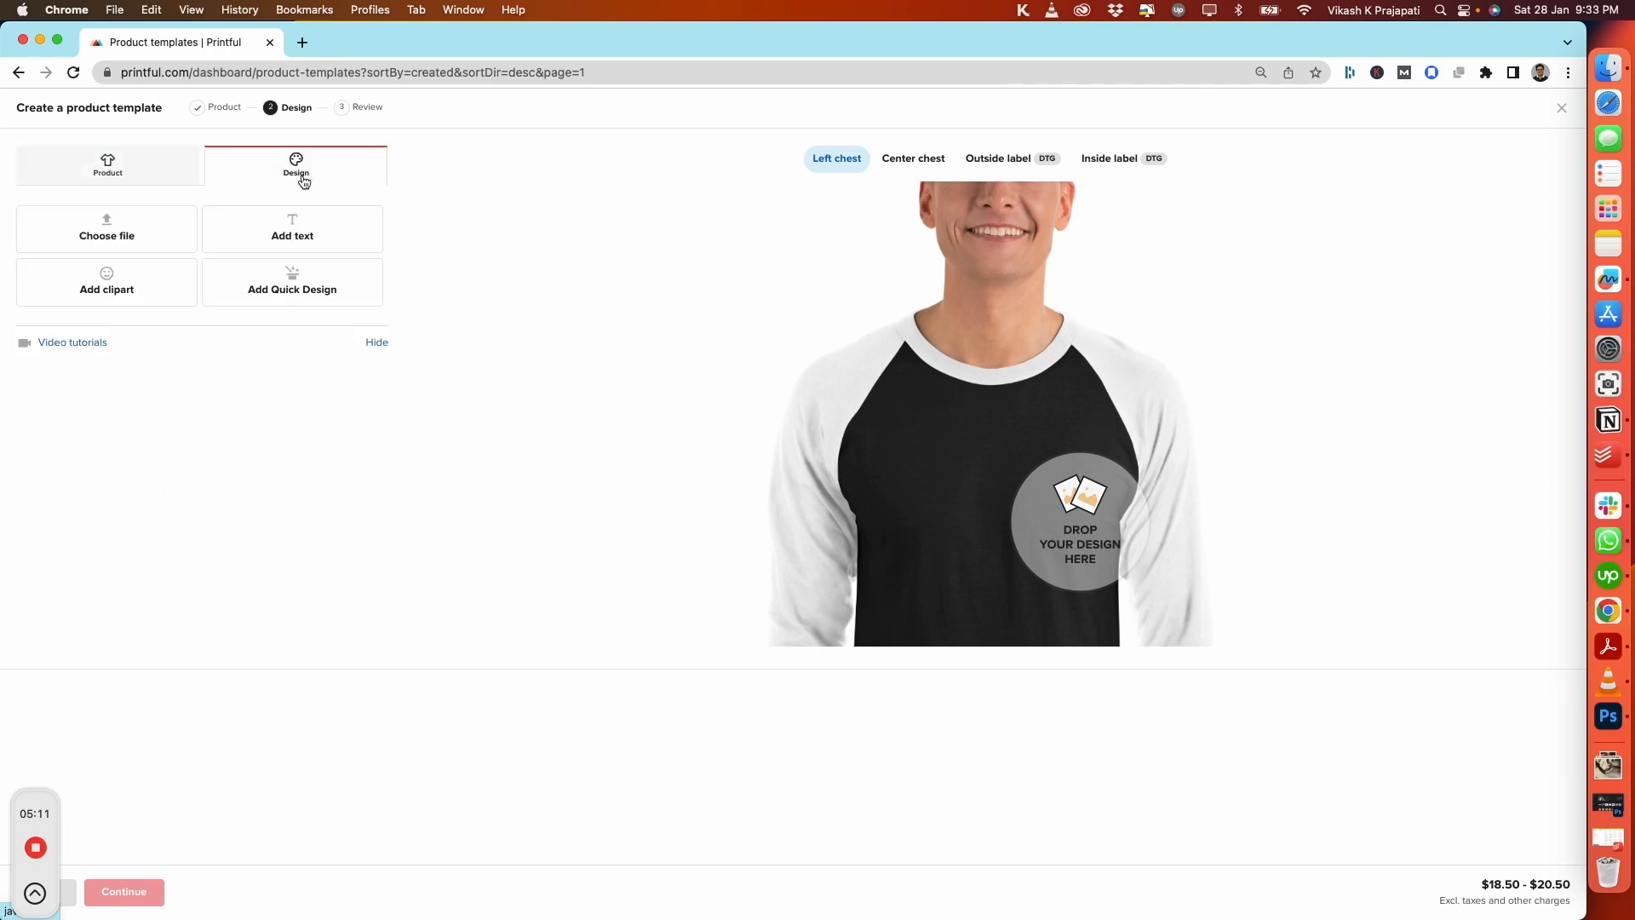
{"action": "left_click", "coordinate": [122, 237]}
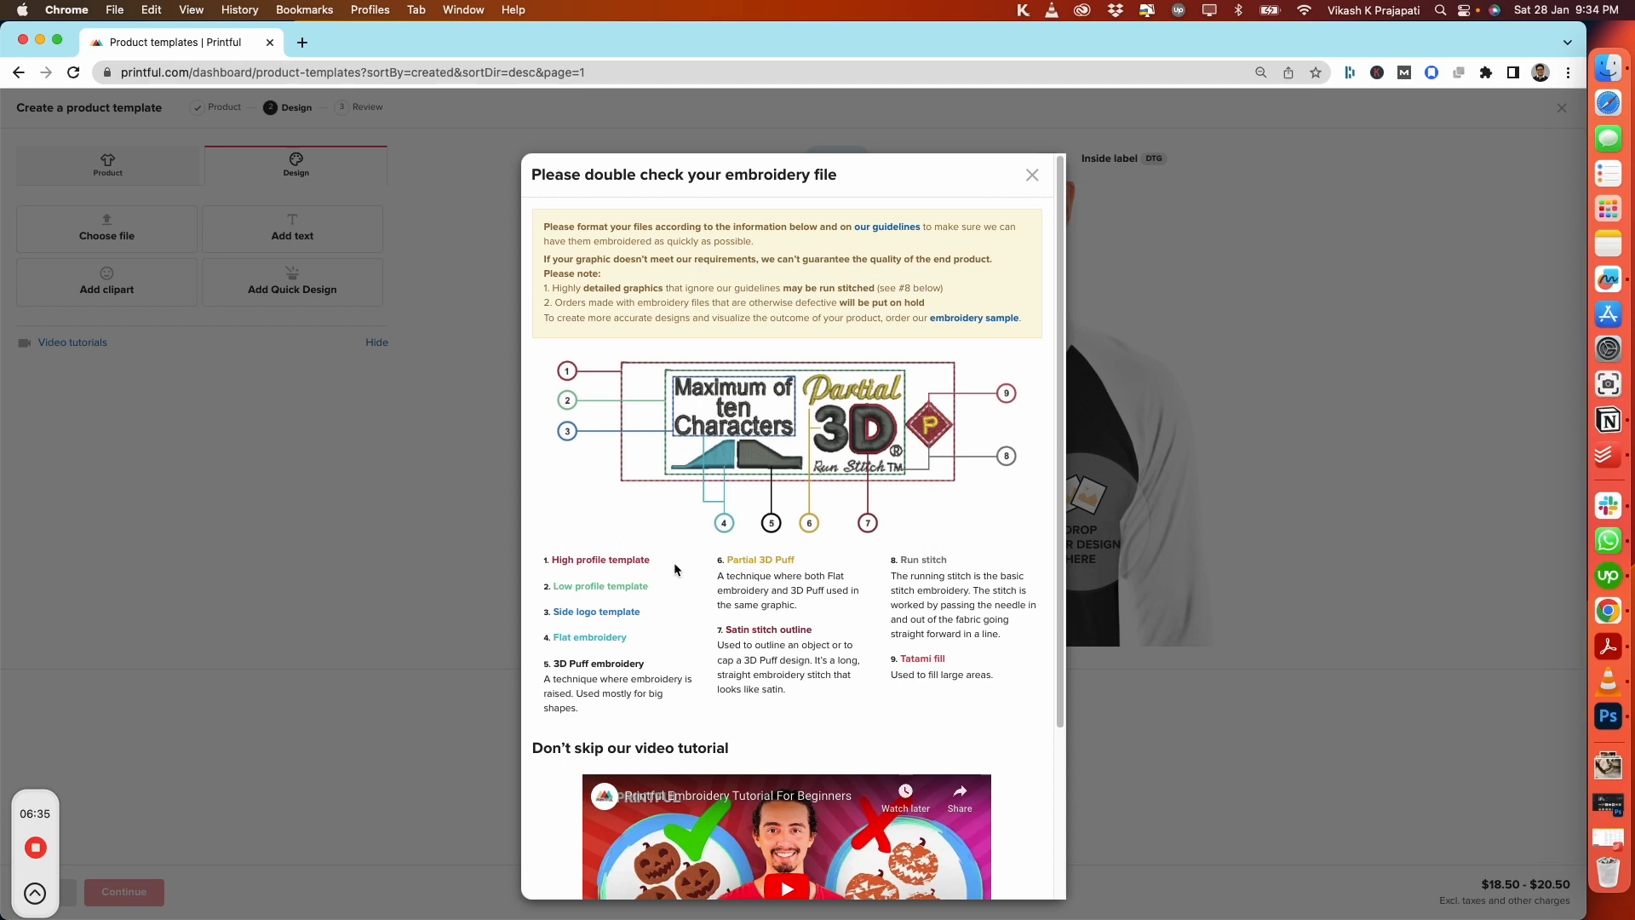
{"action": "scroll", "coordinate": [855, 610], "scroll_direction": "down", "scroll_amount": 5}
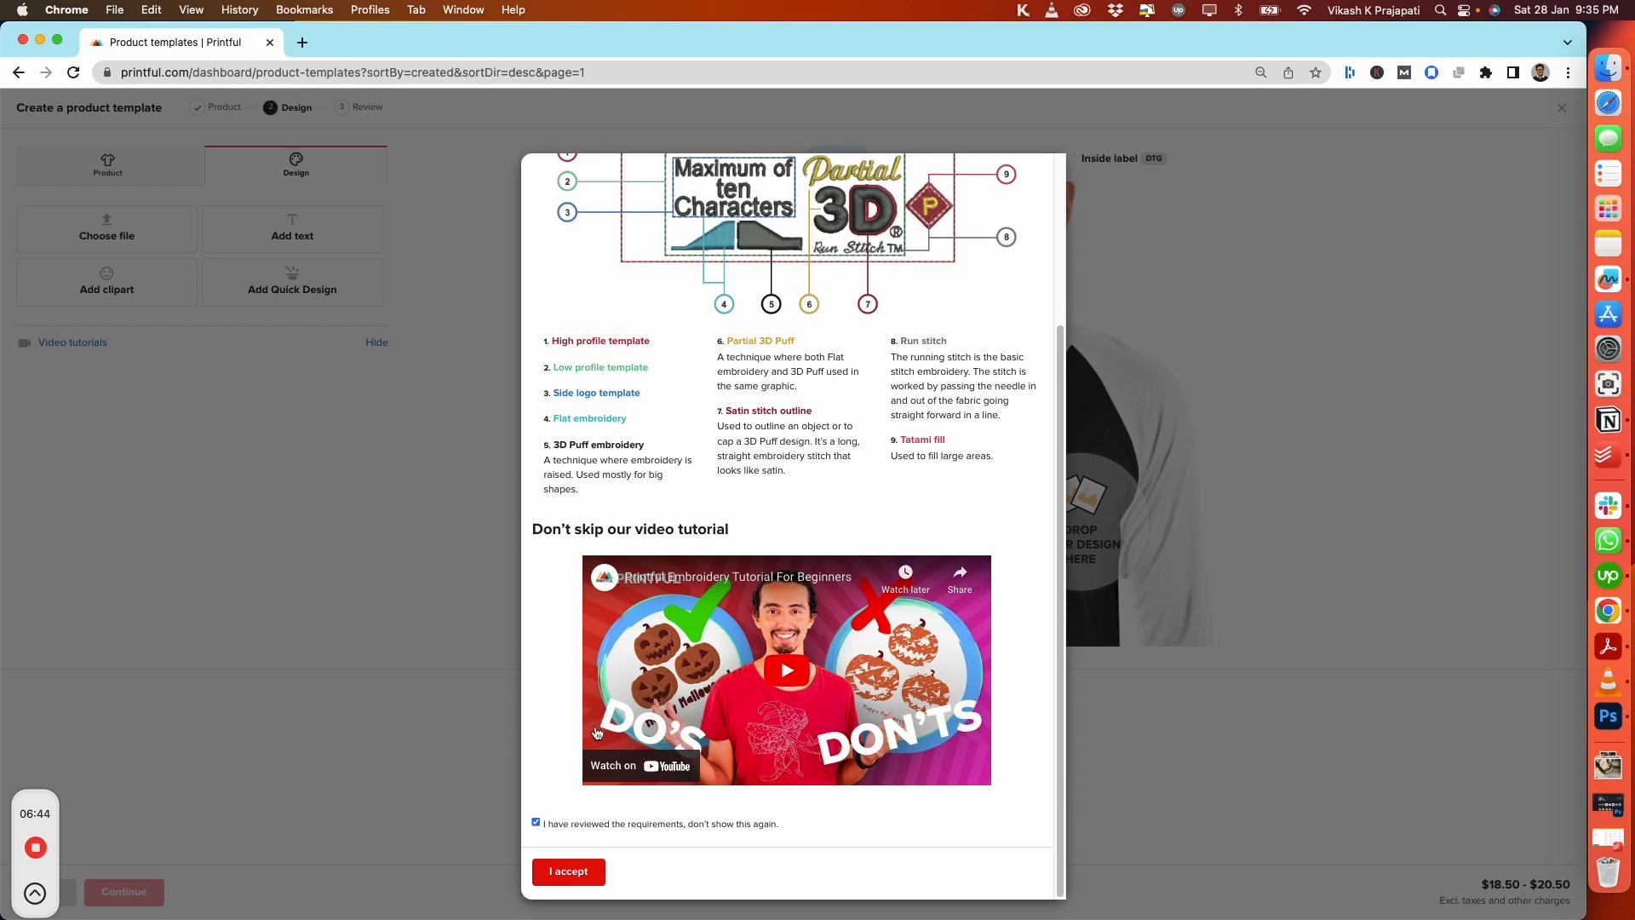
{"action": "left_click", "coordinate": [569, 871]}
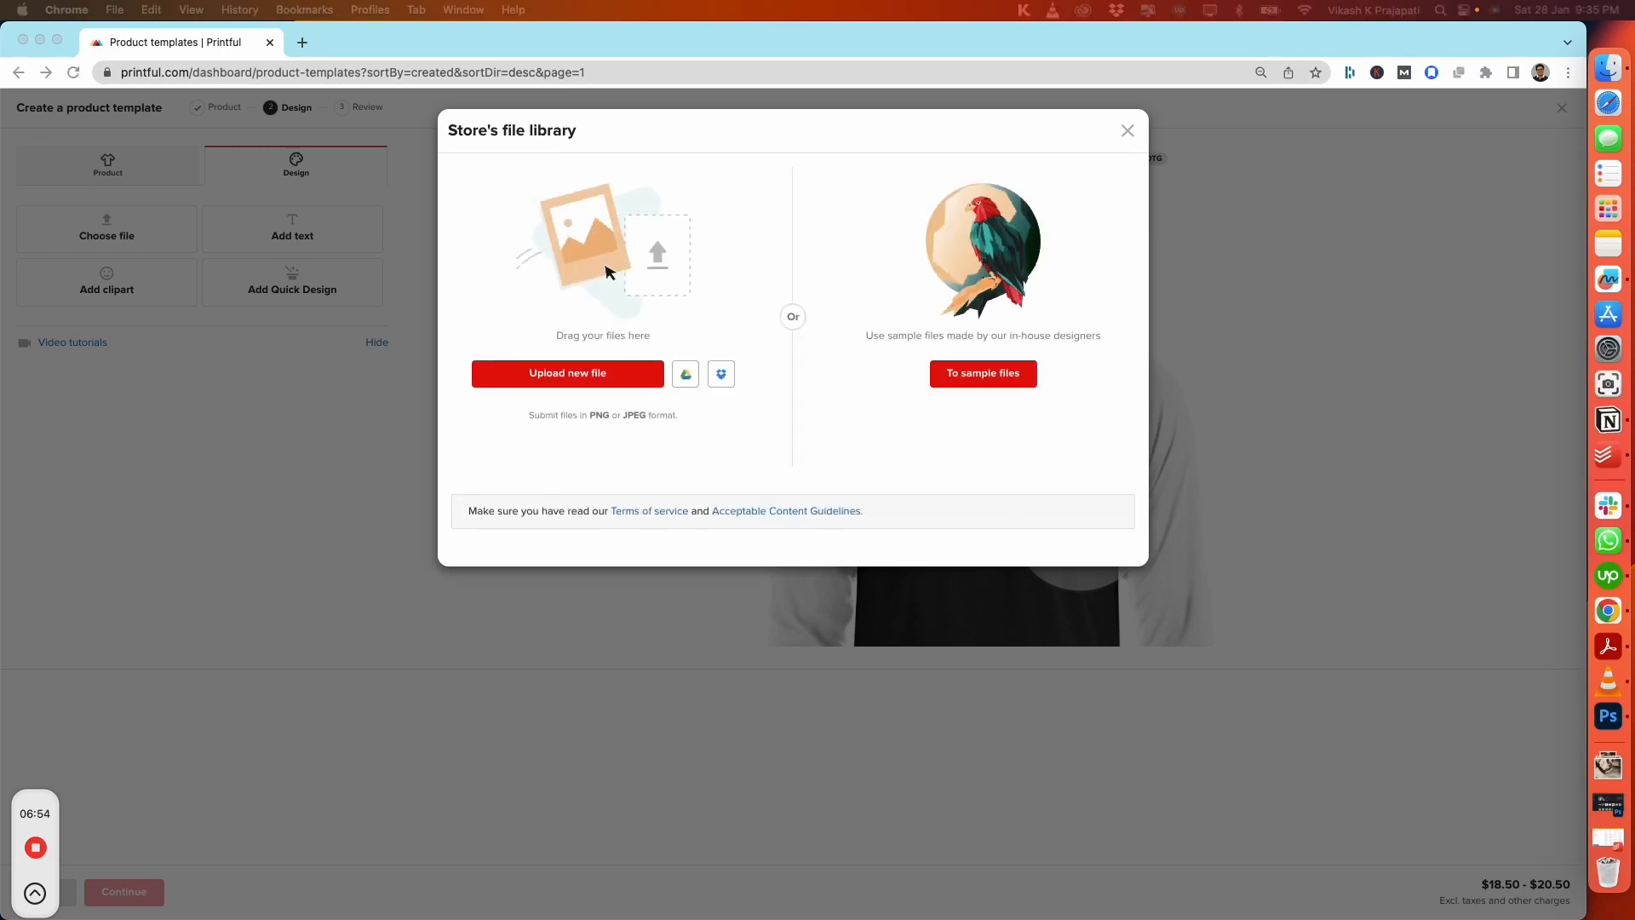
Upload Camping Stickers_Vol1-07-01.png from the Designs folder to the file library and apply it to the shirt's left chest
{"action": "left_click_drag", "start_coordinate": [1, 171], "coordinate": [368, 287]}
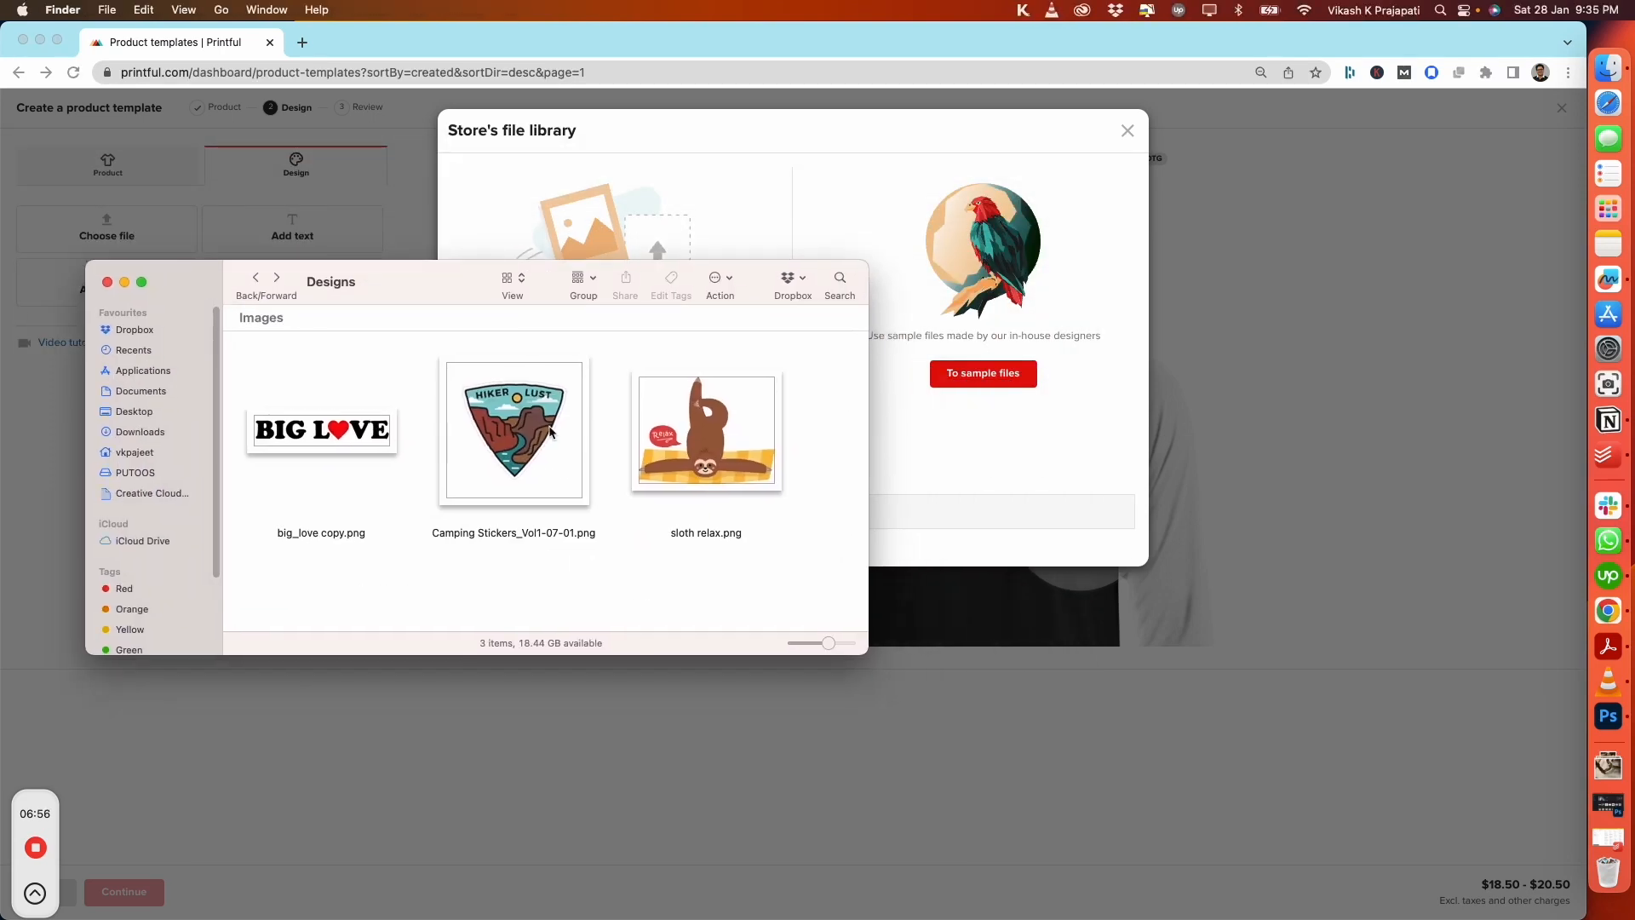
{"action": "left_click", "coordinate": [584, 399]}
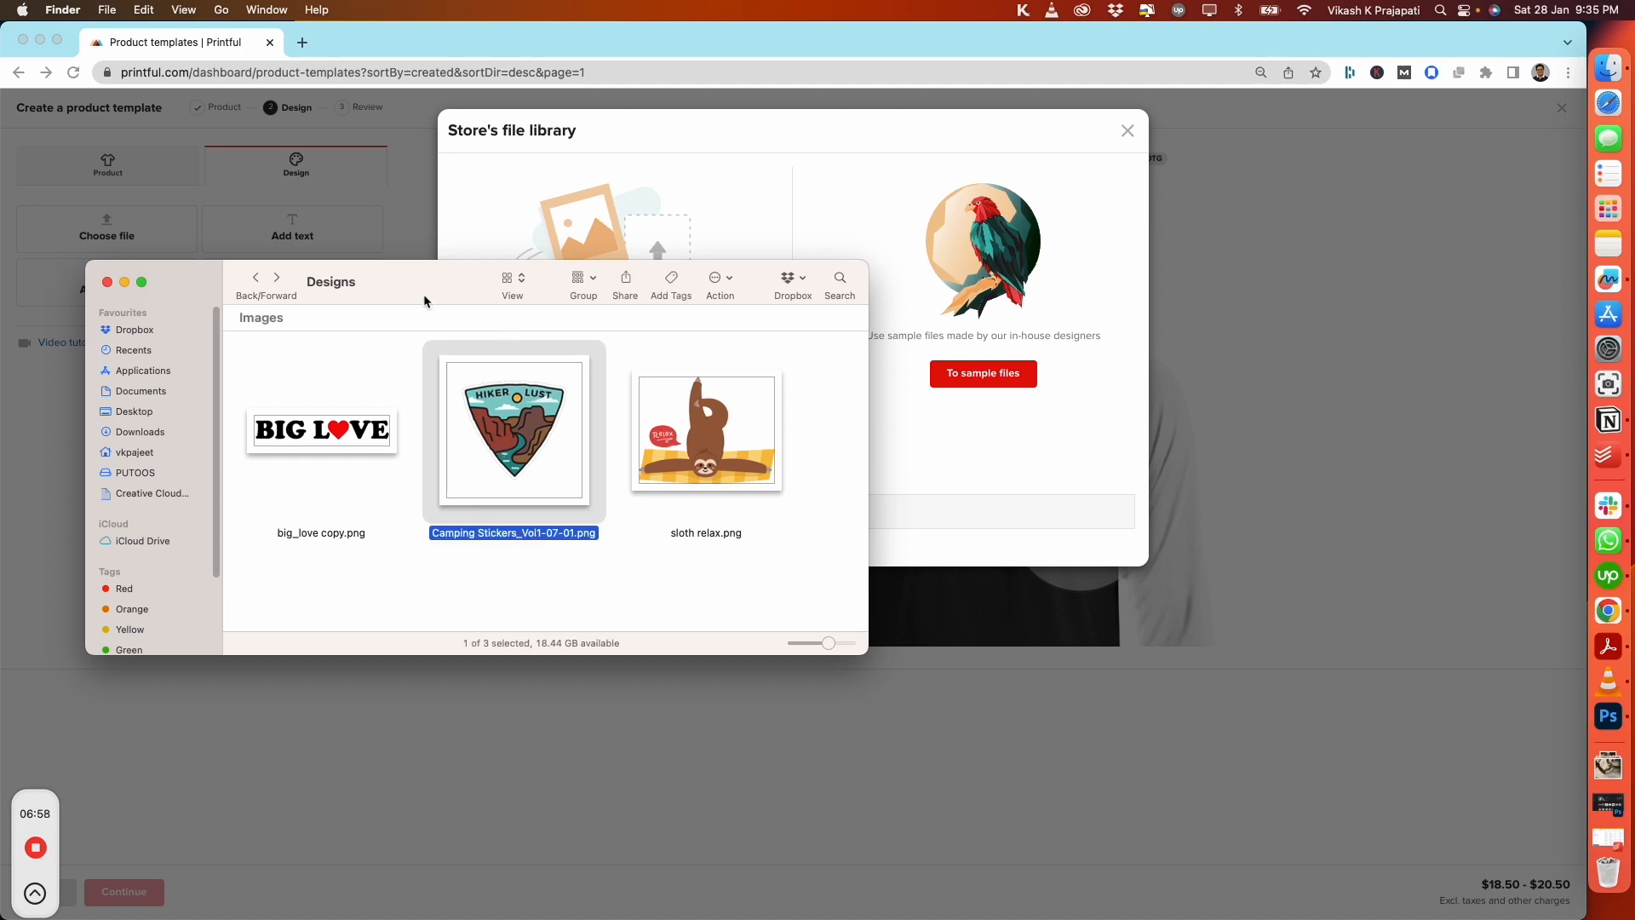
{"action": "left_click_drag", "start_coordinate": [424, 300], "coordinate": [454, 438]}
{"action": "left_click_drag", "start_coordinate": [507, 609], "coordinate": [578, 298]}
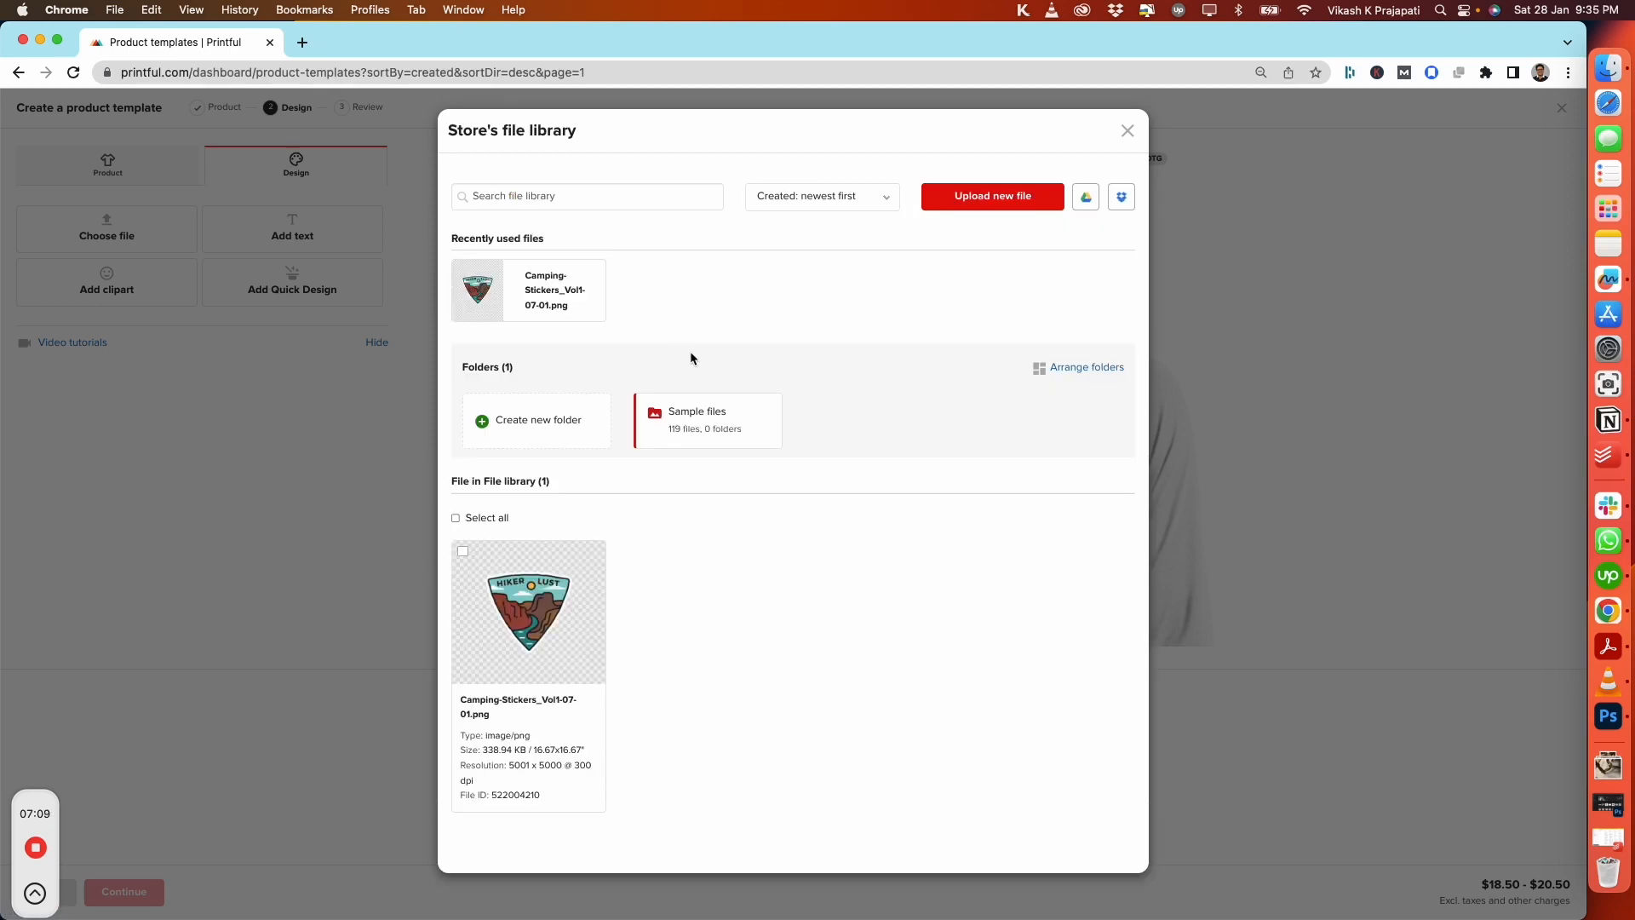
{"action": "mouse_move", "coordinate": [518, 578]}
{"action": "left_click", "coordinate": [526, 617]}
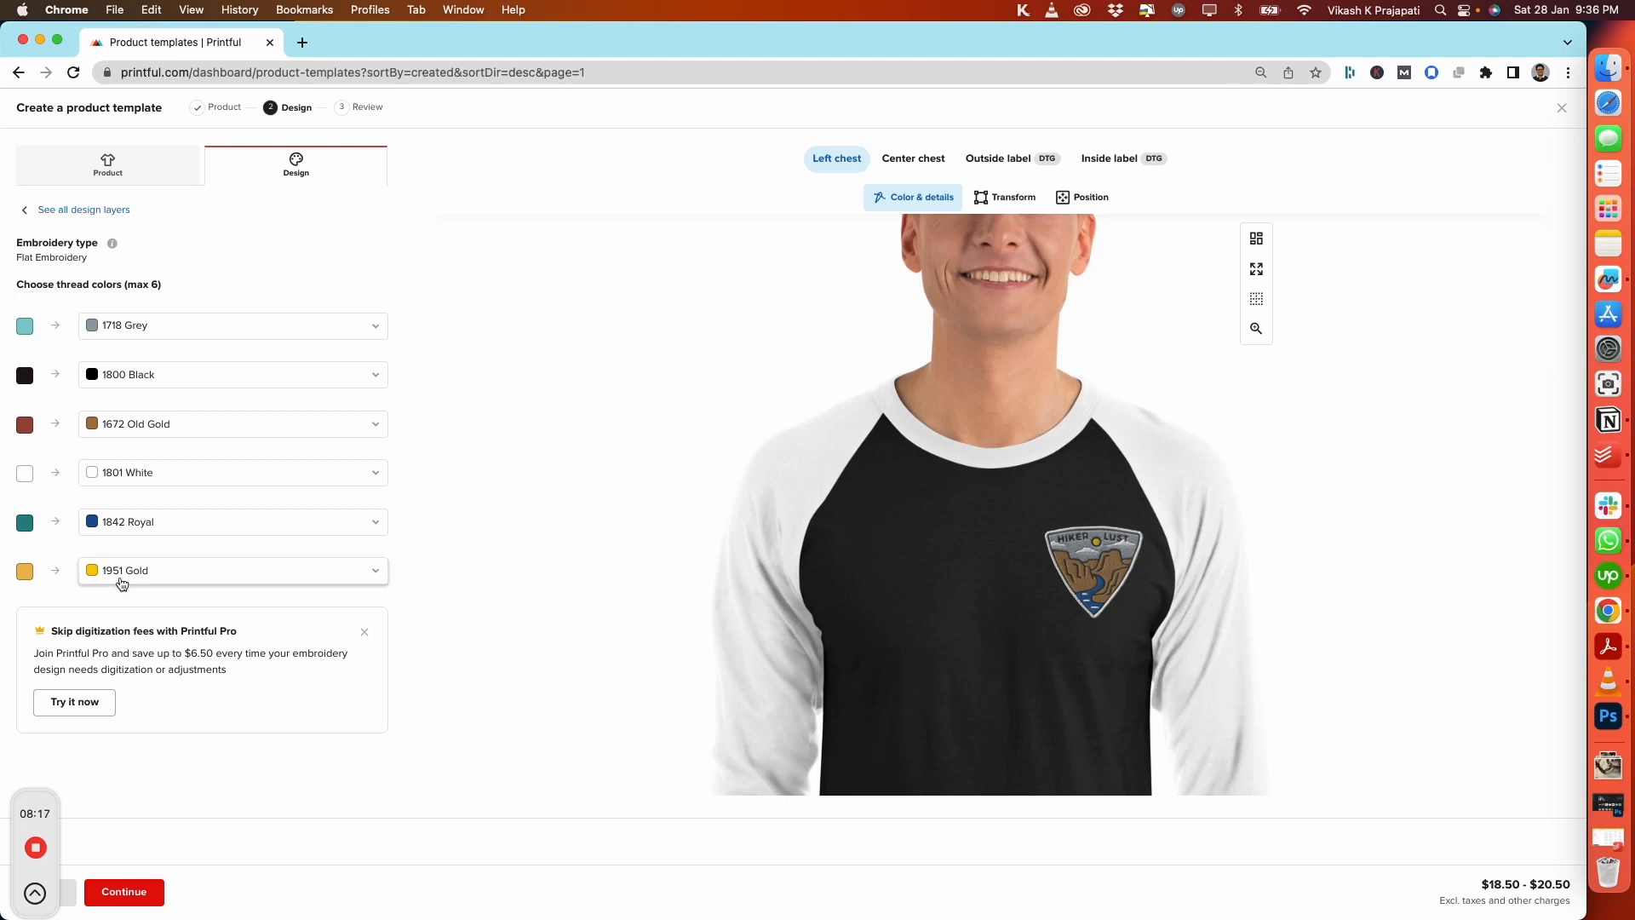
Check the thread color choices for the 1951 Gold area and save the product template titled 3/4 sleeve raglan shirt
{"action": "left_click", "coordinate": [127, 578]}
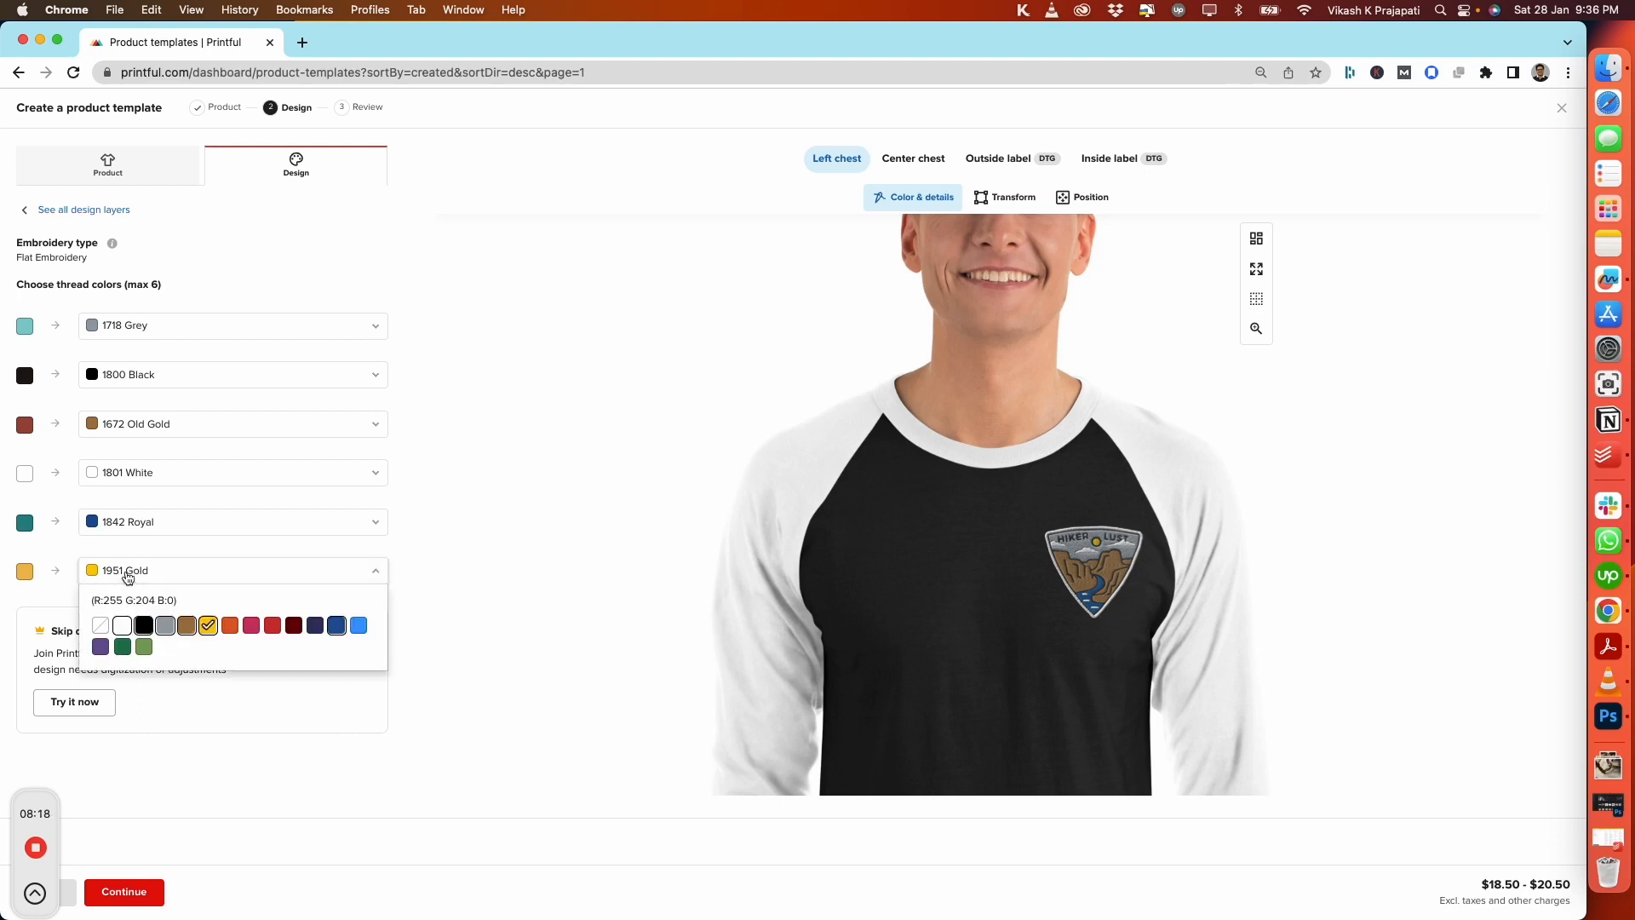
{"action": "left_click", "coordinate": [417, 587]}
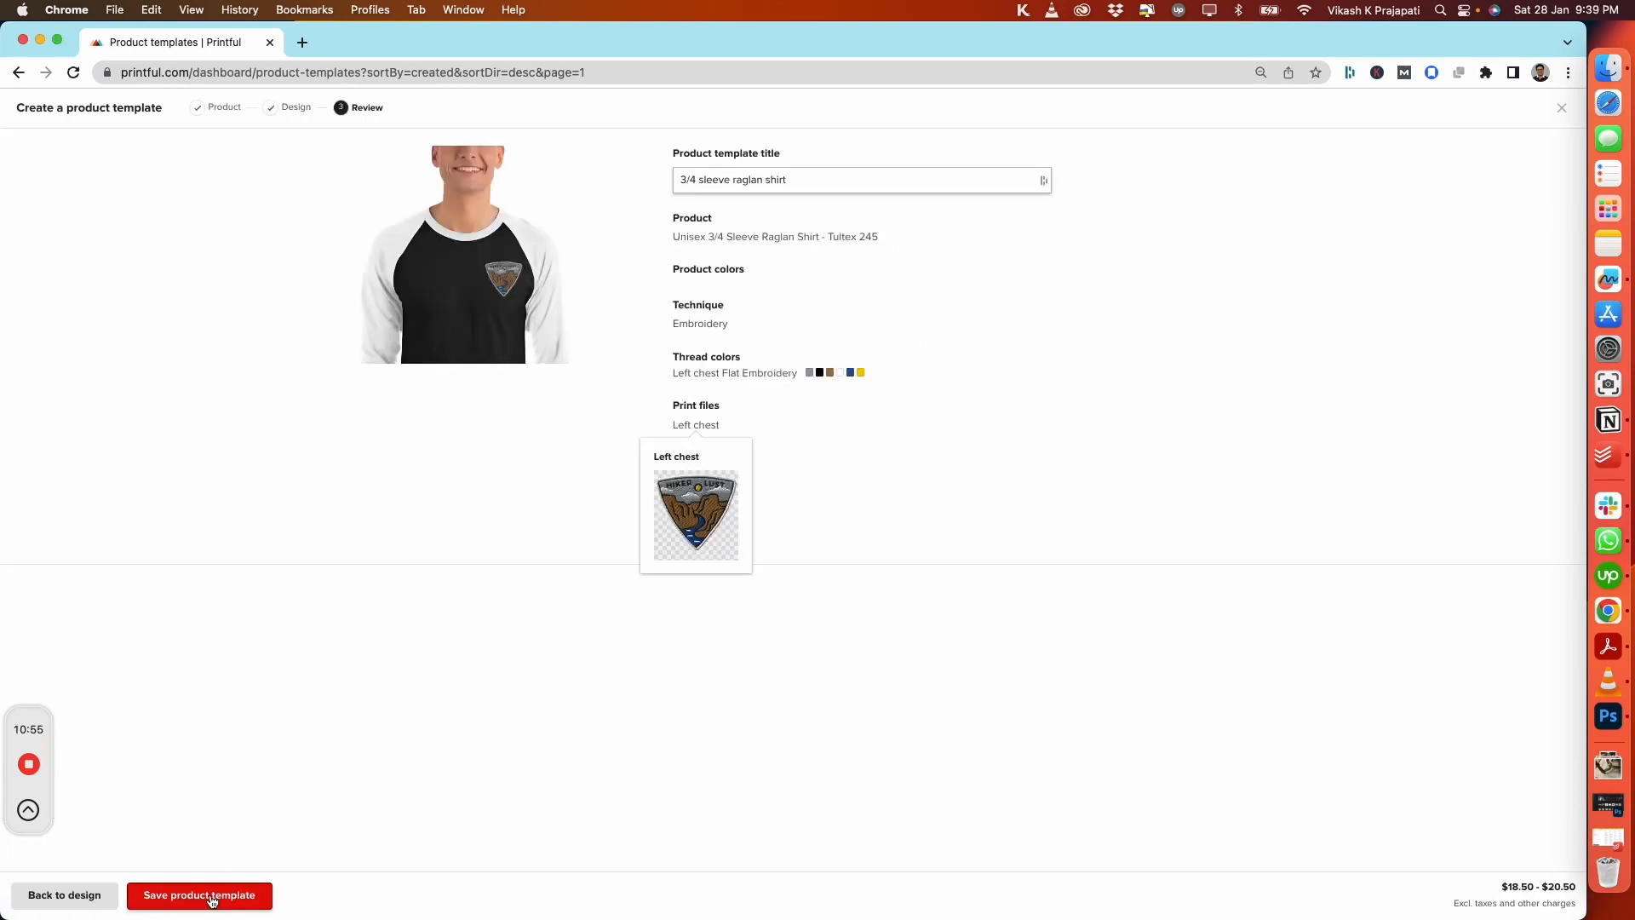
{"action": "left_click", "coordinate": [211, 896]}
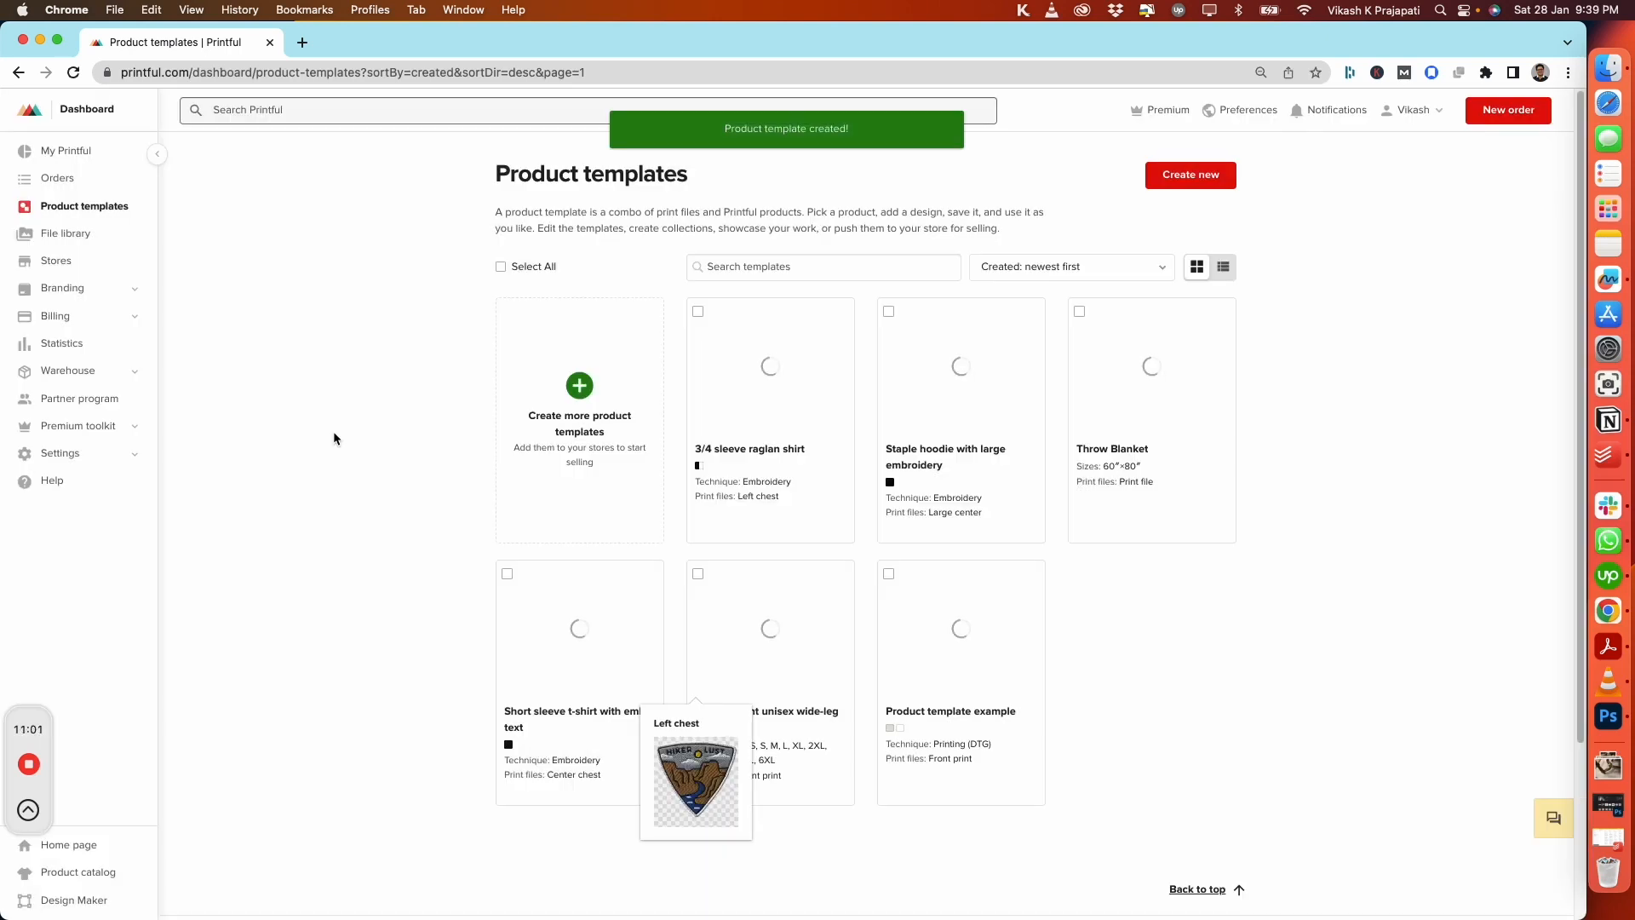
Download the 3/4 sleeve raglan shirt template's mockups in the Men's, Men's 2, Women's, Flat Lifestyle and Default styles
{"action": "mouse_move", "coordinate": [770, 519]}
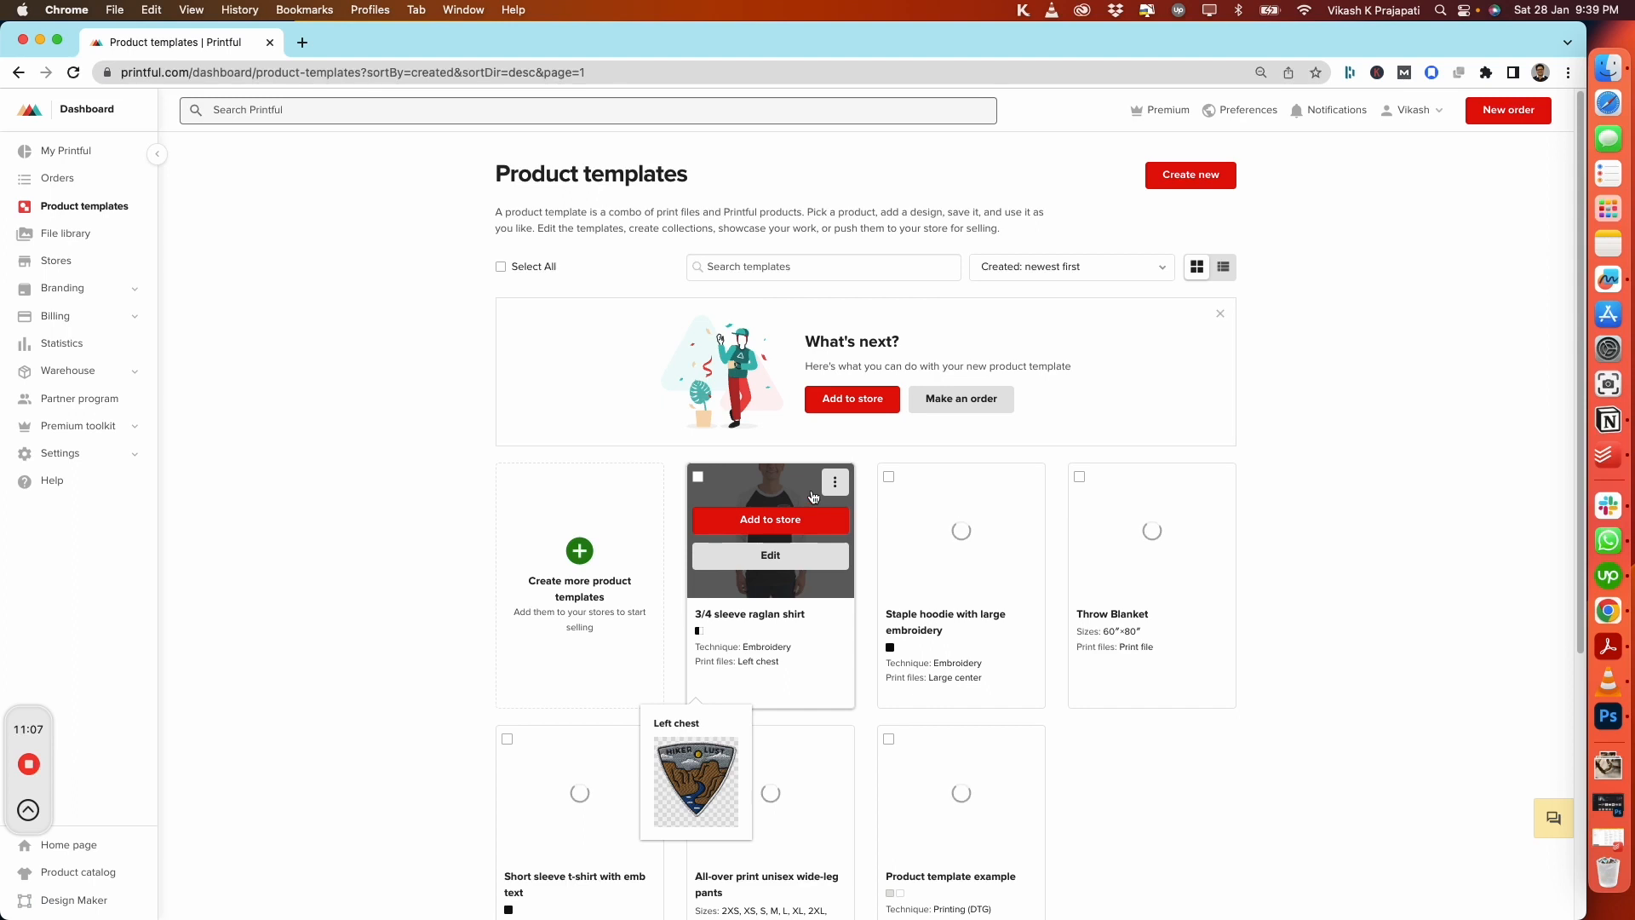
{"action": "left_click", "coordinate": [835, 484]}
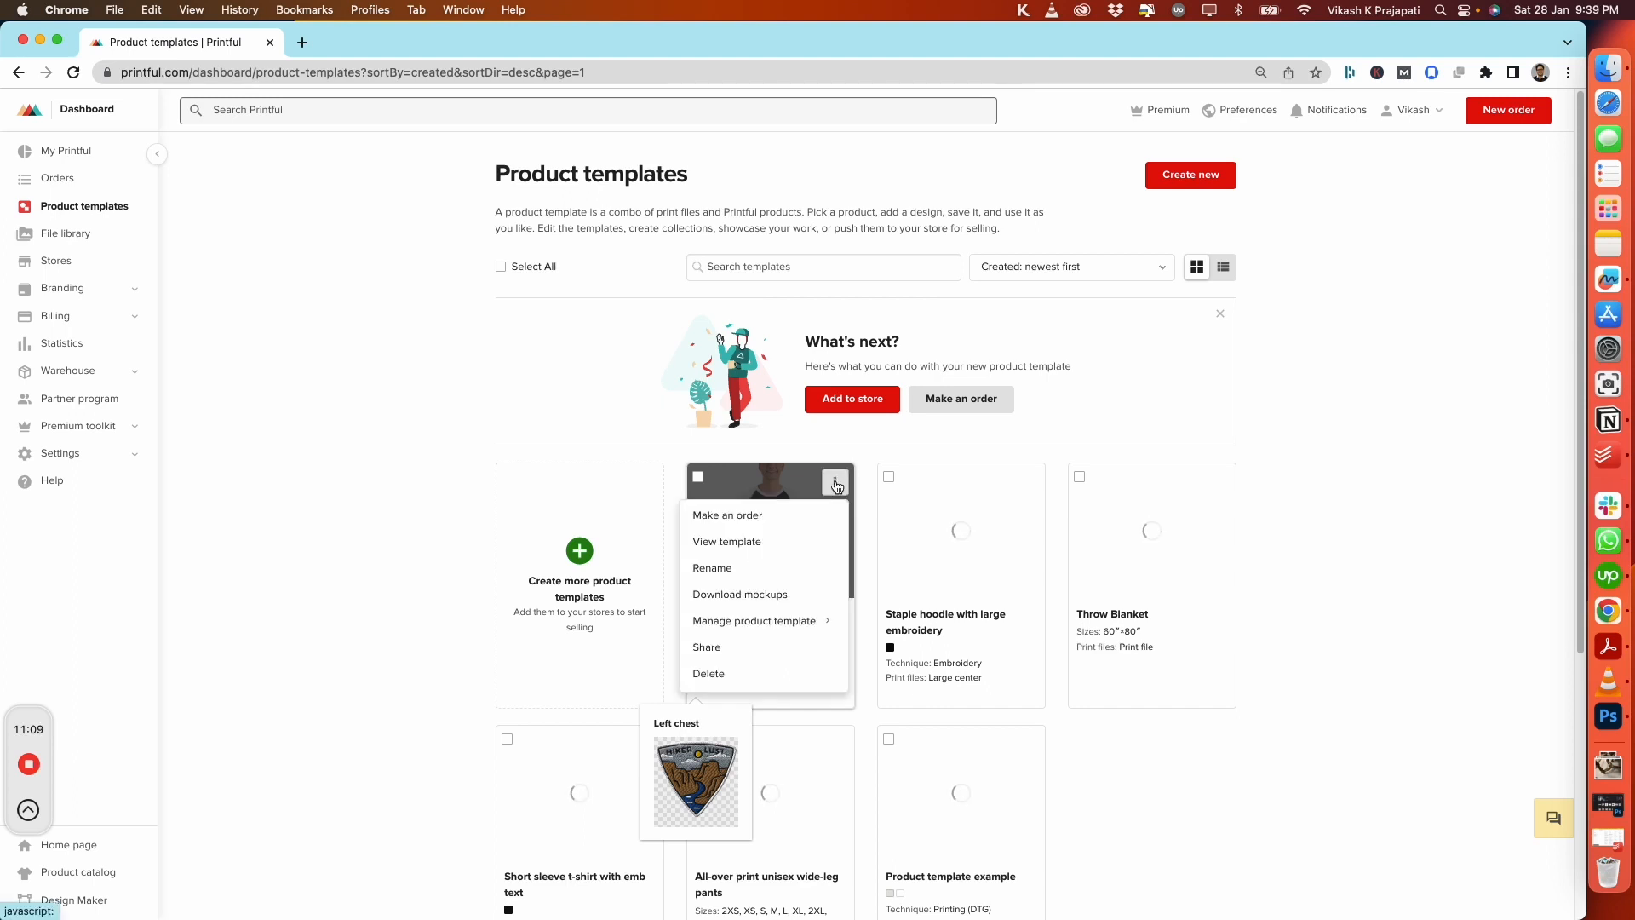
{"action": "left_click", "coordinate": [737, 599]}
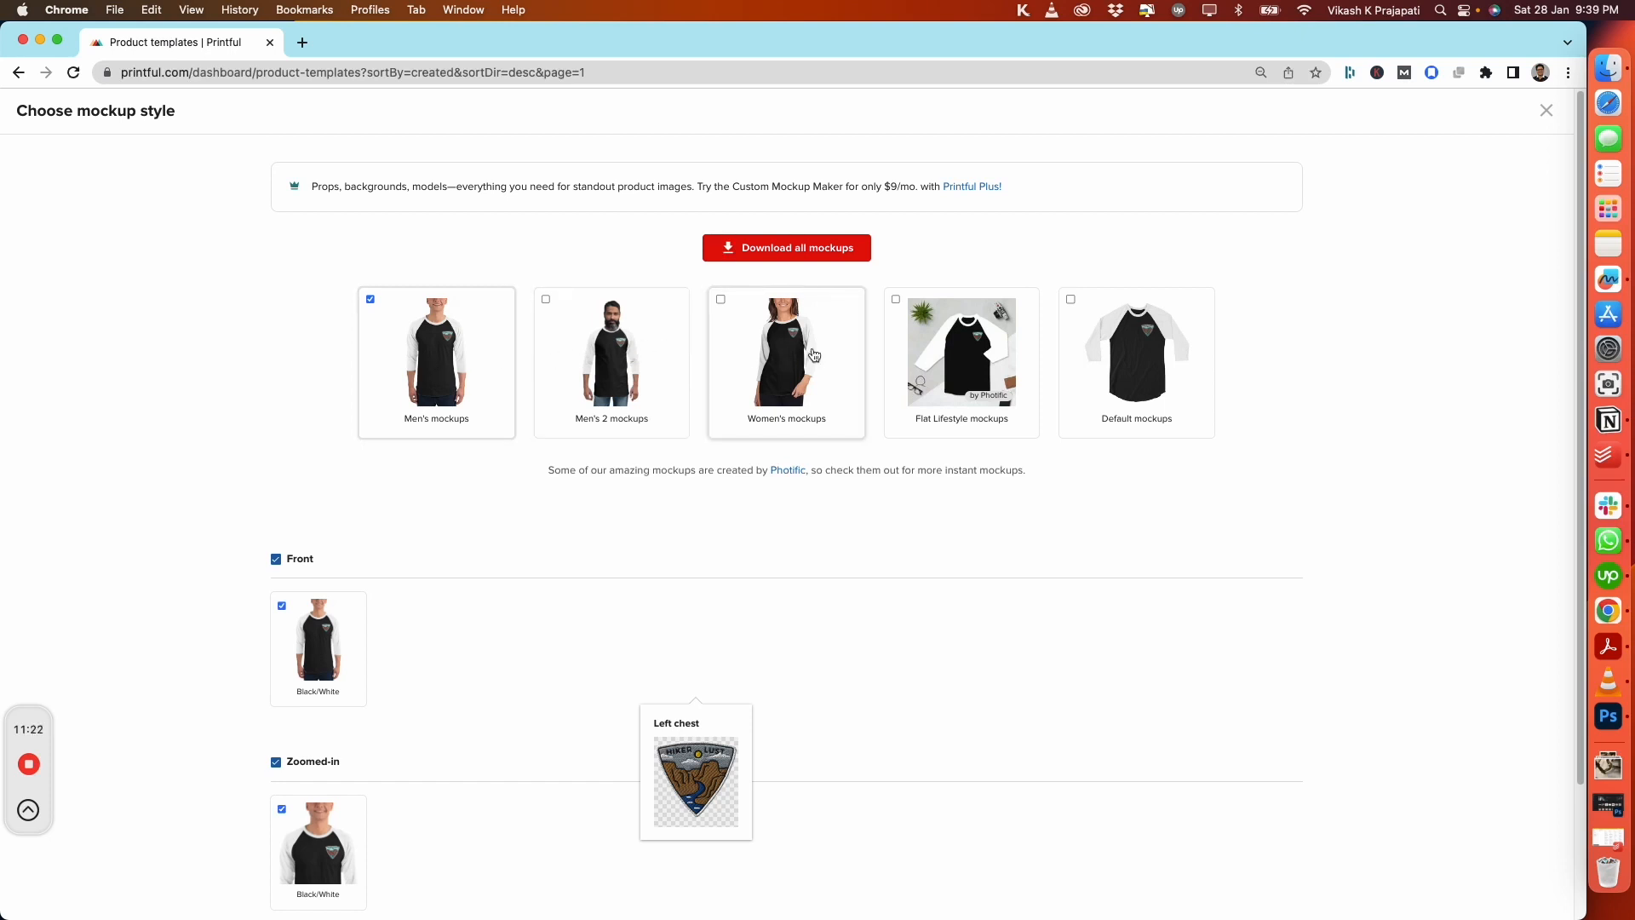
{"action": "left_click", "coordinate": [546, 301]}
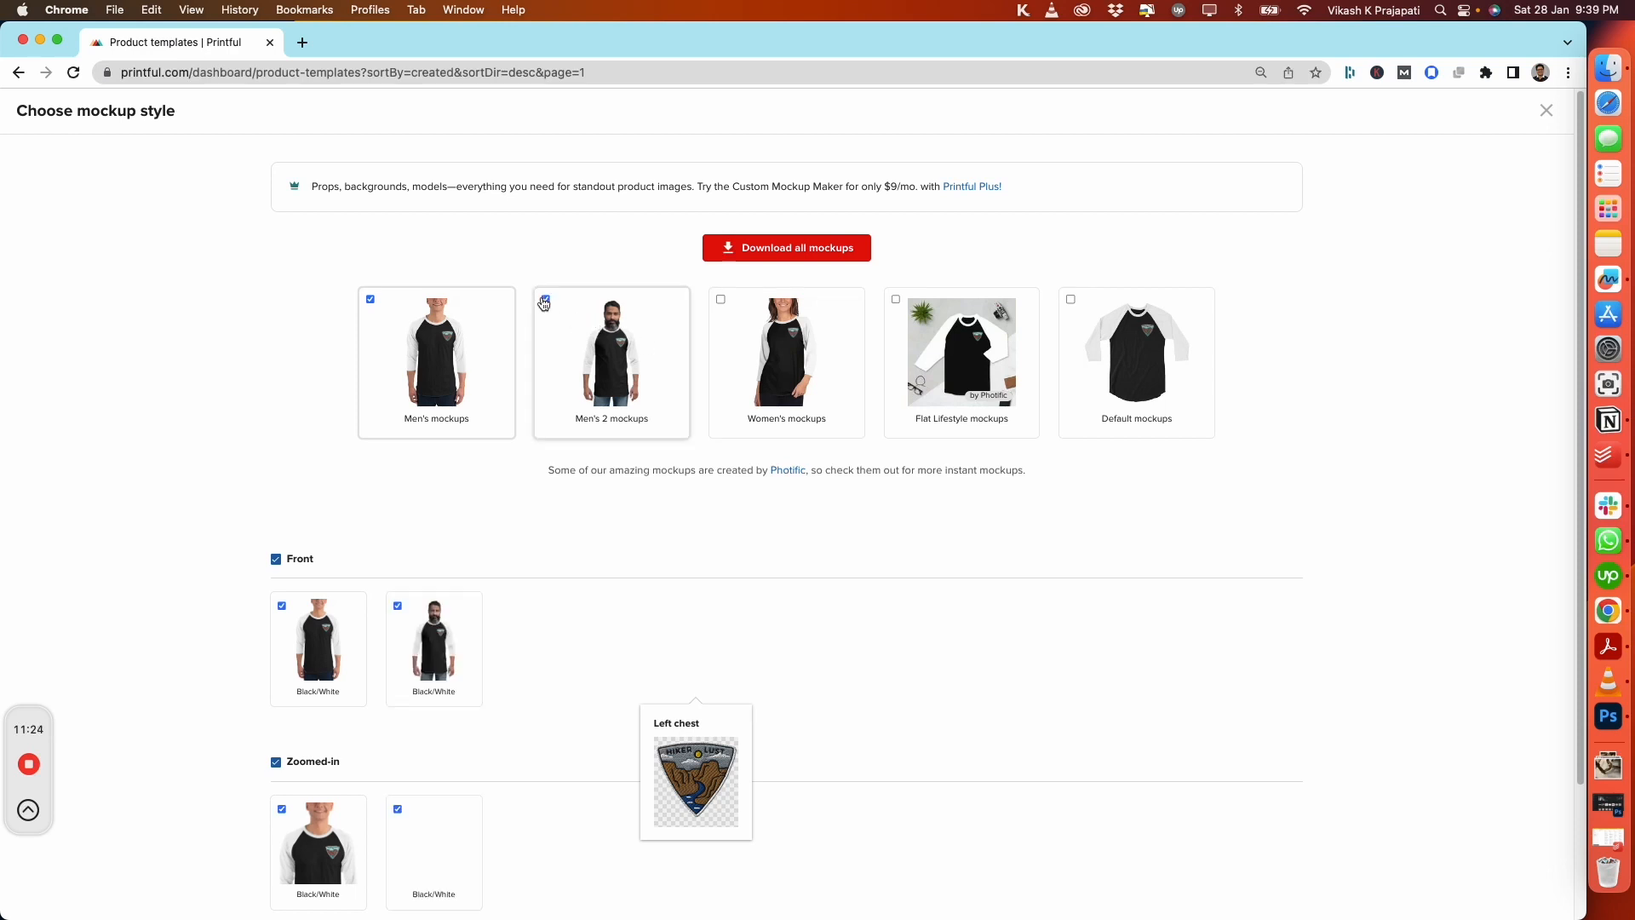
{"action": "left_click", "coordinate": [721, 304]}
{"action": "left_click", "coordinate": [896, 301]}
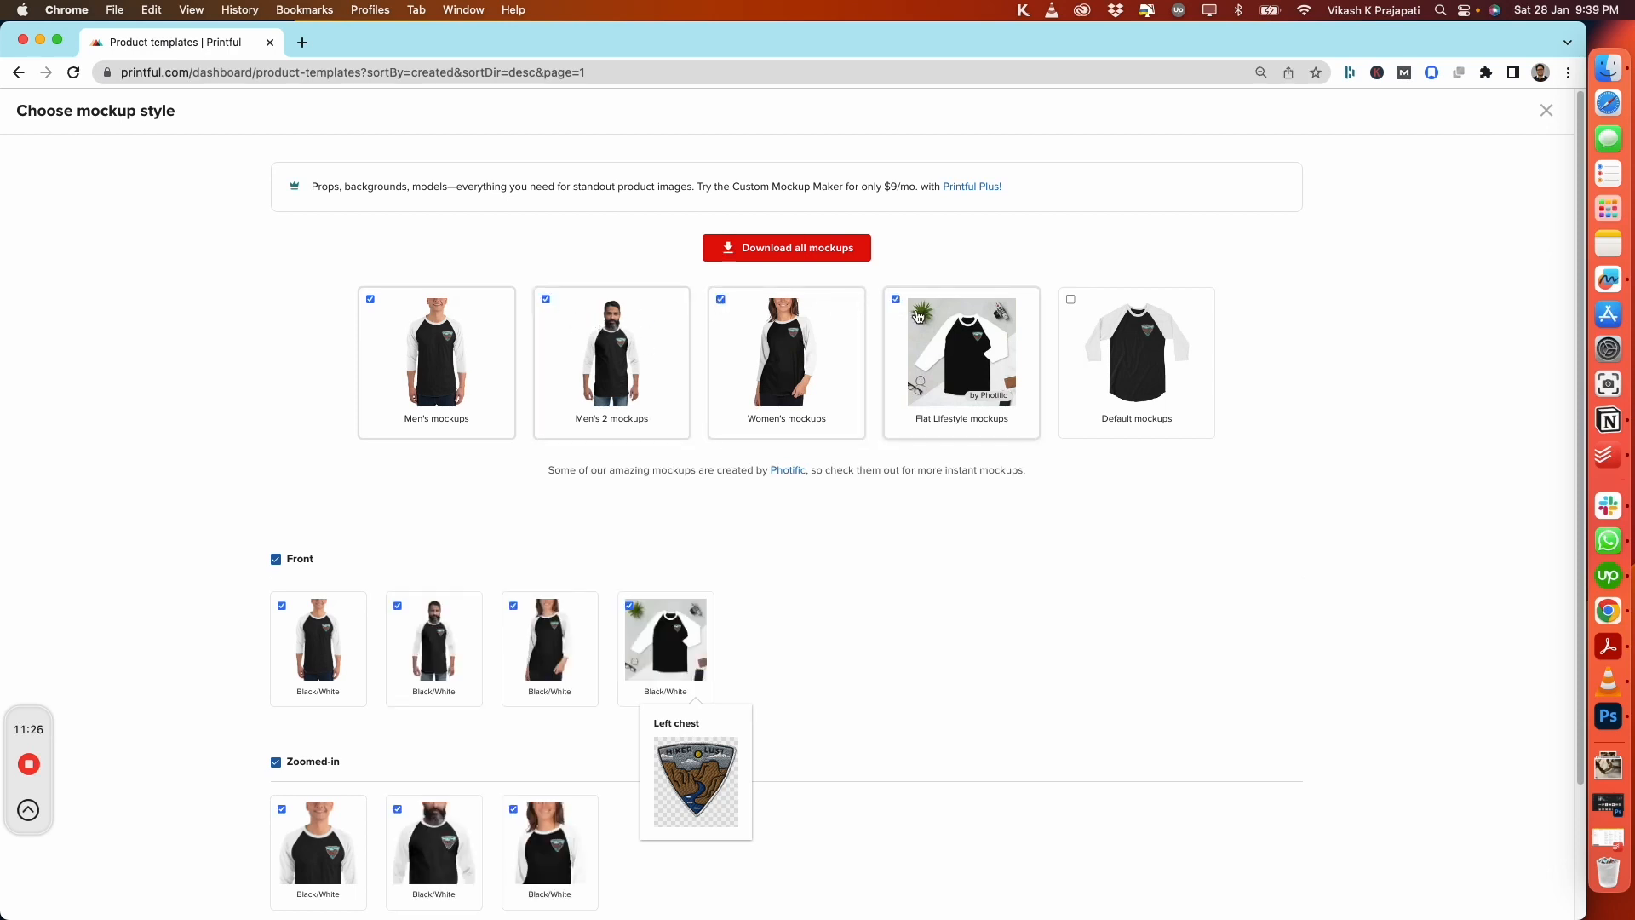
{"action": "left_click", "coordinate": [1107, 331]}
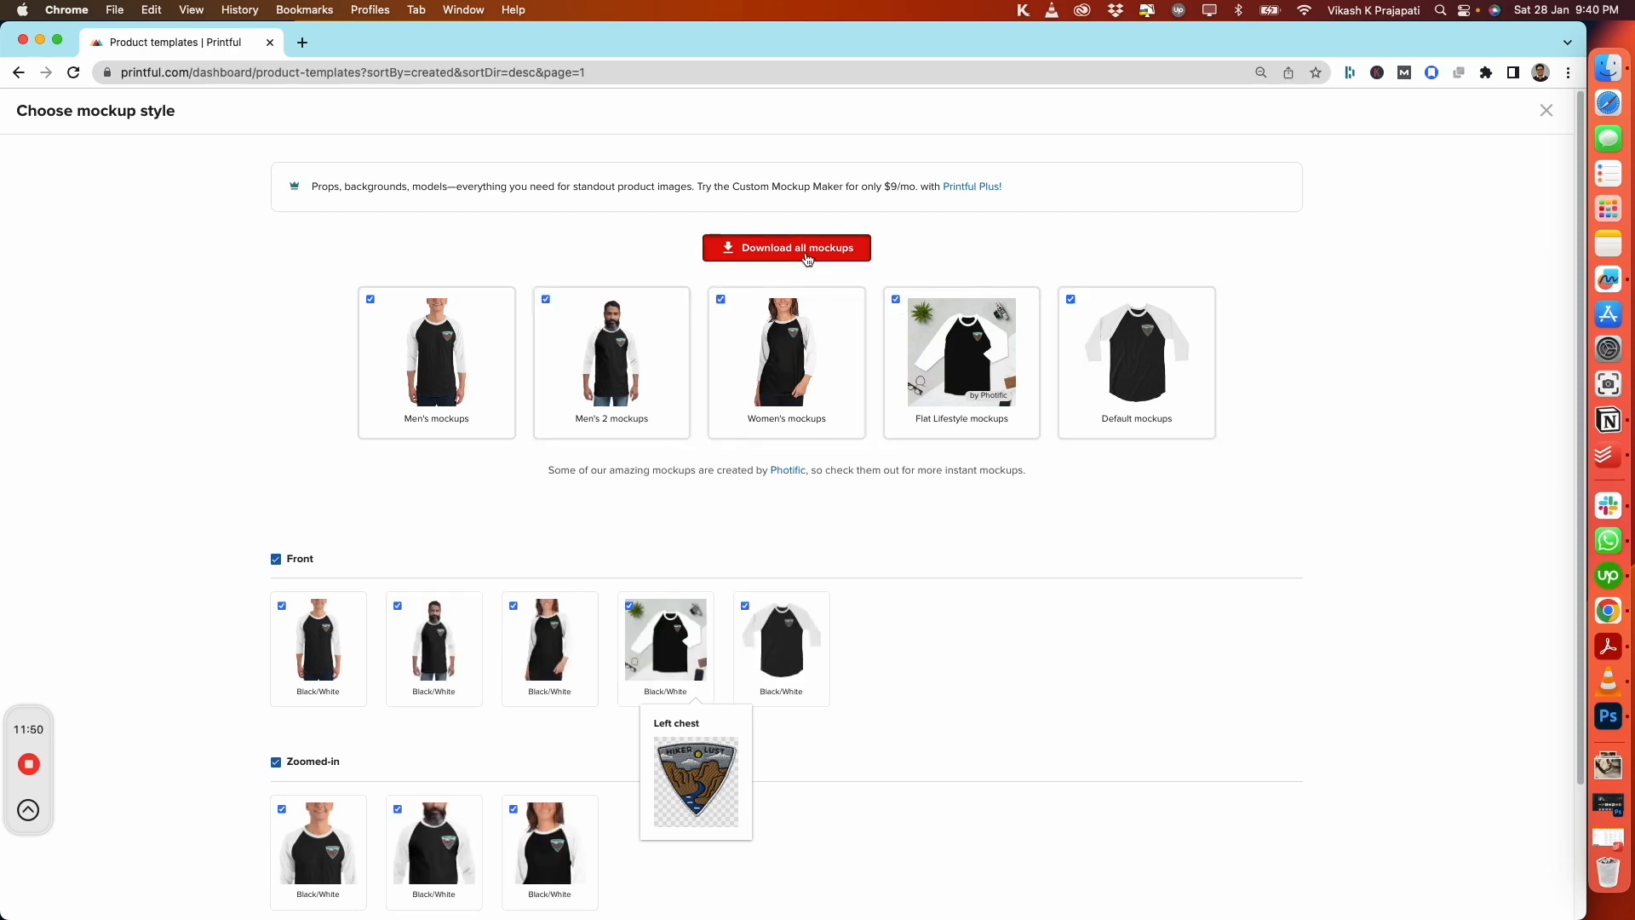
{"action": "left_click", "coordinate": [806, 254]}
Open the extracted archive (1) folder from Downloads in Finder and preview its first mockup image in gallery view
{"action": "left_click", "coordinate": [905, 298]}
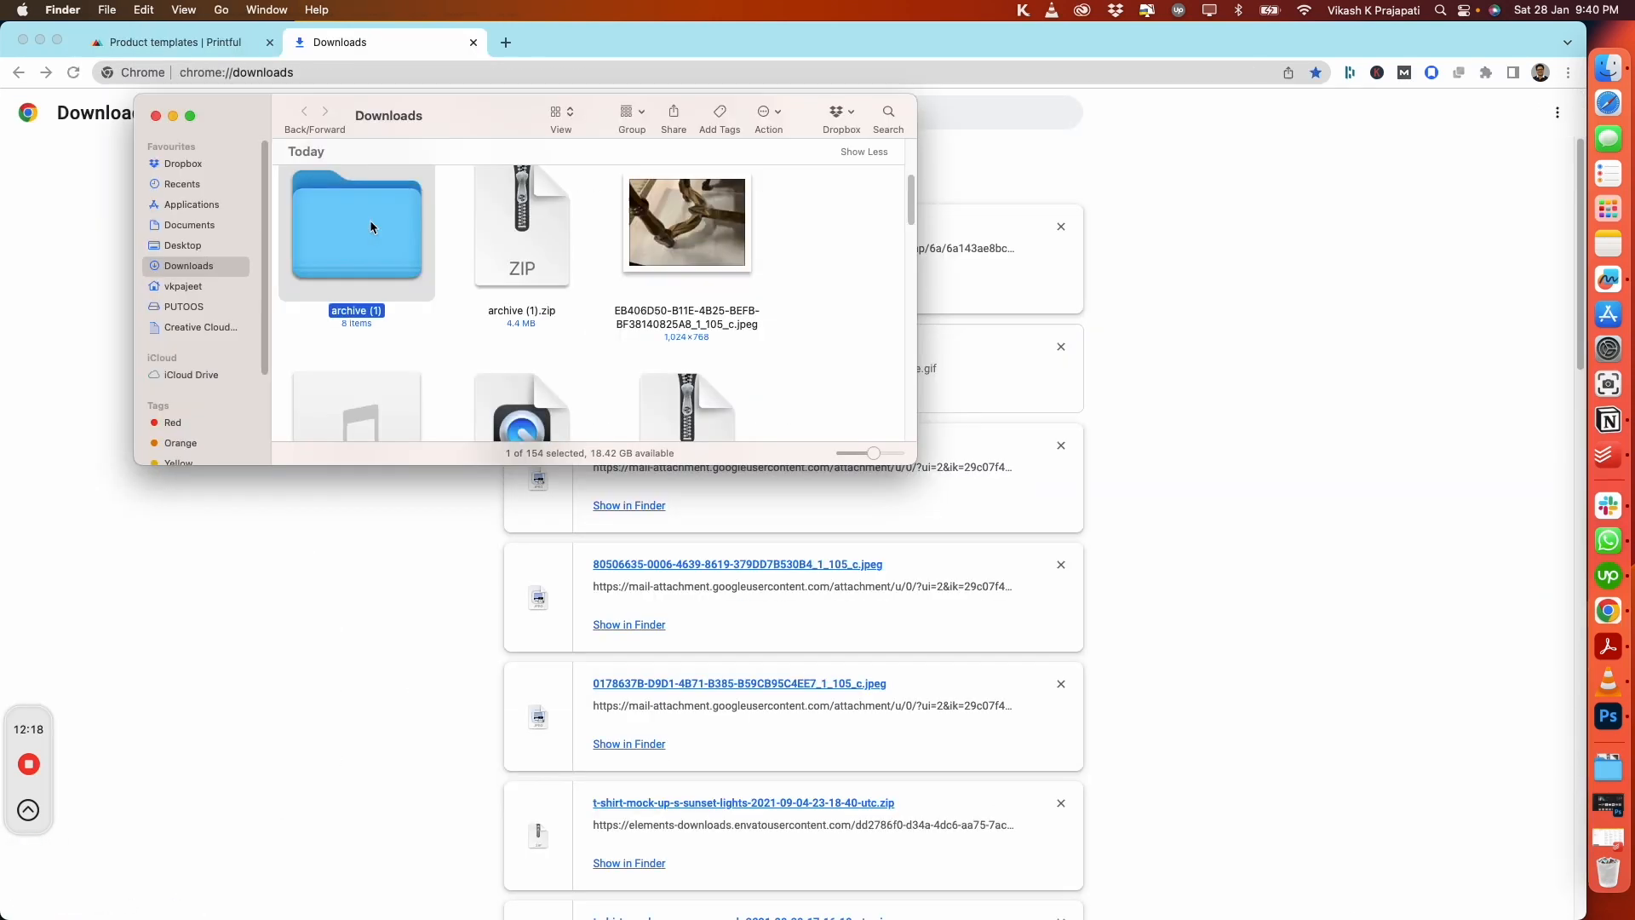
{"action": "double_click", "coordinate": [371, 226]}
{"action": "left_click_drag", "start_coordinate": [913, 465], "coordinate": [1207, 804]}
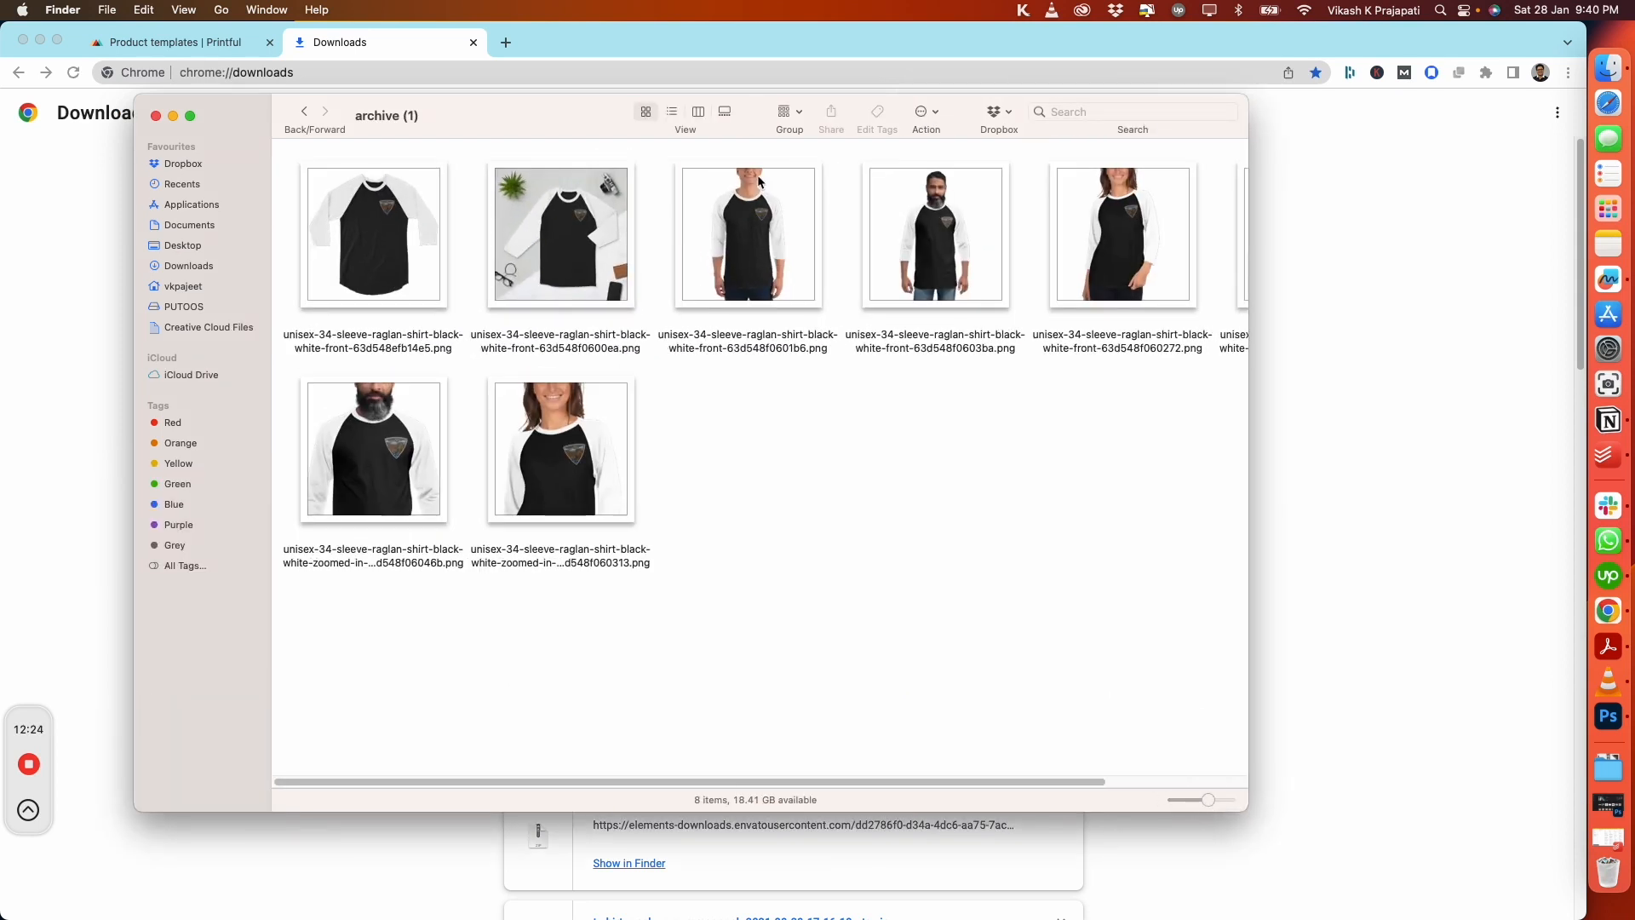
{"action": "left_click", "coordinate": [695, 119]}
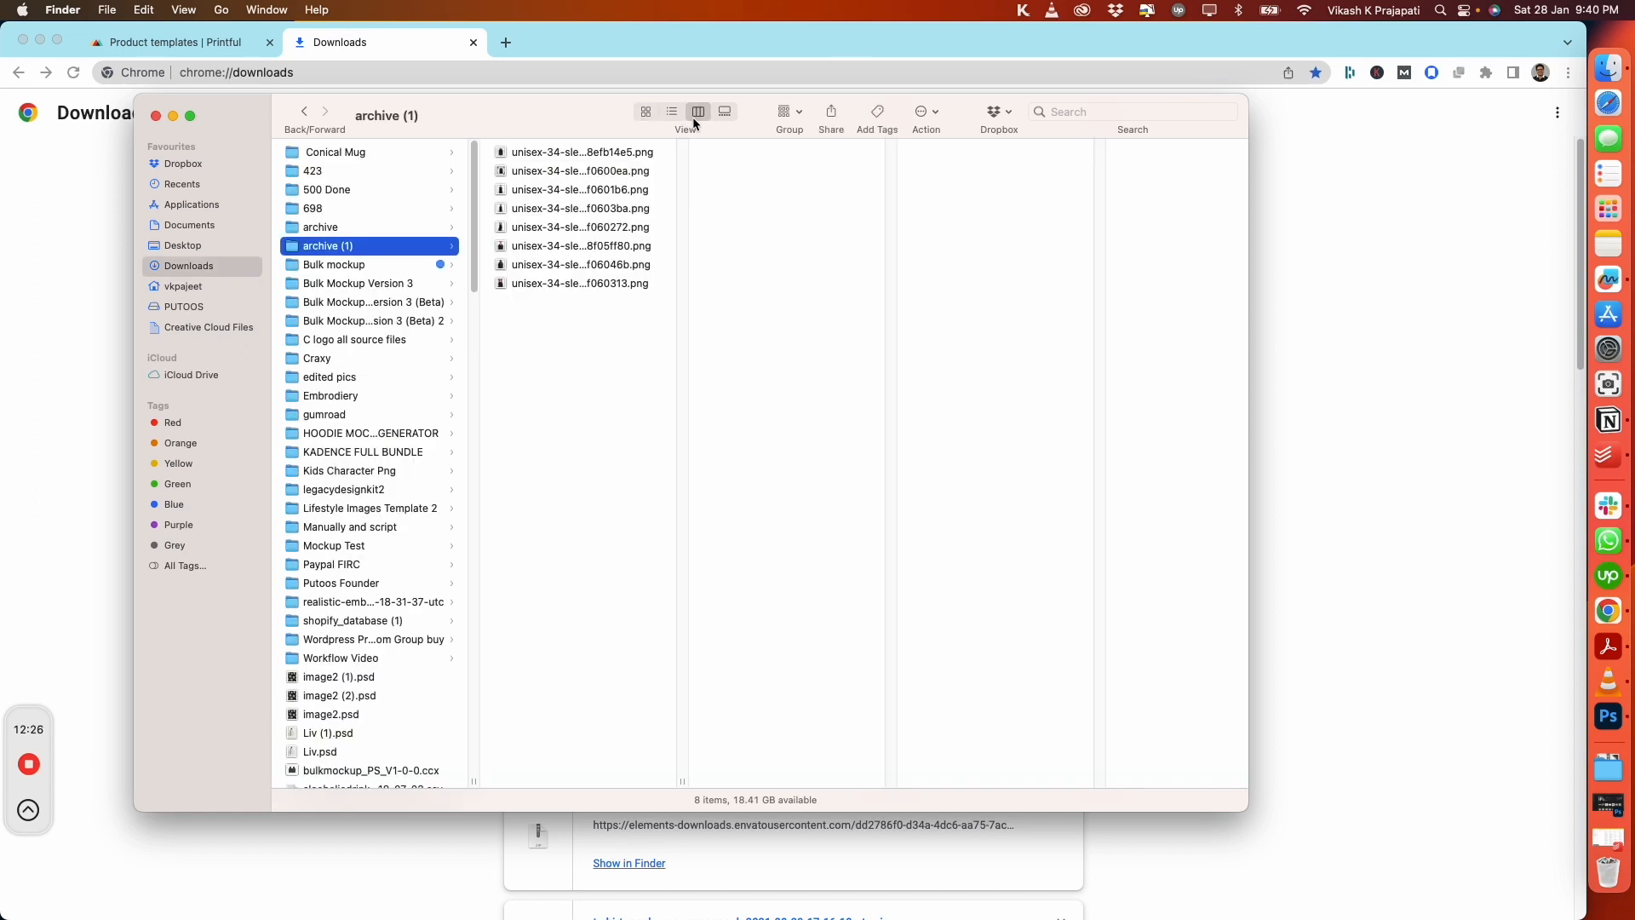
{"action": "left_click", "coordinate": [617, 154]}
{"action": "left_click", "coordinate": [725, 113]}
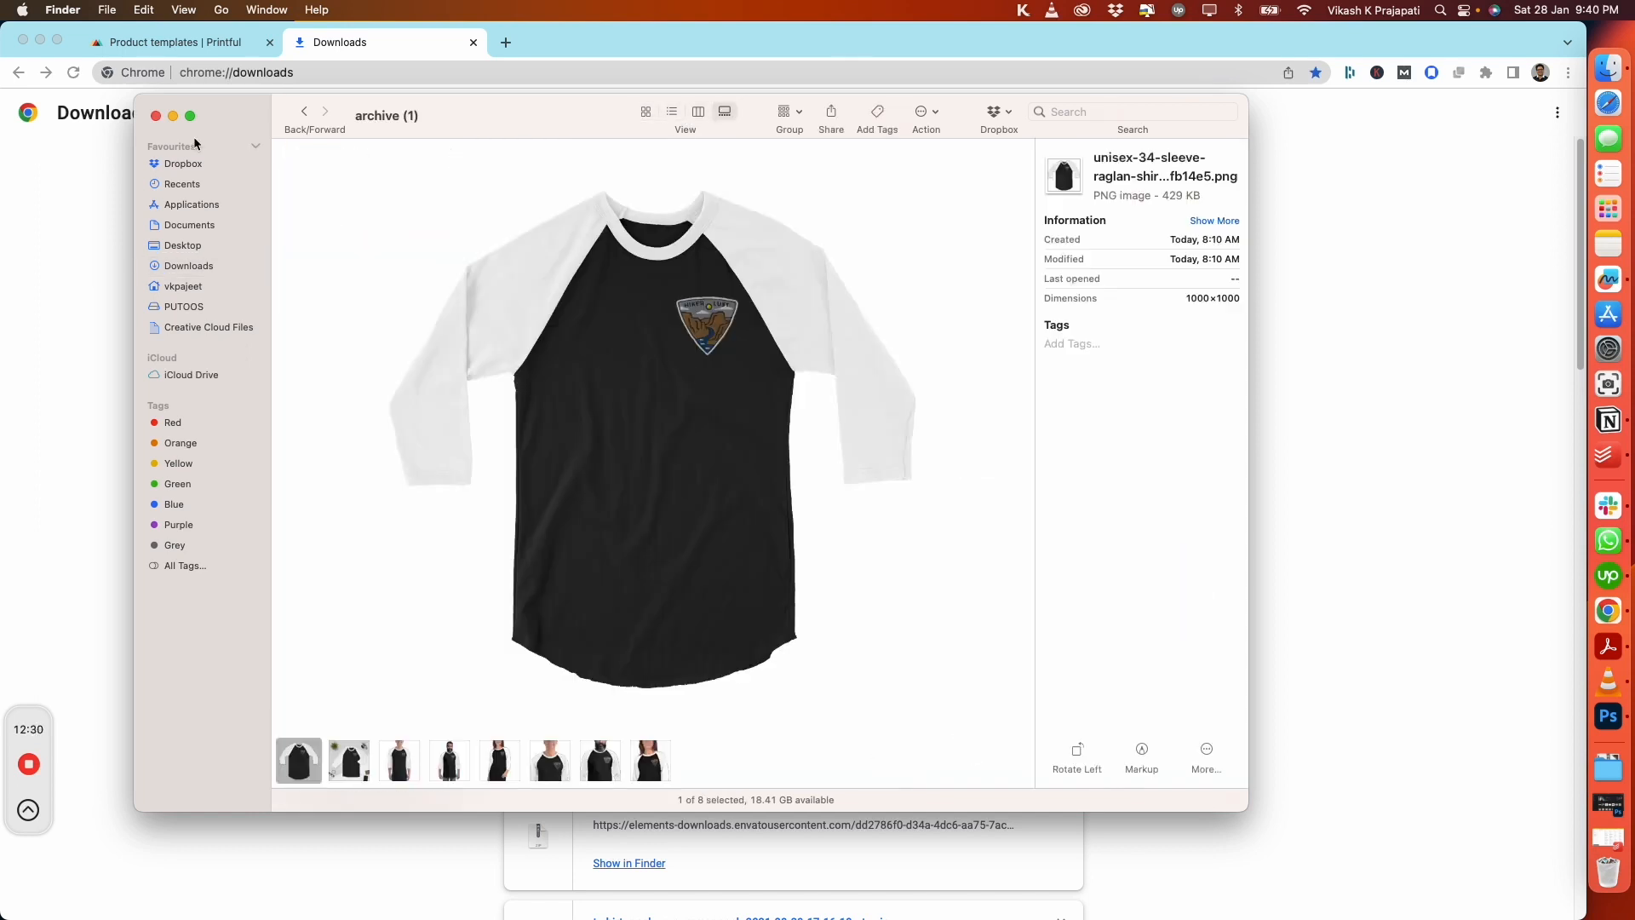
Open the default front shirt mockup in Preview, examine its left chest embroidery up close, and close the image
{"action": "left_click", "coordinate": [190, 115]}
{"action": "left_click", "coordinate": [1122, 41]}
{"action": "left_click", "coordinate": [1305, 525]}
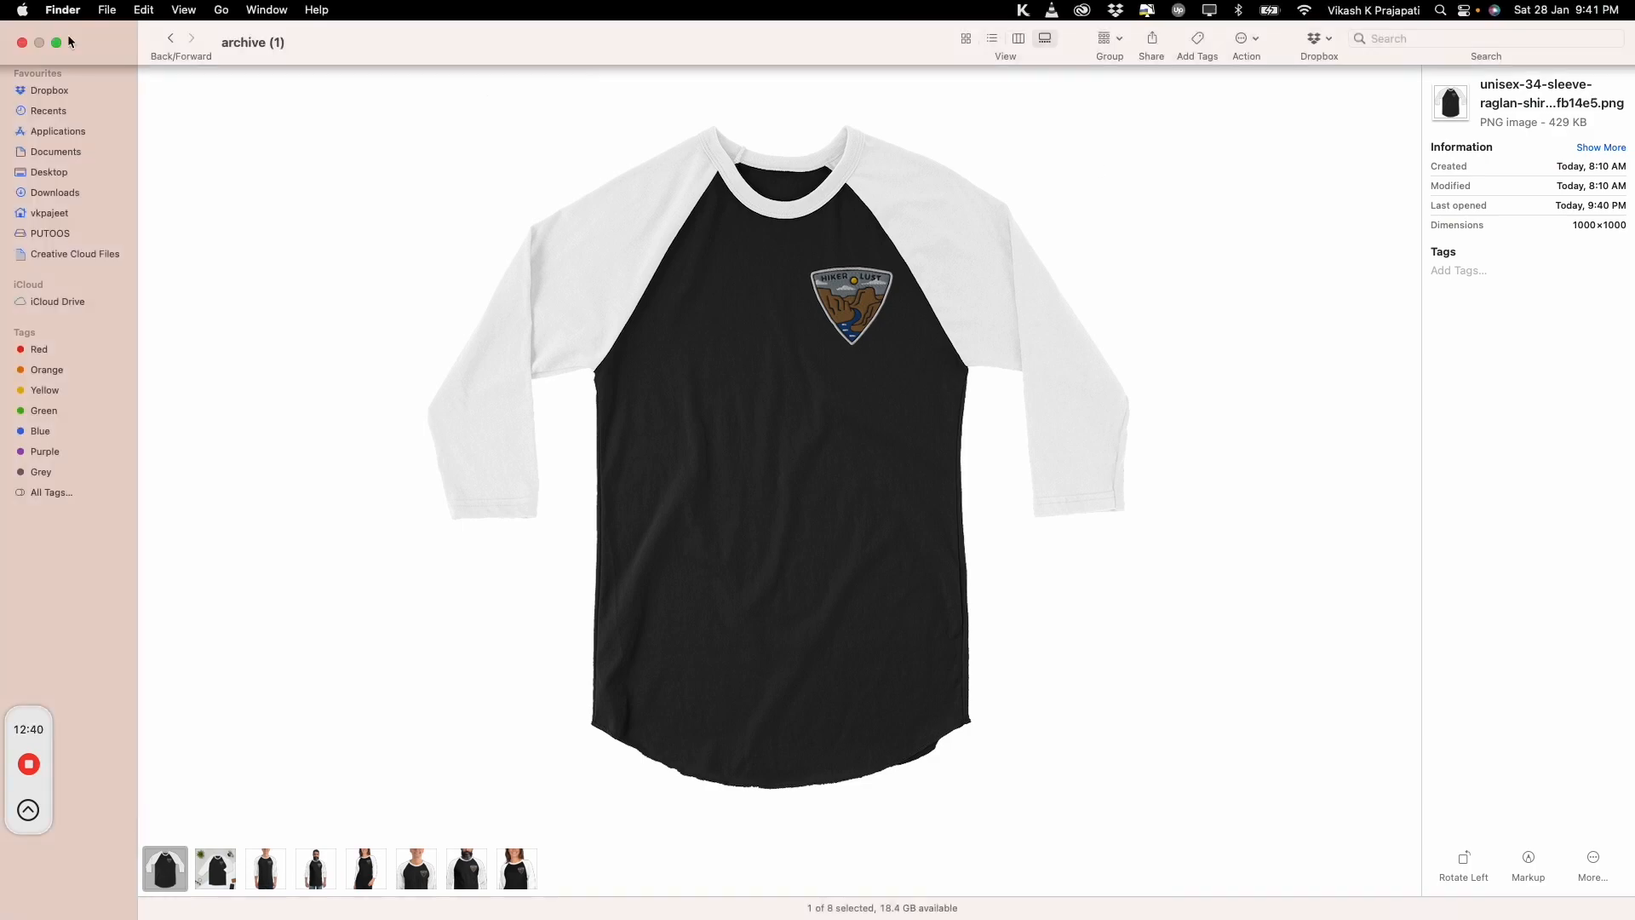
{"action": "key", "text": "super+o"}
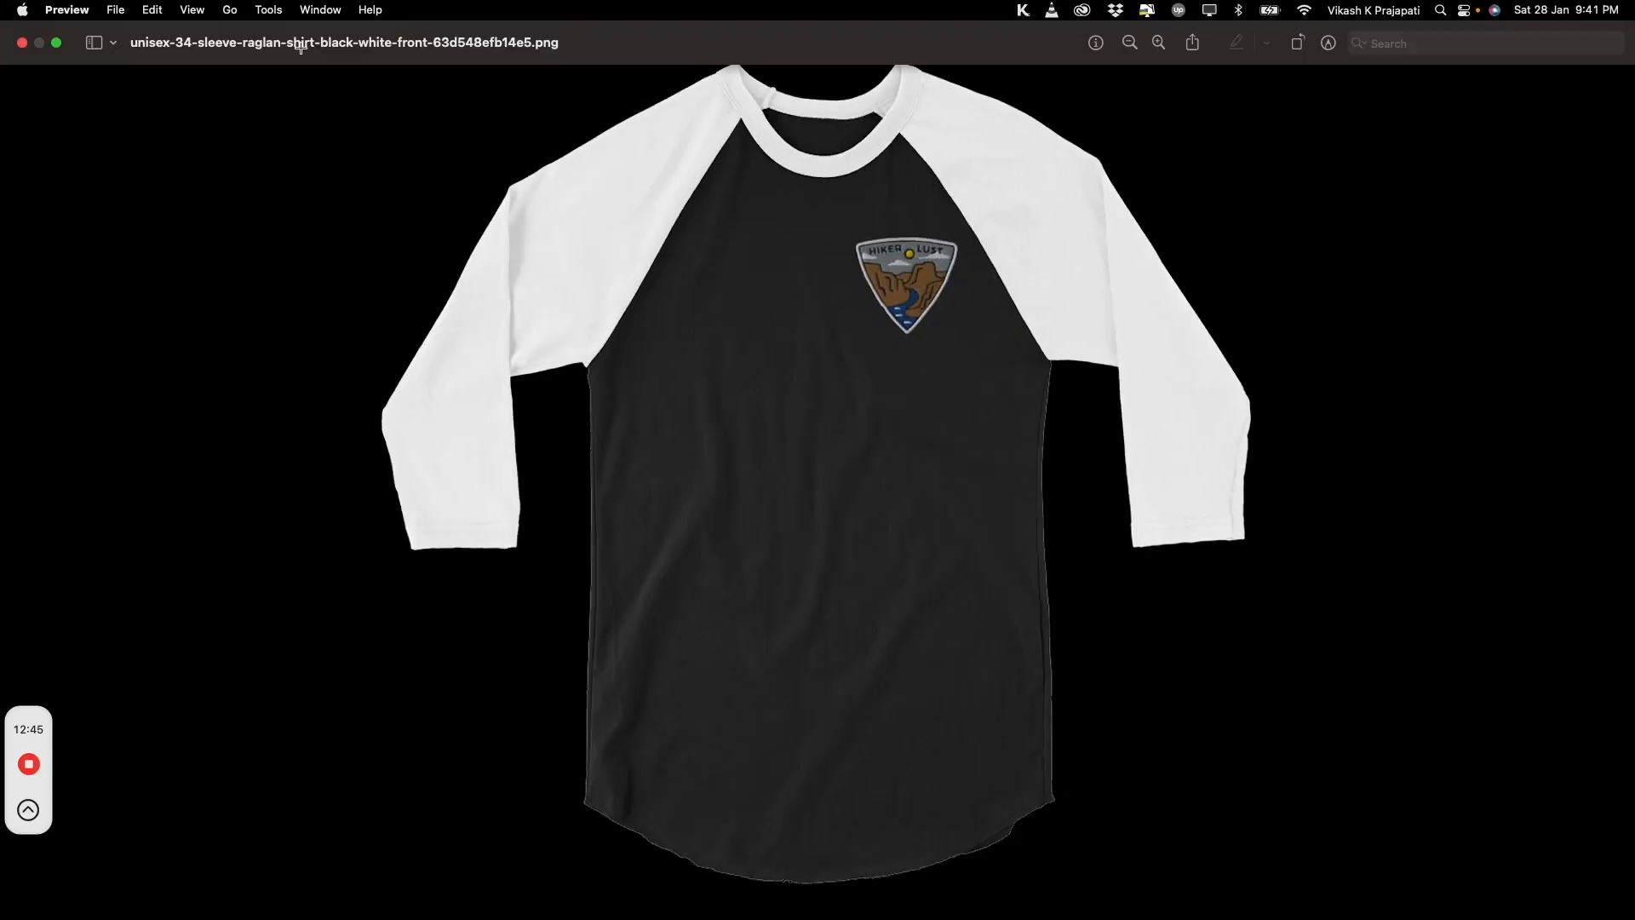
{"action": "left_click", "coordinate": [1159, 42]}
{"action": "left_click", "coordinate": [1163, 41]}
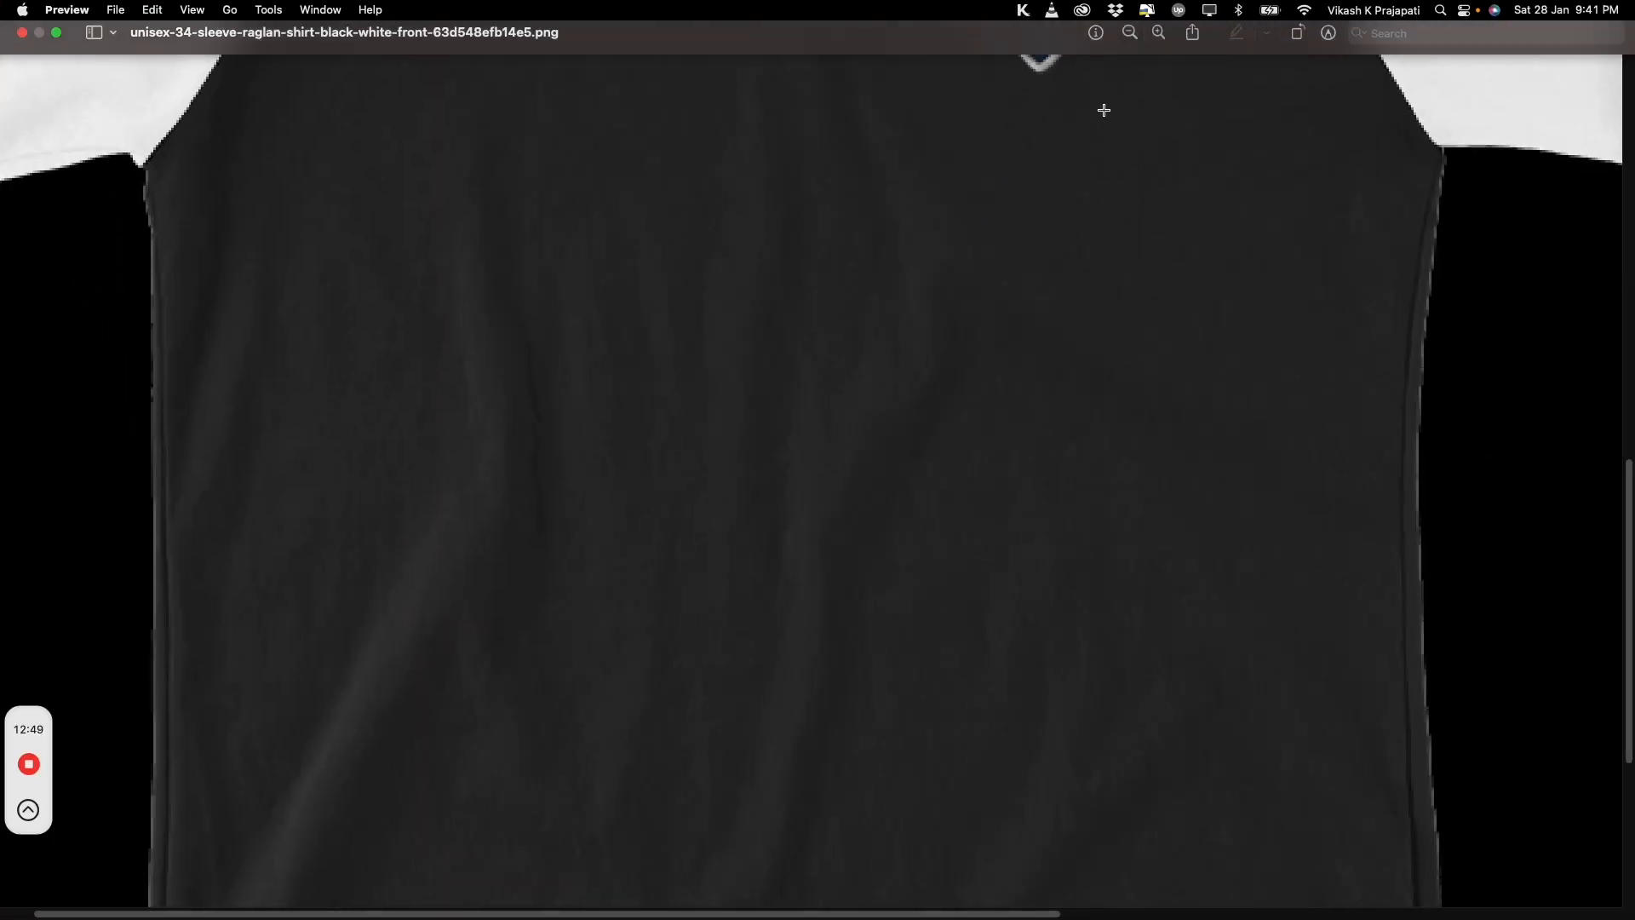
{"action": "scroll", "coordinate": [1005, 312], "scroll_direction": "up", "scroll_amount": 5}
{"action": "scroll", "coordinate": [1006, 313], "scroll_direction": "up", "scroll_amount": 2}
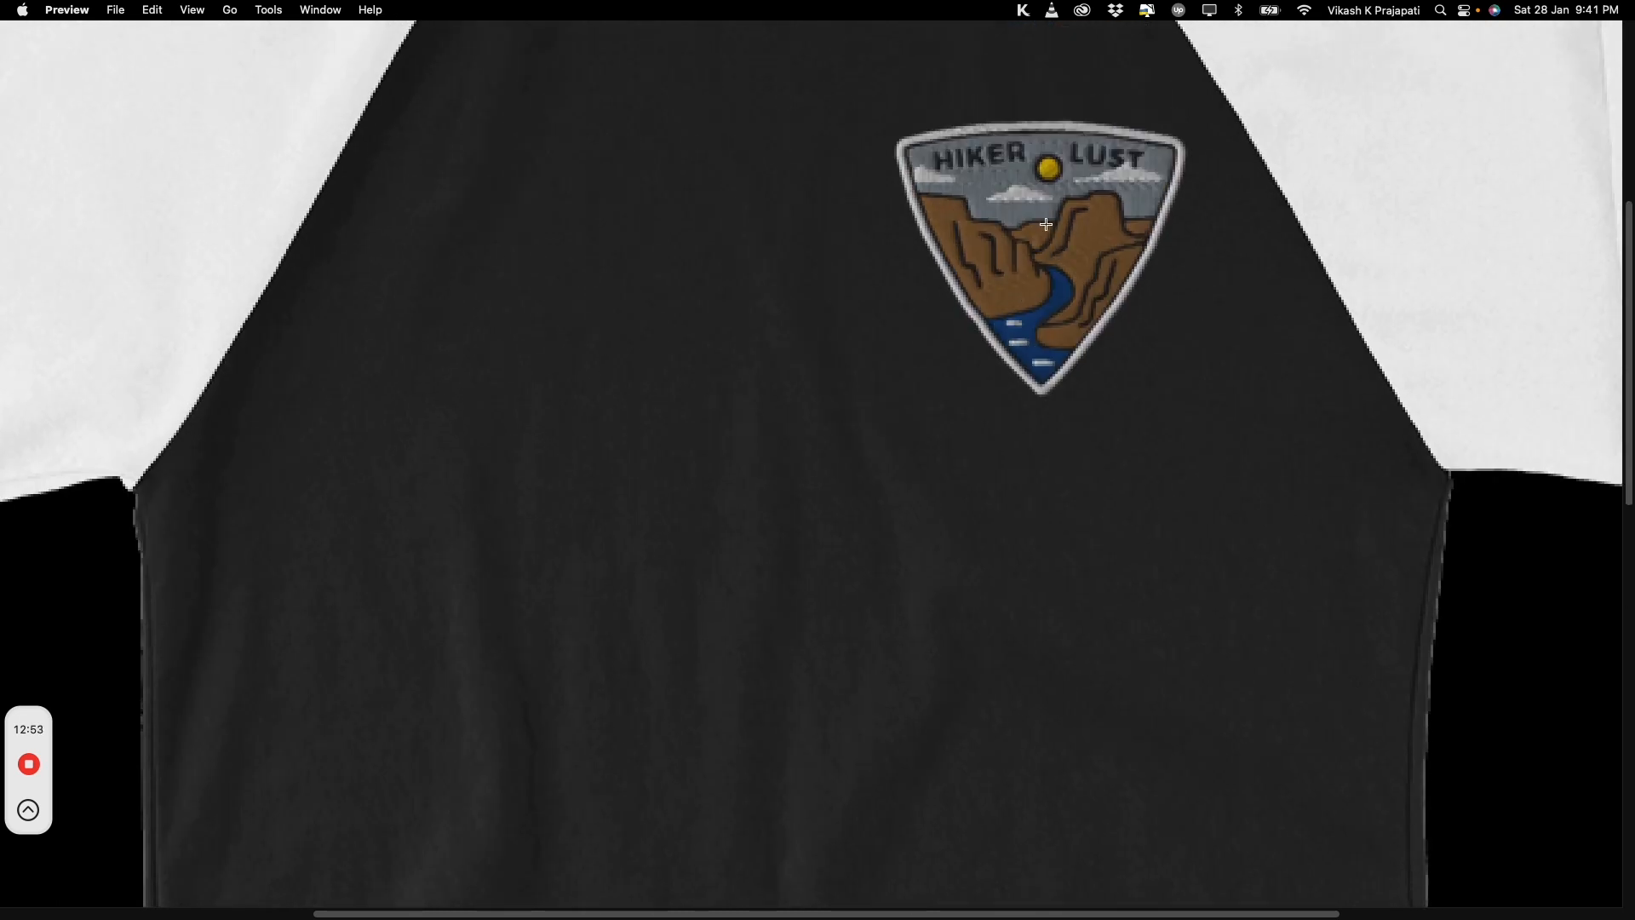
{"action": "scroll", "coordinate": [1053, 211], "scroll_direction": "up", "scroll_amount": 6}
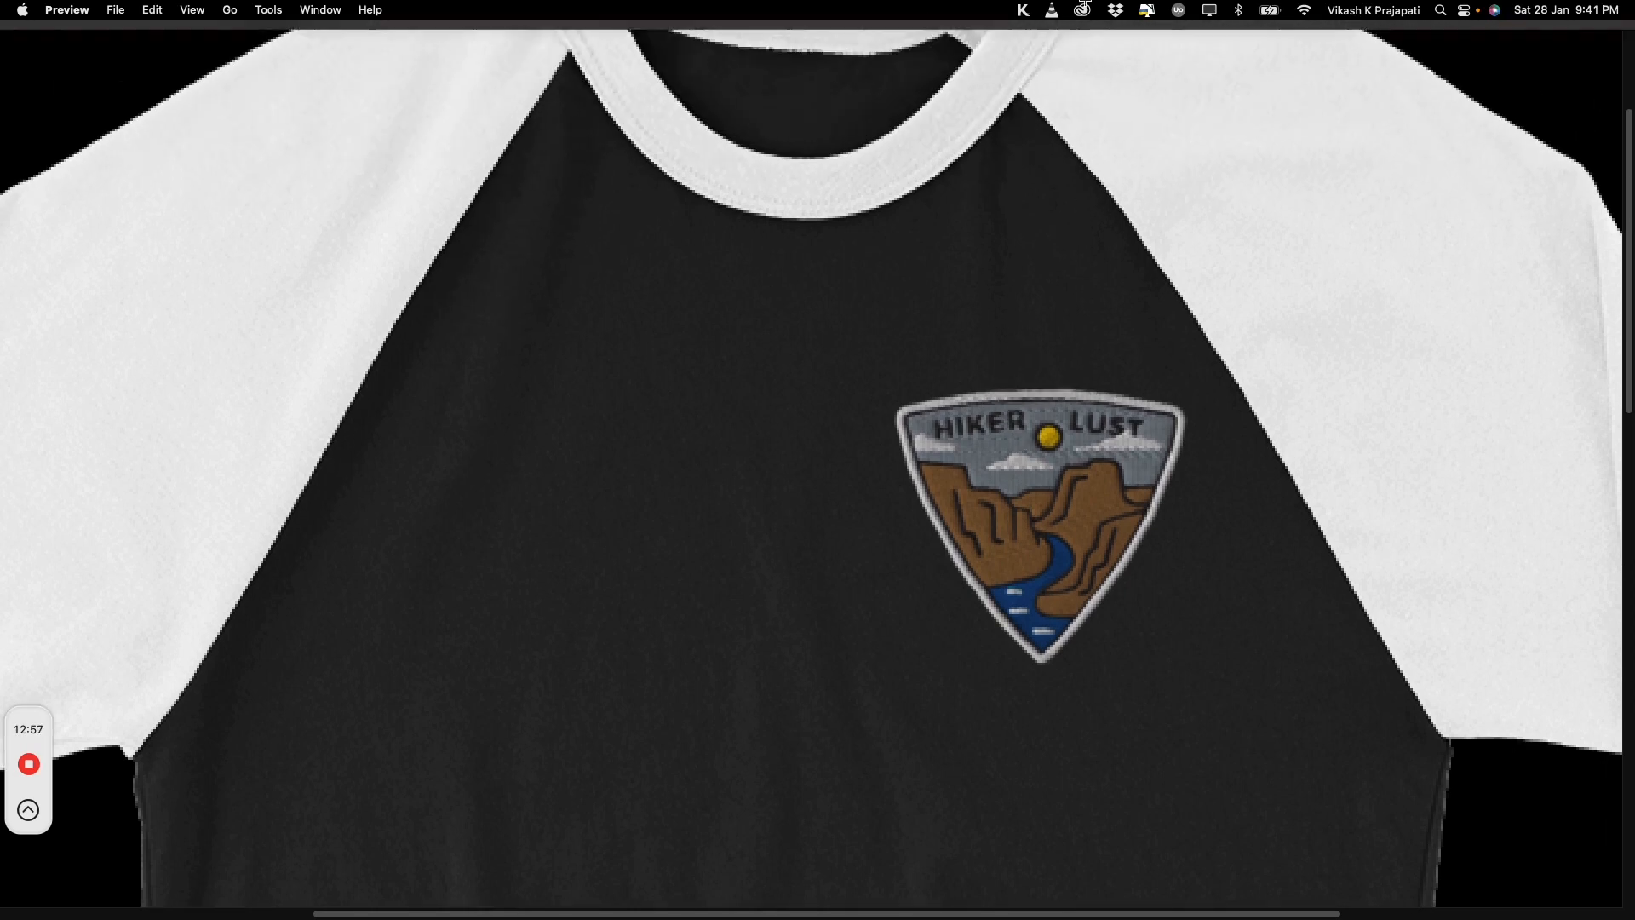
{"action": "key", "text": "Escape"}
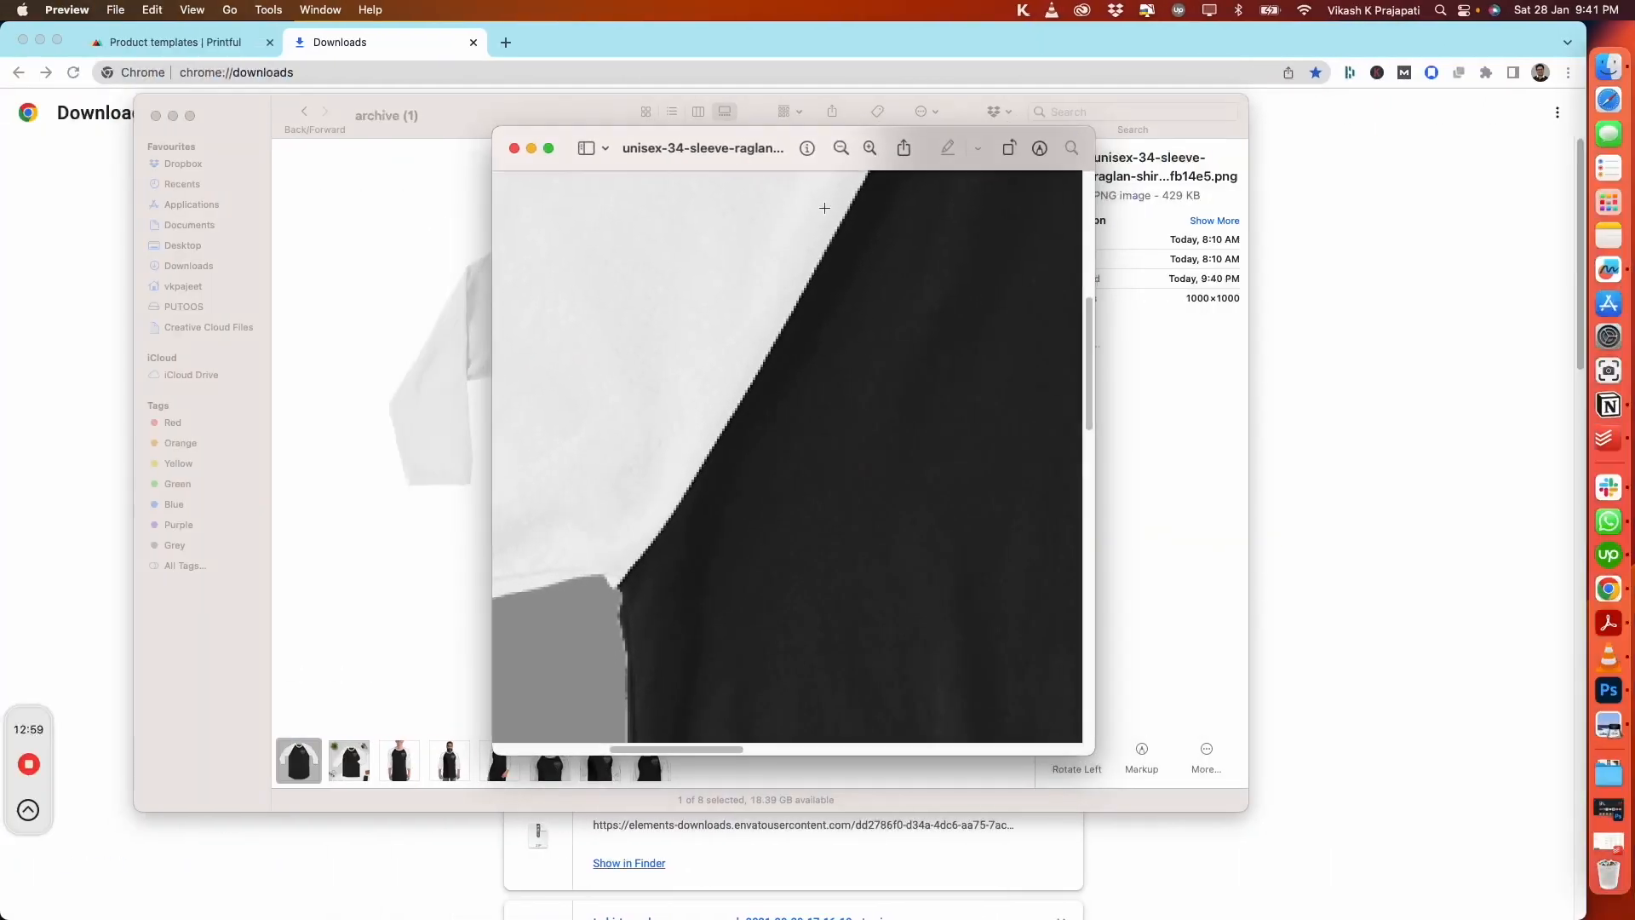
{"action": "left_click", "coordinate": [515, 148]}
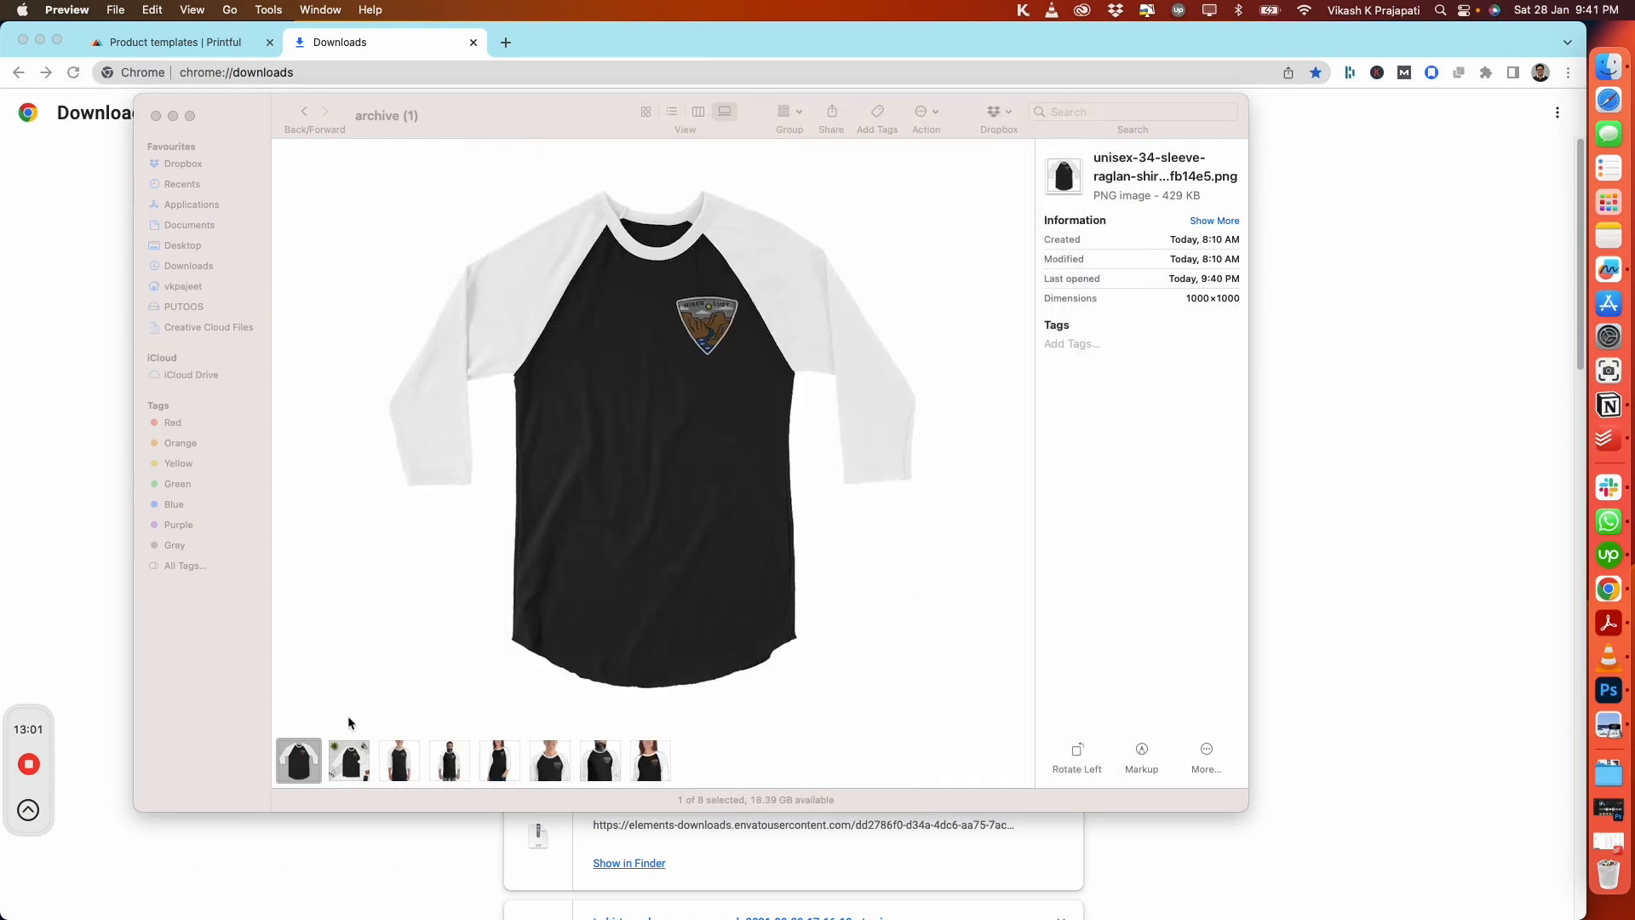
Open the women's zoomed-in raglan shirt mockup in Preview and examine the stitching of its left chest Hiker Lust embroidery up close
{"action": "left_click", "coordinate": [356, 765]}
{"action": "left_click", "coordinate": [649, 762]}
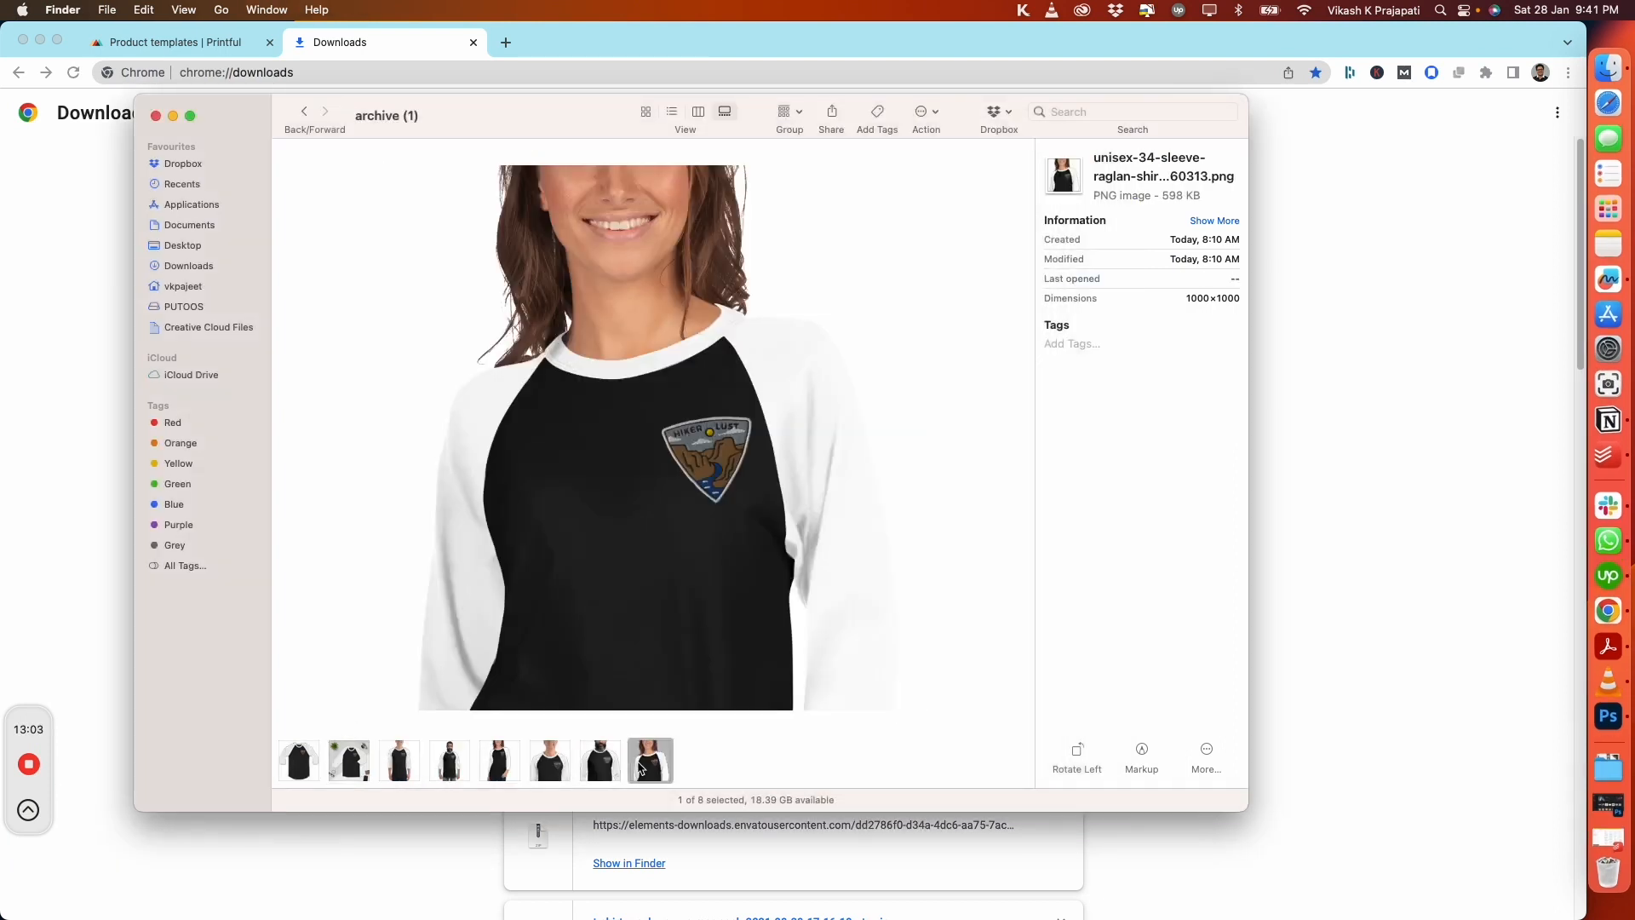
{"action": "double_click", "coordinate": [654, 421]}
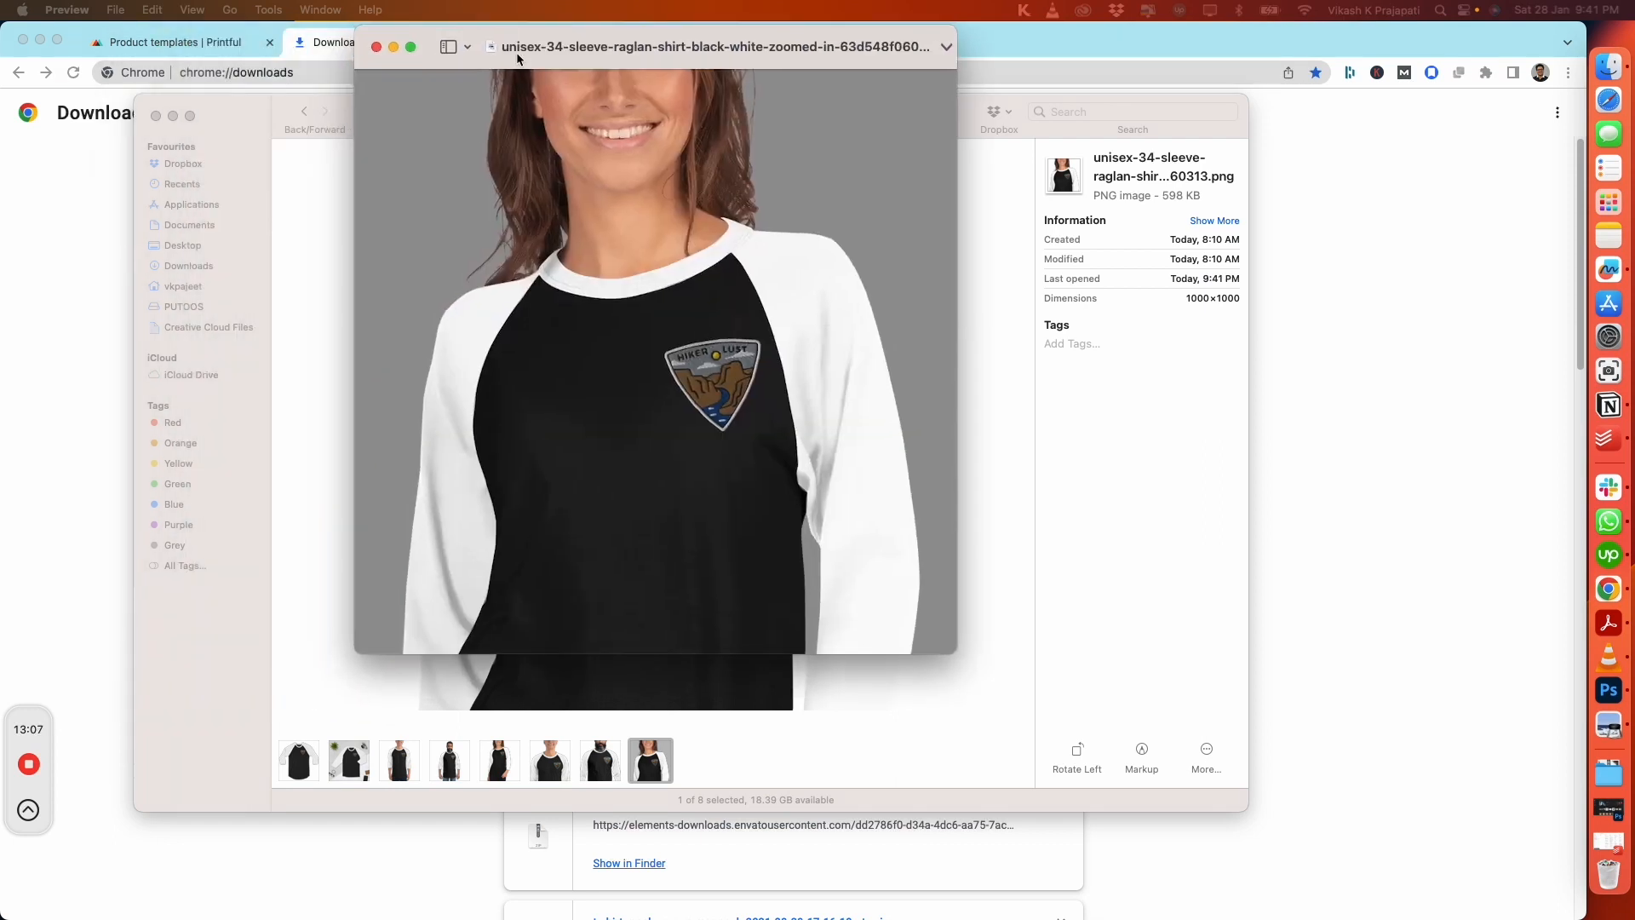
{"action": "left_click", "coordinate": [795, 67]}
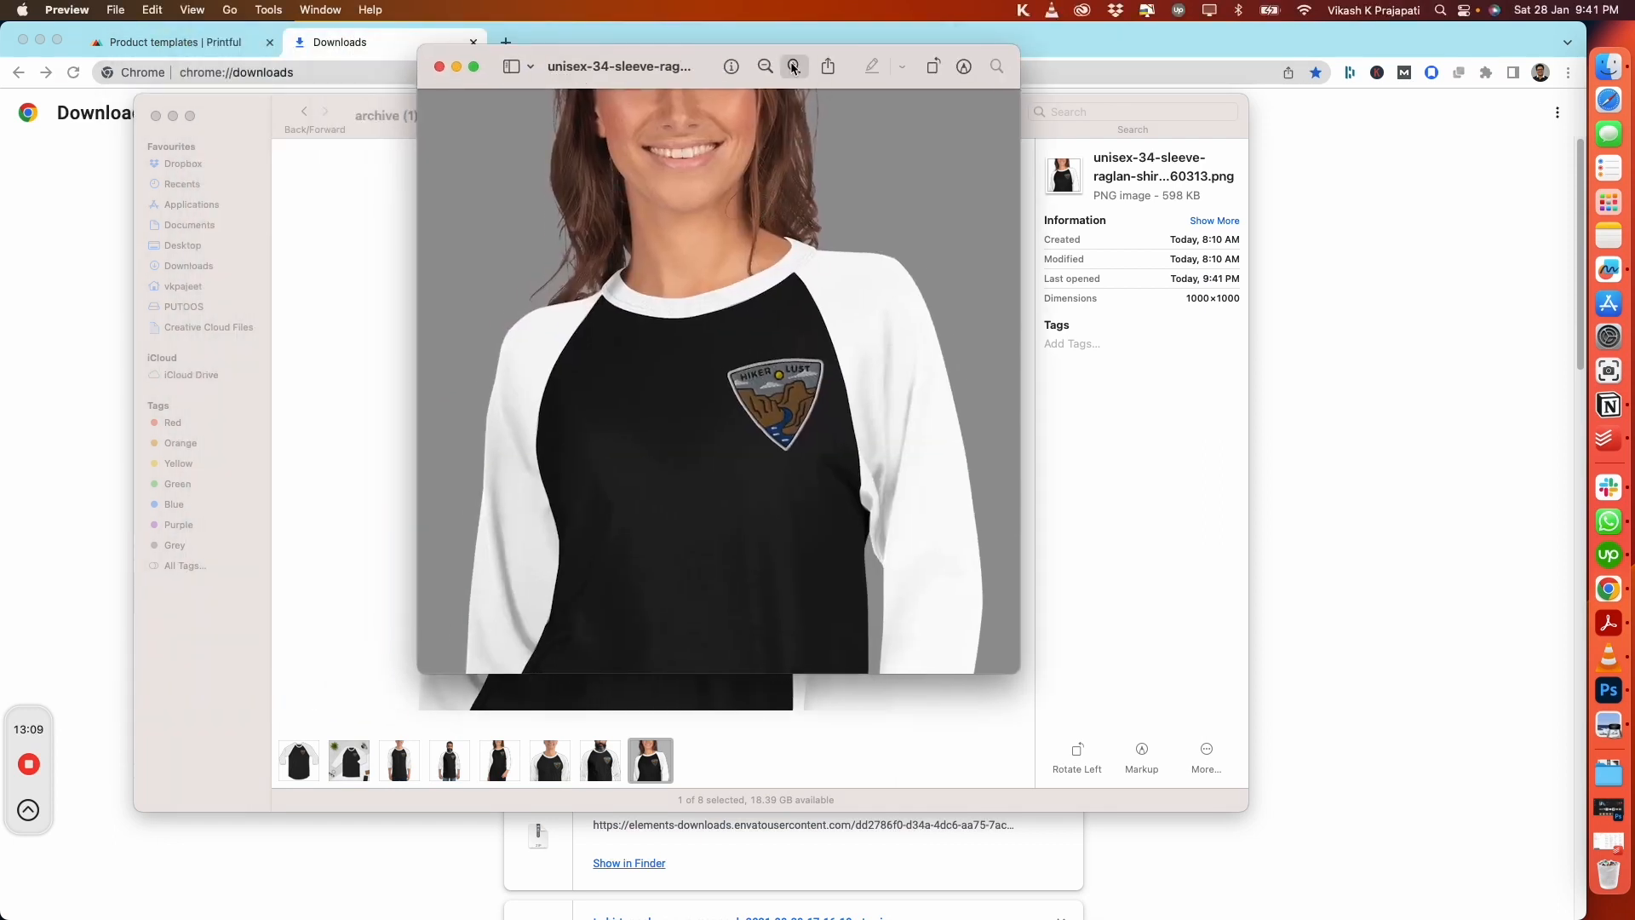
{"action": "left_click", "coordinate": [795, 66]}
{"action": "left_click", "coordinate": [794, 67]}
{"action": "left_click", "coordinate": [794, 66]}
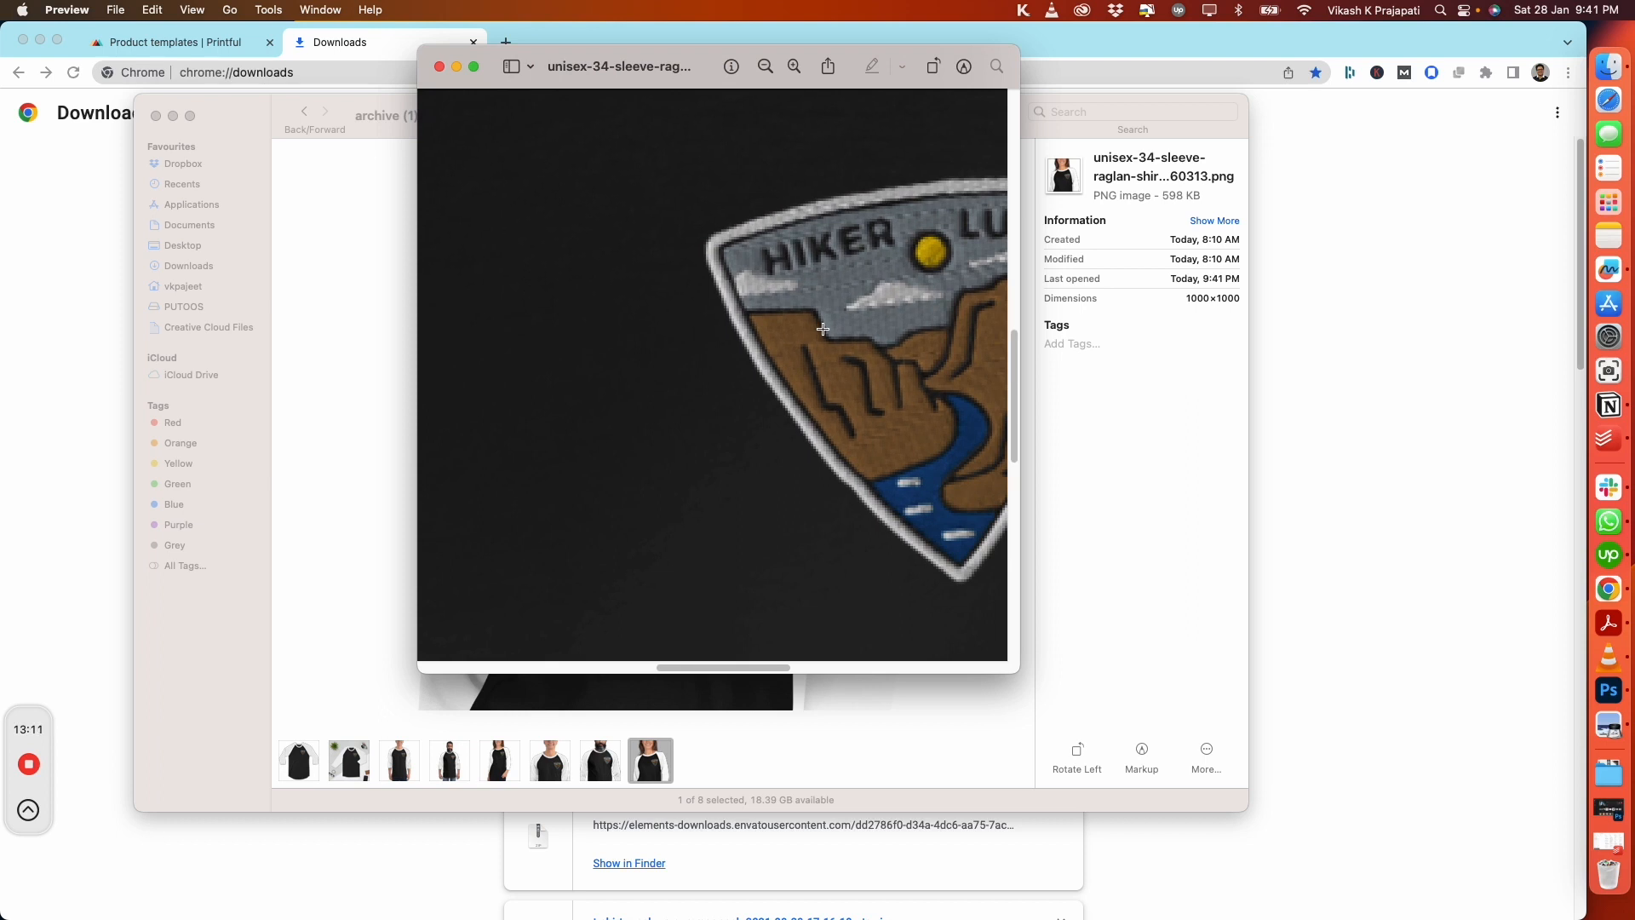
{"action": "left_click_drag", "start_coordinate": [702, 669], "coordinate": [766, 668]}
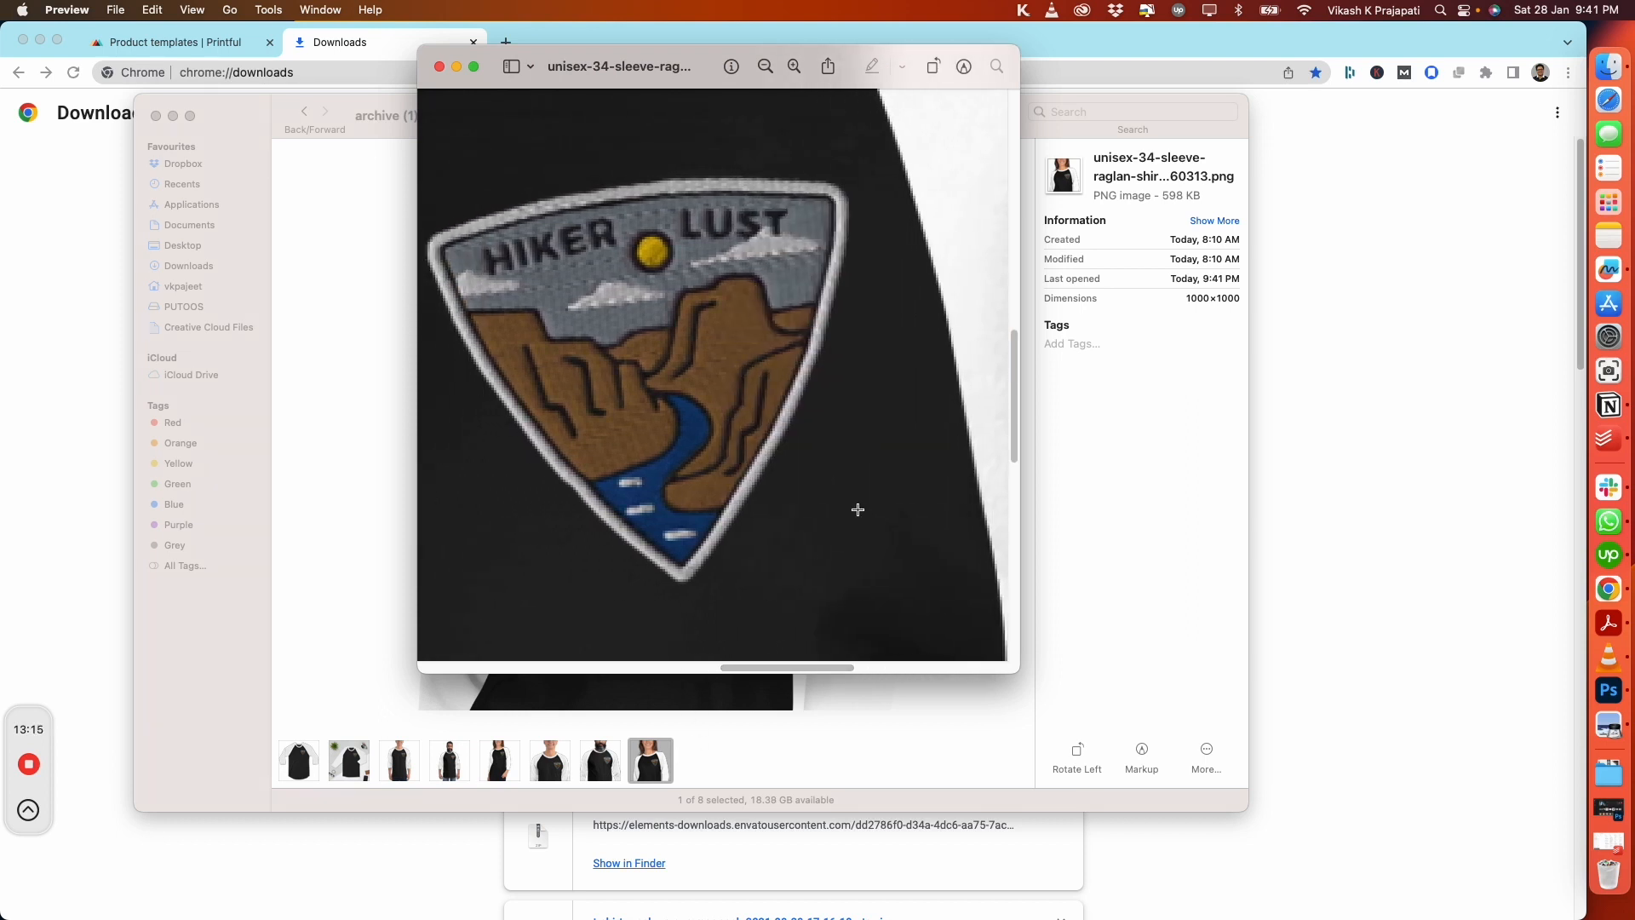
{"action": "left_click", "coordinate": [765, 67]}
{"action": "left_click", "coordinate": [765, 66]}
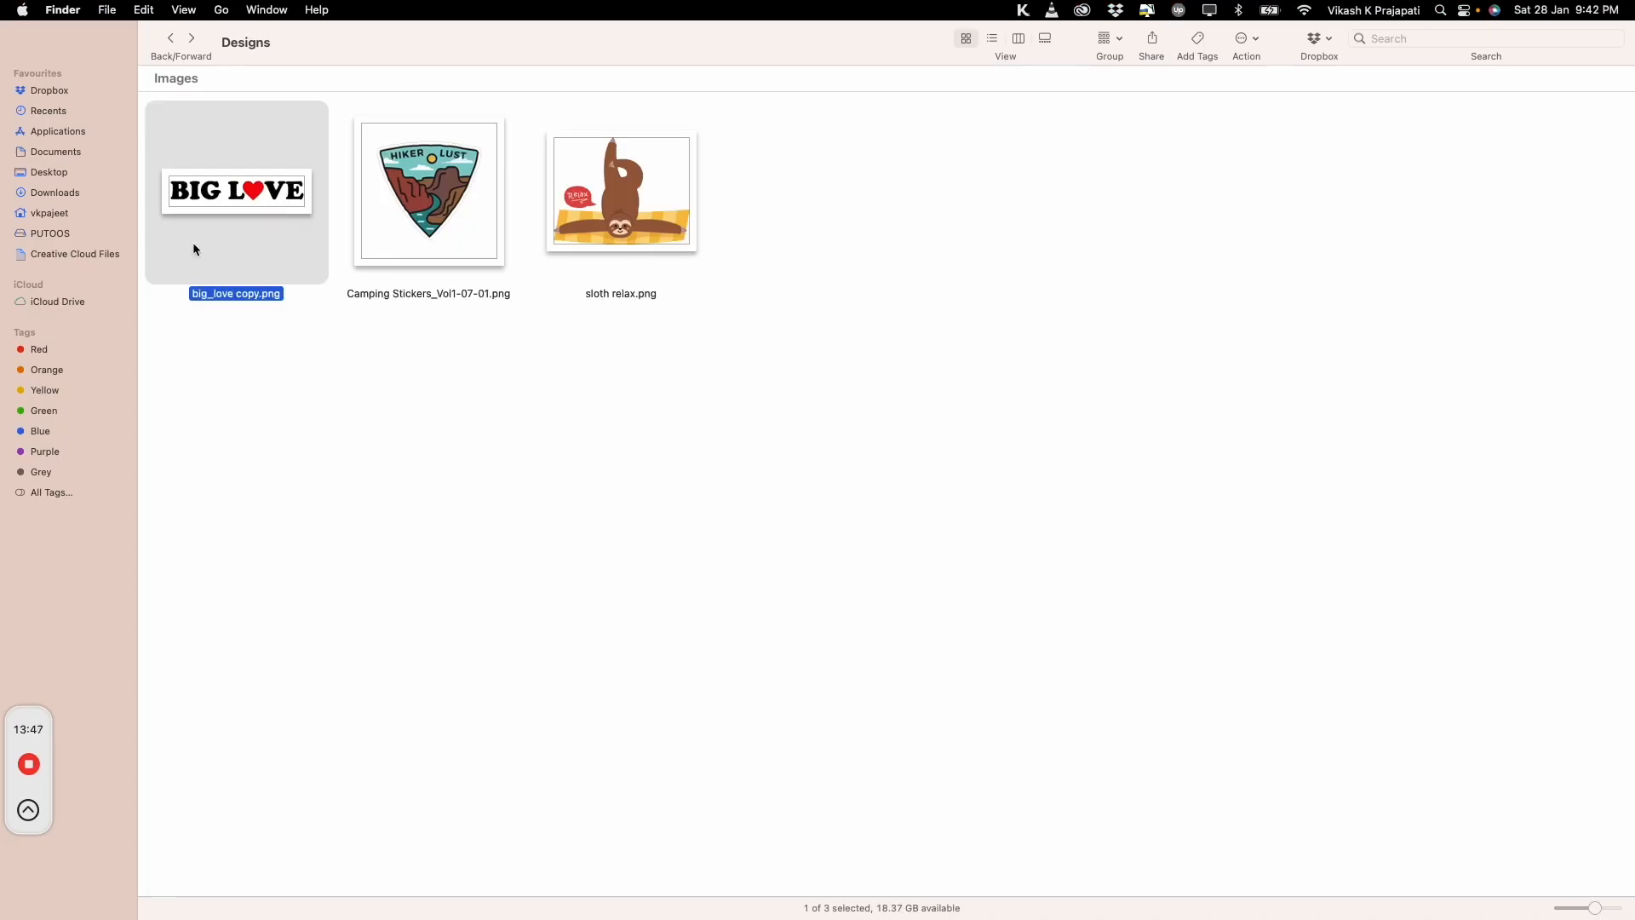
Look over the design images in the Designs folder in Finder, including sloth relax.png, and select big_love copy.png
{"action": "left_click", "coordinate": [633, 230]}
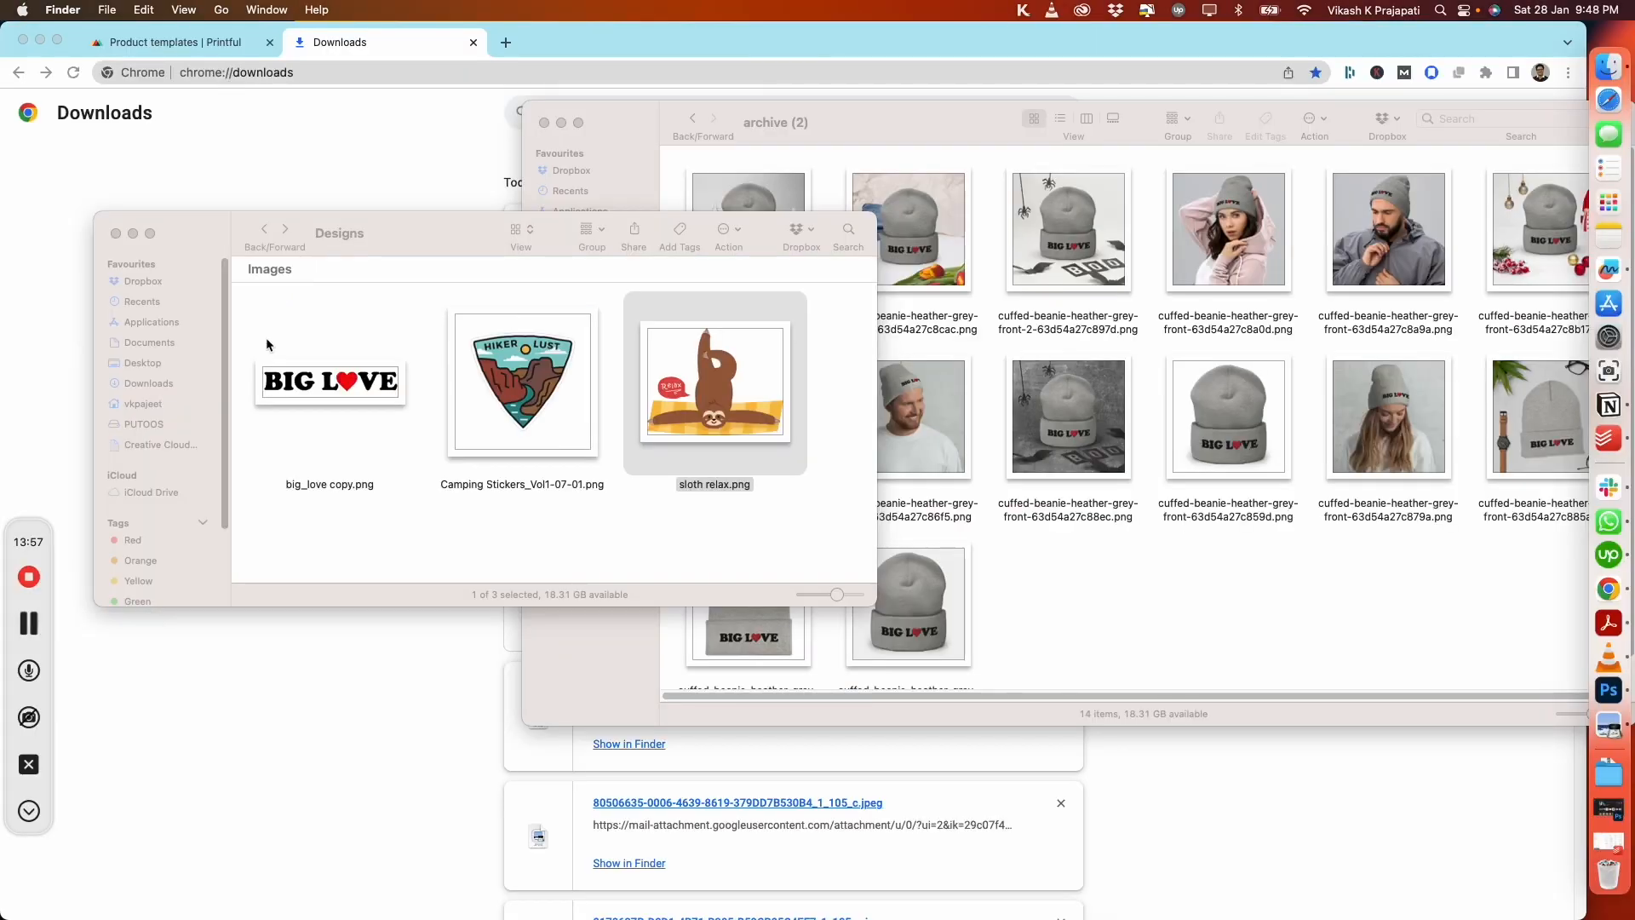
{"action": "left_click", "coordinate": [400, 232]}
{"action": "left_click_drag", "start_coordinate": [401, 231], "coordinate": [387, 184]}
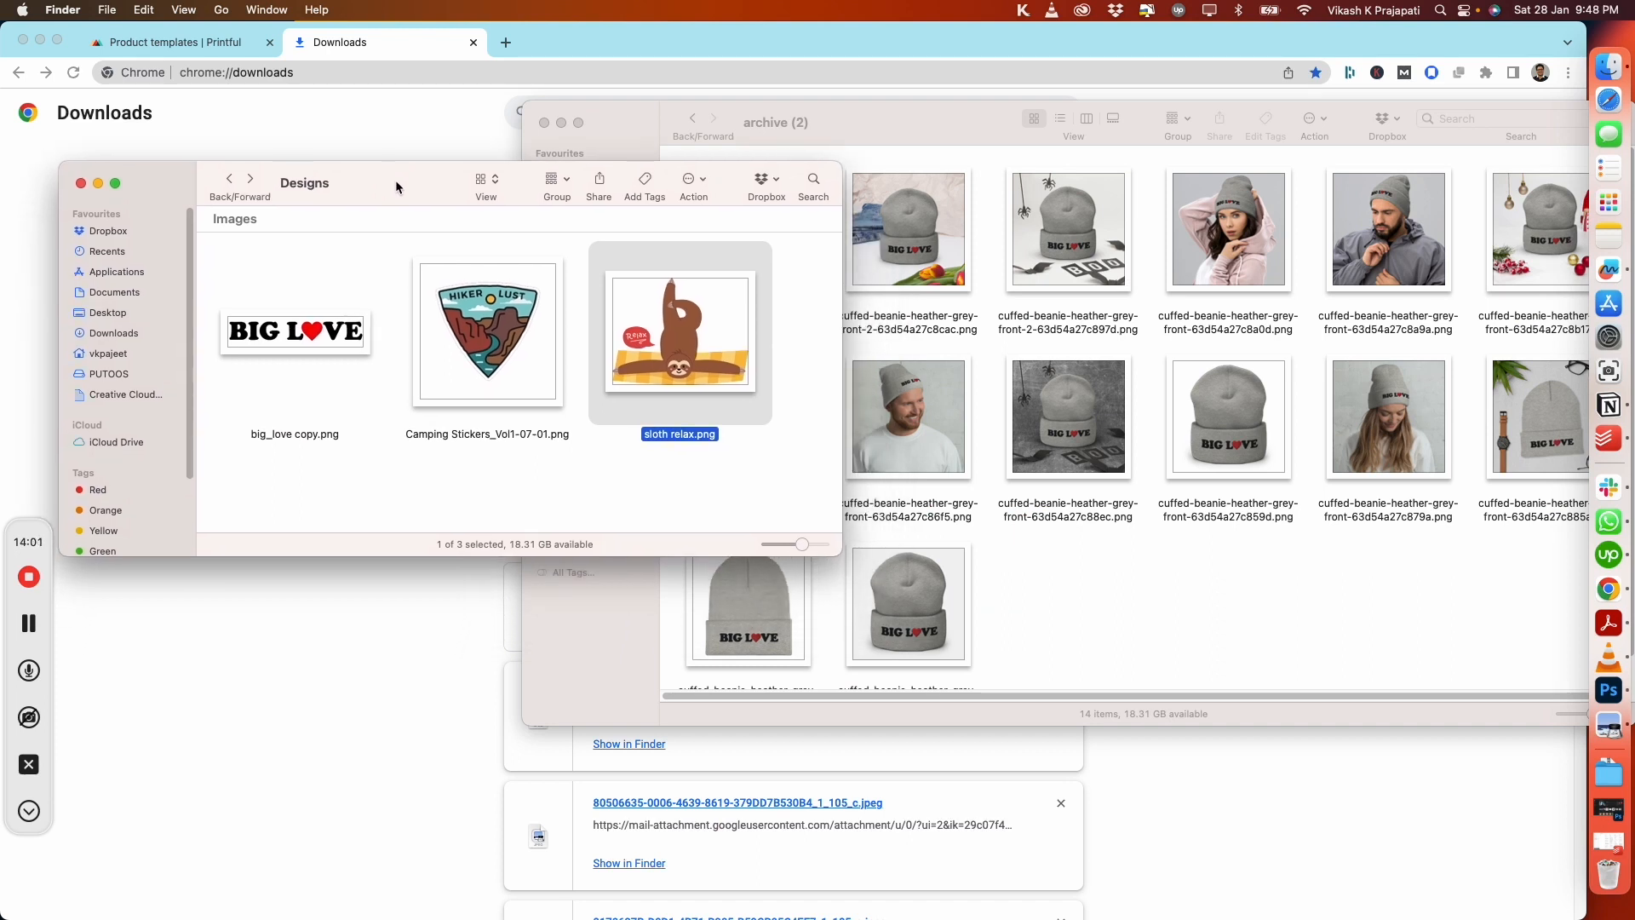
{"action": "left_click", "coordinate": [555, 494]}
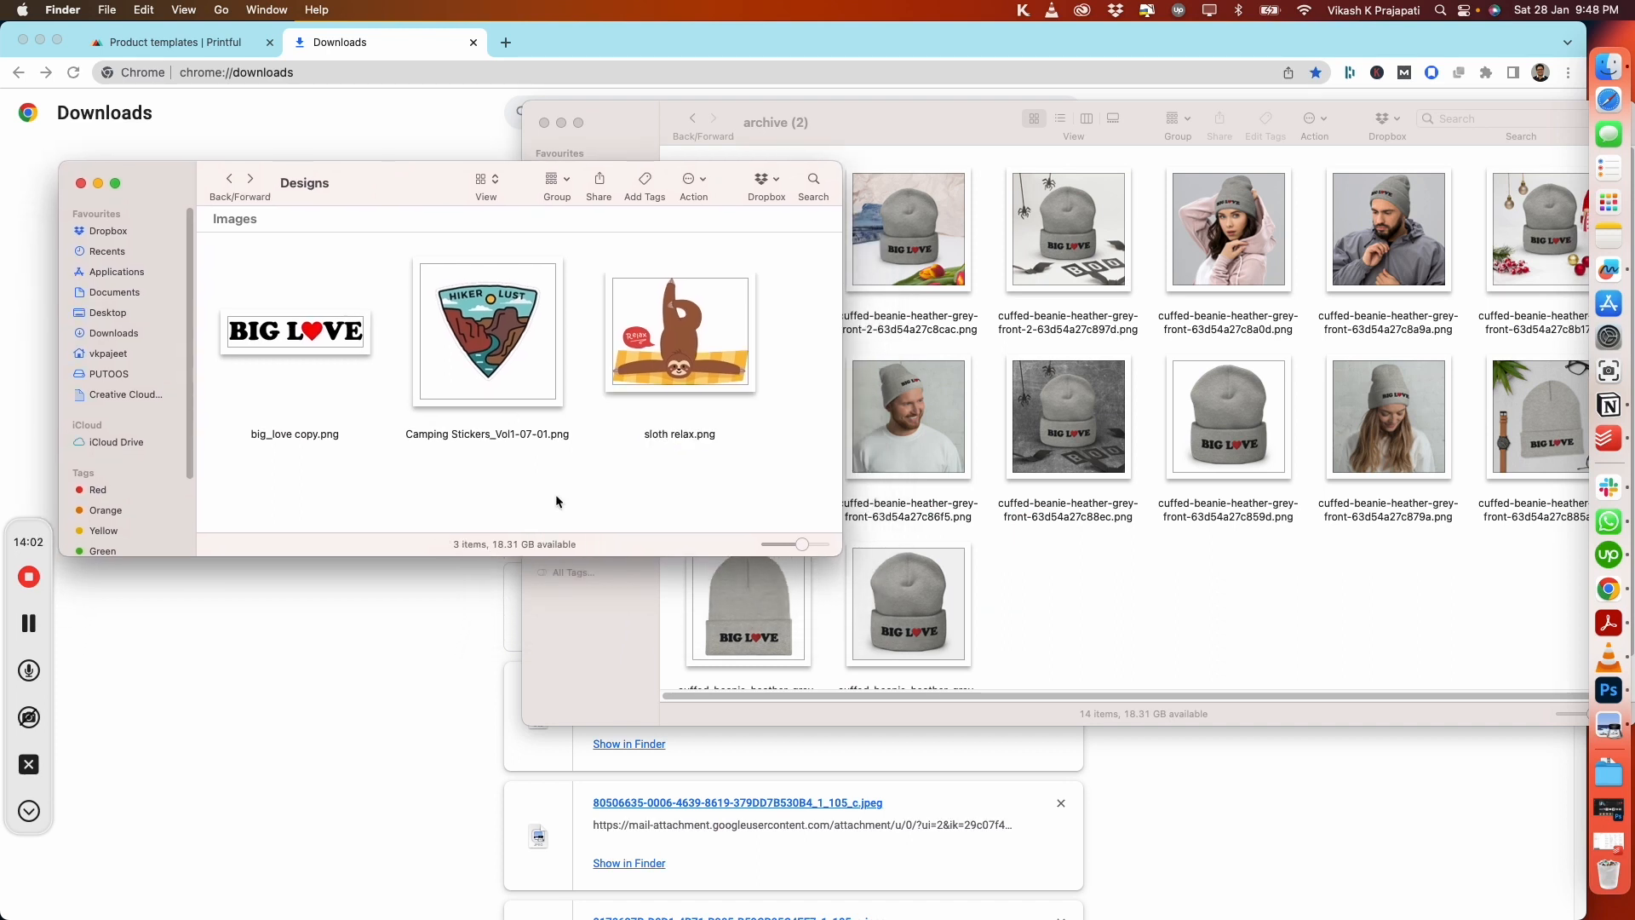
{"action": "left_click", "coordinate": [718, 362]}
{"action": "left_click", "coordinate": [320, 337]}
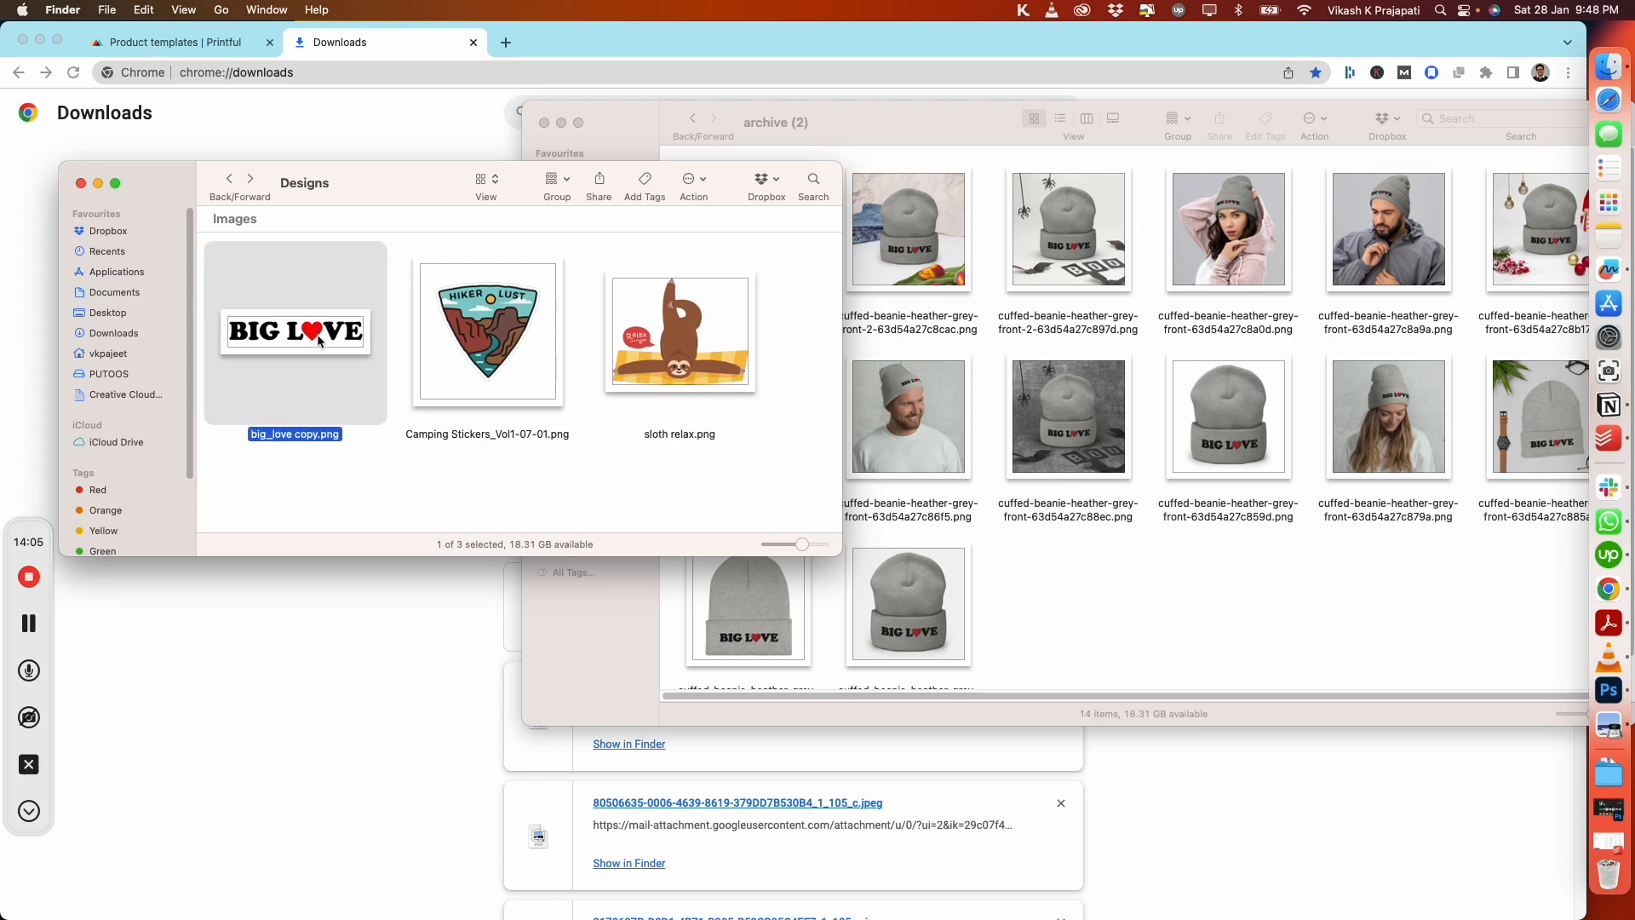
Bring the archive (2) folder of cuffed beanie mockups forward and show its images in gallery view
{"action": "left_click", "coordinate": [1066, 559]}
{"action": "left_click_drag", "start_coordinate": [908, 126], "coordinate": [650, 113]}
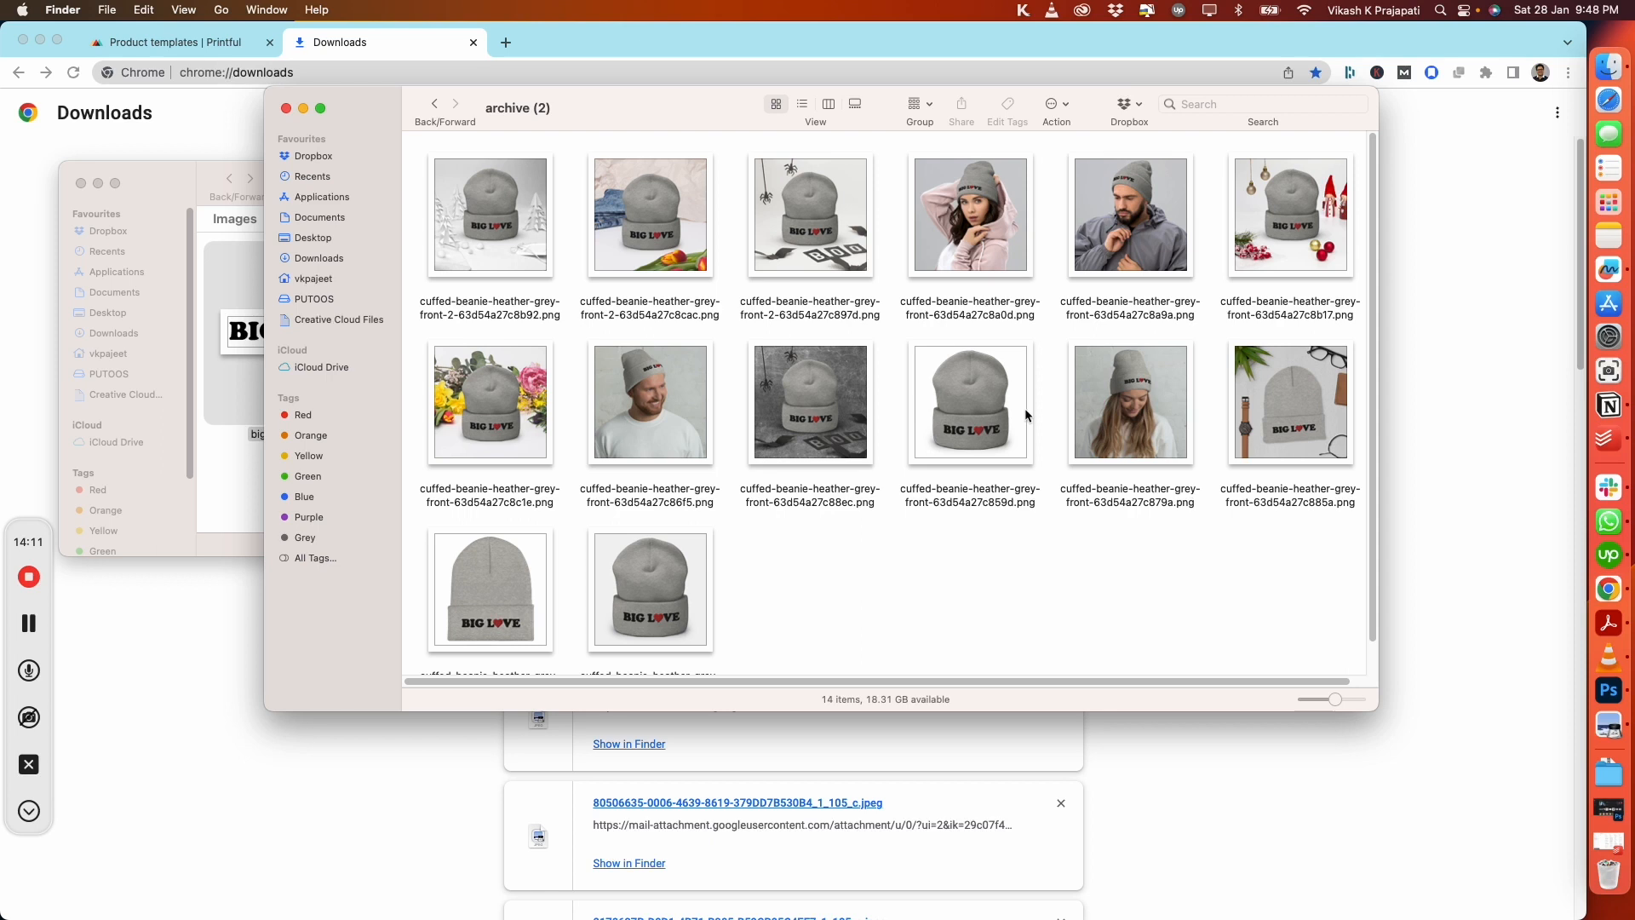
{"action": "left_click", "coordinate": [855, 105]}
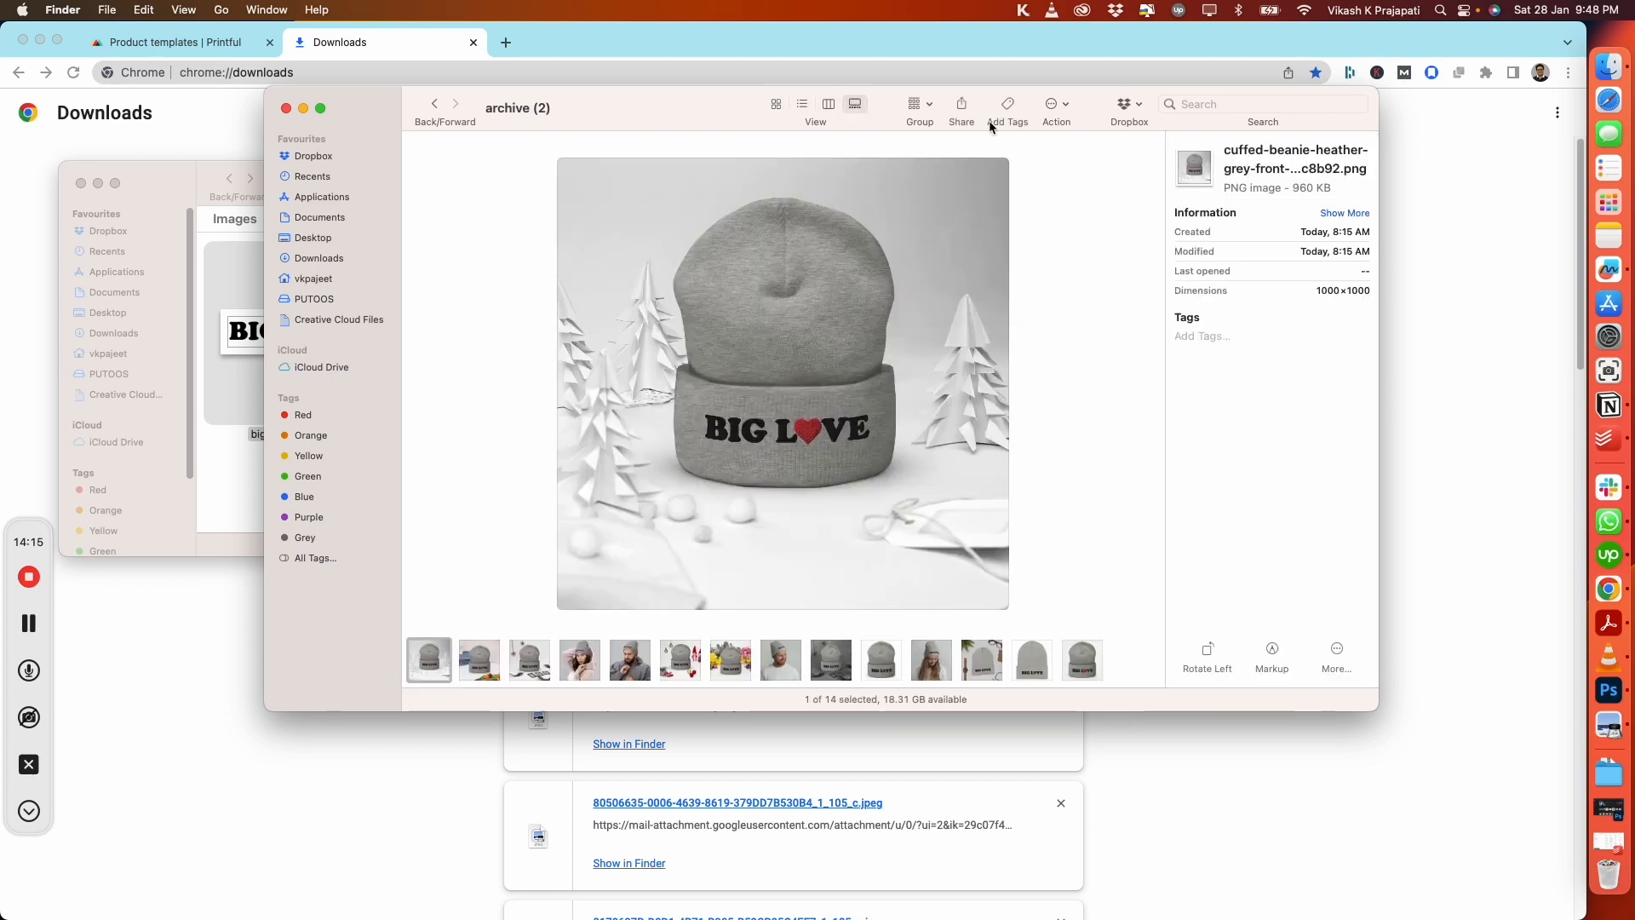
Open the first cuffed beanie mockup with the paper trees in Preview and enlarge the window around its BIG LOVE embroidery
{"action": "double_click", "coordinate": [433, 668]}
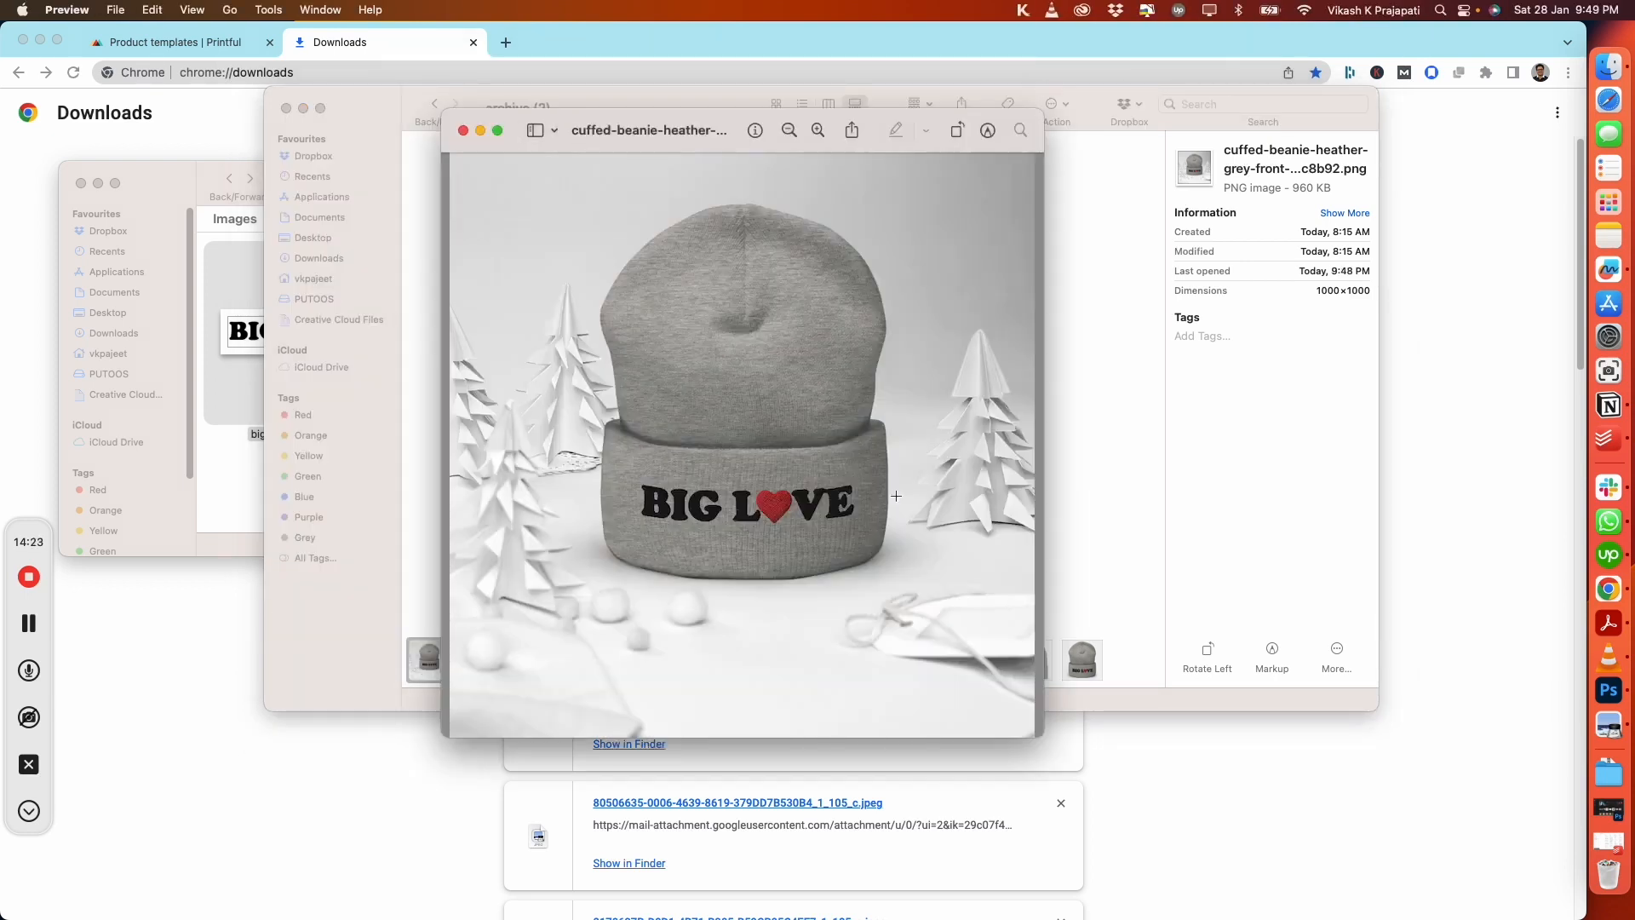
{"action": "left_click", "coordinate": [817, 132]}
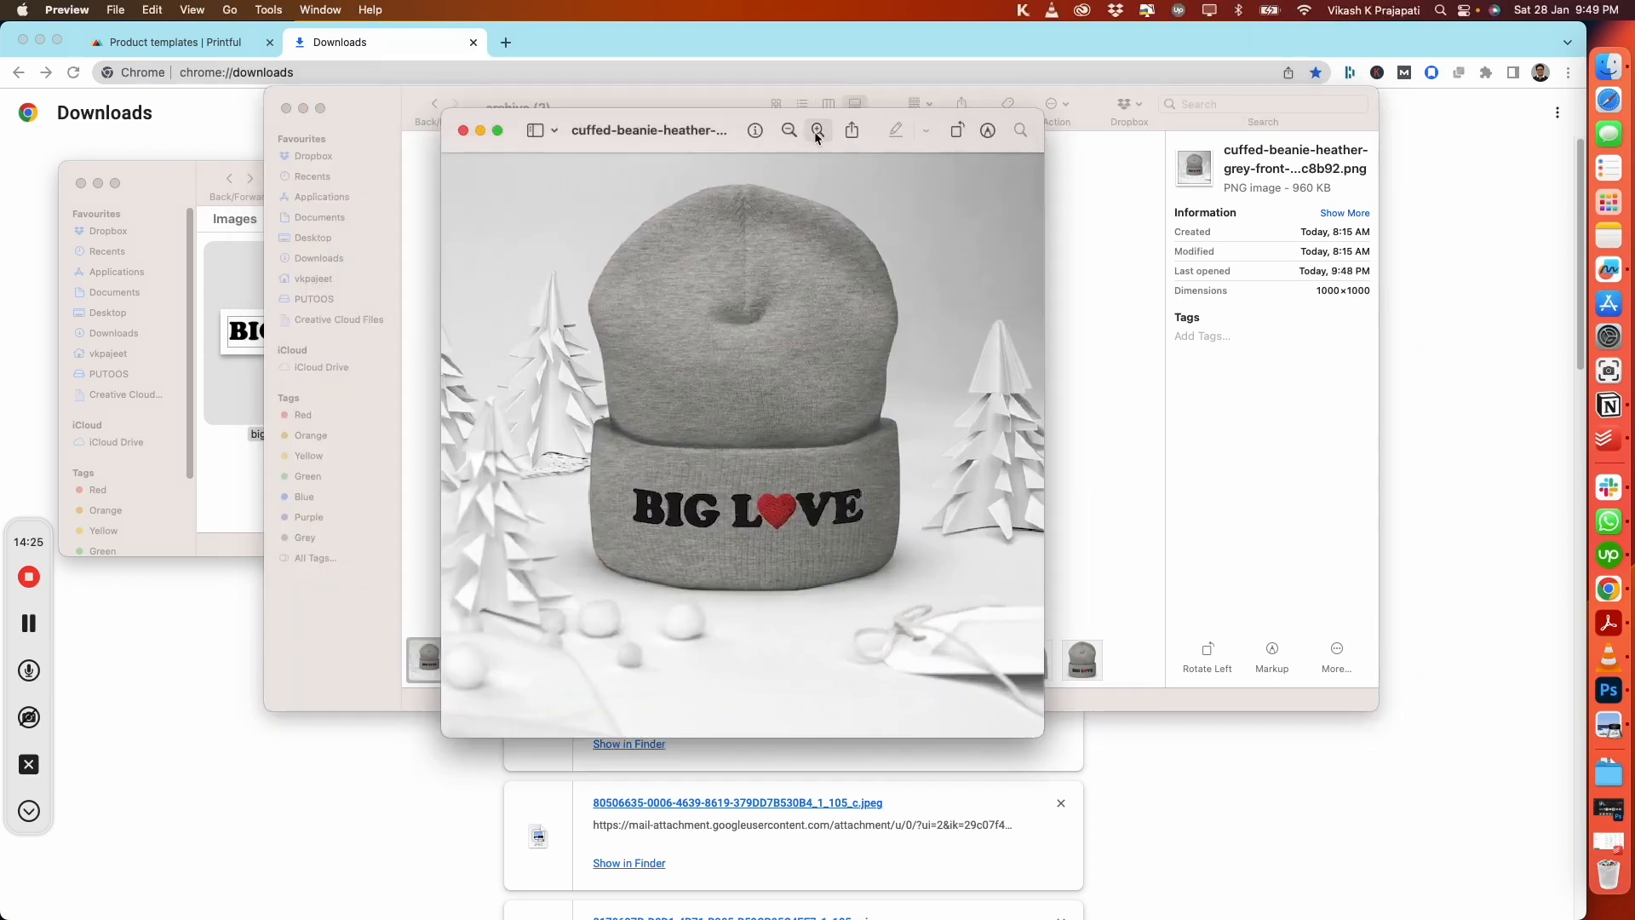
{"action": "left_click", "coordinate": [818, 132]}
{"action": "left_click", "coordinate": [817, 132]}
{"action": "mouse_move", "coordinate": [769, 731]}
{"action": "left_mouse_down"}
{"action": "mouse_move", "coordinate": [706, 728]}
{"action": "mouse_move", "coordinate": [777, 729]}
{"action": "left_mouse_up"}
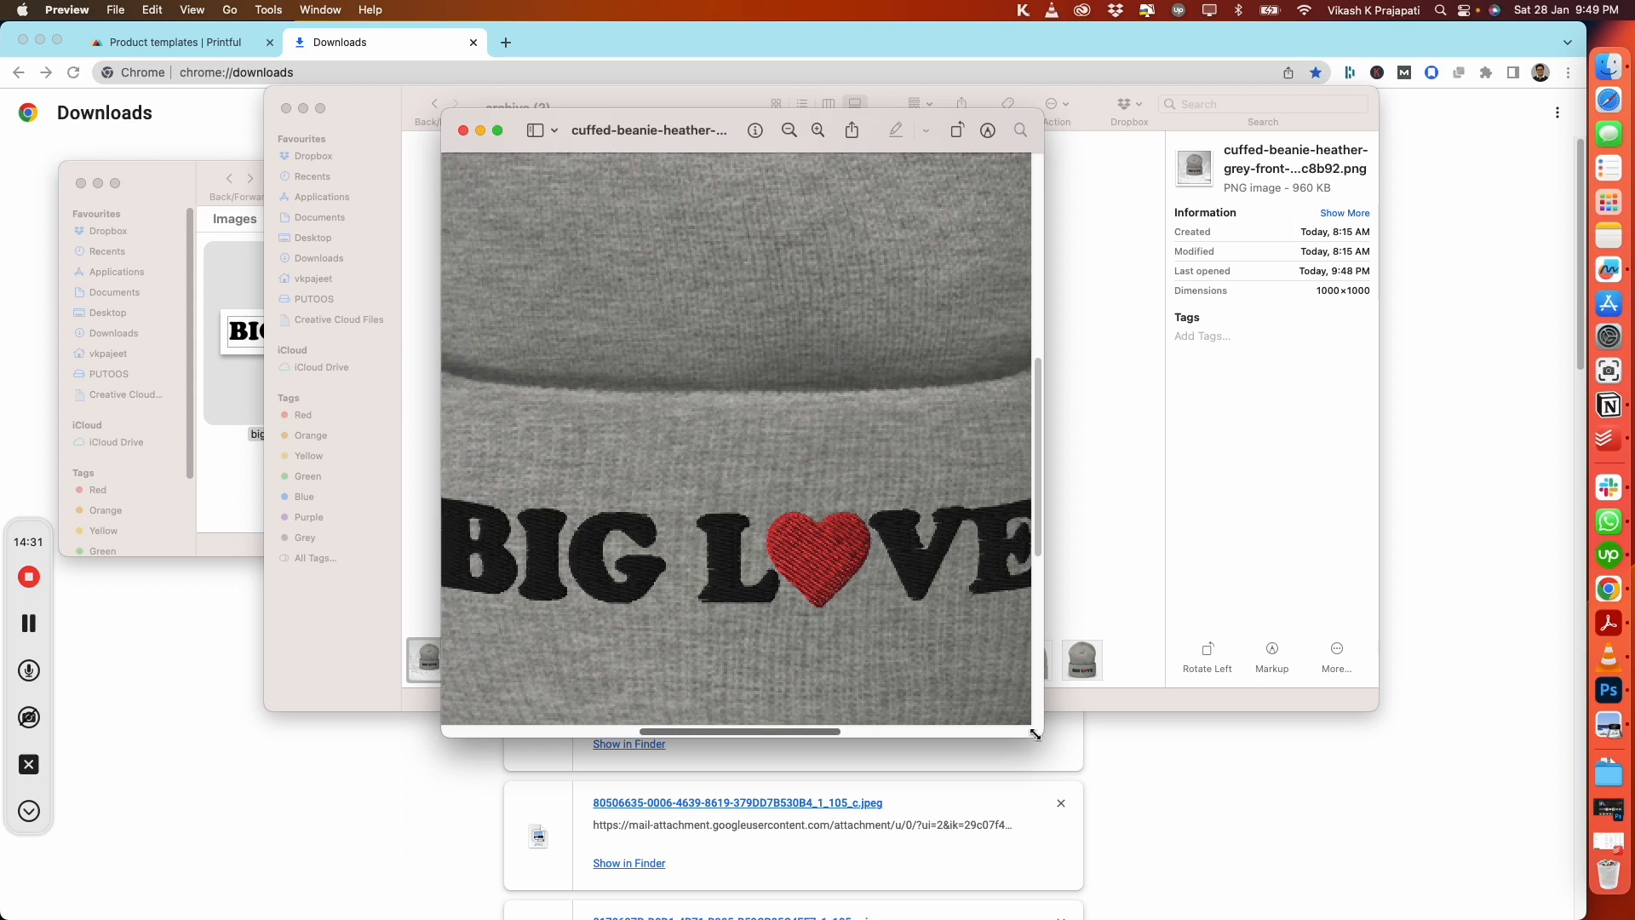
{"action": "left_click_drag", "start_coordinate": [1043, 737], "coordinate": [1130, 767]}
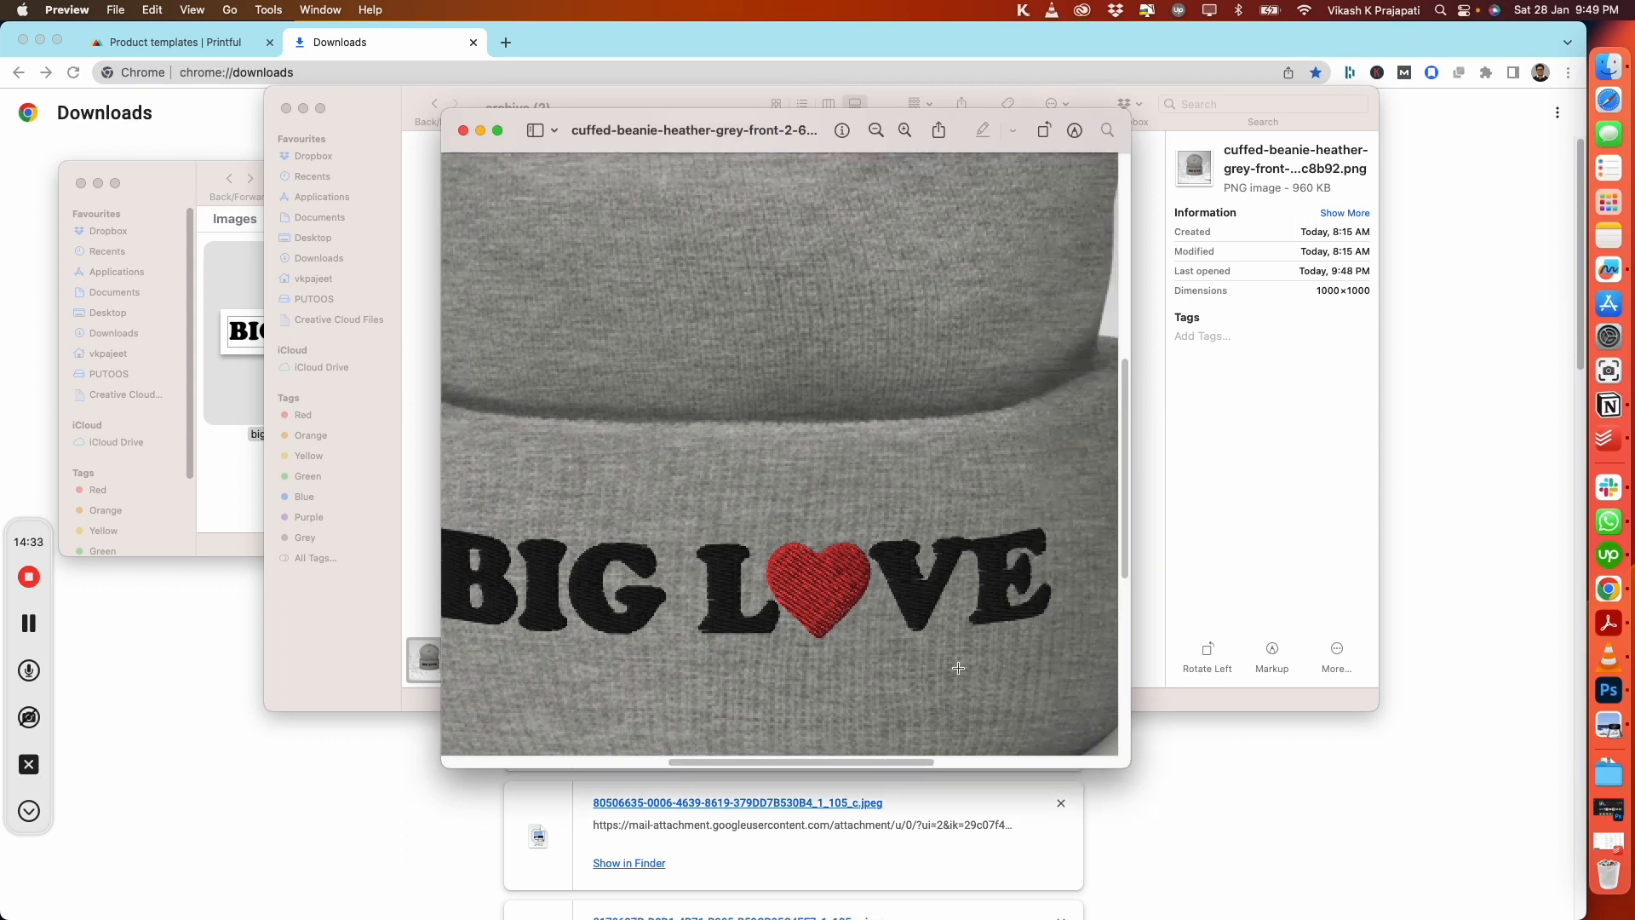
Examine the thread texture of the beanie's letters and red heart at closer magnification, and put the mockup image away
{"action": "left_click", "coordinate": [905, 132]}
{"action": "left_click", "coordinate": [906, 131]}
{"action": "scroll", "coordinate": [874, 362], "scroll_direction": "down", "scroll_amount": 3}
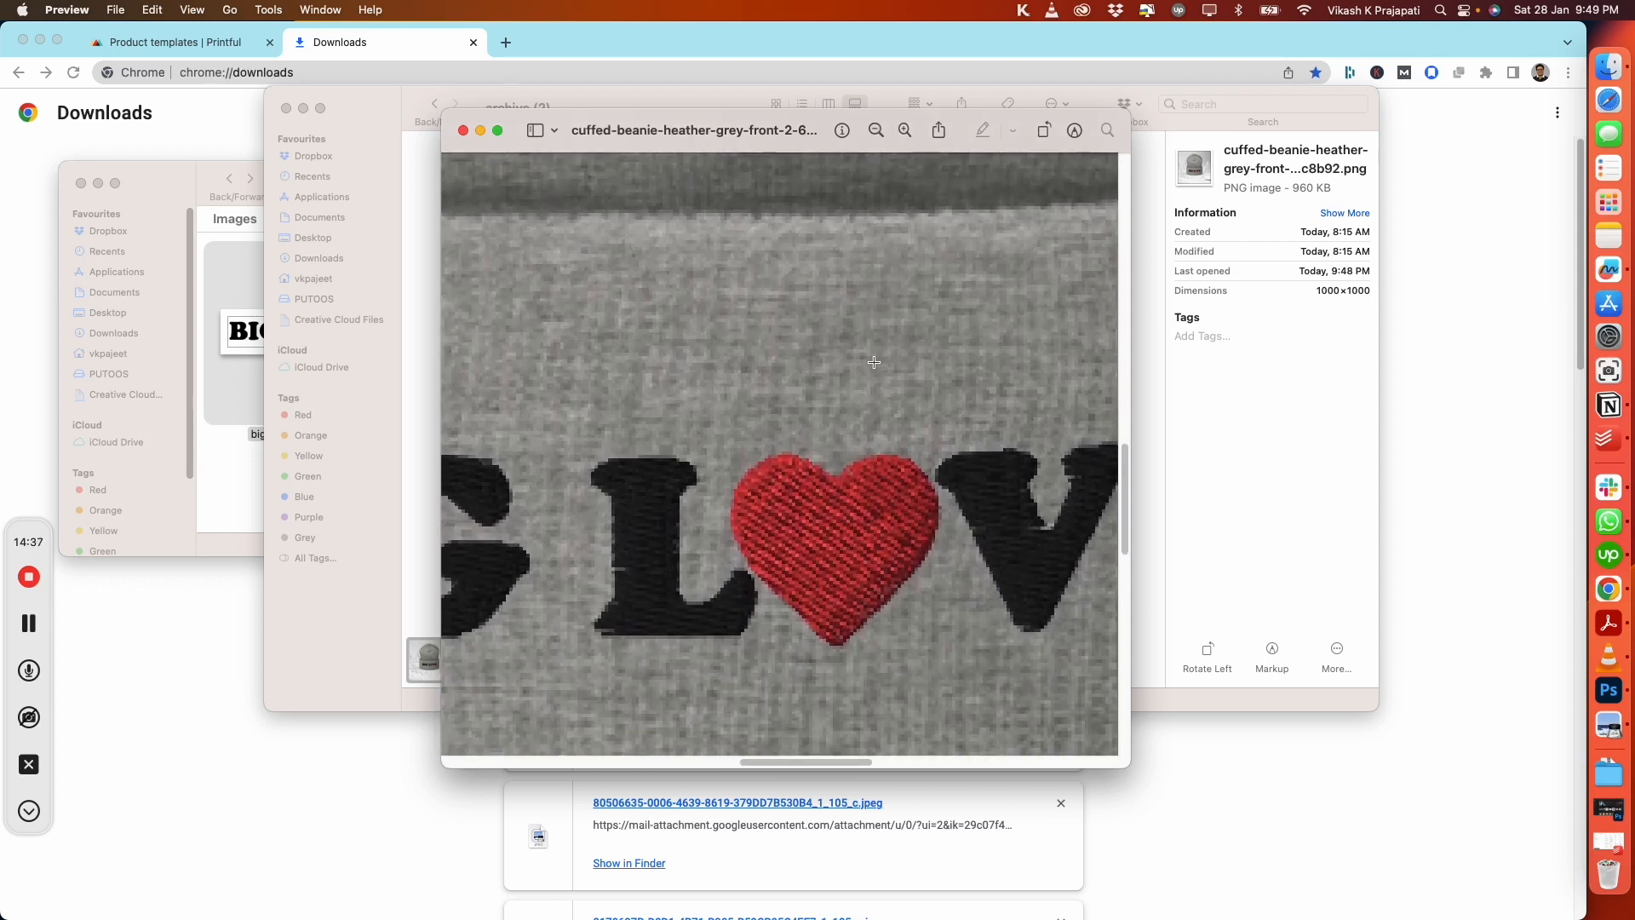
{"action": "scroll", "coordinate": [769, 756], "scroll_direction": "left", "scroll_amount": 10}
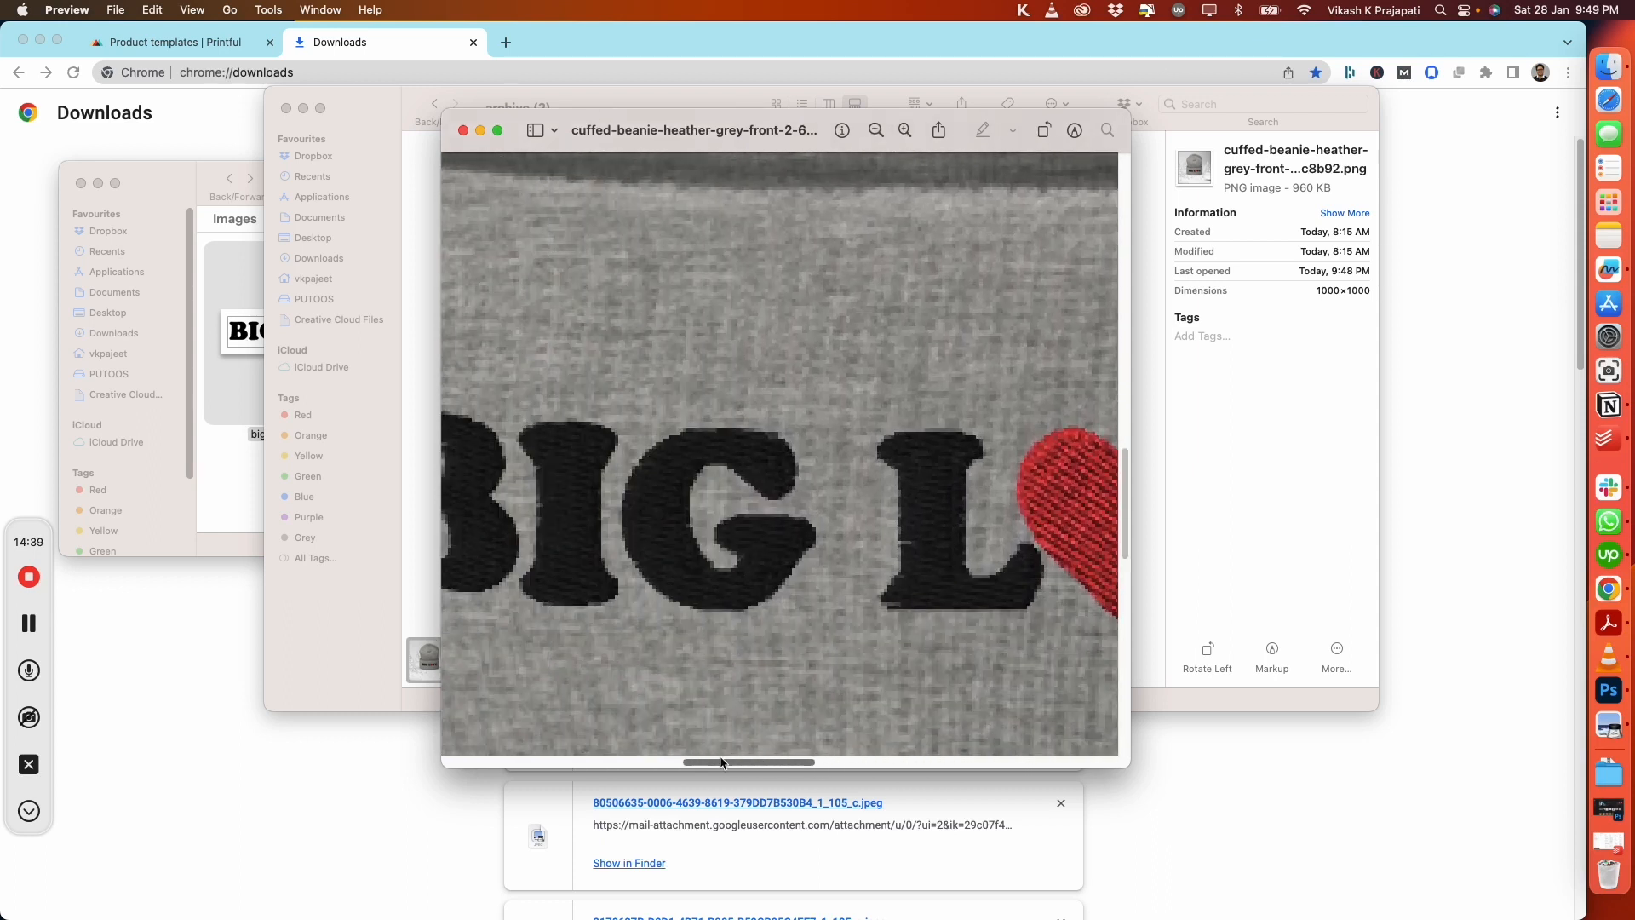
{"action": "scroll", "coordinate": [767, 760], "scroll_direction": "right", "scroll_amount": 8}
{"action": "scroll", "coordinate": [767, 760], "scroll_direction": "right", "scroll_amount": 6}
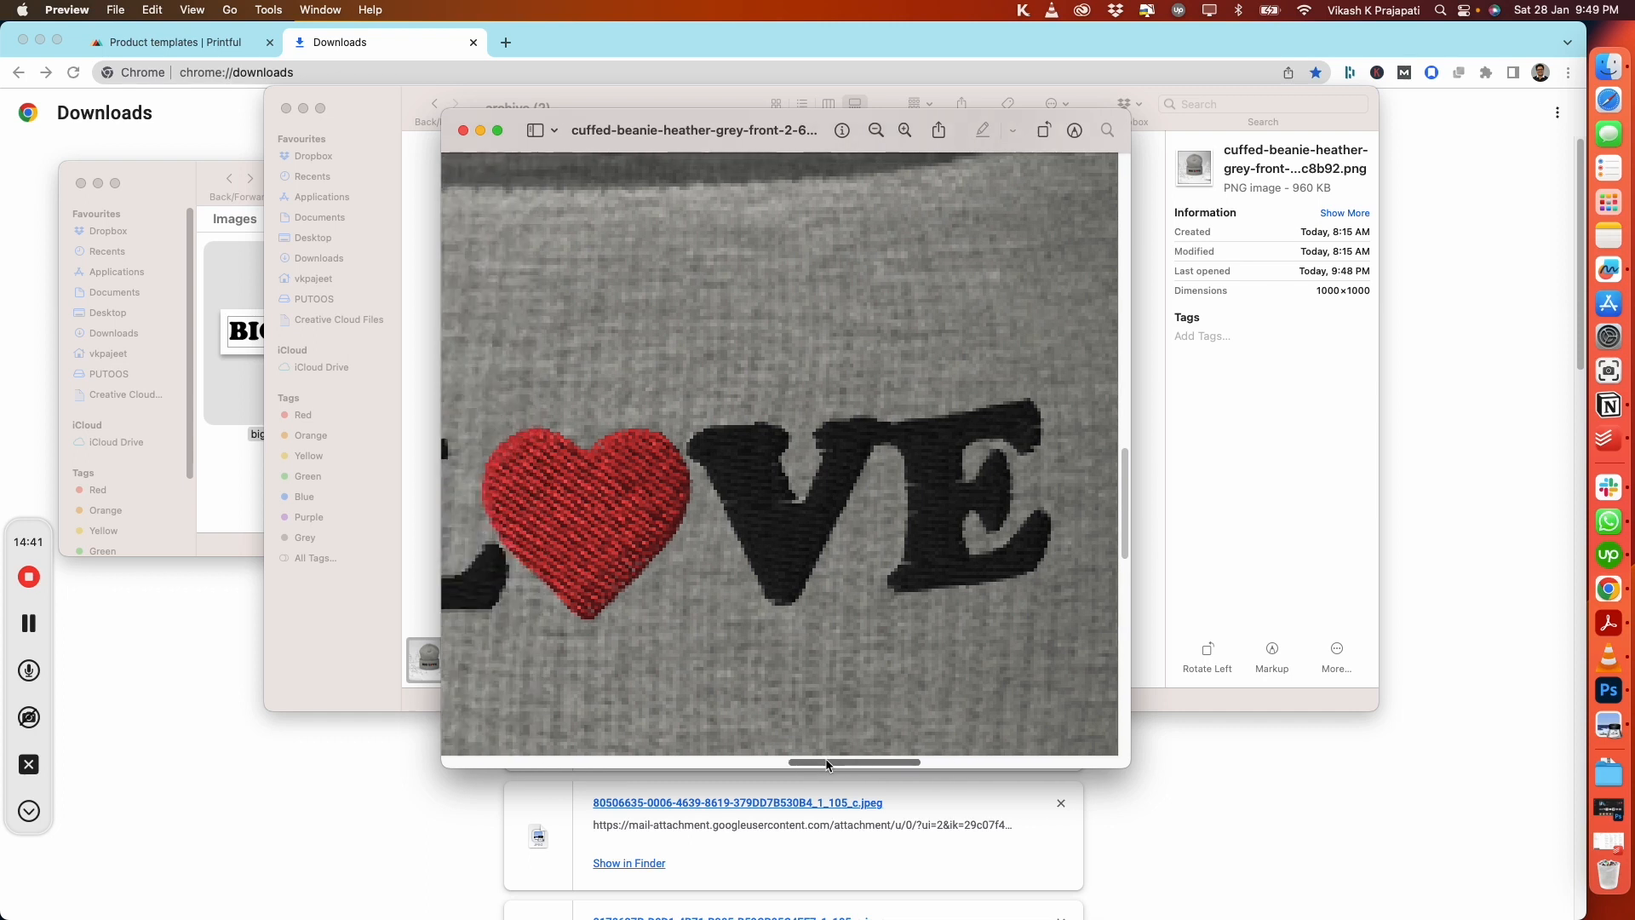
{"action": "left_click", "coordinate": [481, 130]}
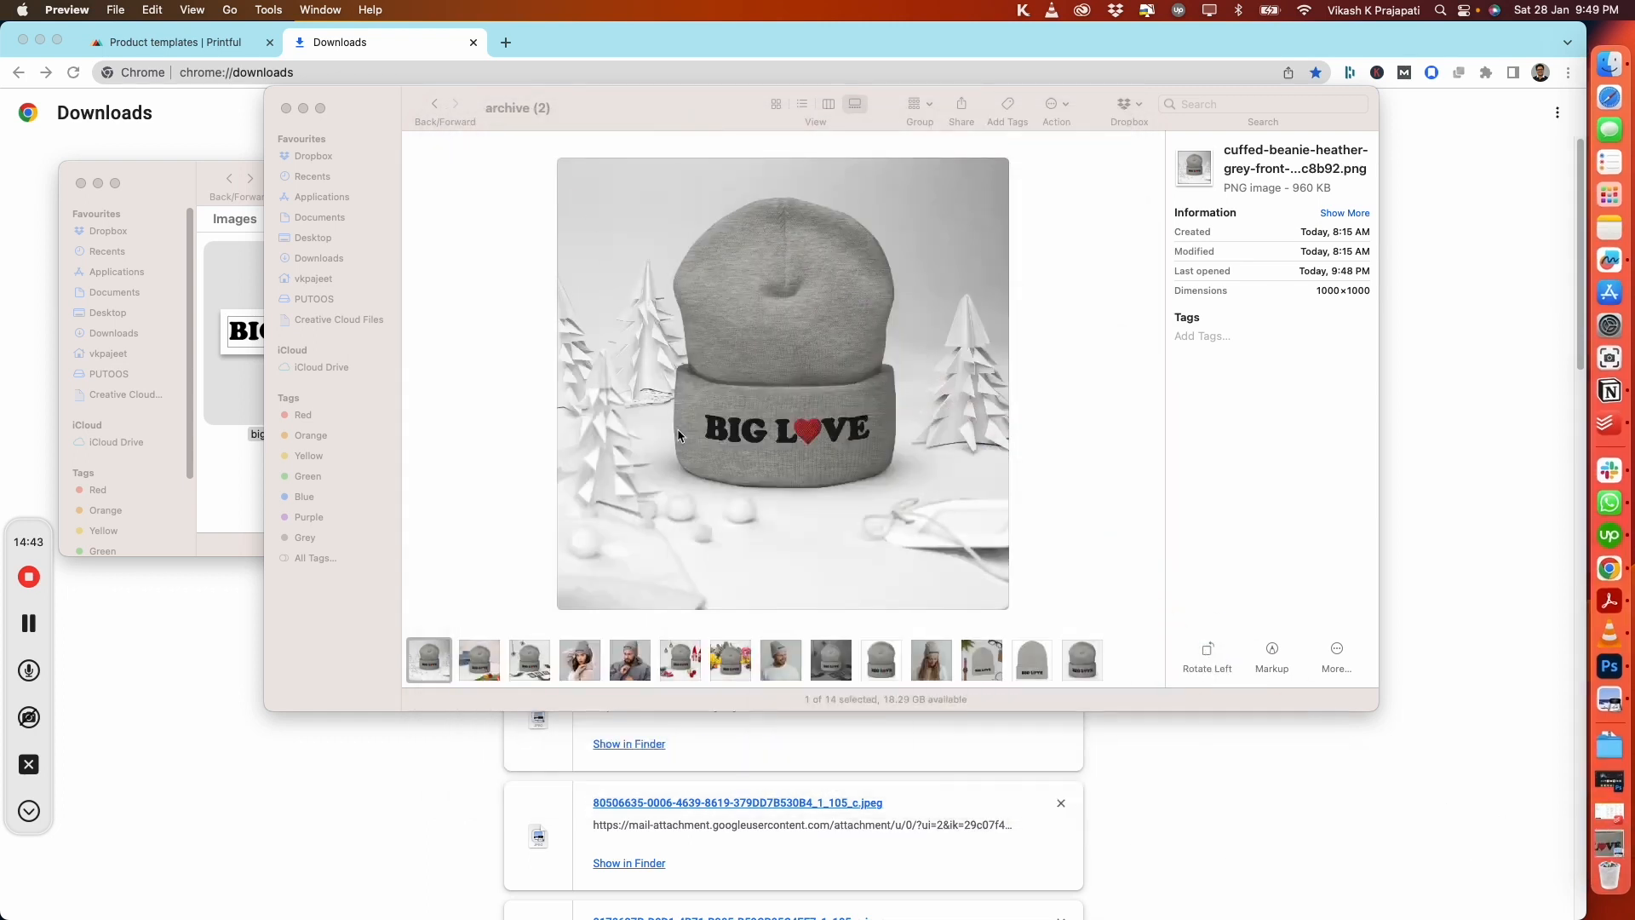
Browse the cuffed beanie mockups in the archive (2) folder at full-screen size, covering the seasonal, flower and model scenes
{"action": "left_click", "coordinate": [320, 108]}
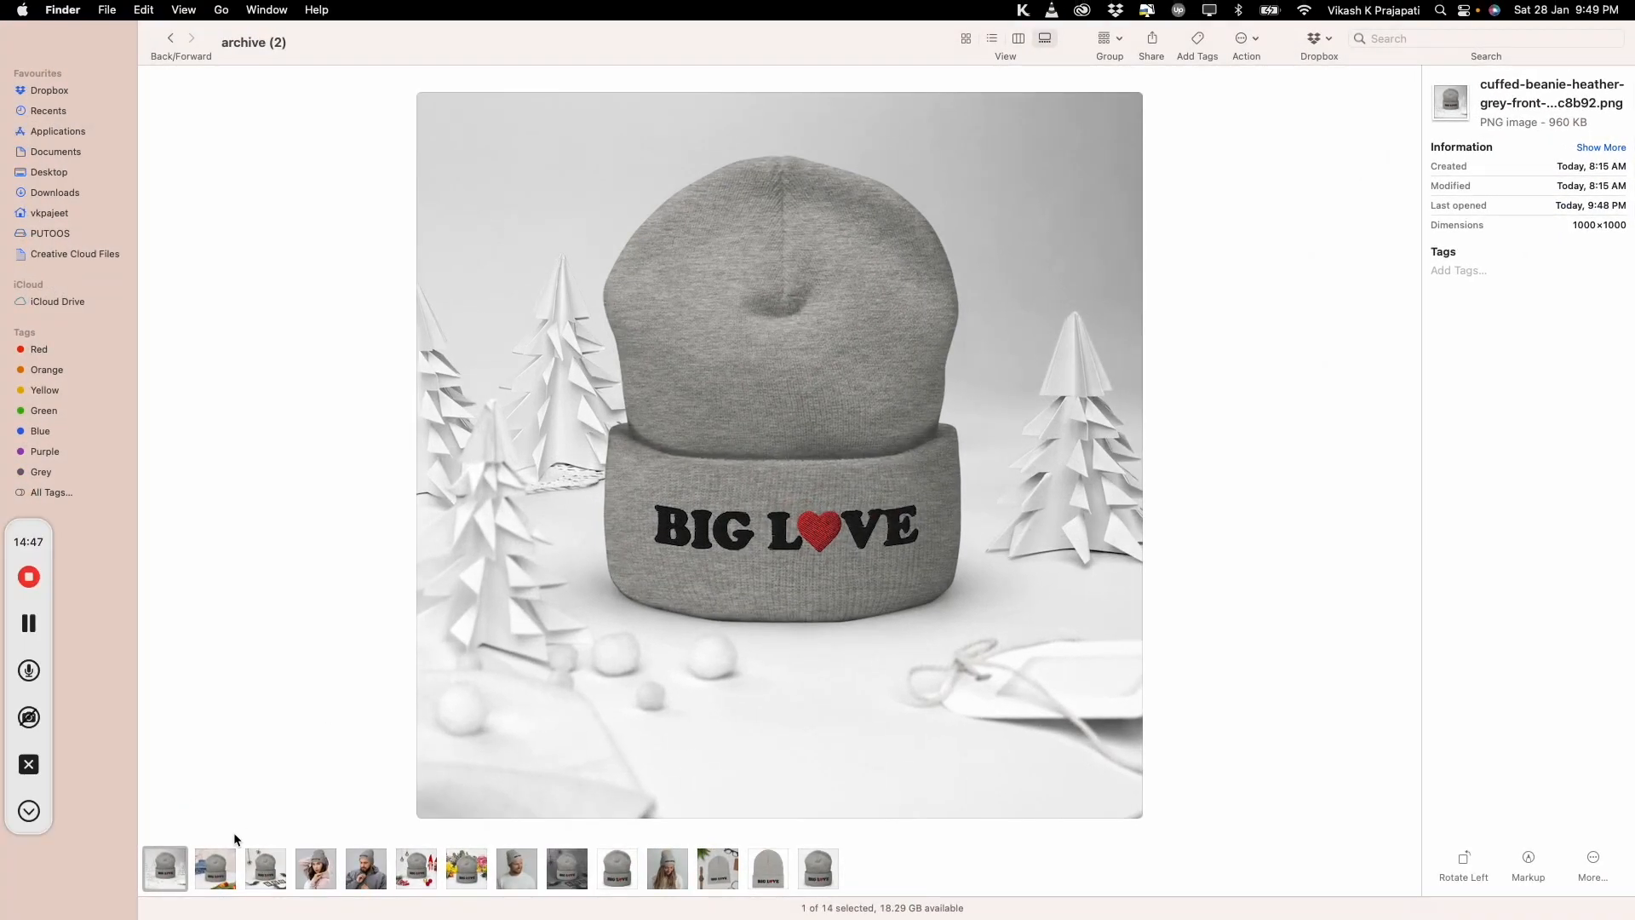
{"action": "left_click", "coordinate": [211, 890]}
{"action": "left_click", "coordinate": [266, 888]}
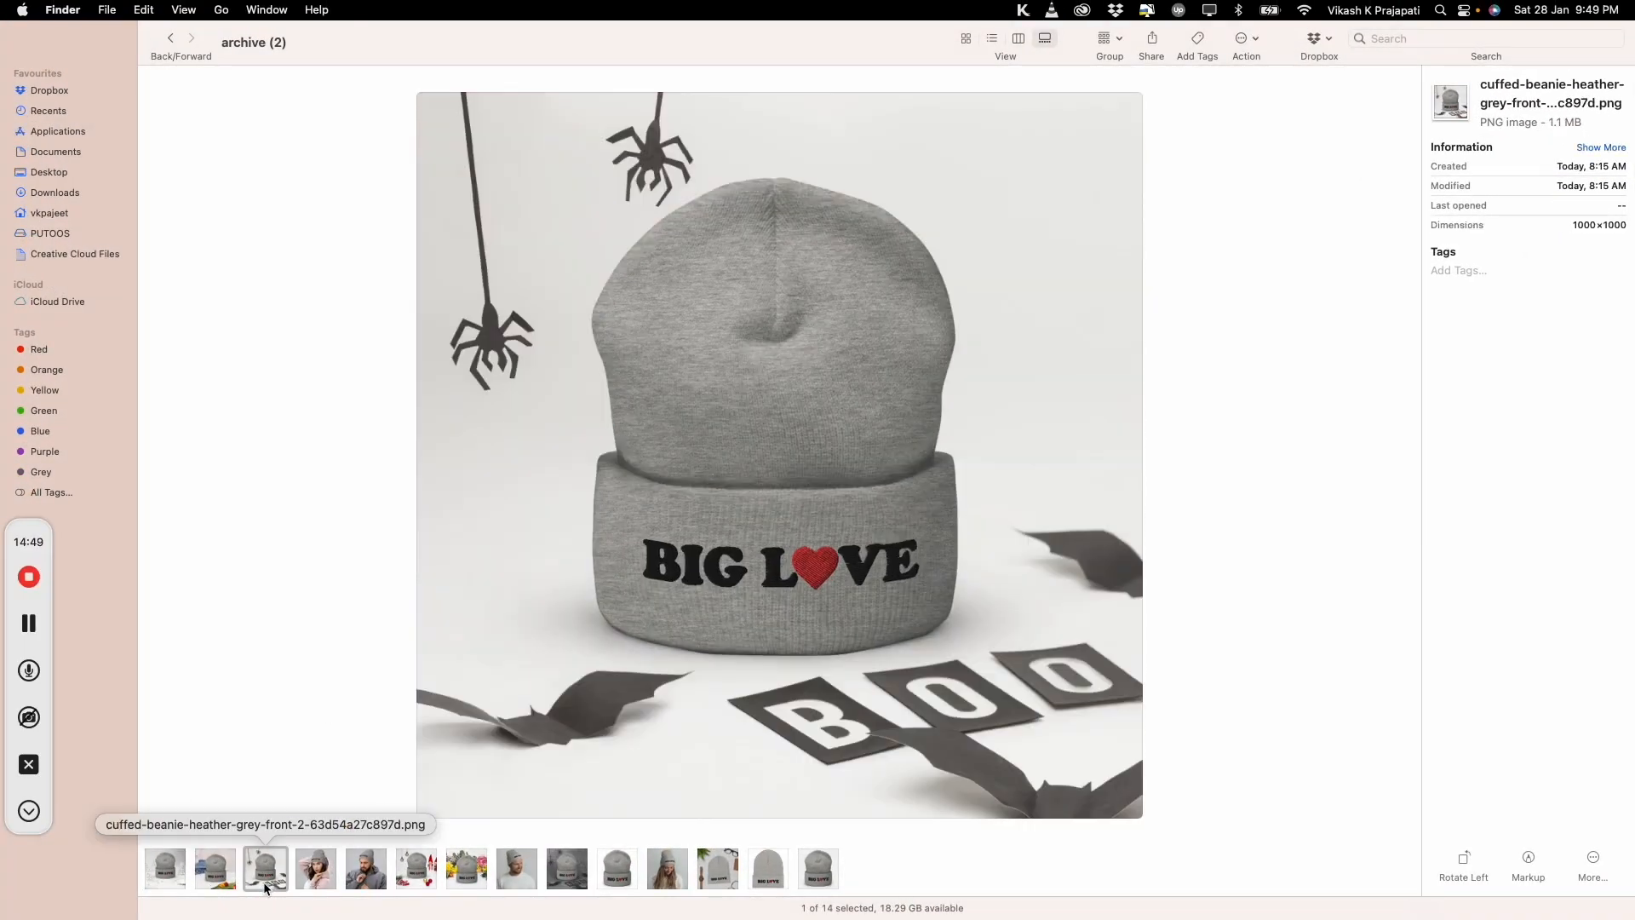
{"action": "left_click", "coordinate": [358, 886]}
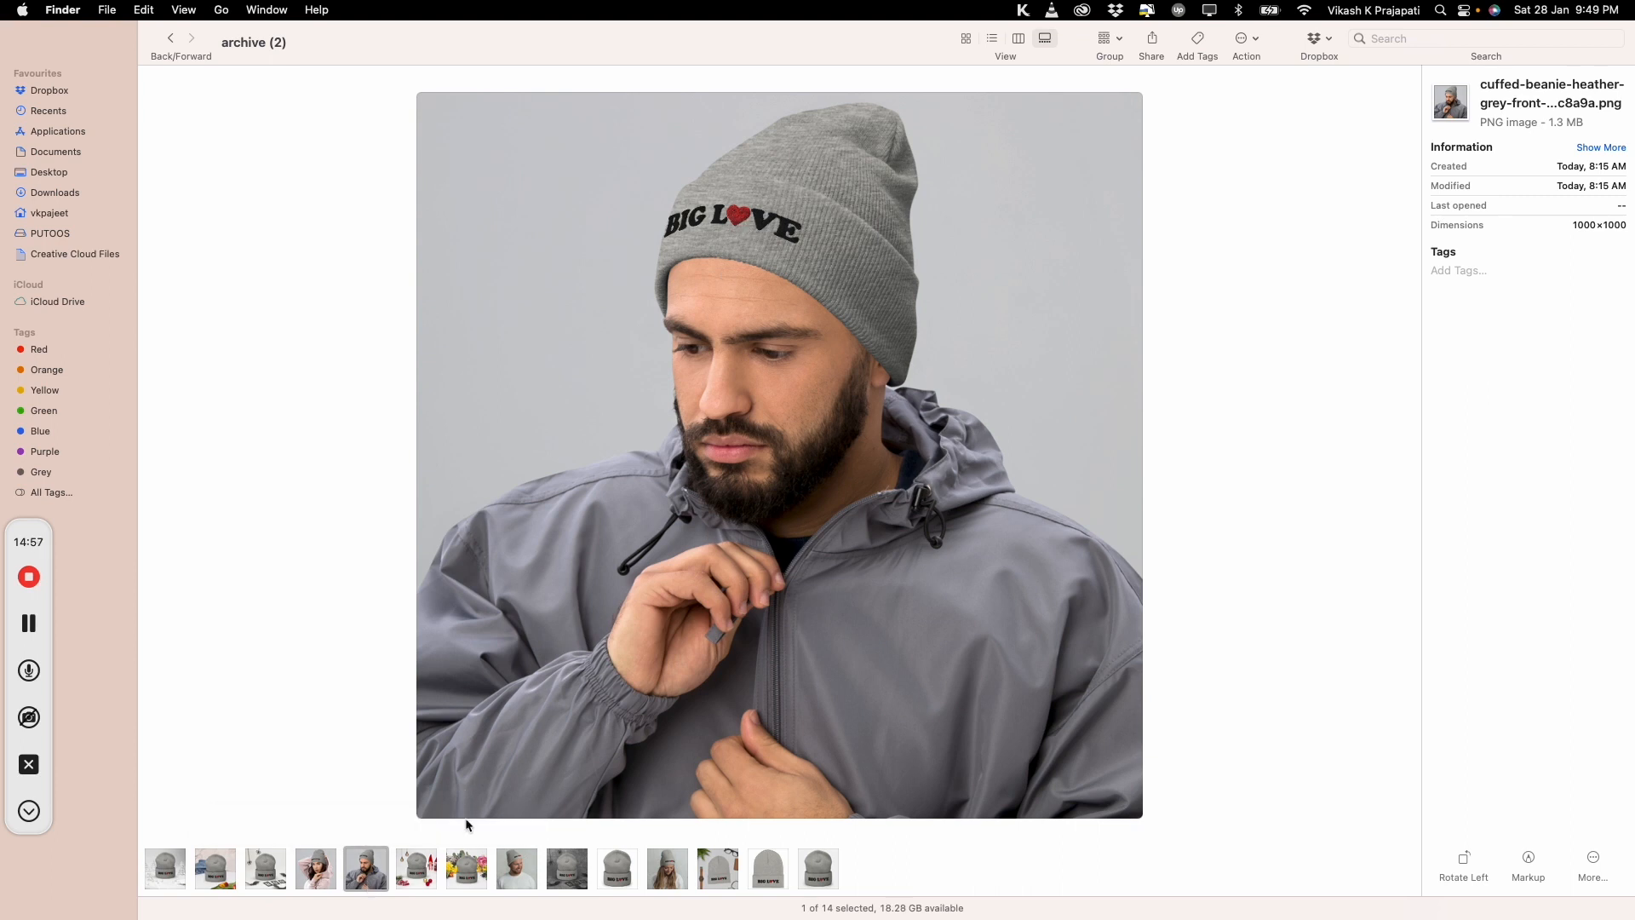
{"action": "left_click", "coordinate": [442, 865]}
{"action": "left_click", "coordinate": [467, 867]}
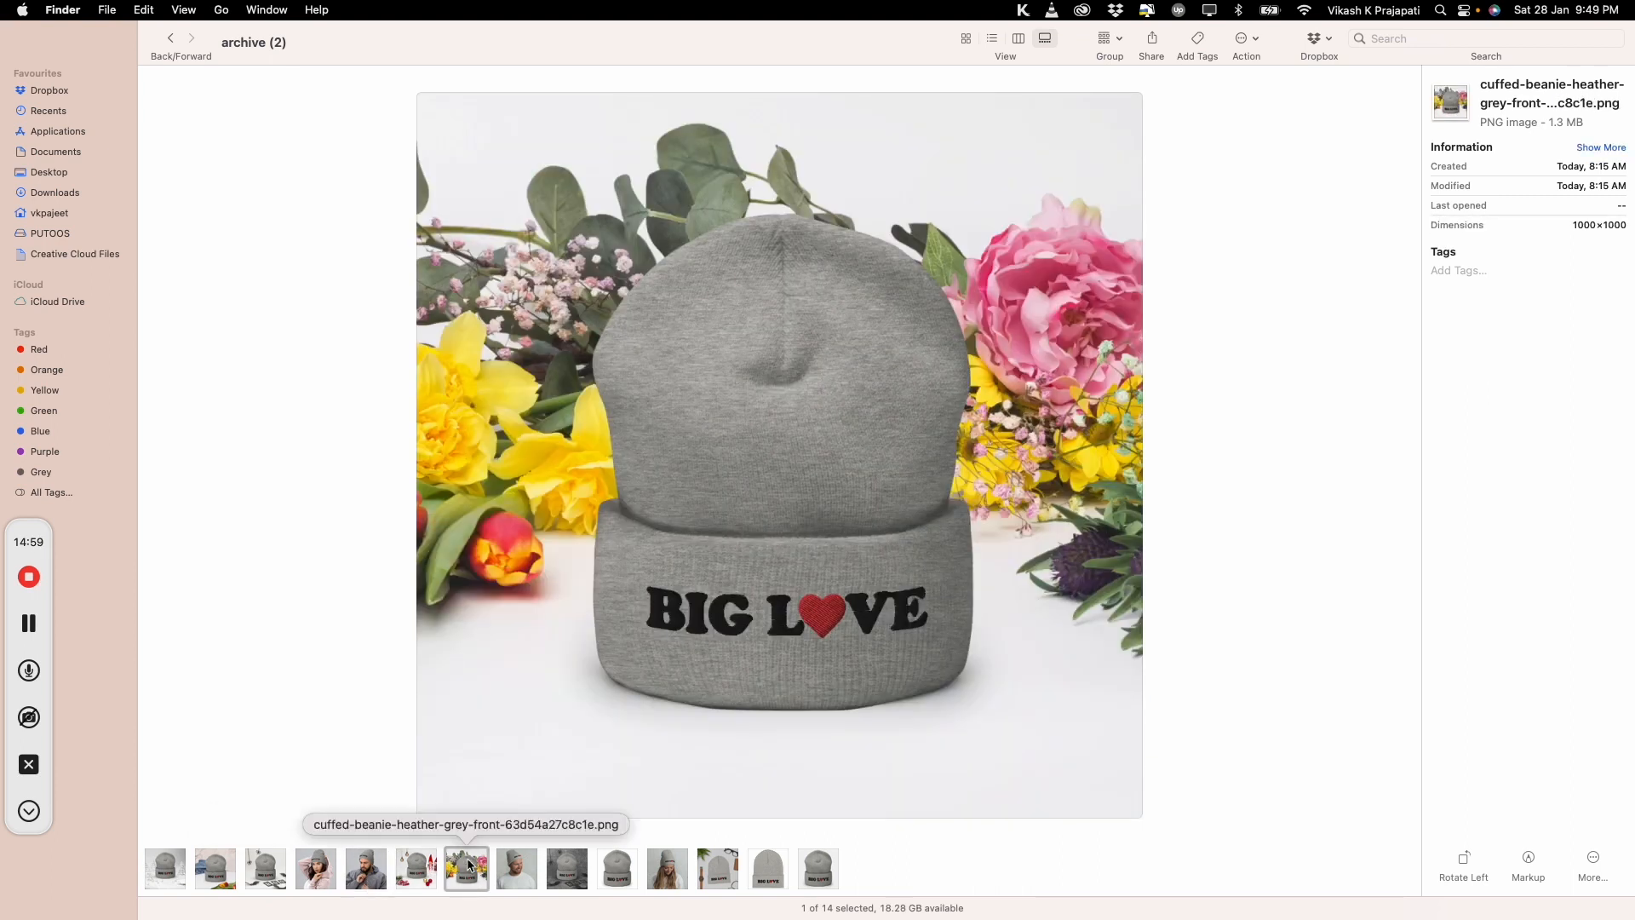
{"action": "left_click", "coordinate": [531, 873]}
{"action": "left_click", "coordinate": [618, 873]}
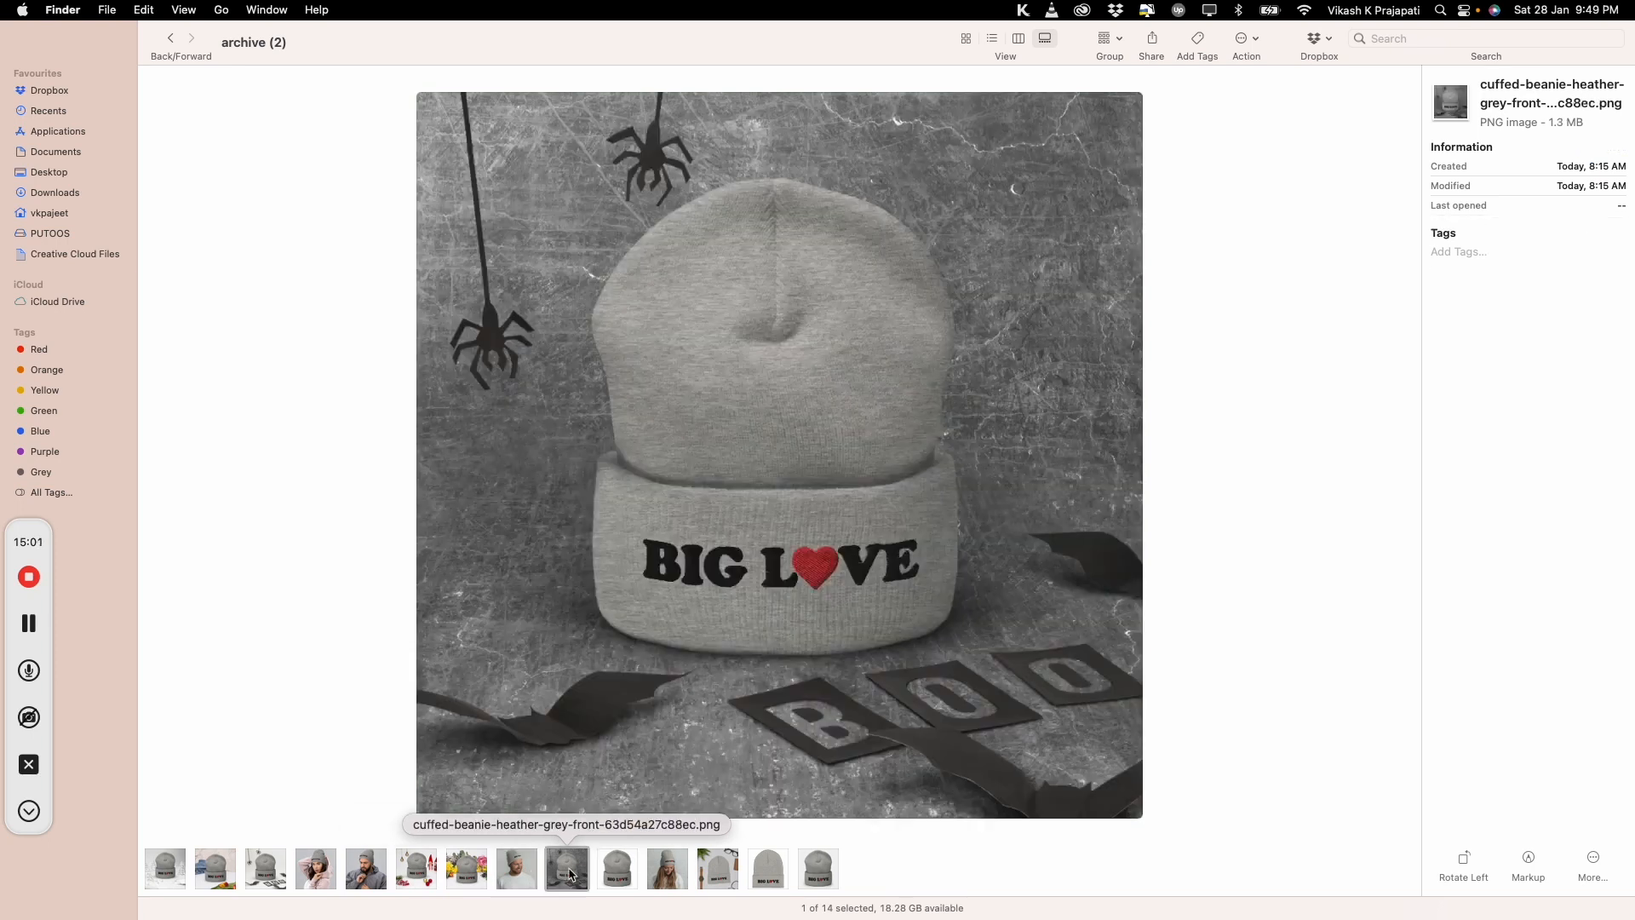
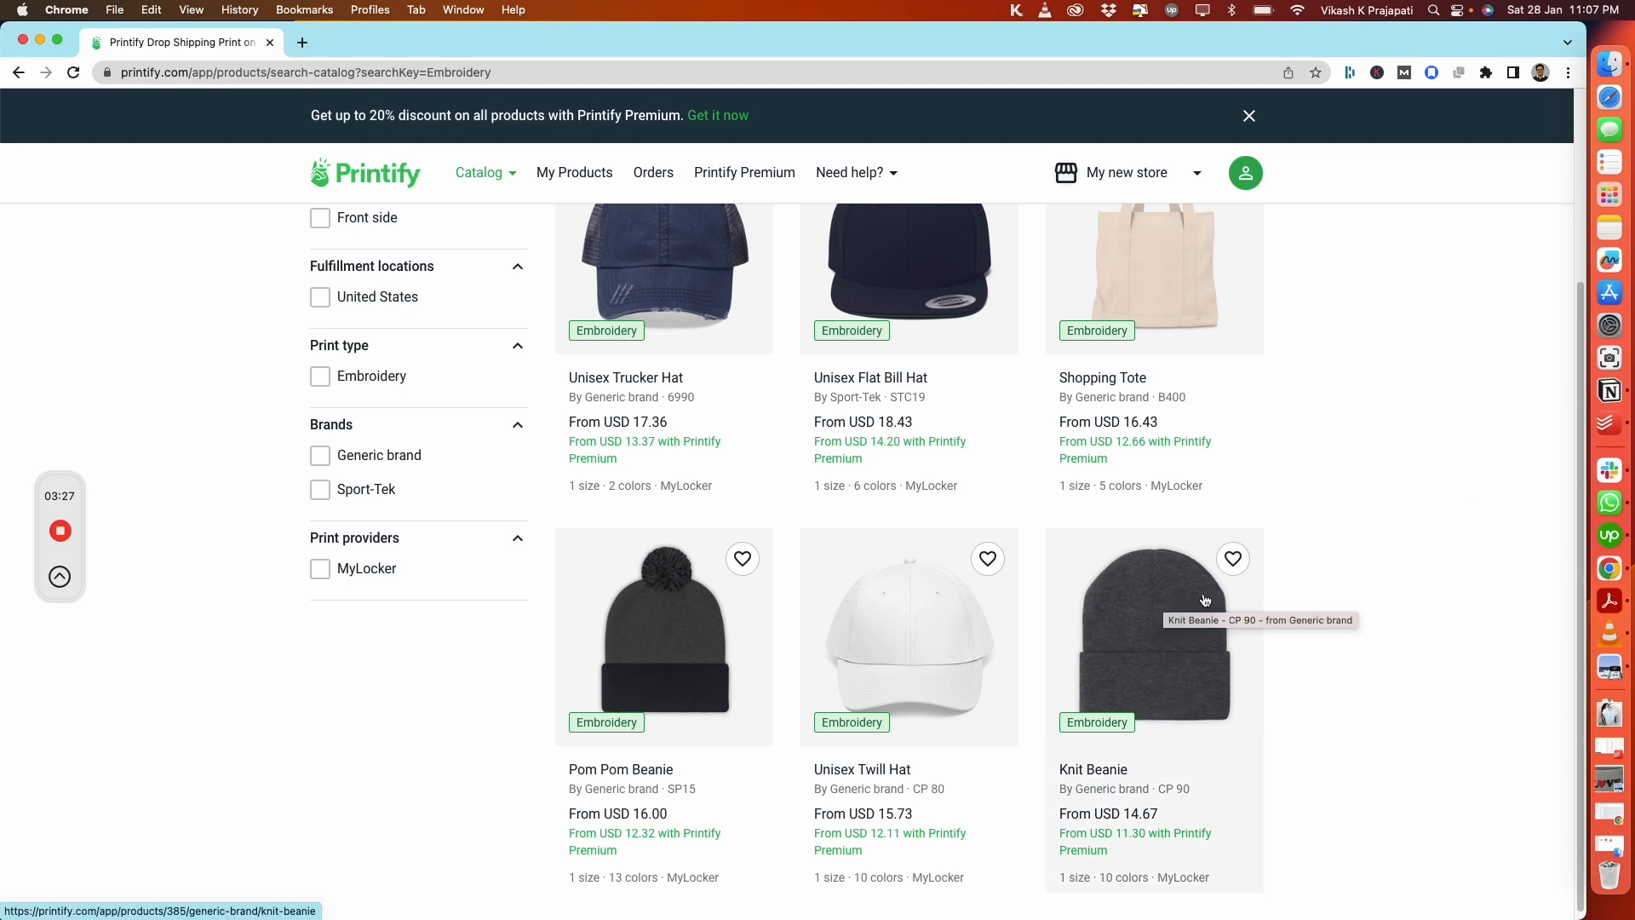
Start designing the Knit Beanie from MyLocker in Printify and upload big_love copy.png from the device as its design
{"action": "left_click", "coordinate": [1205, 640]}
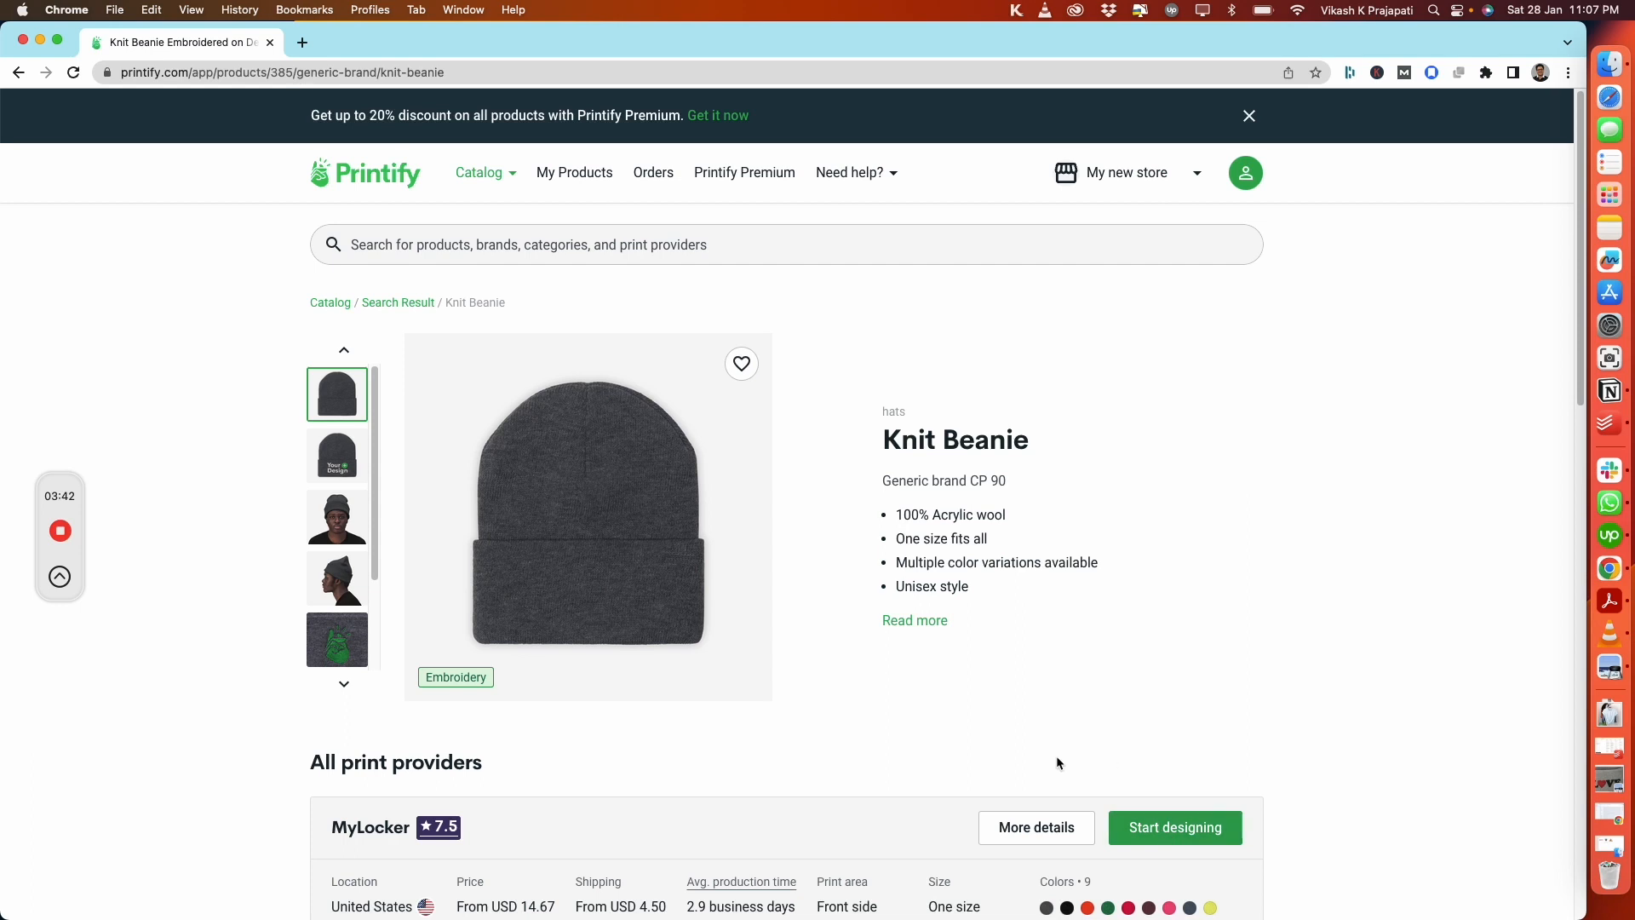
{"action": "left_click", "coordinate": [1152, 837]}
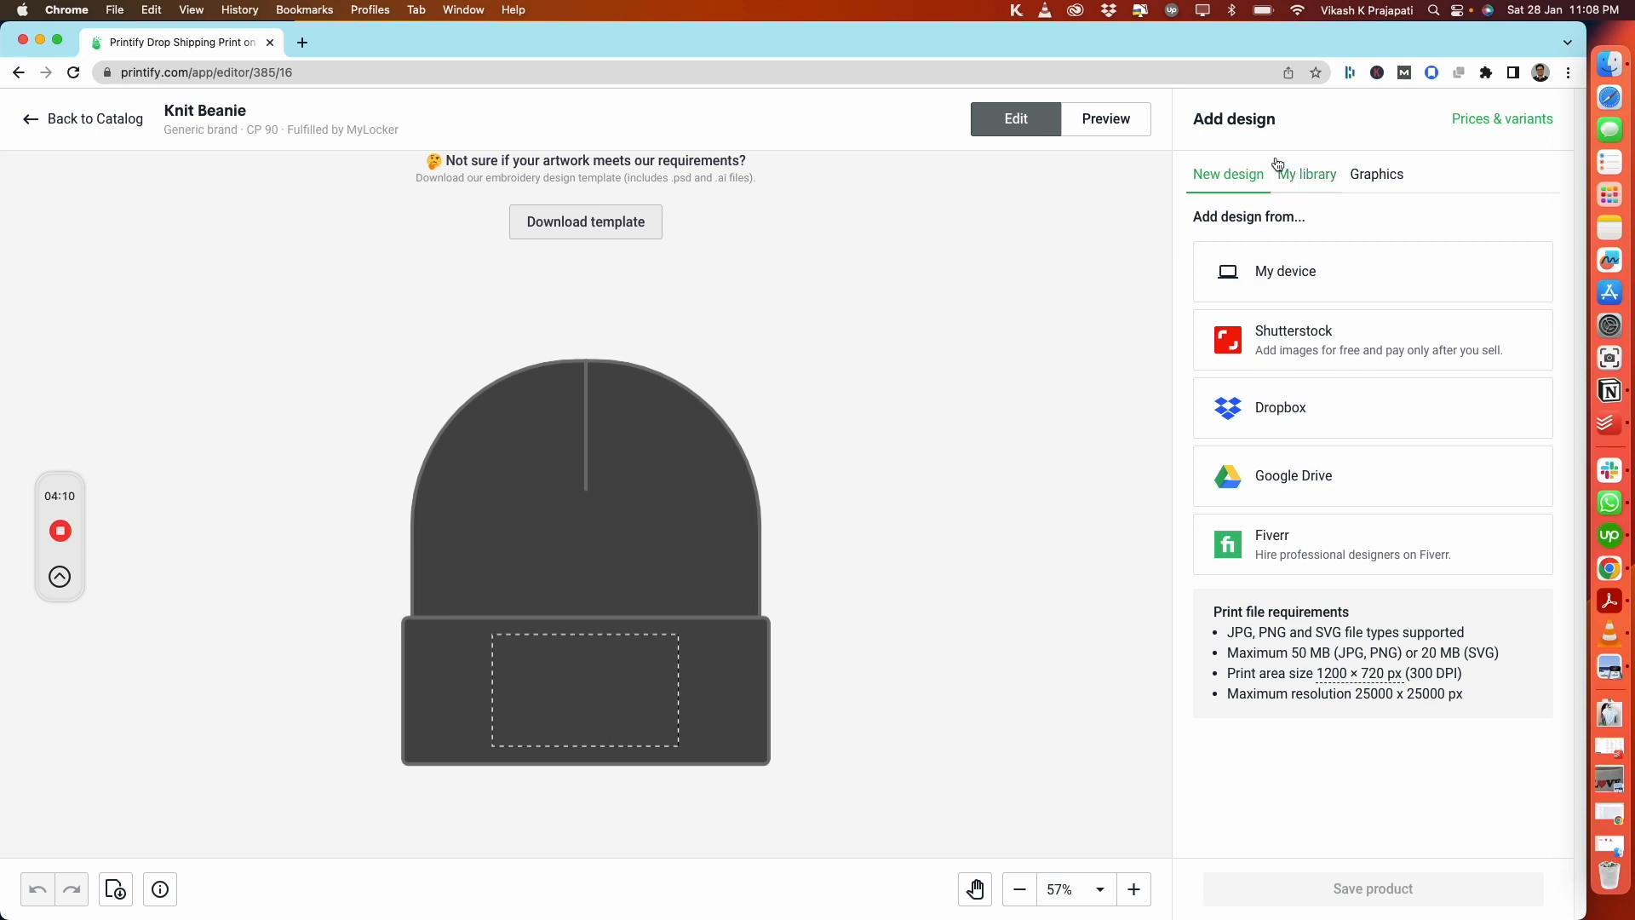
{"action": "left_click", "coordinate": [1271, 272]}
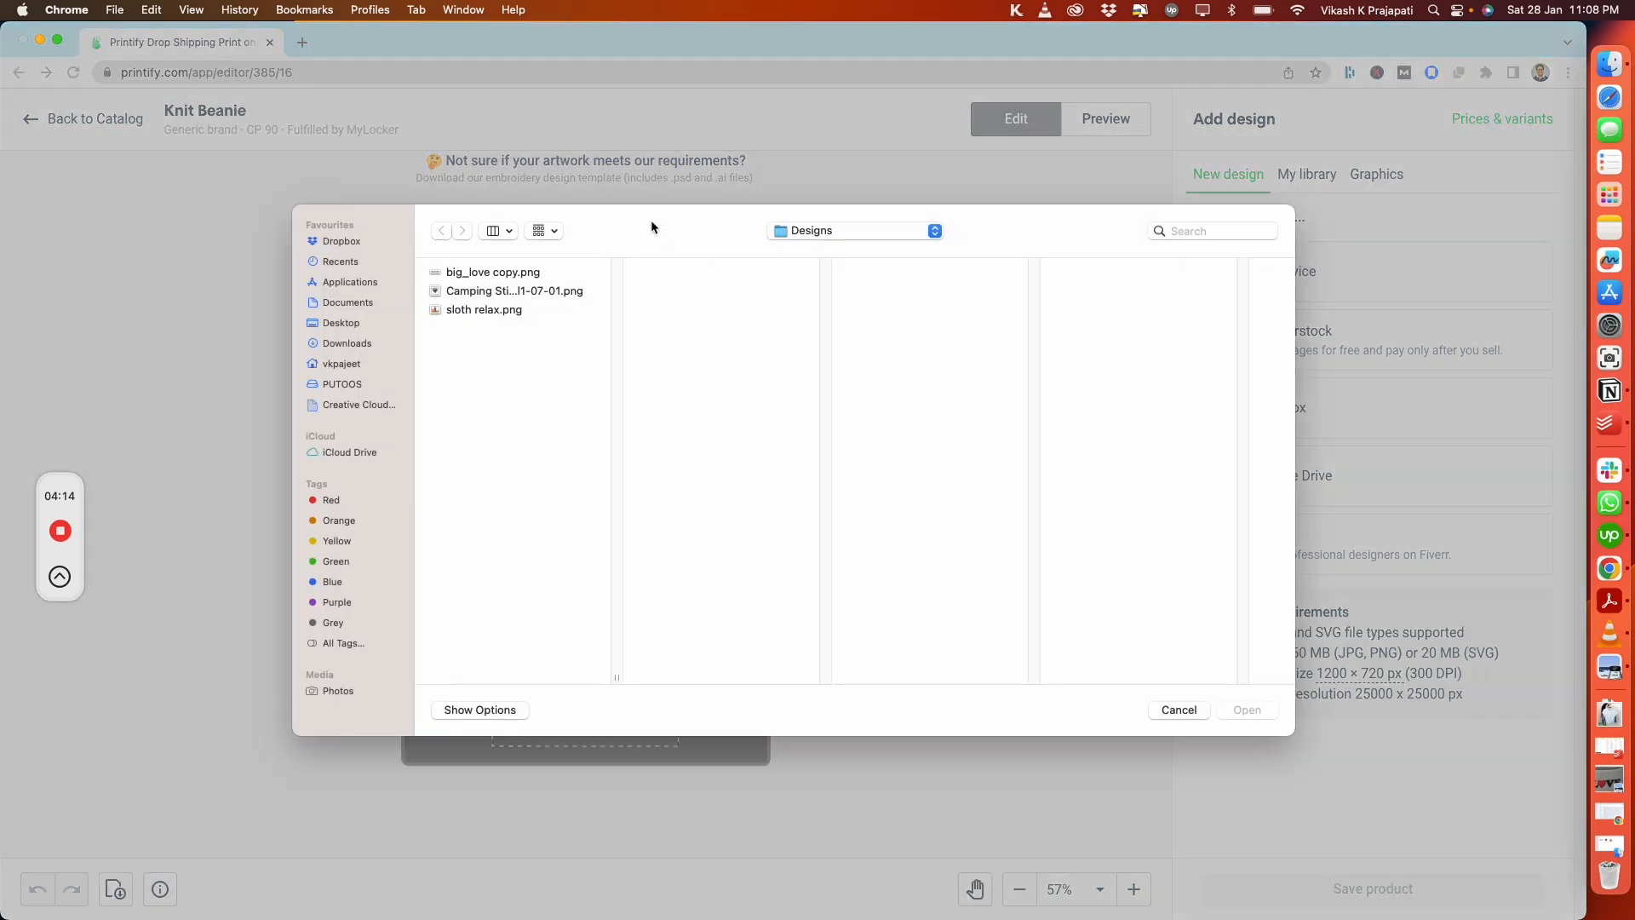
{"action": "left_click", "coordinate": [526, 273]}
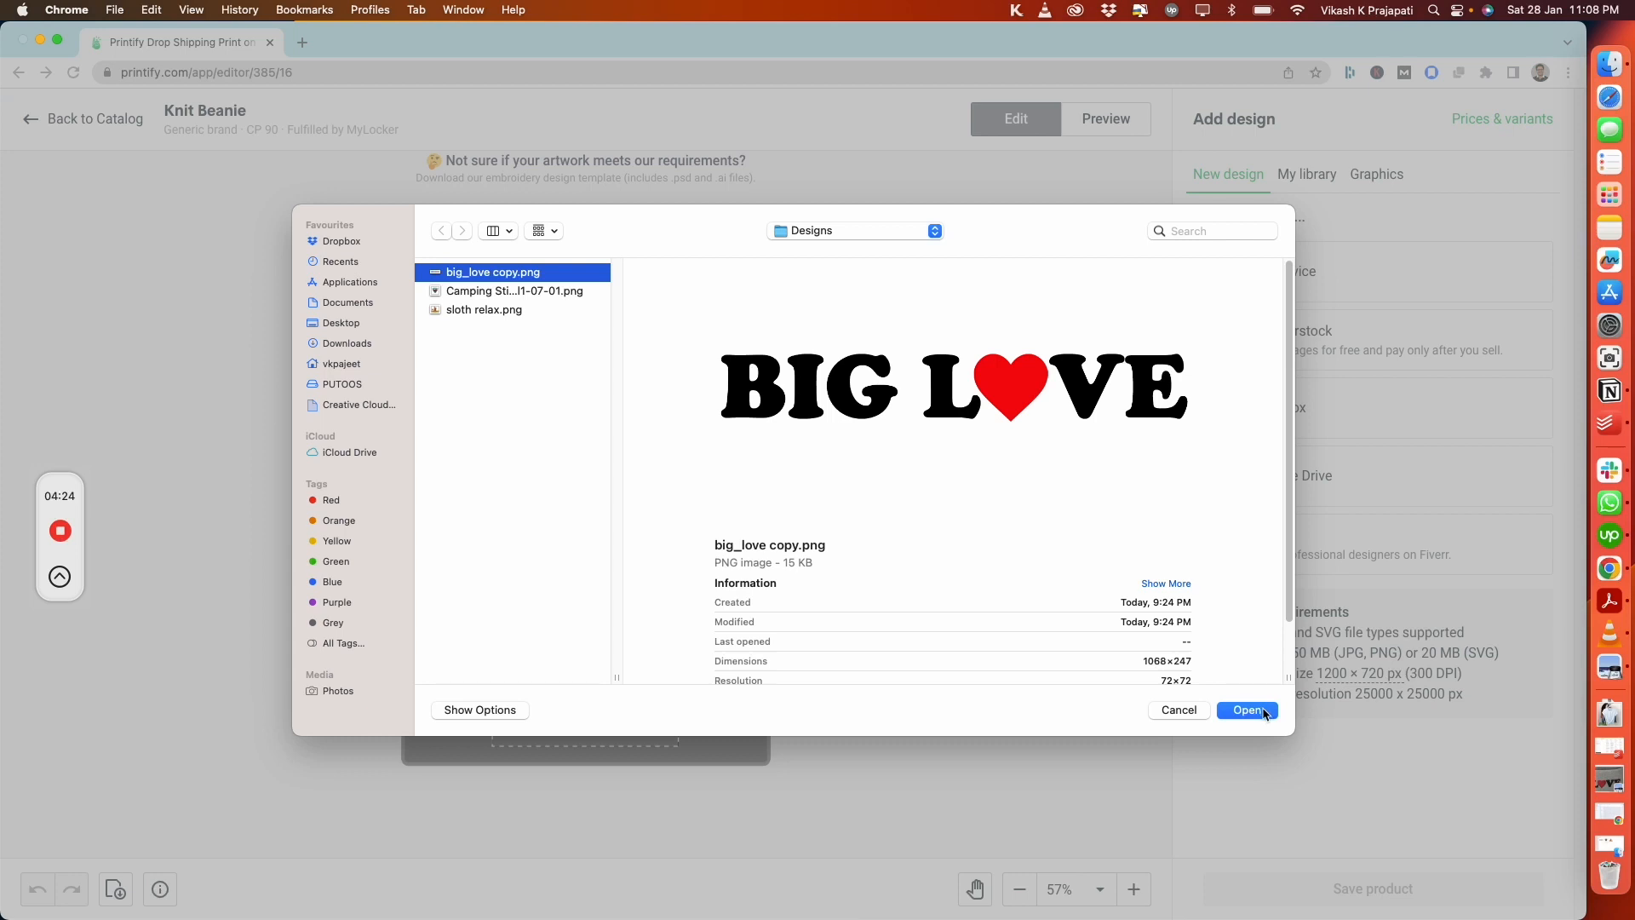
{"action": "left_click", "coordinate": [1248, 710]}
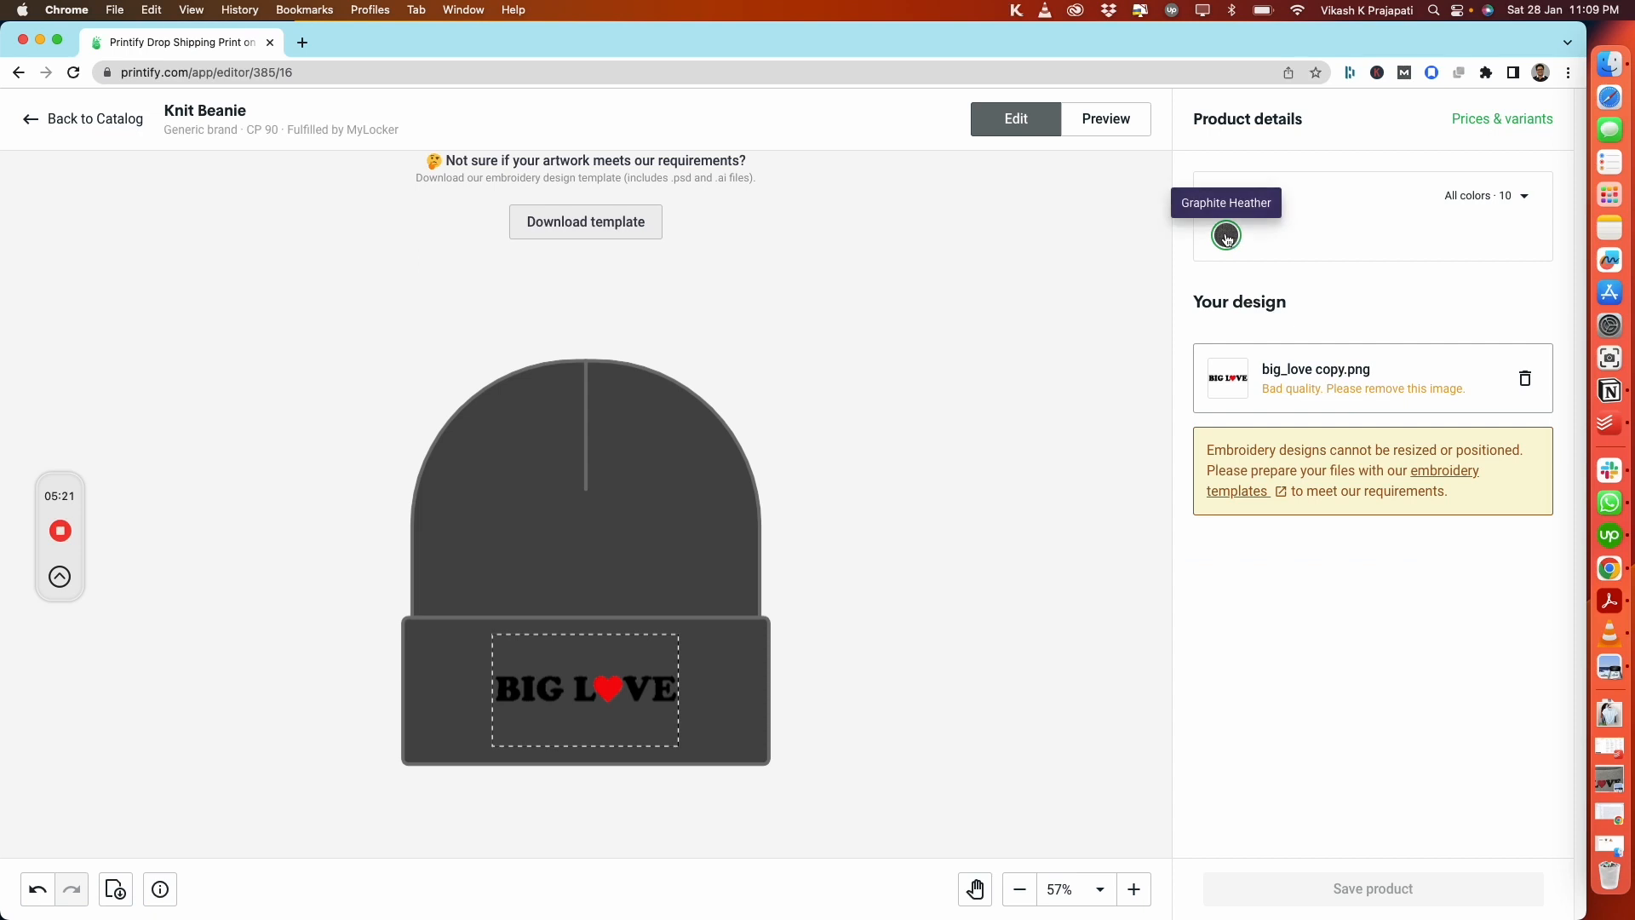
Download the Knit Beanie's Flat preview mockup, browse the other preview views, and open the downloaded mockup.jpeg
{"action": "left_click", "coordinate": [1121, 128]}
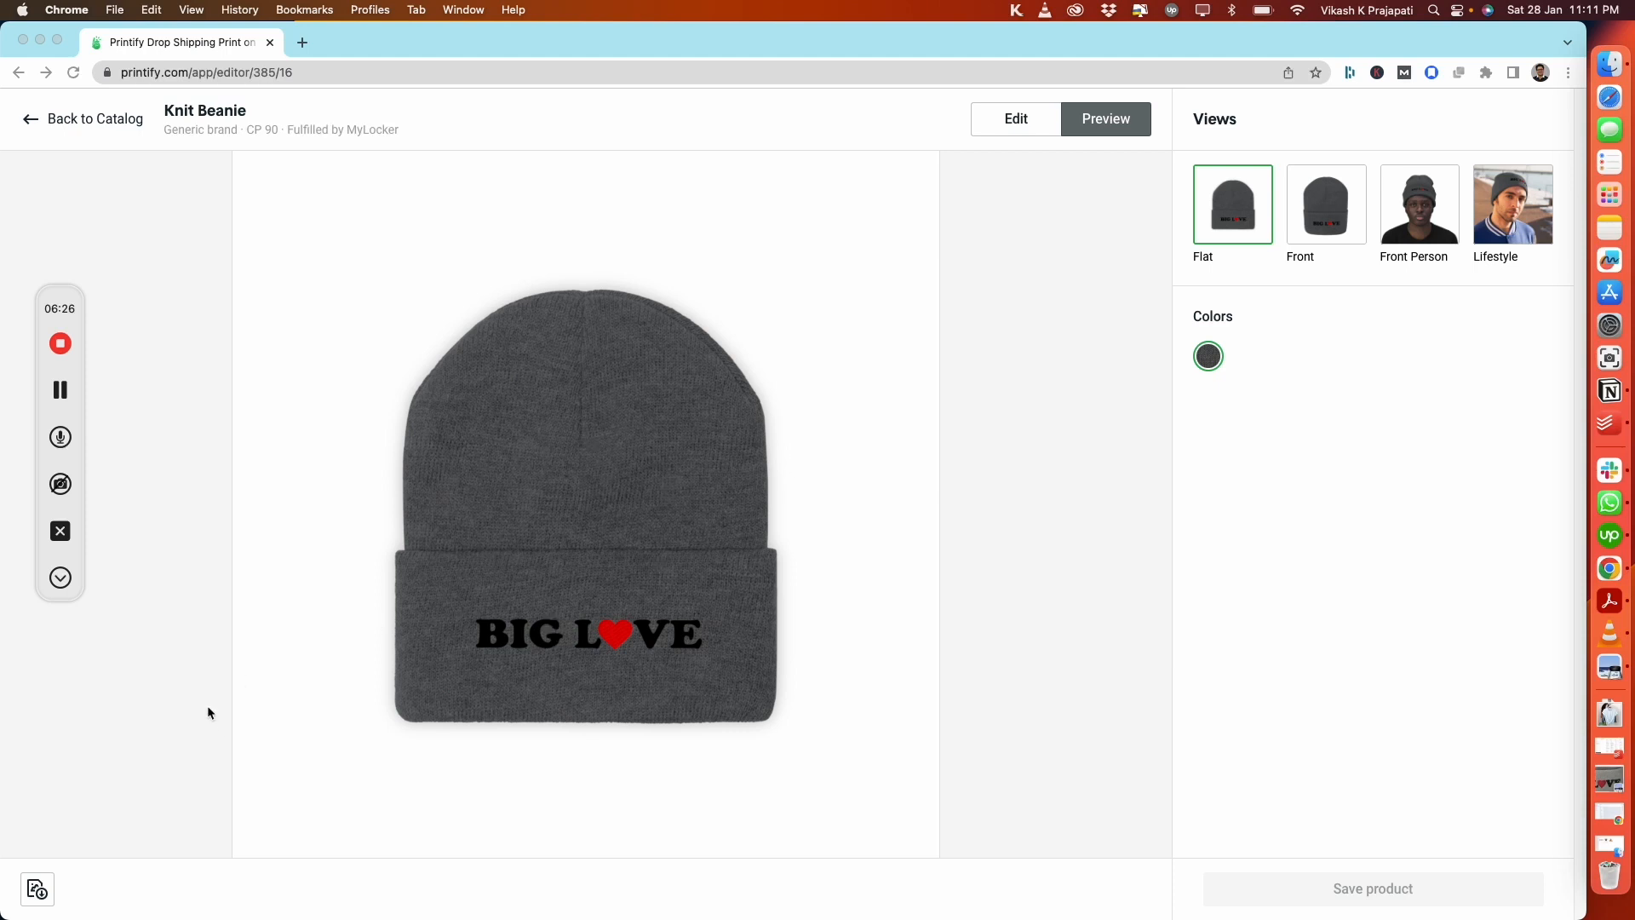
{"action": "left_click", "coordinate": [37, 889]}
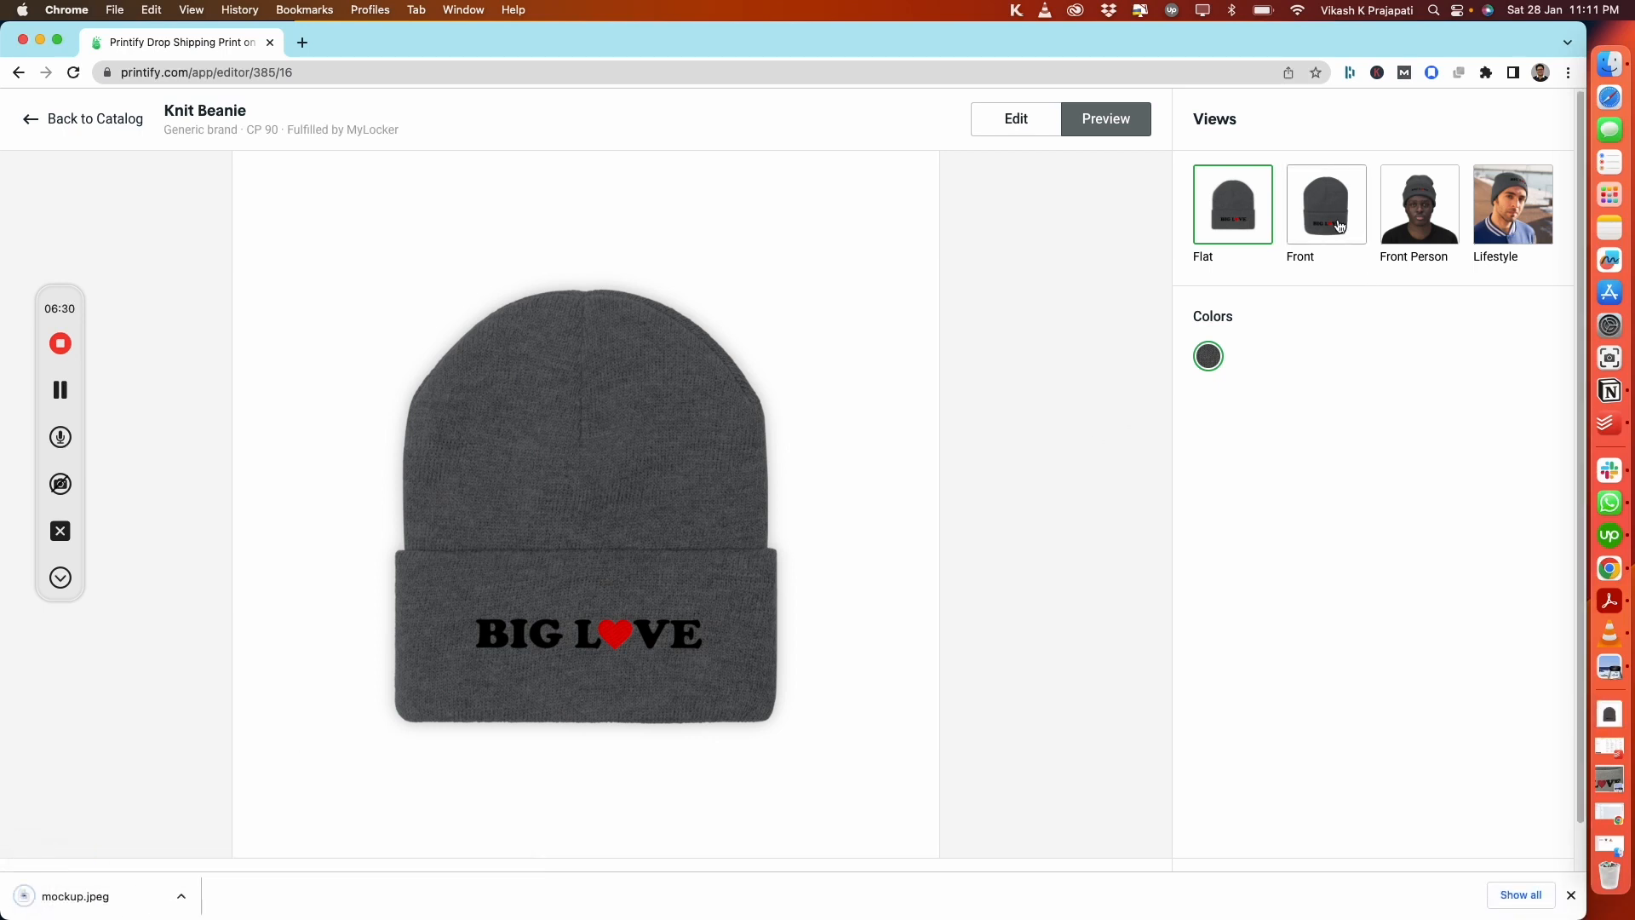
{"action": "left_click", "coordinate": [1309, 215]}
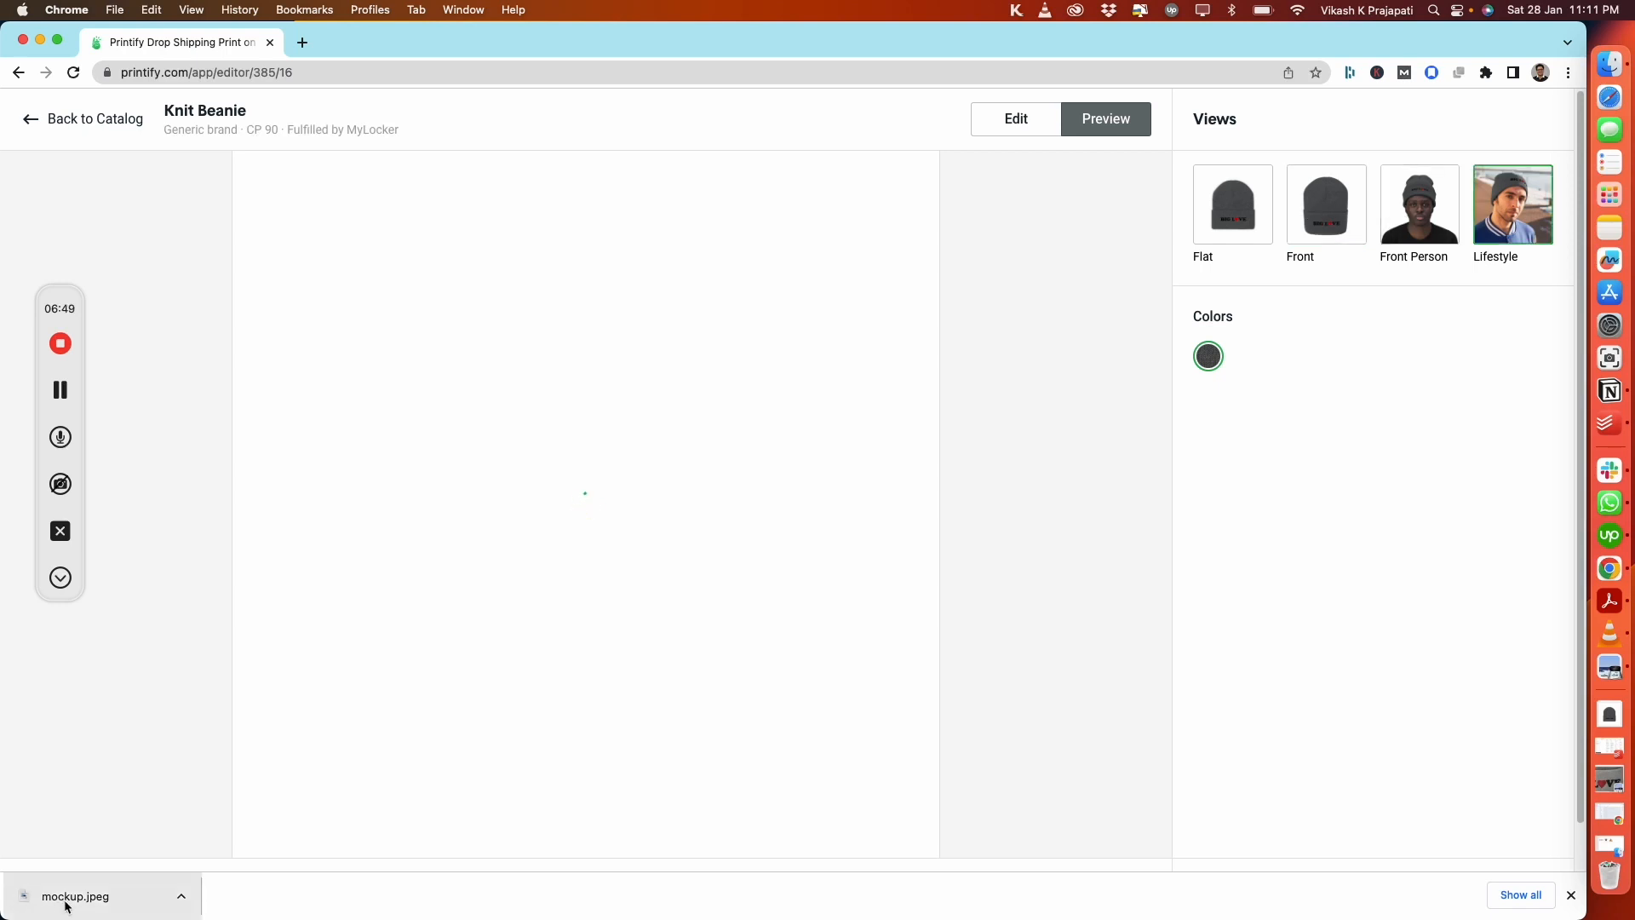
{"action": "left_click", "coordinate": [66, 905]}
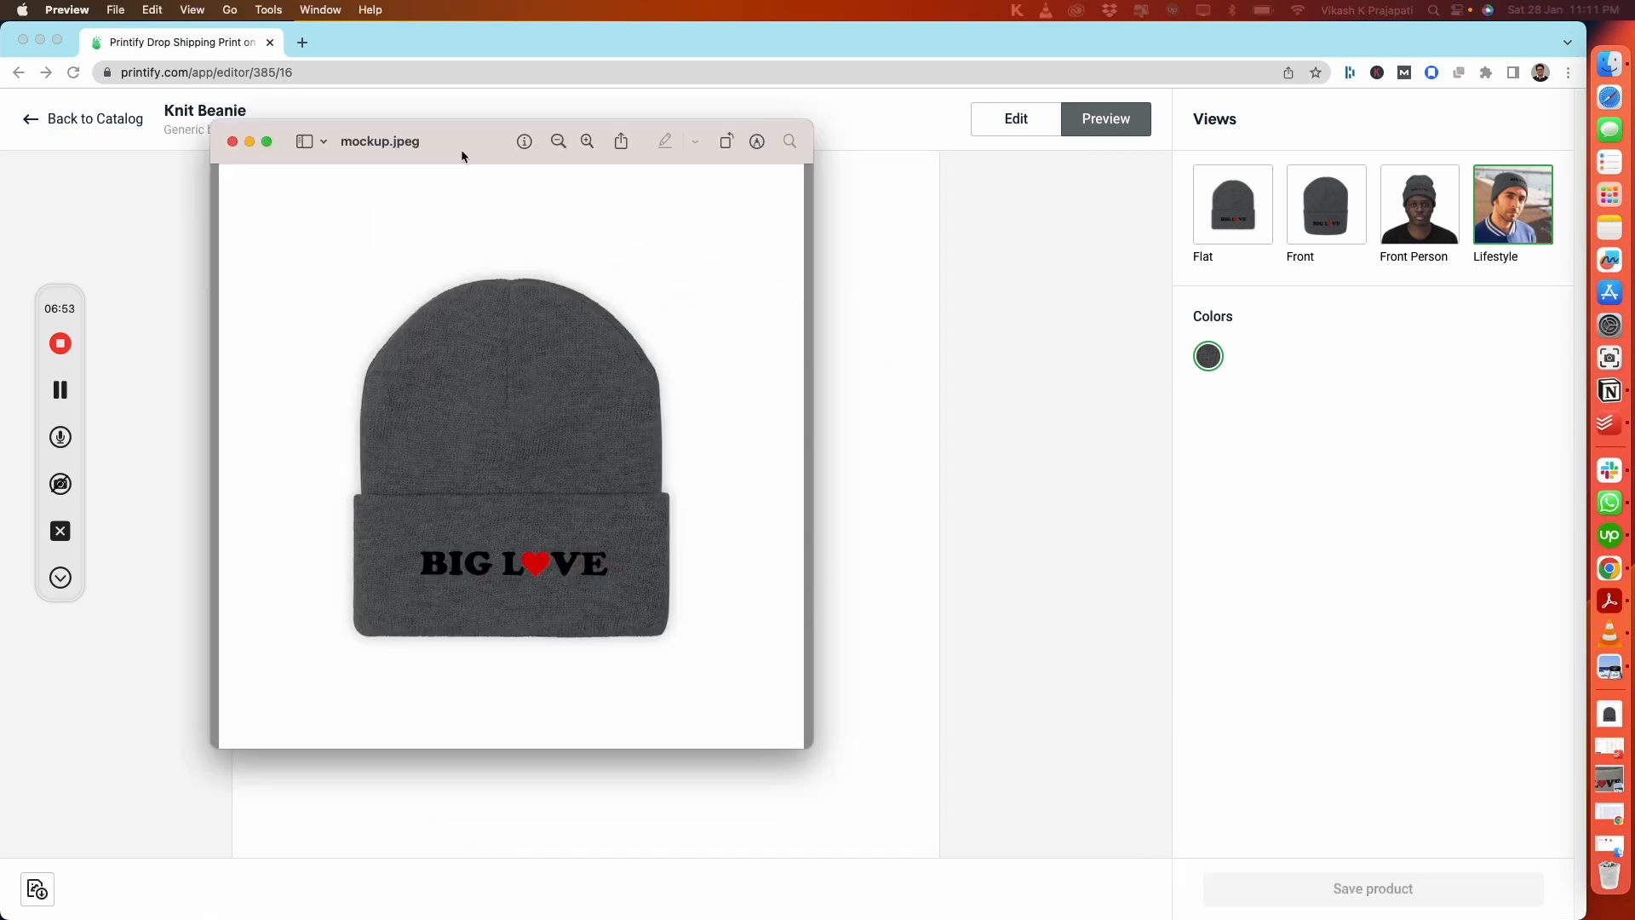
Examine the red heart and neighbouring letters in the Printify beanie's mockup.jpeg at higher magnification
{"action": "left_click", "coordinate": [587, 141]}
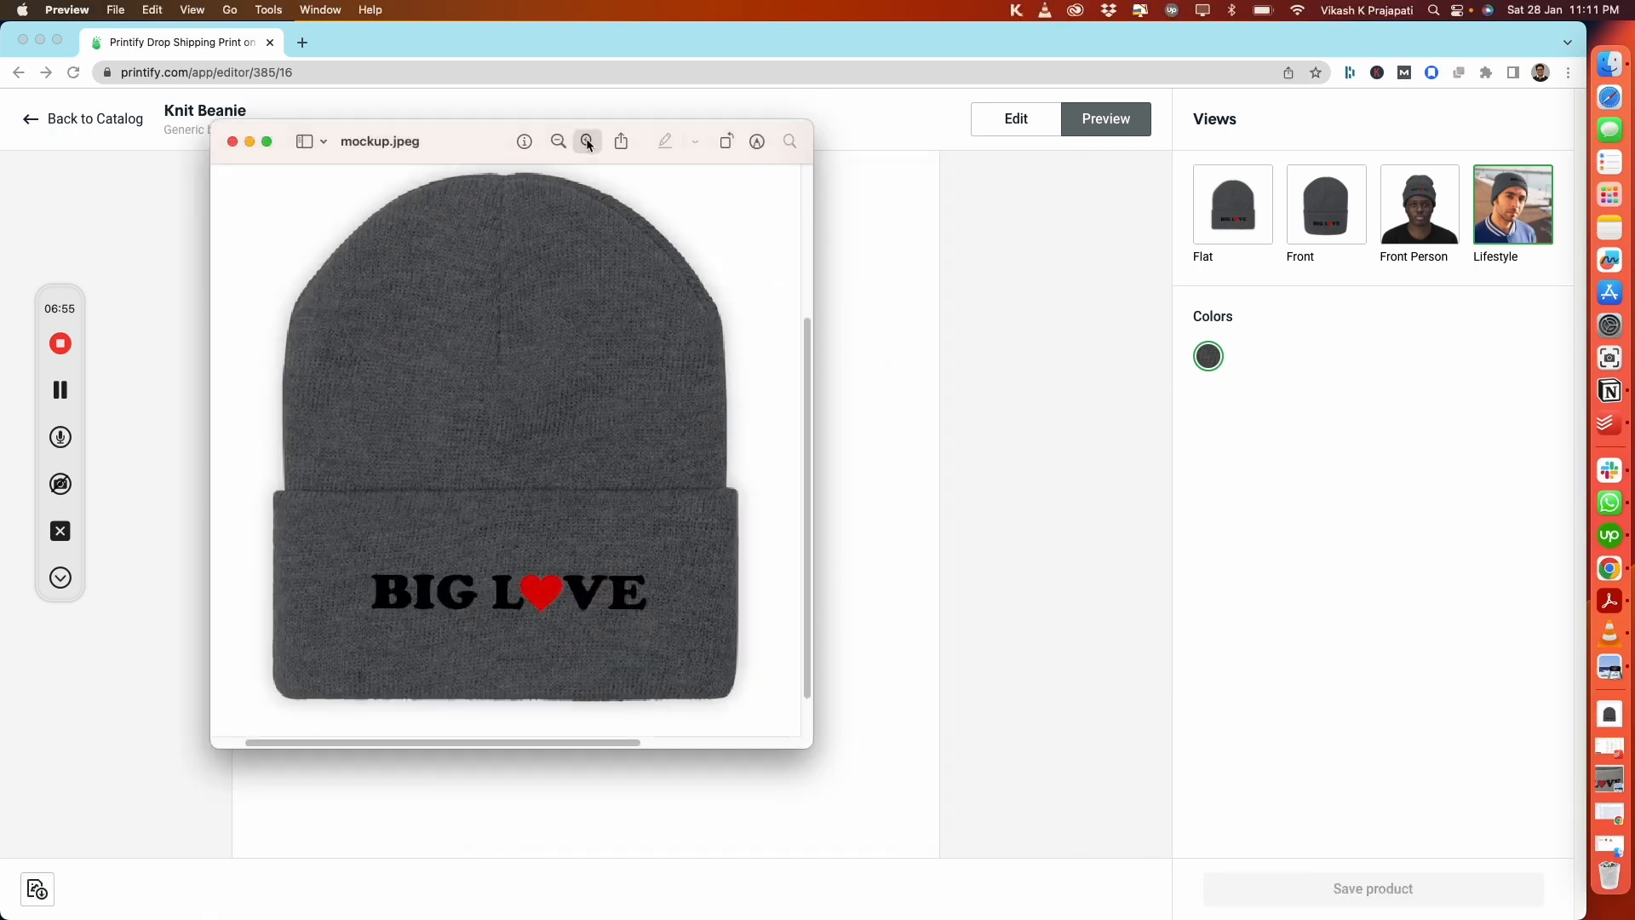
{"action": "left_click", "coordinate": [587, 141]}
{"action": "scroll", "coordinate": [582, 353], "scroll_direction": "down", "scroll_amount": 3}
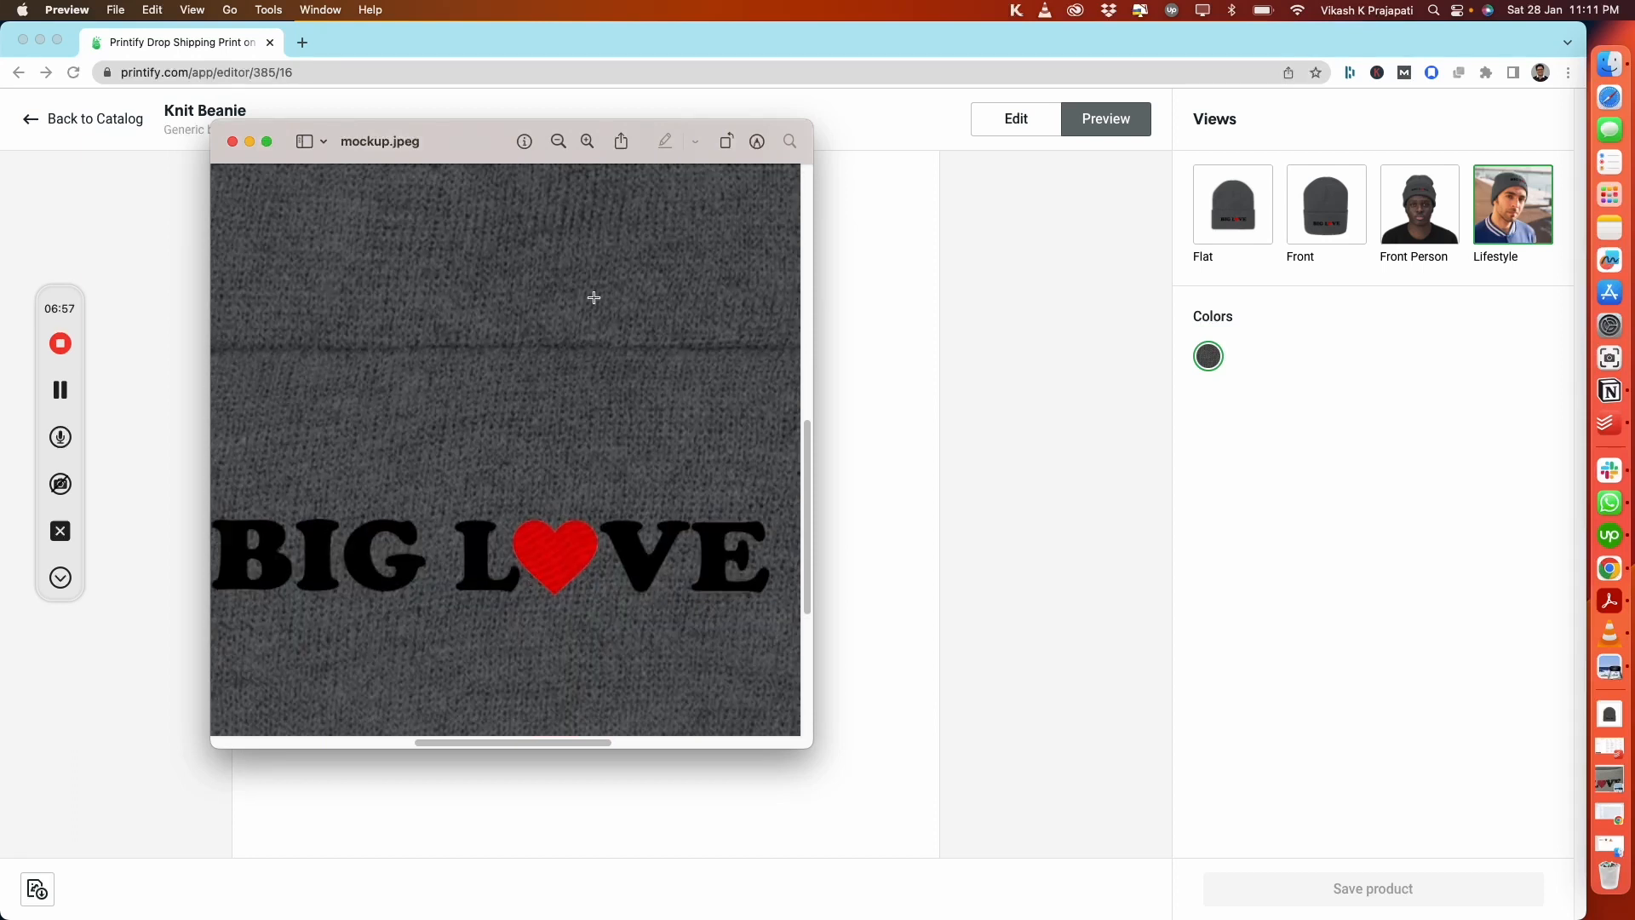
{"action": "left_click", "coordinate": [586, 141]}
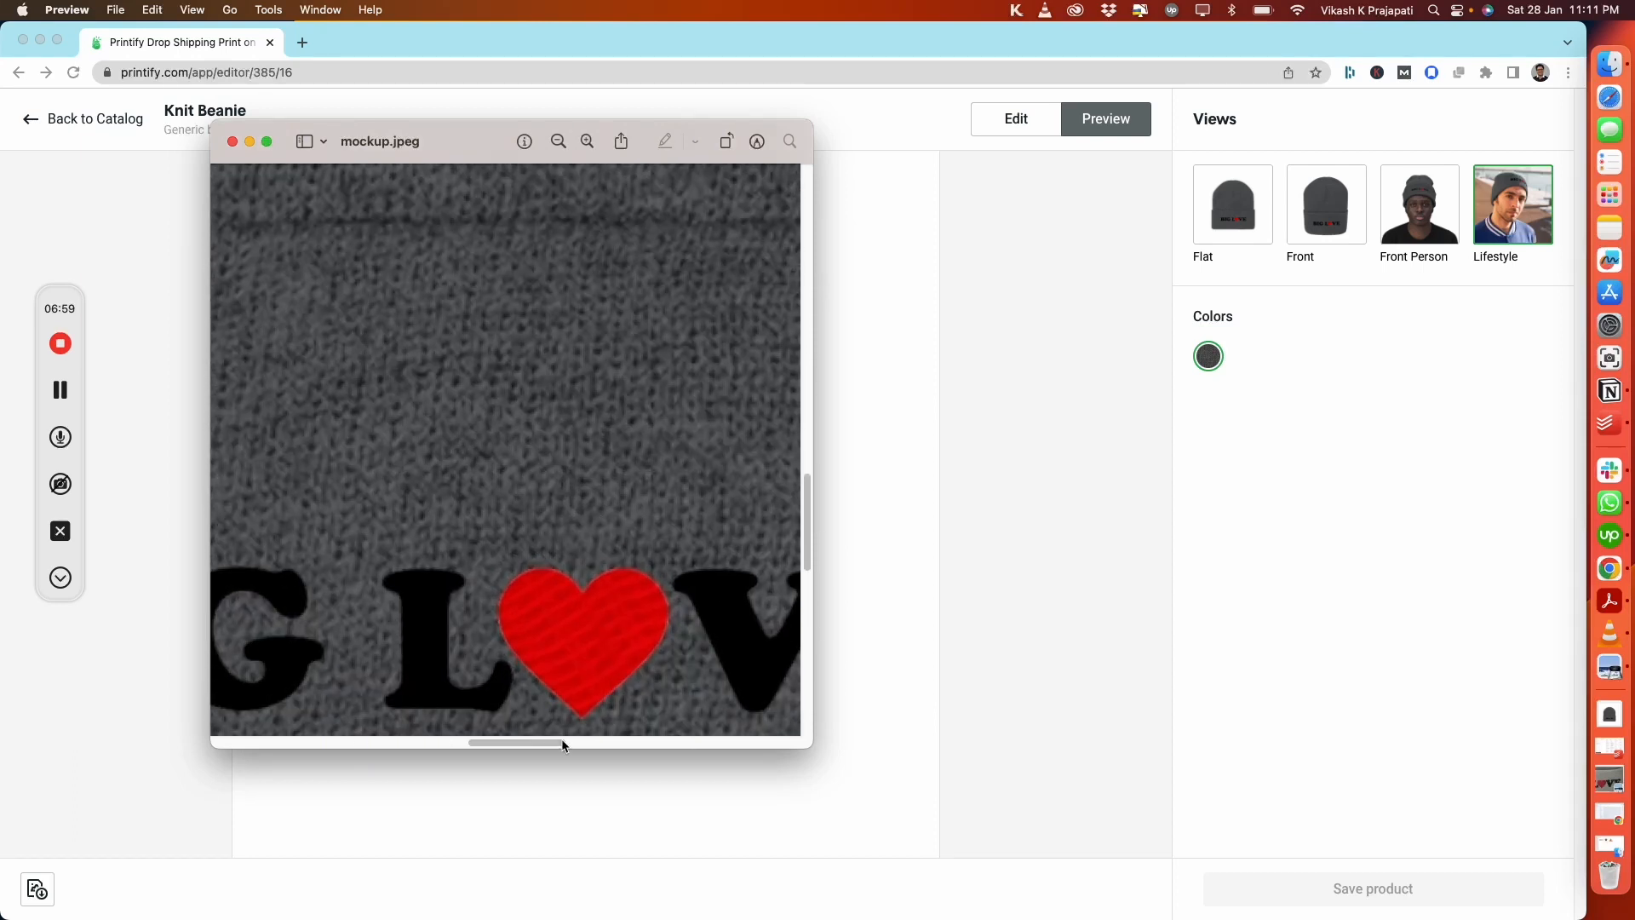
{"action": "left_click_drag", "start_coordinate": [544, 743], "coordinate": [534, 742]}
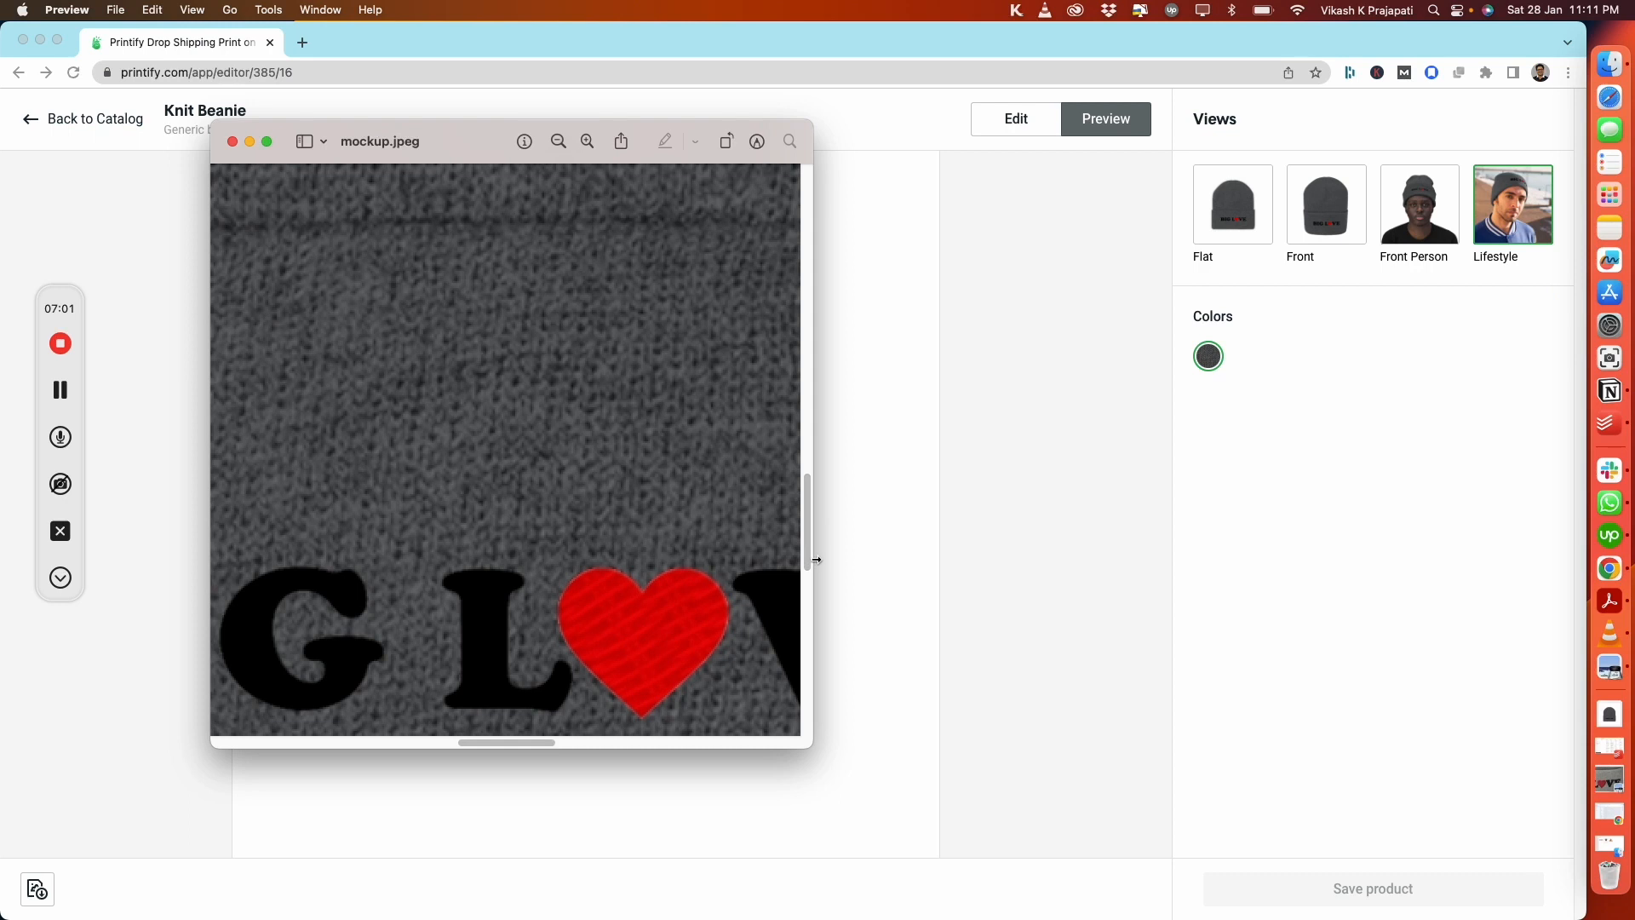
Widen the mockup image window to inspect the texture of the full BIG LOVE lettering, and return to a smaller magnification
{"action": "left_click_drag", "start_coordinate": [816, 560], "coordinate": [1299, 570]}
{"action": "left_click_drag", "start_coordinate": [827, 748], "coordinate": [767, 704]}
{"action": "scroll", "coordinate": [767, 493], "scroll_direction": "down", "scroll_amount": 3}
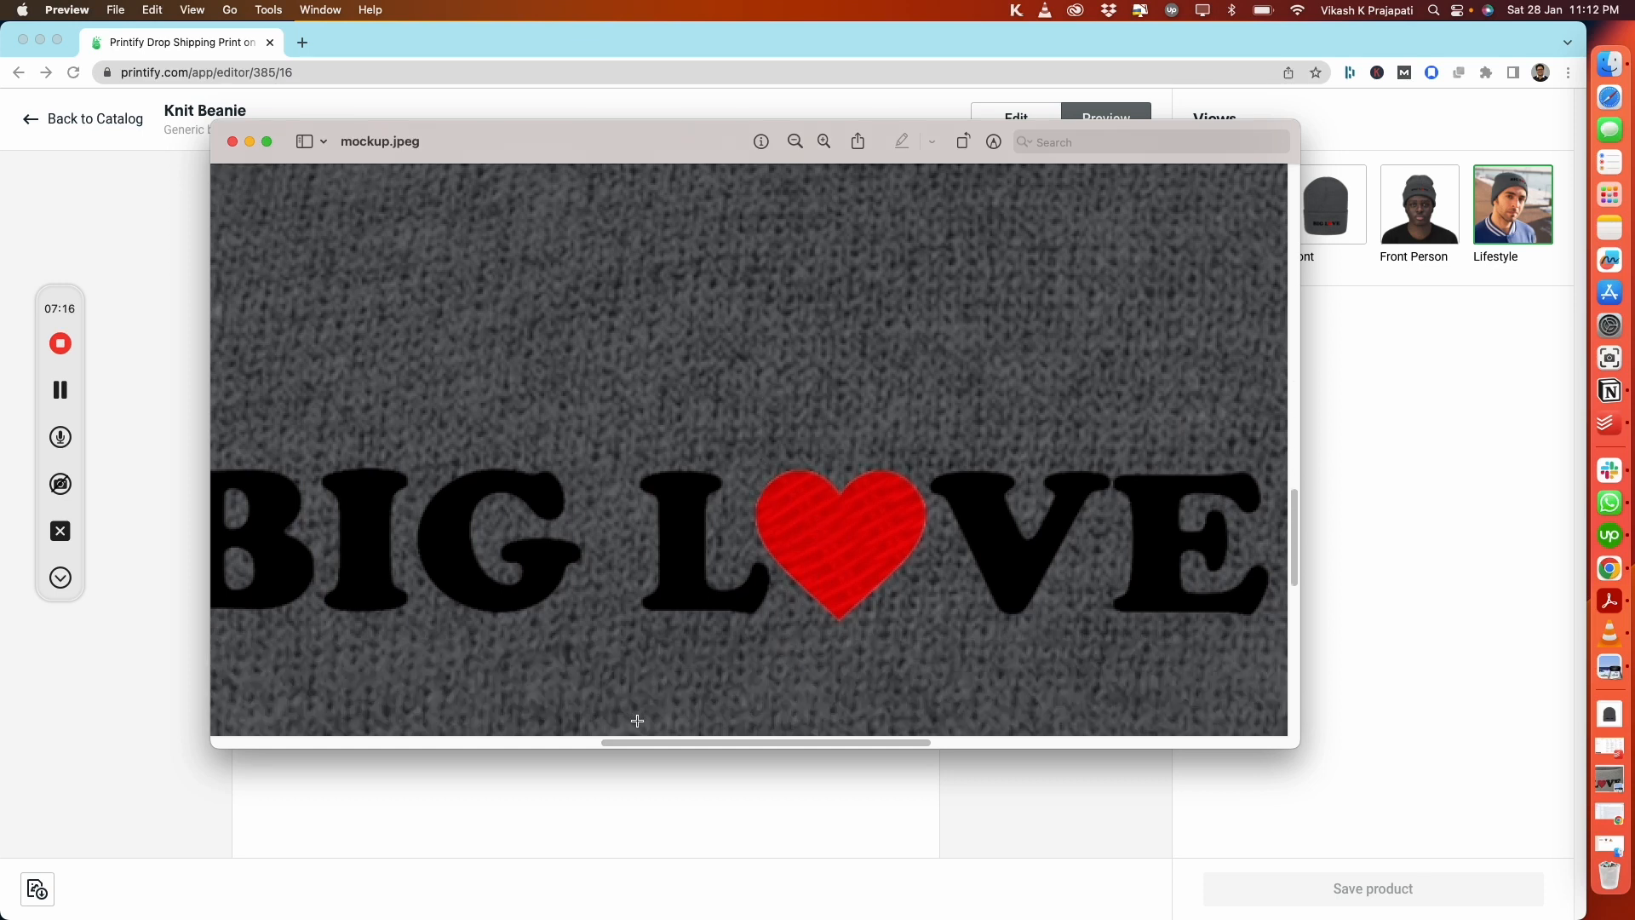
{"action": "mouse_move", "coordinate": [669, 742]}
{"action": "left_mouse_down"}
{"action": "mouse_move", "coordinate": [617, 744]}
{"action": "mouse_move", "coordinate": [770, 746]}
{"action": "mouse_move", "coordinate": [642, 750]}
{"action": "left_mouse_up"}
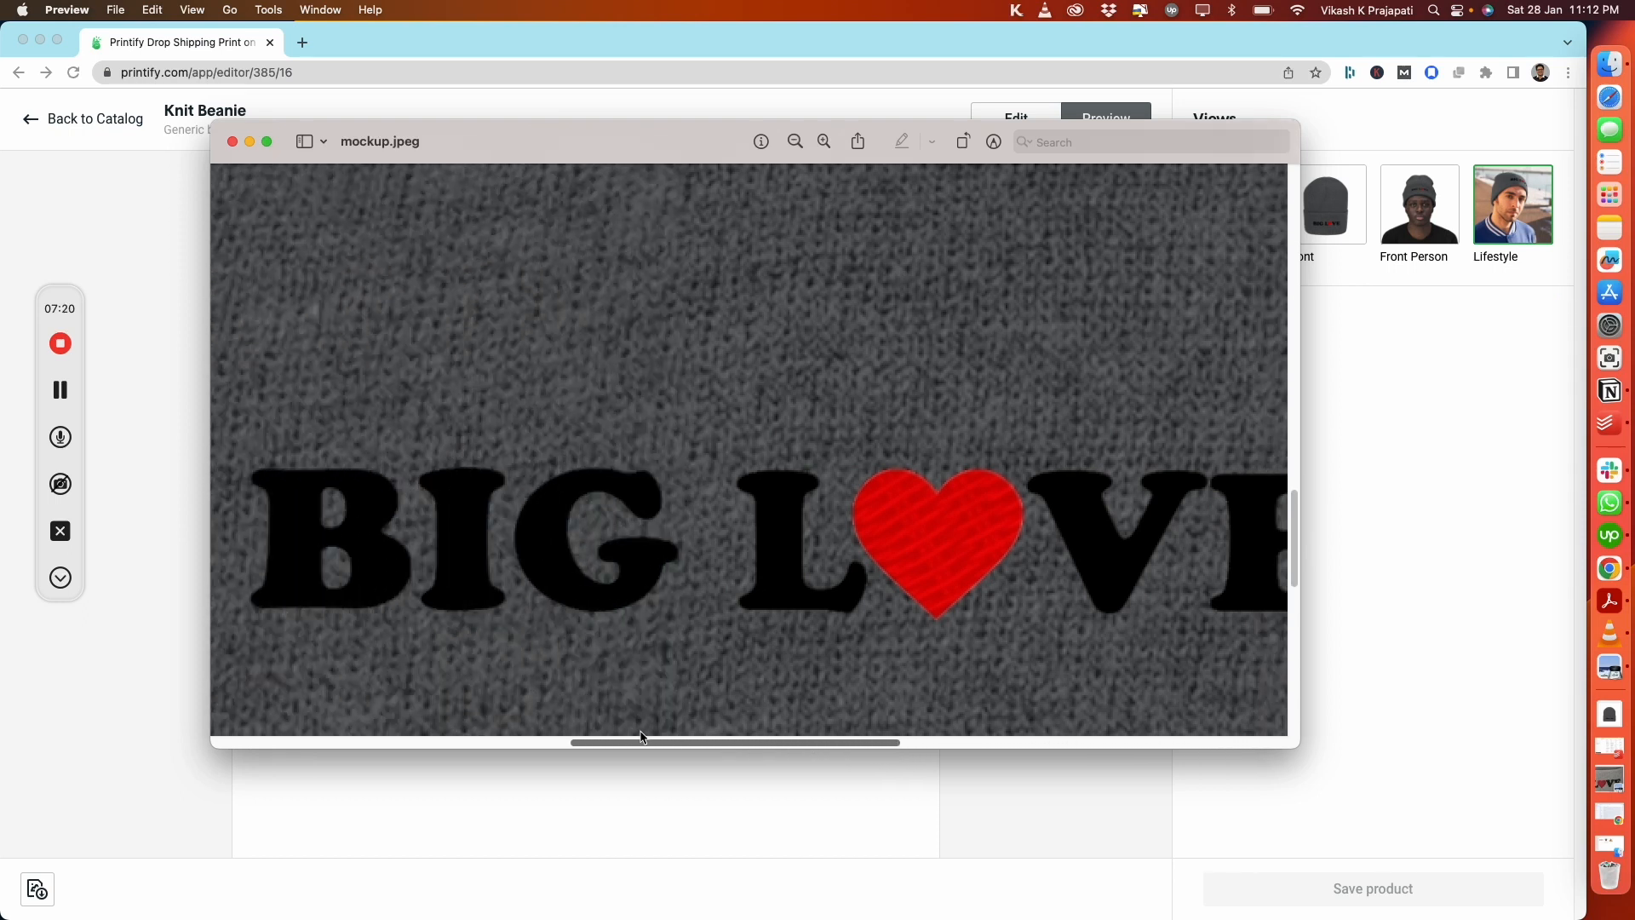
{"action": "left_click", "coordinate": [796, 142]}
{"action": "left_click", "coordinate": [795, 141]}
{"action": "left_click", "coordinate": [795, 141]}
{"action": "left_click", "coordinate": [796, 141]}
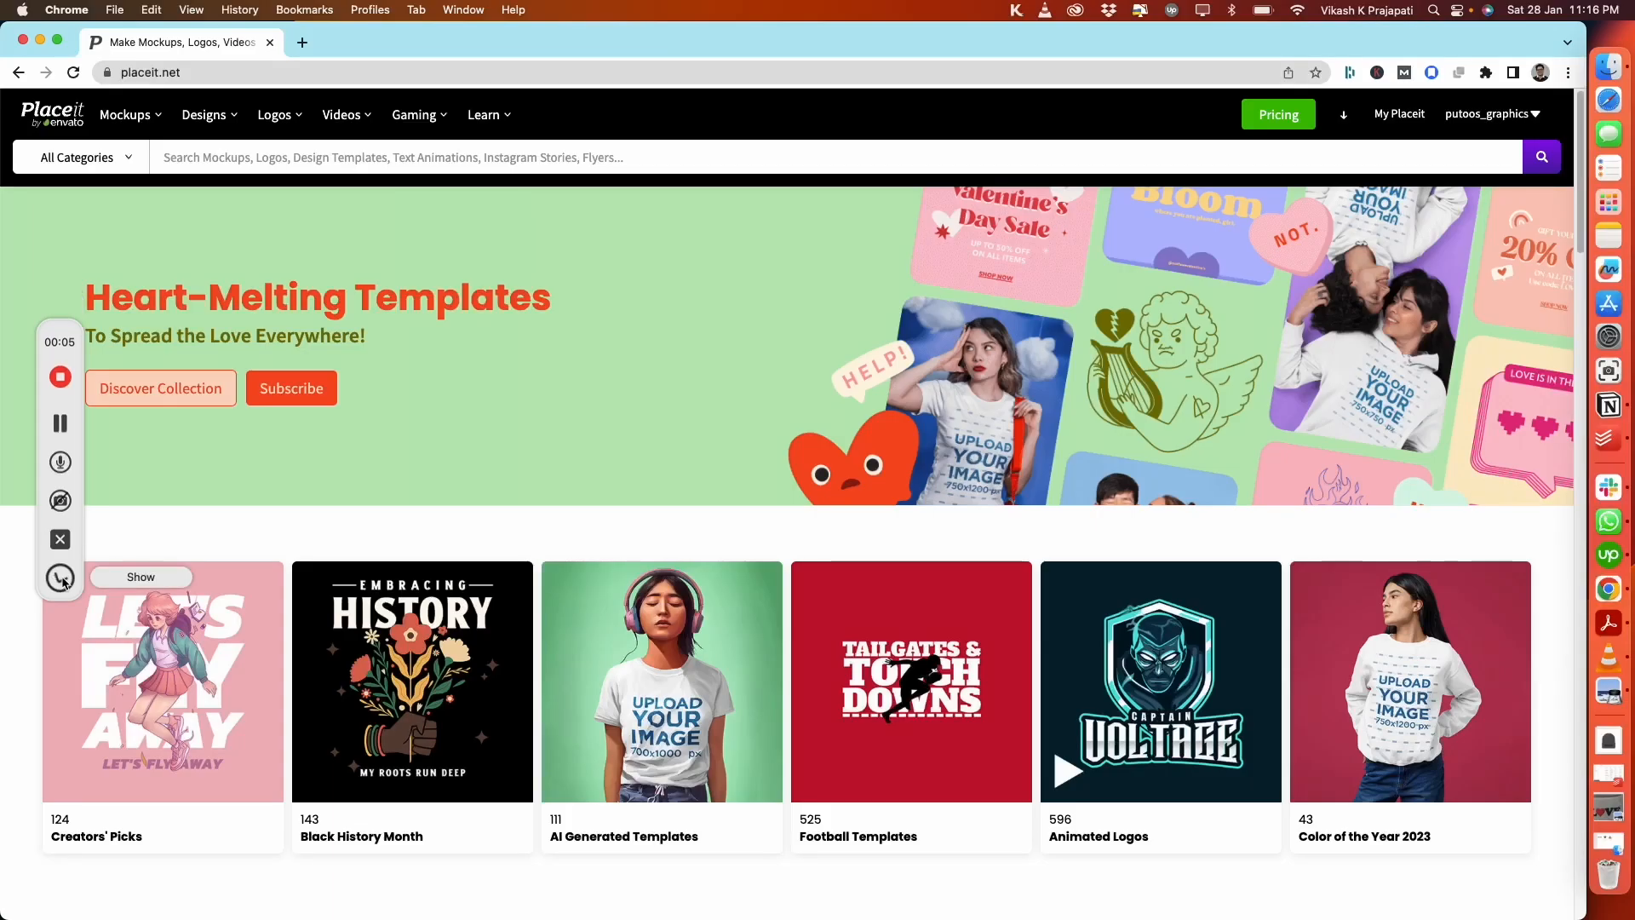
Search Placeit's templates for embroidery
{"action": "left_click_drag", "start_coordinate": [67, 490], "coordinate": [37, 424]}
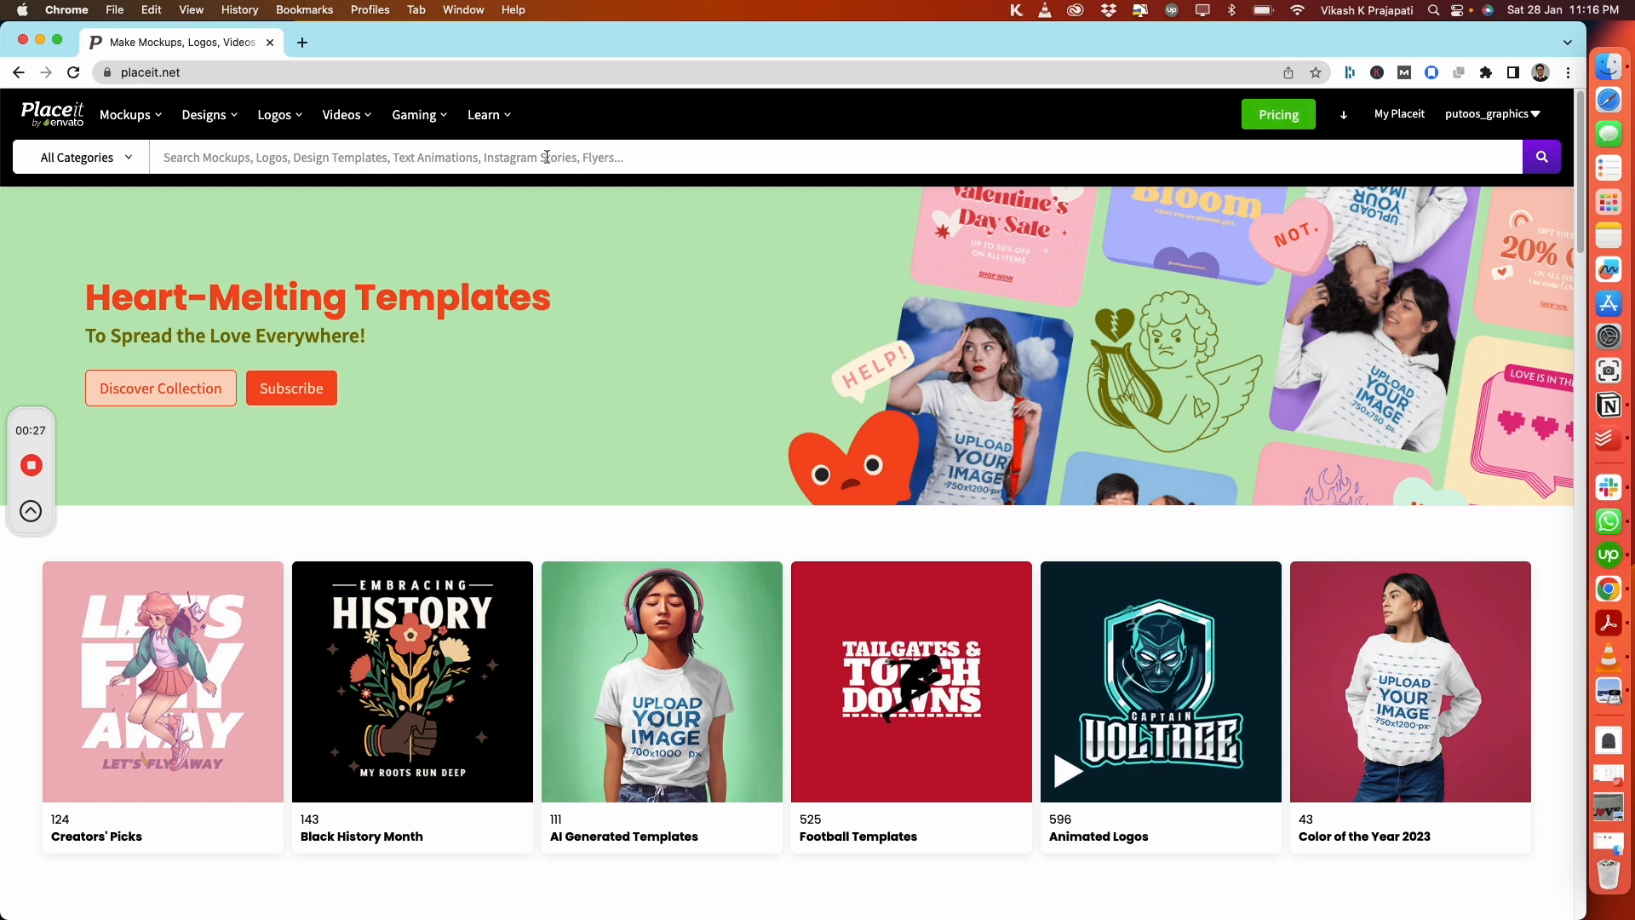
{"action": "type", "text": "Embrodiery"}
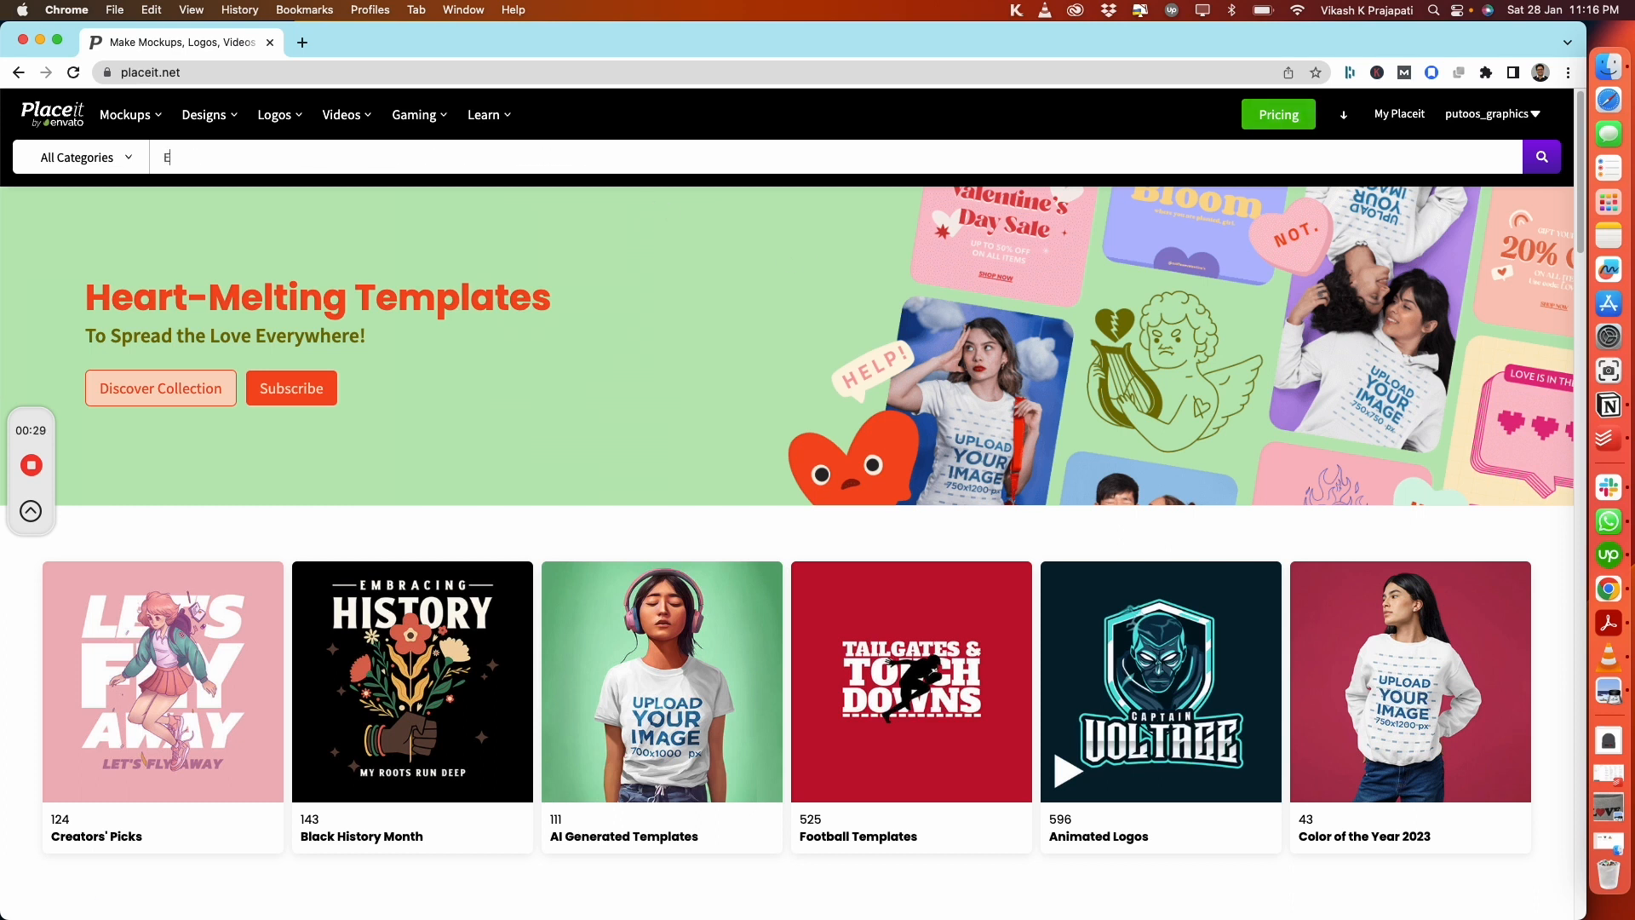
{"action": "key", "text": "BackSpace"}
{"action": "key", "text": "BackSpace"}
{"action": "key", "text": "BackSpace"}
{"action": "key", "text": "BackSpace"}
{"action": "type", "text": "oidery"}
{"action": "key", "text": "Return"}
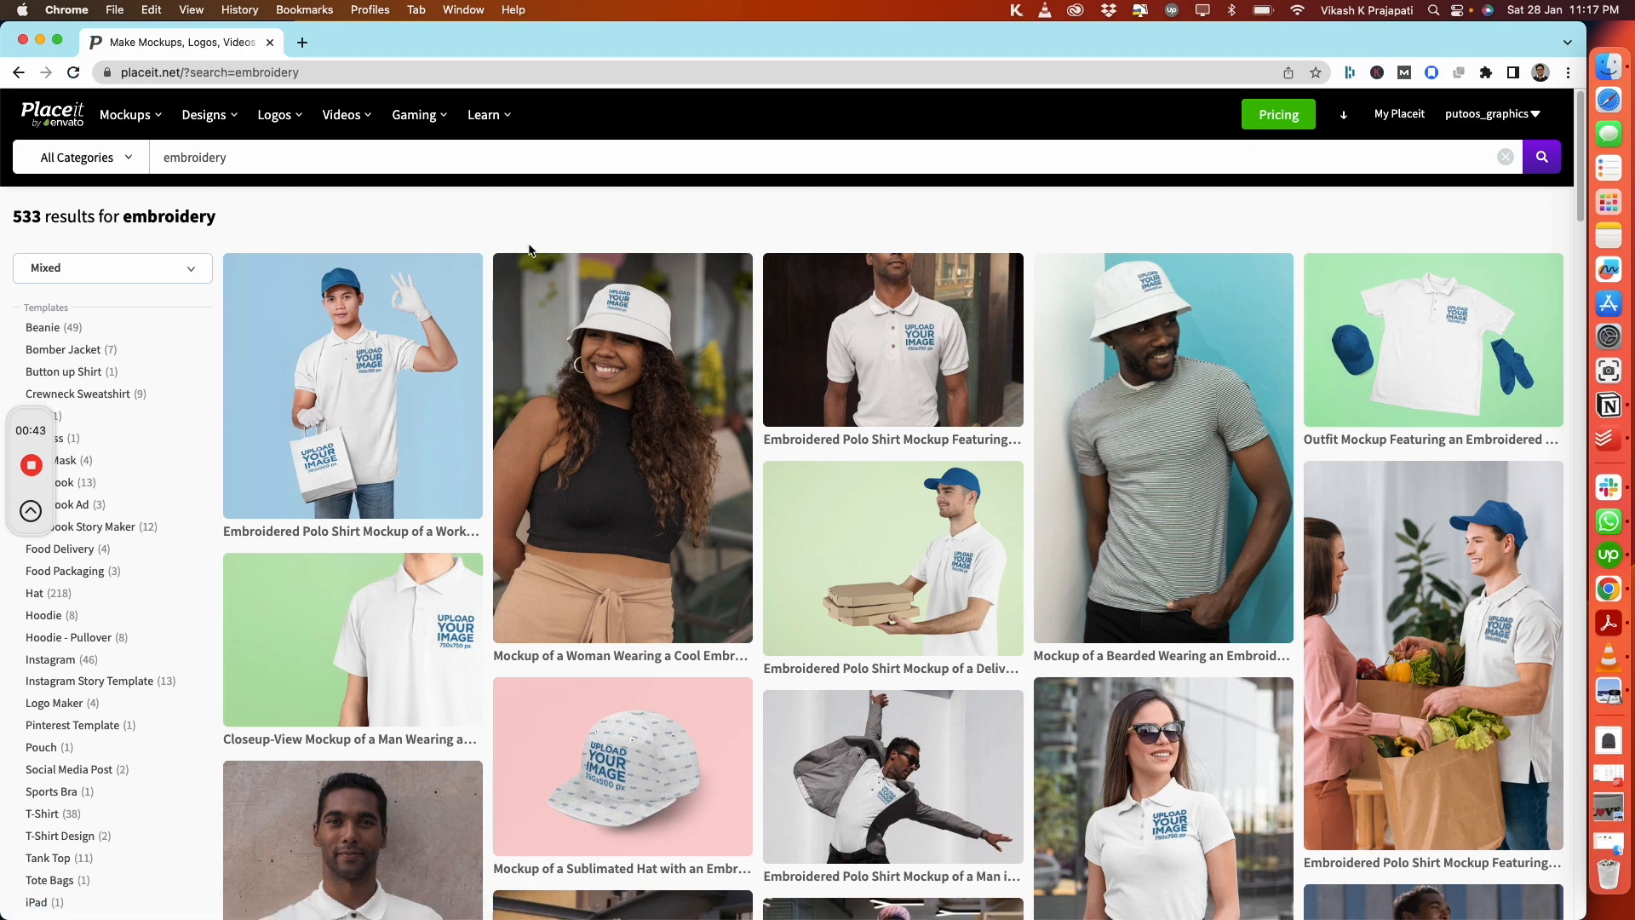
Browse the embroidery templates and open the Flat Lay Beanie Mockup with a Solid Background in a new tab
{"action": "scroll", "coordinate": [529, 251], "scroll_direction": "down", "scroll_amount": 10}
{"action": "scroll", "coordinate": [530, 251], "scroll_direction": "down", "scroll_amount": 1}
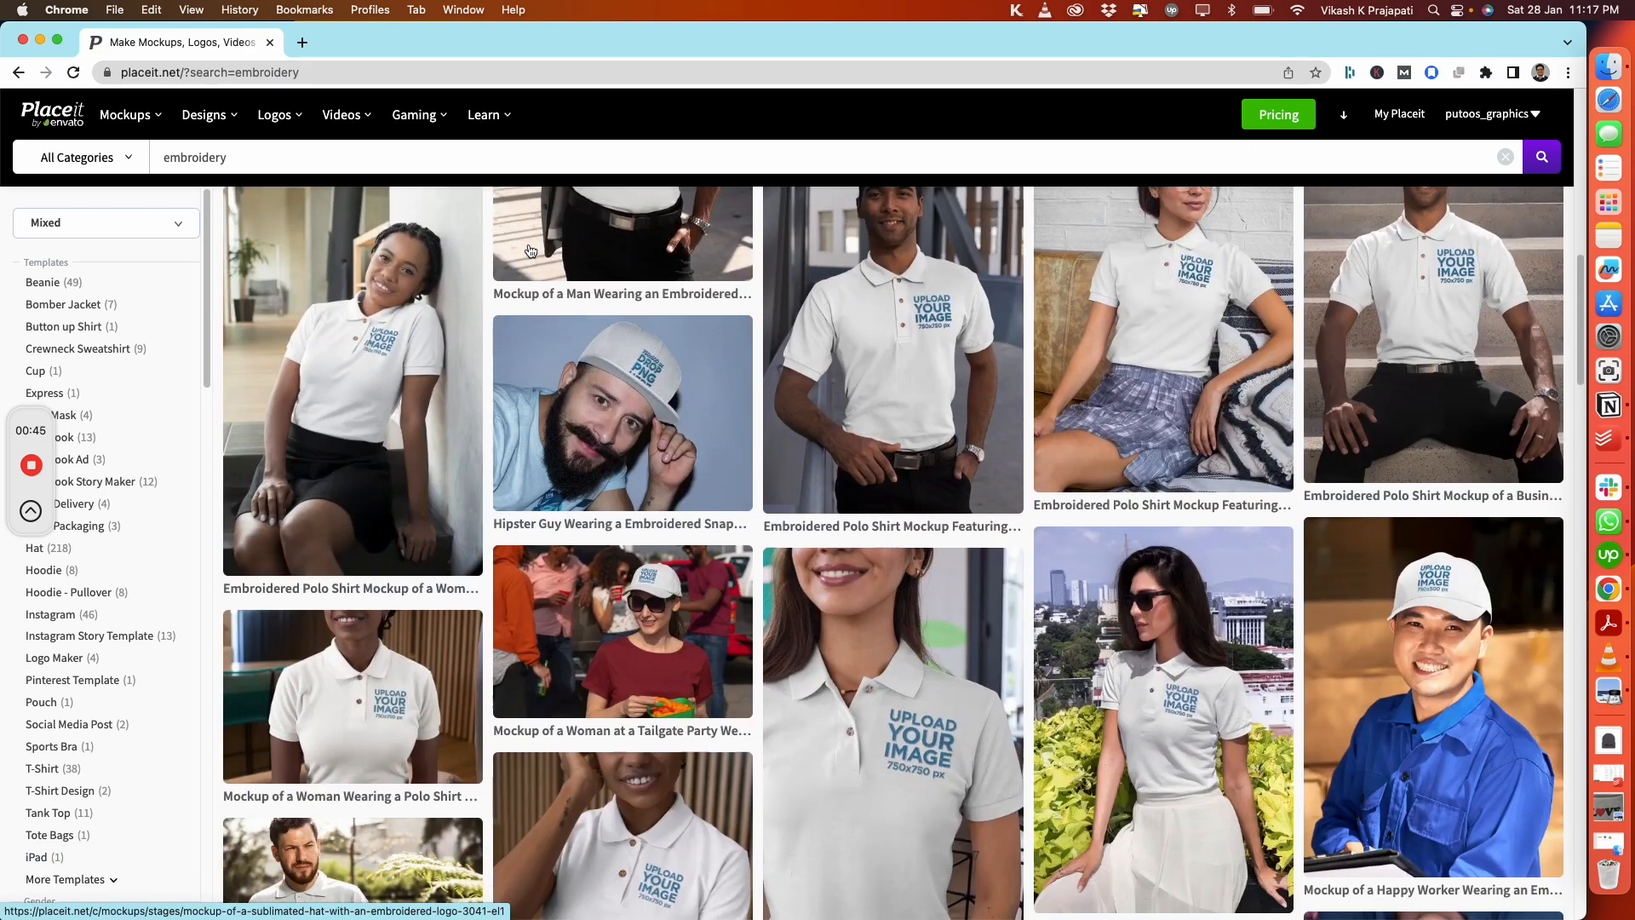
{"action": "scroll", "coordinate": [552, 254], "scroll_direction": "down", "scroll_amount": 5}
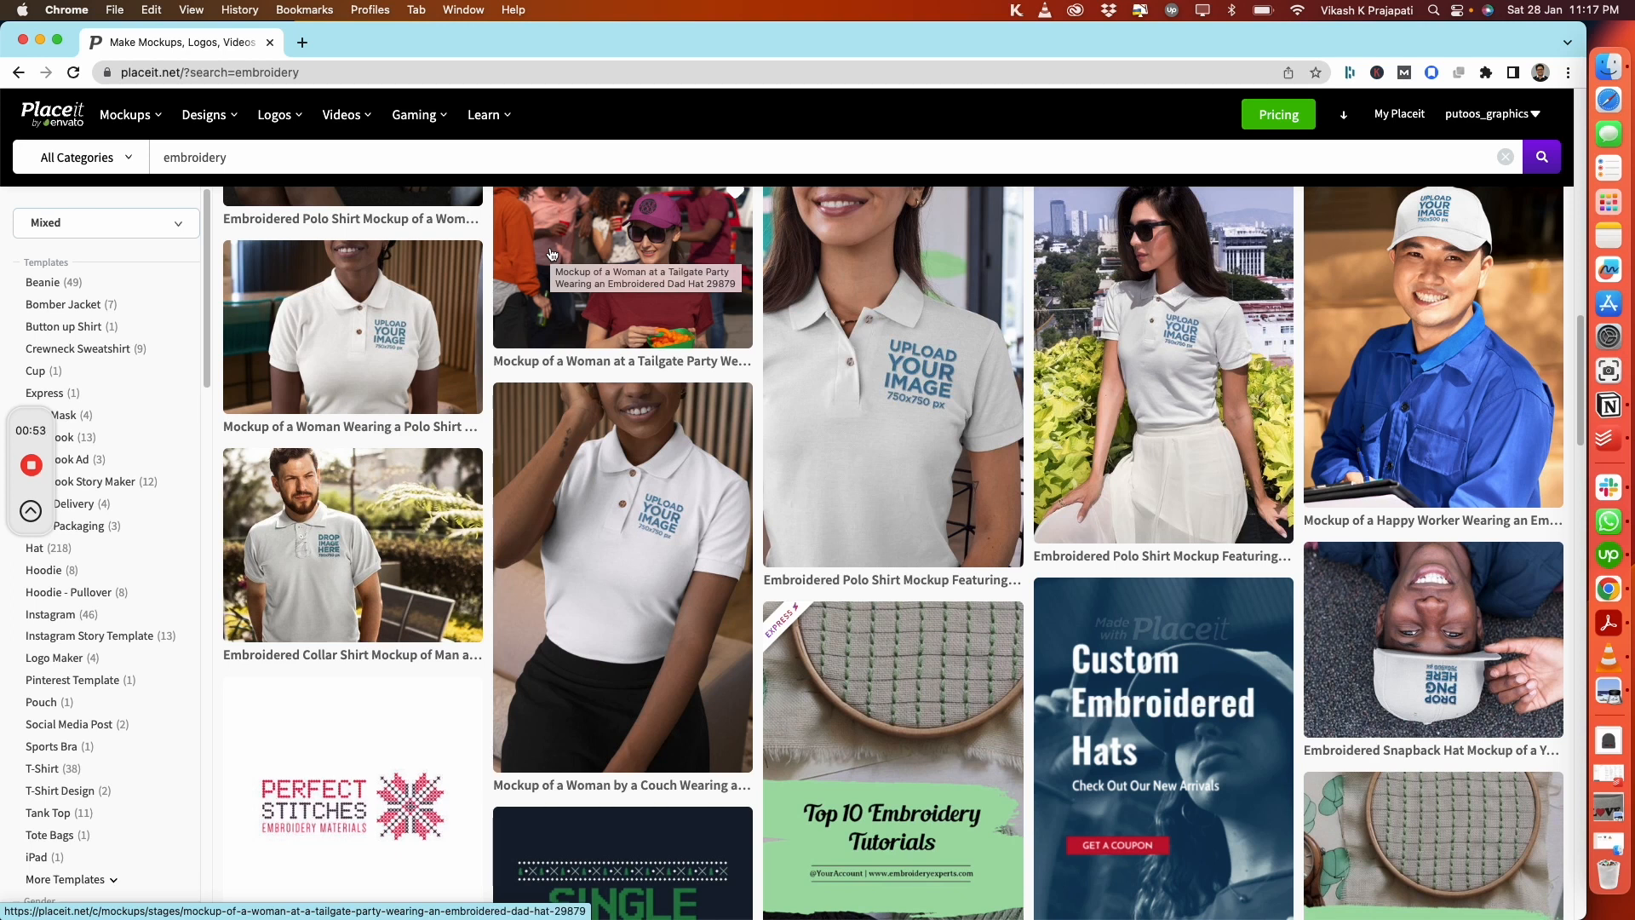
{"action": "scroll", "coordinate": [552, 254], "scroll_direction": "down", "scroll_amount": 1}
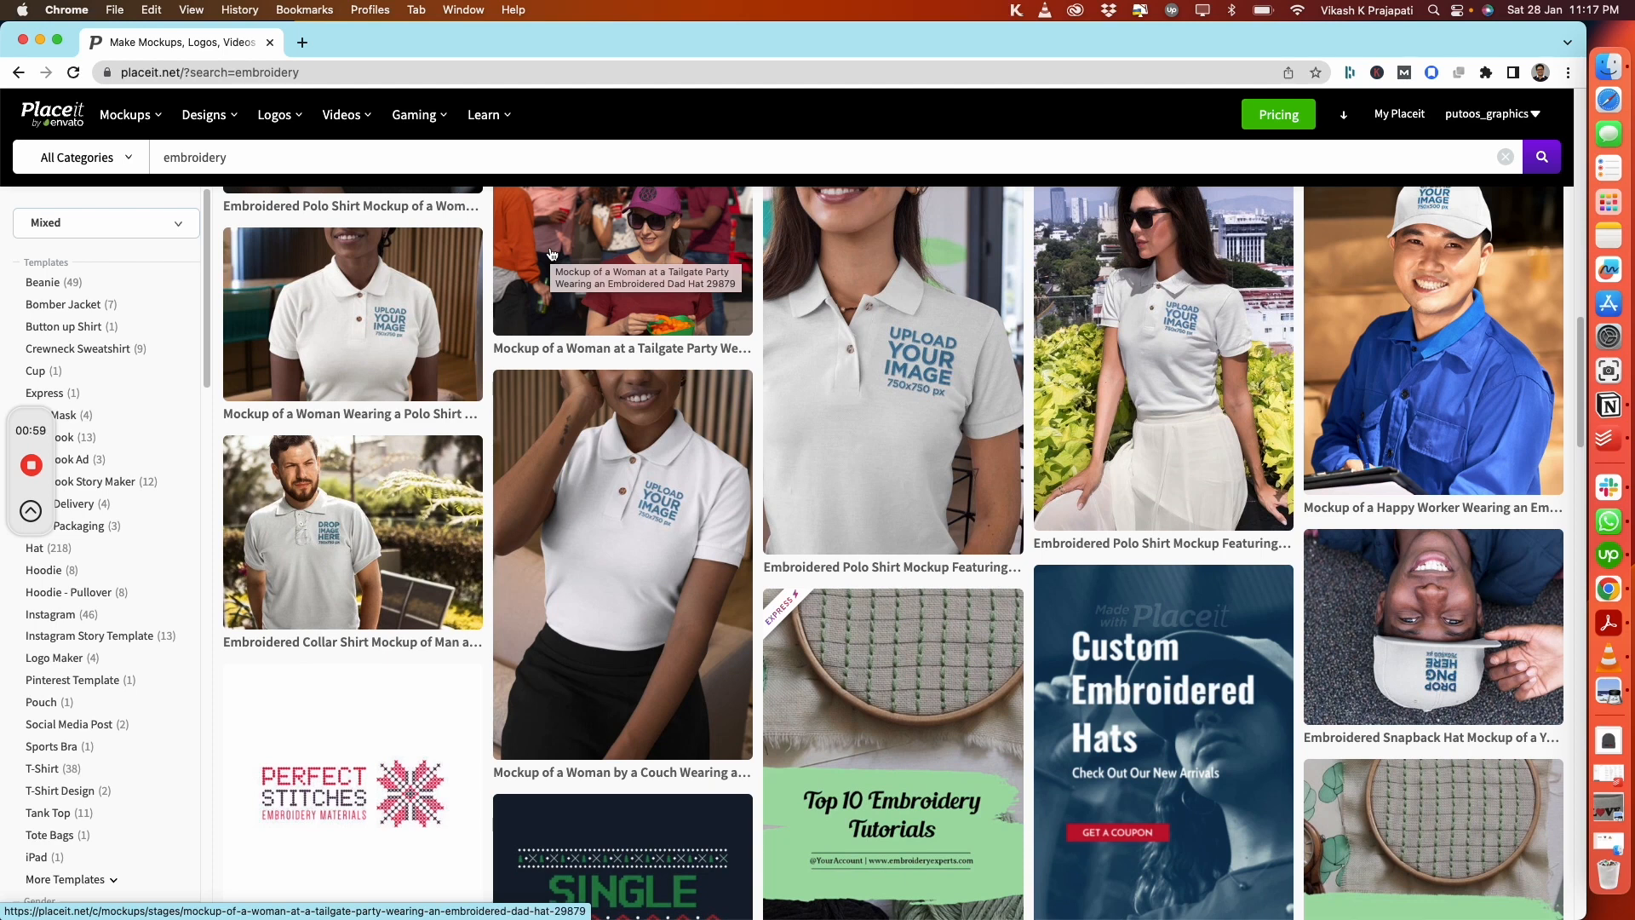
{"action": "scroll", "coordinate": [552, 254], "scroll_direction": "down", "scroll_amount": 10}
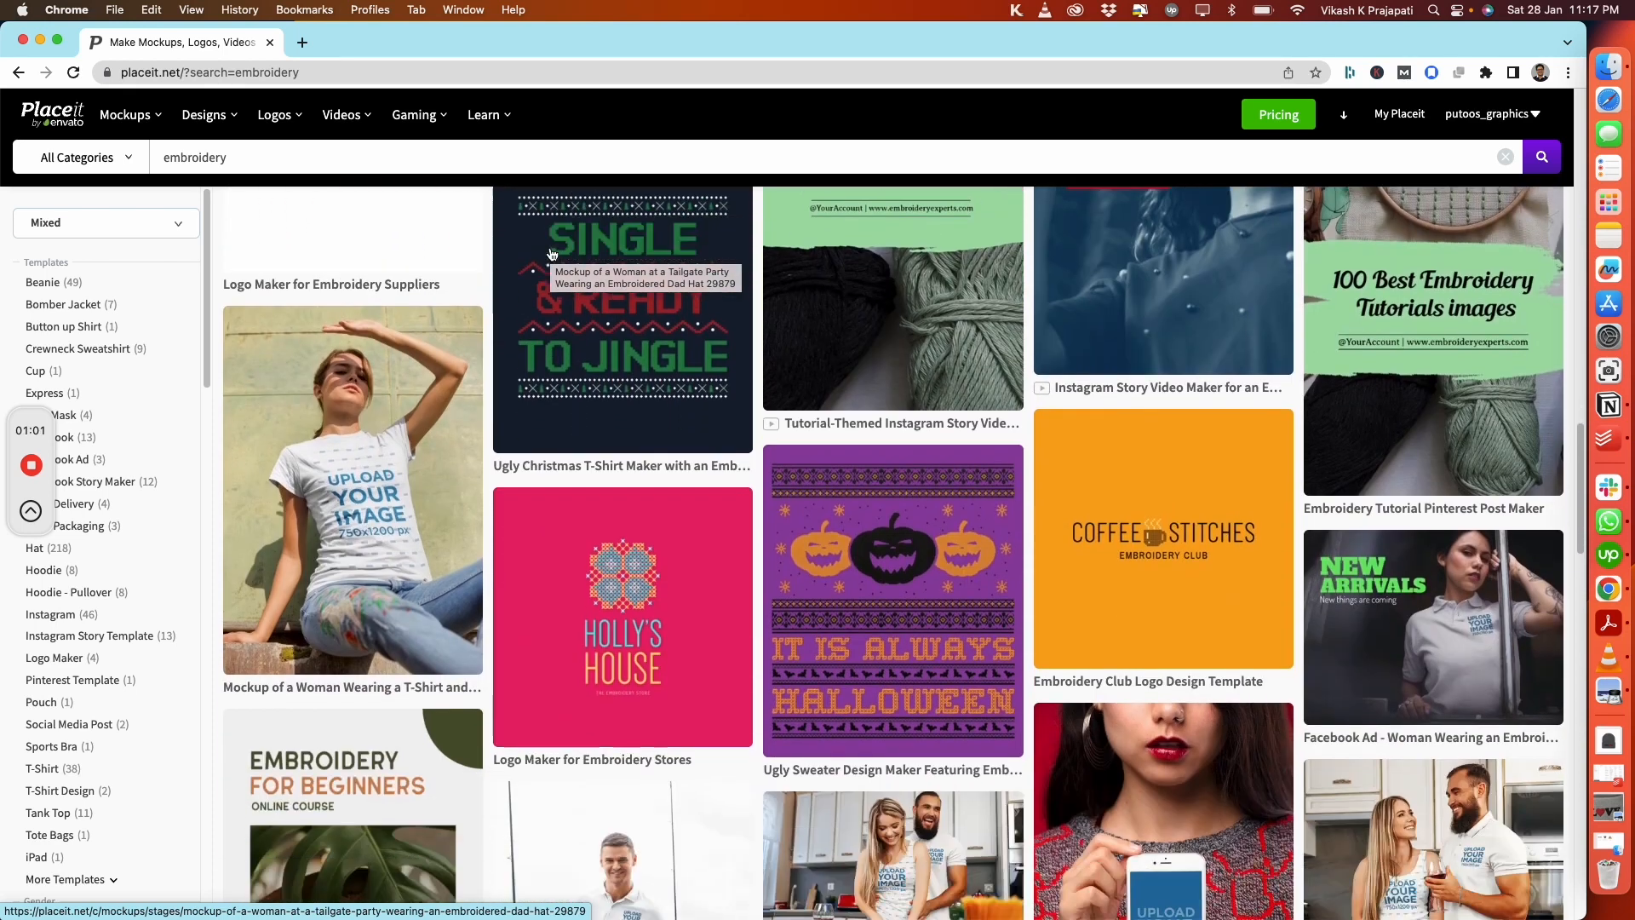
{"action": "scroll", "coordinate": [552, 254], "scroll_direction": "down", "scroll_amount": 13}
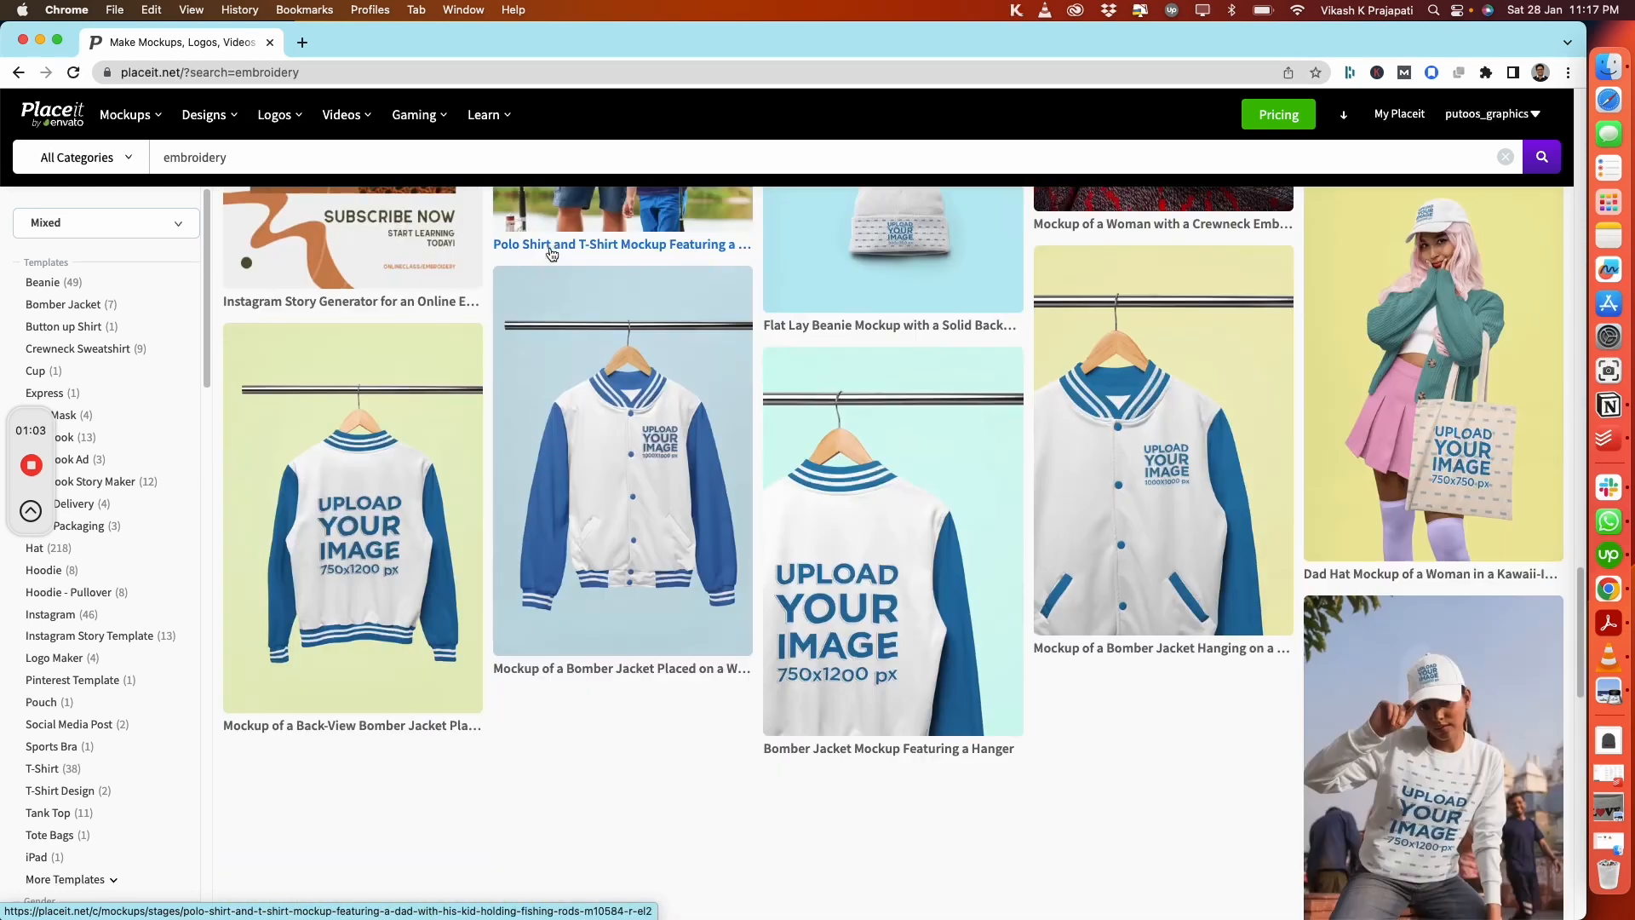
{"action": "scroll", "coordinate": [552, 254], "scroll_direction": "up", "scroll_amount": 3}
{"action": "right_click", "coordinate": [835, 372]}
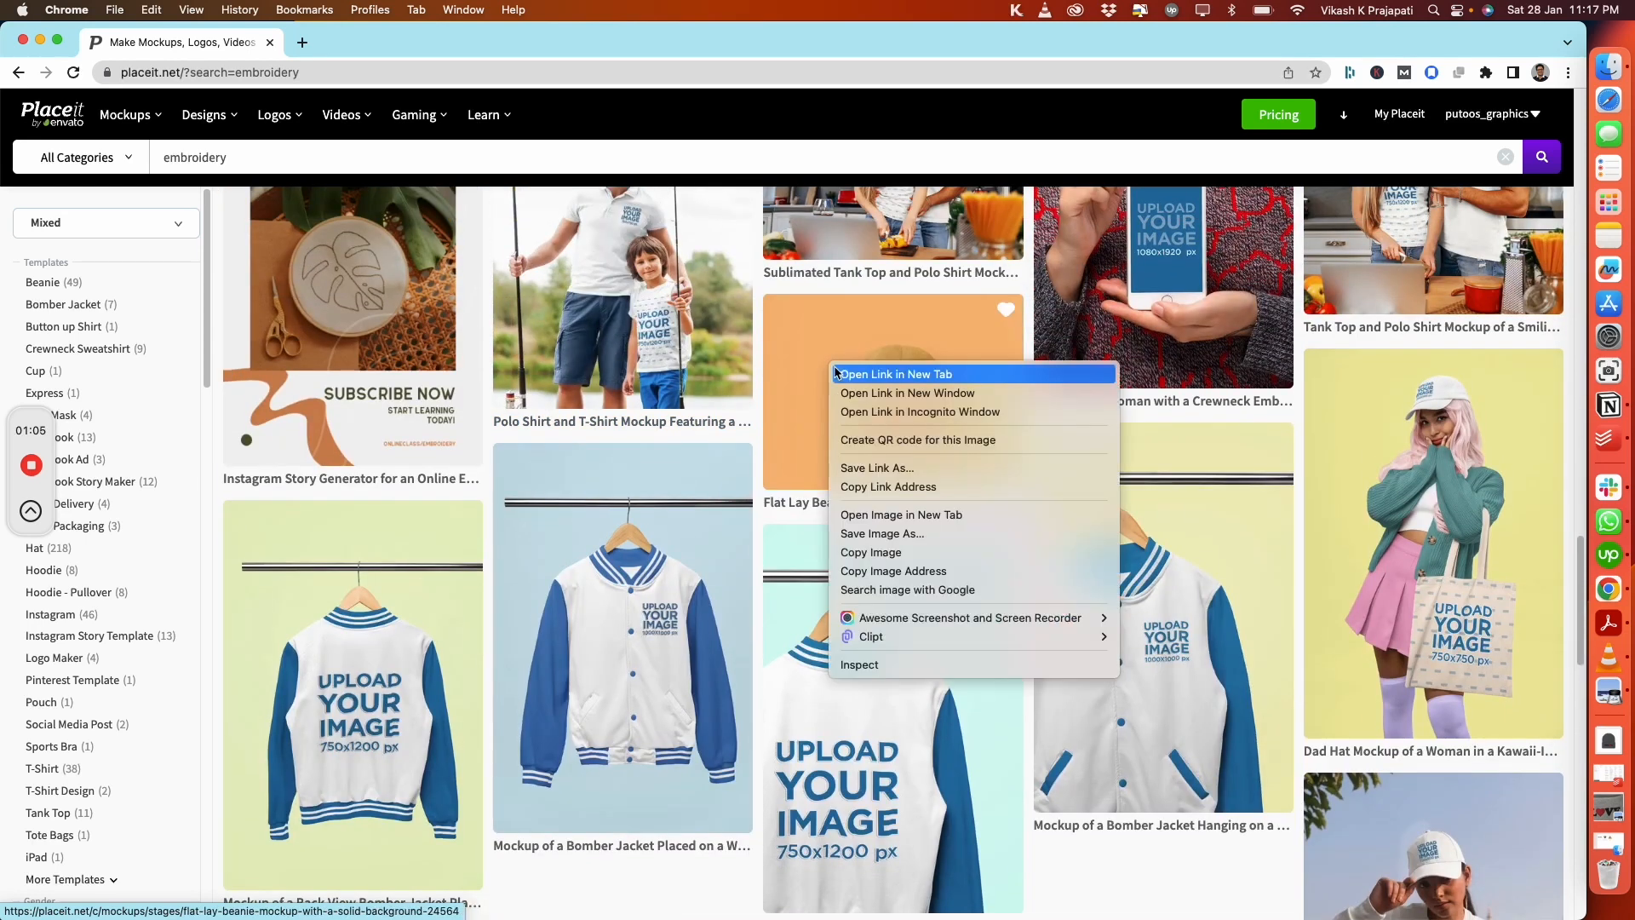
{"action": "left_click", "coordinate": [894, 374]}
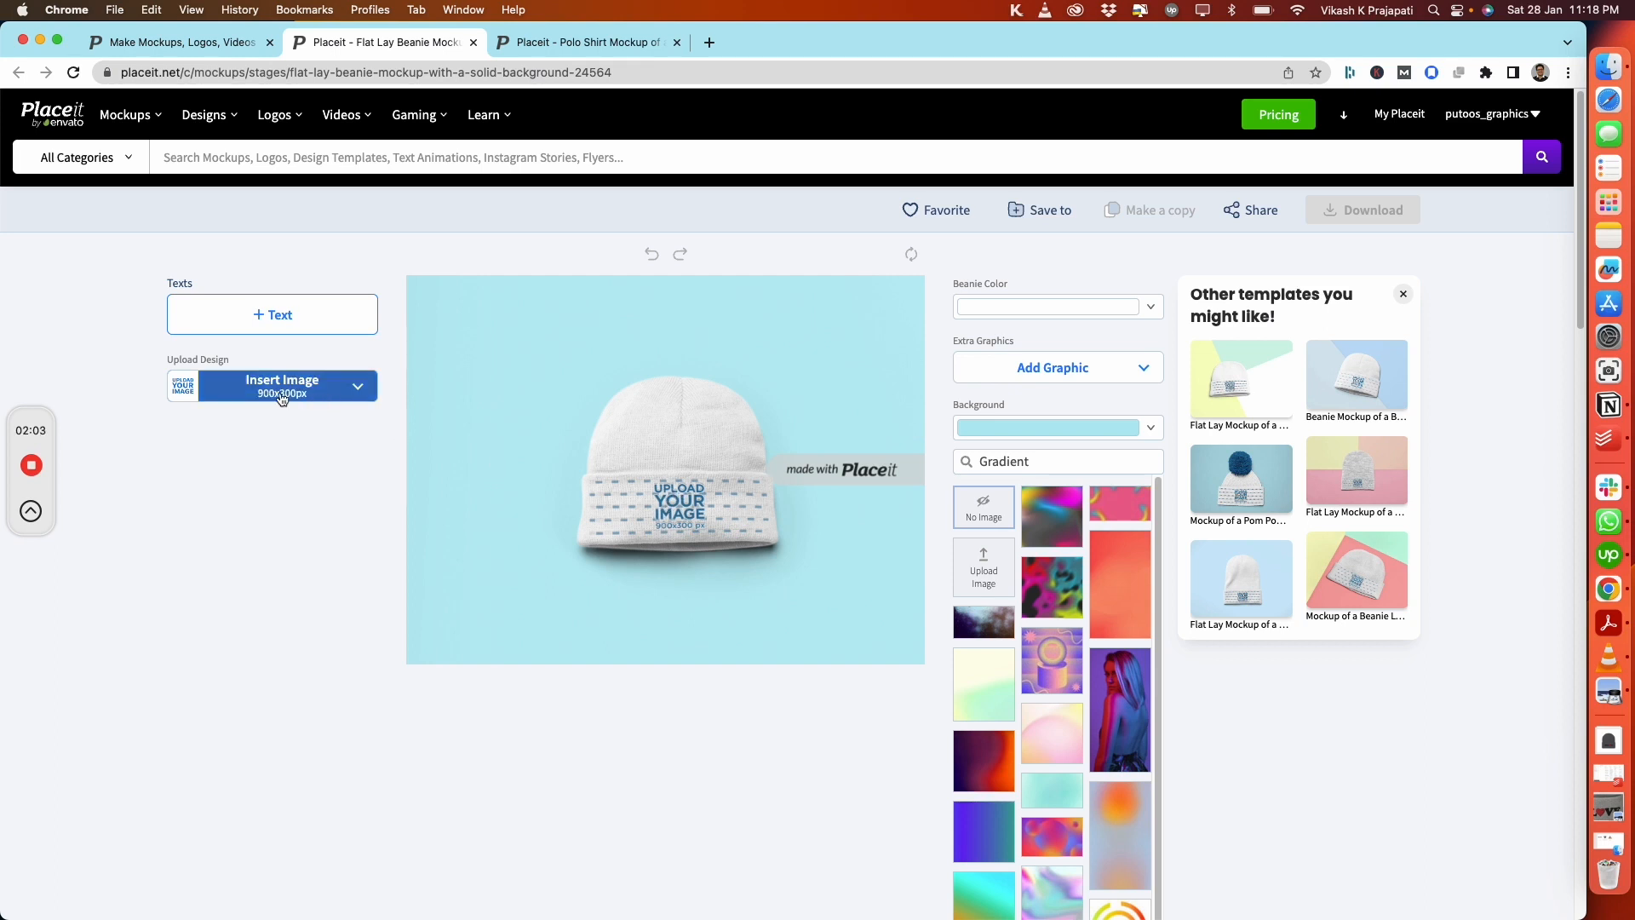
Upload big_love copy.png from the device's Designs folder as the beanie's design
{"action": "left_click", "coordinate": [273, 393]}
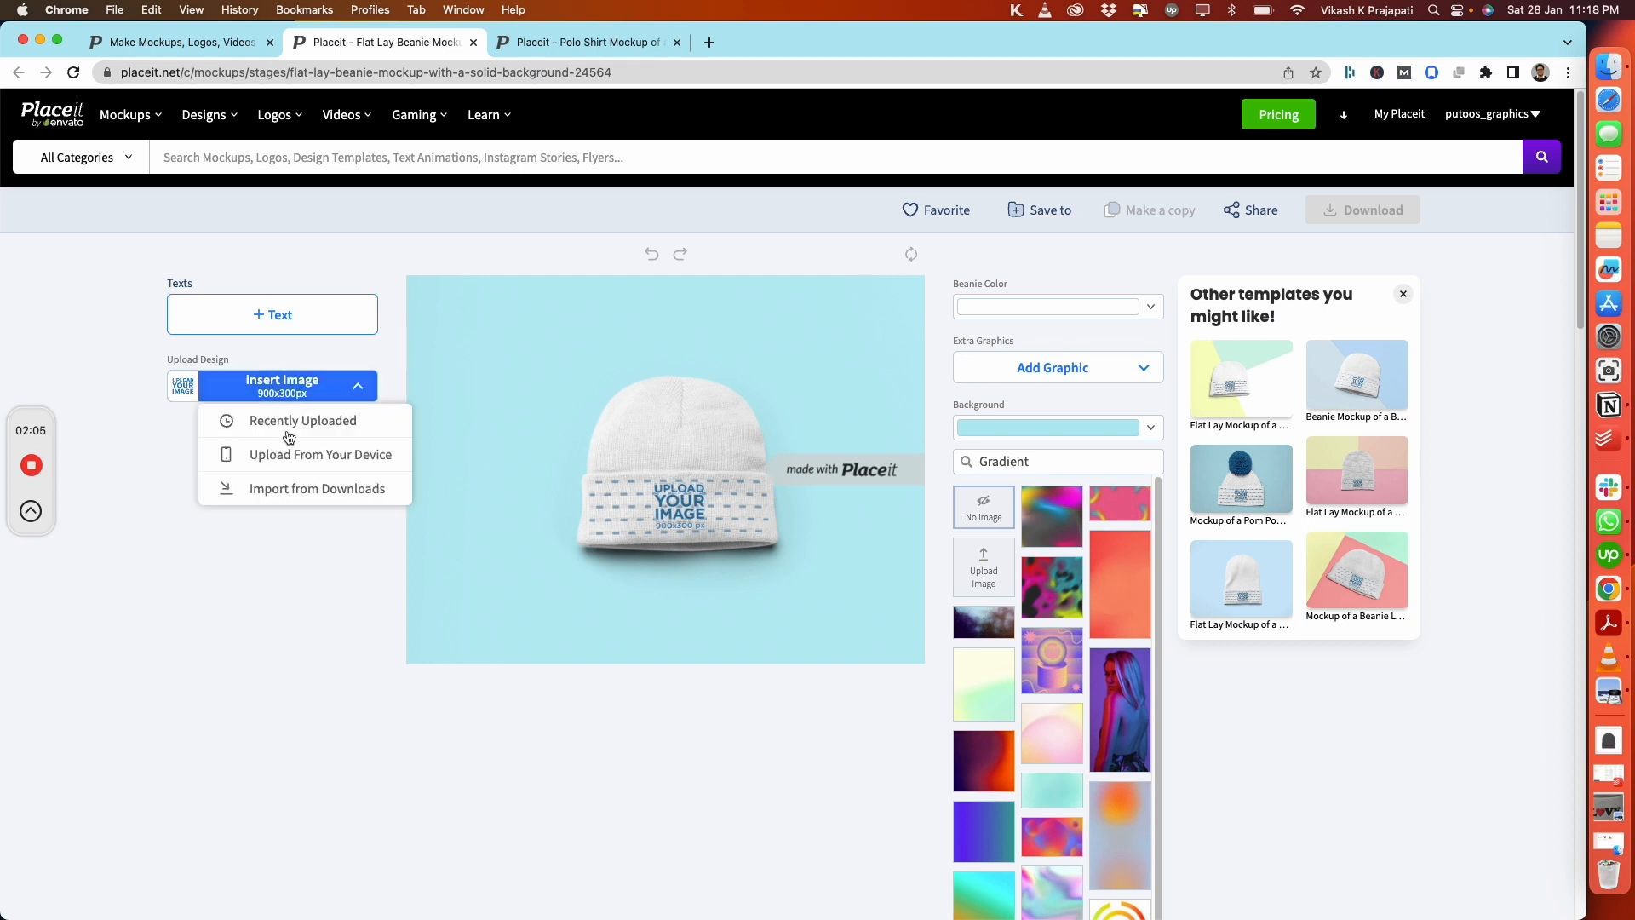
{"action": "left_click", "coordinate": [292, 458]}
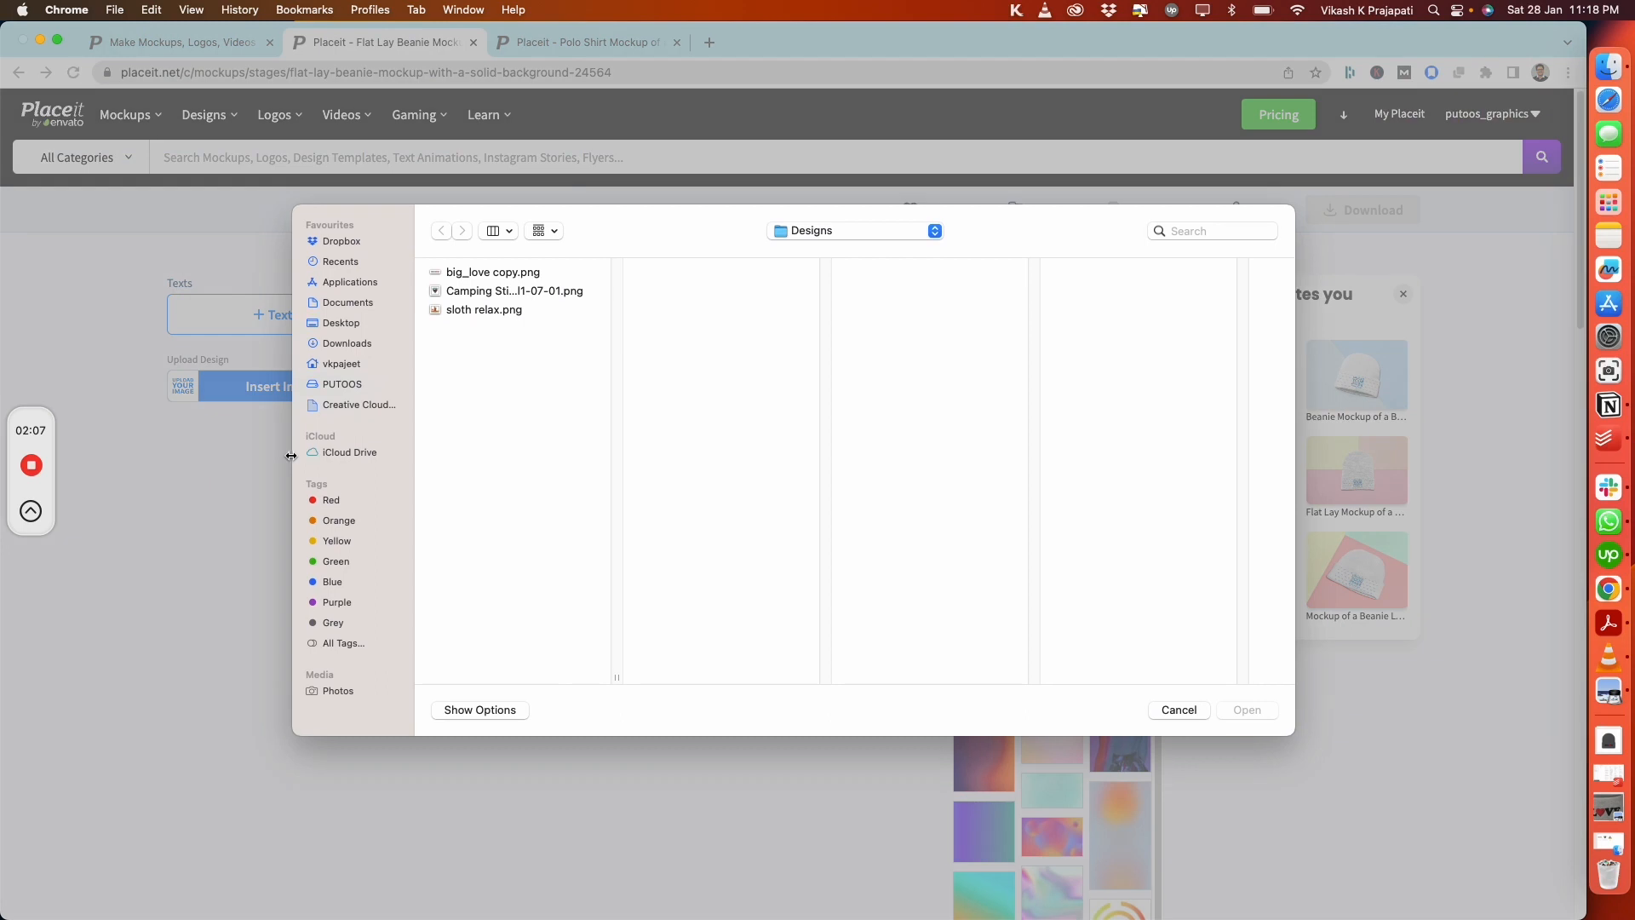
{"action": "left_click", "coordinate": [486, 278]}
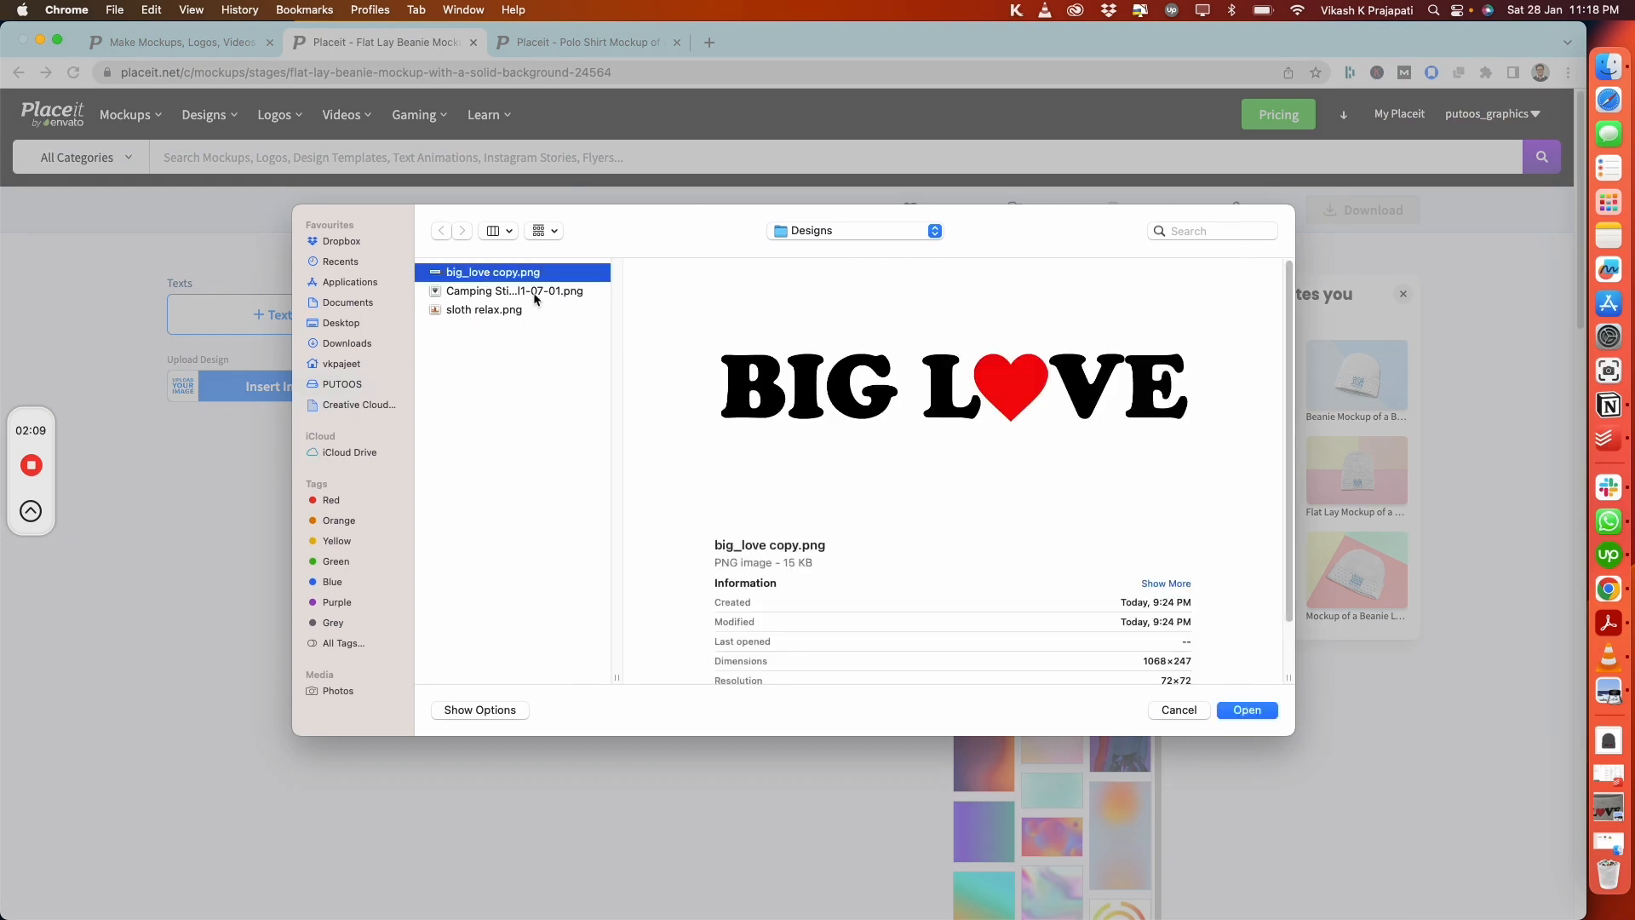
{"action": "left_click", "coordinate": [1252, 712]}
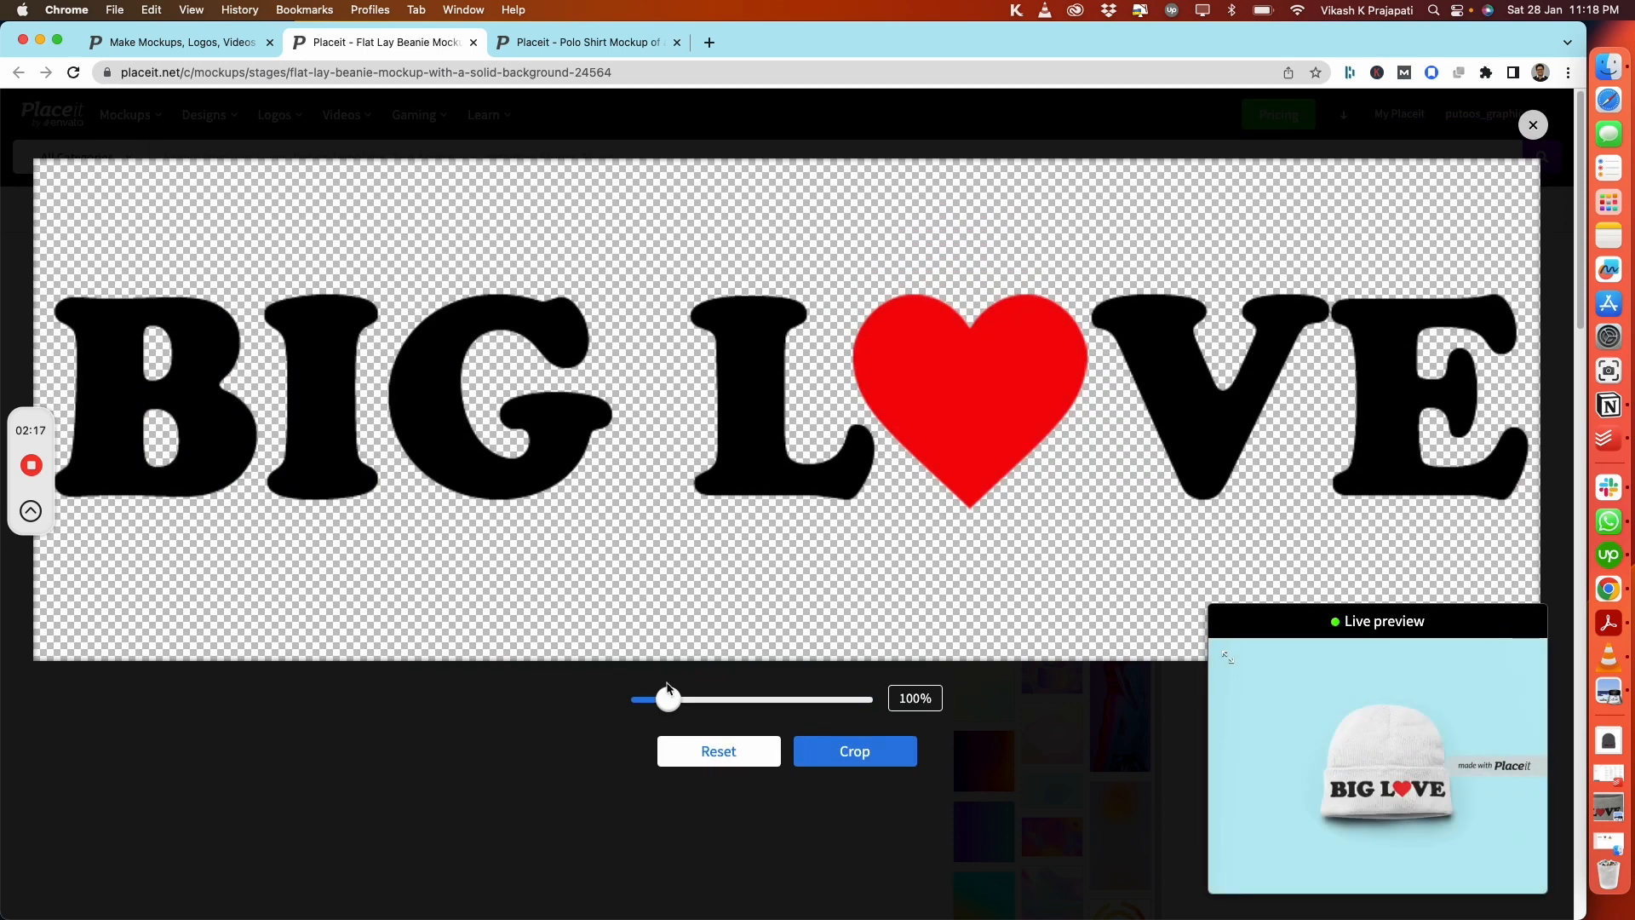
Scale the BIG LOVE design to 95%, apply the crop, and download the beanie mockup
{"action": "left_click_drag", "start_coordinate": [674, 700], "coordinate": [661, 700]}
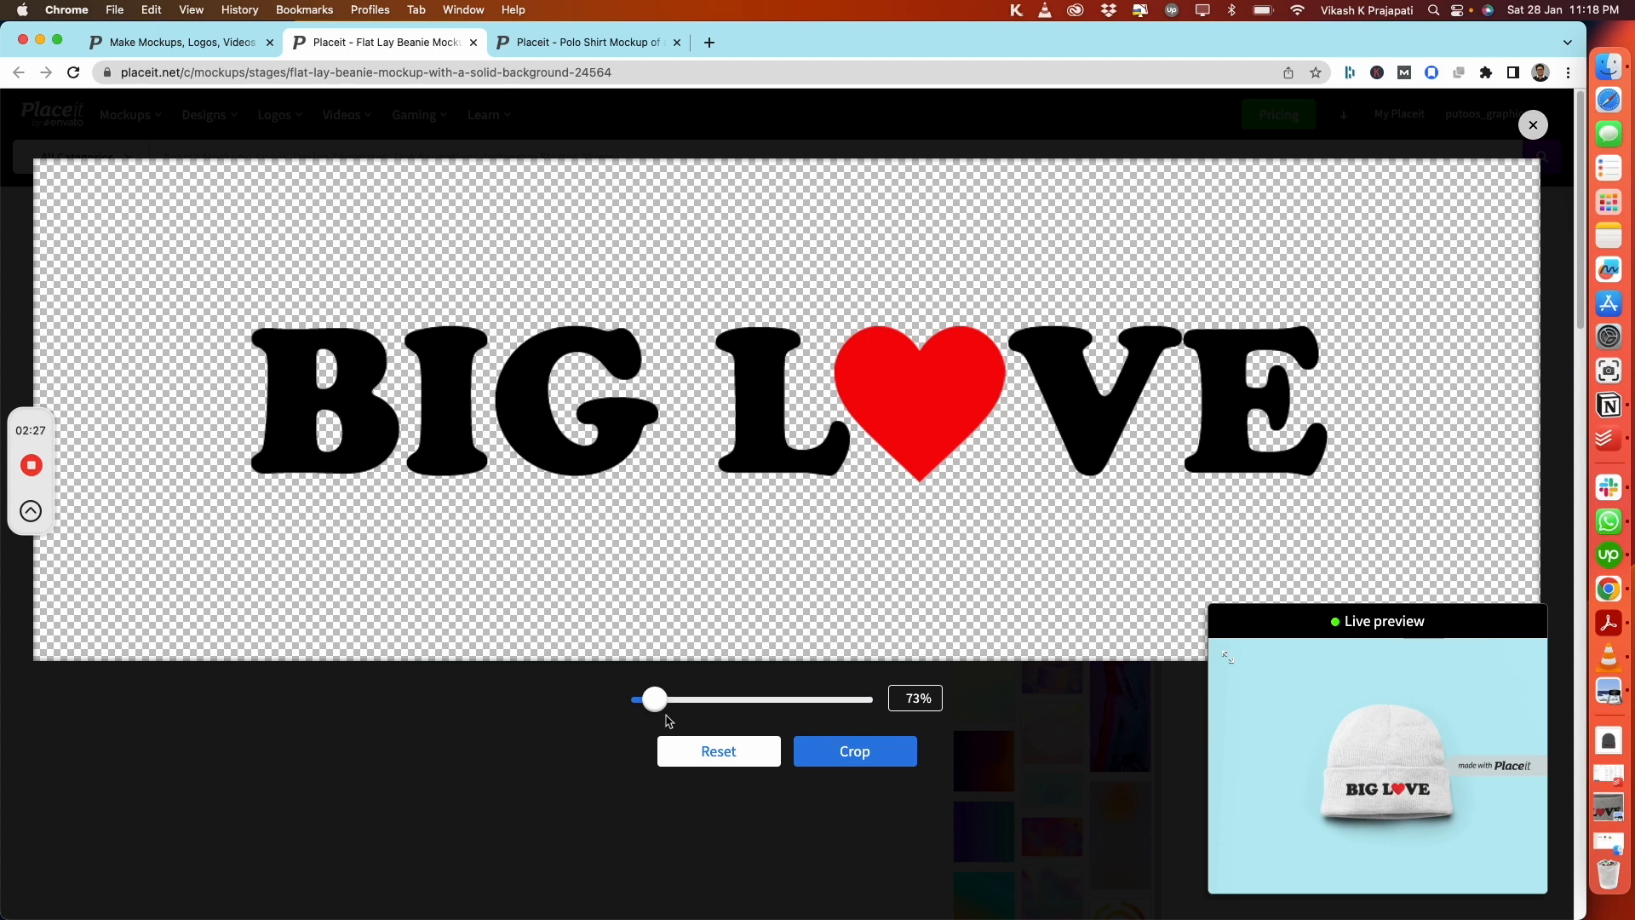
{"action": "left_click_drag", "start_coordinate": [655, 699], "coordinate": [652, 700]}
{"action": "left_click_drag", "start_coordinate": [654, 702], "coordinate": [665, 703]}
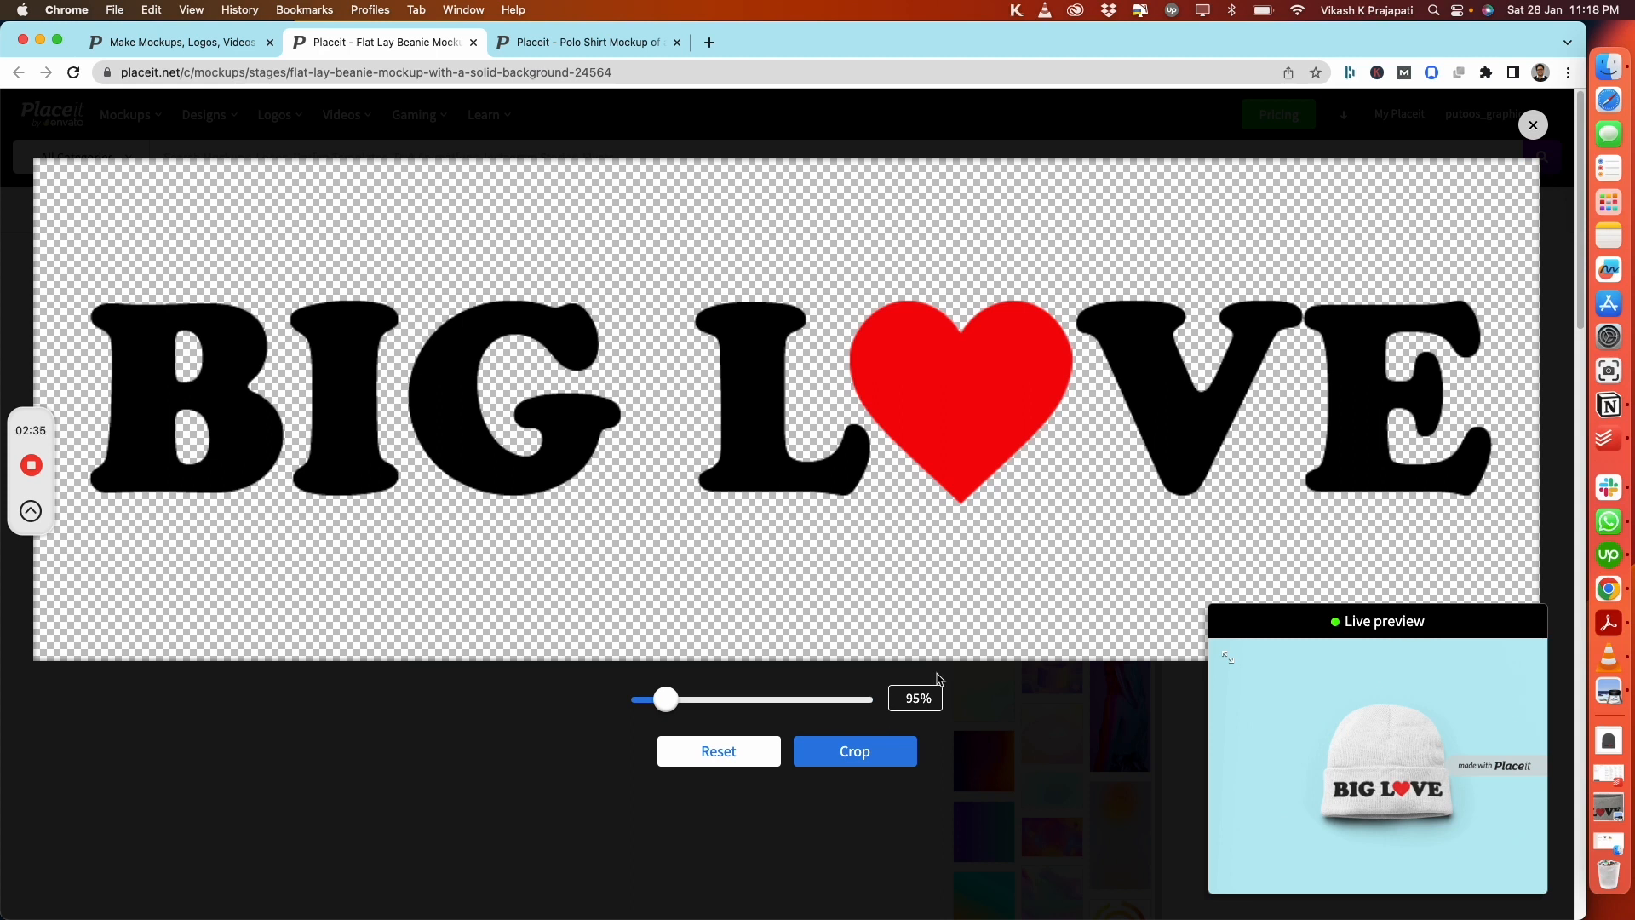
{"action": "left_click", "coordinate": [866, 755]}
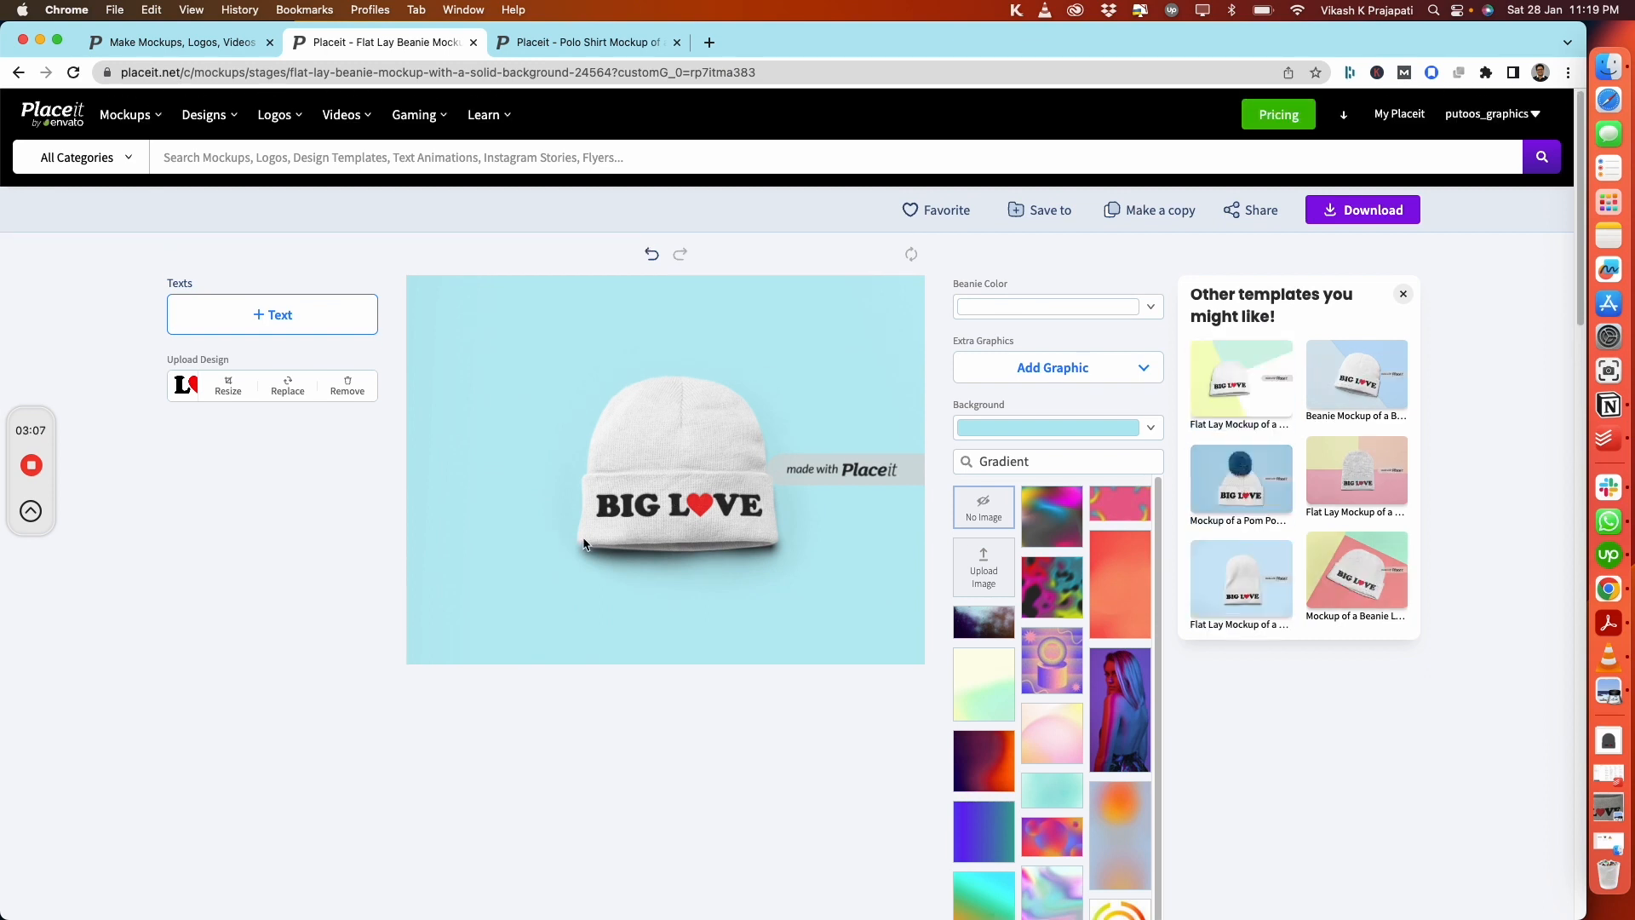
{"action": "left_click", "coordinate": [1378, 213]}
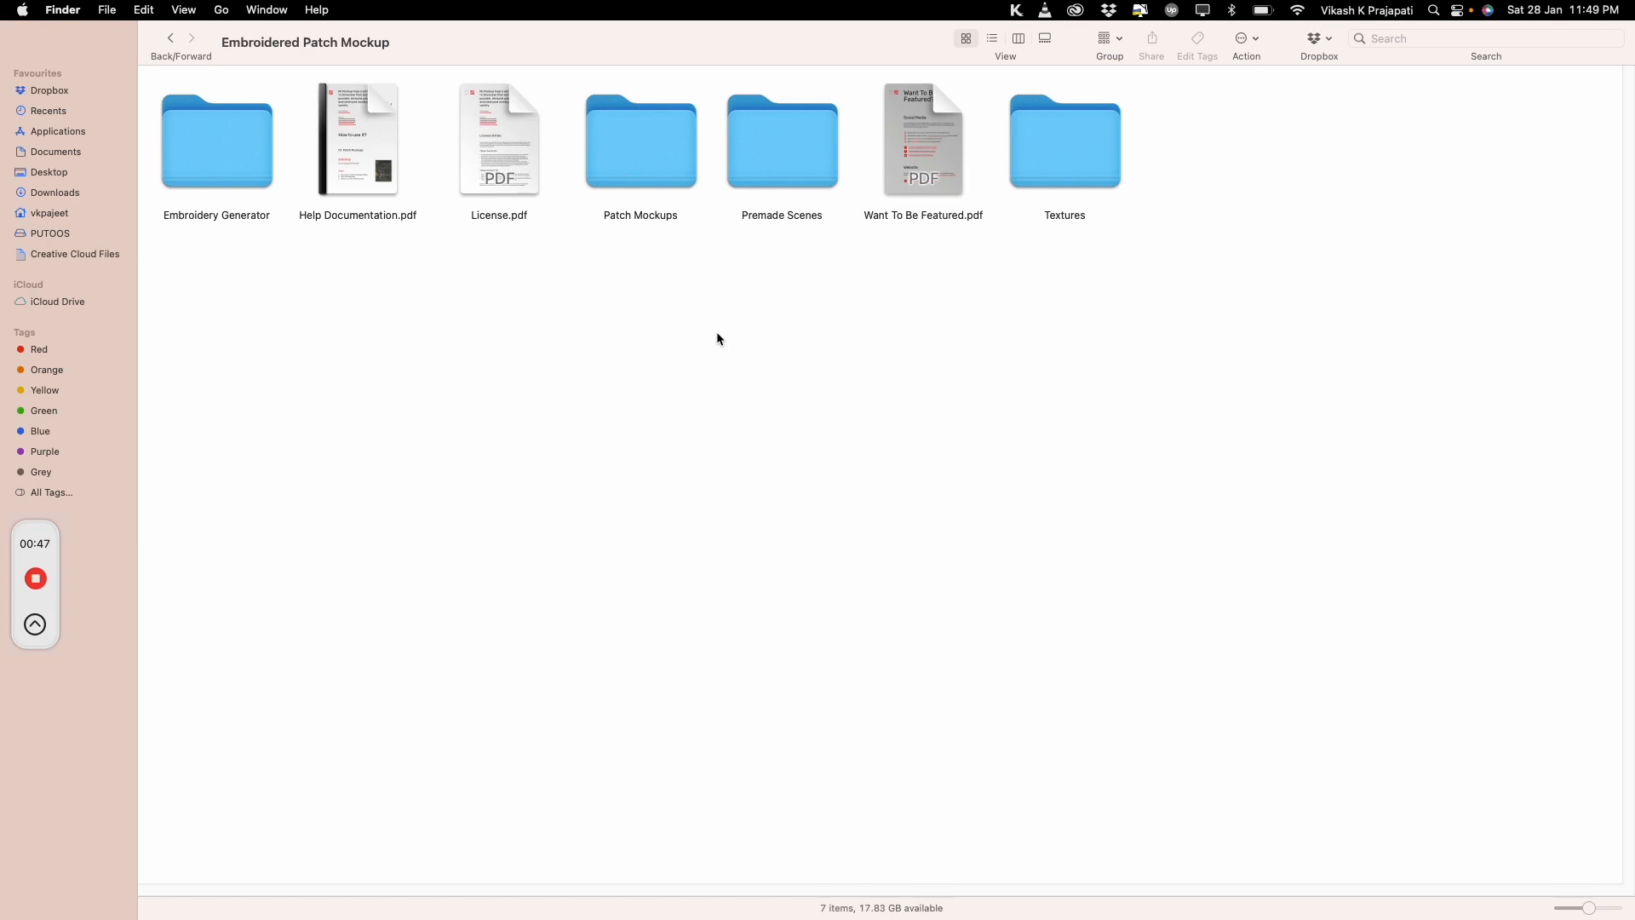
Look over the folders and PDF documents supplied in the Embroidered Patch Mockup folder
{"action": "left_click", "coordinate": [226, 156]}
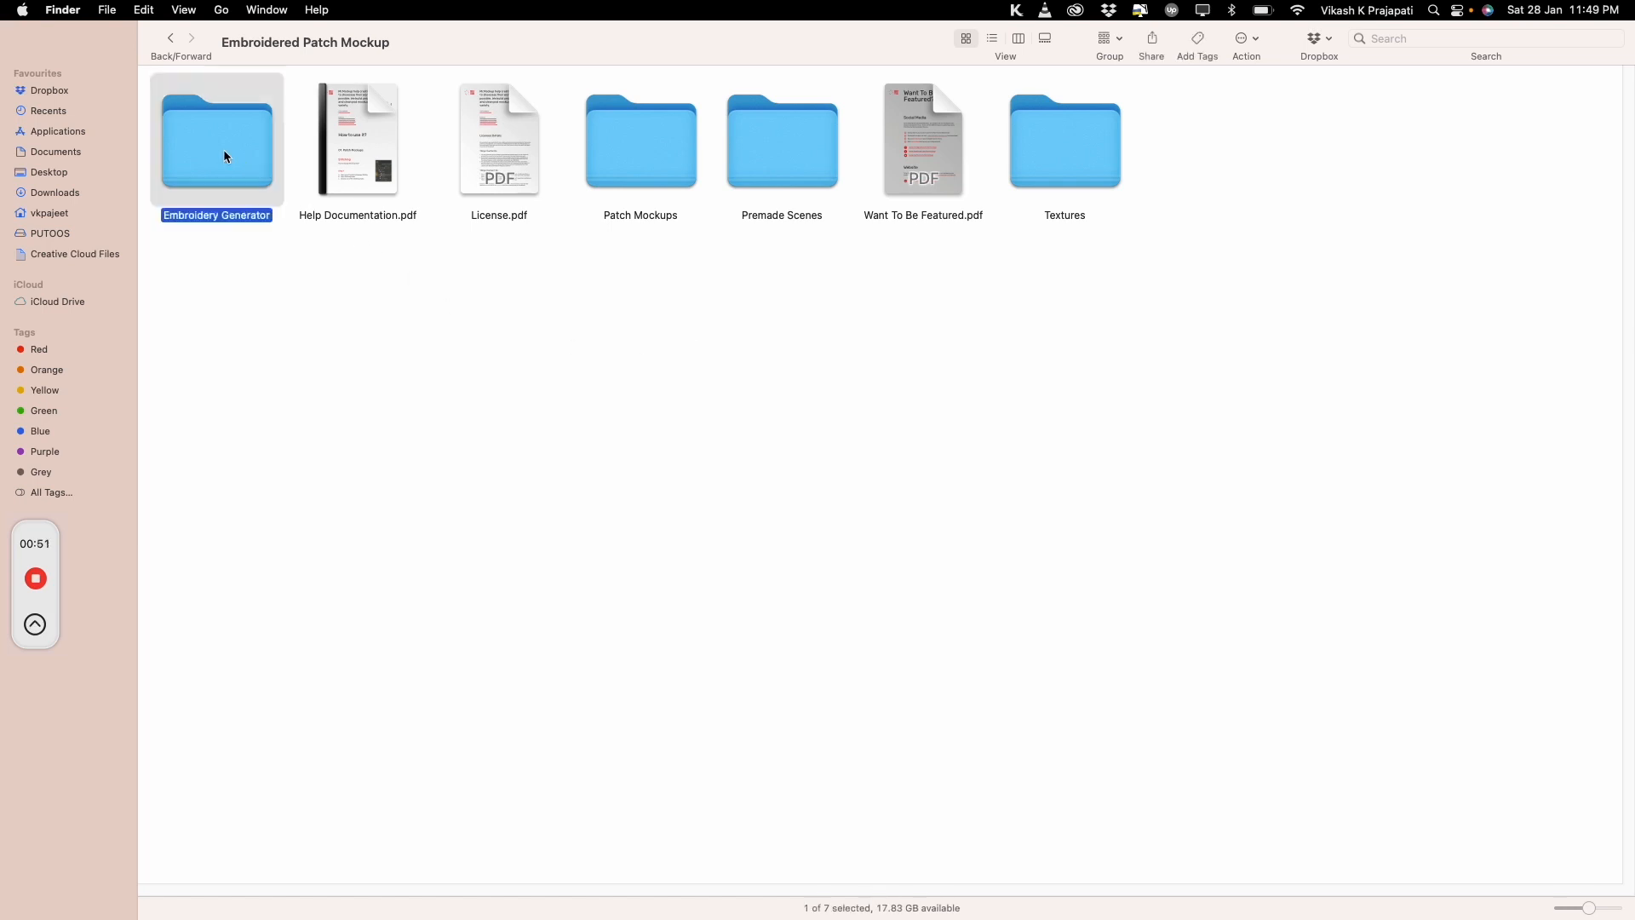
{"action": "left_click", "coordinate": [649, 113]}
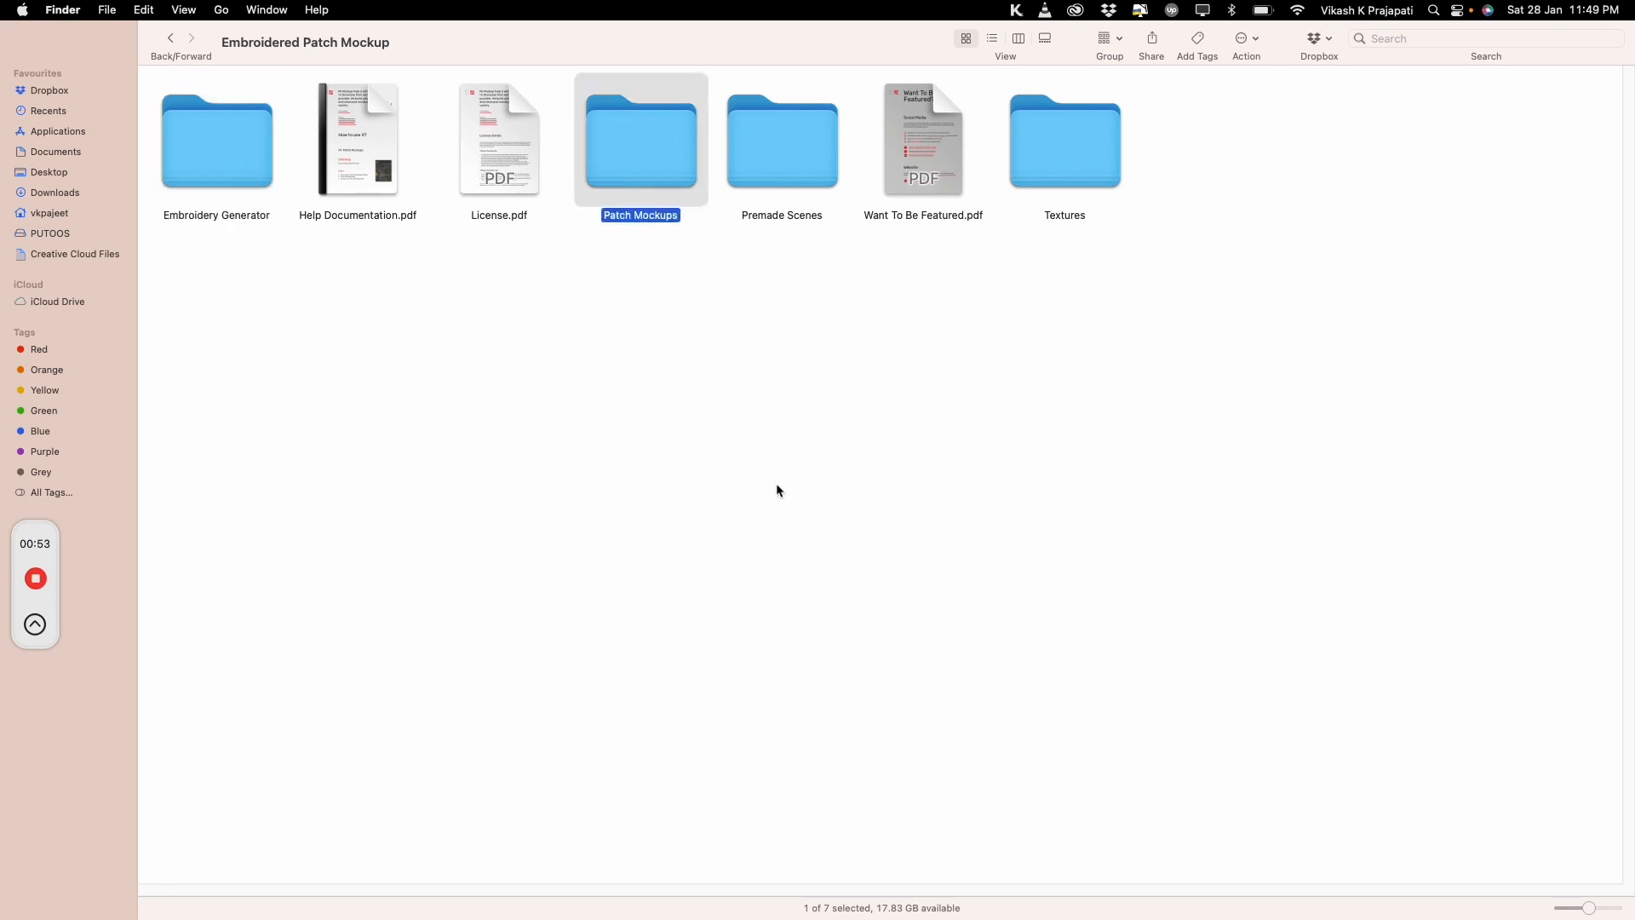
{"action": "left_click", "coordinate": [769, 194]}
{"action": "left_click", "coordinate": [1088, 153]}
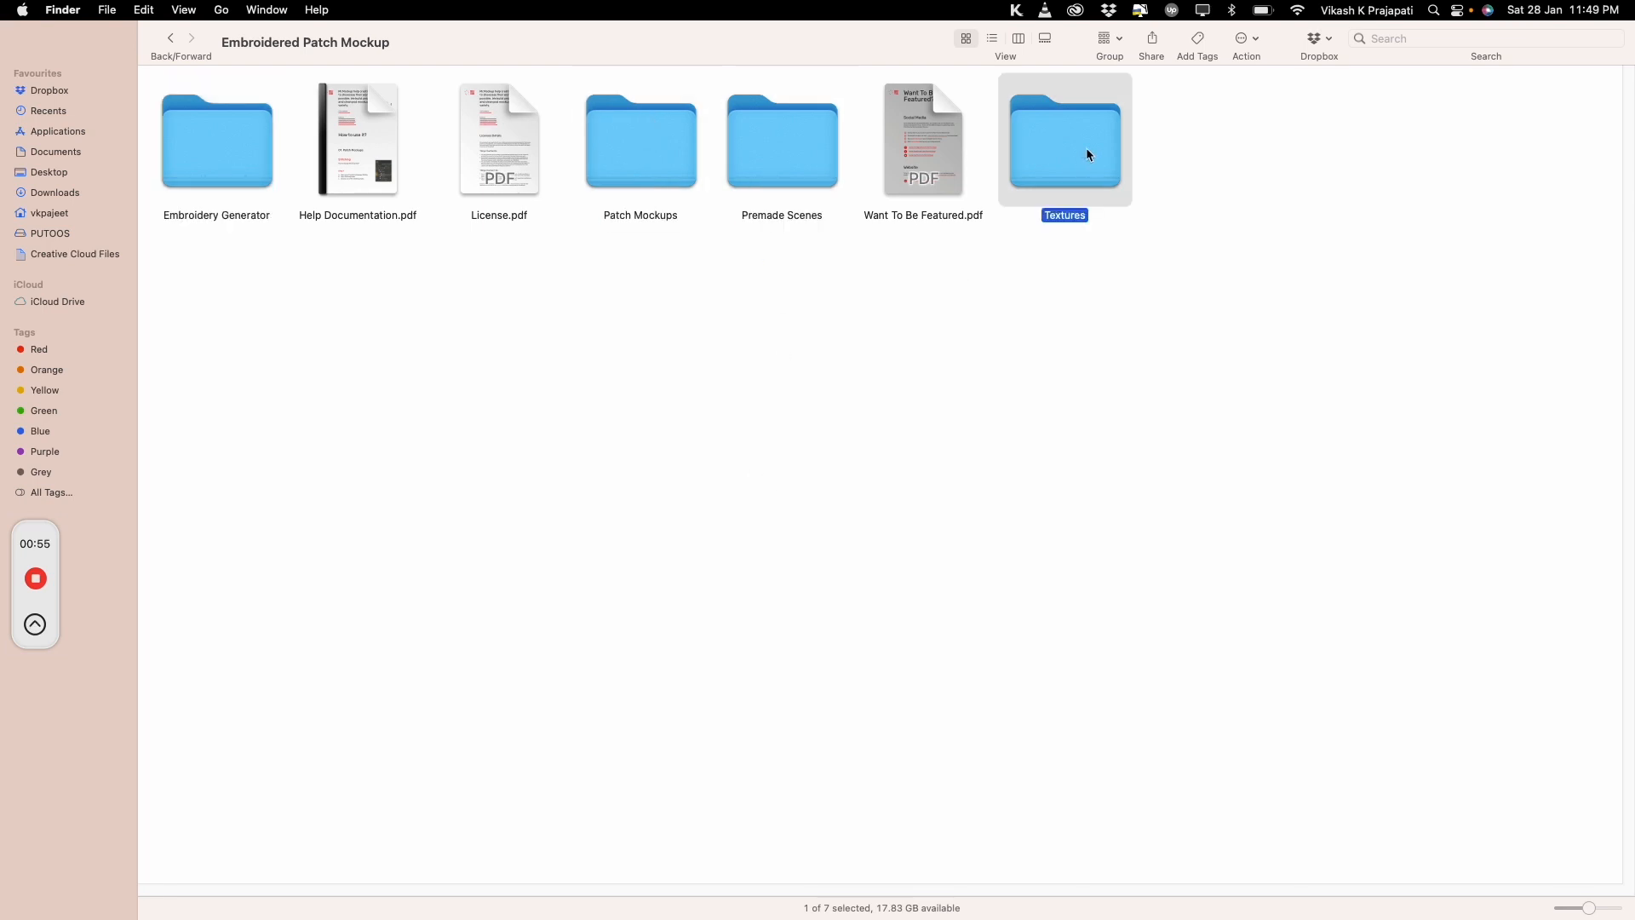
{"action": "left_click", "coordinate": [933, 151]}
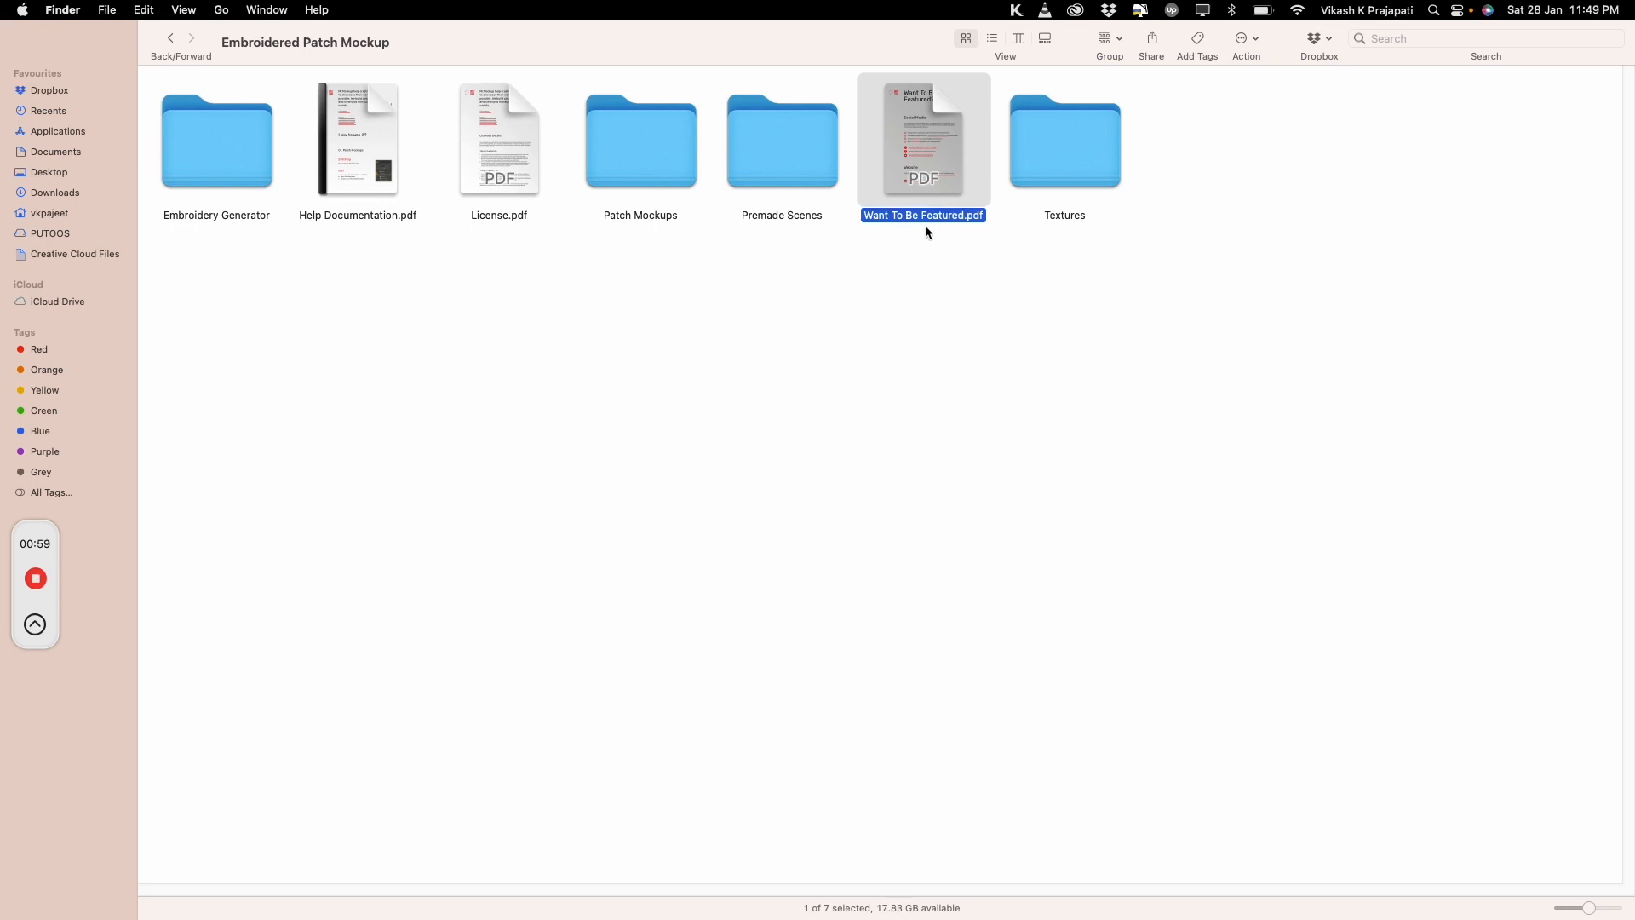
{"action": "left_click", "coordinate": [514, 145]}
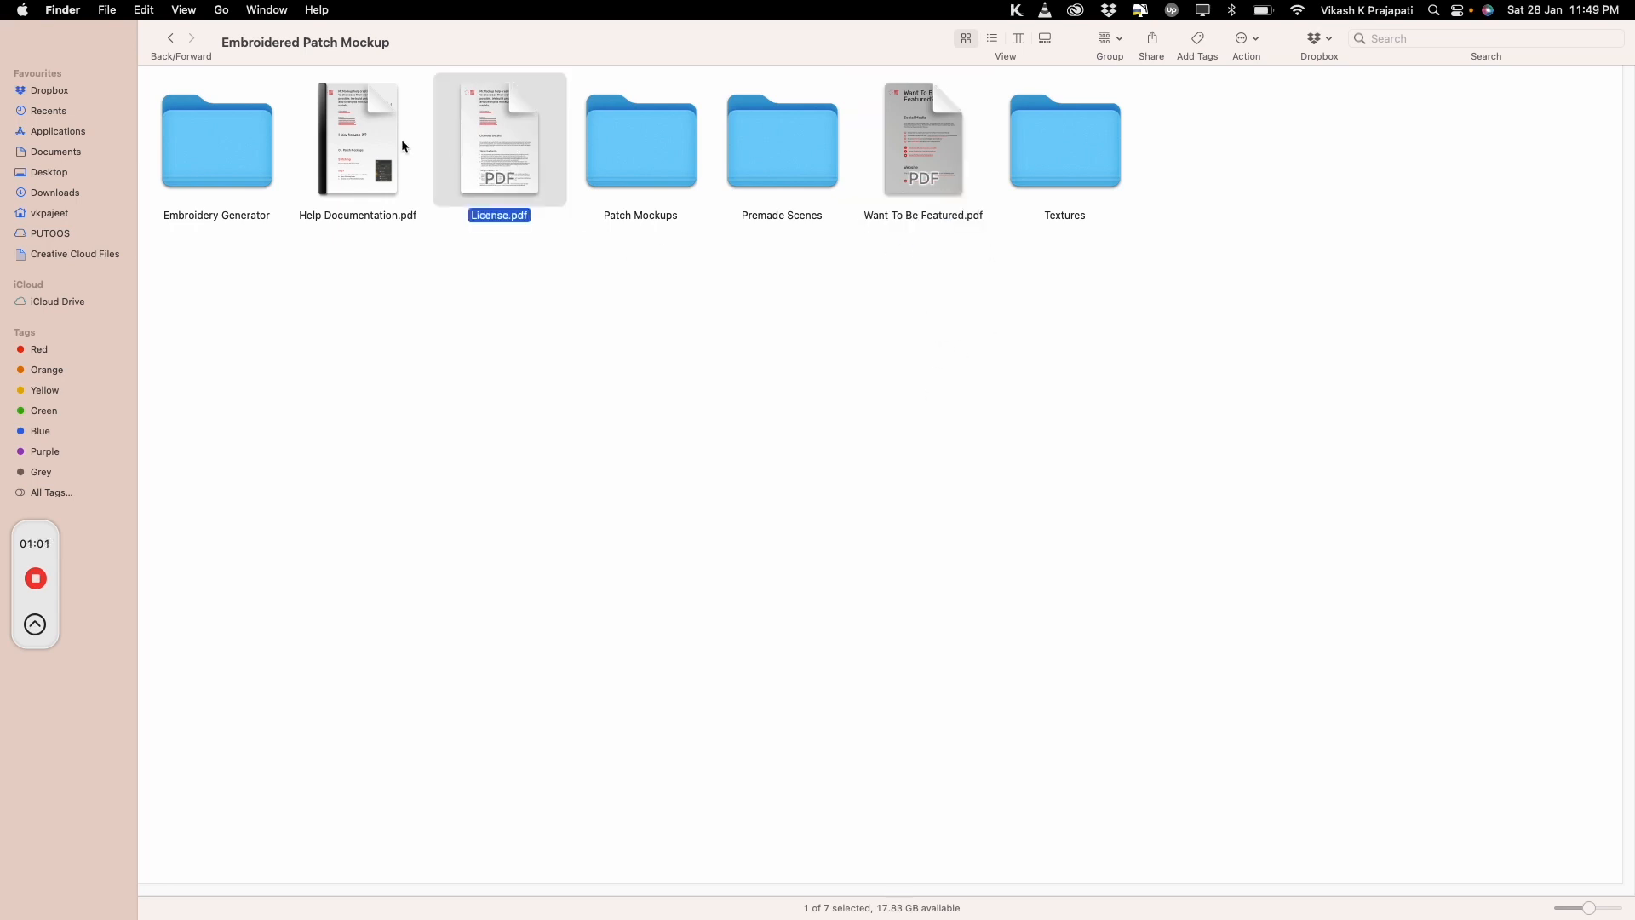
{"action": "left_click", "coordinate": [361, 135]}
{"action": "left_click", "coordinate": [371, 279]}
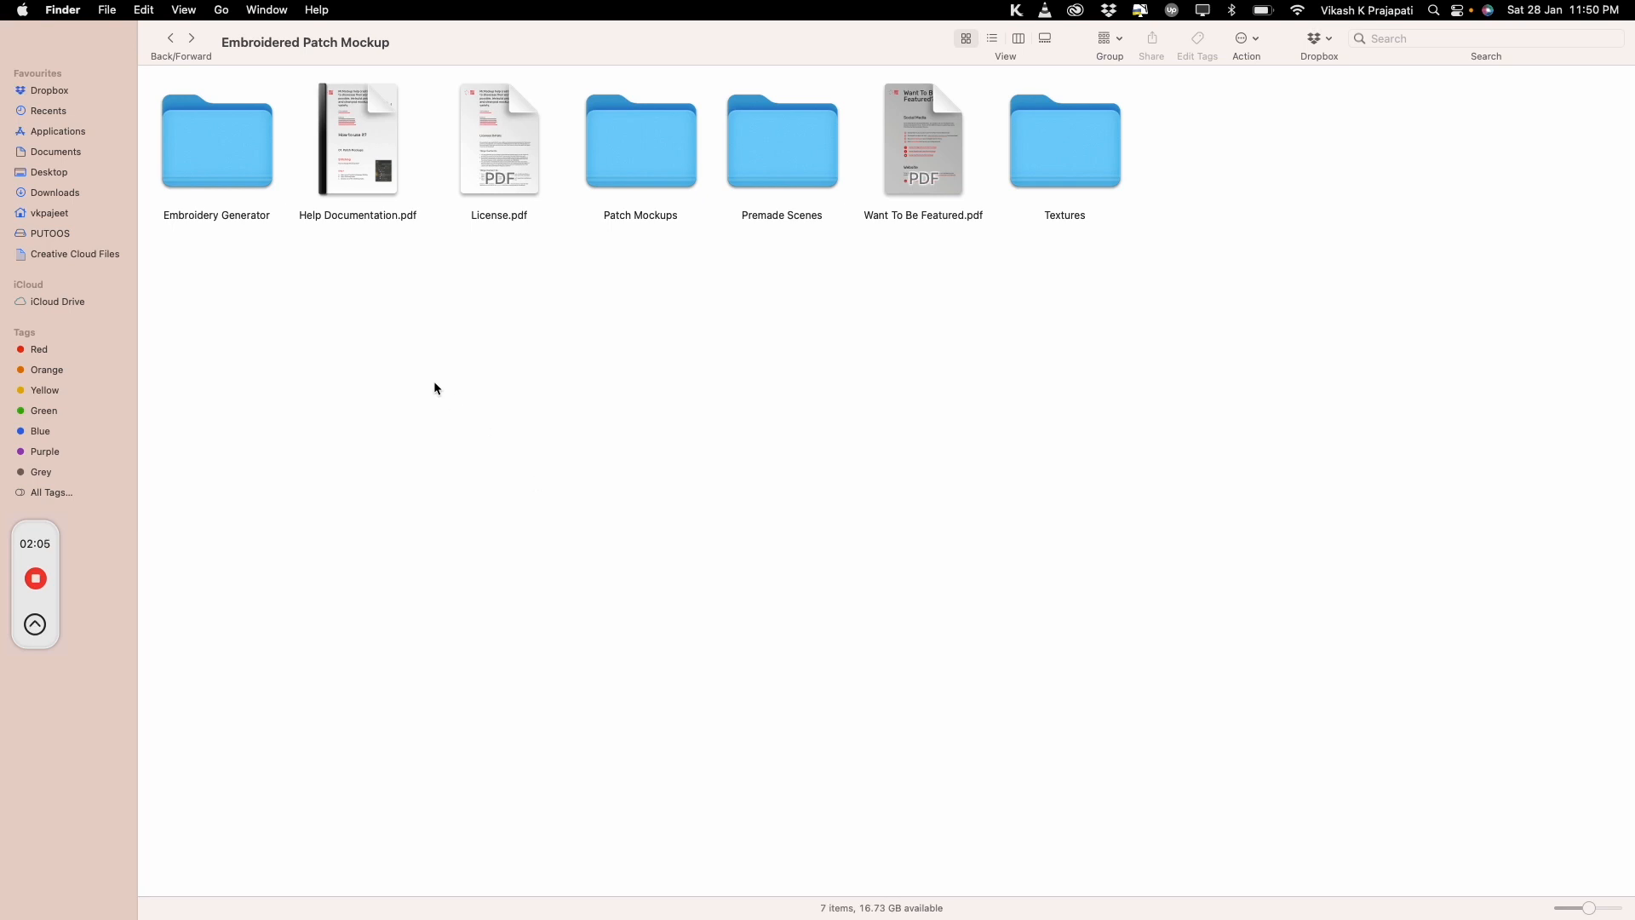
Open Embroidery-Generator.psd from the Embroidery Generator folder
{"action": "double_click", "coordinate": [202, 160]}
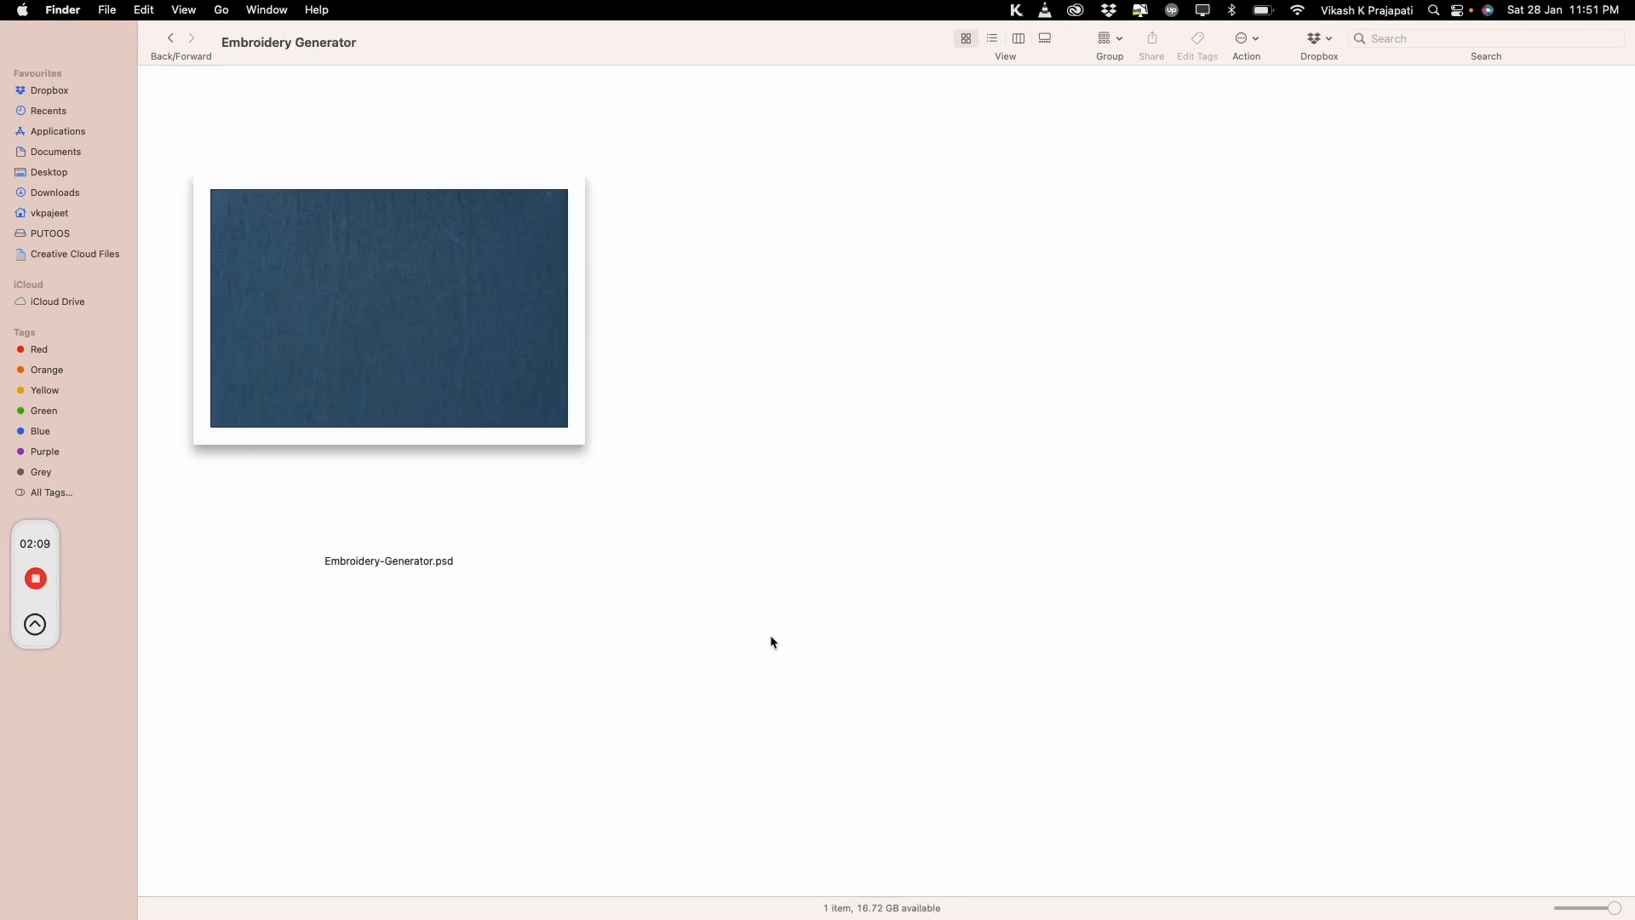
{"action": "left_click", "coordinate": [383, 289]}
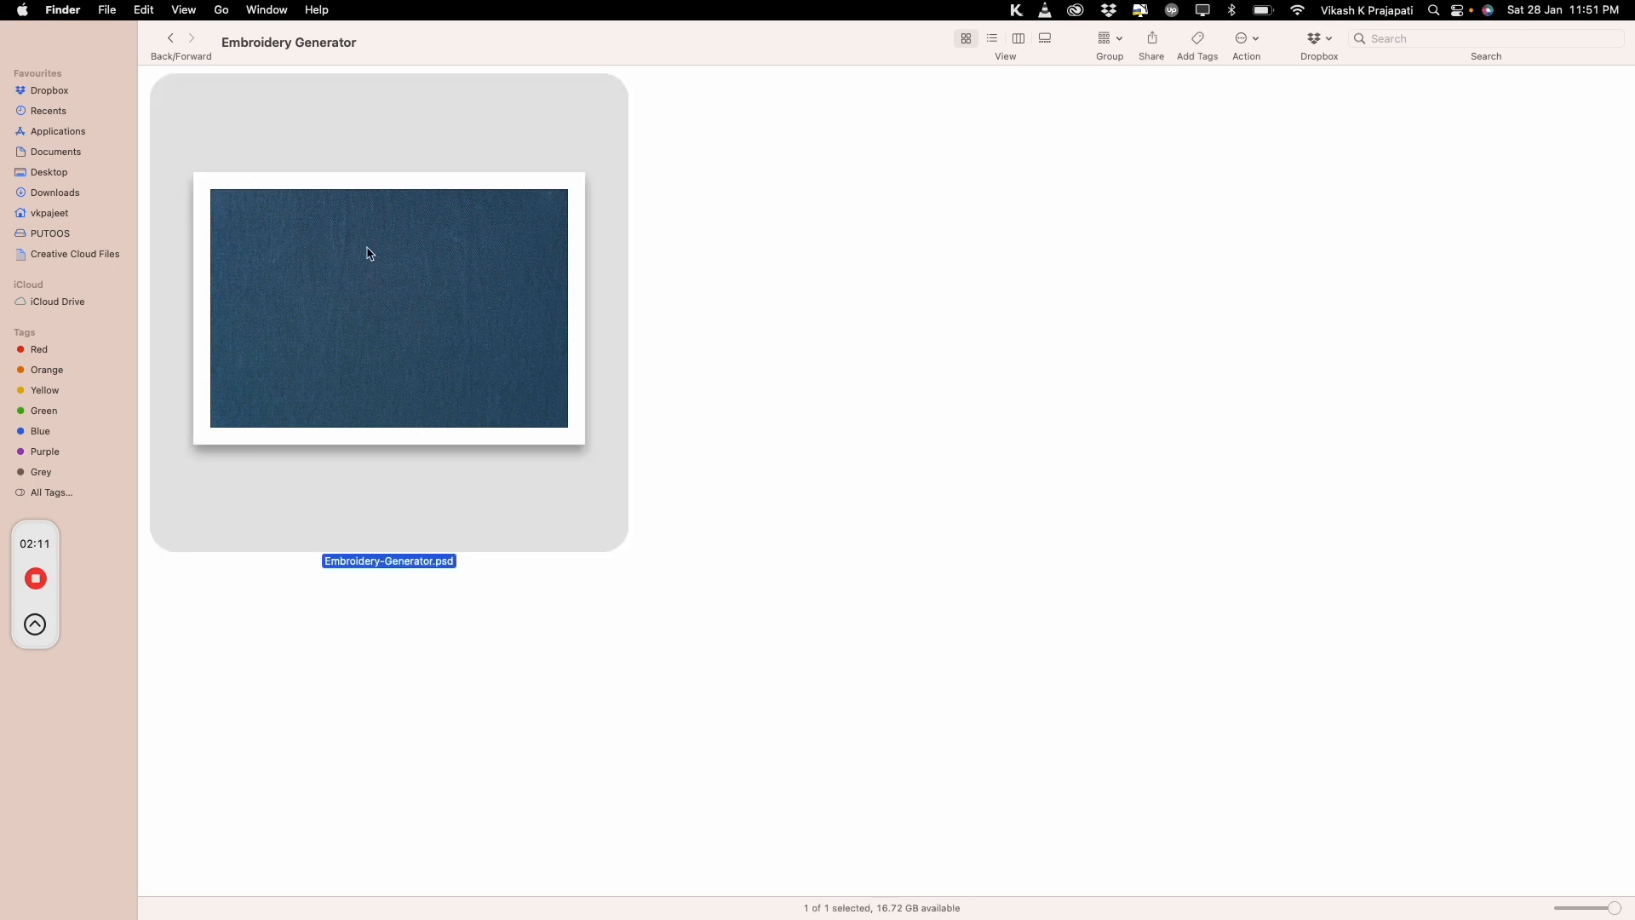
{"action": "right_click", "coordinate": [368, 247]}
{"action": "left_click", "coordinate": [451, 253]}
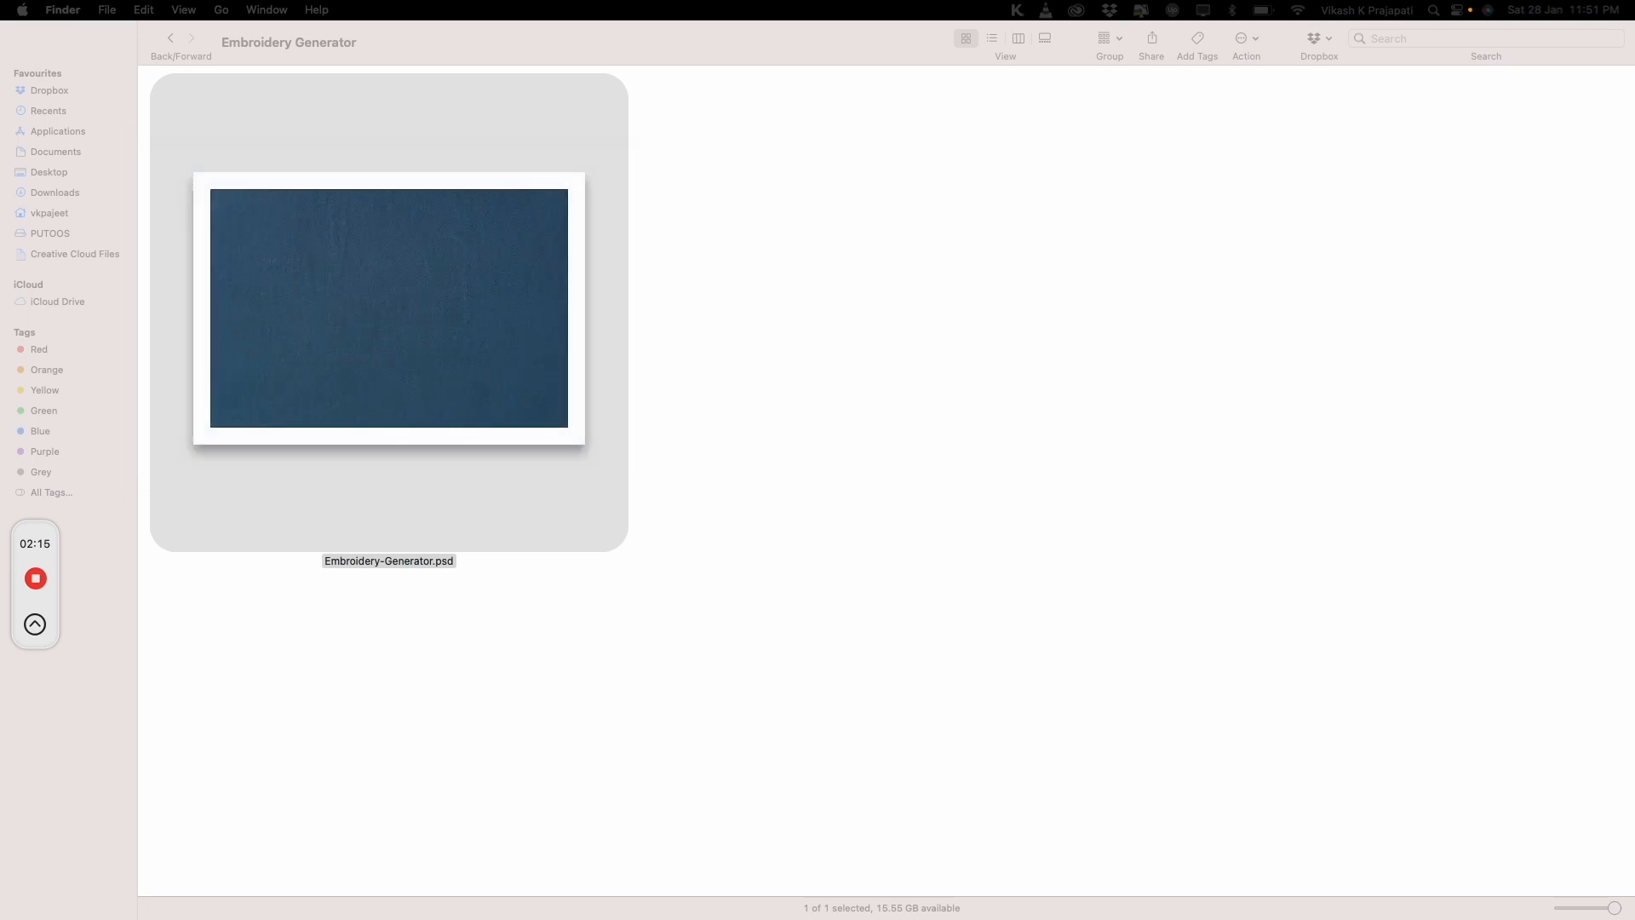
{"action": "left_click", "coordinate": [120, 59]}
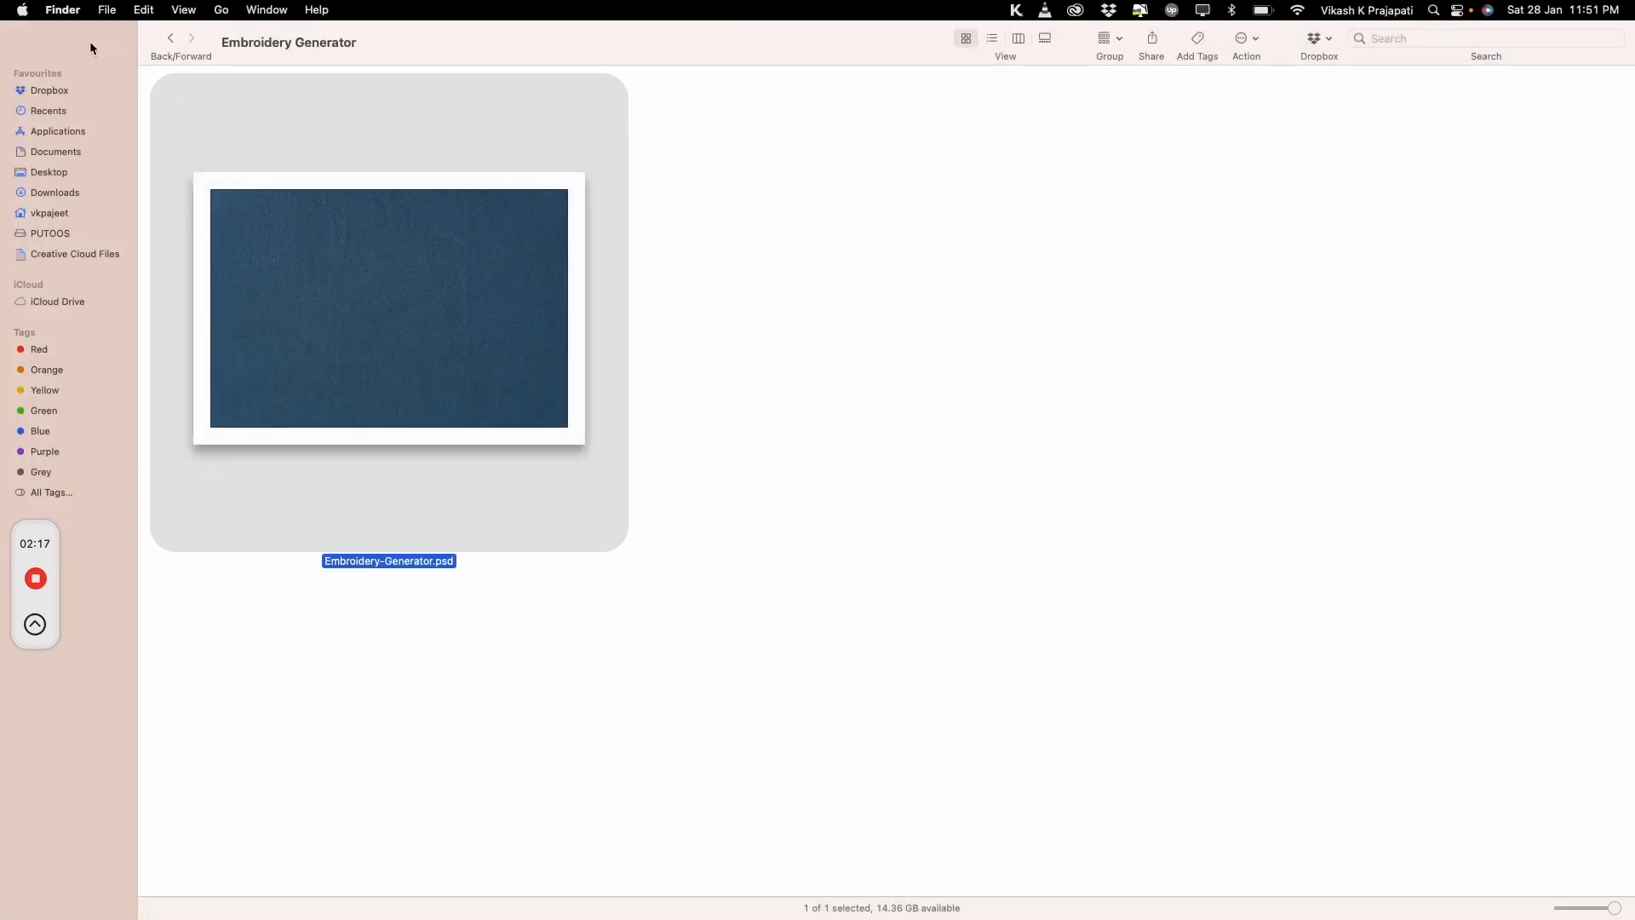
Expand the Embroidery Generator group and look over its design, Flat, Bold and Style v1 to v6 subgroups and the BG group
{"action": "left_click", "coordinate": [57, 43]}
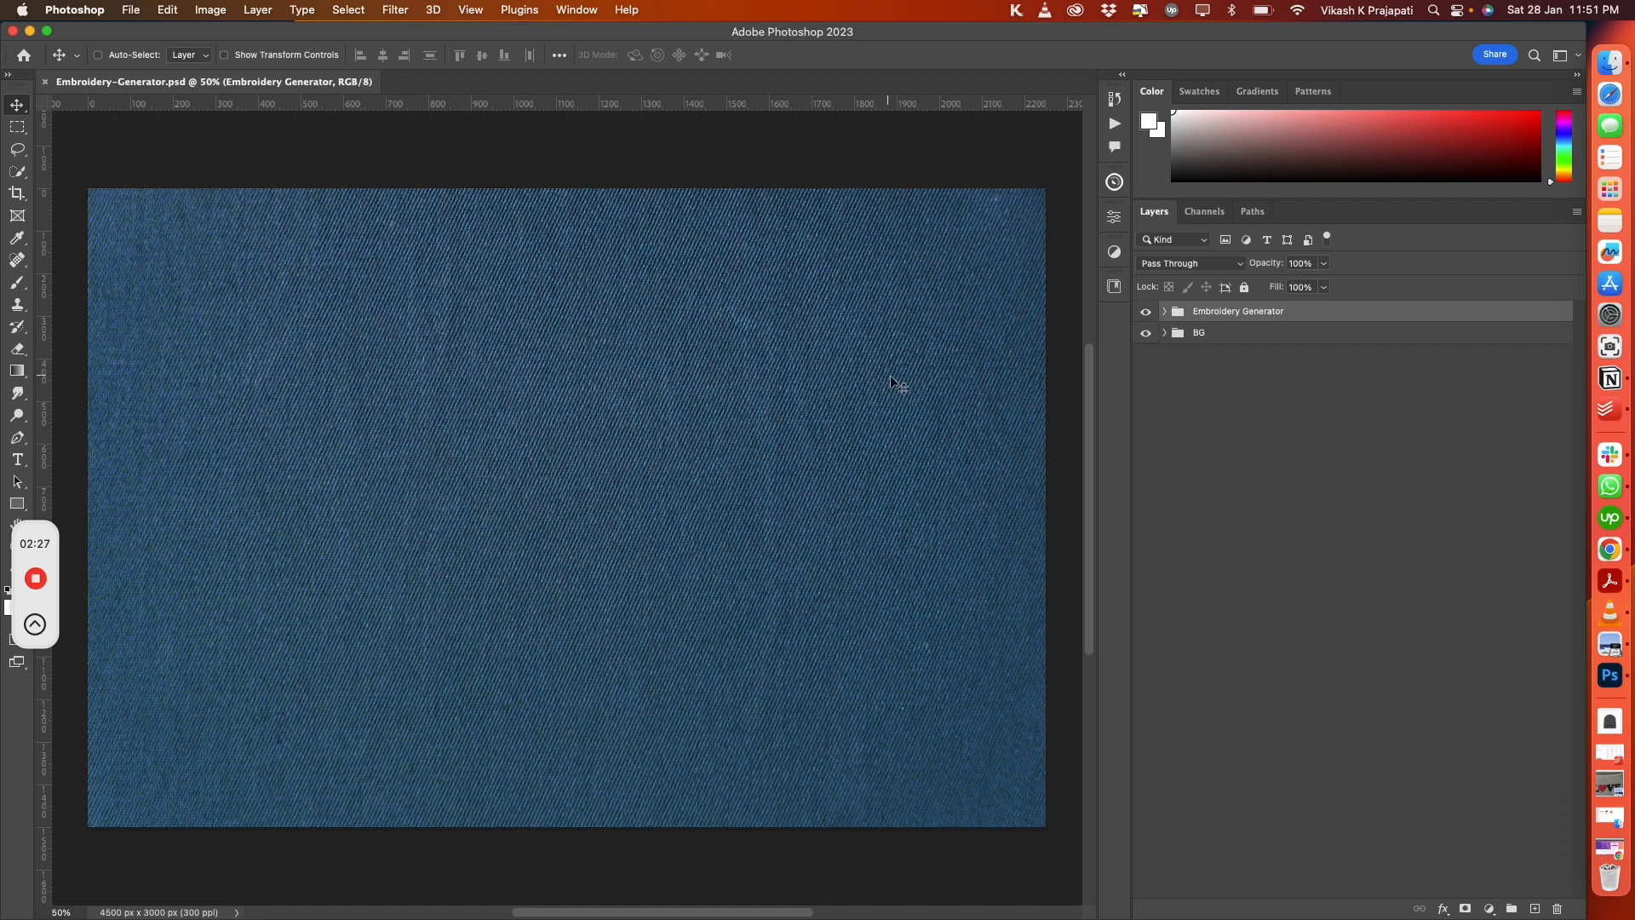
{"action": "left_click", "coordinate": [1164, 312]}
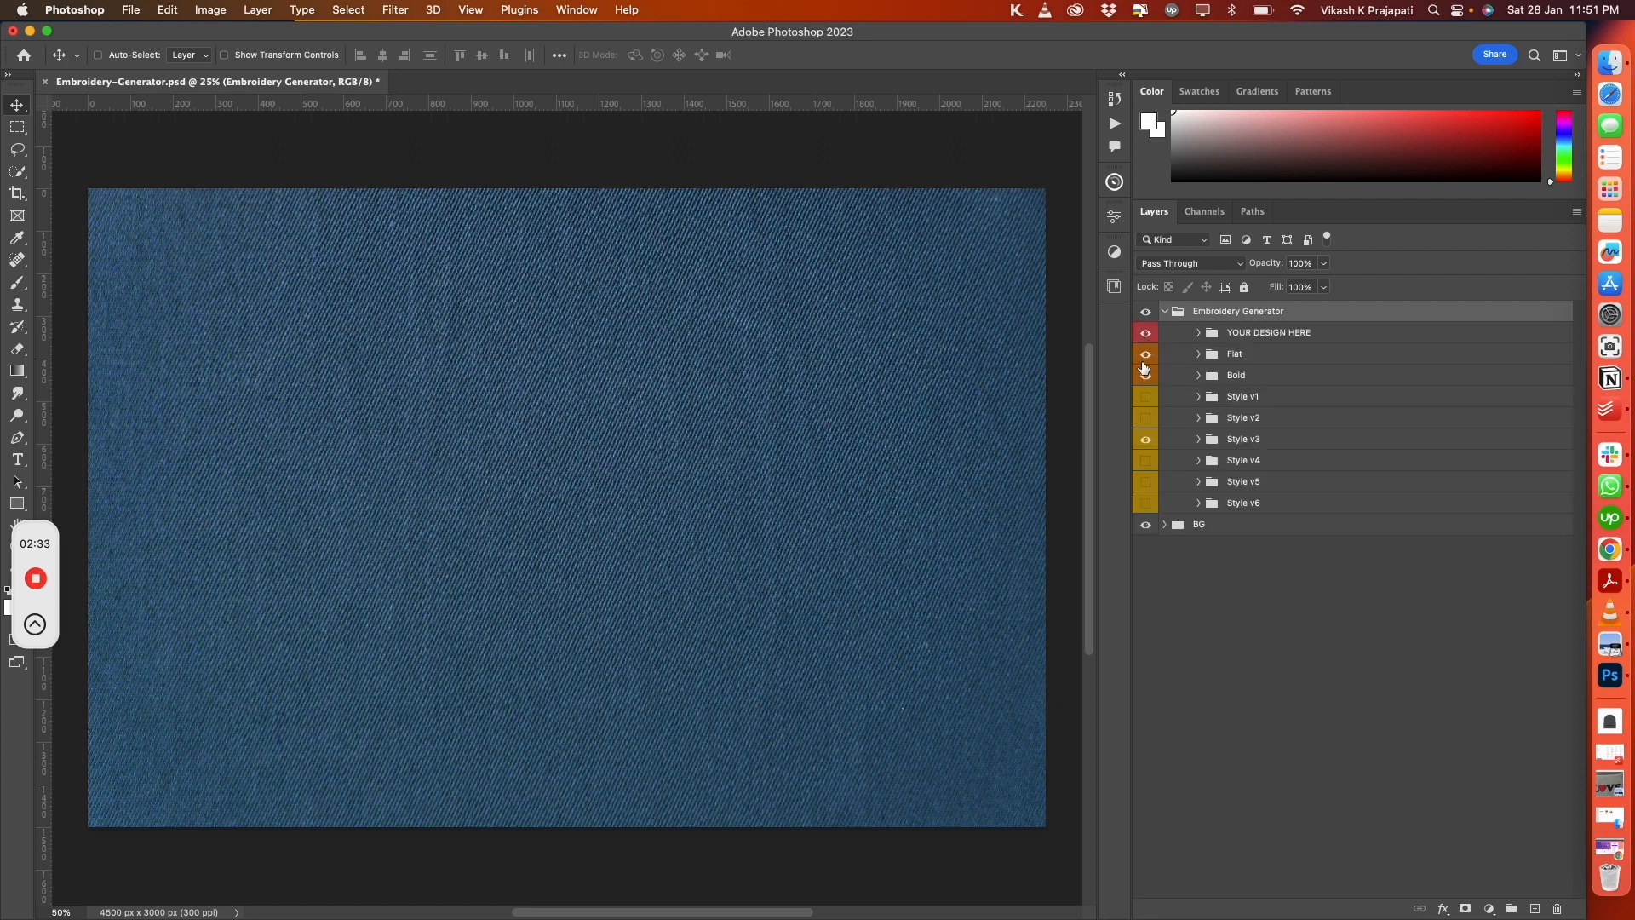
{"action": "left_click", "coordinate": [1234, 338]}
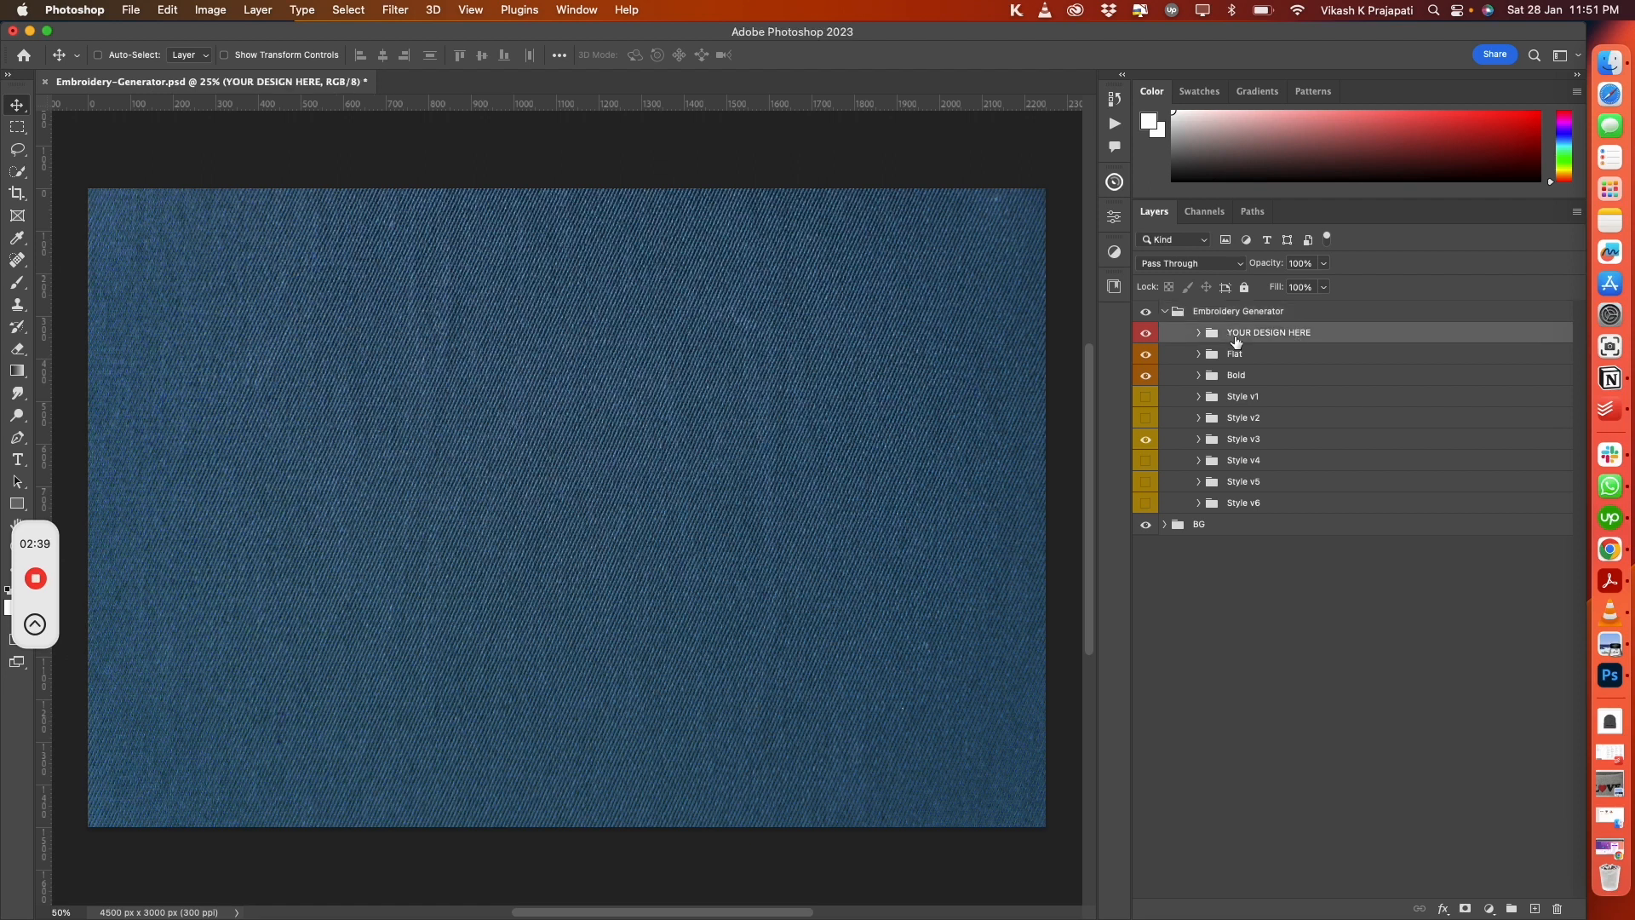
{"action": "left_click", "coordinate": [1275, 358]}
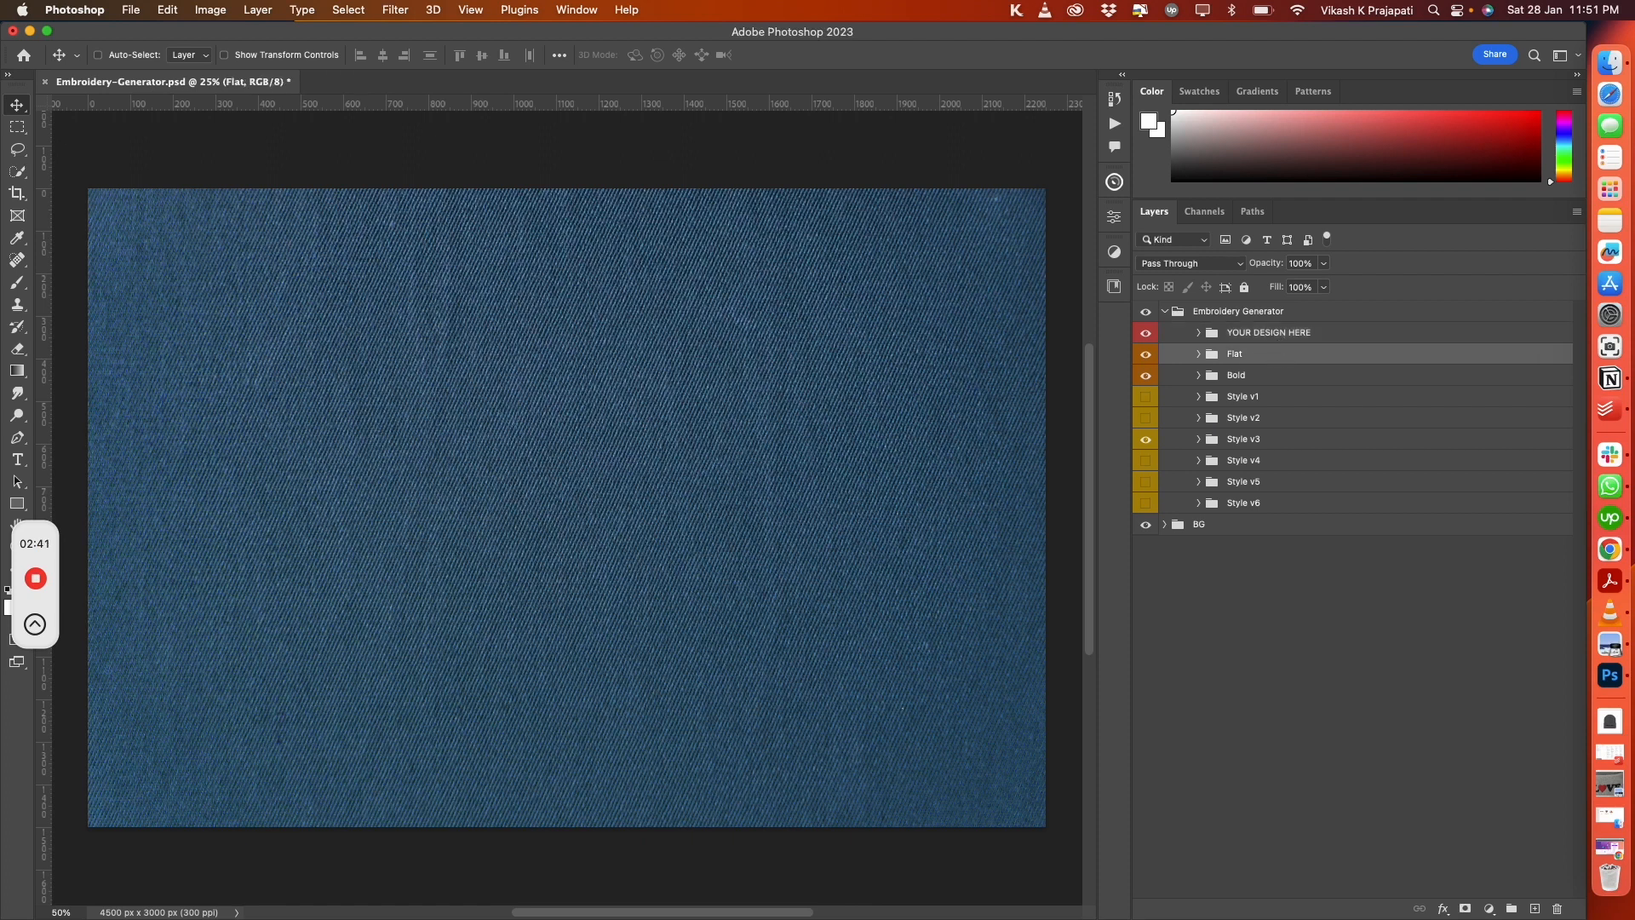
{"action": "left_click", "coordinate": [1279, 379]}
{"action": "left_click", "coordinate": [1286, 406]}
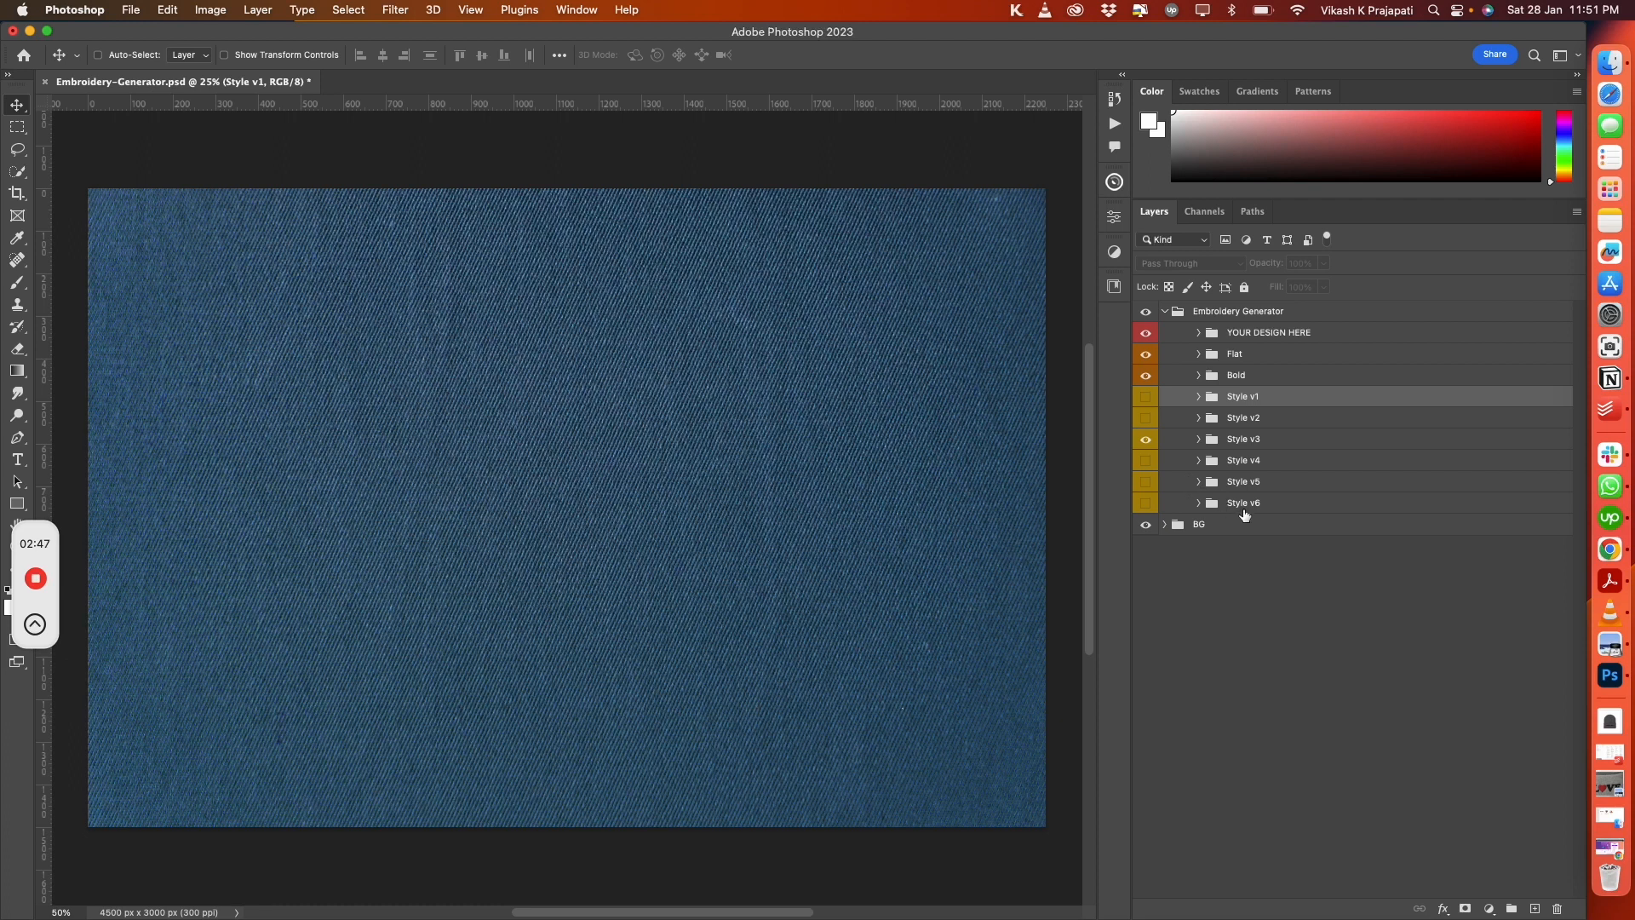
{"action": "left_click", "coordinate": [1146, 525]}
{"action": "left_click", "coordinate": [1145, 525]}
{"action": "left_click", "coordinate": [1165, 526]}
{"action": "left_click", "coordinate": [1165, 525]}
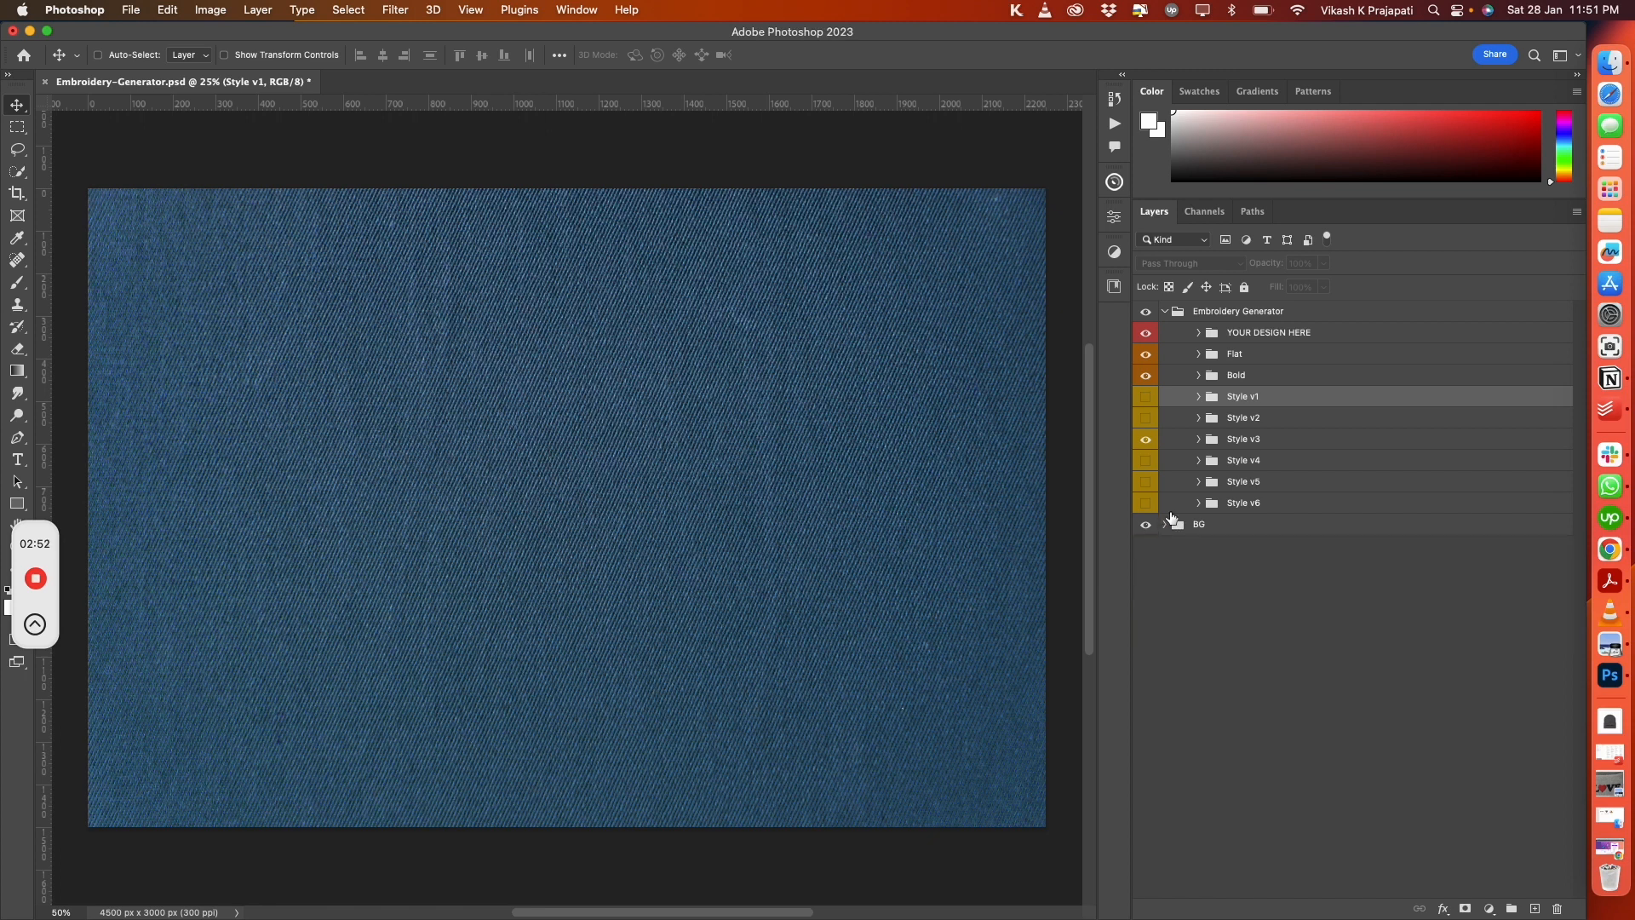
Expand the YOUR DESIGN HERE group and look over its Color 1, Color 2, Color 3 and Color 4 smart objects
{"action": "left_click", "coordinate": [1264, 337]}
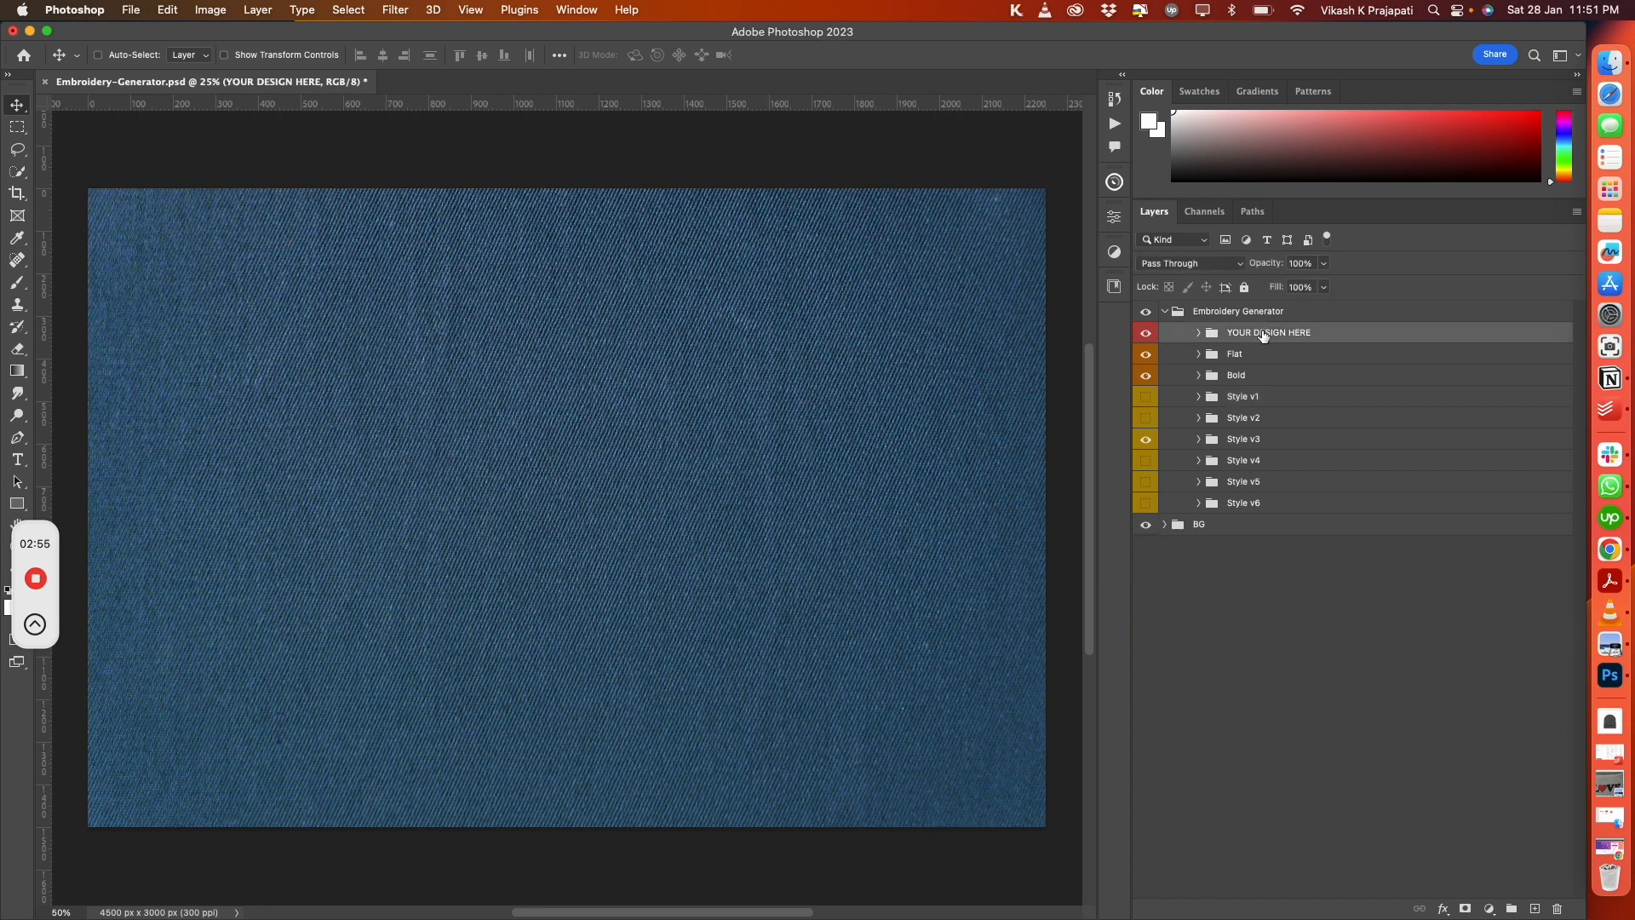
{"action": "left_click", "coordinate": [1199, 334]}
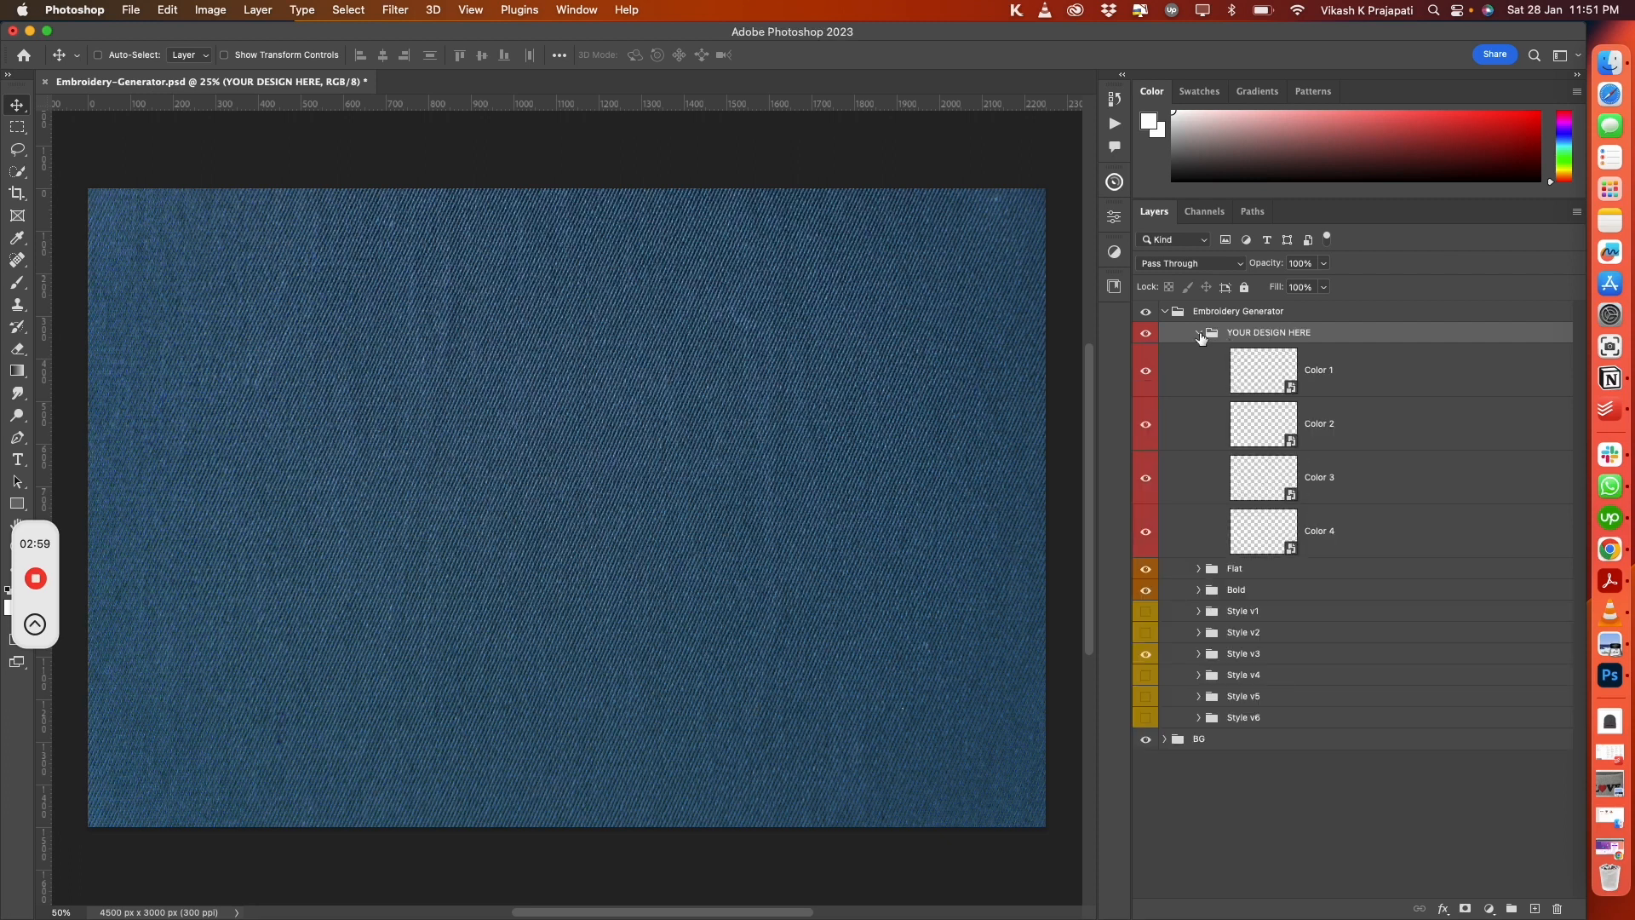
{"action": "left_click", "coordinate": [1309, 372]}
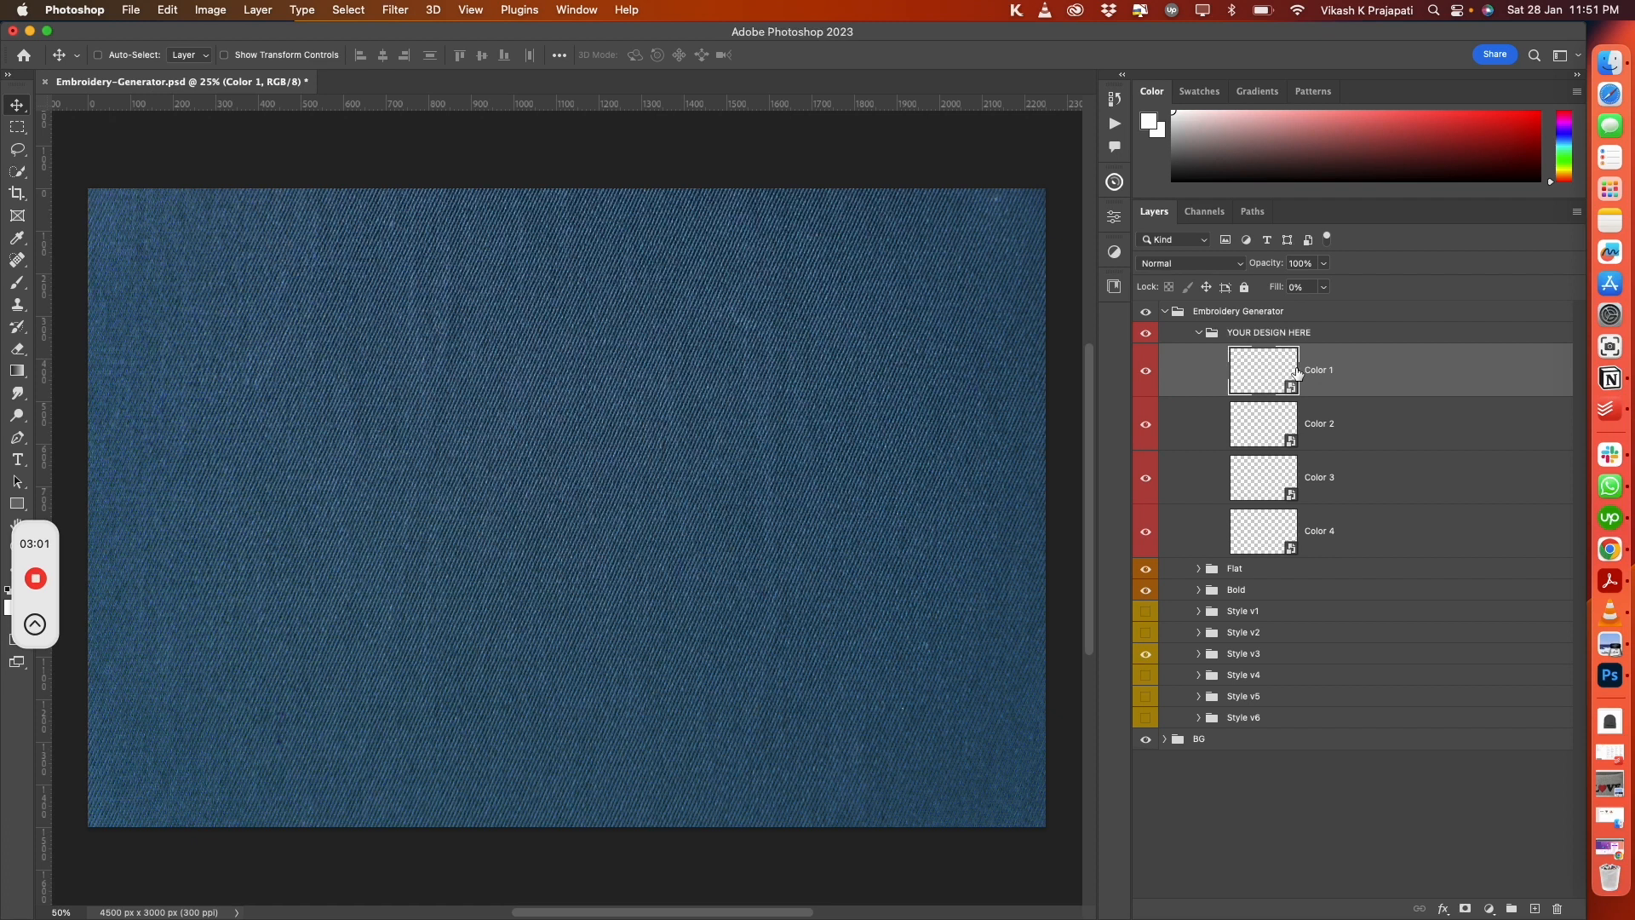
{"action": "left_click", "coordinate": [1305, 432]}
{"action": "left_click", "coordinate": [1326, 477]}
{"action": "left_click", "coordinate": [1345, 528]}
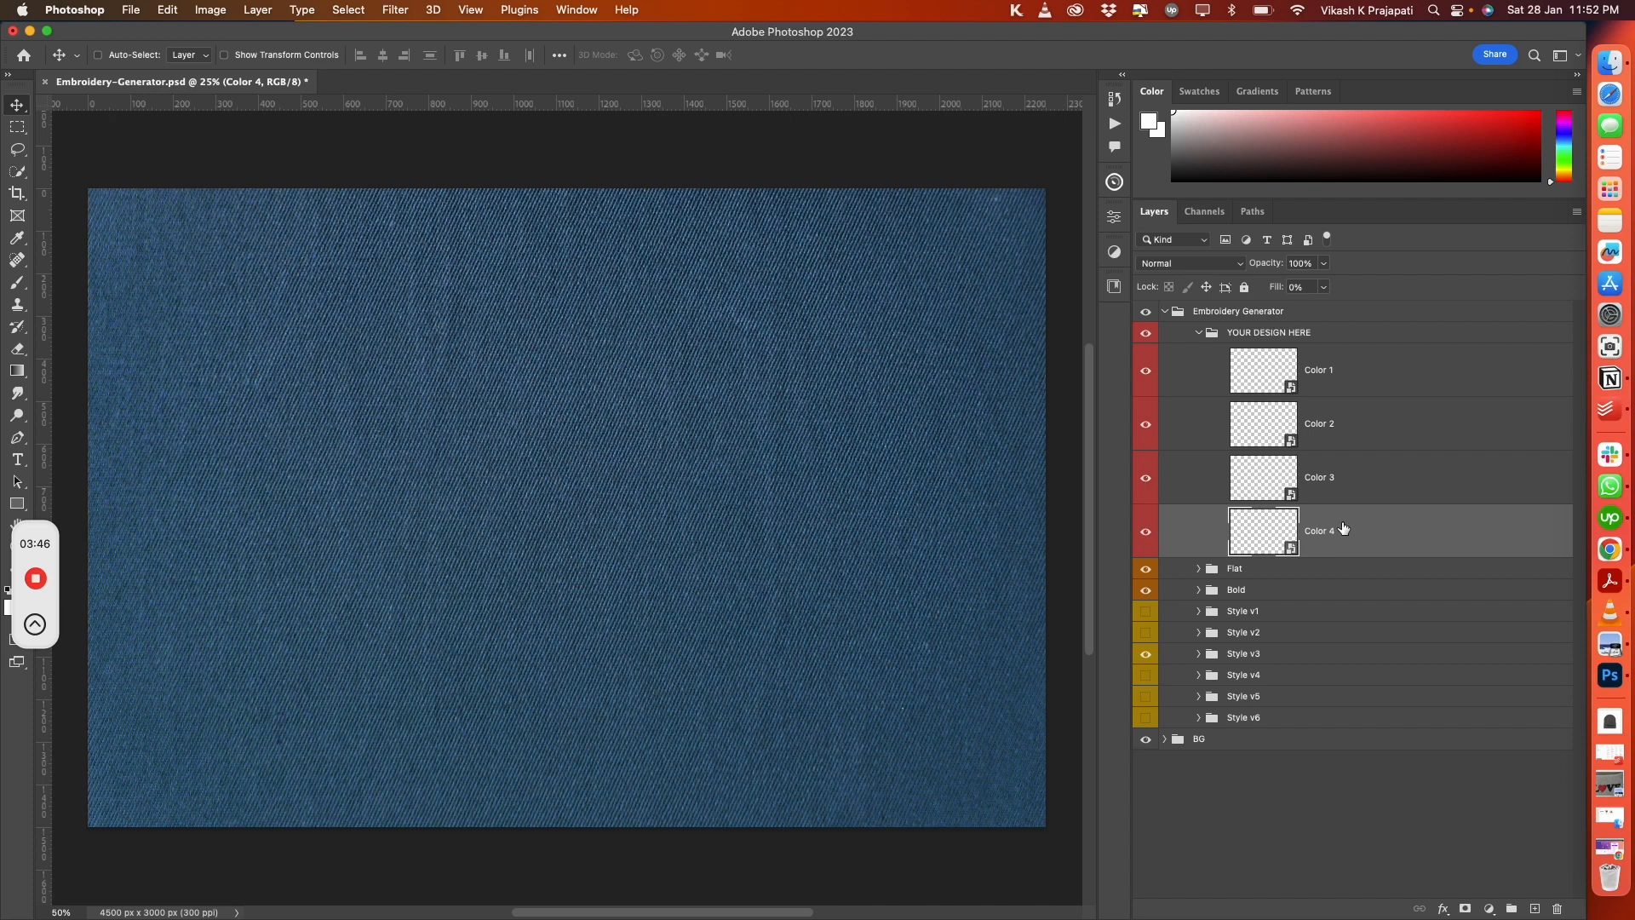
Open the Color 1 smart object's contents and find Camping Stickers_Vol1-07-01.png in the Designs folder in Finder
{"action": "double_click", "coordinate": [1295, 391]}
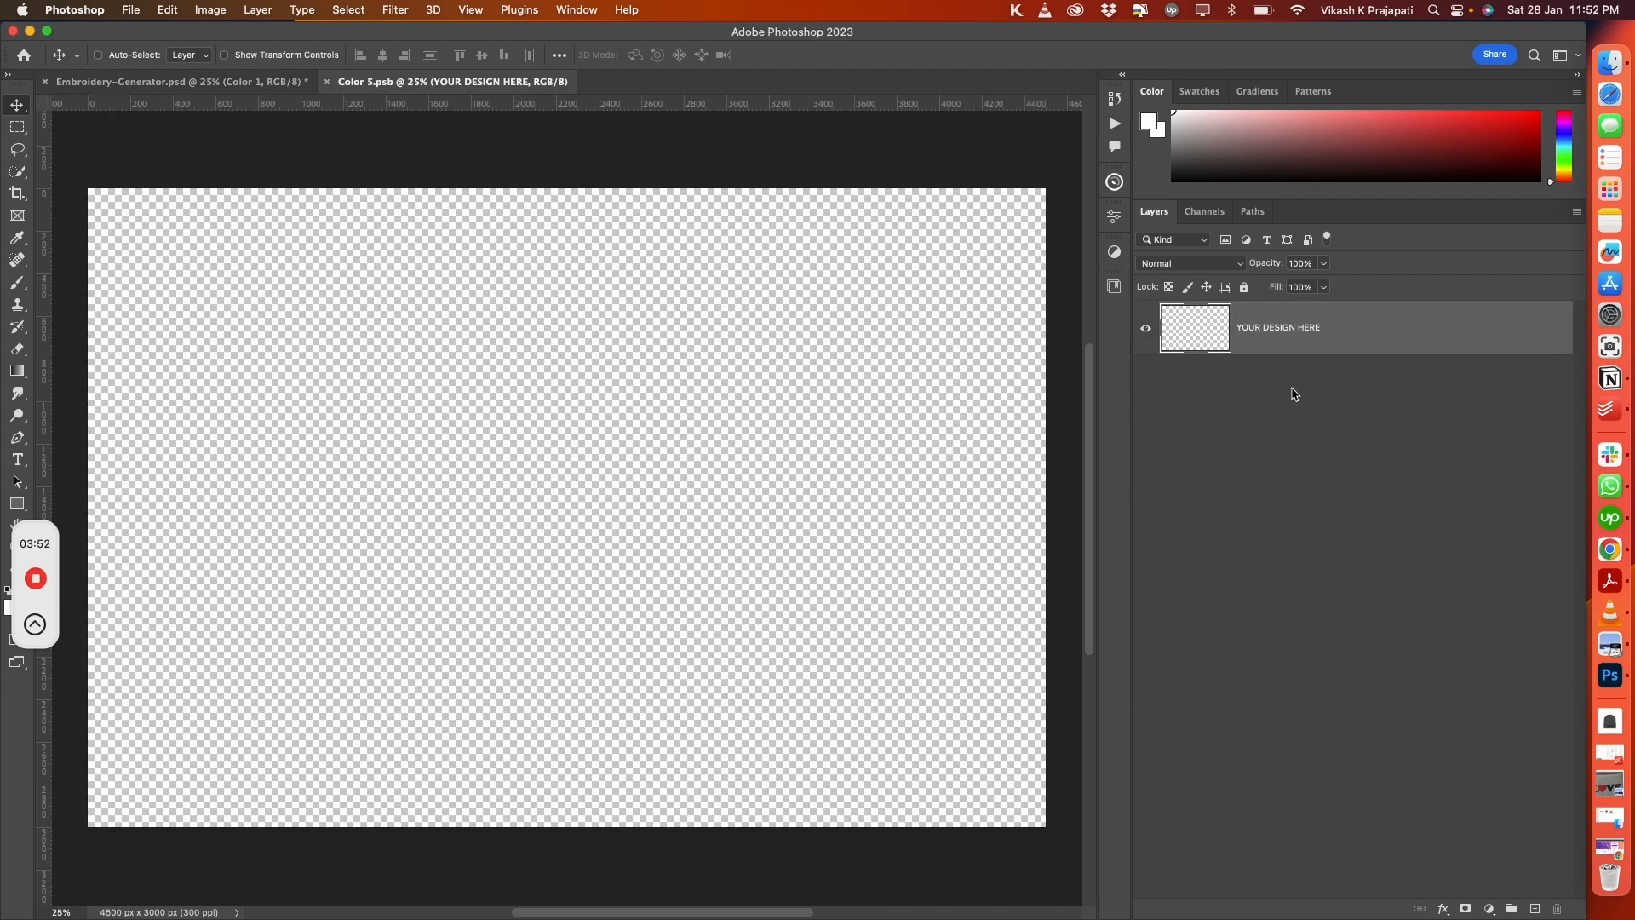
{"action": "key", "text": "ctrl+Up"}
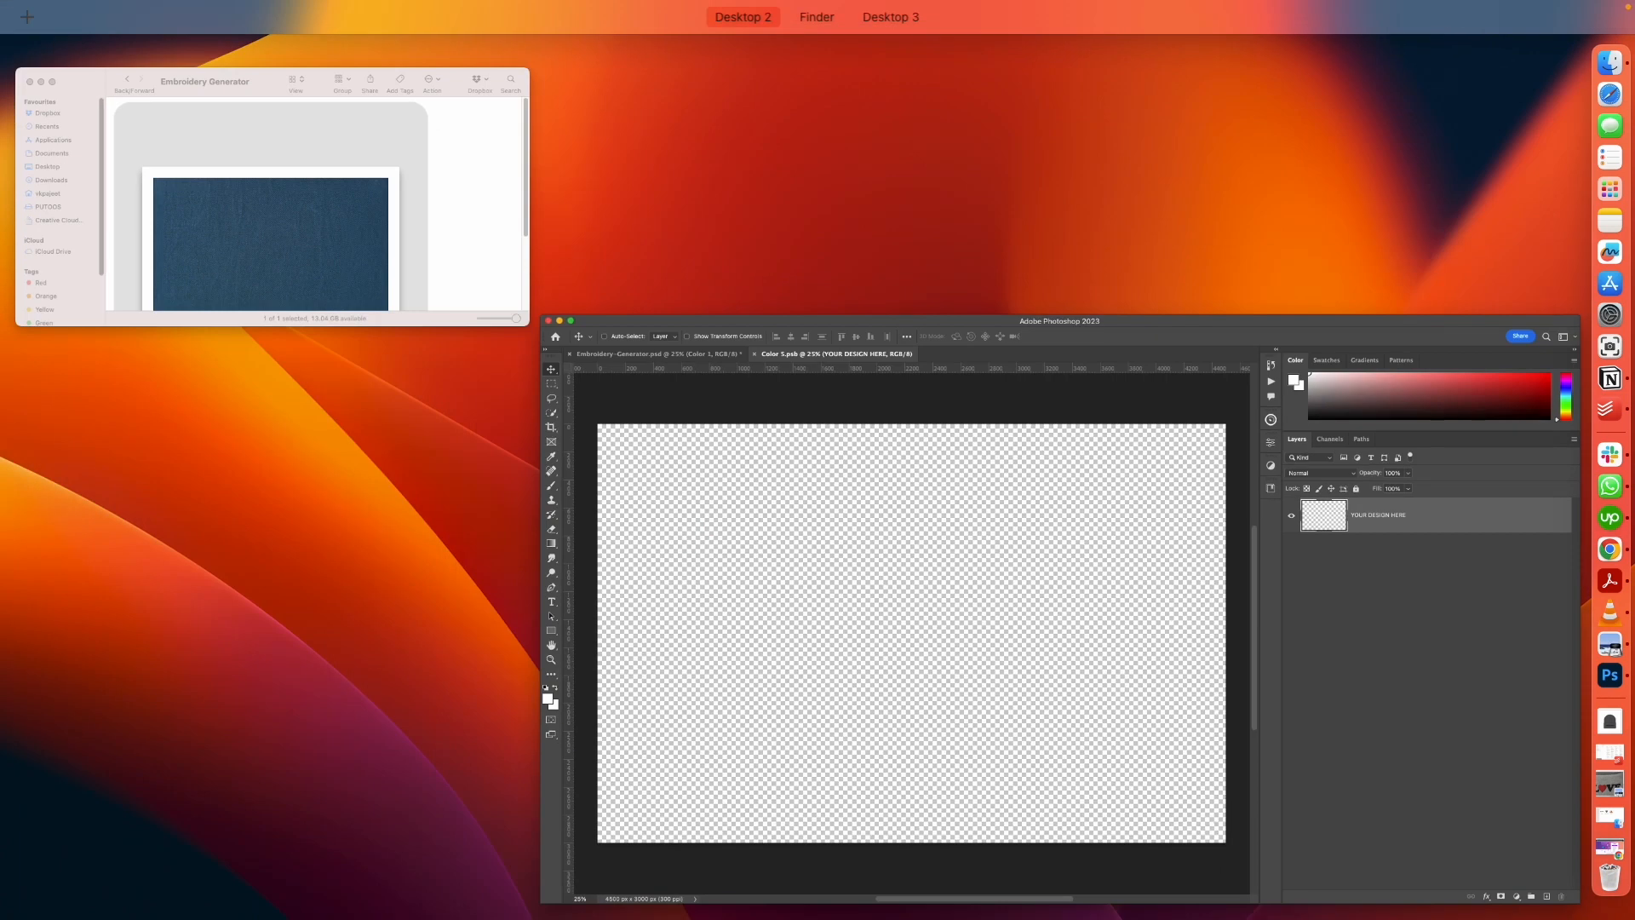
{"action": "left_click", "coordinate": [247, 279]}
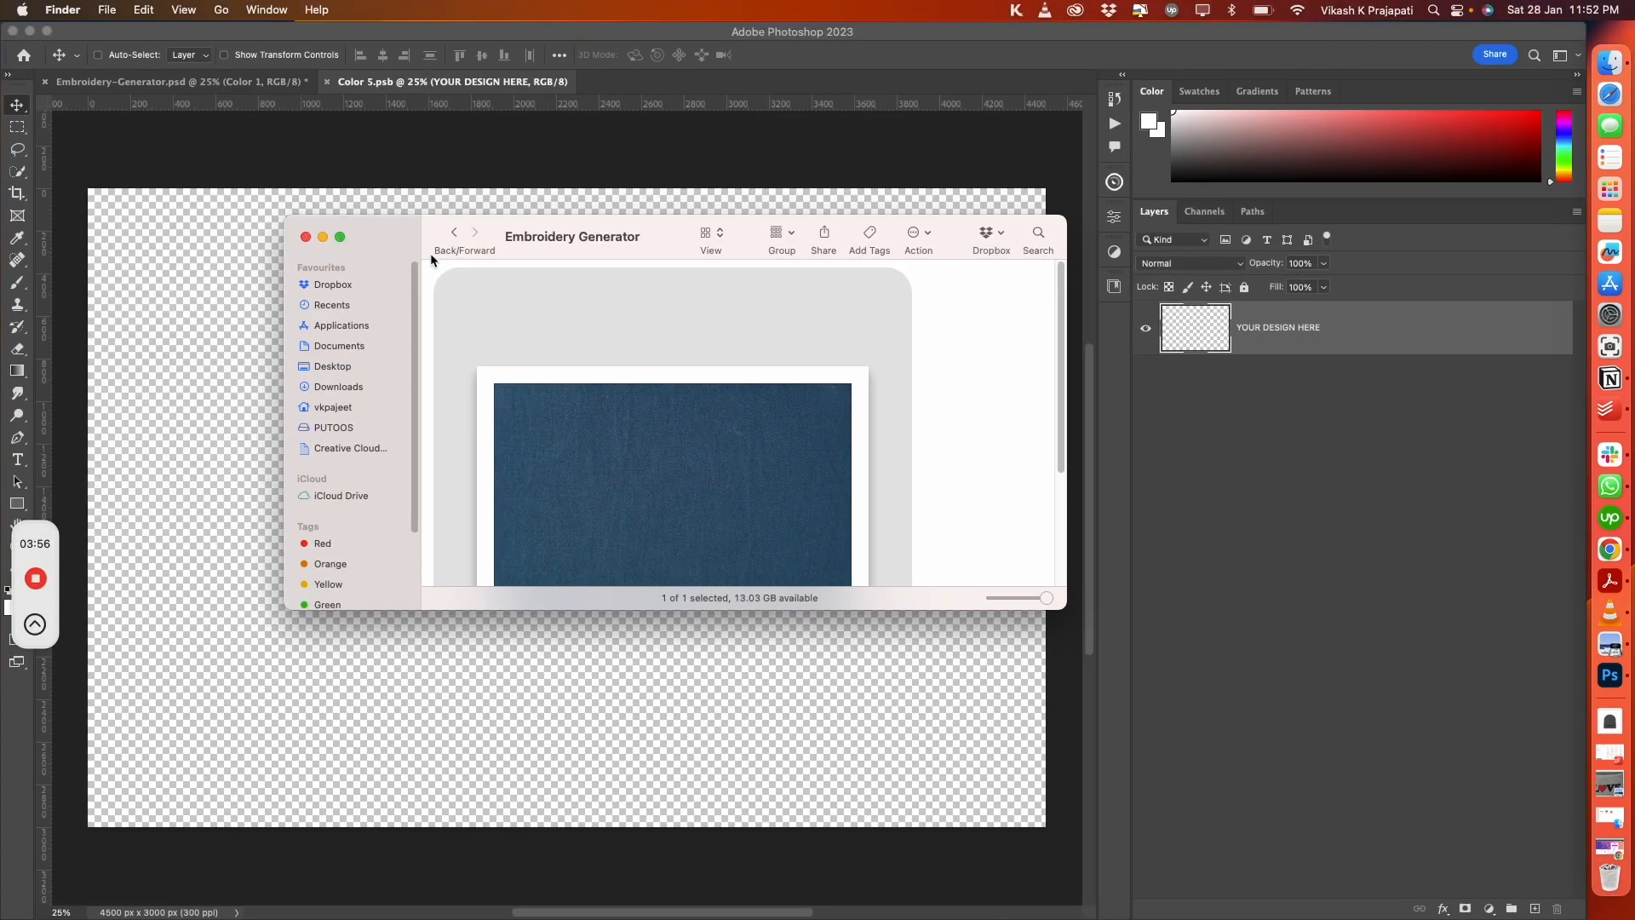
{"action": "left_click", "coordinate": [456, 234]}
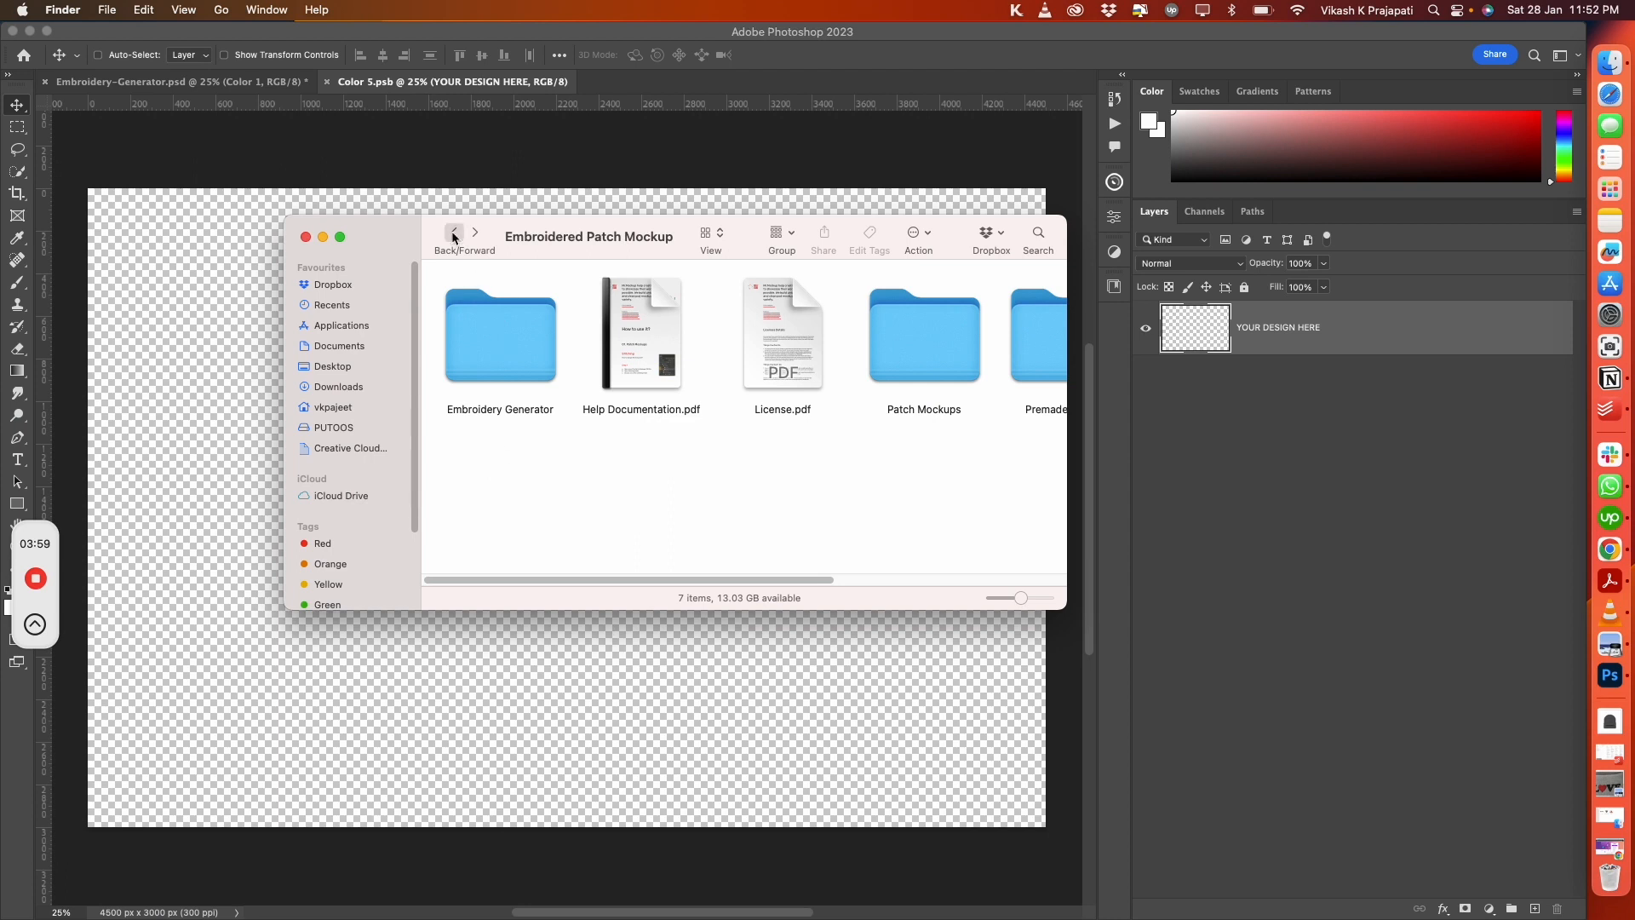
{"action": "double_click", "coordinate": [500, 341]}
{"action": "double_click", "coordinate": [475, 315]}
{"action": "left_click", "coordinate": [695, 365]}
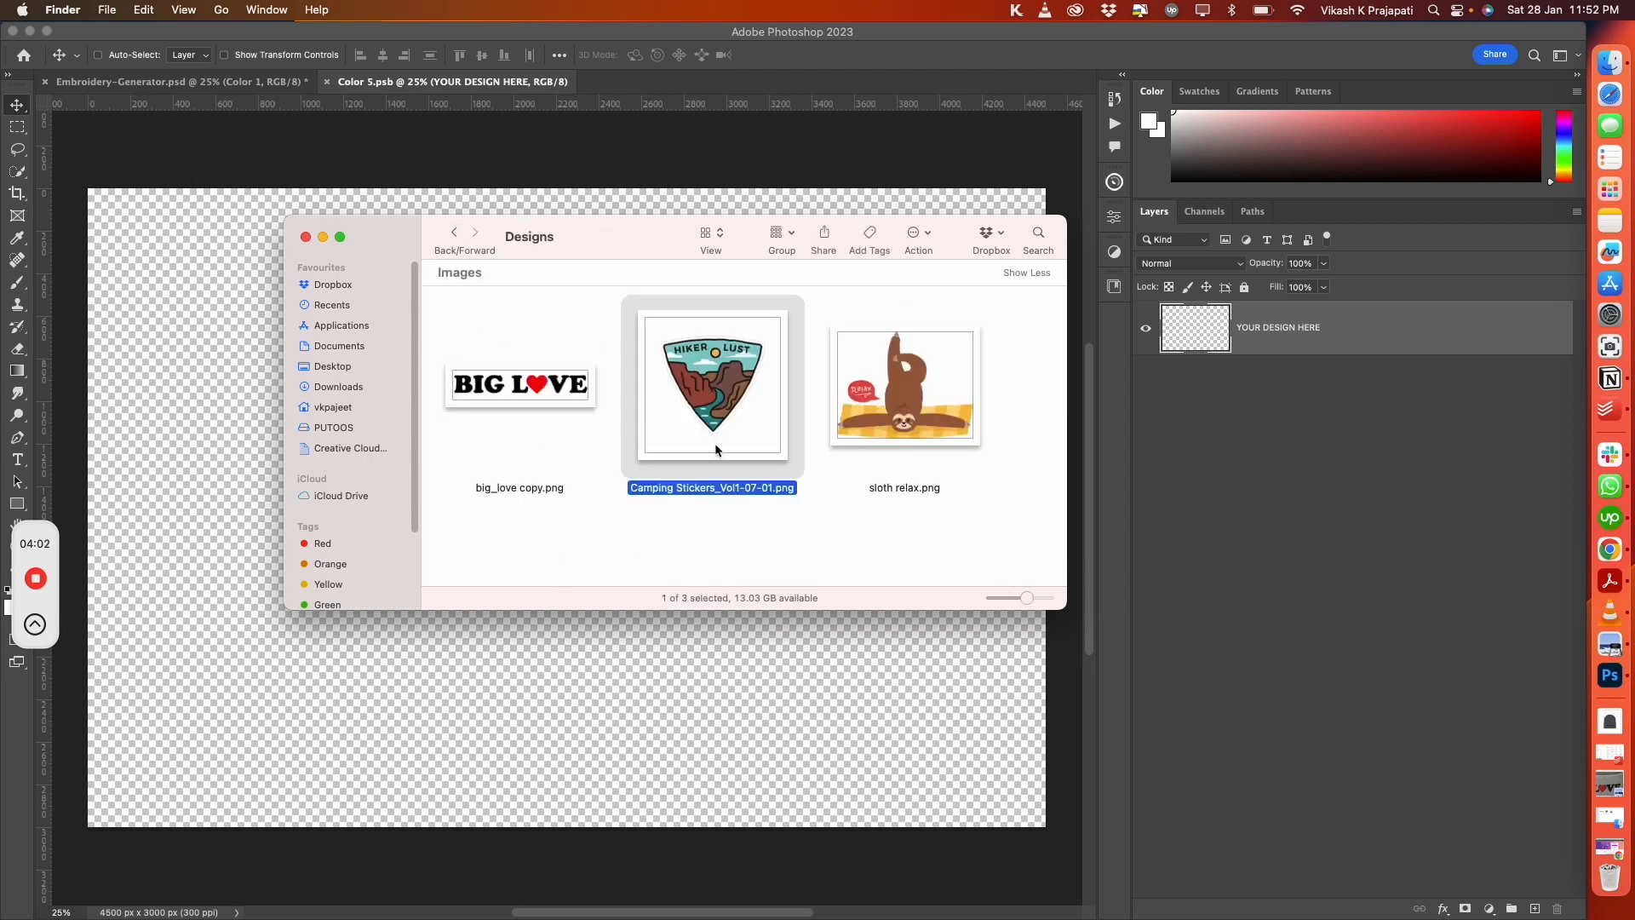
Place Camping Stickers_Vol1-07-01.png centred in the Color 1 smart object, then save and close the smart object
{"action": "left_click_drag", "start_coordinate": [751, 379], "coordinate": [359, 697]}
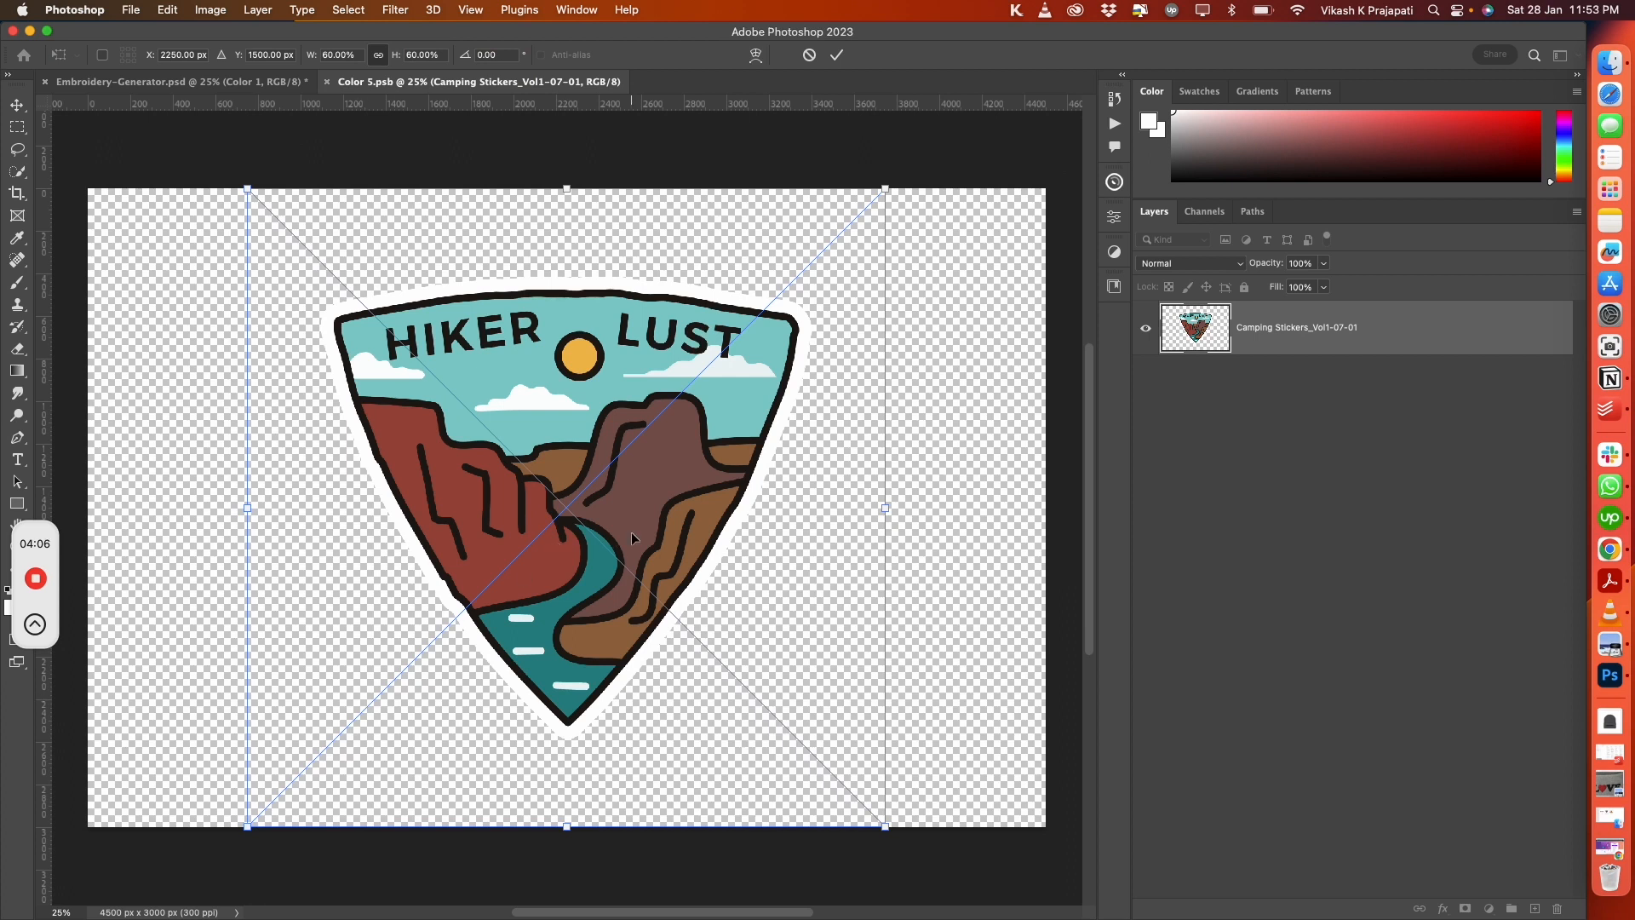
{"action": "key", "text": "Return"}
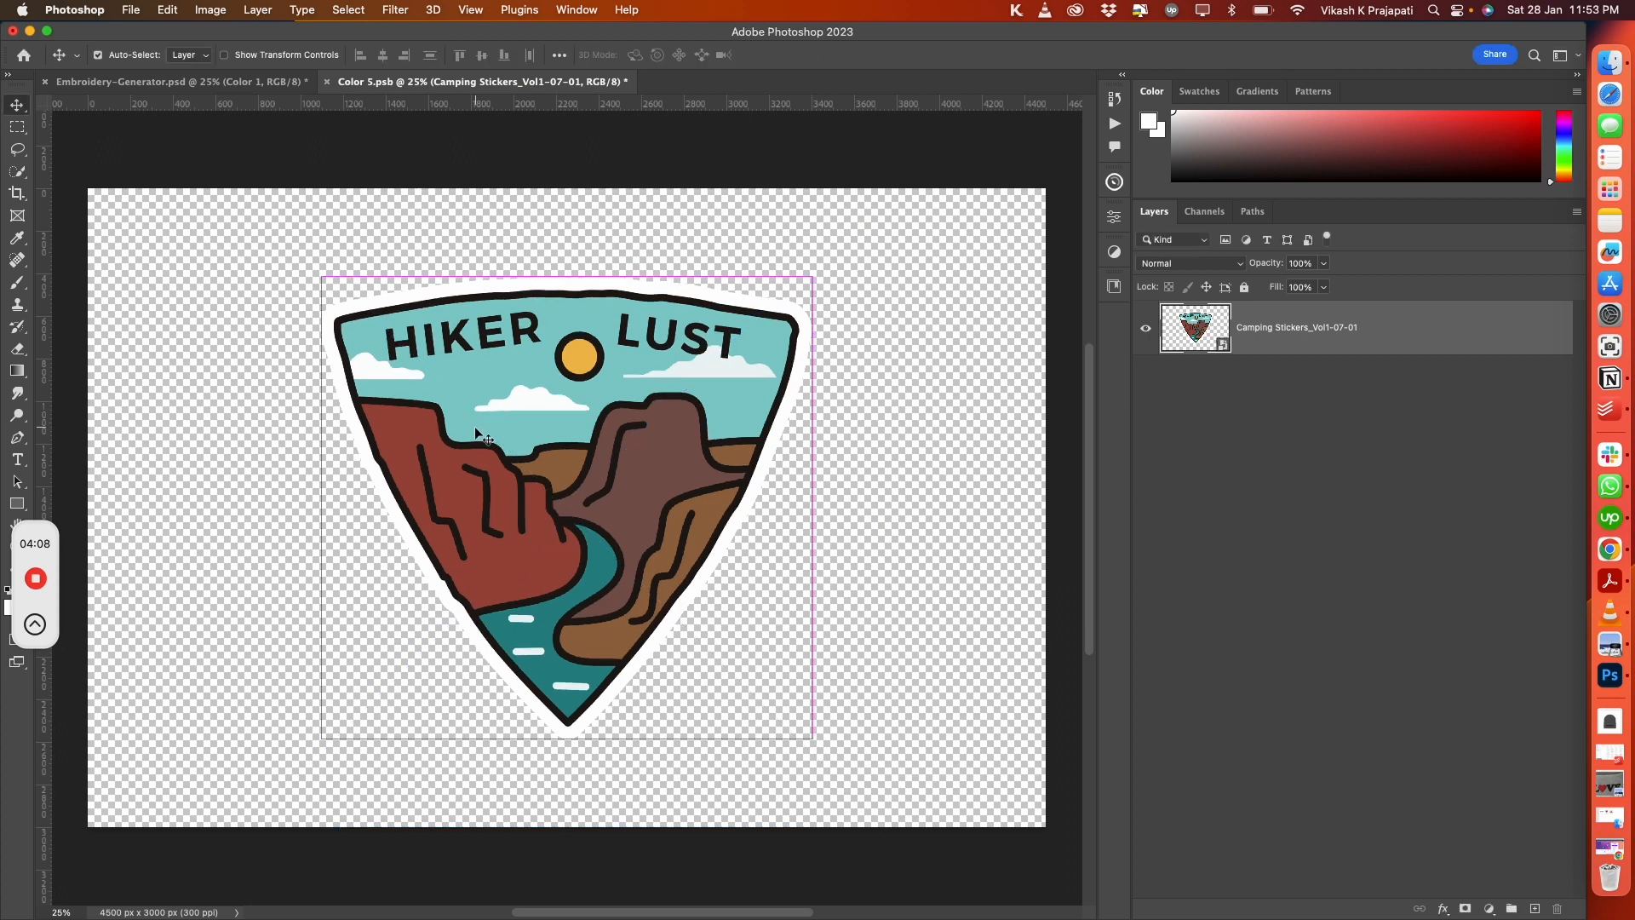
{"action": "key", "text": "super+s"}
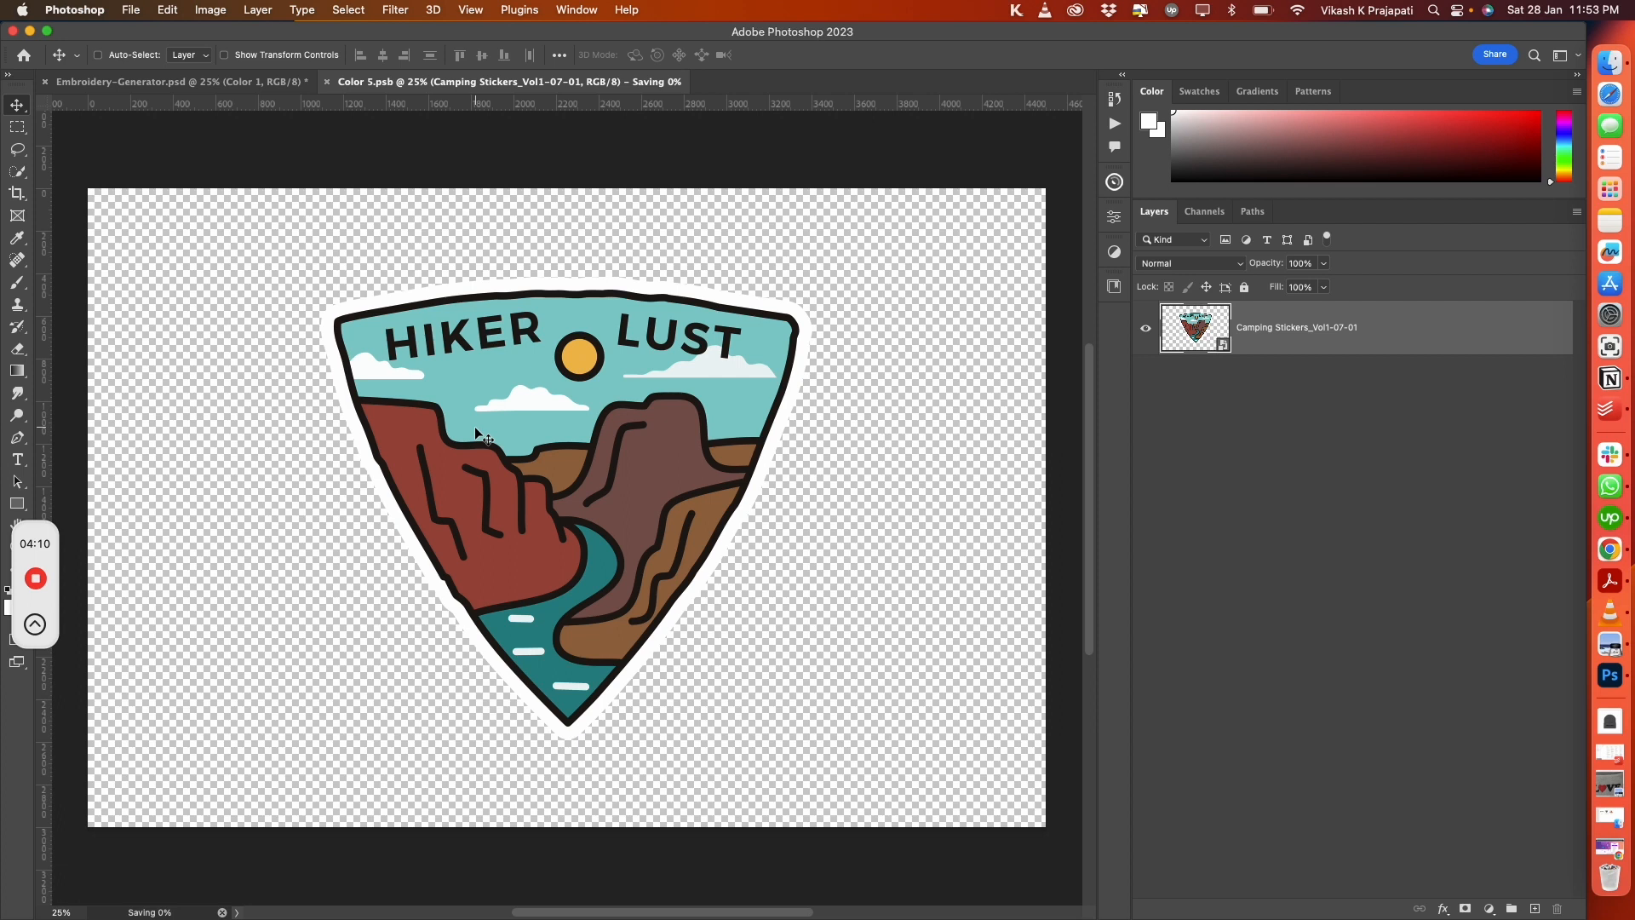
{"action": "left_click", "coordinate": [327, 82]}
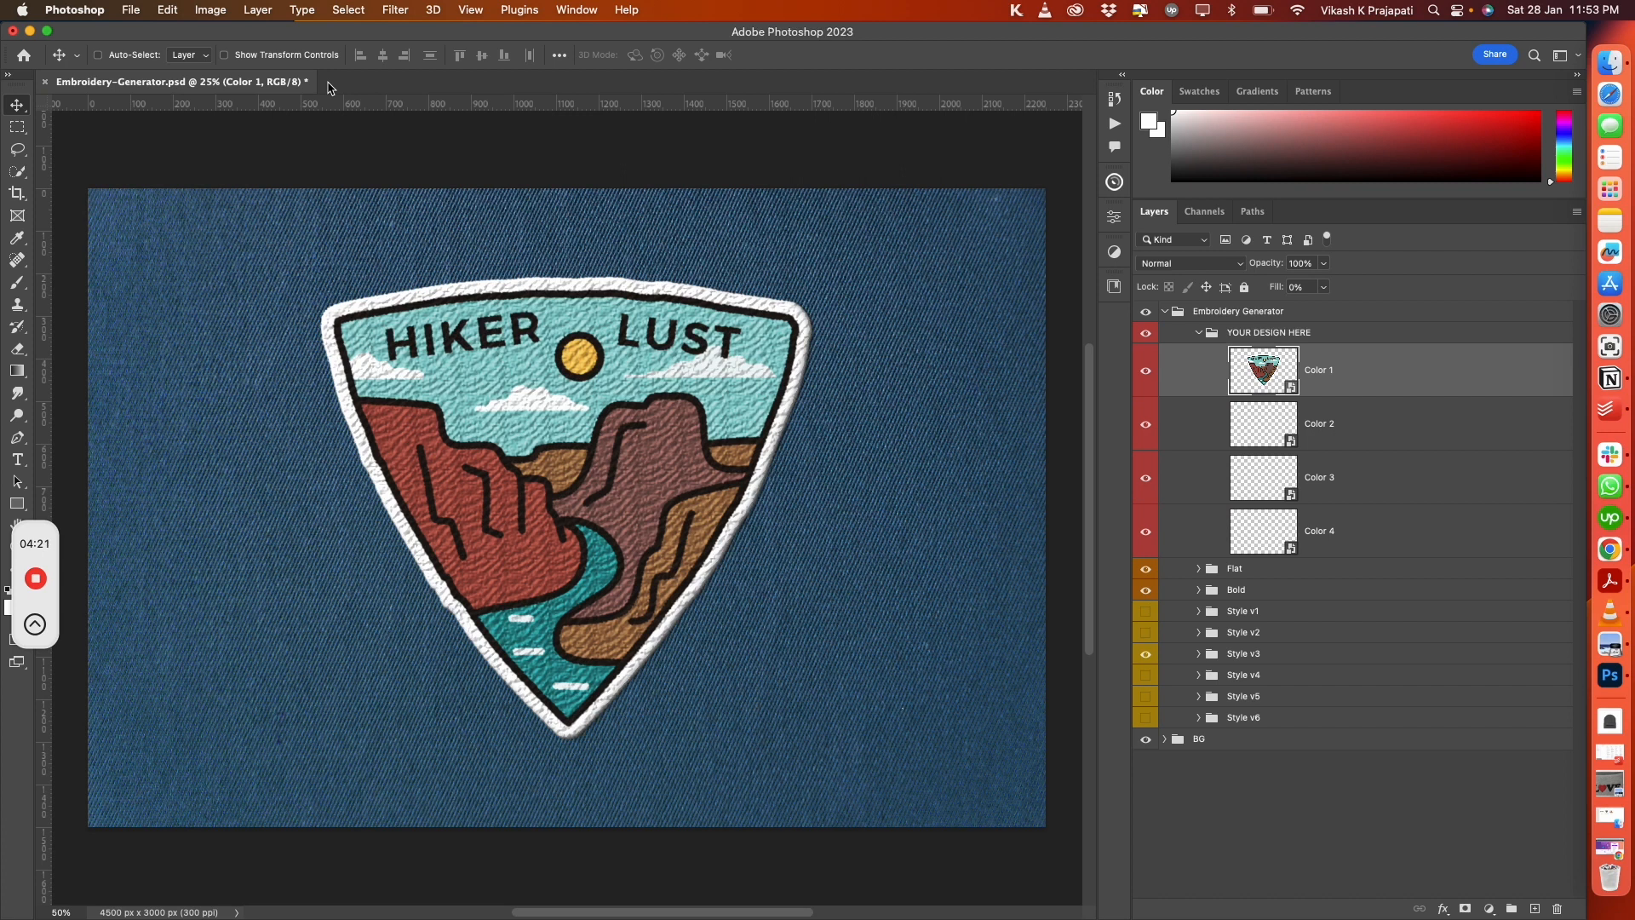
Collapse the YOUR DESIGN HERE group, hide Style v3, and preview Style v6, Style v5 and Style v4 on the patch one after another
{"action": "scroll", "coordinate": [472, 353], "scroll_direction": "up", "scroll_amount": 3}
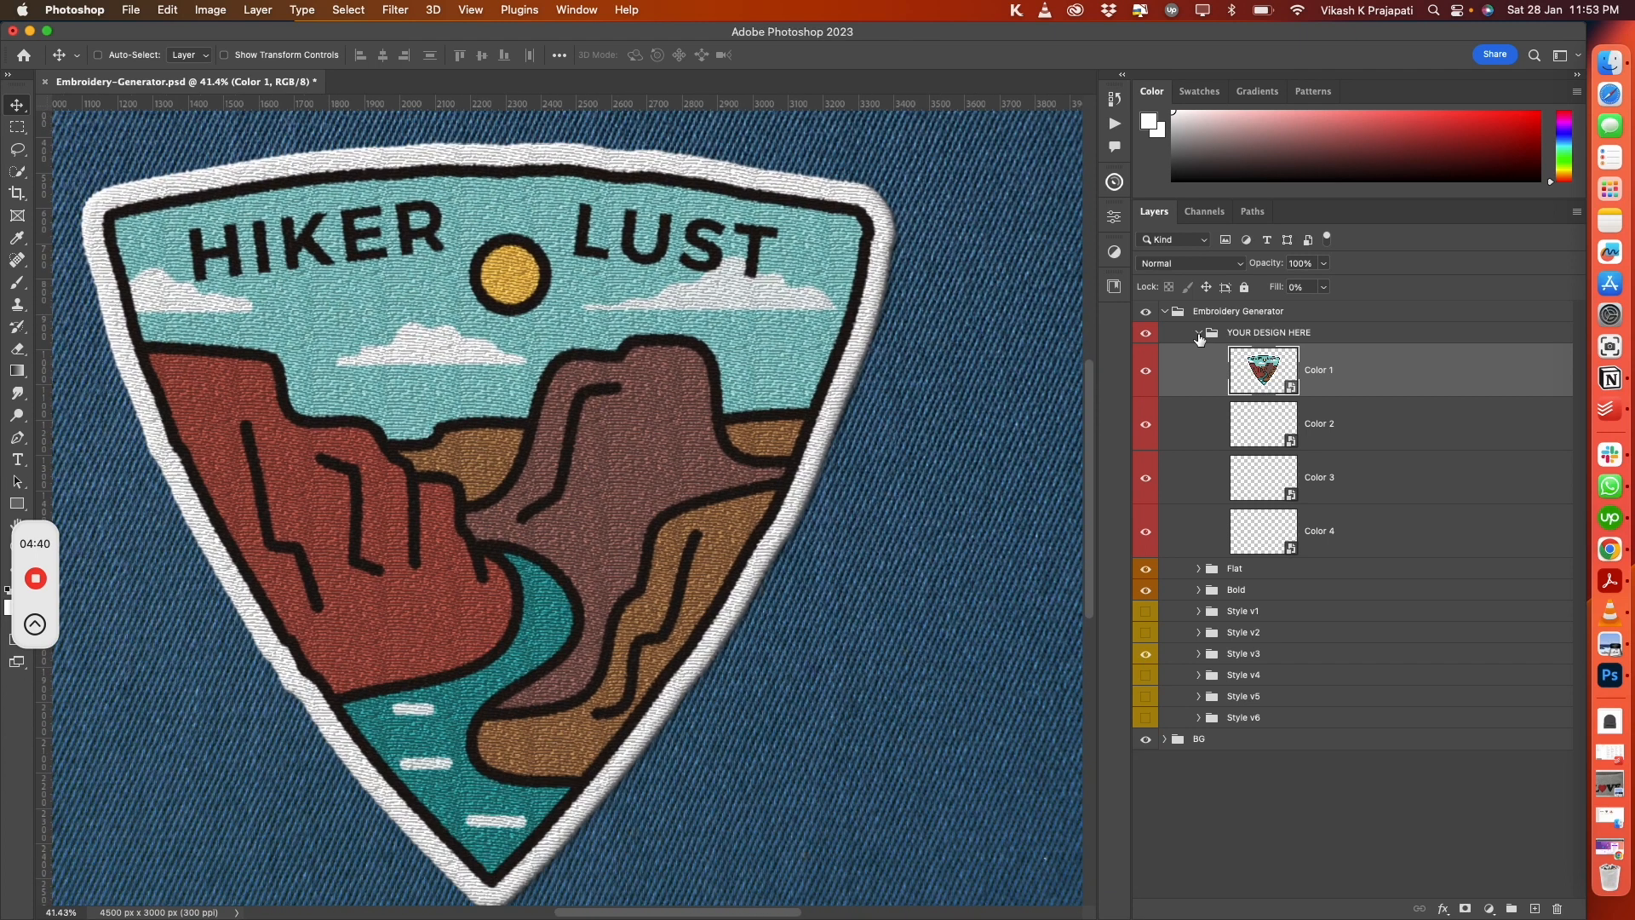
{"action": "left_click", "coordinate": [1199, 333]}
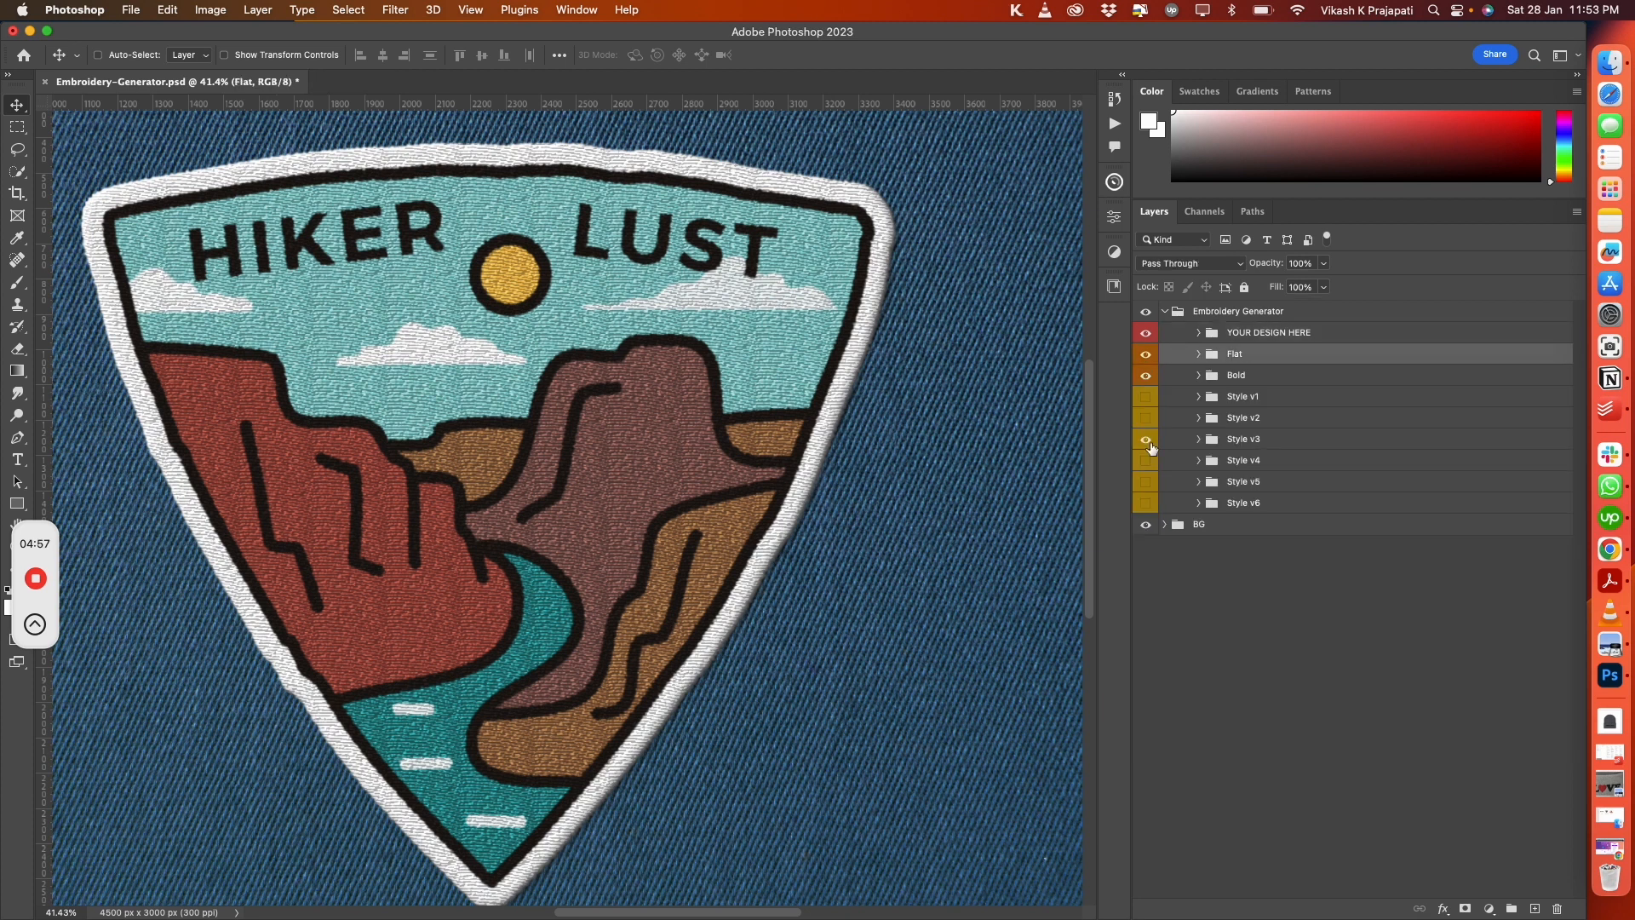
{"action": "left_click", "coordinate": [1147, 440]}
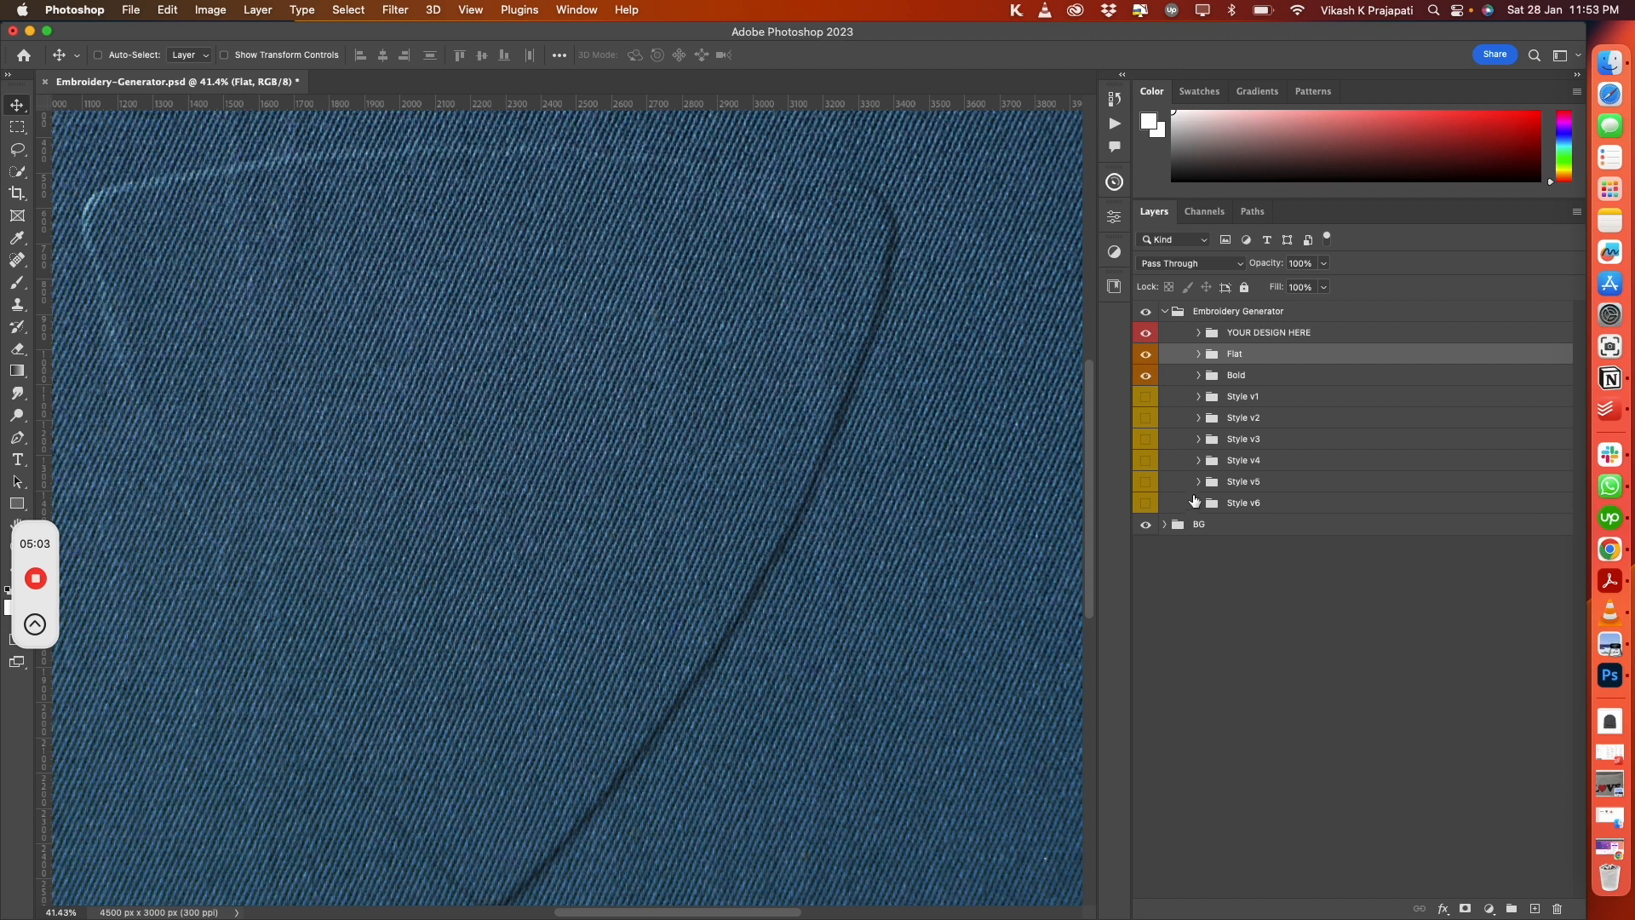
{"action": "left_click", "coordinate": [1271, 504]}
{"action": "left_click", "coordinate": [1147, 504]}
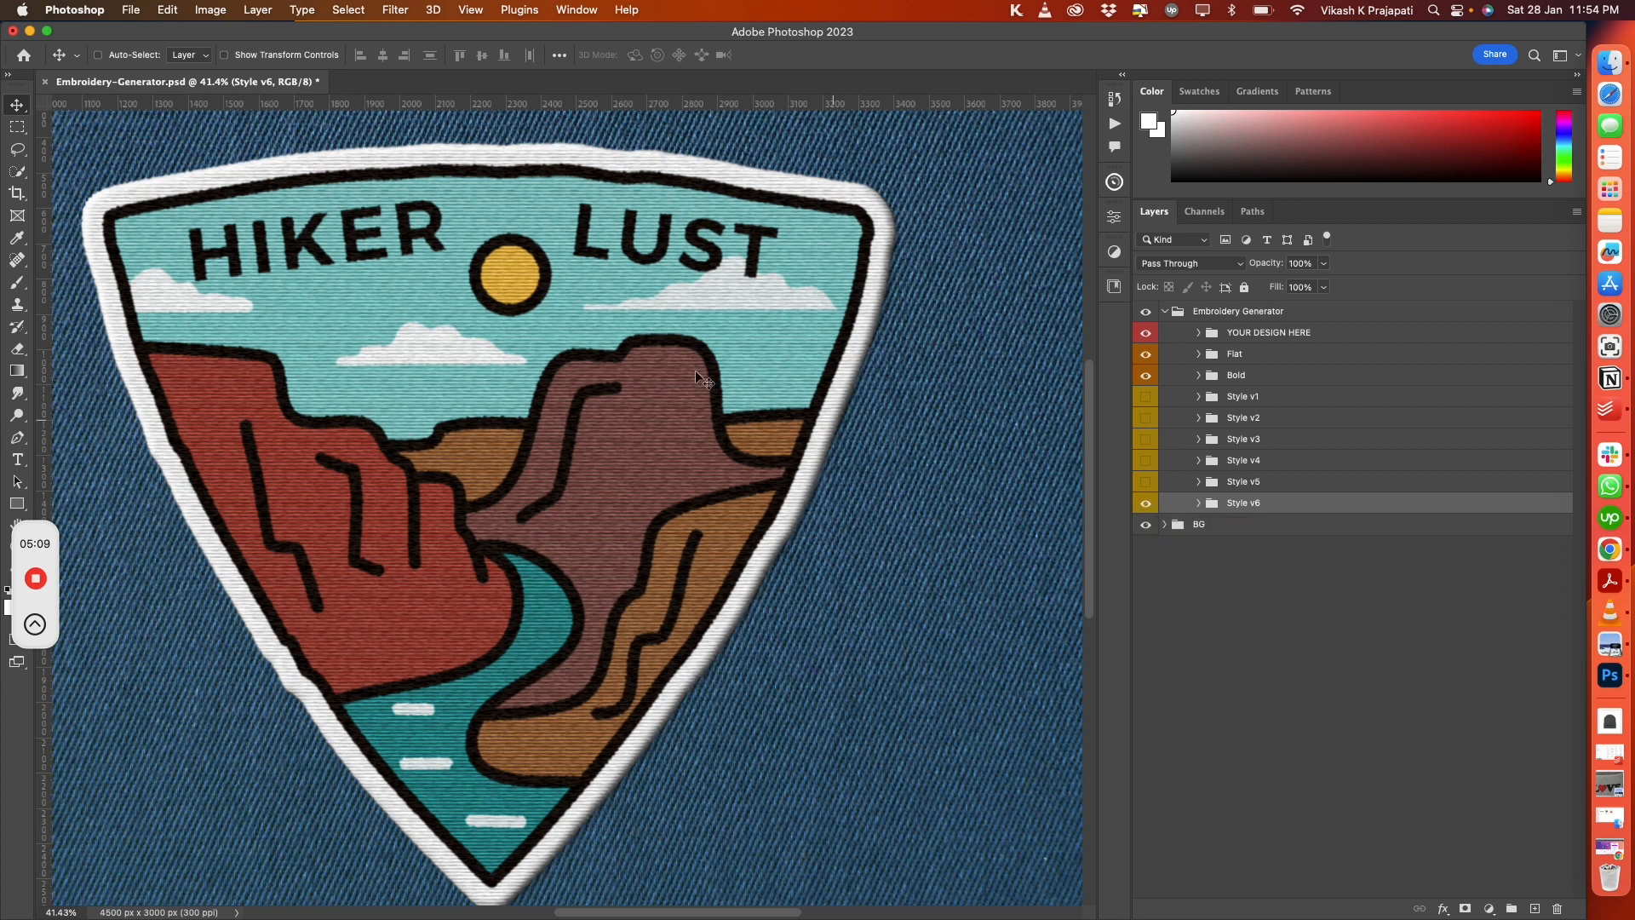
{"action": "left_click", "coordinate": [1147, 503]}
{"action": "left_click", "coordinate": [1147, 484]}
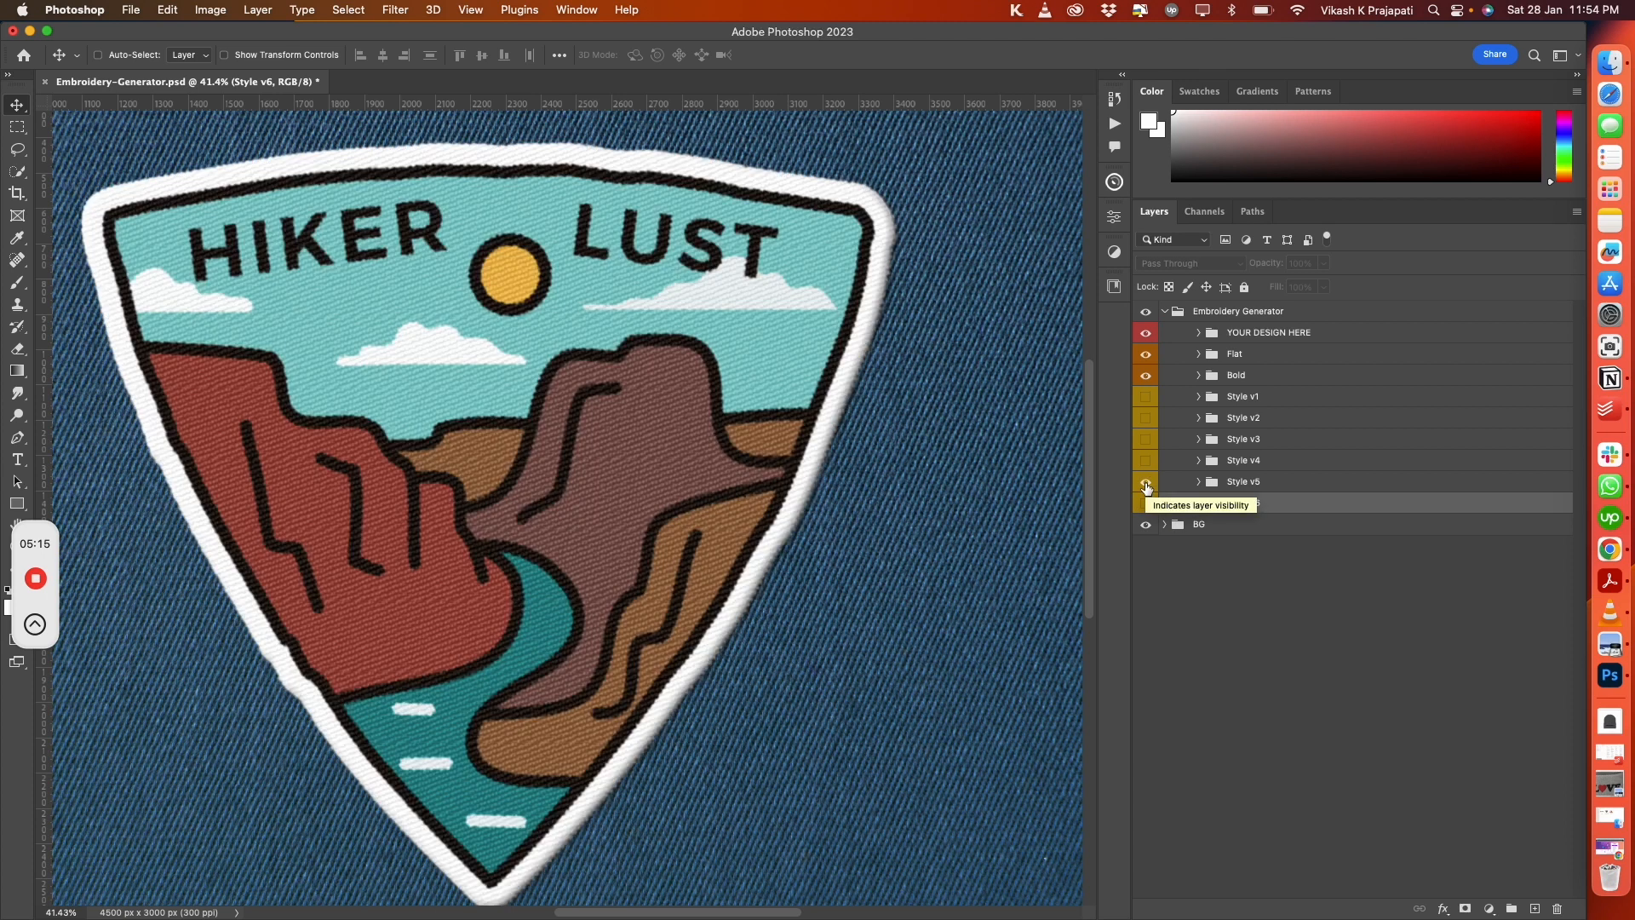
{"action": "left_click", "coordinate": [1146, 483]}
{"action": "left_click", "coordinate": [1147, 461]}
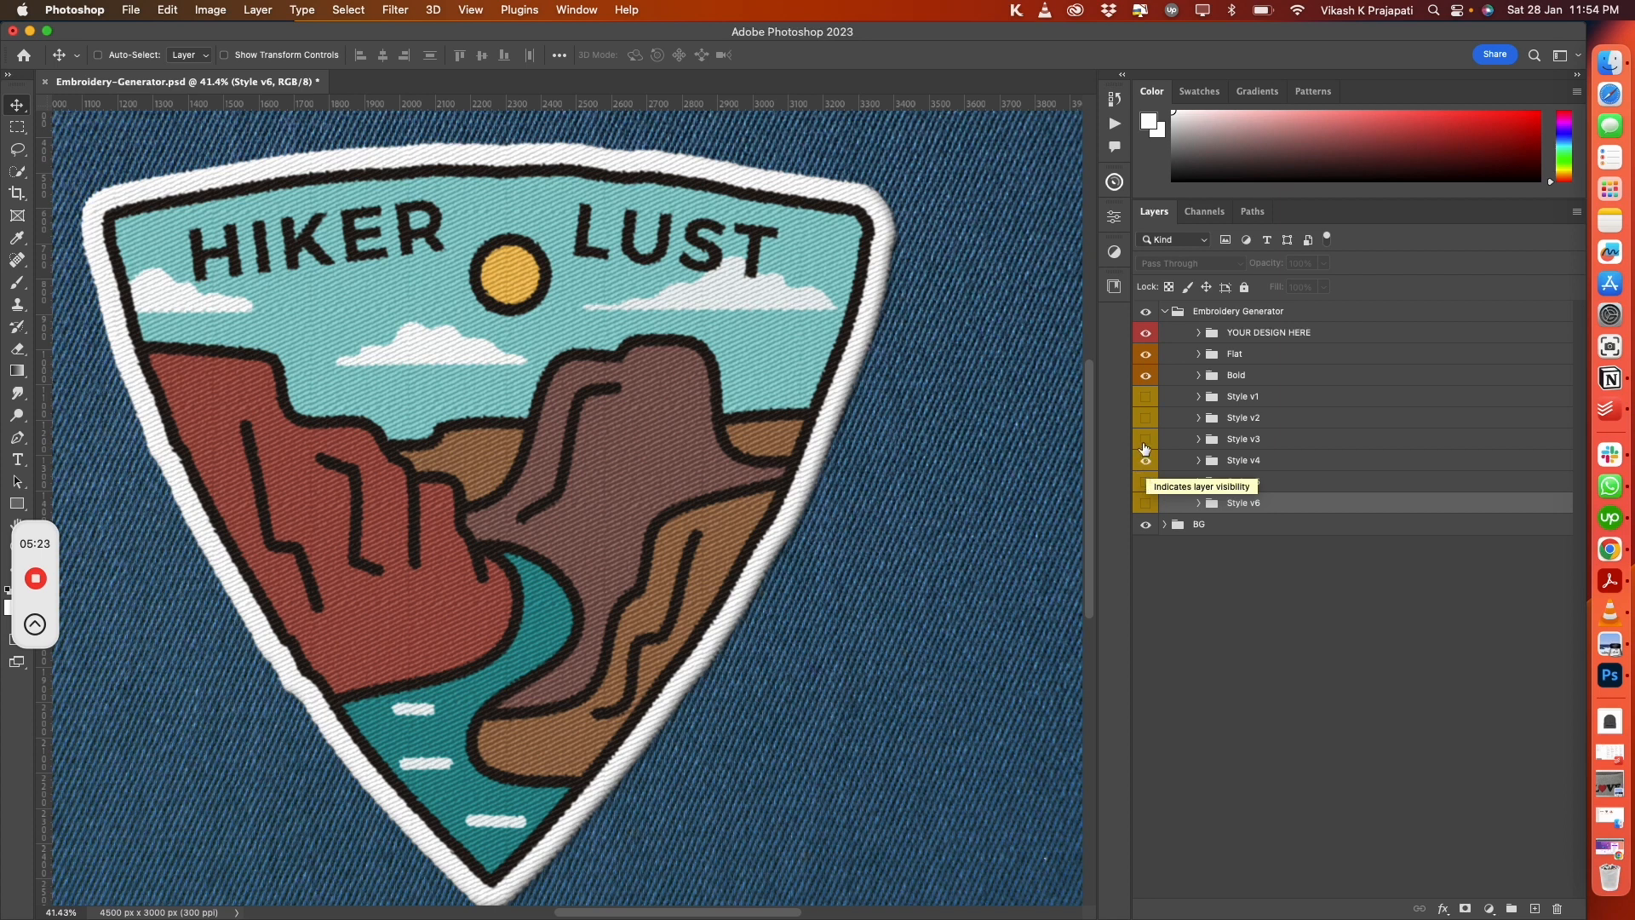
Preview Style v3, Style v2 and Style v1 on the patch and return to showing only Style v3
{"action": "left_click", "coordinate": [1145, 439]}
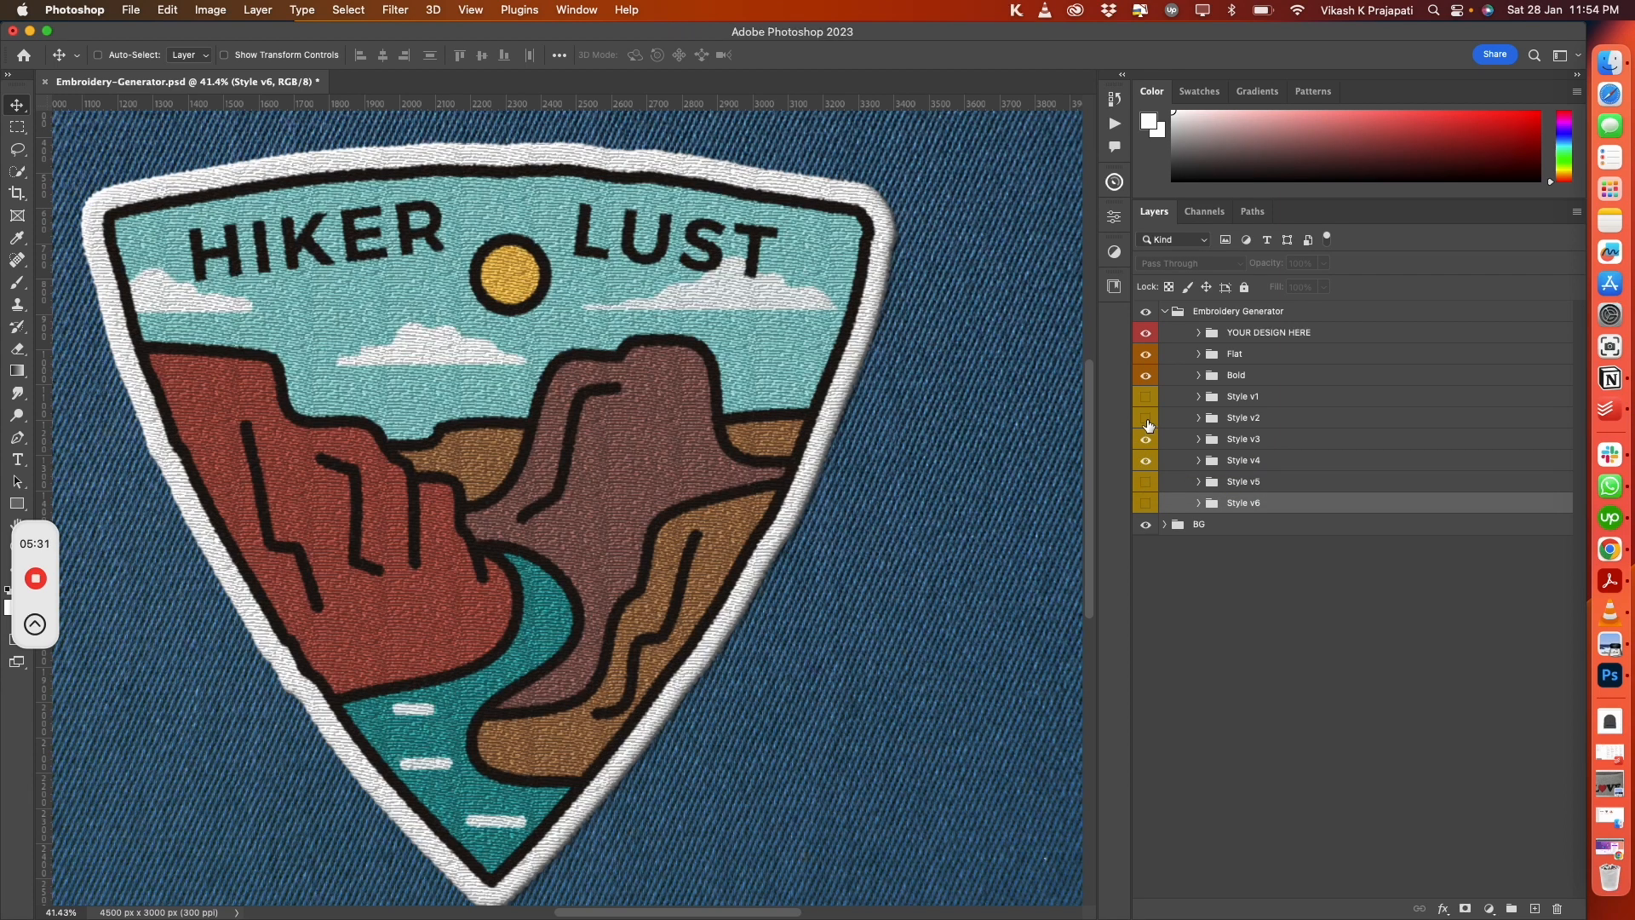
{"action": "left_click", "coordinate": [1146, 418]}
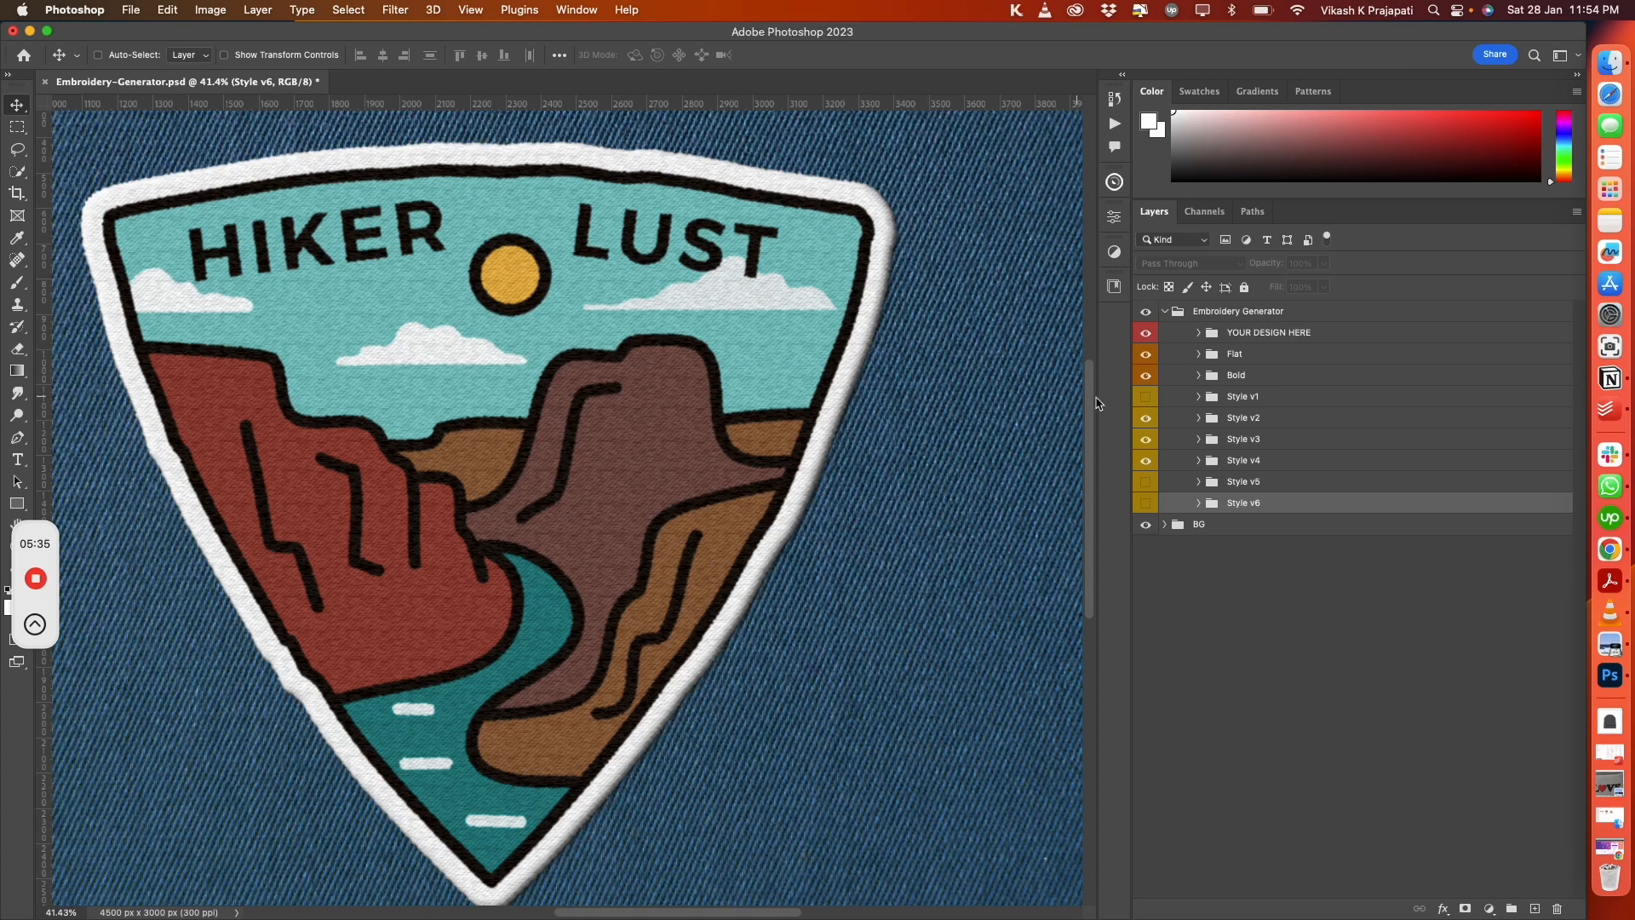
{"action": "left_click", "coordinate": [1147, 398]}
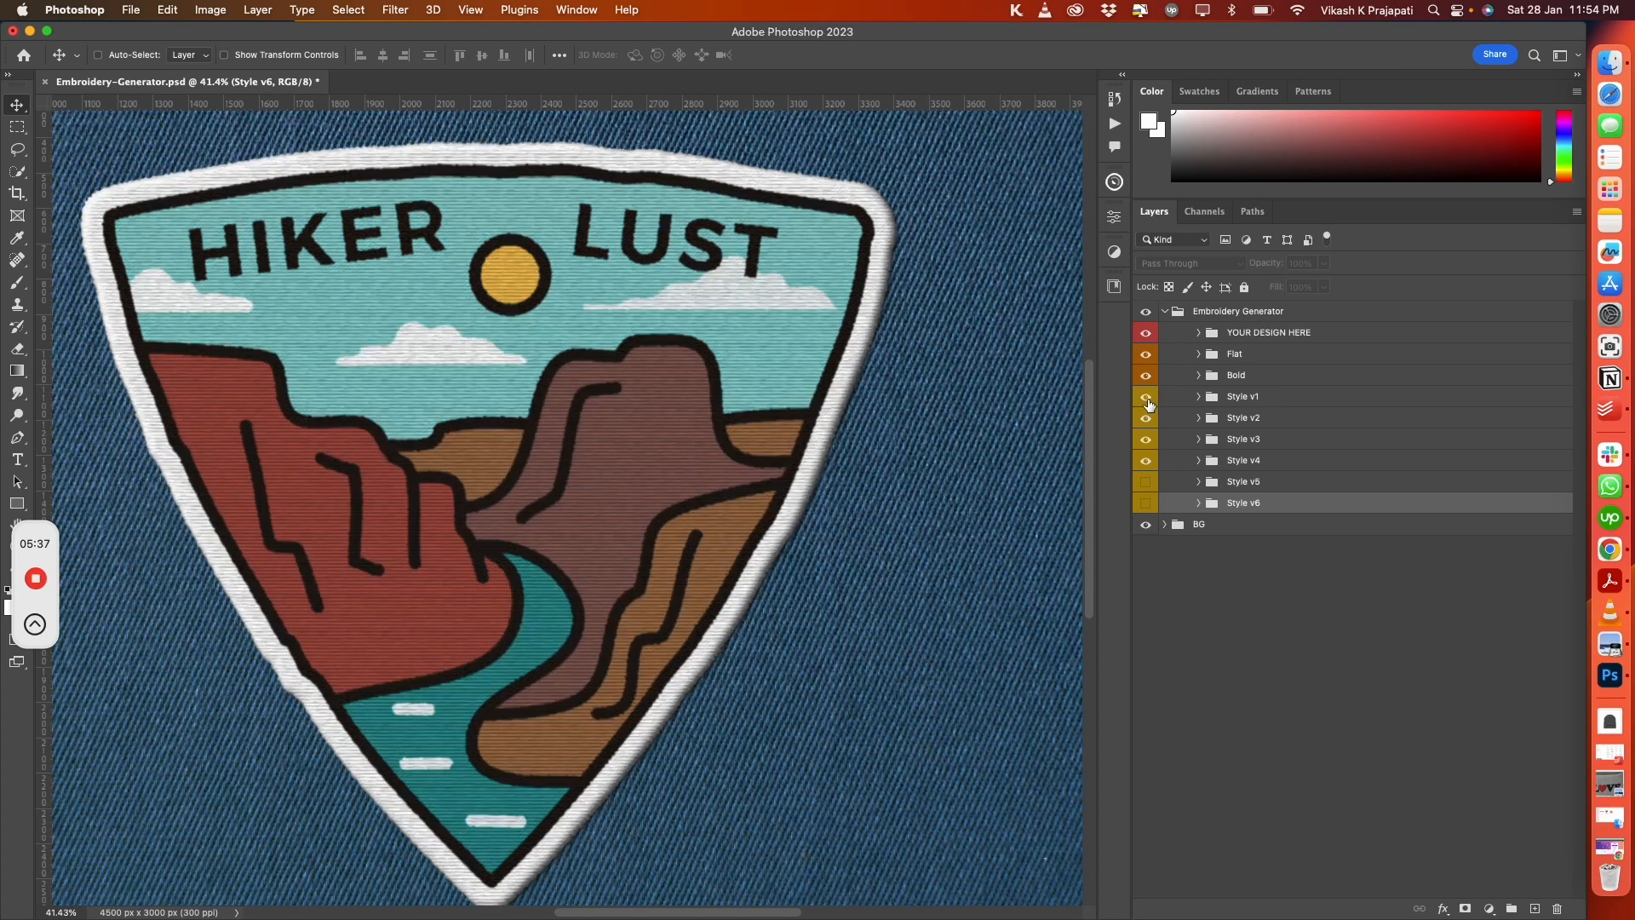
{"action": "left_click", "coordinate": [1147, 397]}
{"action": "left_click", "coordinate": [1145, 418]}
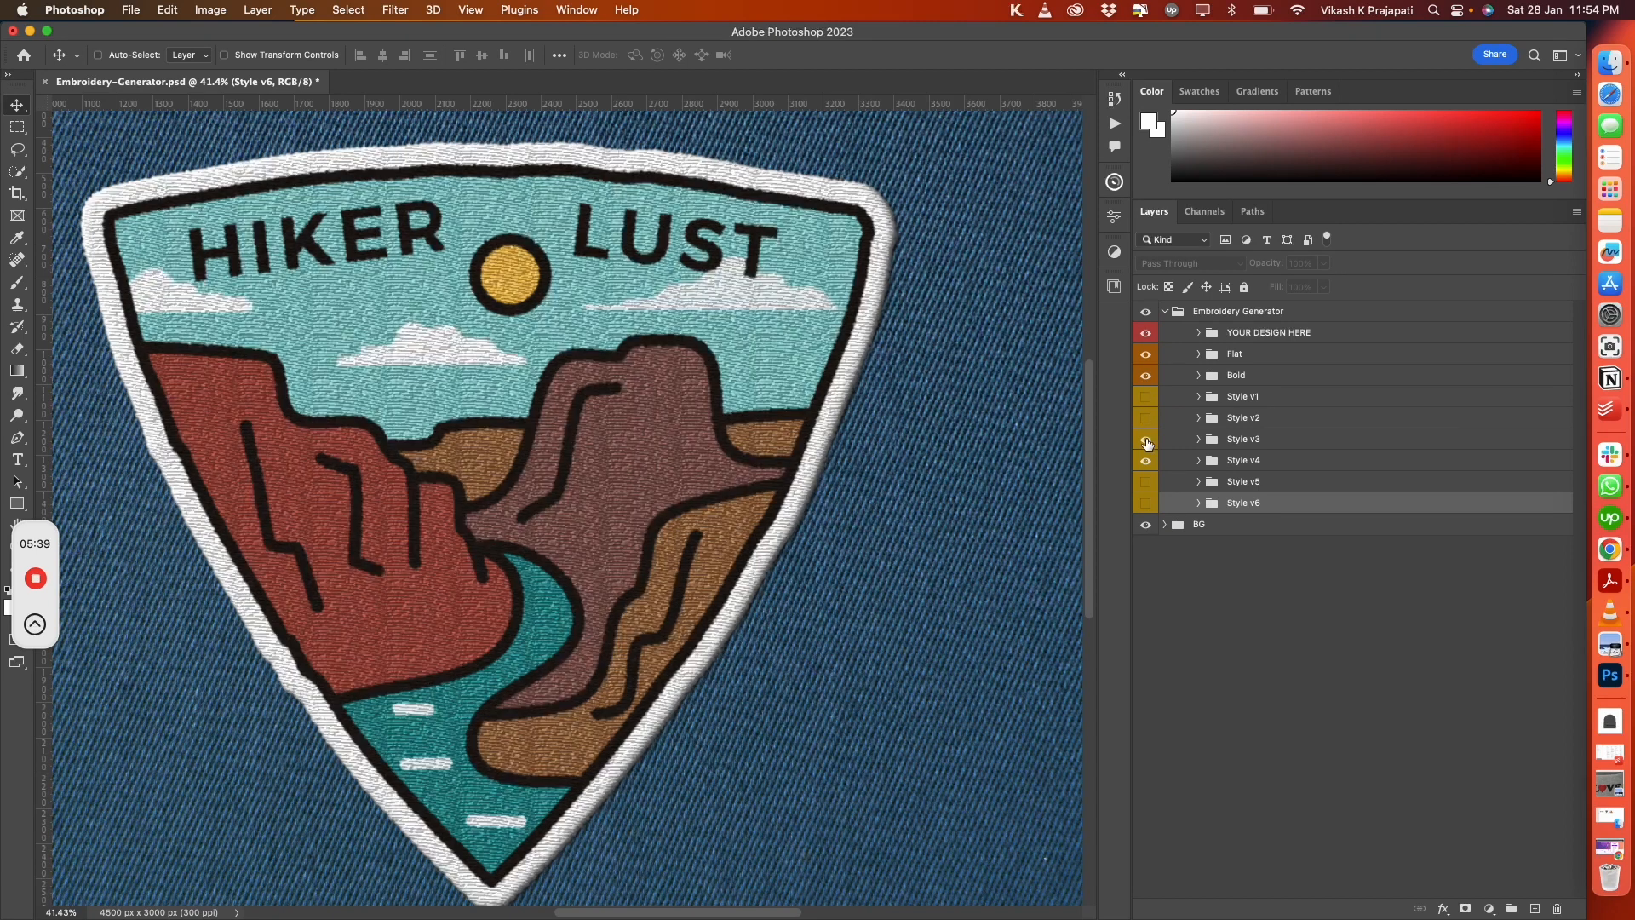
{"action": "left_click", "coordinate": [1146, 442]}
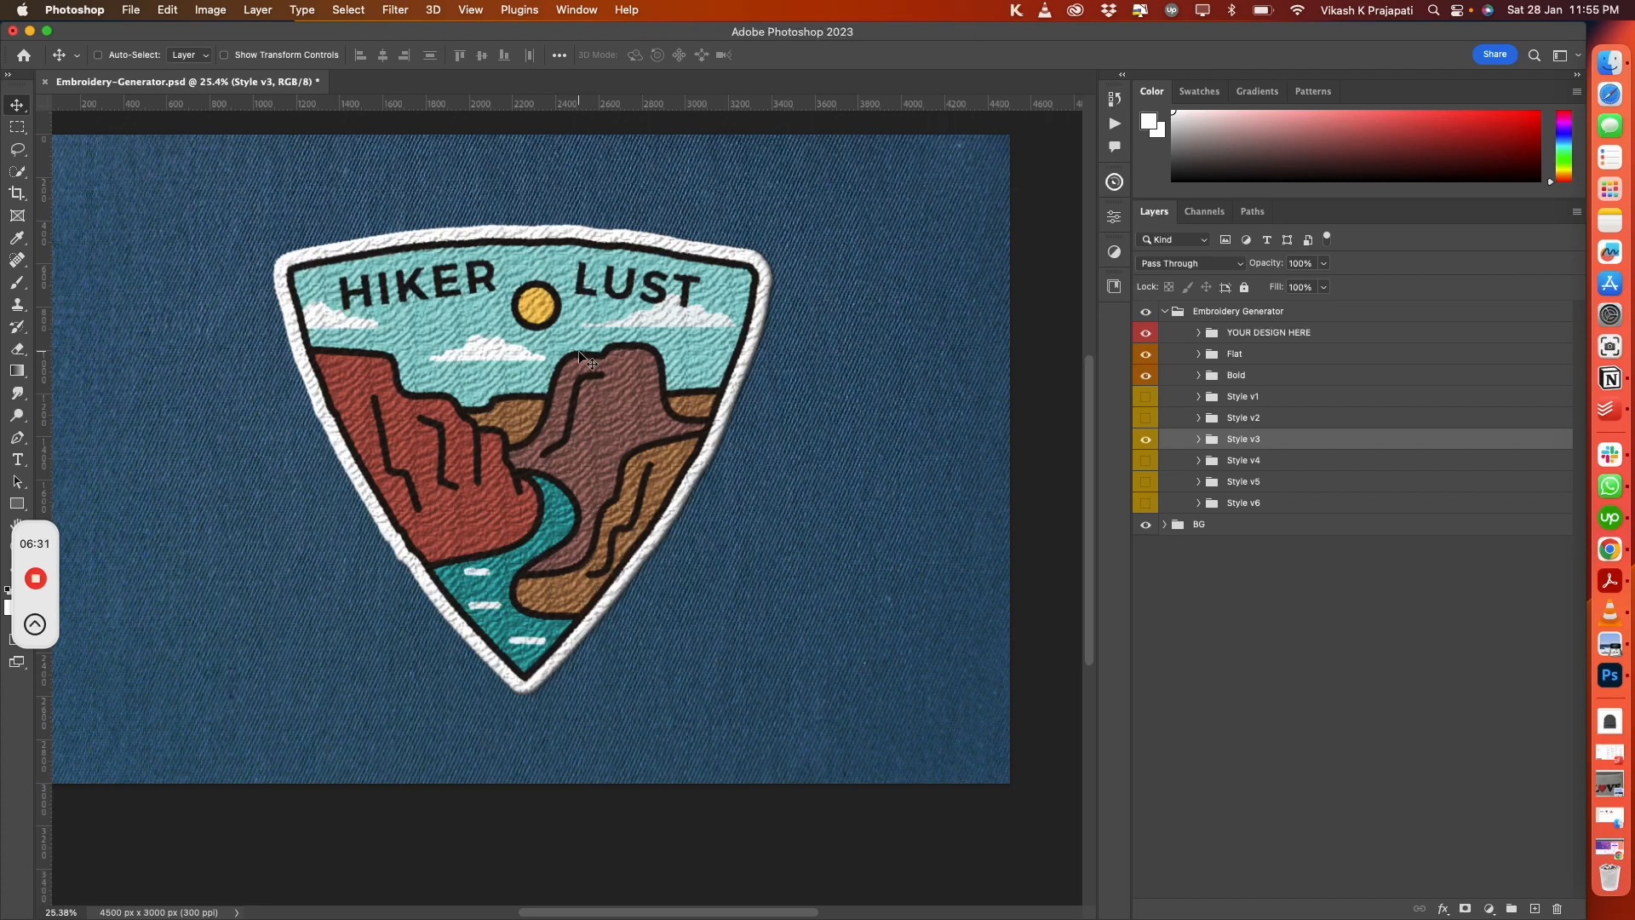
Hide the BG group and convert the Embroidery Generator group to a smart object
{"action": "left_click", "coordinate": [1146, 528]}
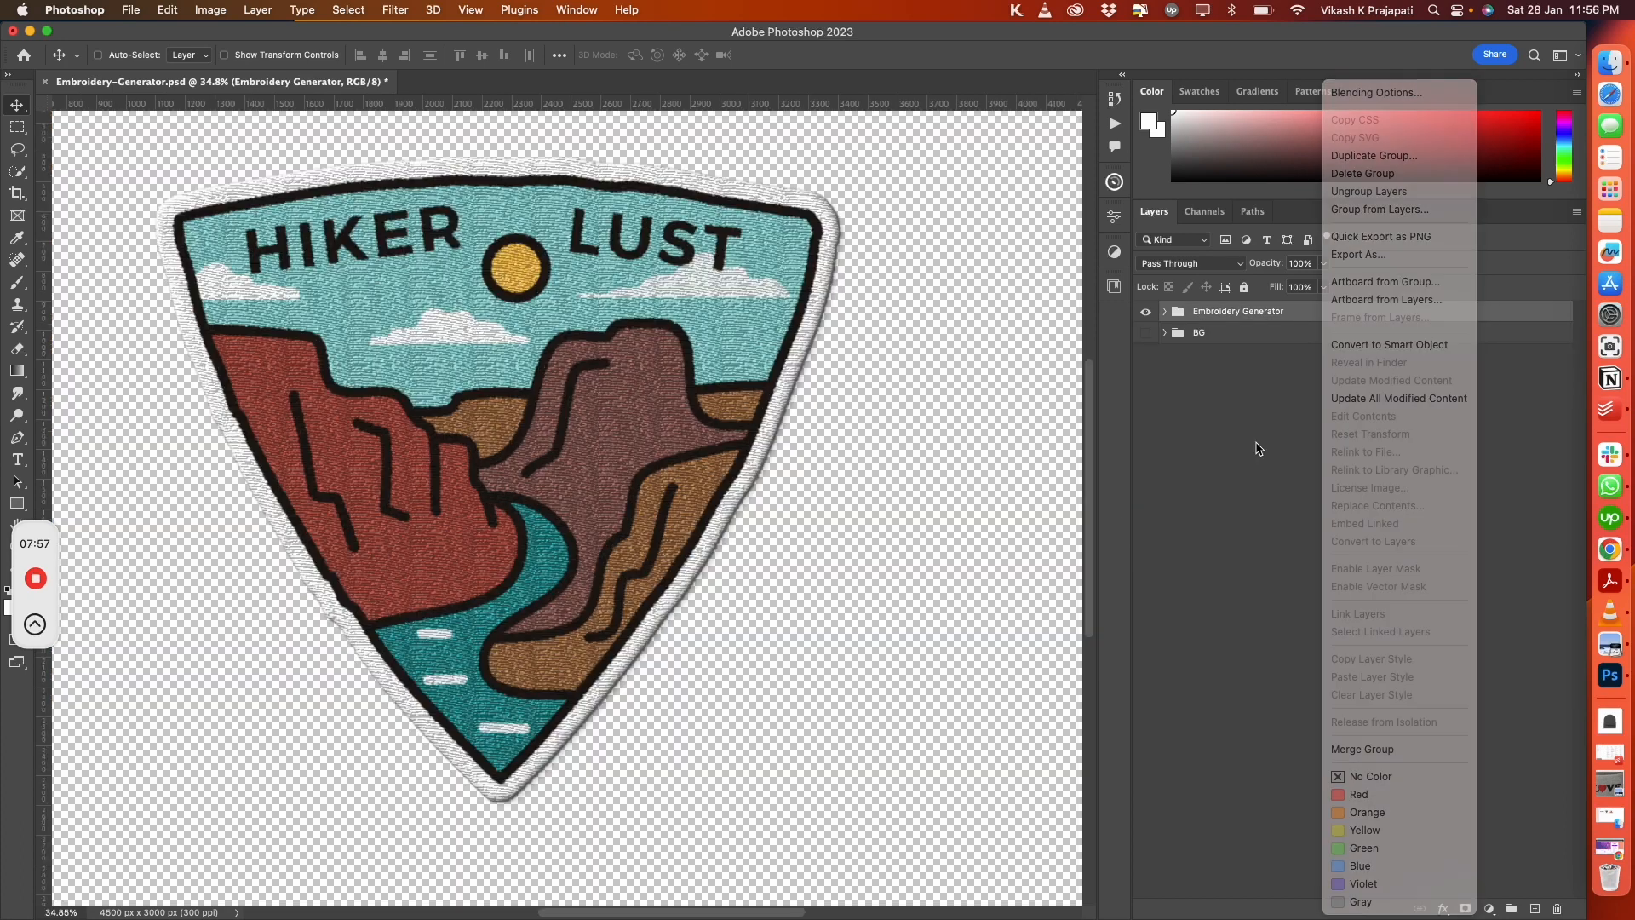
{"action": "left_click", "coordinate": [1252, 316]}
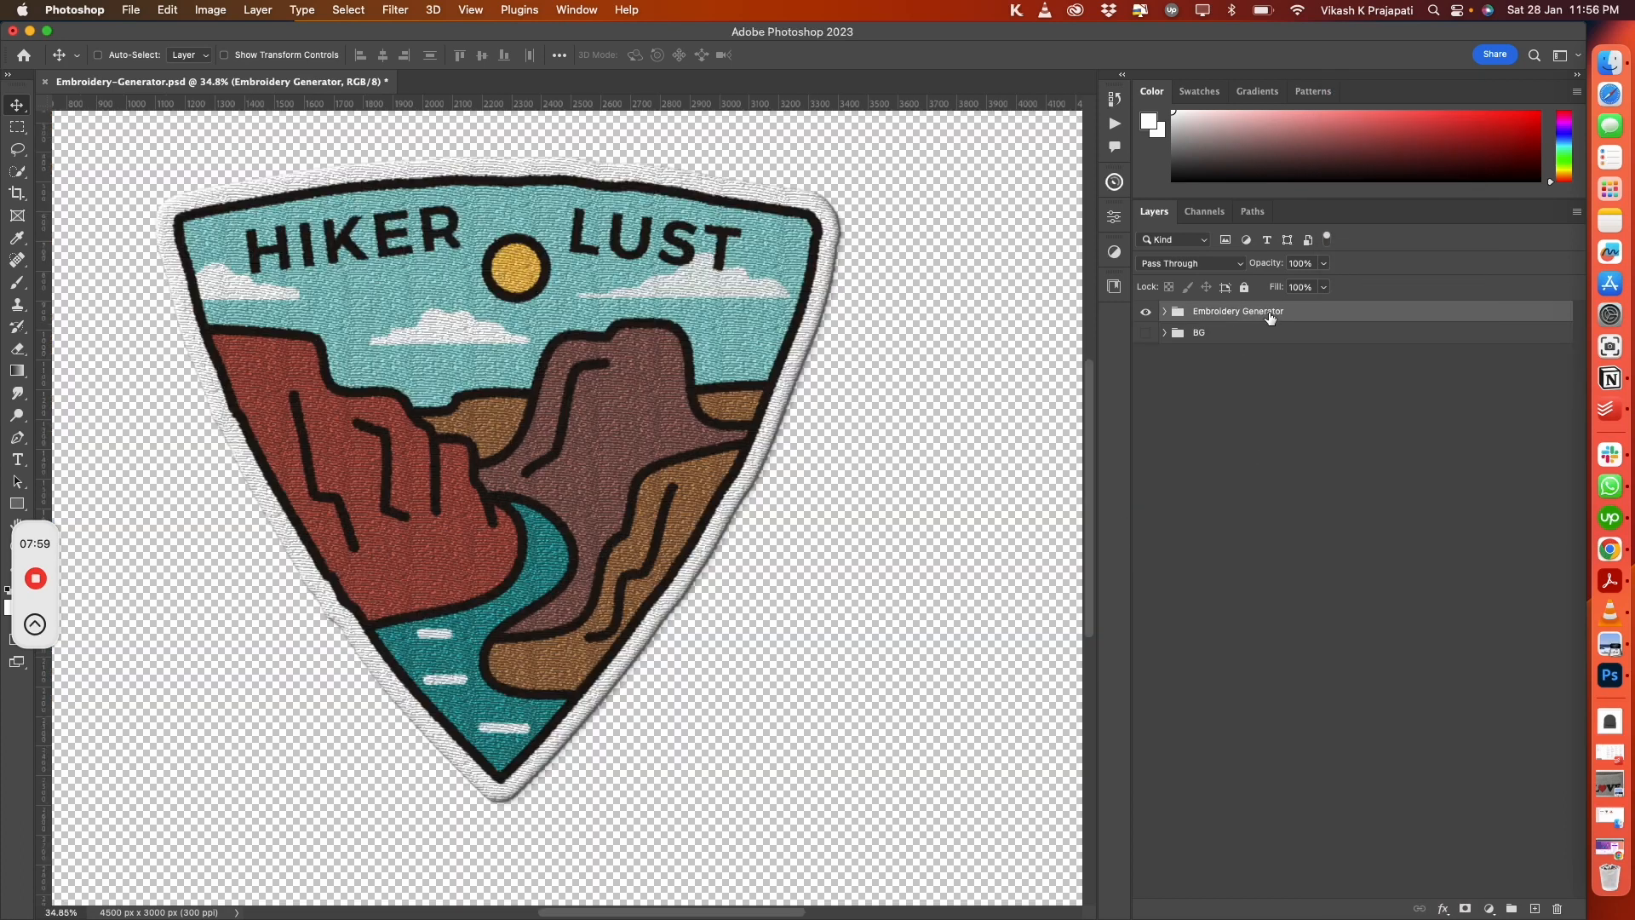
{"action": "right_click", "coordinate": [1270, 319]}
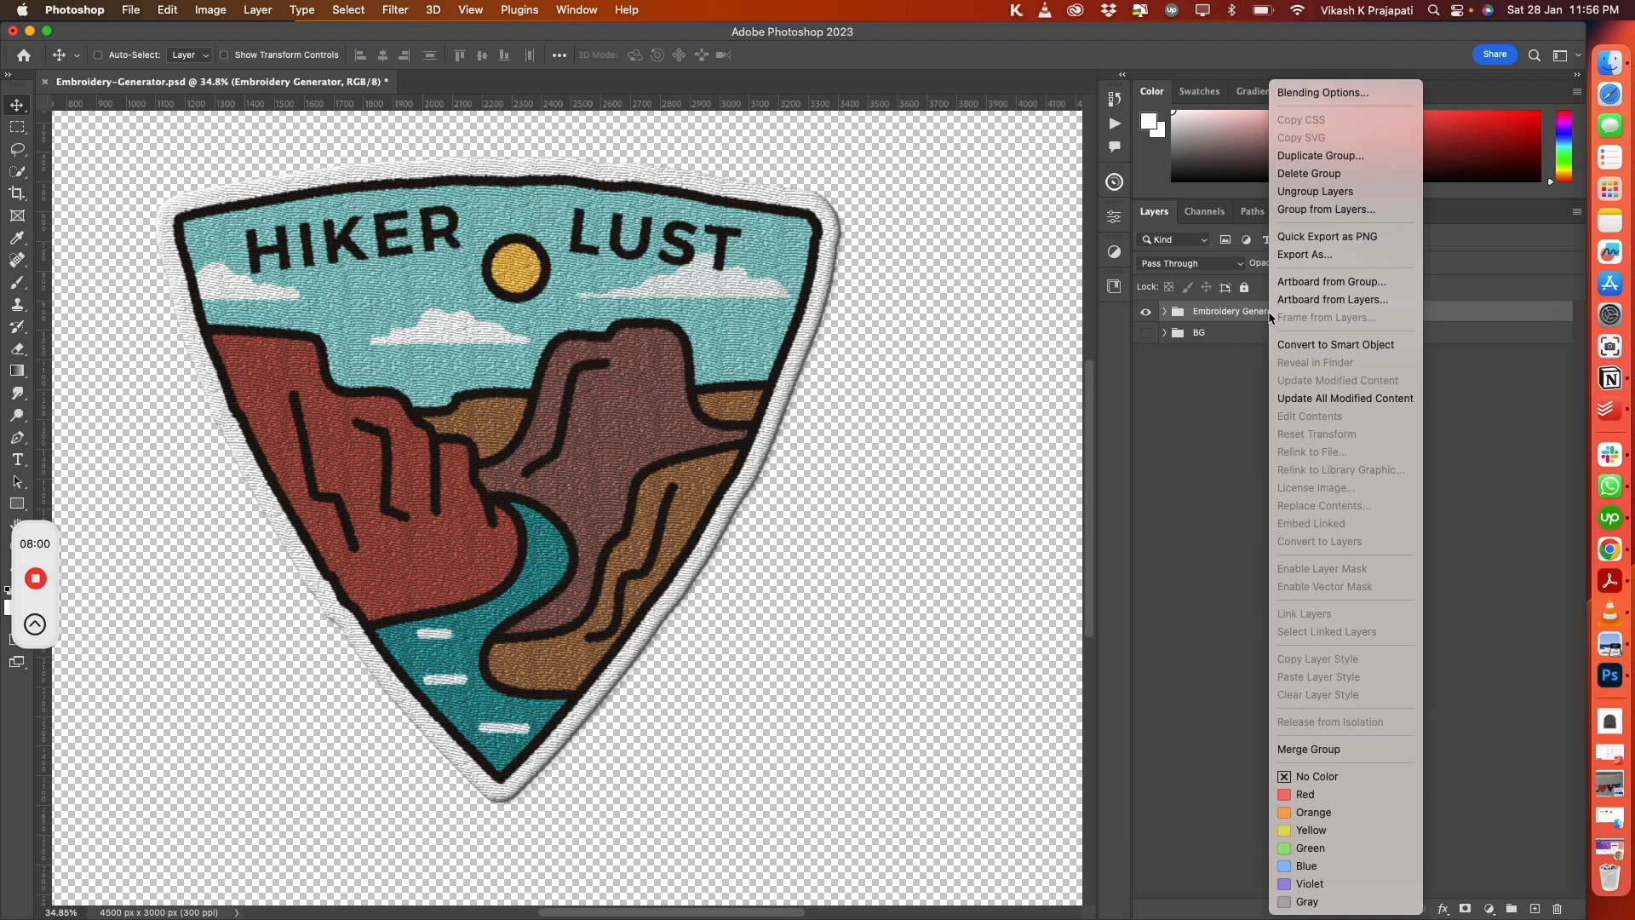
{"action": "left_click", "coordinate": [1361, 346]}
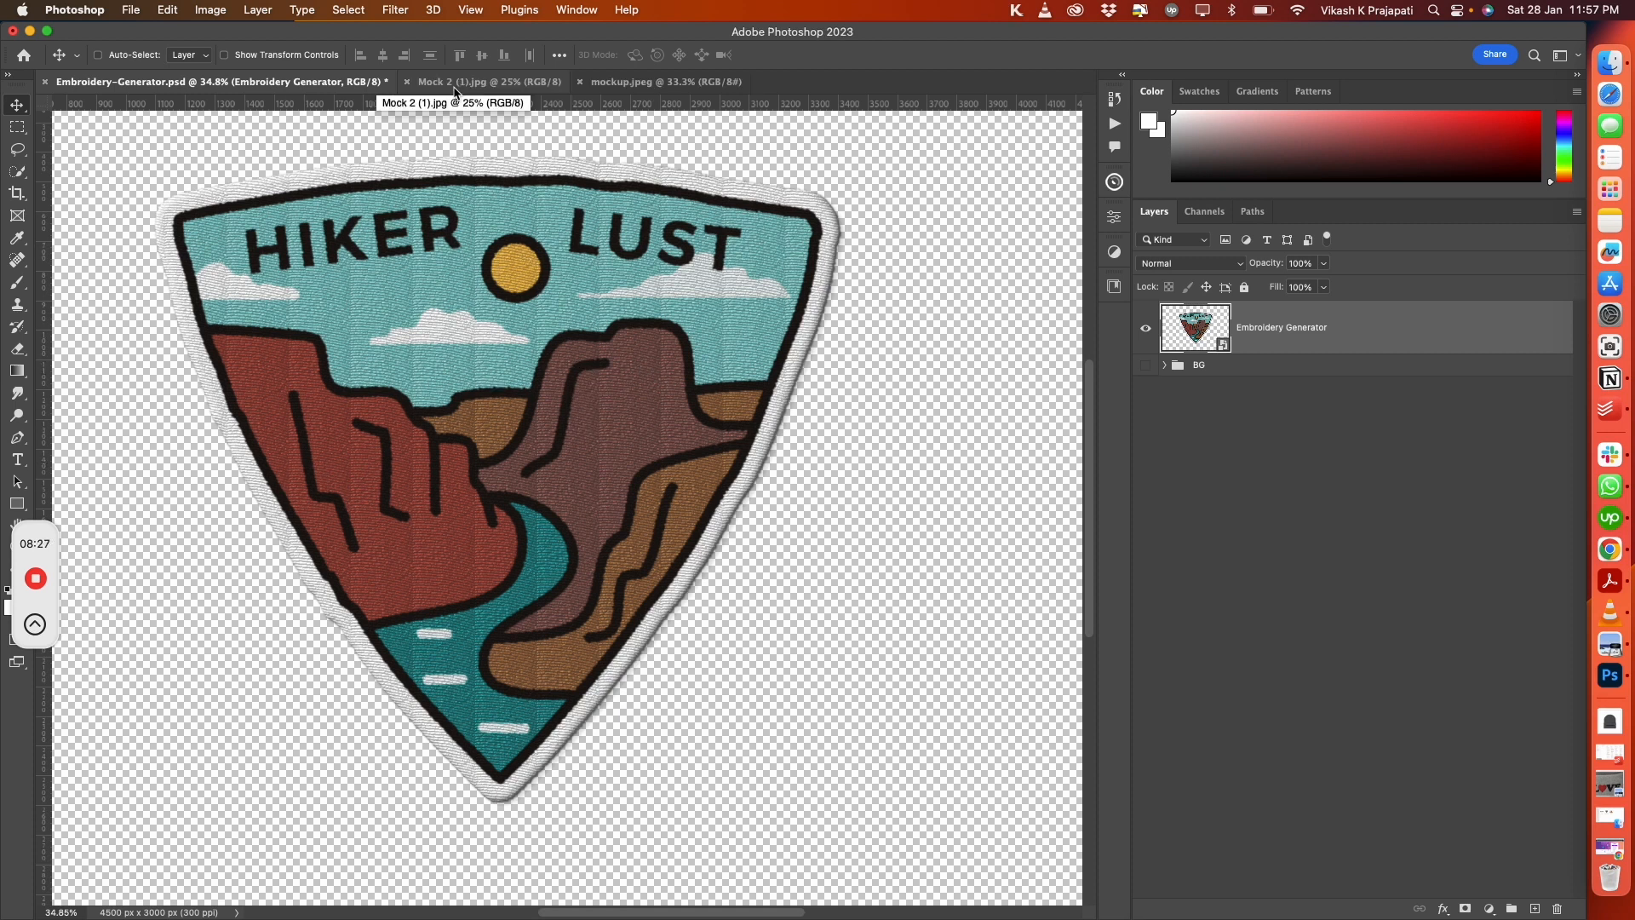
Examine the T-shirt photo in Mock 2 (1).jpg and the beanie with its BIG LOVE lettering in mockup.jpeg
{"action": "left_click", "coordinate": [456, 89]}
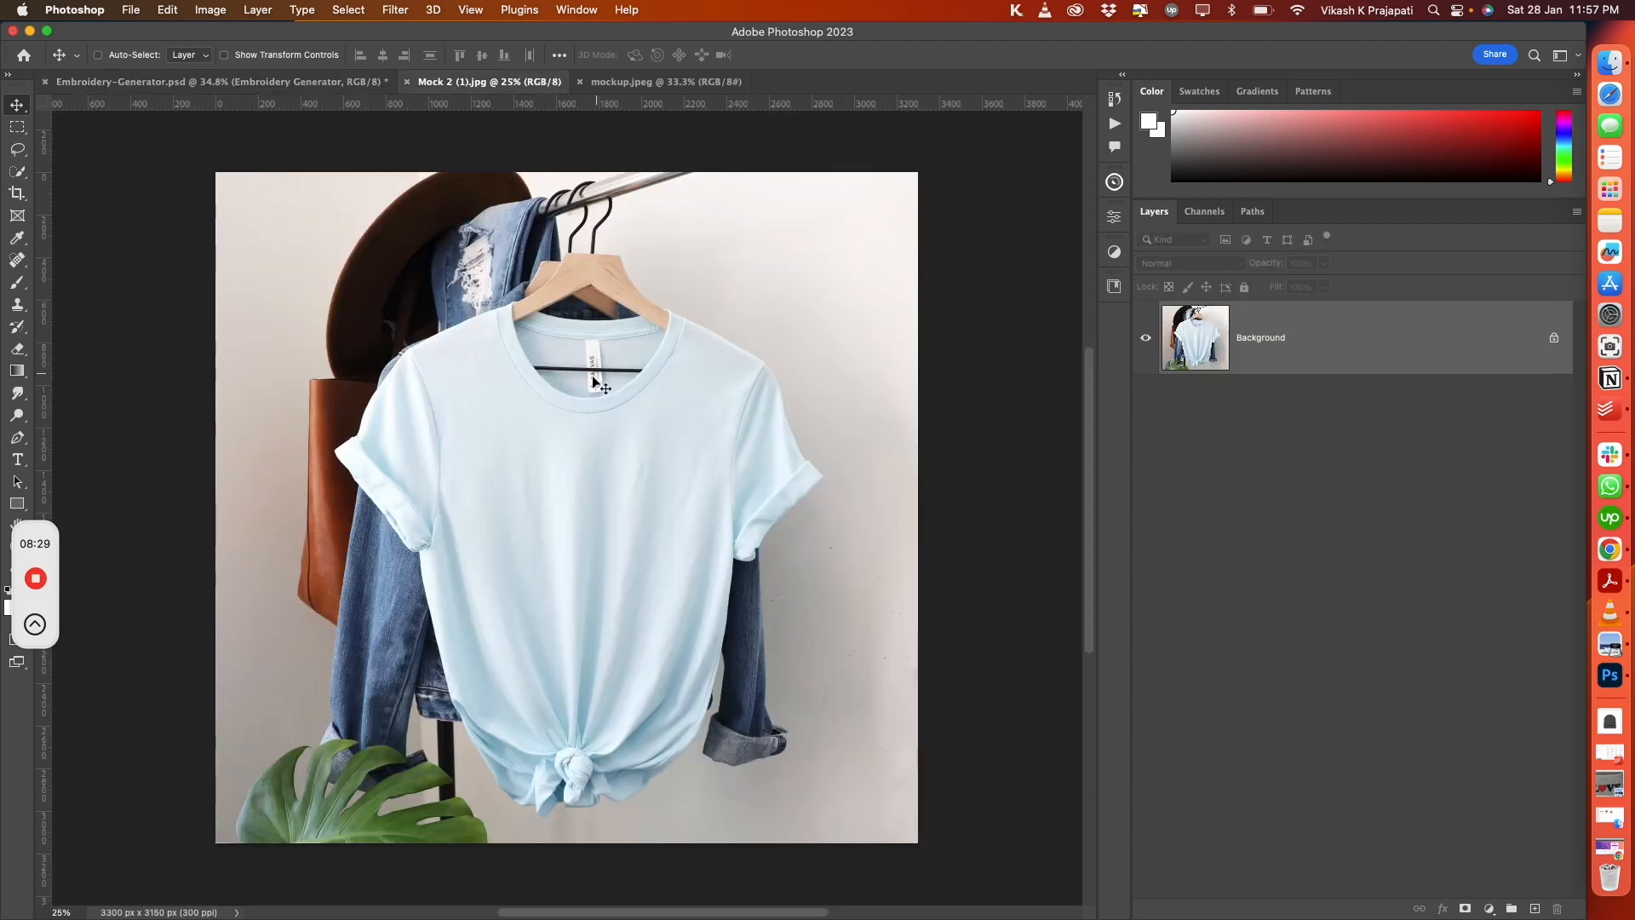
{"action": "left_click", "coordinate": [641, 83]}
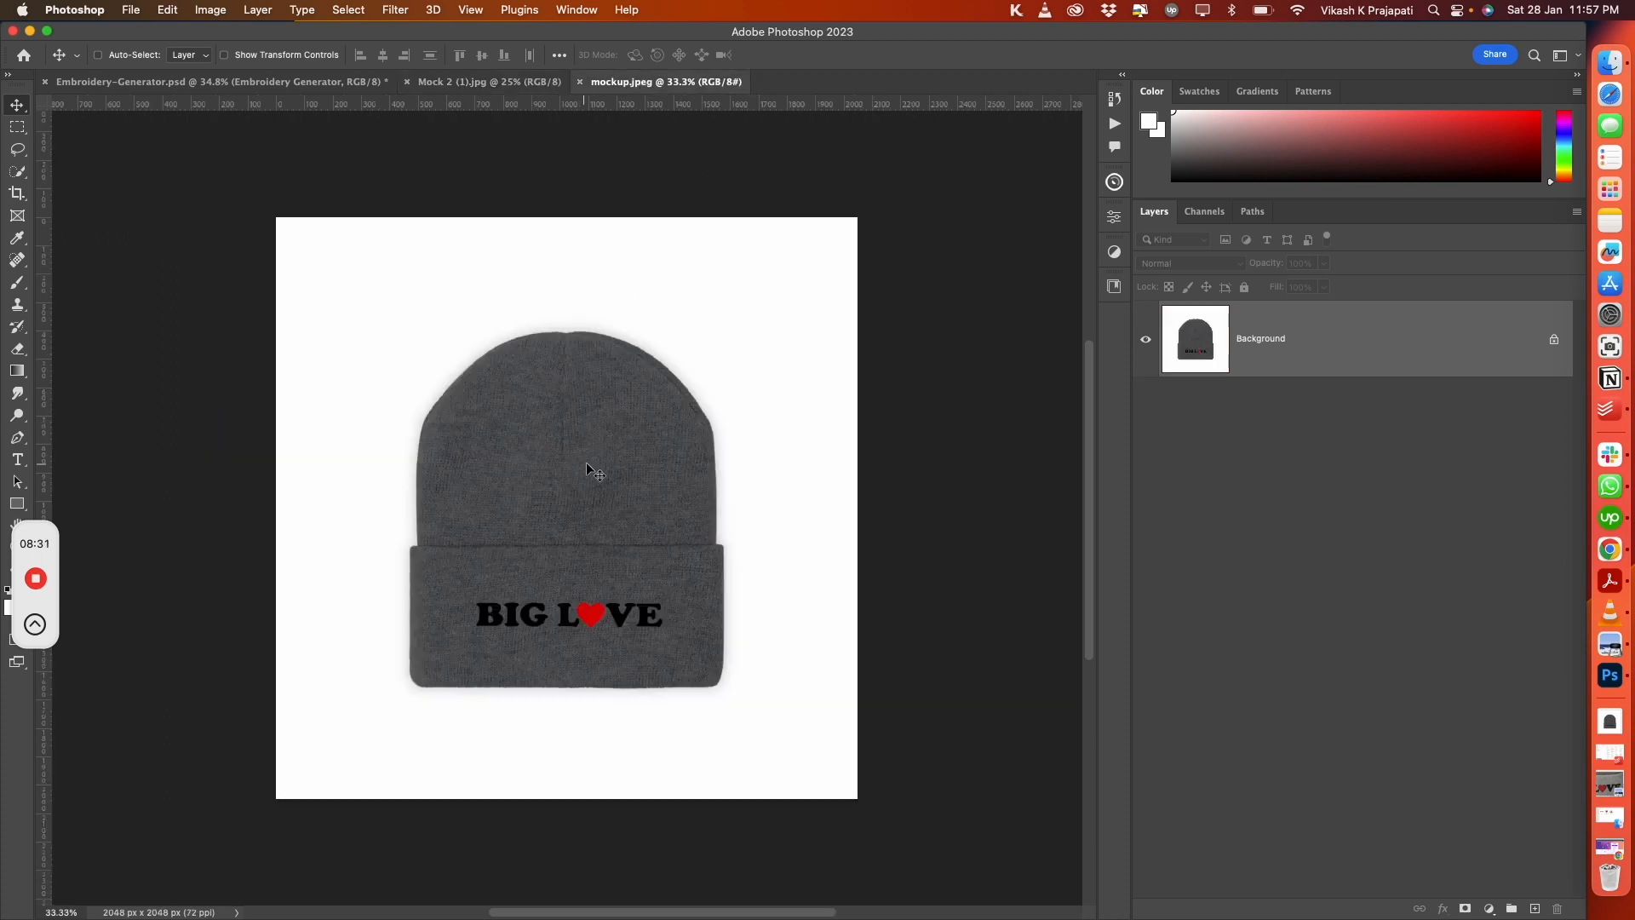
{"action": "scroll", "coordinate": [585, 496], "scroll_direction": "up", "scroll_amount": 5}
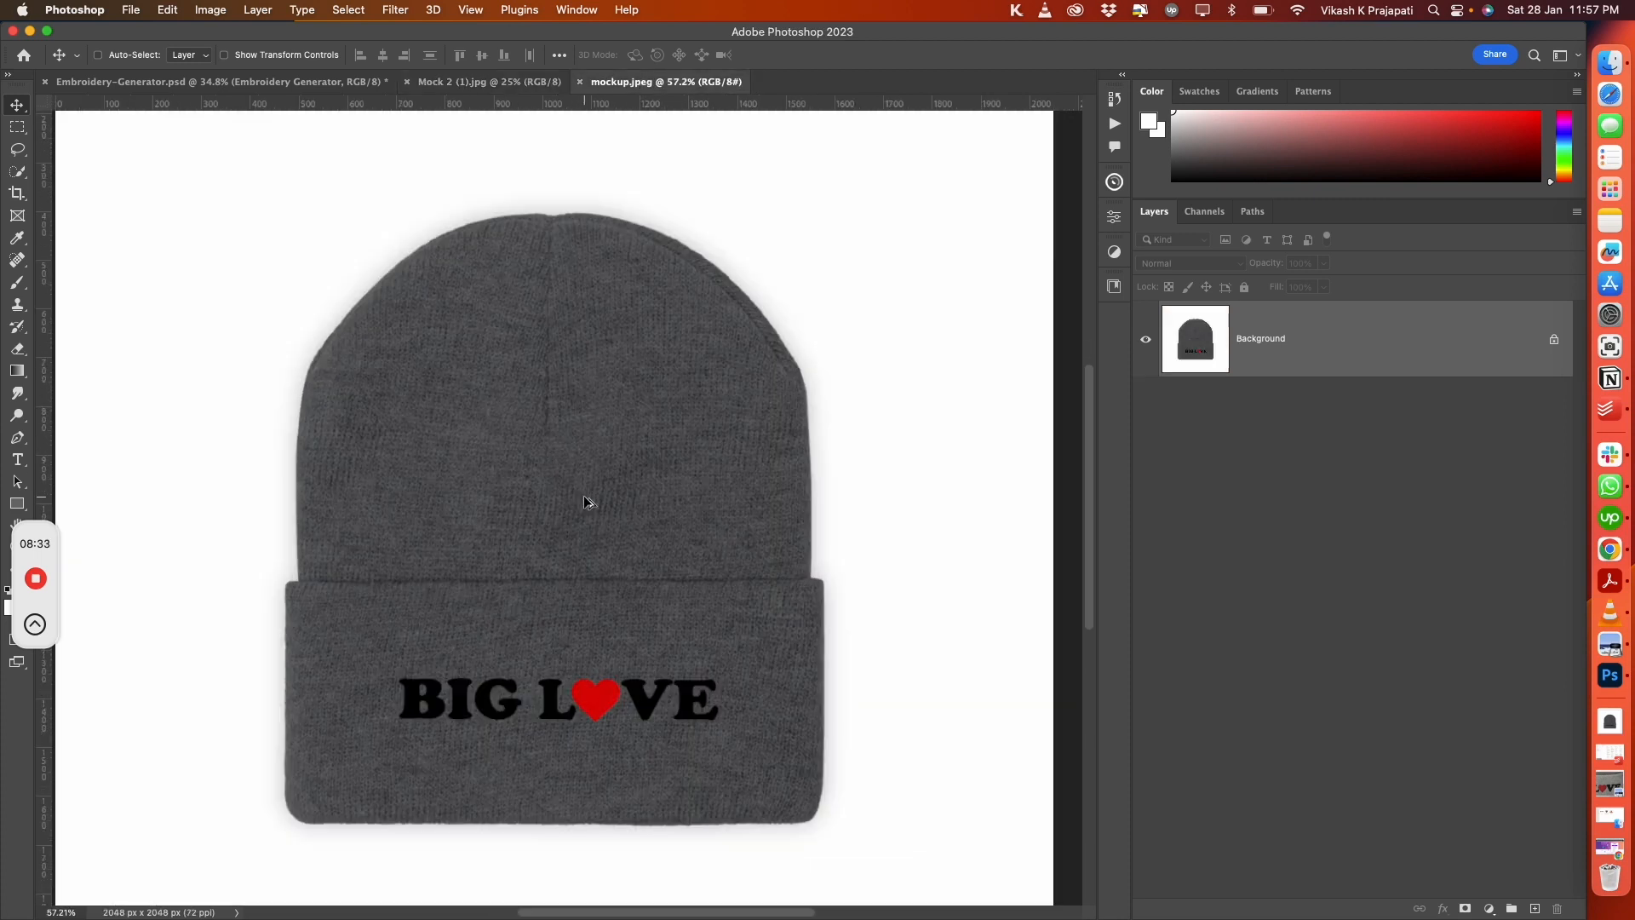
{"action": "scroll", "coordinate": [545, 515], "scroll_direction": "down", "scroll_amount": 2}
{"action": "scroll", "coordinate": [545, 482], "scroll_direction": "up", "scroll_amount": 5}
{"action": "scroll", "coordinate": [545, 481], "scroll_direction": "down", "scroll_amount": 3}
{"action": "scroll", "coordinate": [552, 529], "scroll_direction": "down", "scroll_amount": 5}
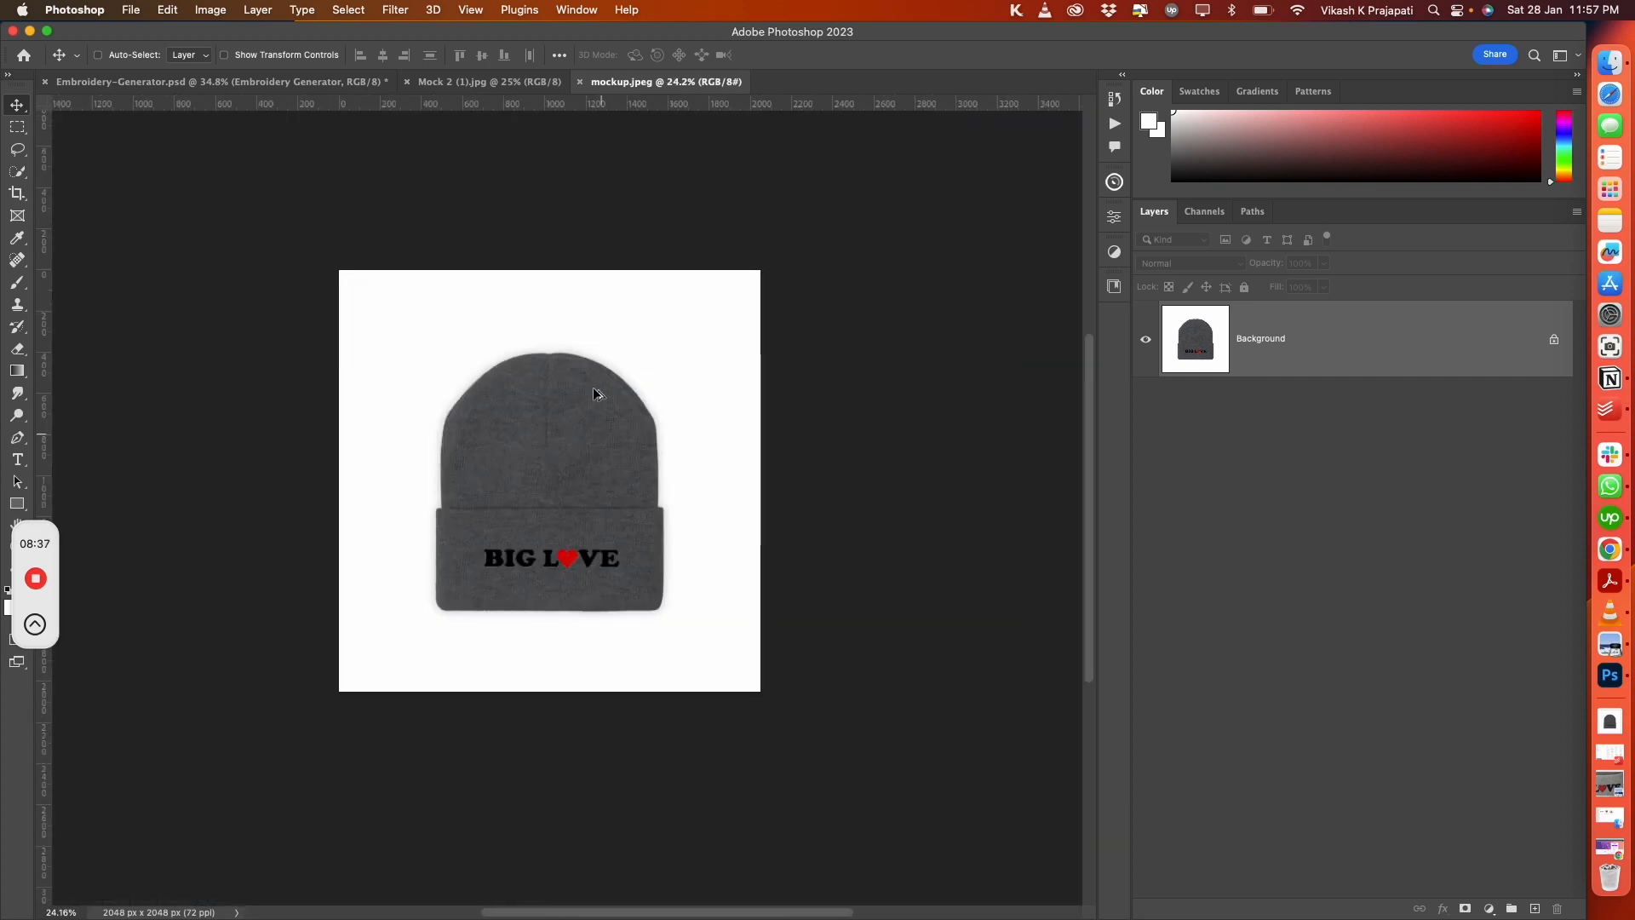
Duplicate the Hiker Lust Embroidery Generator smart object from Embroidery-Generator.psd into Mock 2 (1).jpg
{"action": "left_click", "coordinate": [219, 81]}
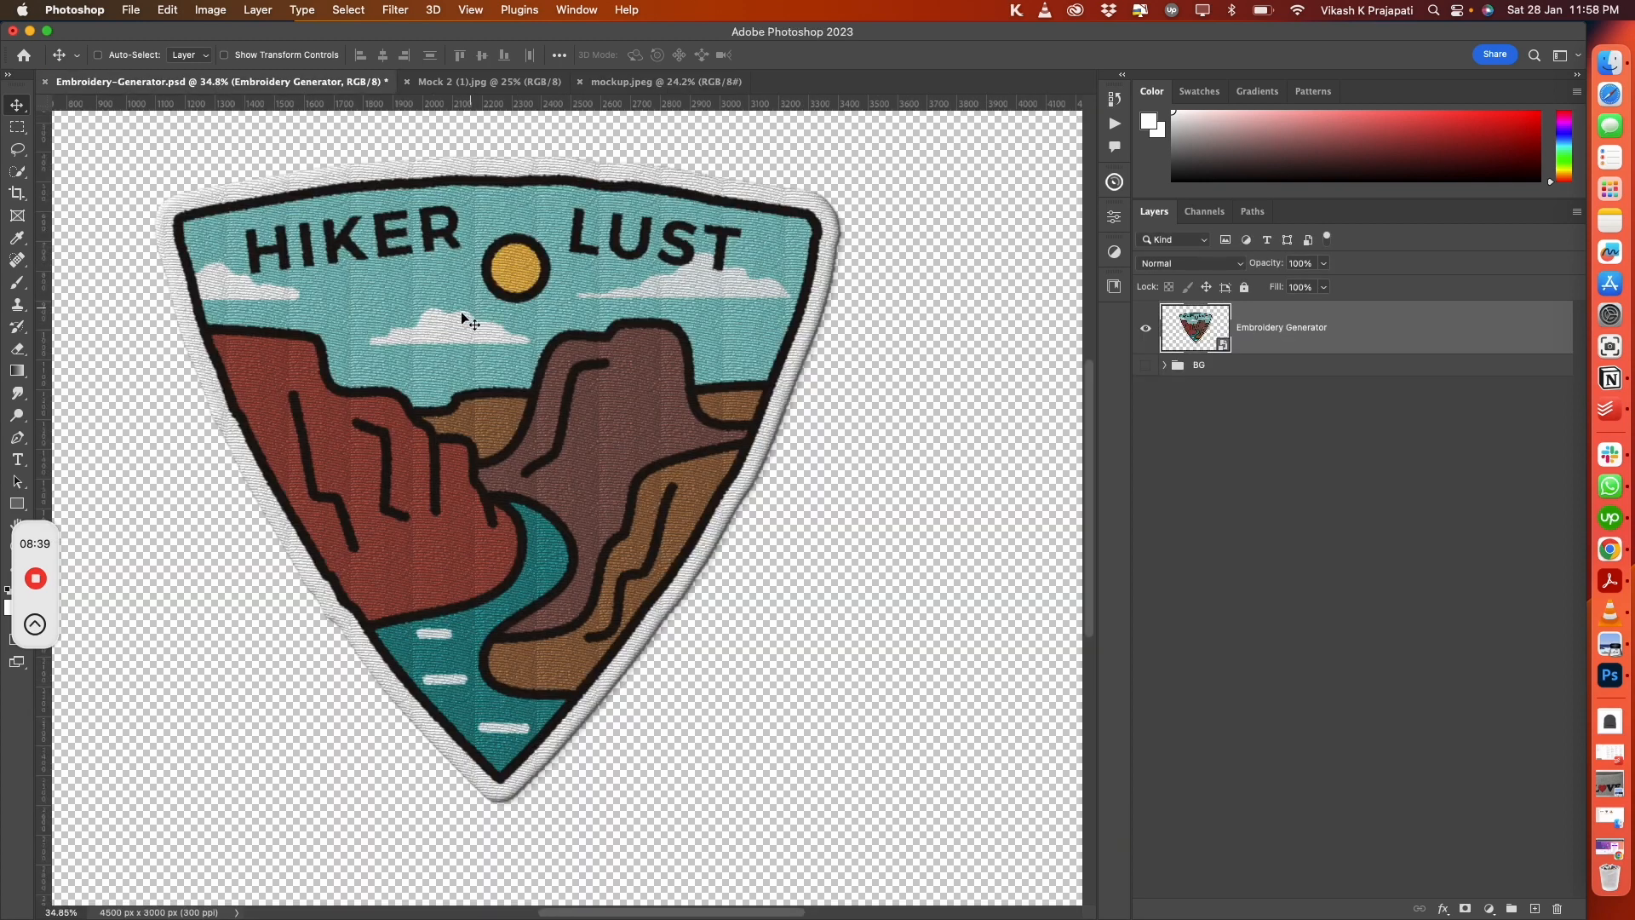
{"action": "scroll", "coordinate": [451, 323], "scroll_direction": "down", "scroll_amount": 1}
{"action": "right_click", "coordinate": [1383, 332]}
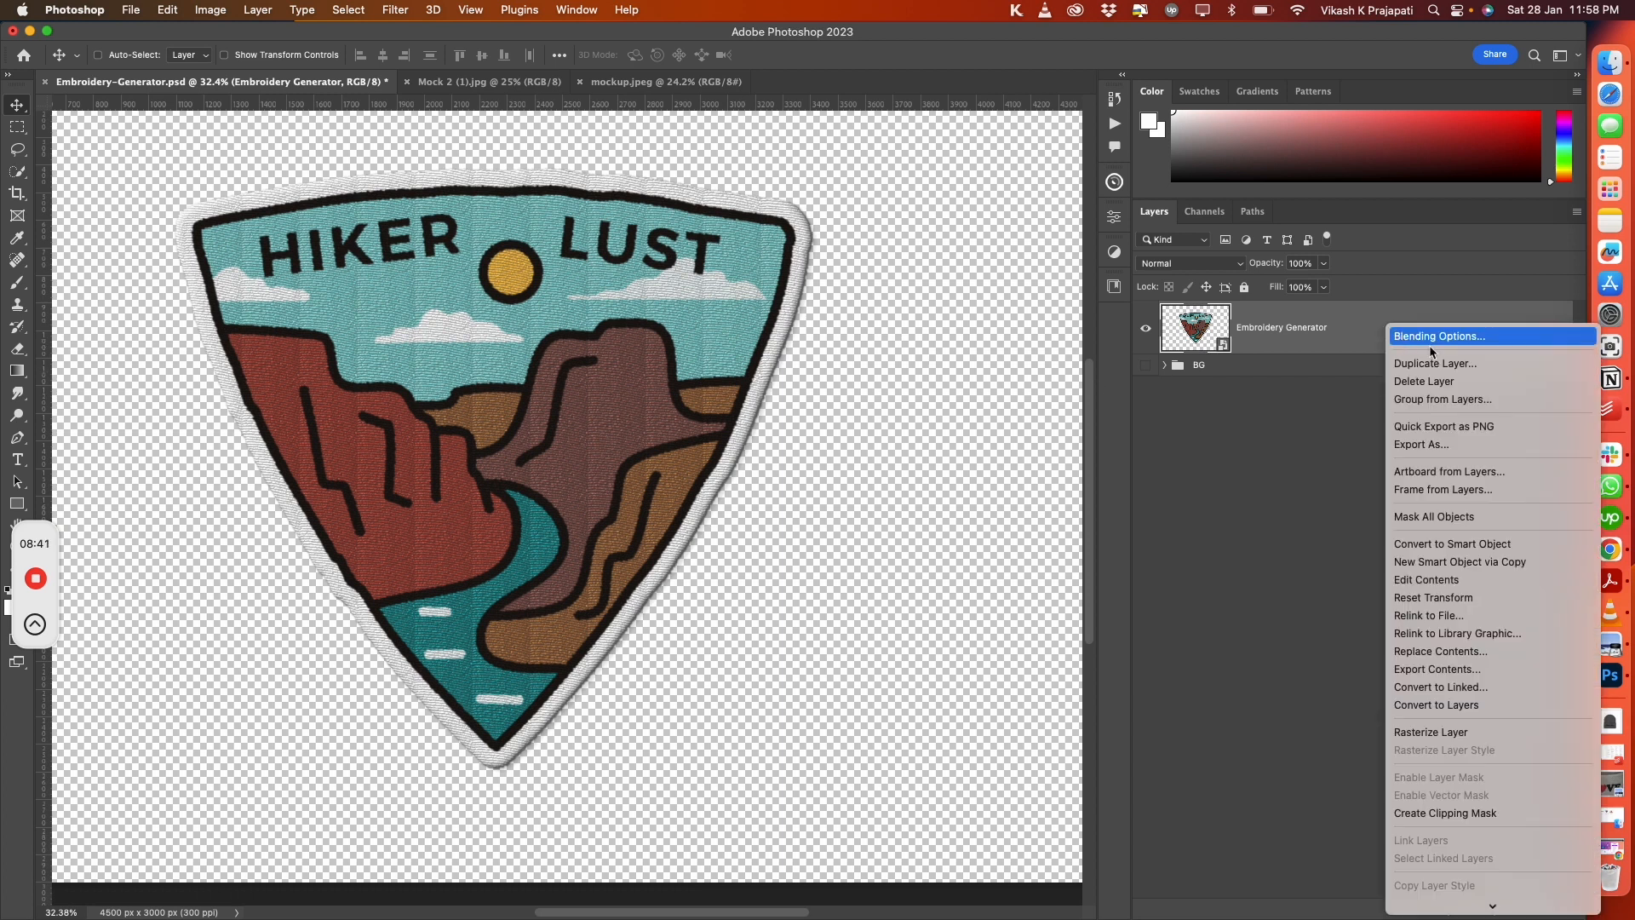
{"action": "left_click", "coordinate": [1418, 359]}
{"action": "left_click", "coordinate": [780, 324]}
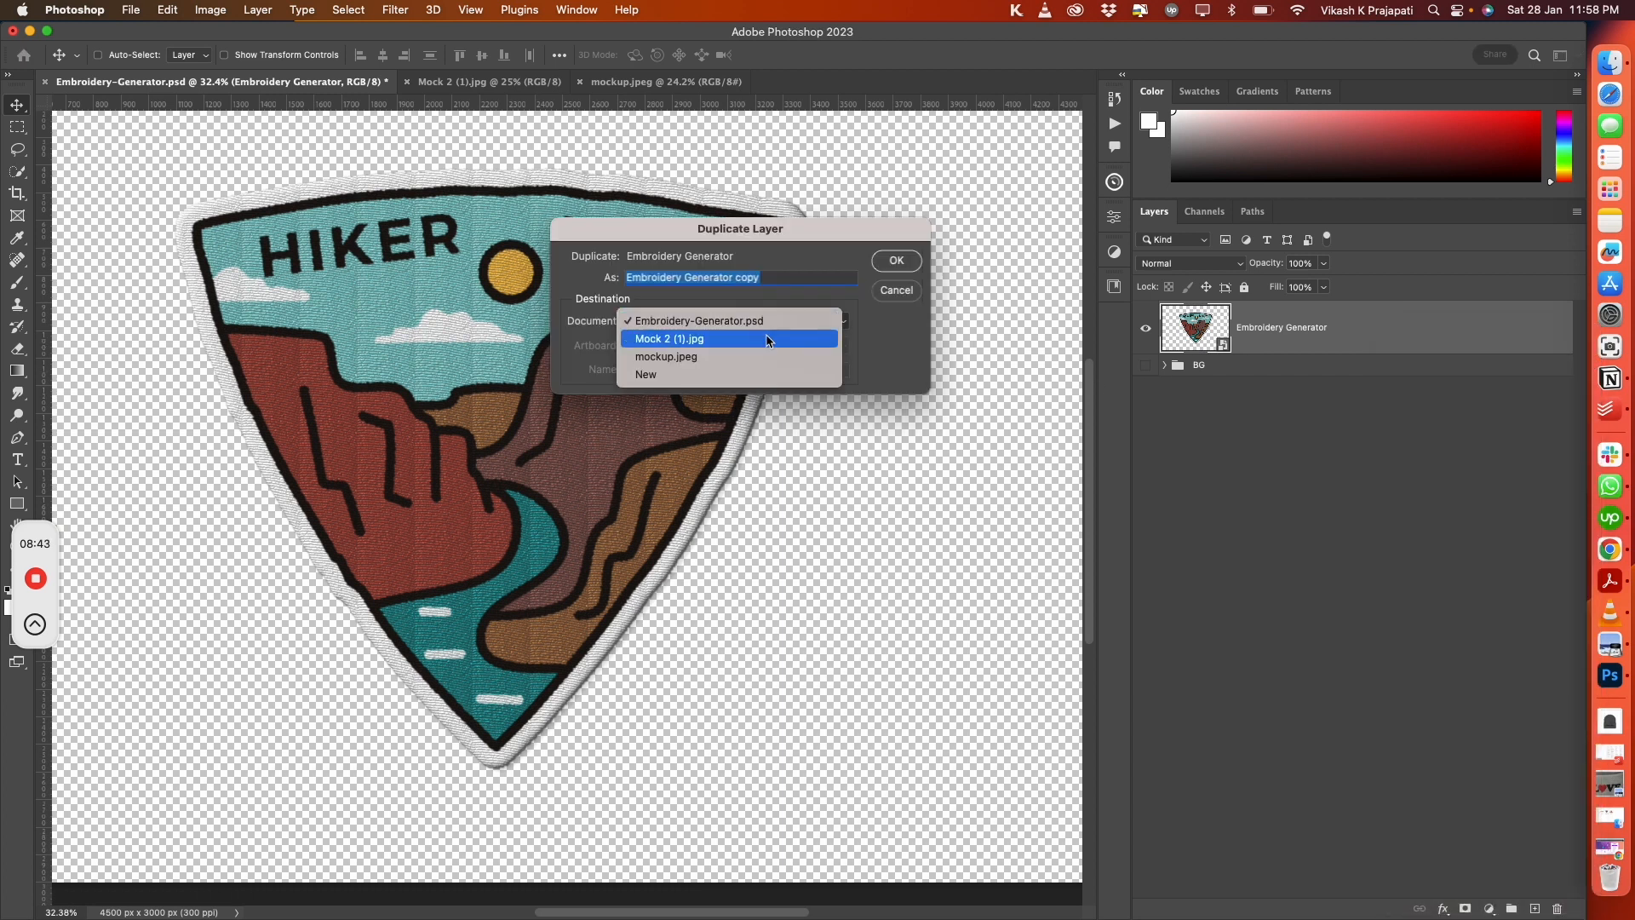
{"action": "left_click", "coordinate": [767, 335]}
{"action": "left_click", "coordinate": [896, 261]}
Duplicate the Hiker Lust Embroidery Generator smart object into mockup.jpeg as well
{"action": "right_click", "coordinate": [1303, 320]}
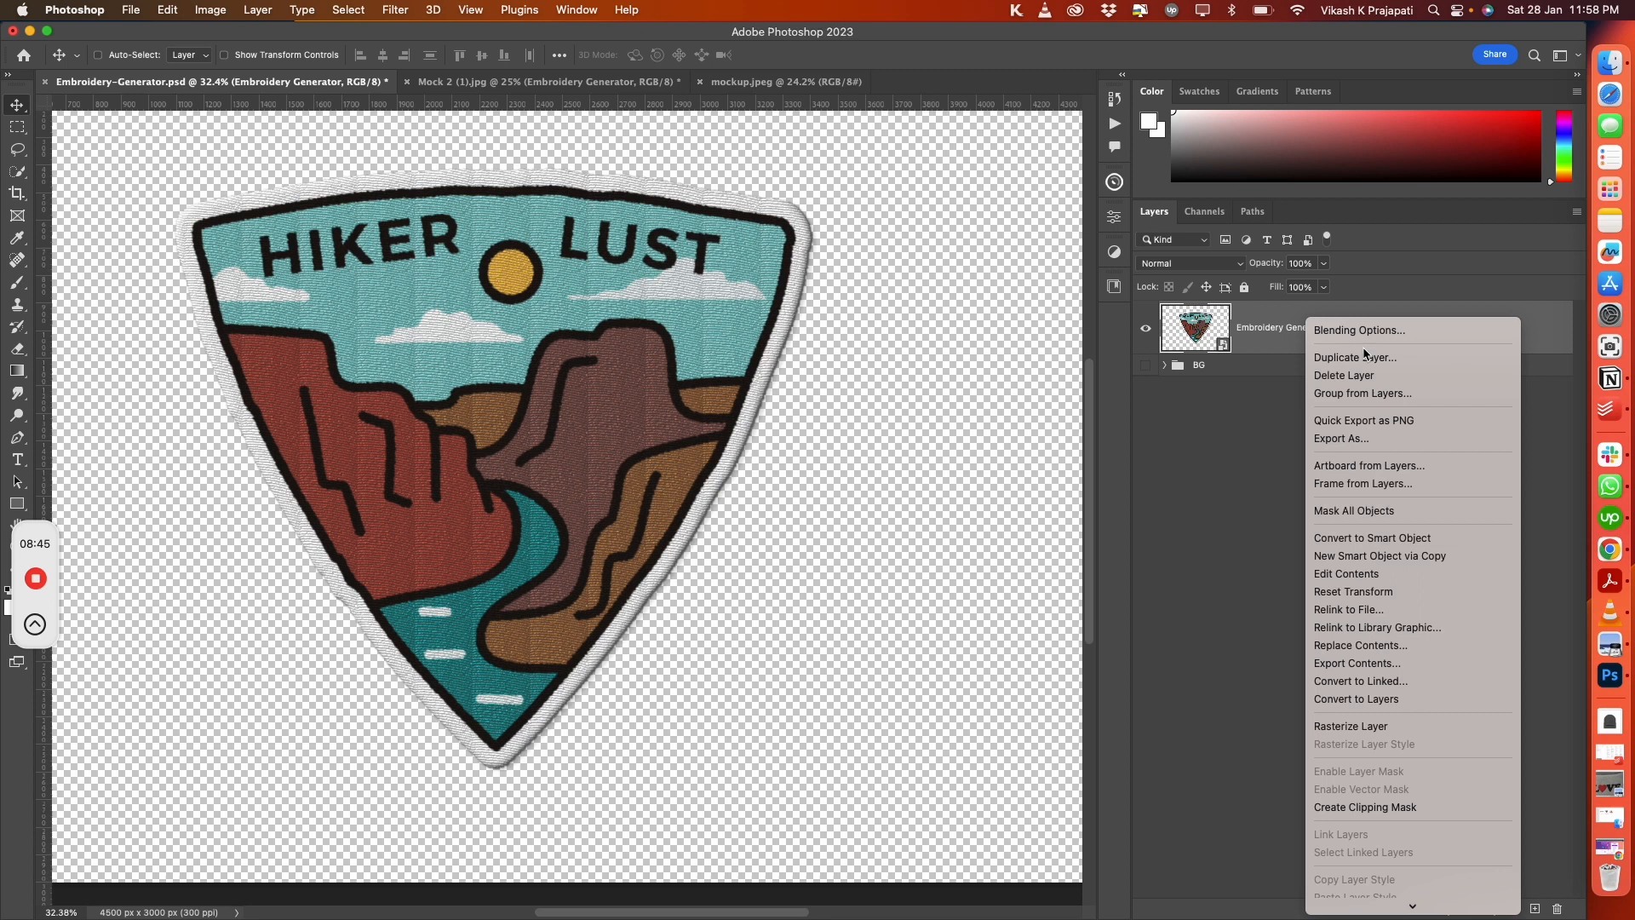
{"action": "left_click", "coordinate": [1377, 352]}
{"action": "left_click", "coordinate": [691, 330]}
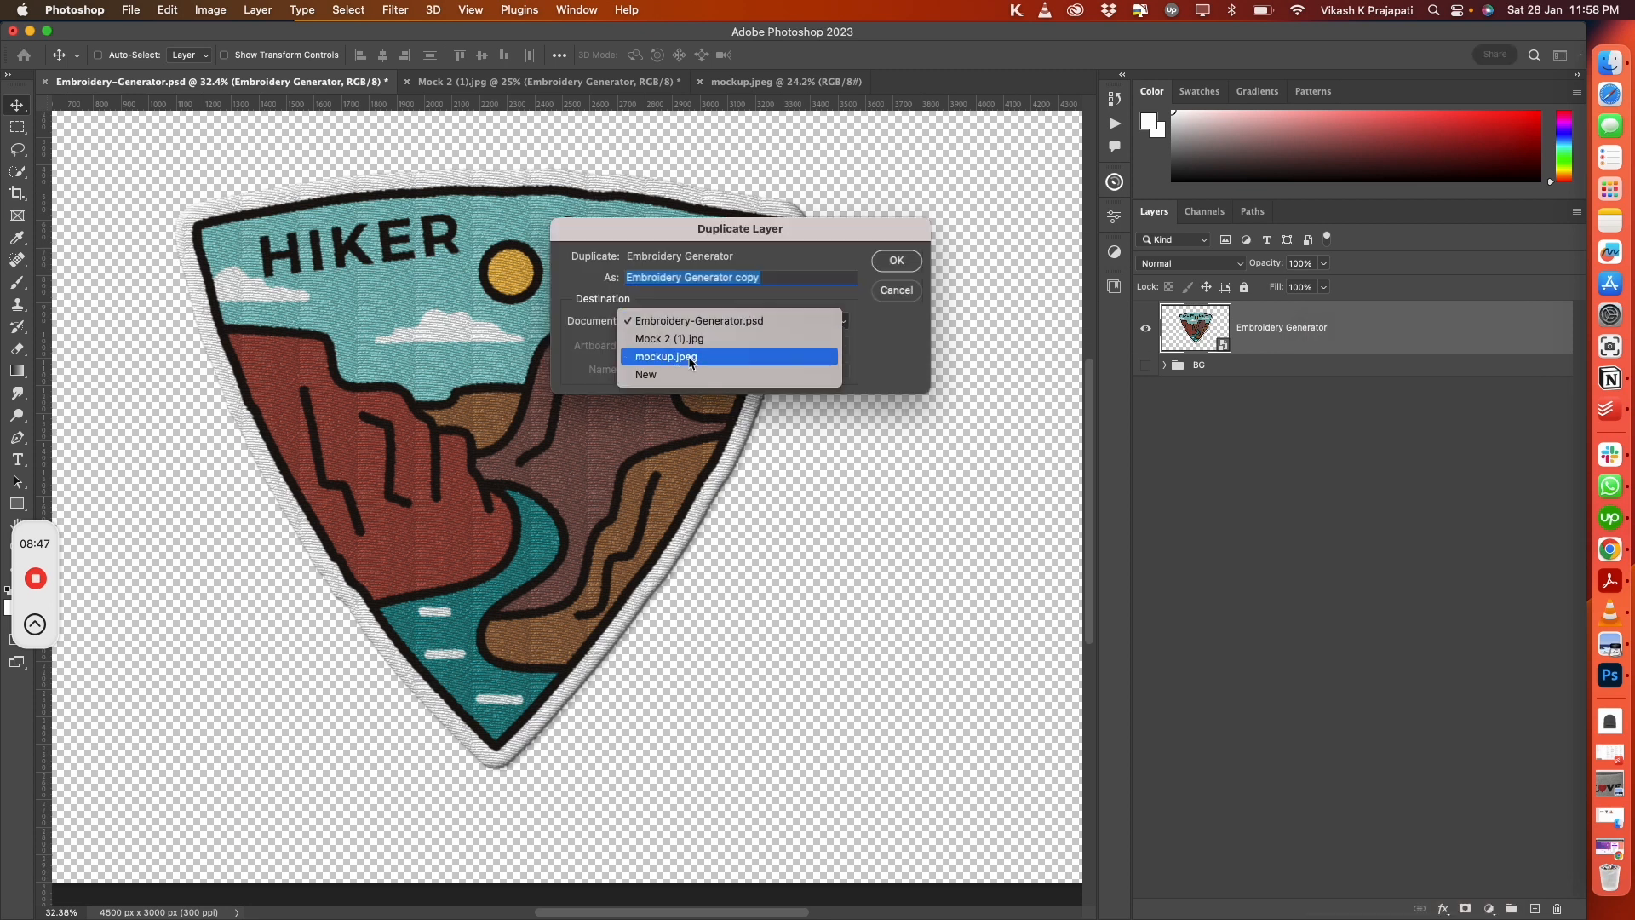
{"action": "left_click", "coordinate": [691, 361]}
{"action": "left_click", "coordinate": [906, 260]}
In Mock 2 (1).jpg, scale the Hiker Lust patch down and position it as a small badge on the T-shirt's wearer-left chest
{"action": "left_click", "coordinate": [480, 83]}
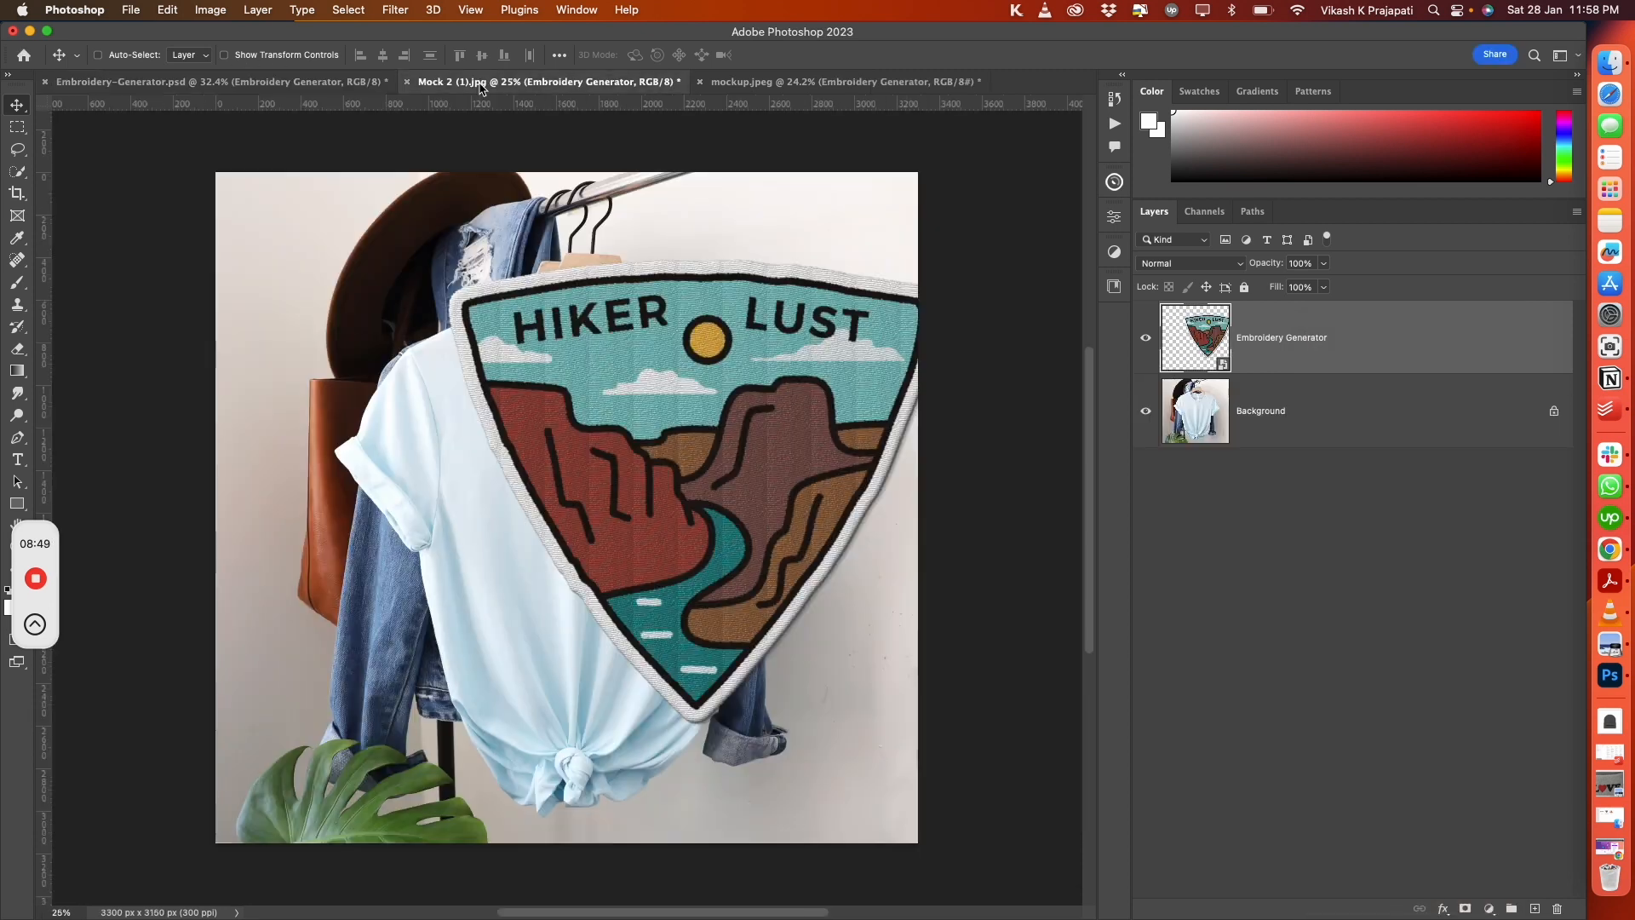
{"action": "key", "text": "super+t"}
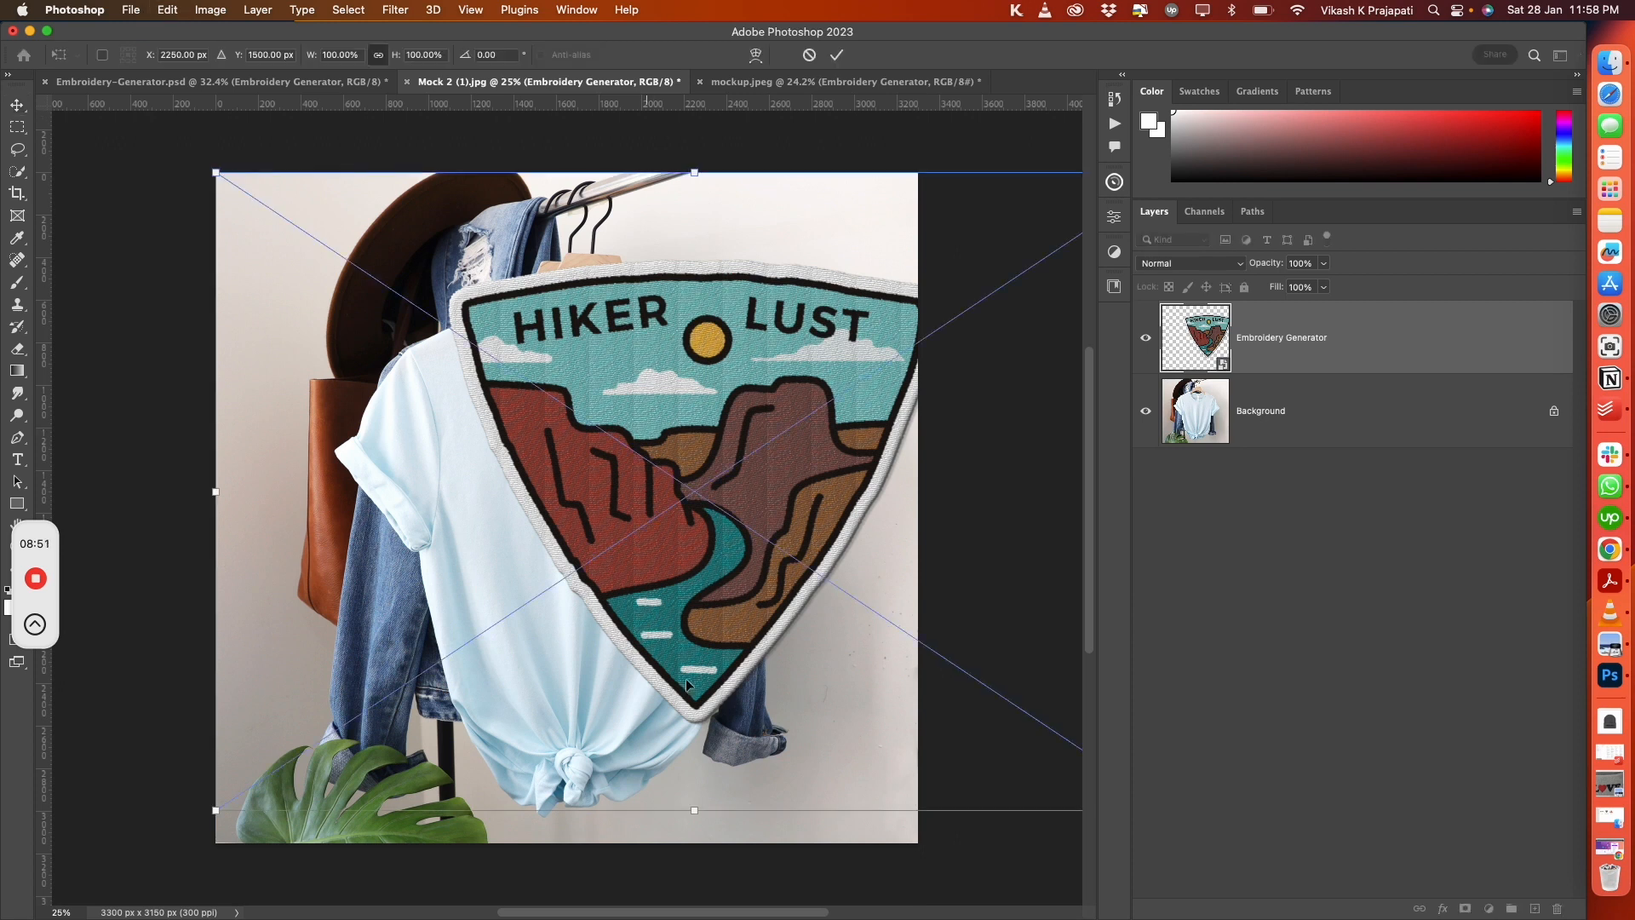
{"action": "left_click_drag", "start_coordinate": [707, 816], "coordinate": [770, 362]}
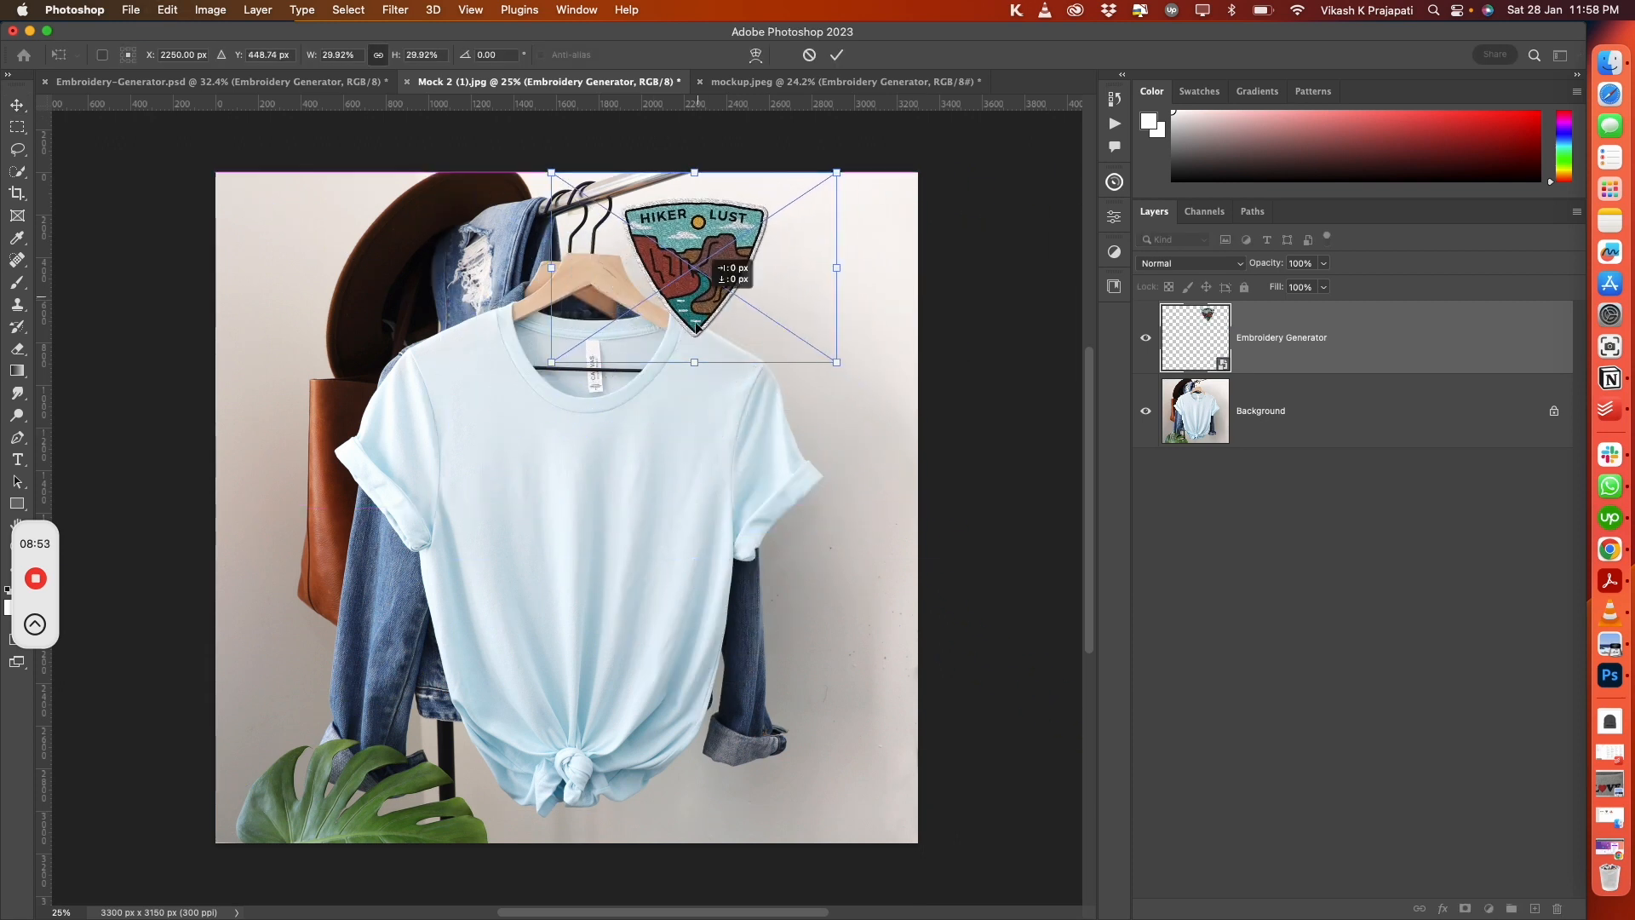
{"action": "left_click_drag", "start_coordinate": [700, 305], "coordinate": [669, 527]}
{"action": "left_click_drag", "start_coordinate": [663, 588], "coordinate": [681, 464]}
{"action": "key", "text": "Return"}
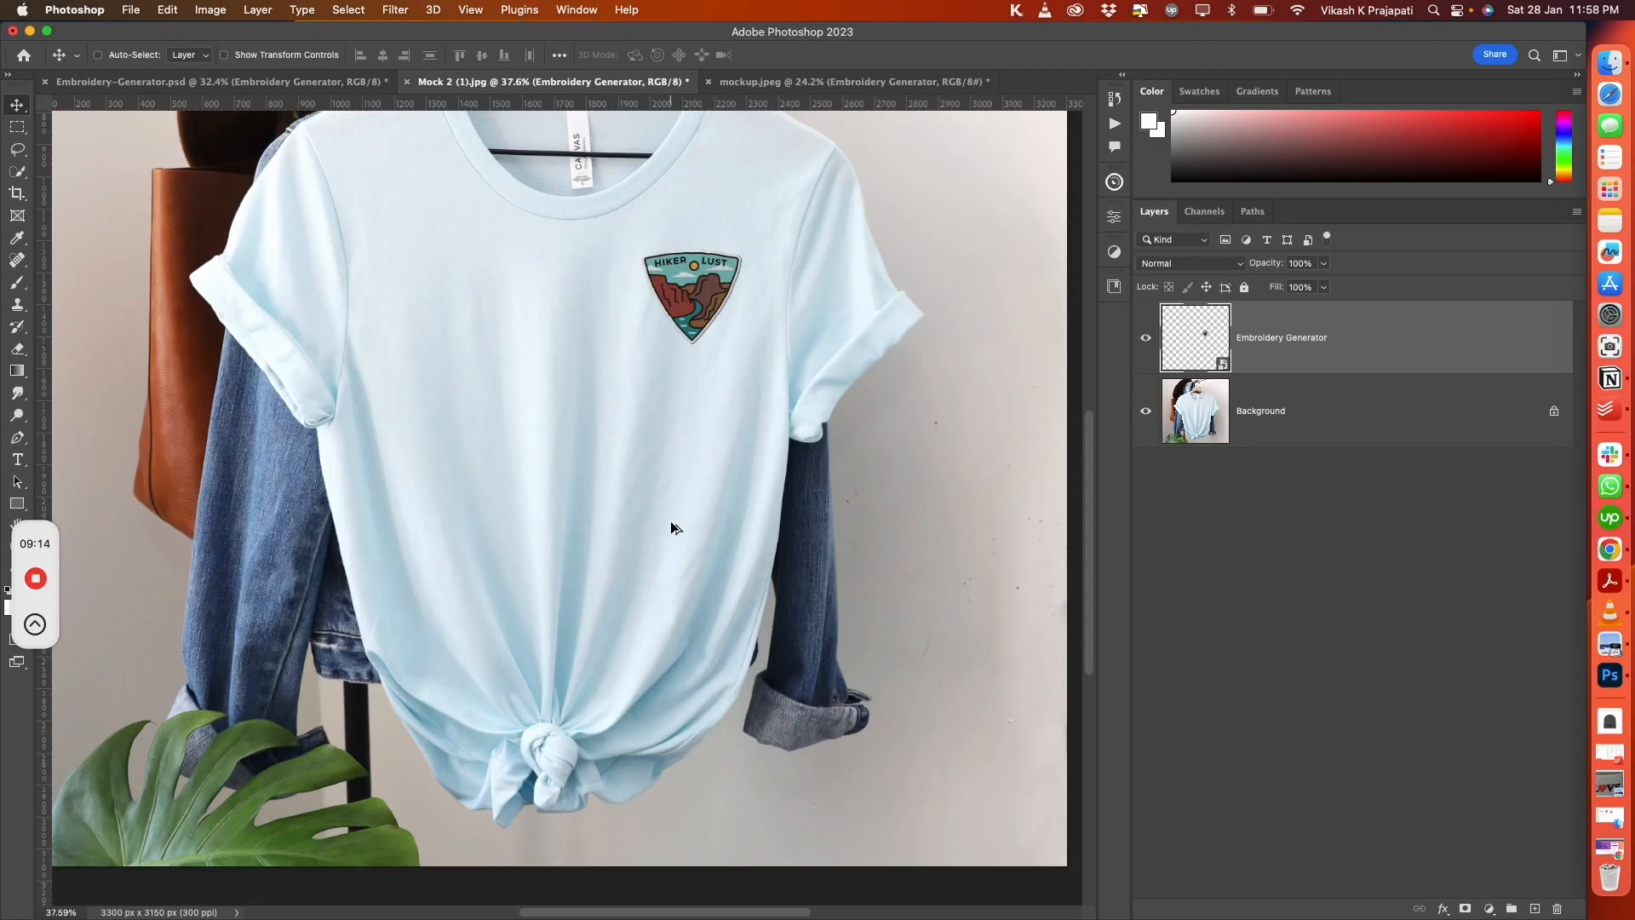
Examine the patch's stitching and edge shadow up close and its overall look on the T-shirt
{"action": "scroll", "coordinate": [671, 519], "scroll_direction": "up", "scroll_amount": 2}
{"action": "scroll", "coordinate": [627, 763], "scroll_direction": "up", "scroll_amount": 10}
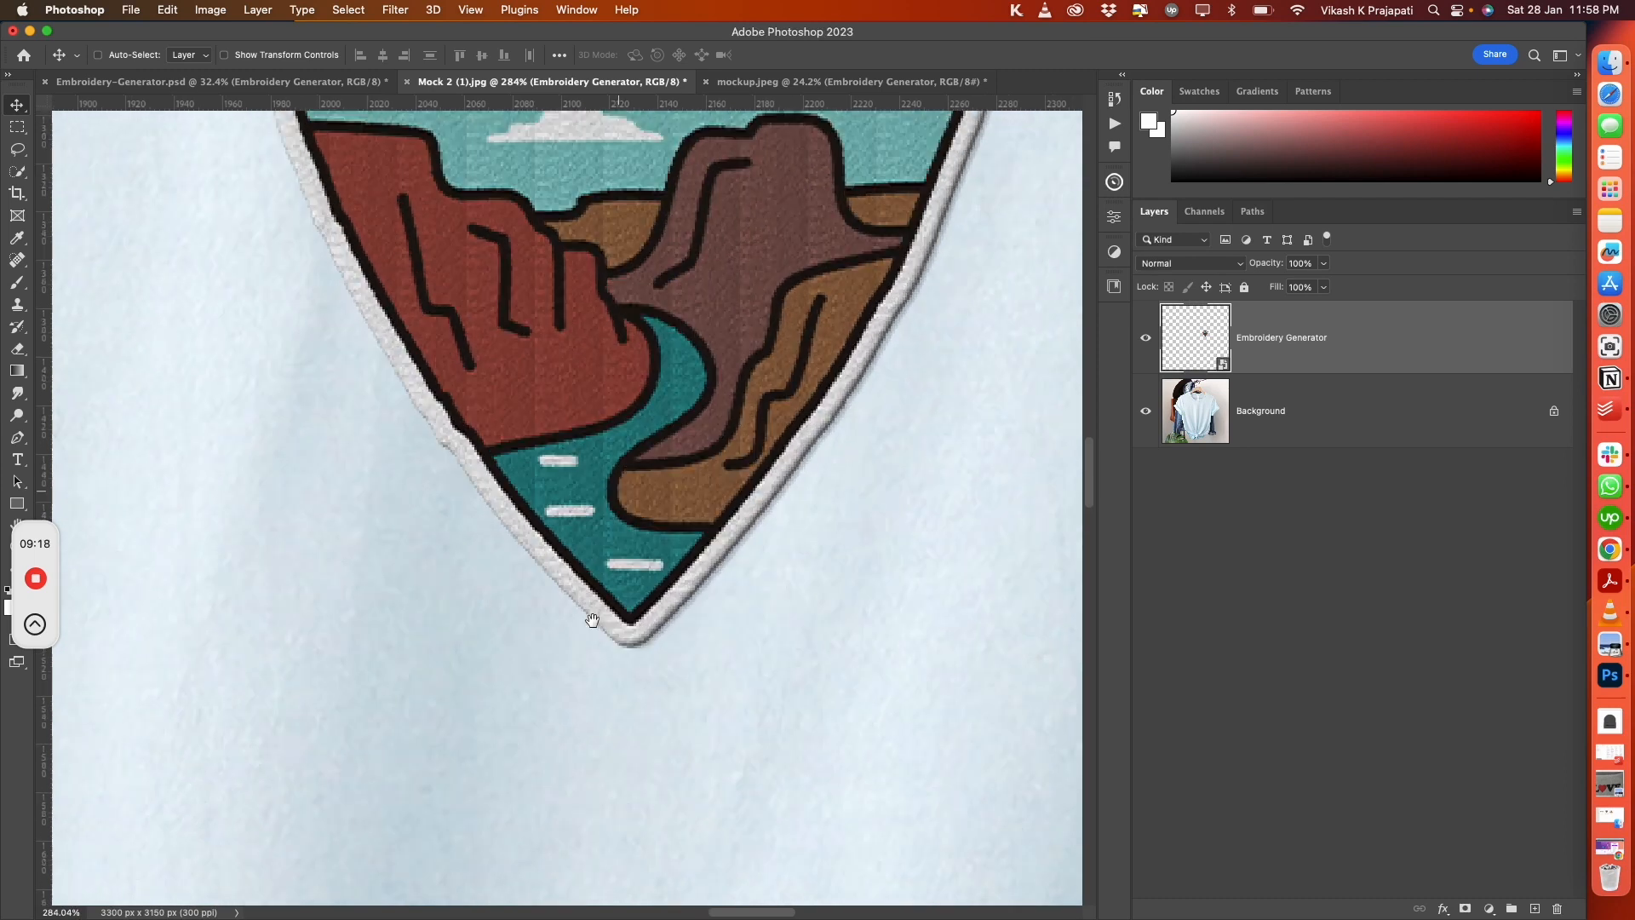
{"action": "scroll", "coordinate": [609, 634], "scroll_direction": "down", "scroll_amount": 8}
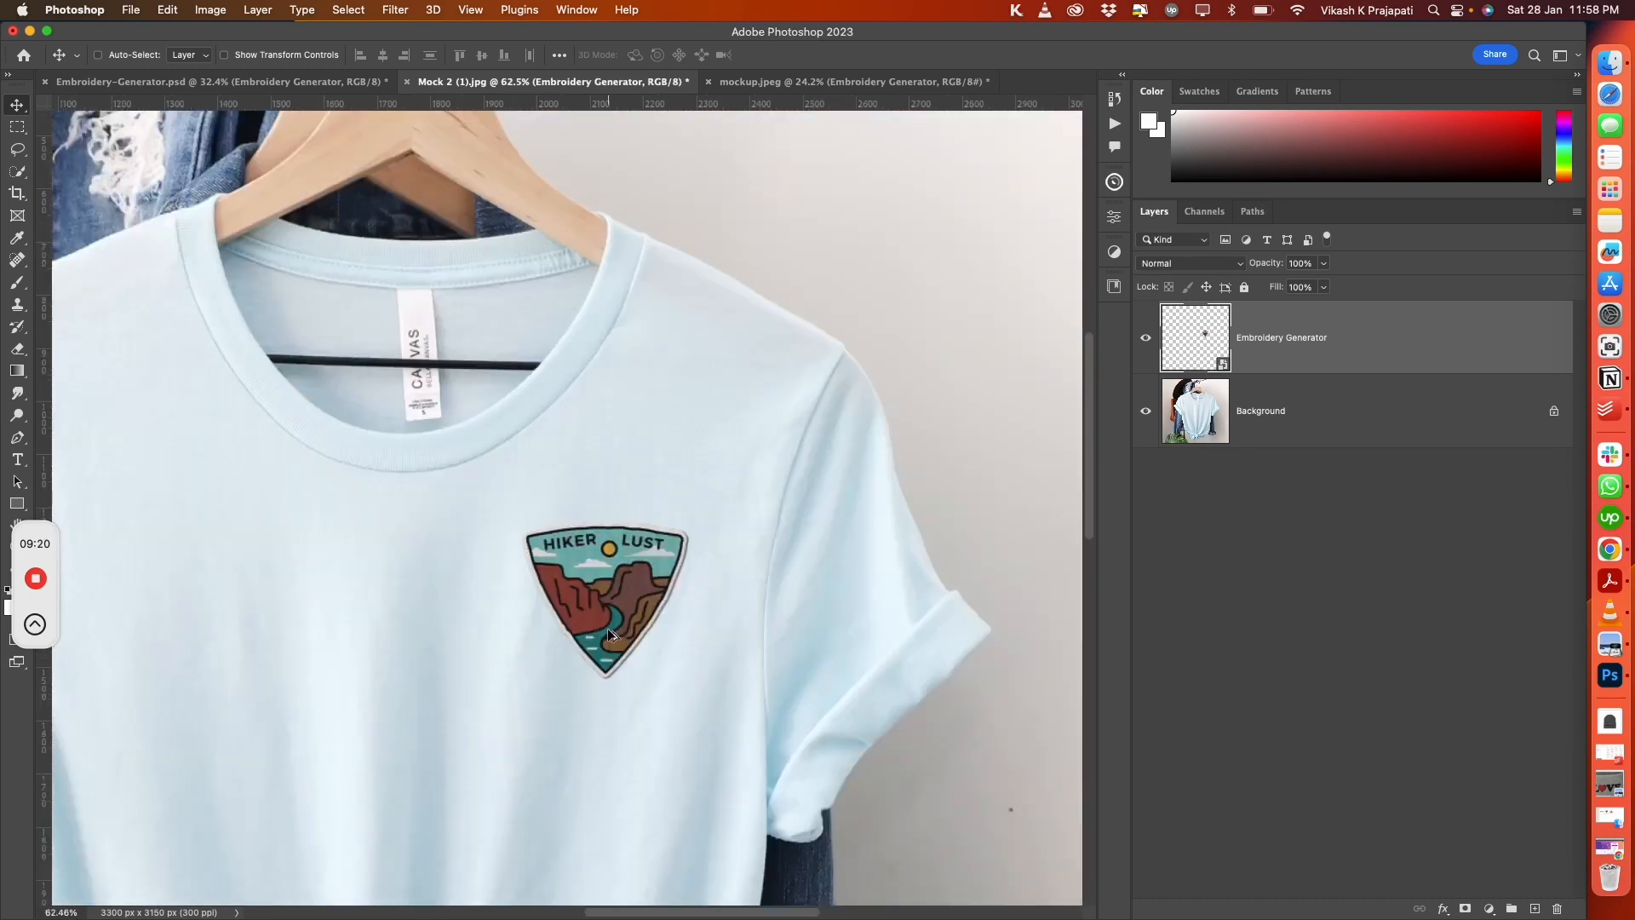
{"action": "scroll", "coordinate": [608, 635], "scroll_direction": "down", "scroll_amount": 4}
{"action": "left_click_drag", "start_coordinate": [608, 634], "coordinate": [617, 549]}
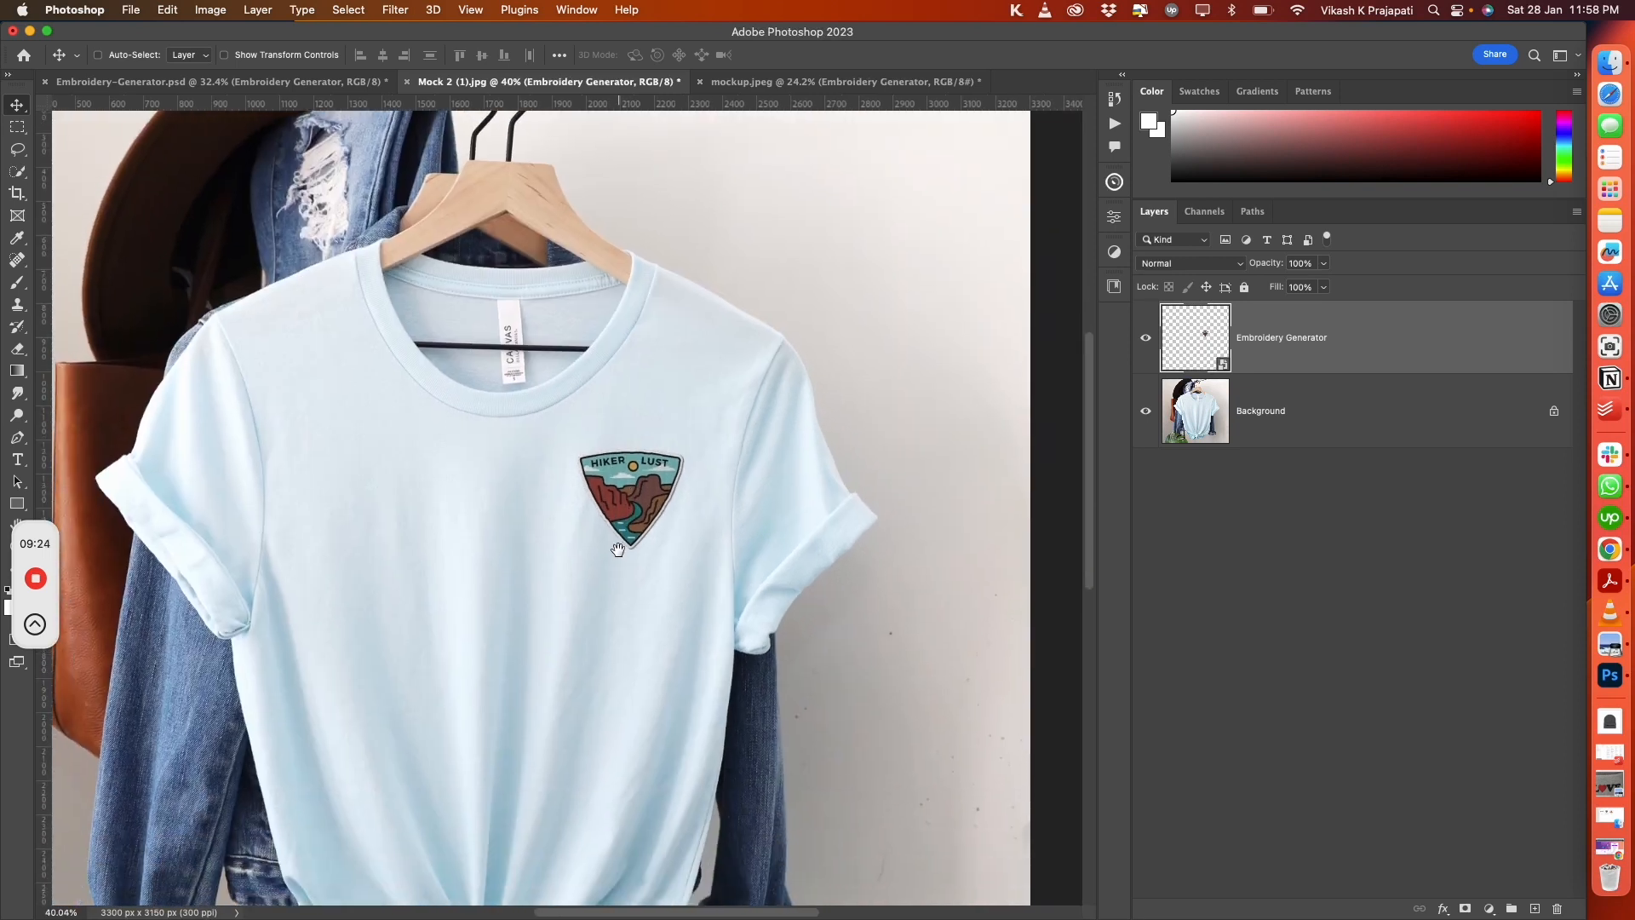
{"action": "scroll", "coordinate": [619, 548], "scroll_direction": "down", "scroll_amount": 3}
{"action": "scroll", "coordinate": [652, 344], "scroll_direction": "up", "scroll_amount": 2}
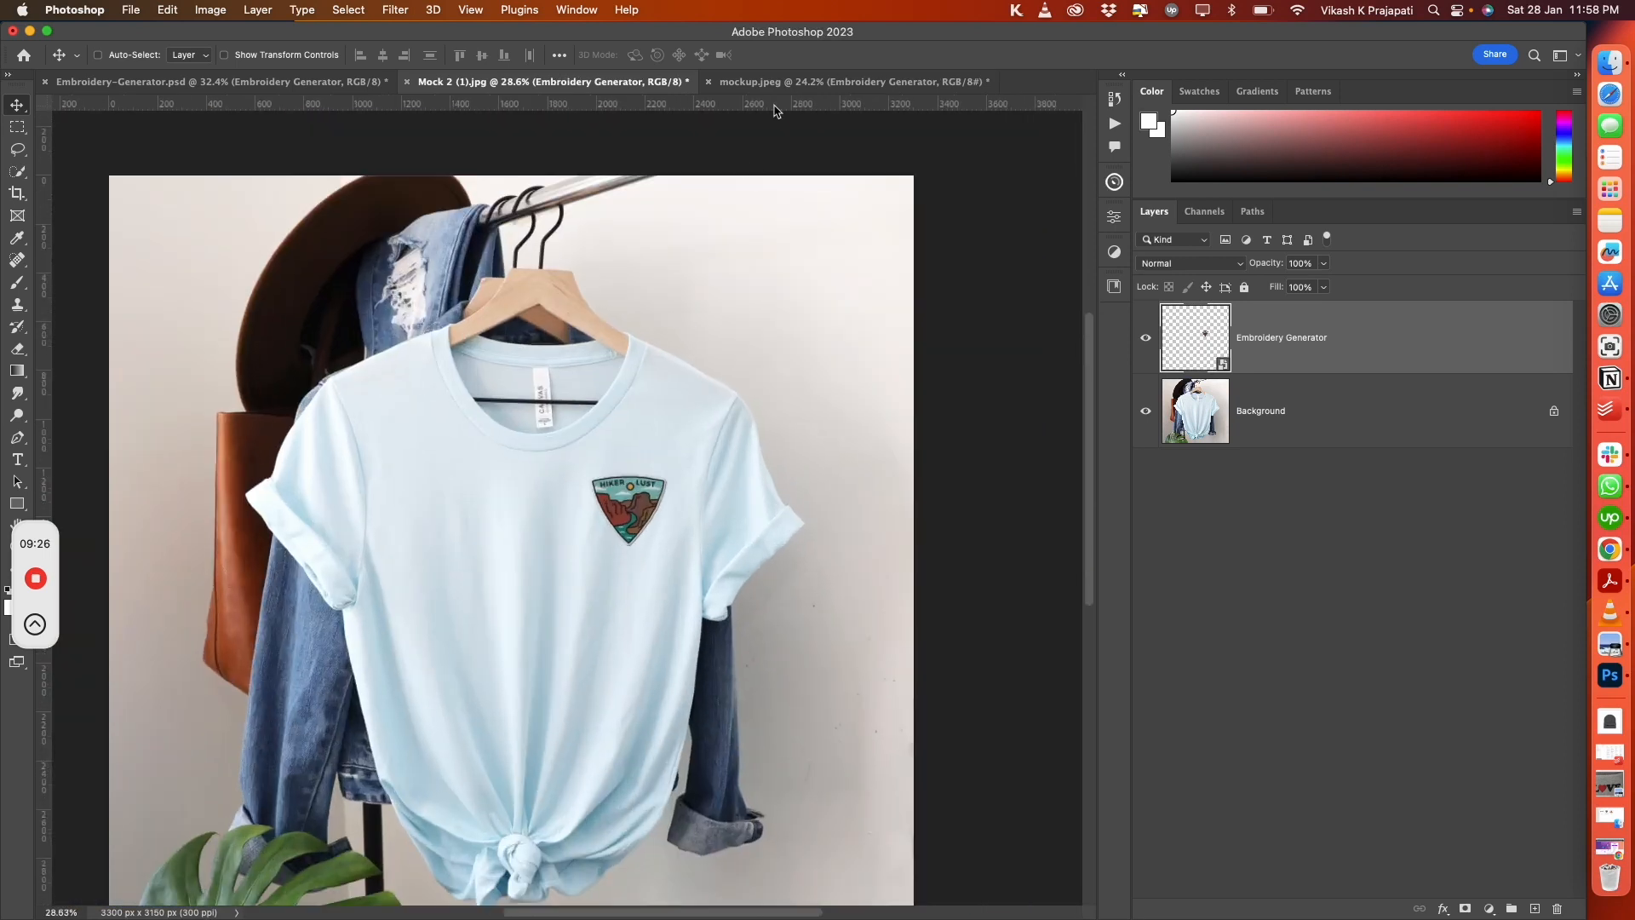
In mockup.jpeg, scale the Hiker Lust patch down and centre it on the beanie's crown above the folded cuff
{"action": "left_click", "coordinate": [779, 82]}
{"action": "key", "text": "super"}
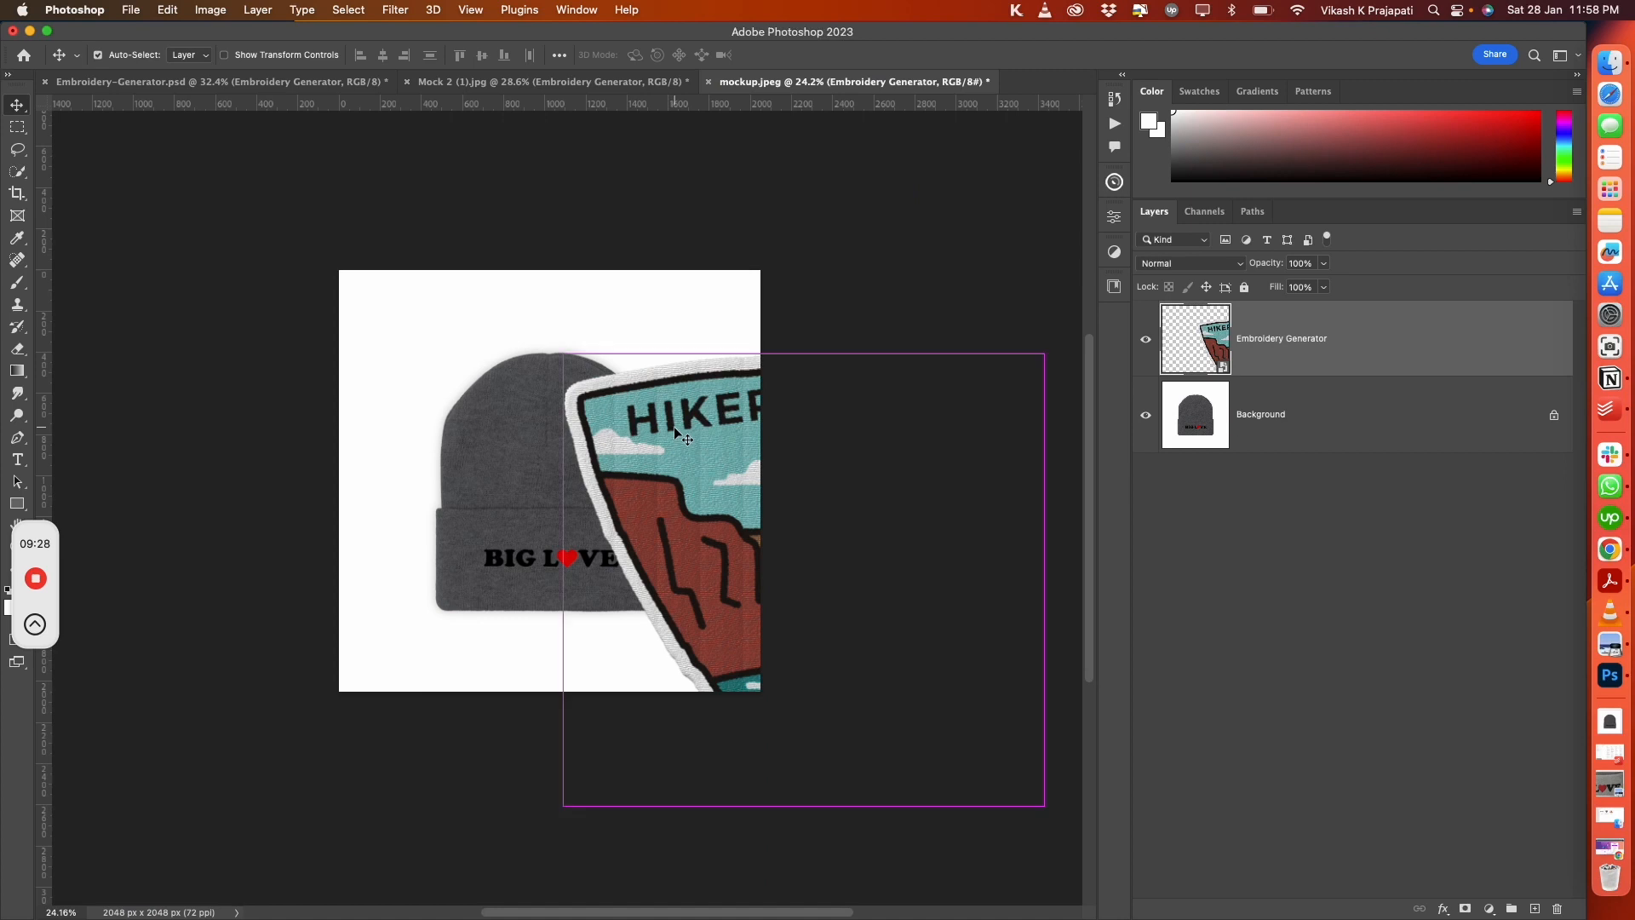
{"action": "key", "text": "super+t"}
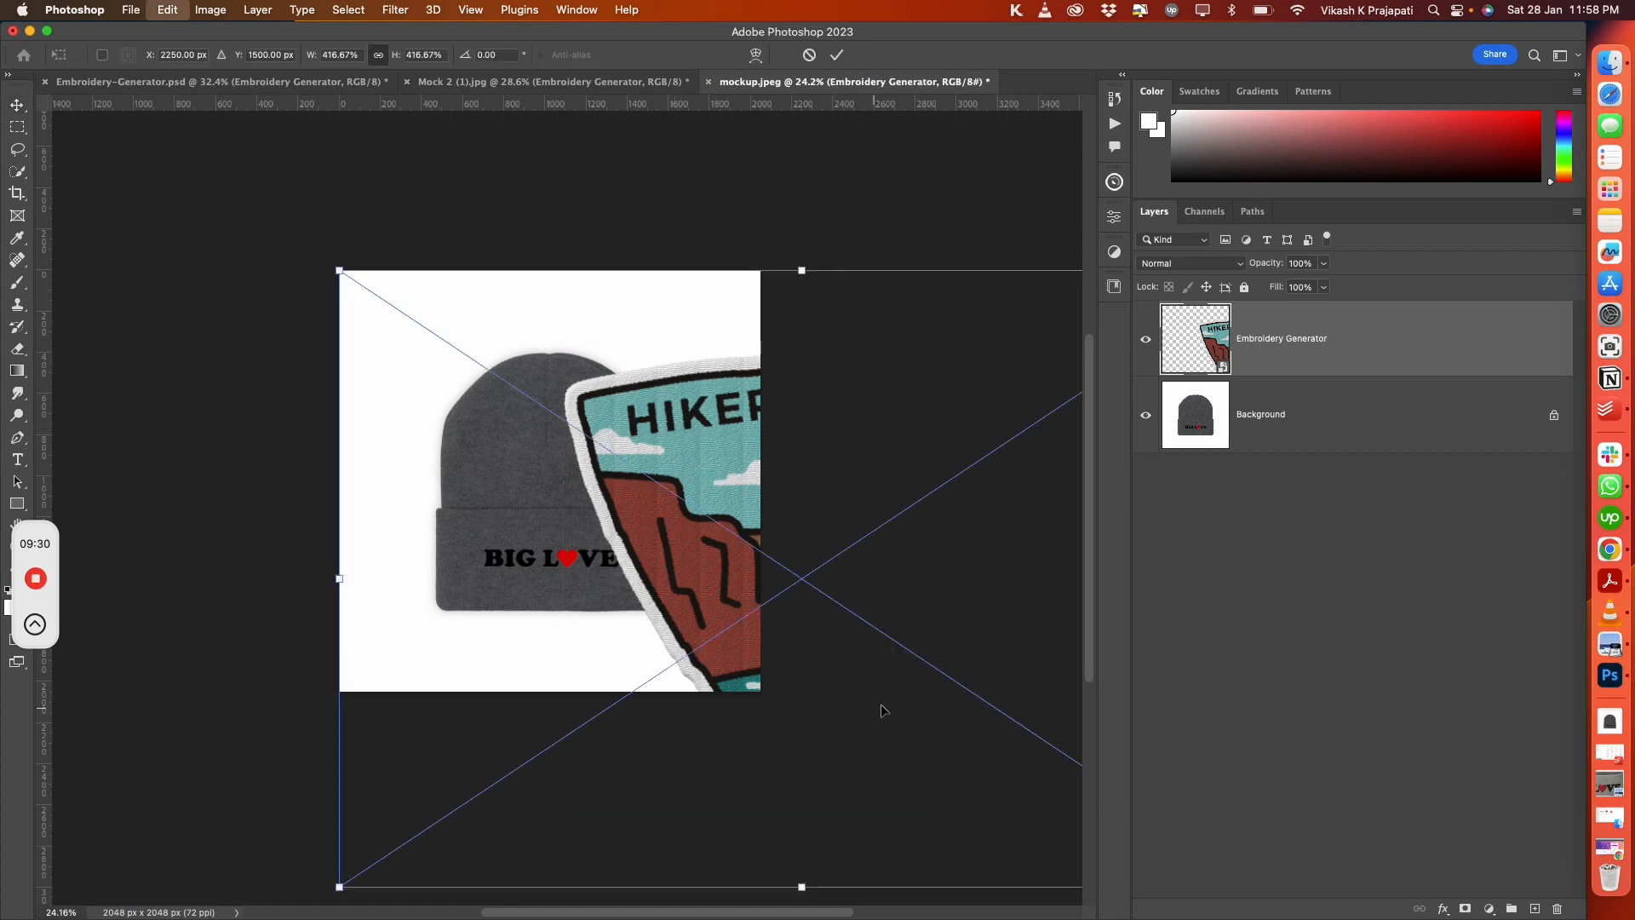
{"action": "left_click_drag", "start_coordinate": [801, 886], "coordinate": [839, 505]}
{"action": "left_click_drag", "start_coordinate": [817, 426], "coordinate": [566, 508]}
{"action": "left_click_drag", "start_coordinate": [550, 583], "coordinate": [553, 468]}
{"action": "left_click_drag", "start_coordinate": [569, 459], "coordinate": [569, 493]}
{"action": "key", "text": "Return"}
Examine the Hiker Lust patch on the beanie up close against the knit texture and the BIG LOVE lettering
{"action": "scroll", "coordinate": [569, 493], "scroll_direction": "up", "scroll_amount": 8}
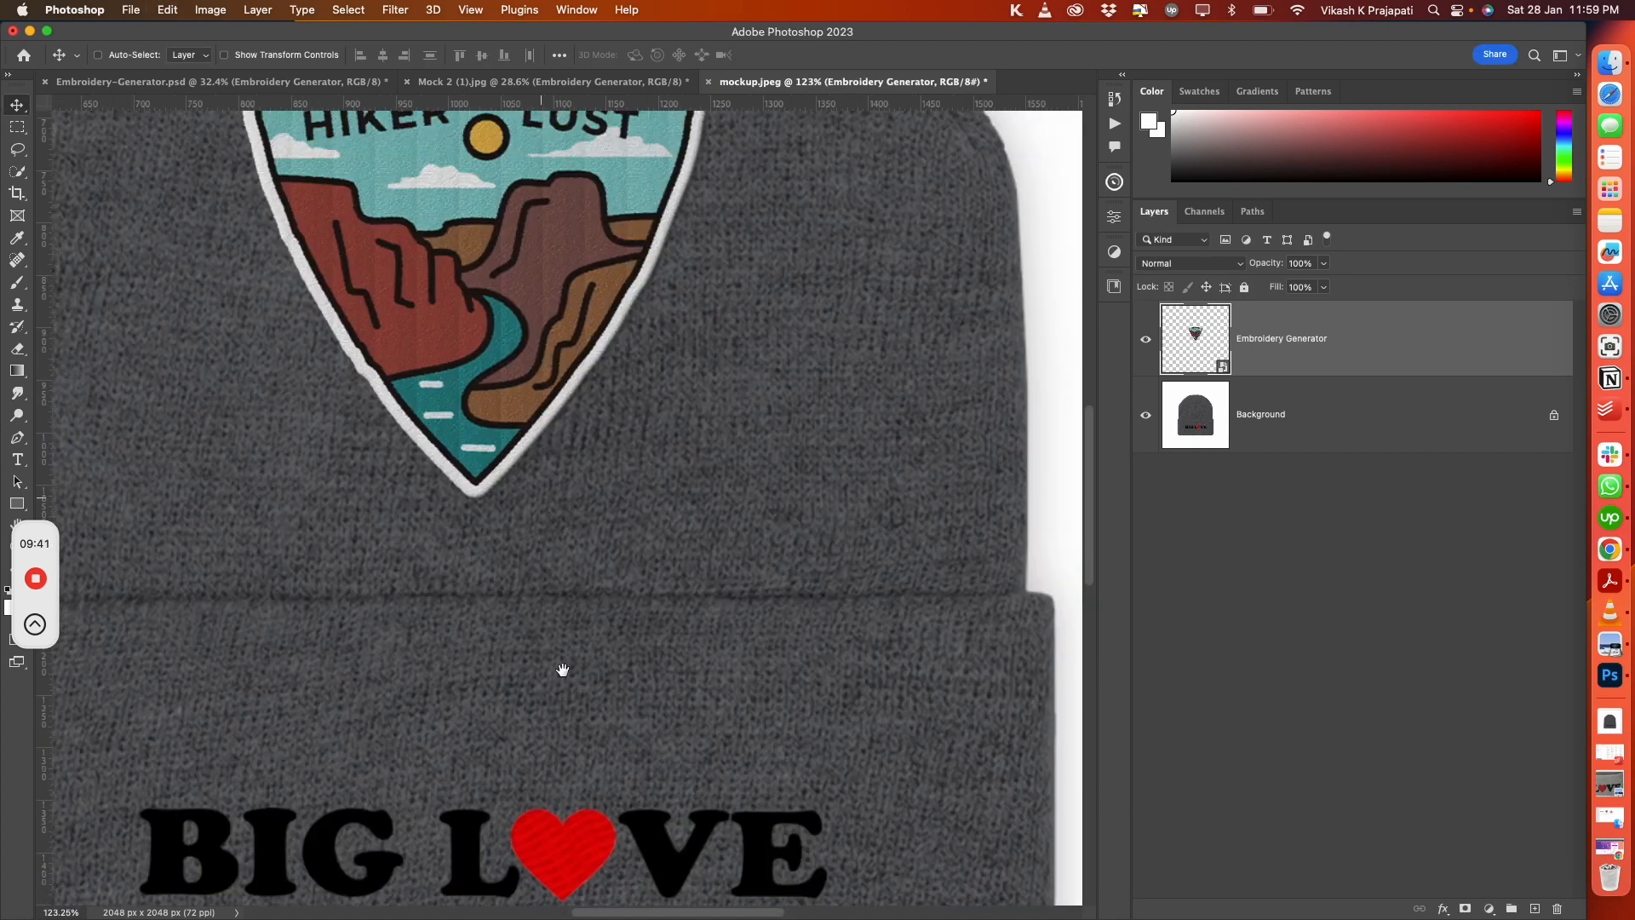
{"action": "scroll", "coordinate": [563, 669], "scroll_direction": "down", "scroll_amount": 4}
{"action": "scroll", "coordinate": [514, 547], "scroll_direction": "up", "scroll_amount": 6}
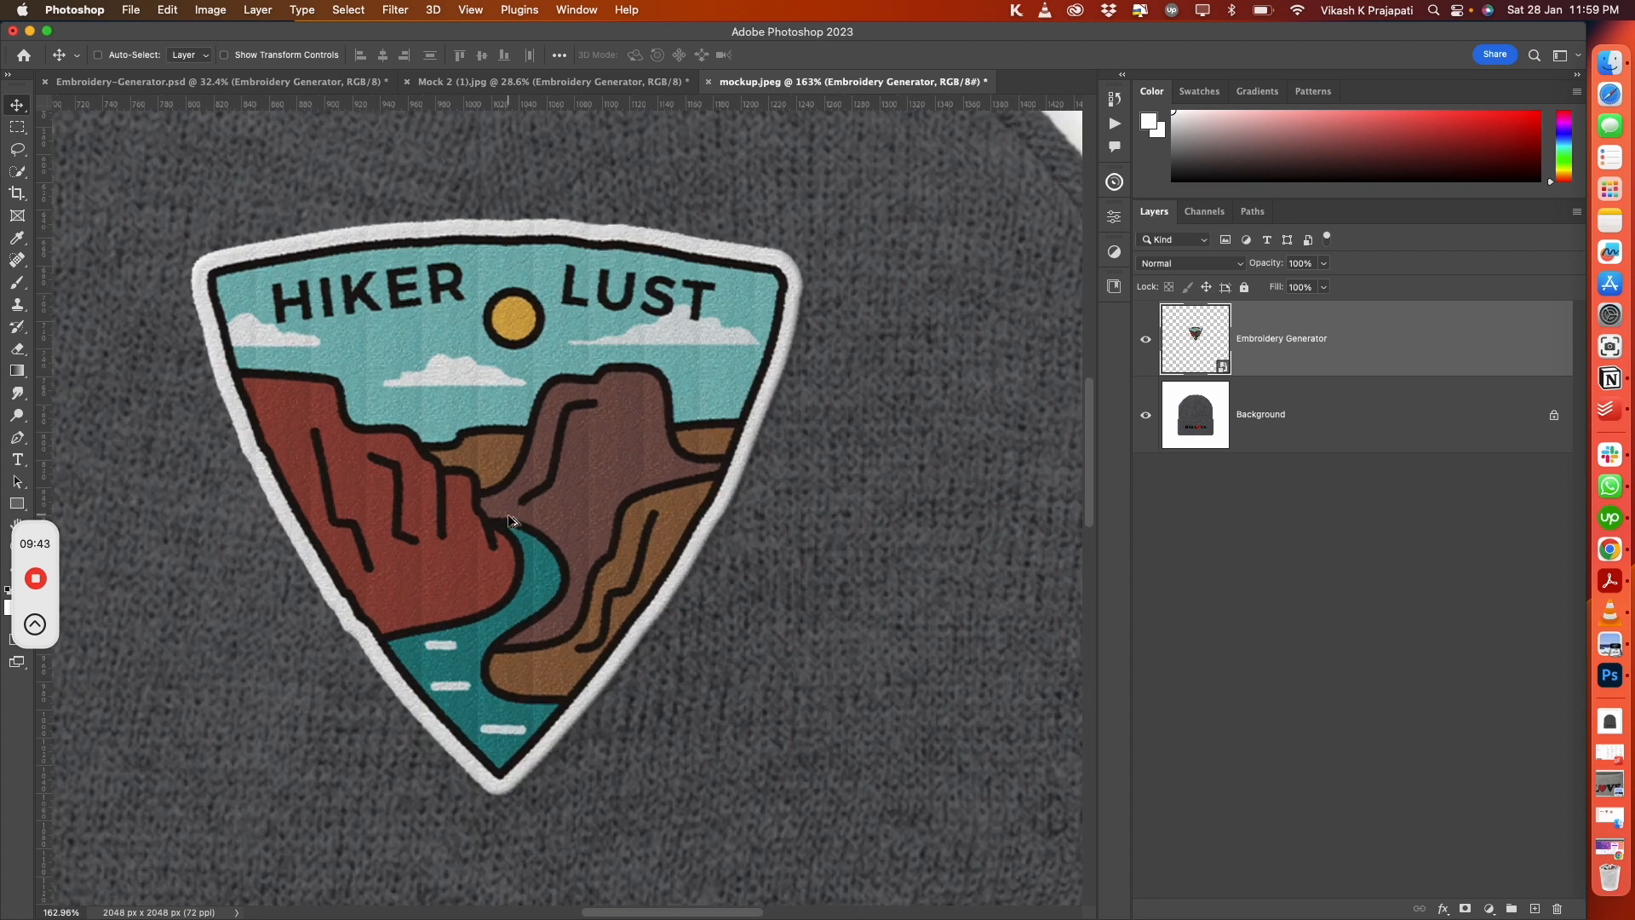
{"action": "scroll", "coordinate": [511, 521], "scroll_direction": "up", "scroll_amount": 2}
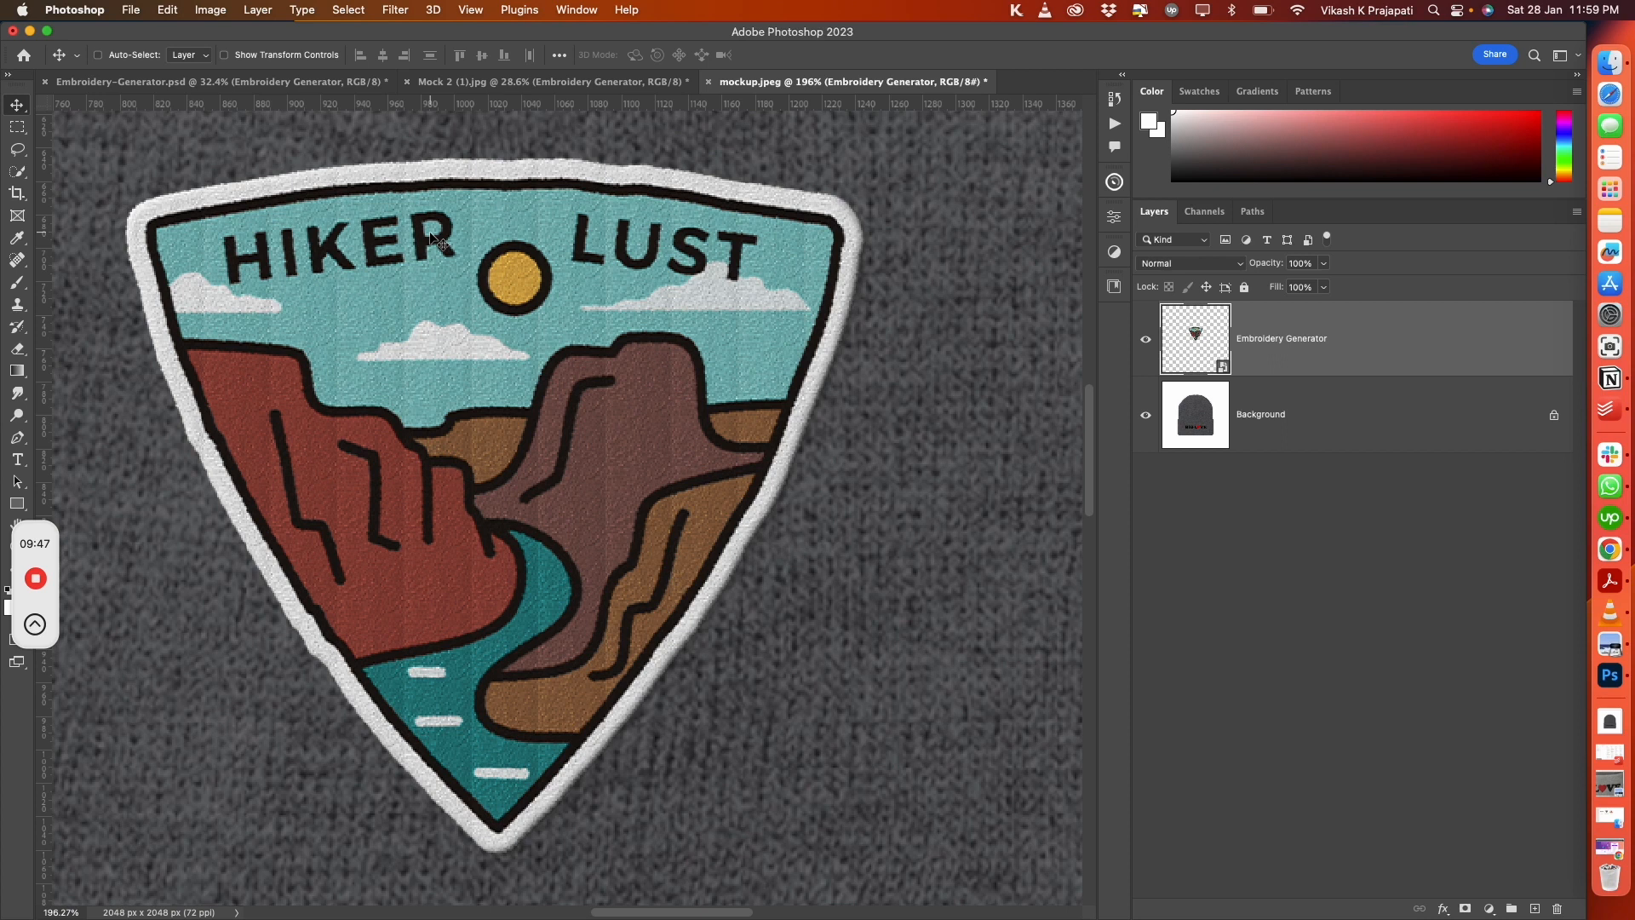
{"action": "scroll", "coordinate": [432, 295], "scroll_direction": "down", "scroll_amount": 10}
{"action": "scroll", "coordinate": [435, 303], "scroll_direction": "up", "scroll_amount": 1}
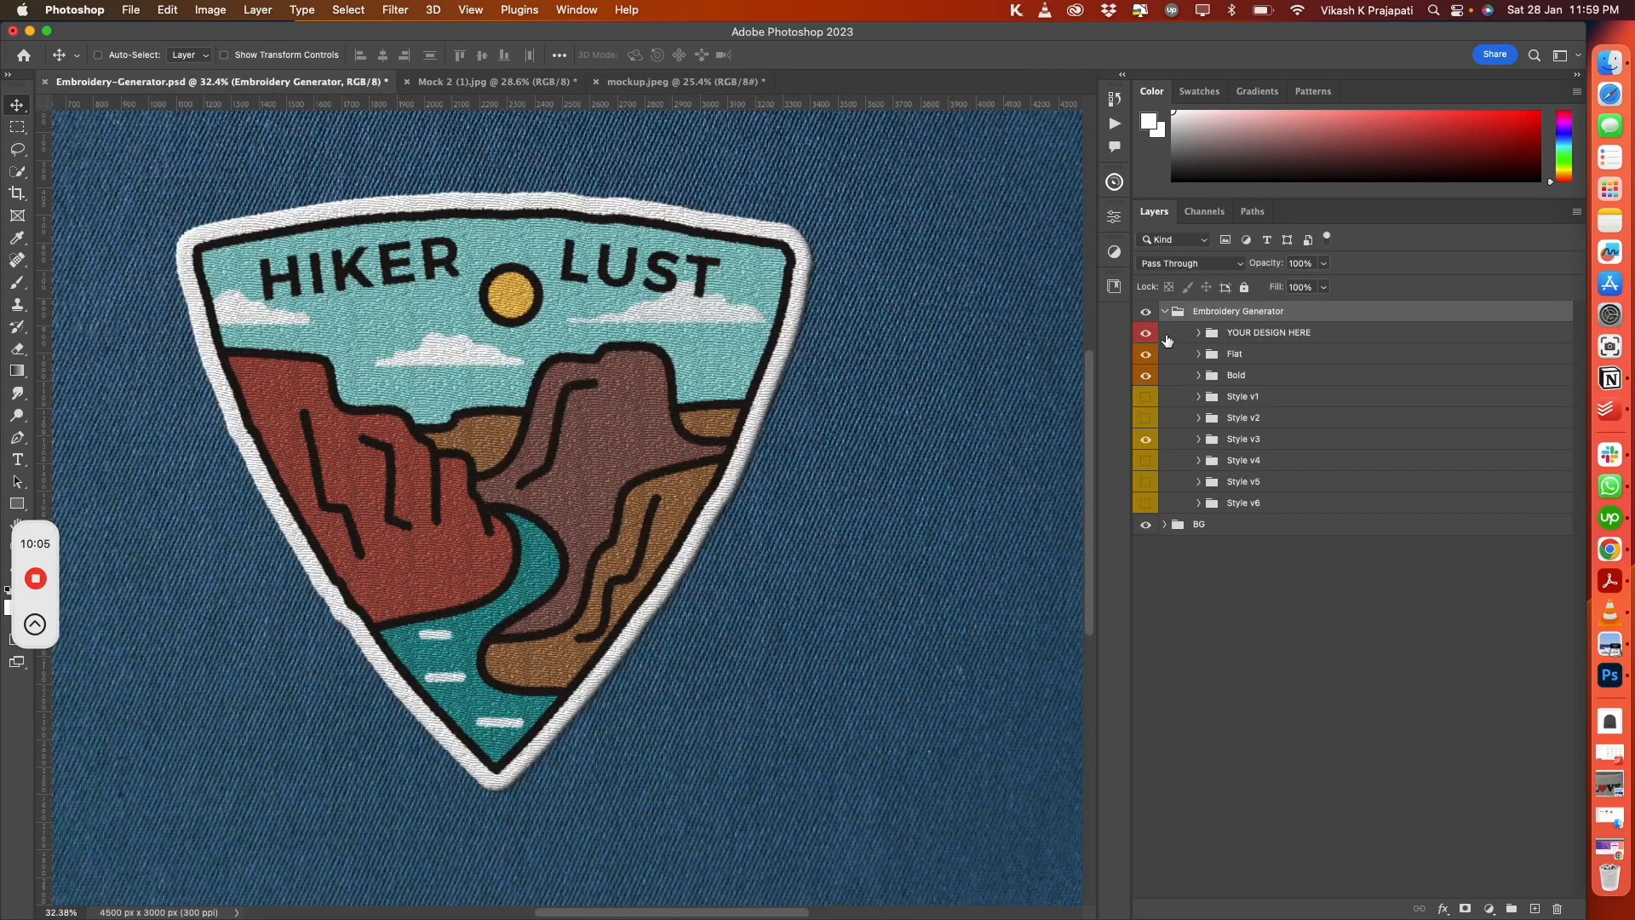
Replace Camping Stickers_Vol1-07-01 in the Color 1 smart object with the big_love artwork scaled to most of the canvas width, and save it
{"action": "left_click", "coordinate": [1200, 333]}
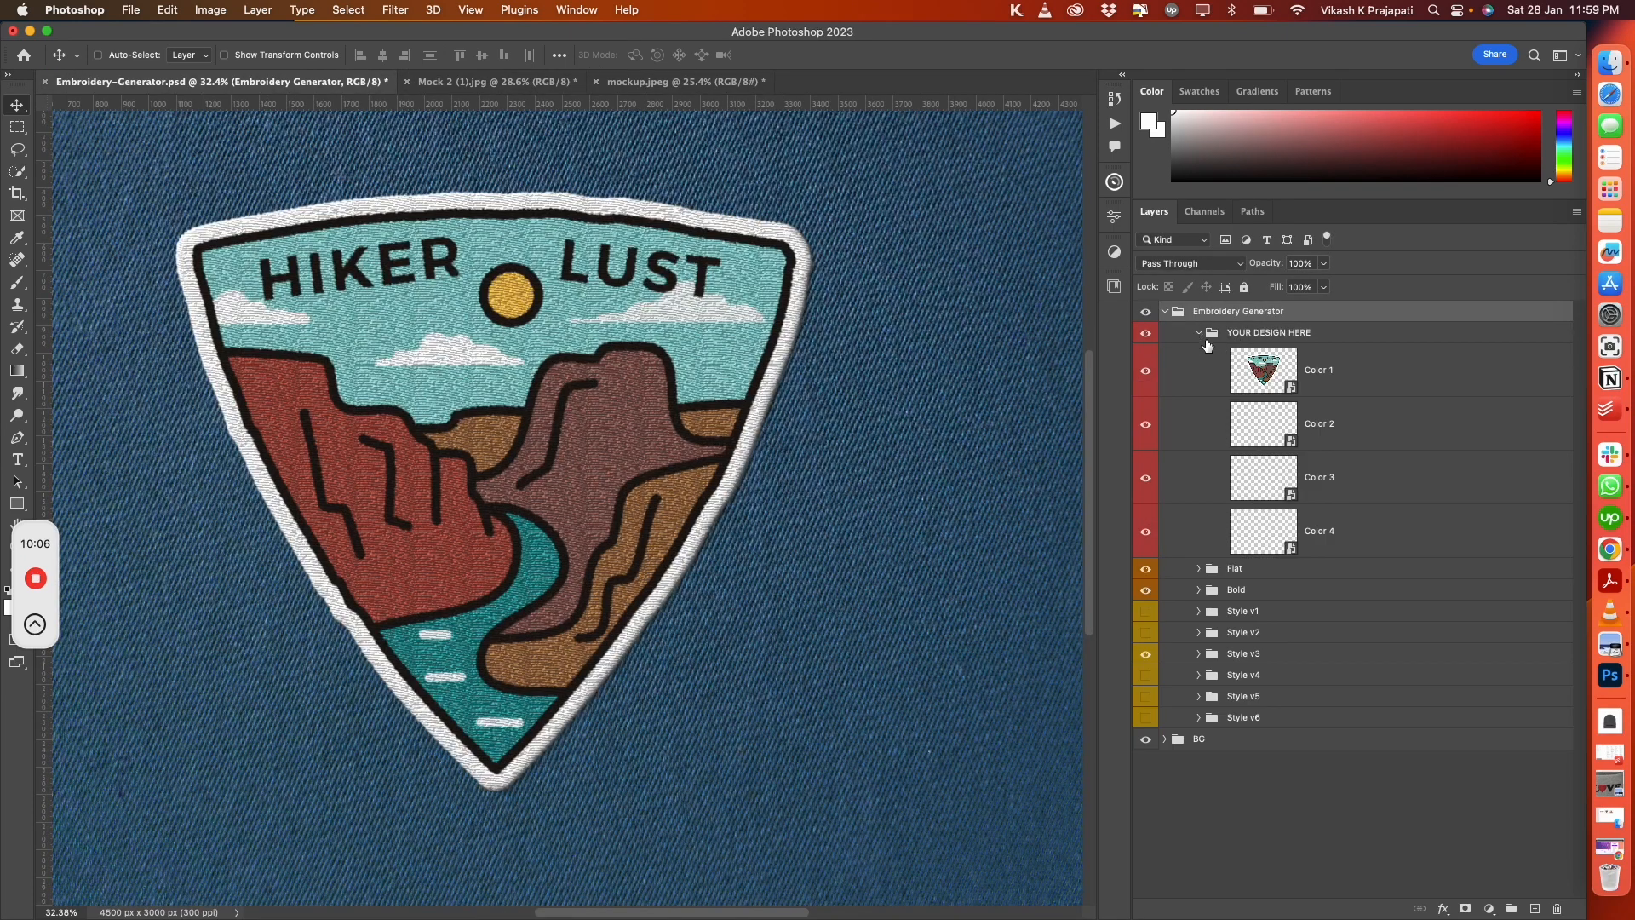
{"action": "double_click", "coordinate": [1293, 390]}
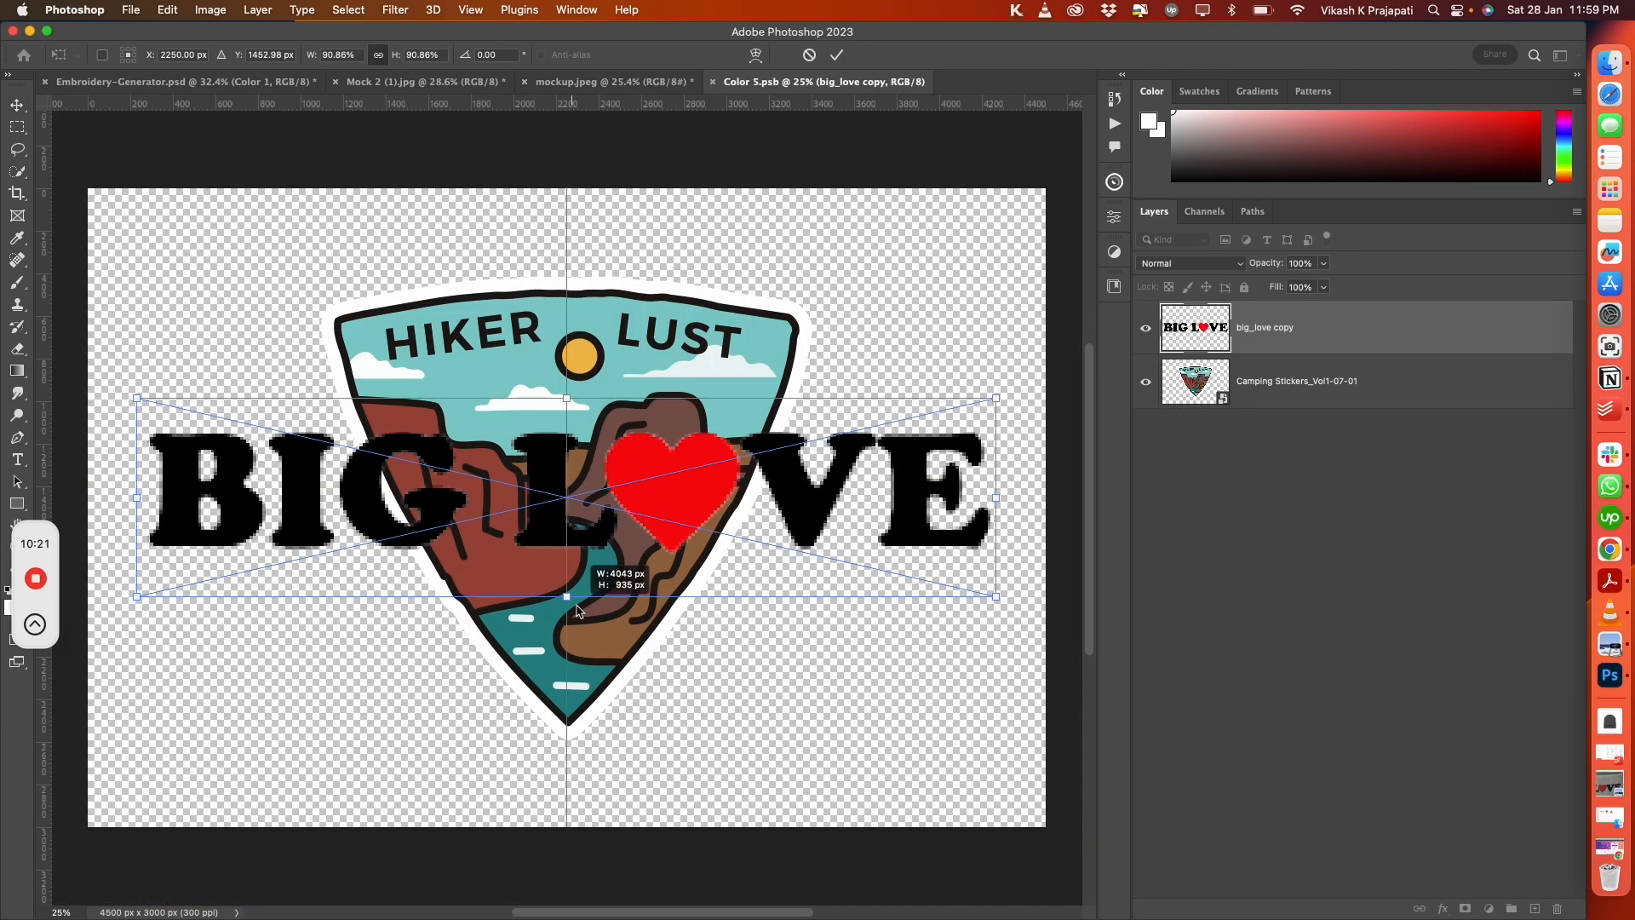
{"action": "left_click_drag", "start_coordinate": [638, 594], "coordinate": [656, 594]}
{"action": "left_click", "coordinate": [1273, 402]}
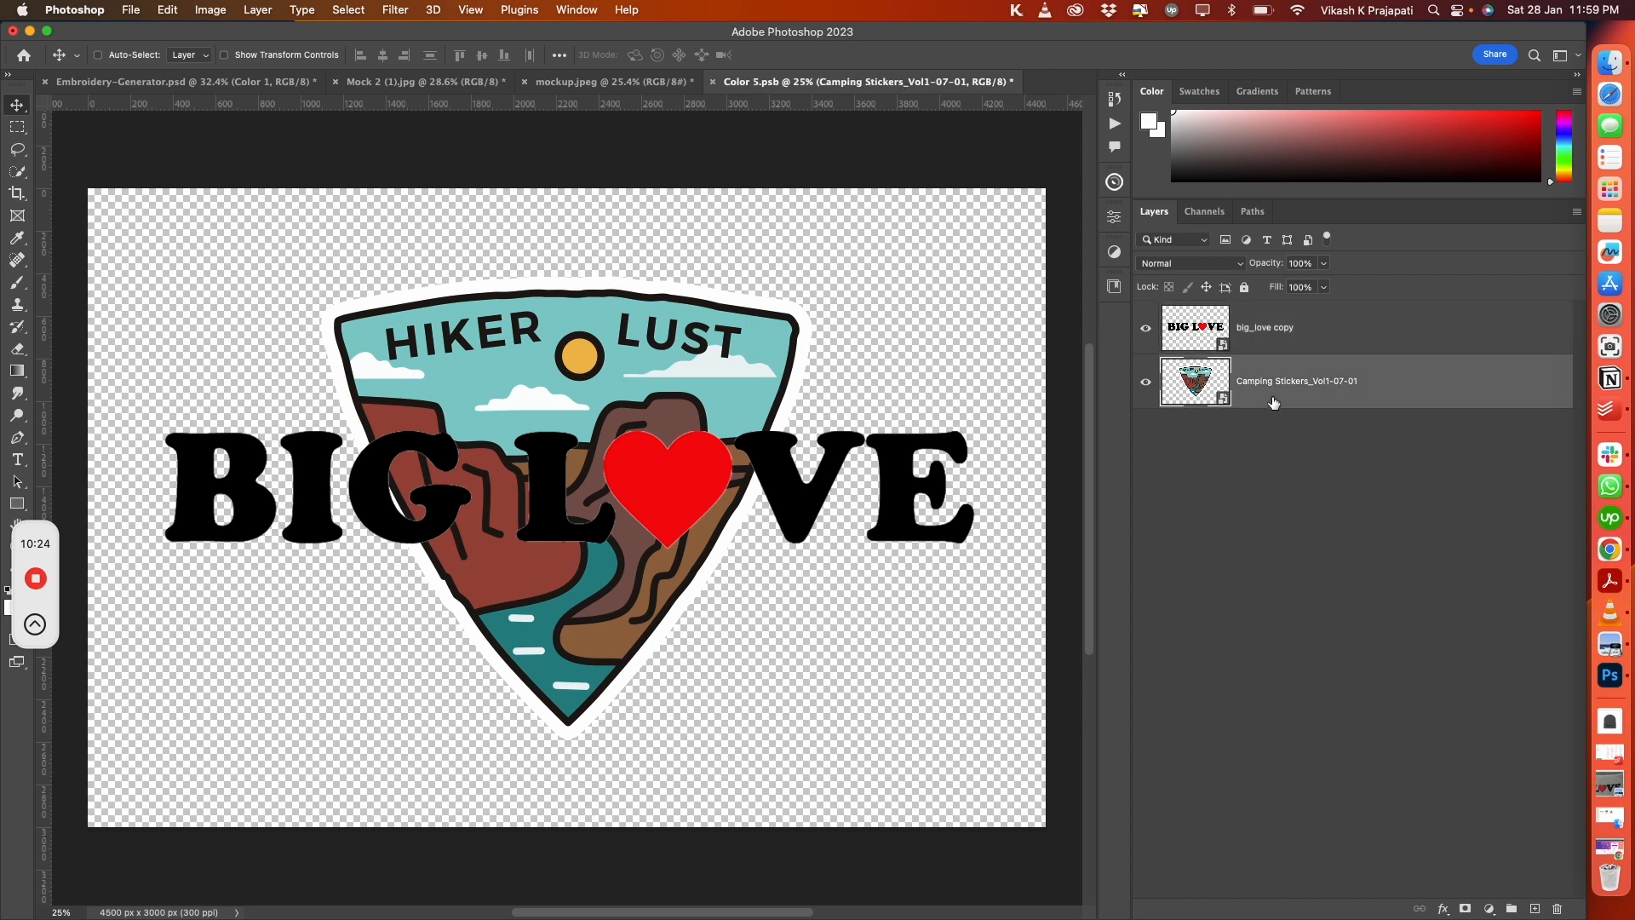
{"action": "key", "text": "Delete"}
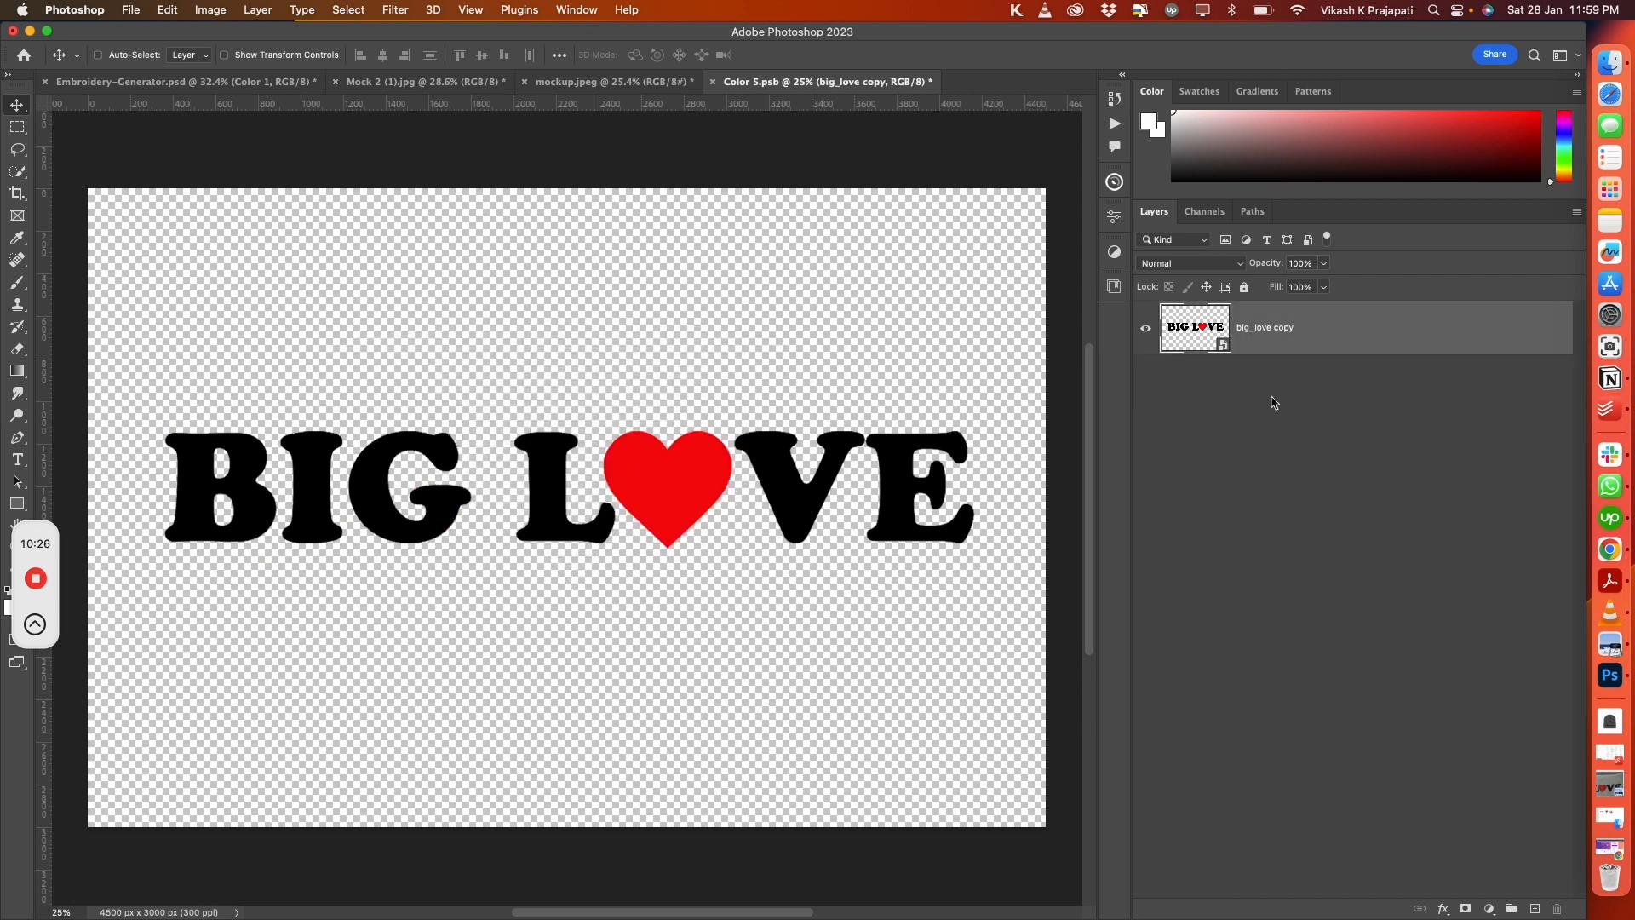
{"action": "key", "text": "cmd+s"}
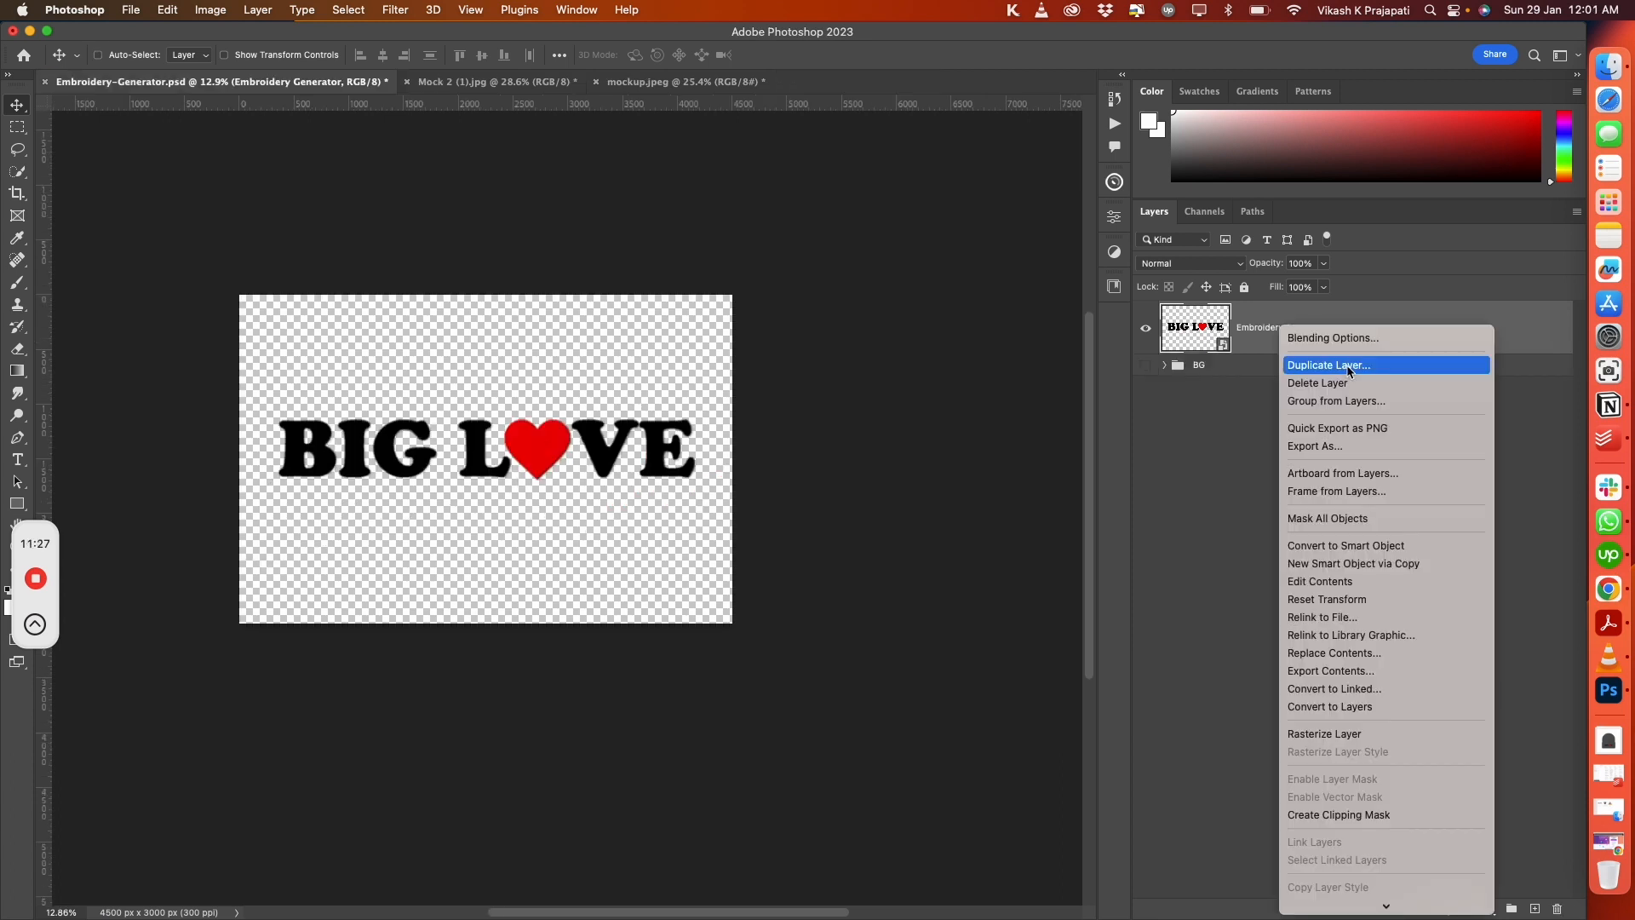
Duplicate the BIG LOVE Embroidery Generator smart object into Mock 2 (1).jpg
{"action": "left_click", "coordinate": [1329, 366]}
{"action": "left_click", "coordinate": [761, 322]}
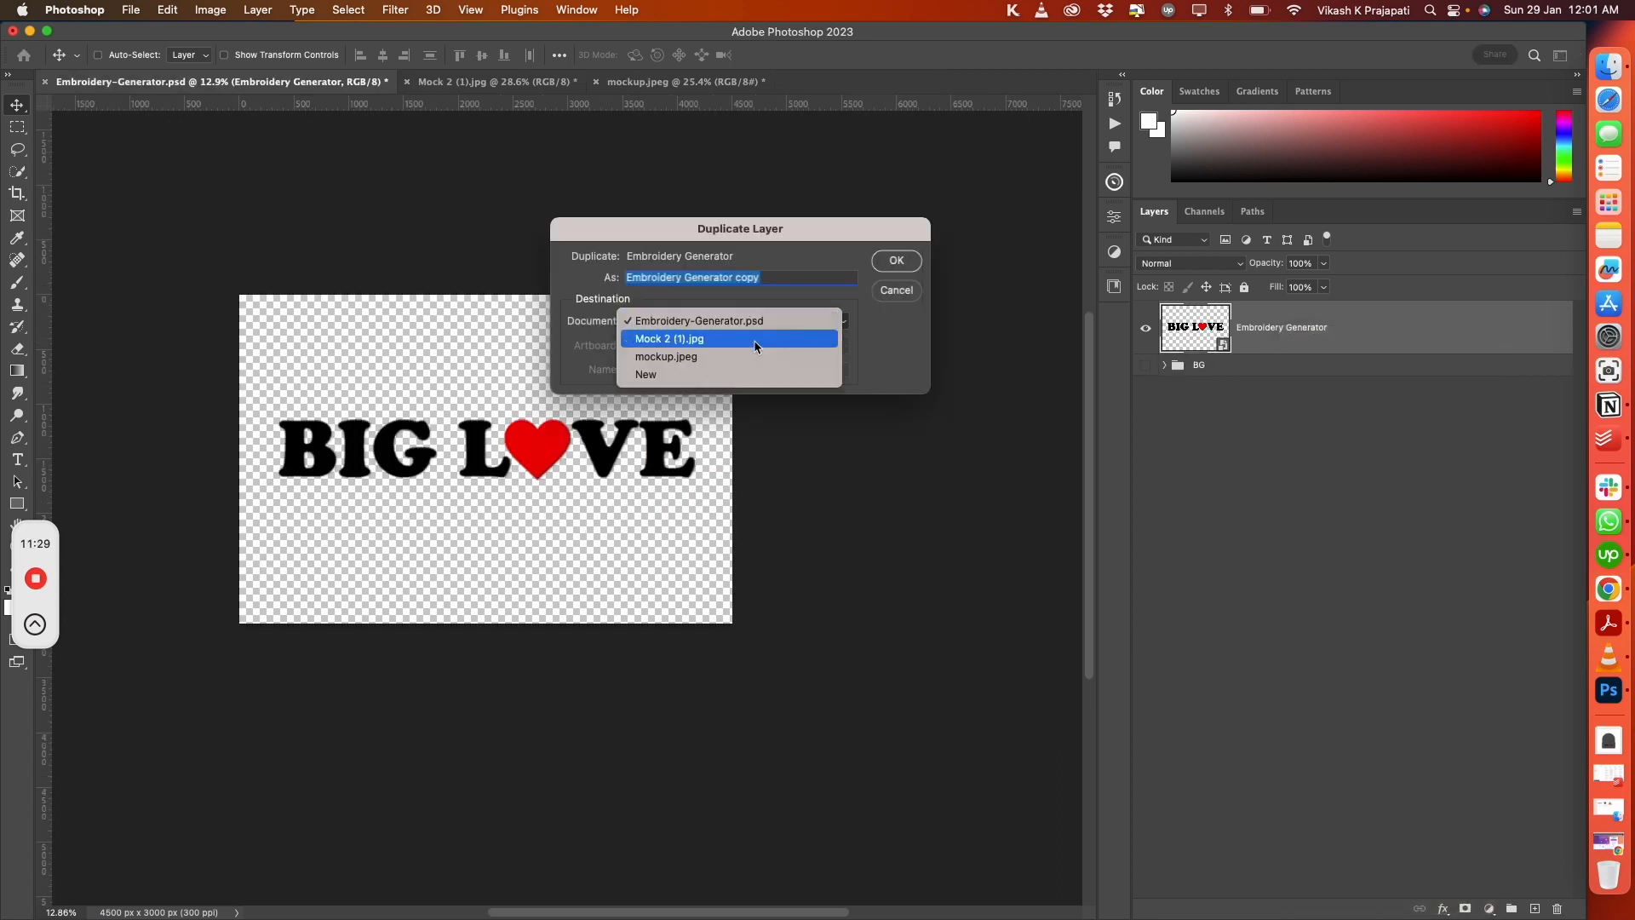
{"action": "left_click", "coordinate": [758, 342]}
{"action": "left_click", "coordinate": [898, 261]}
Duplicate the BIG LOVE Embroidery Generator smart object into mockup.jpeg too
{"action": "right_click", "coordinate": [1357, 327]}
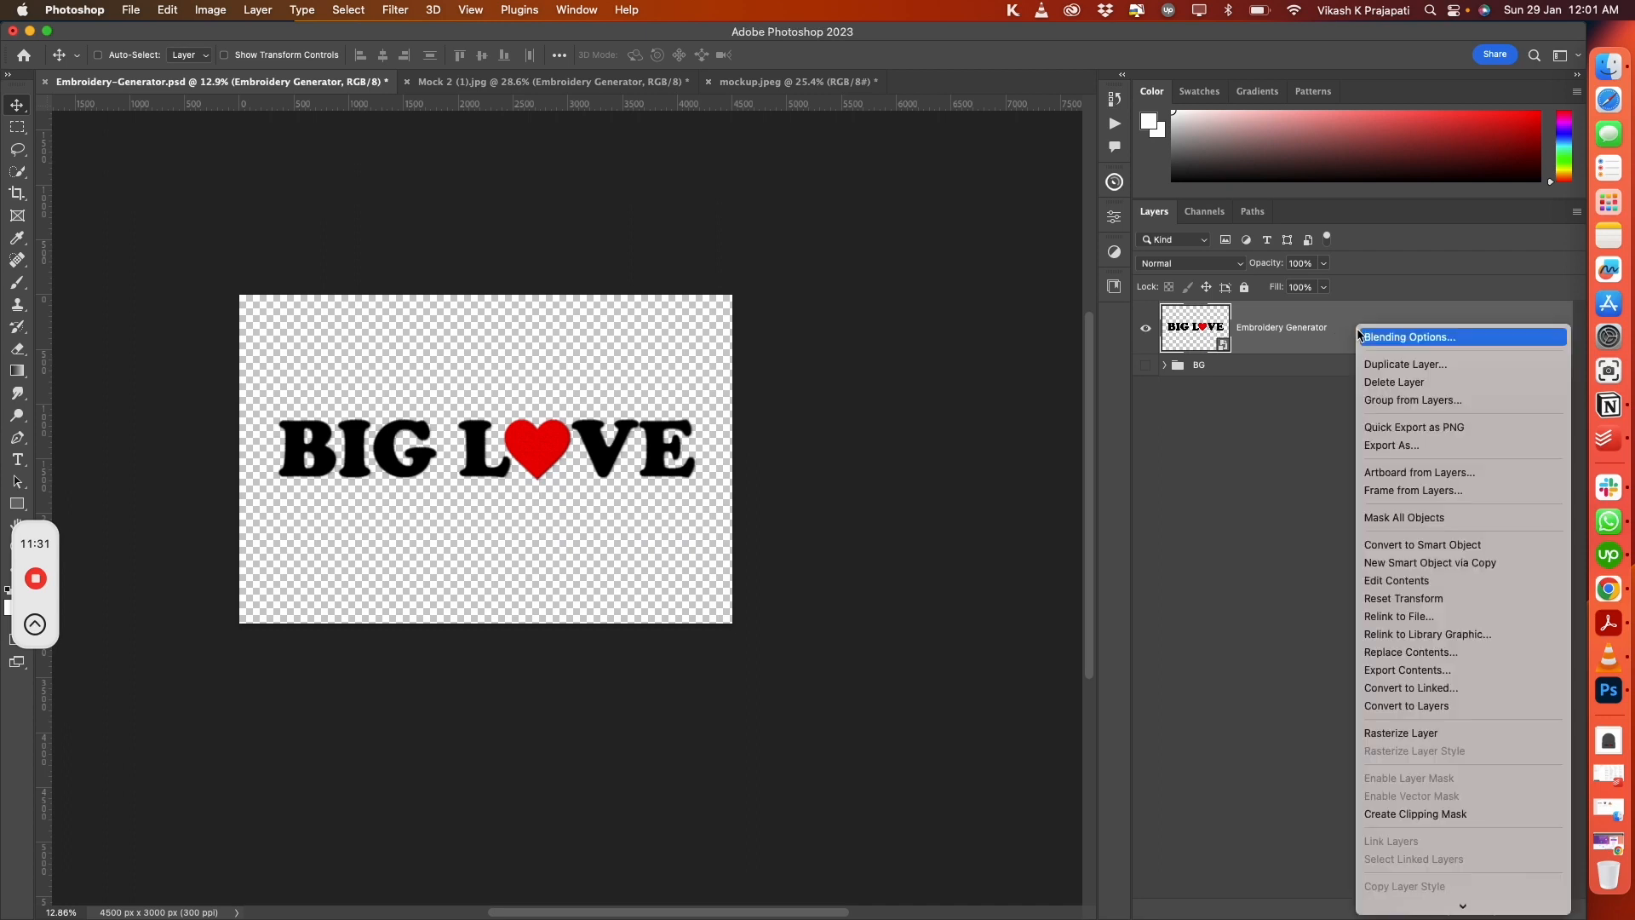
{"action": "left_click", "coordinate": [1396, 367]}
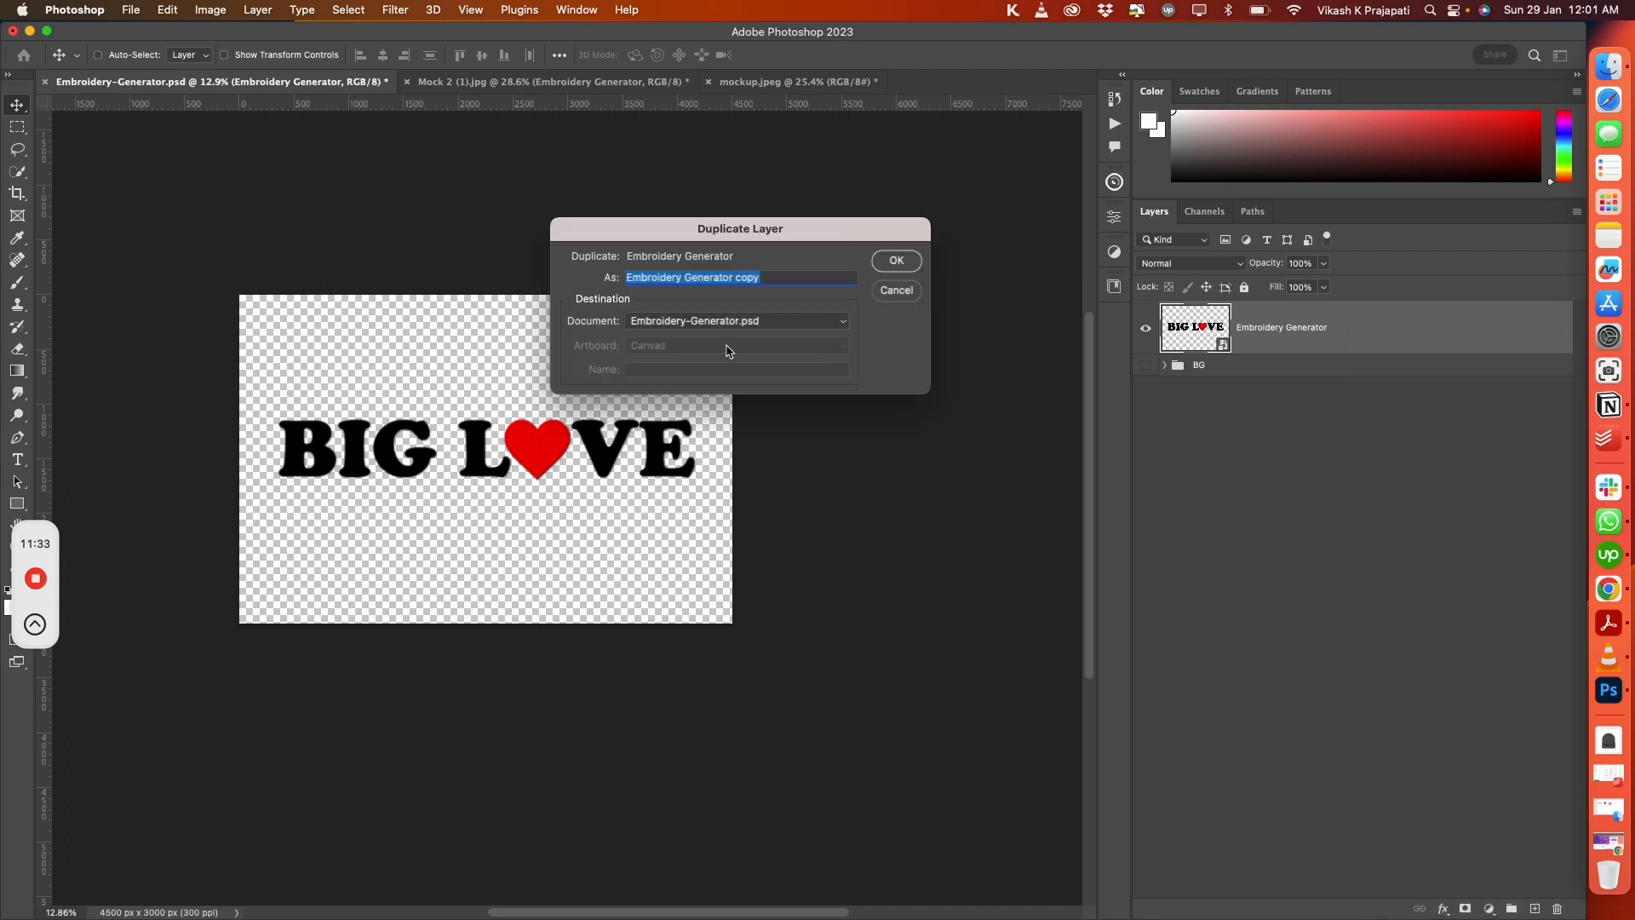
{"action": "left_click", "coordinate": [679, 325]}
{"action": "left_click", "coordinate": [687, 356]}
{"action": "left_click", "coordinate": [908, 261]}
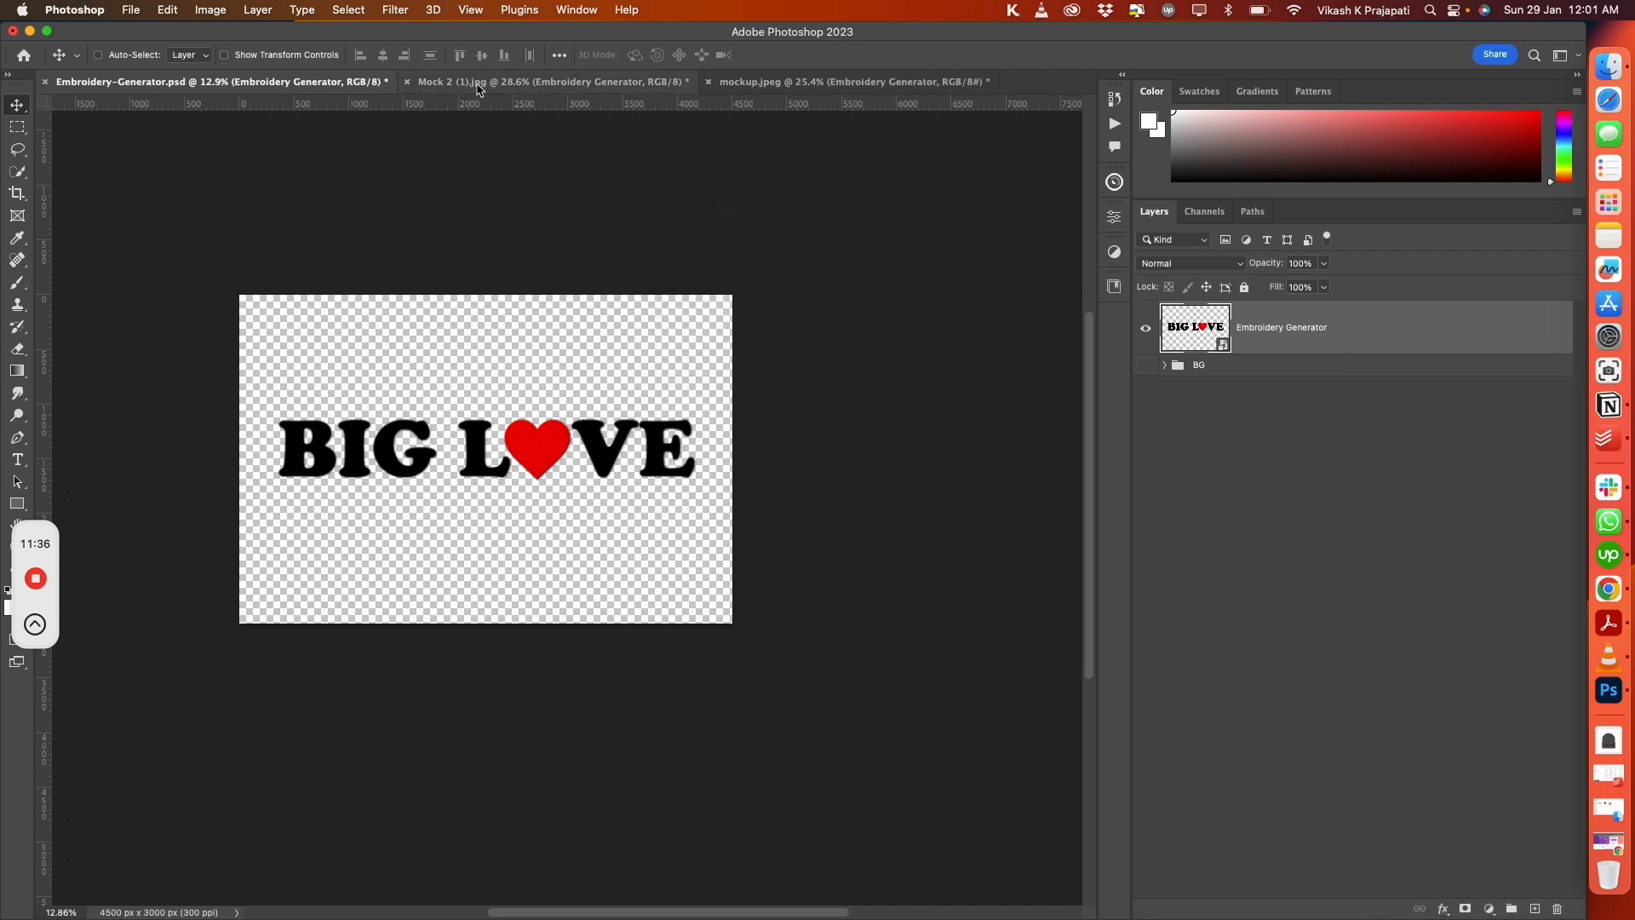
In Mock 2 (1).jpg, scale the BIG LOVE embroidery down and position it on the T-shirt's wearer-left chest
{"action": "left_click", "coordinate": [478, 84]}
{"action": "key", "text": "super+t"}
{"action": "left_click_drag", "start_coordinate": [659, 138], "coordinate": [681, 653]}
{"action": "left_click_drag", "start_coordinate": [537, 400], "coordinate": [537, 455]}
{"action": "left_click_drag", "start_coordinate": [551, 487], "coordinate": [622, 451]}
{"action": "left_click_drag", "start_coordinate": [524, 418], "coordinate": [545, 432]}
{"action": "key", "text": "Return"}
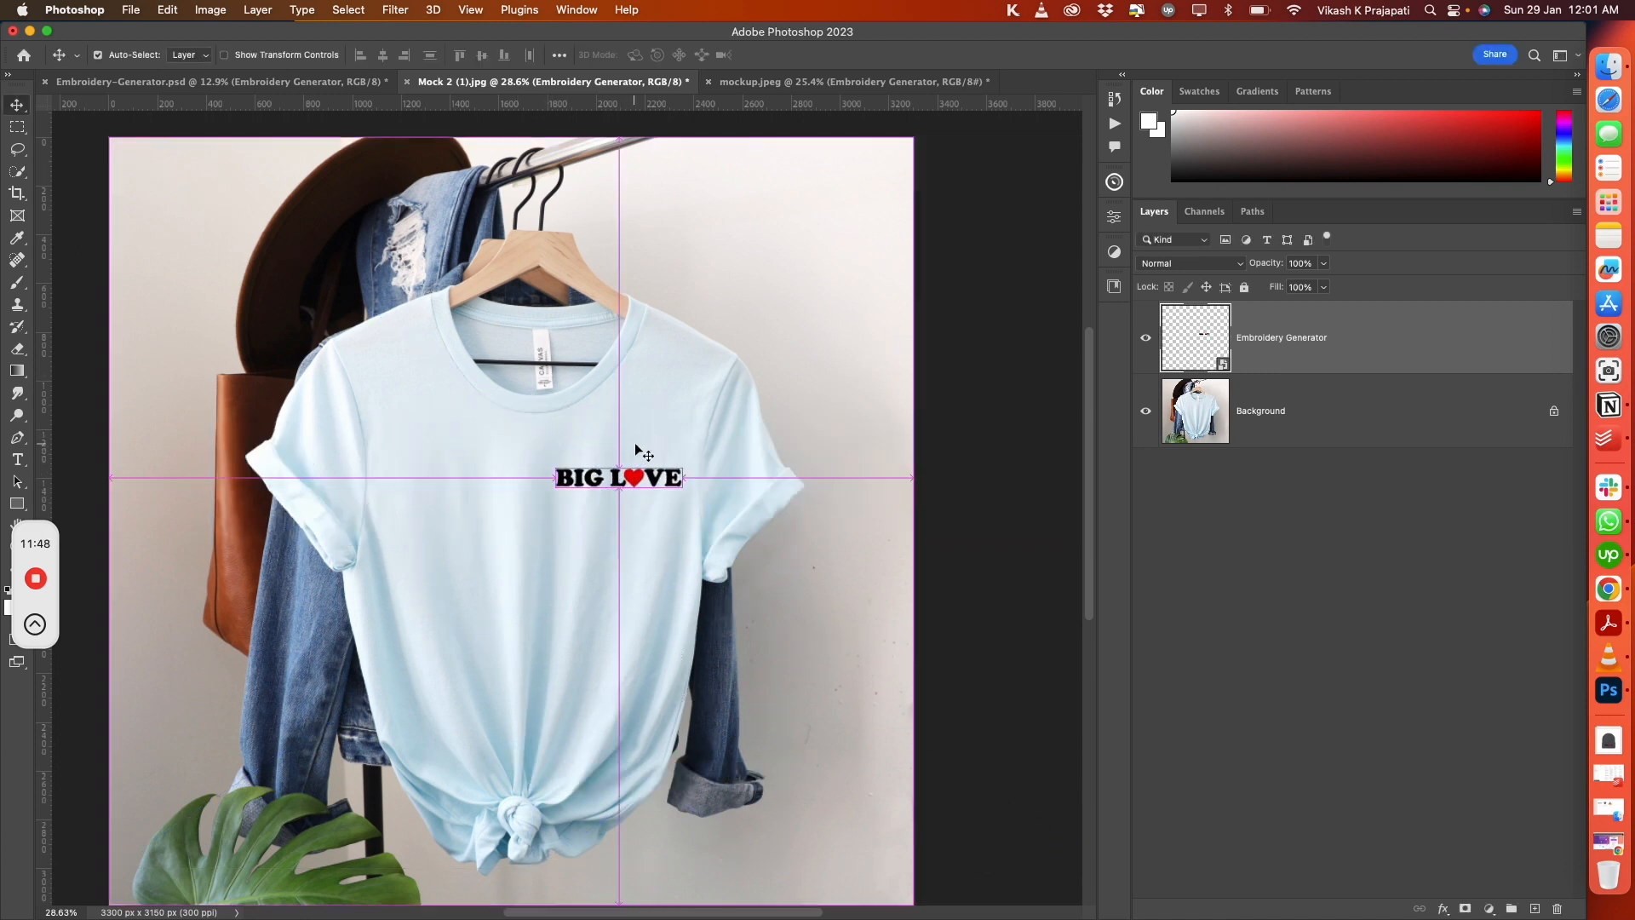
Examine the BIG LOVE lettering's edges and shadow up close and its overall look on the T-shirt
{"action": "scroll", "coordinate": [647, 482], "scroll_direction": "up", "scroll_amount": 5}
{"action": "scroll", "coordinate": [646, 482], "scroll_direction": "up", "scroll_amount": 5}
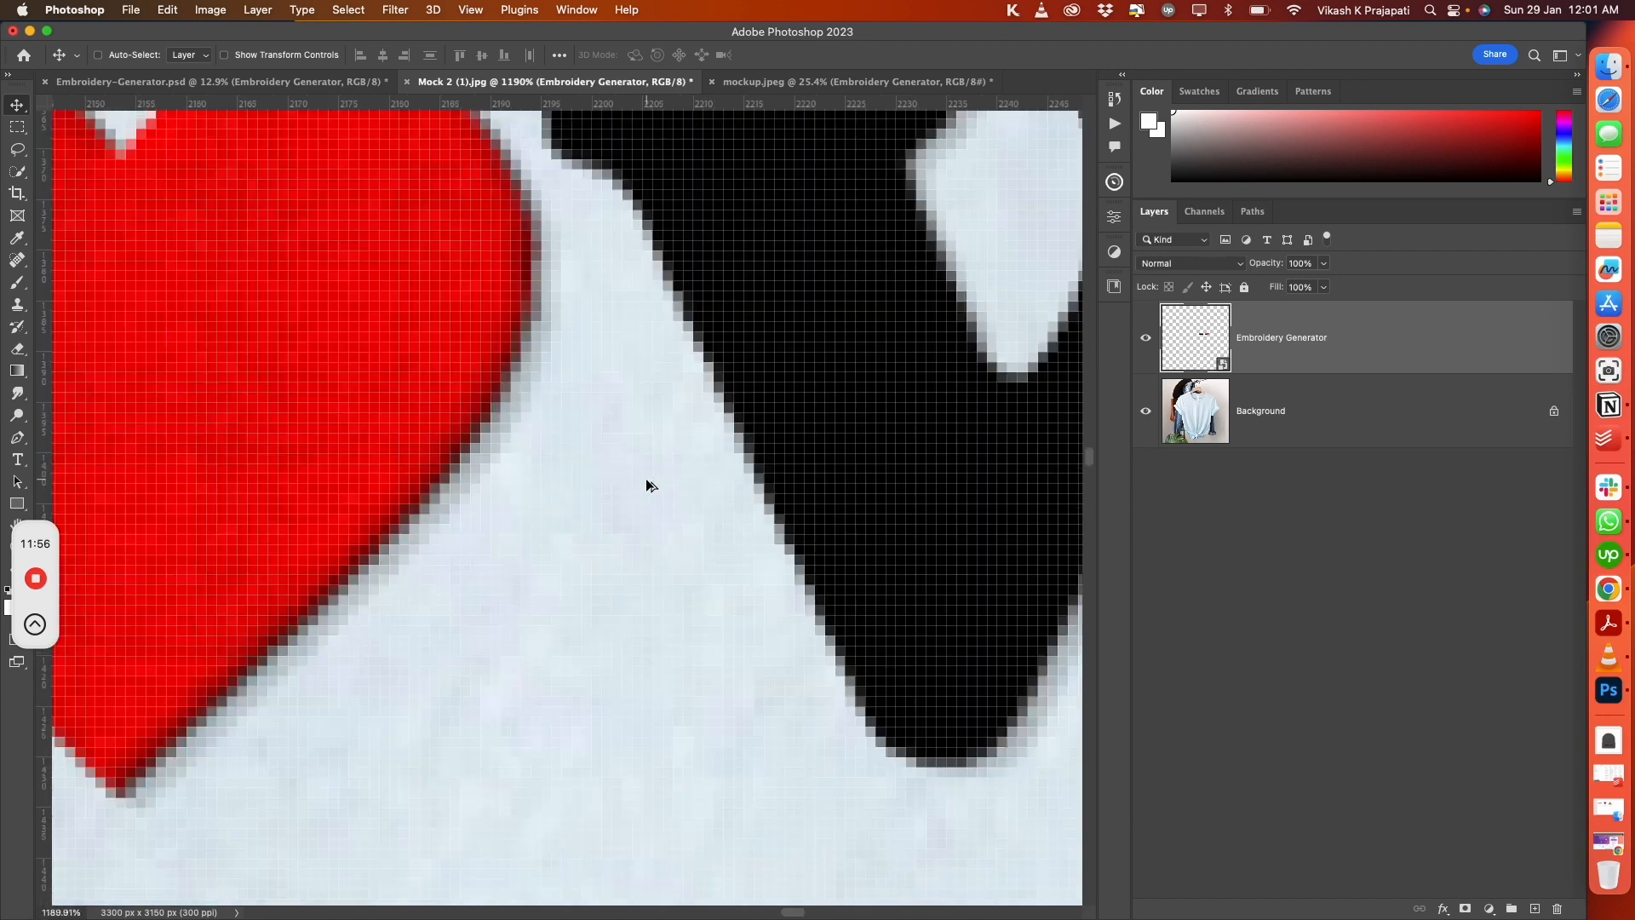
{"action": "scroll", "coordinate": [646, 482], "scroll_direction": "down", "scroll_amount": 3}
{"action": "left_click_drag", "start_coordinate": [547, 463], "coordinate": [686, 448]}
{"action": "scroll", "coordinate": [758, 465], "scroll_direction": "down", "scroll_amount": 7}
{"action": "scroll", "coordinate": [686, 449], "scroll_direction": "down", "scroll_amount": 5}
{"action": "scroll", "coordinate": [686, 449], "scroll_direction": "up", "scroll_amount": 1}
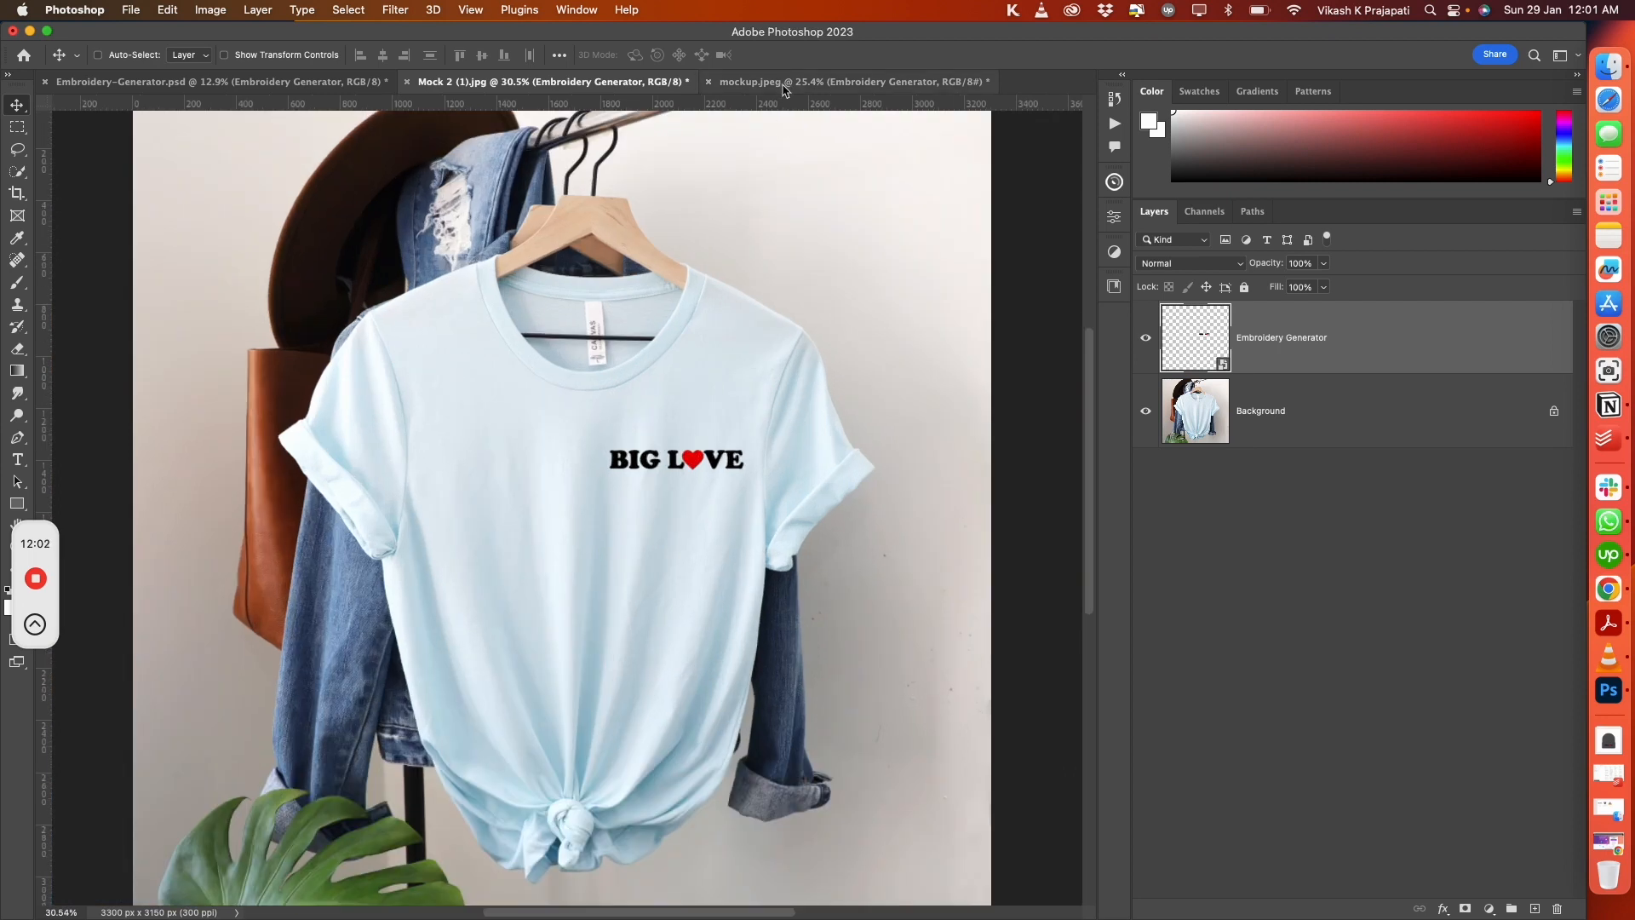
In mockup.jpeg, scale the BIG LOVE embroidery down and place it on the beanie cuff above the existing lettering to compare them
{"action": "left_click", "coordinate": [788, 82]}
{"action": "key", "text": "super"}
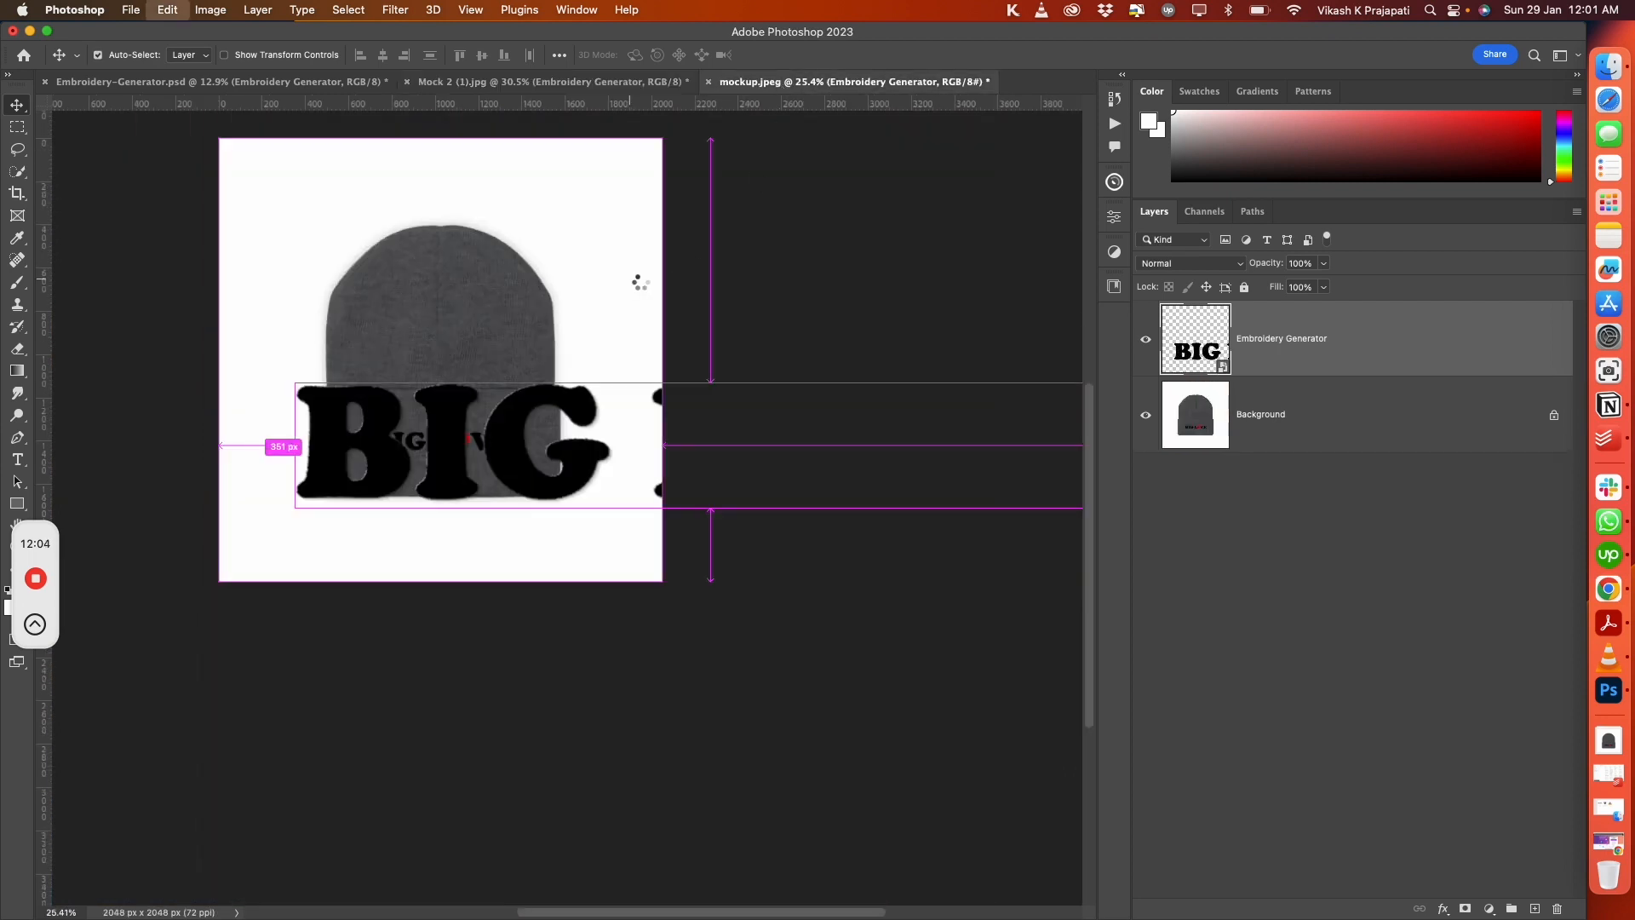
{"action": "key", "text": "super+t"}
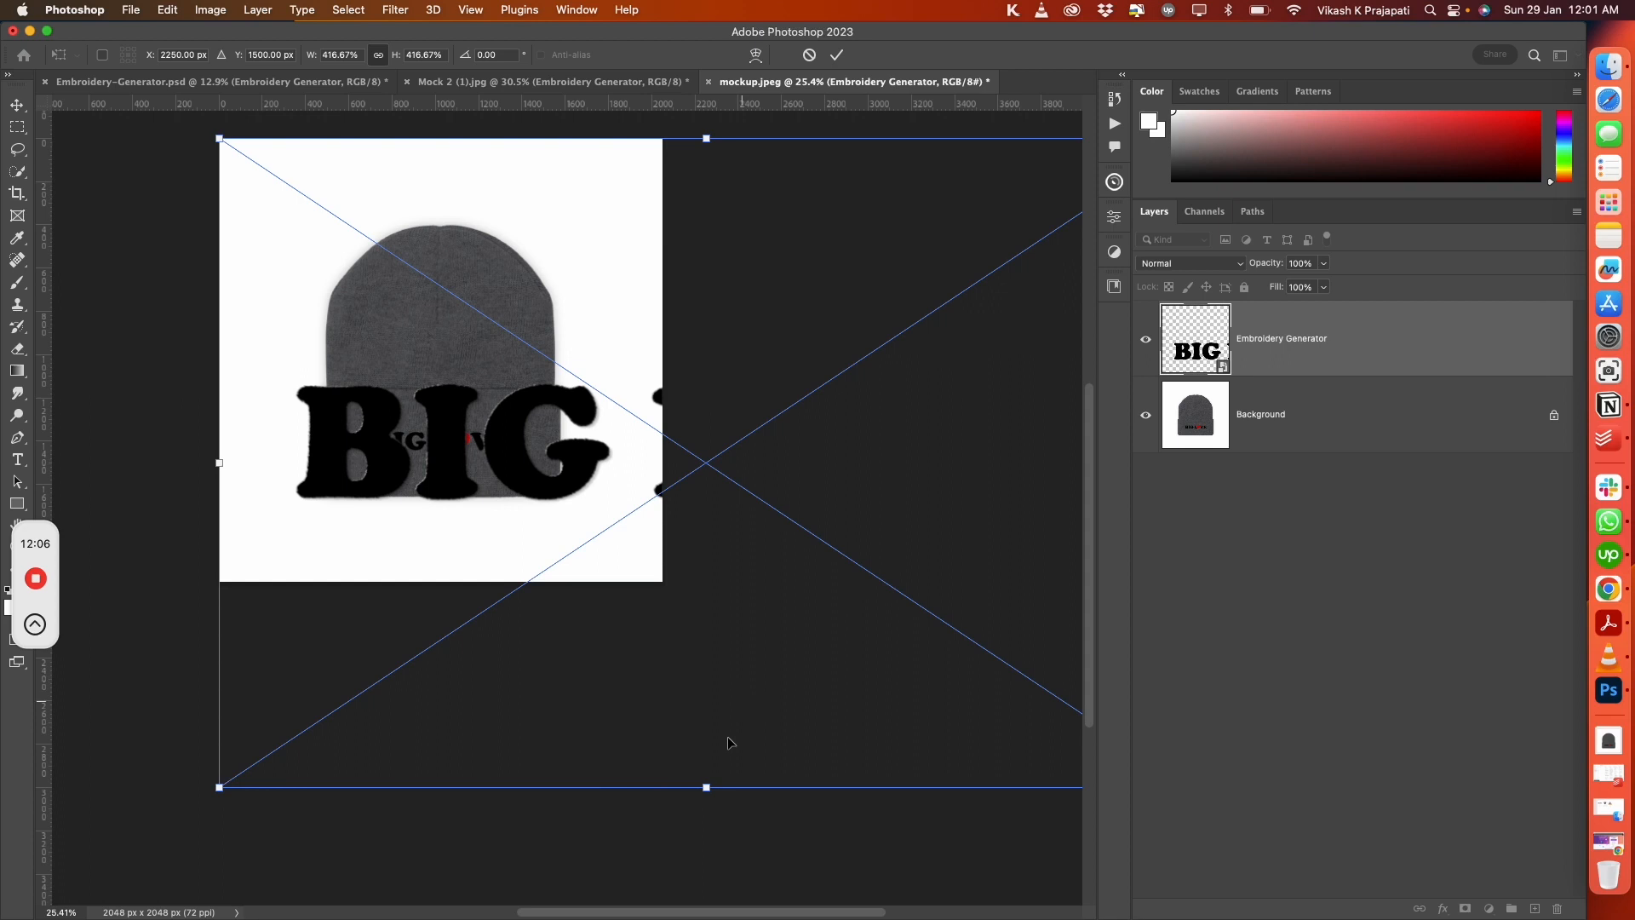
{"action": "left_click_drag", "start_coordinate": [706, 786], "coordinate": [756, 345]}
{"action": "left_click_drag", "start_coordinate": [765, 254], "coordinate": [468, 435]}
{"action": "key", "text": "Return"}
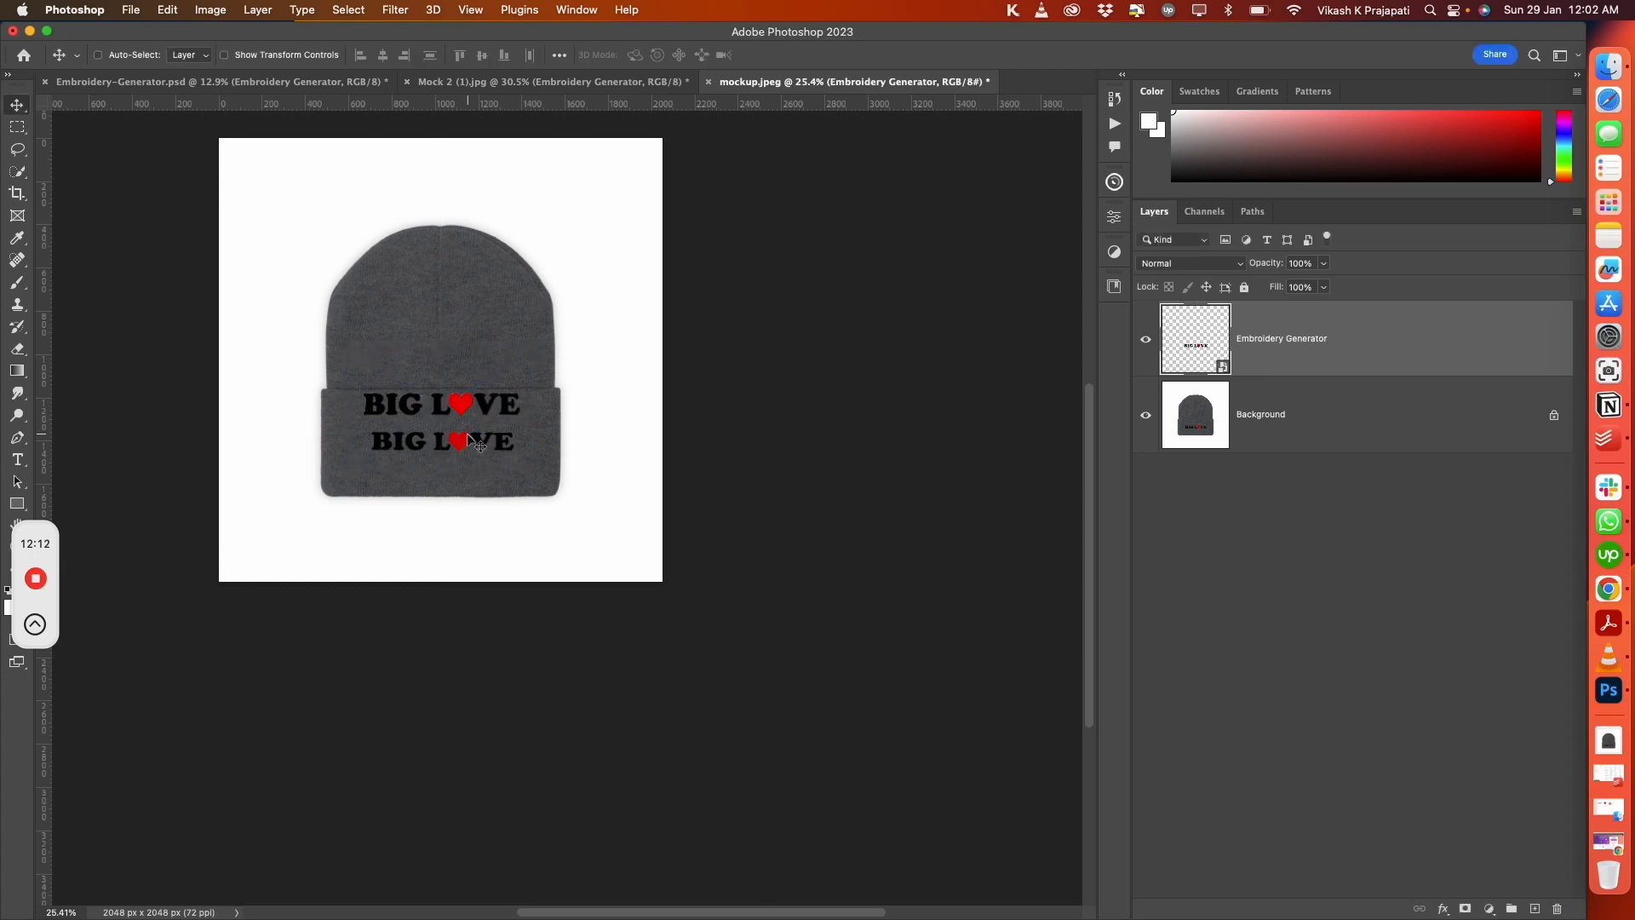
{"action": "scroll", "coordinate": [467, 417], "scroll_direction": "up", "scroll_amount": 10}
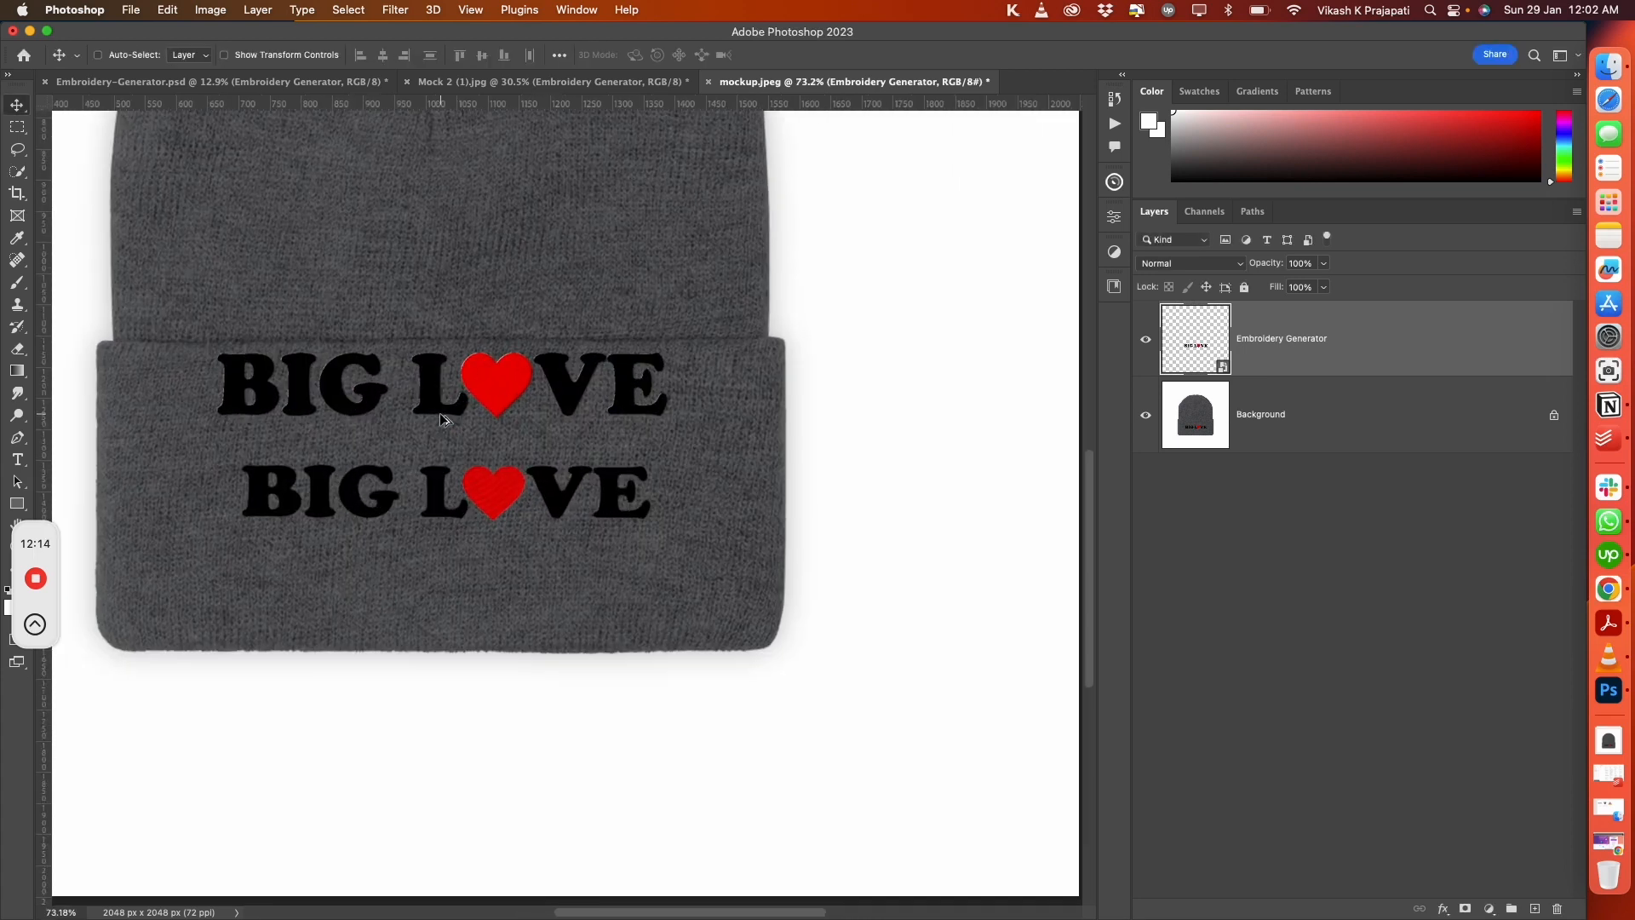
{"action": "left_click_drag", "start_coordinate": [419, 372], "coordinate": [577, 373]}
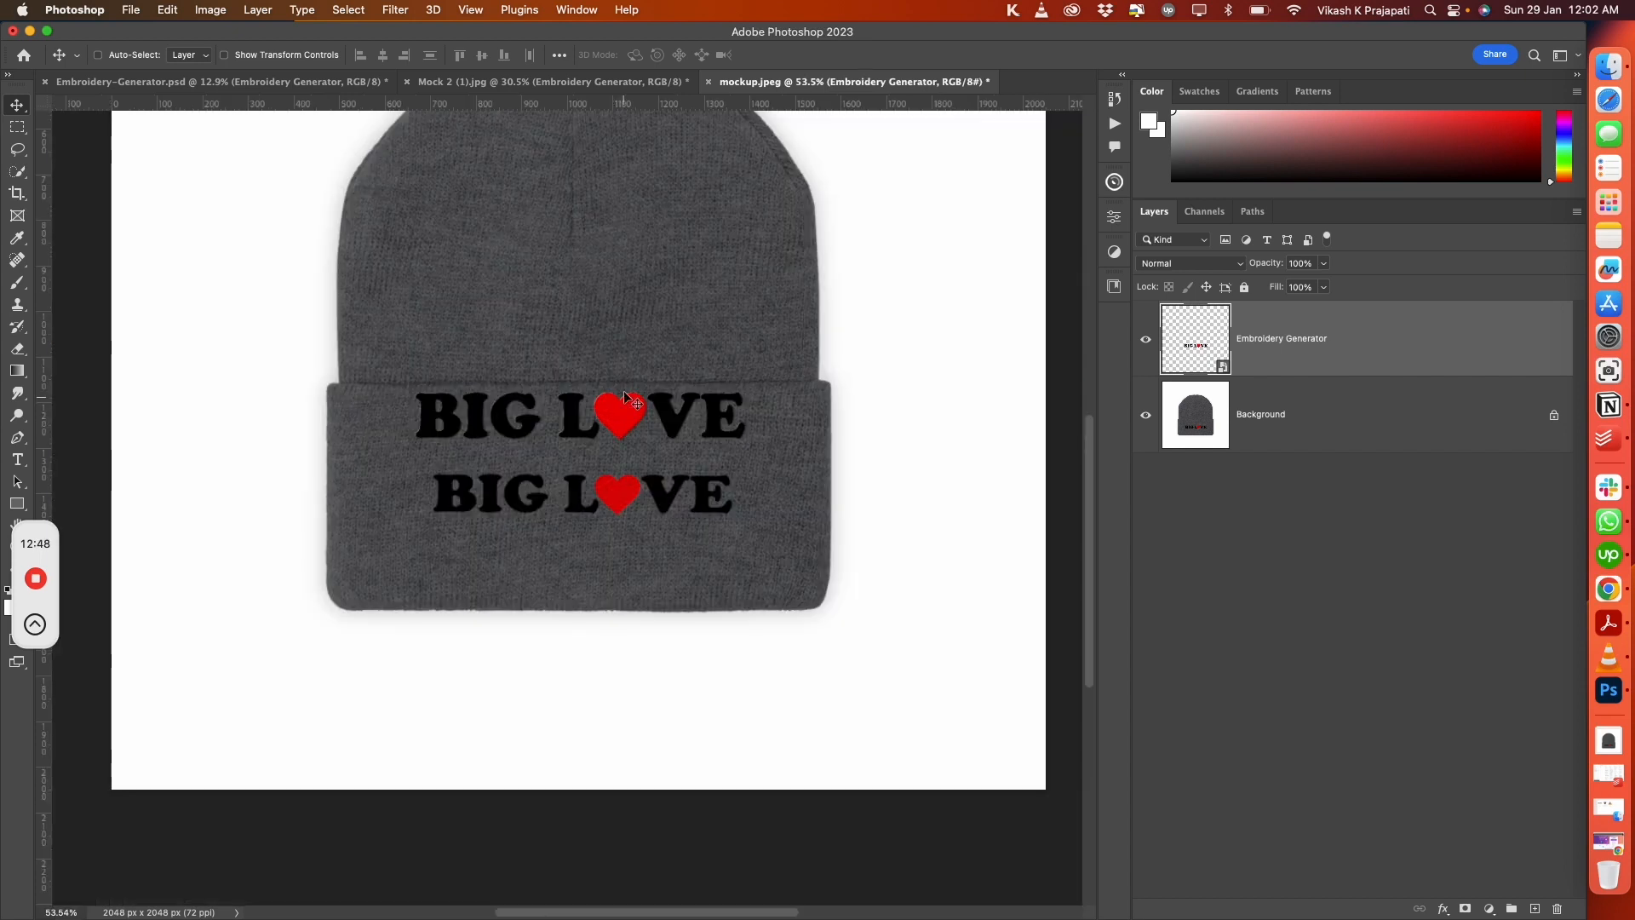
{"action": "scroll", "coordinate": [624, 390], "scroll_direction": "down", "scroll_amount": 3}
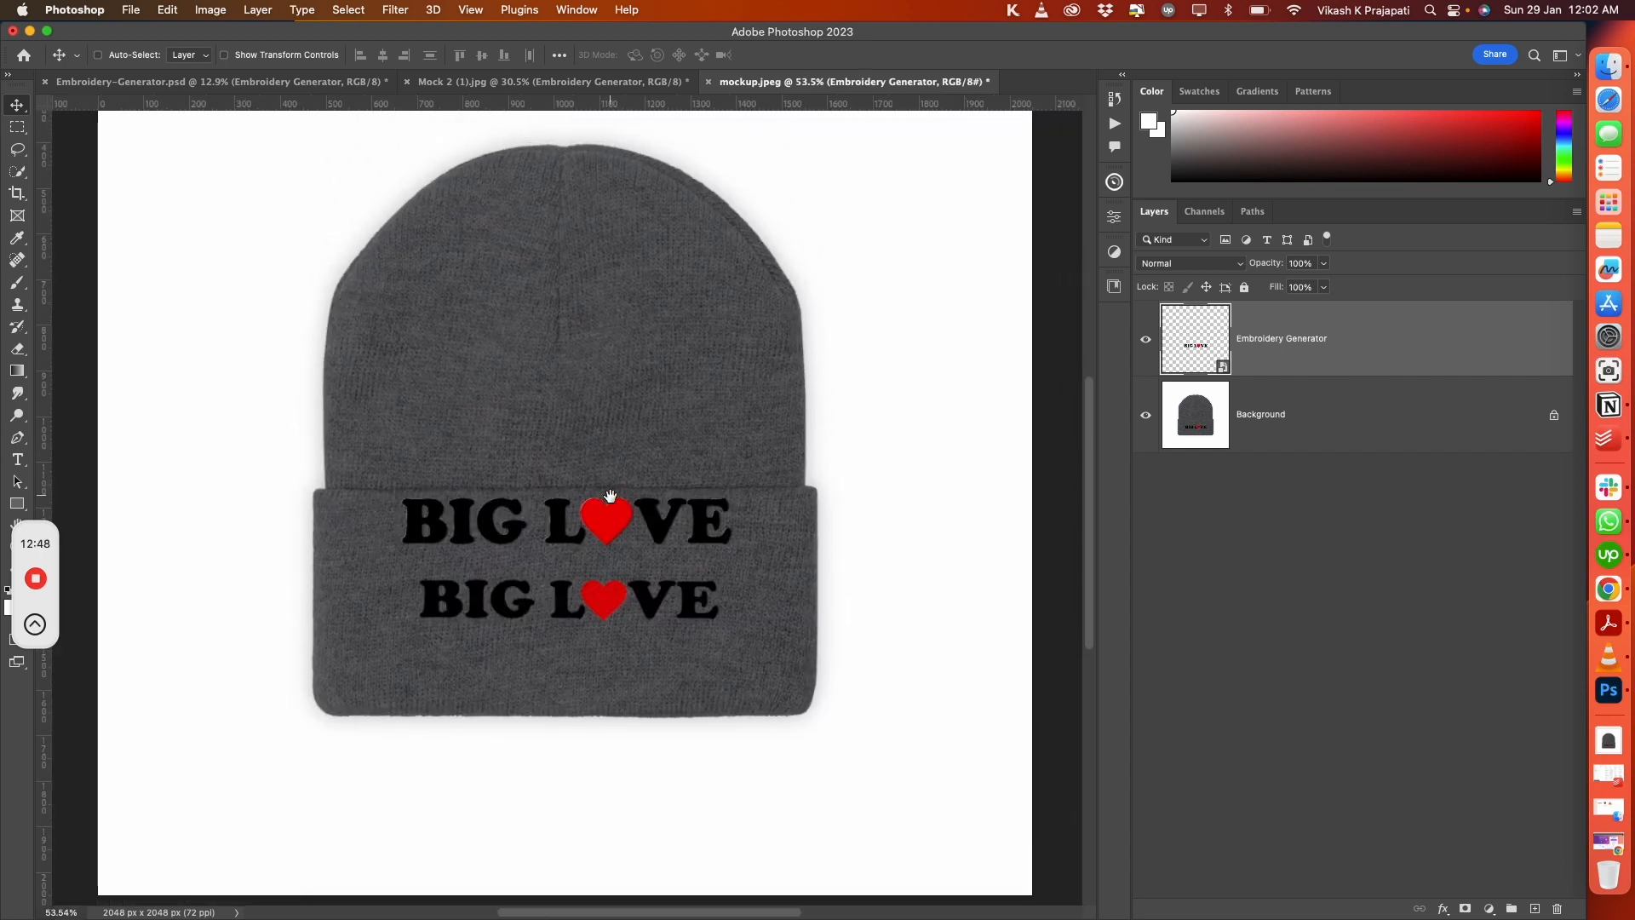
{"action": "scroll", "coordinate": [610, 497], "scroll_direction": "up", "scroll_amount": 1}
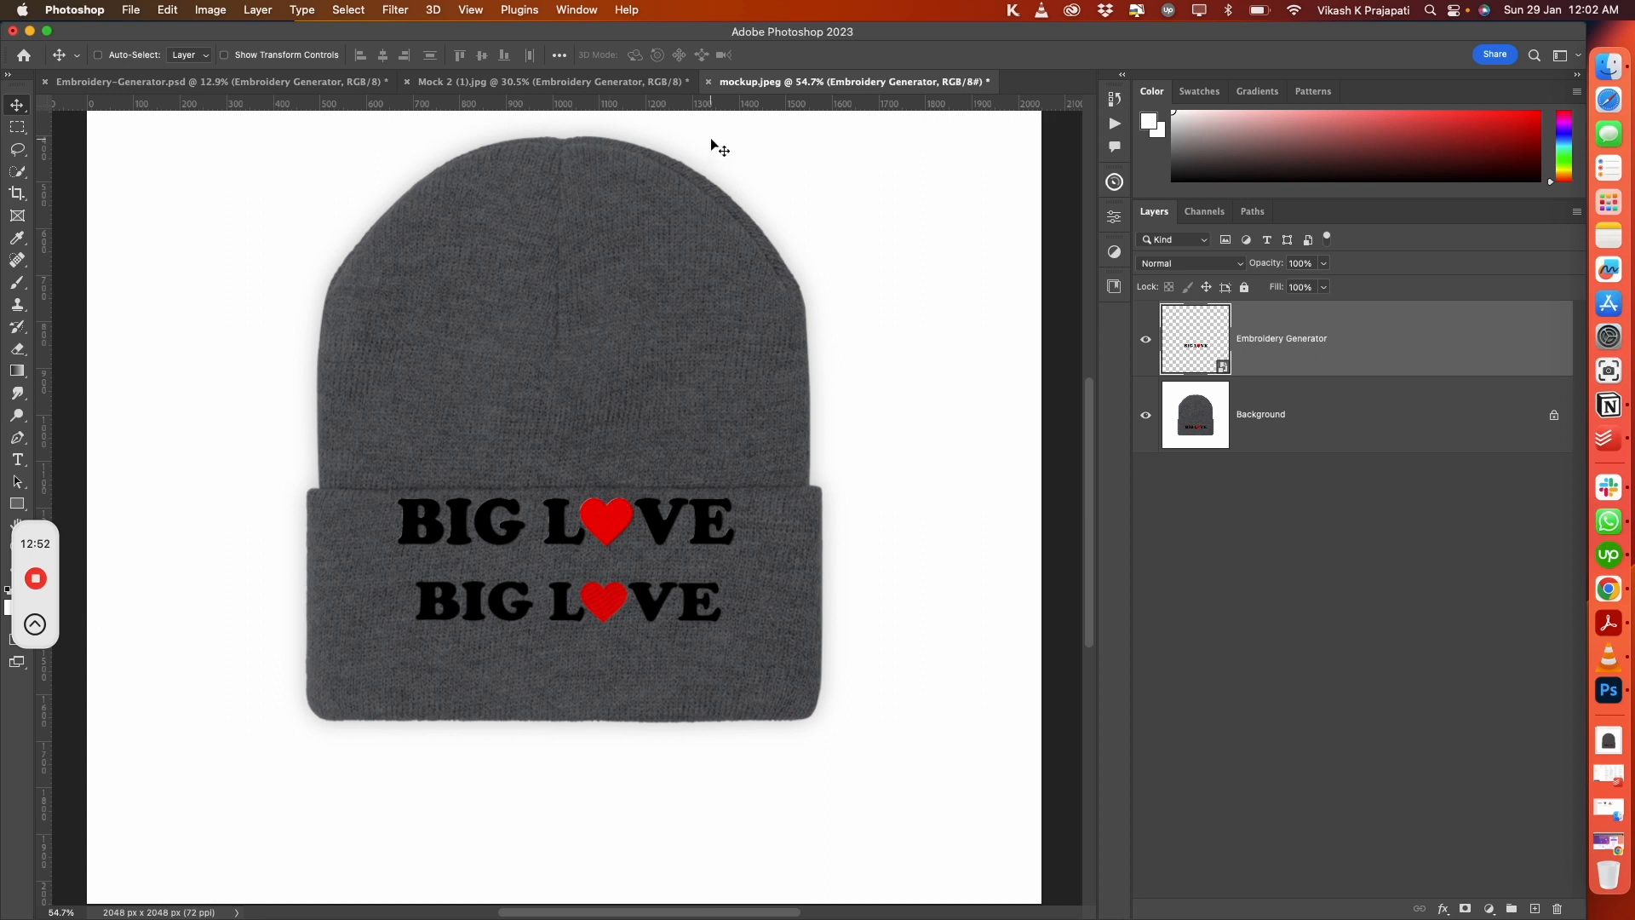
Delete the Embroidery Generator layer from mockup.jpeg and Mock 2 (1).jpg, and close Embroidery-Generator.psd
{"action": "key", "text": "BackSpace"}
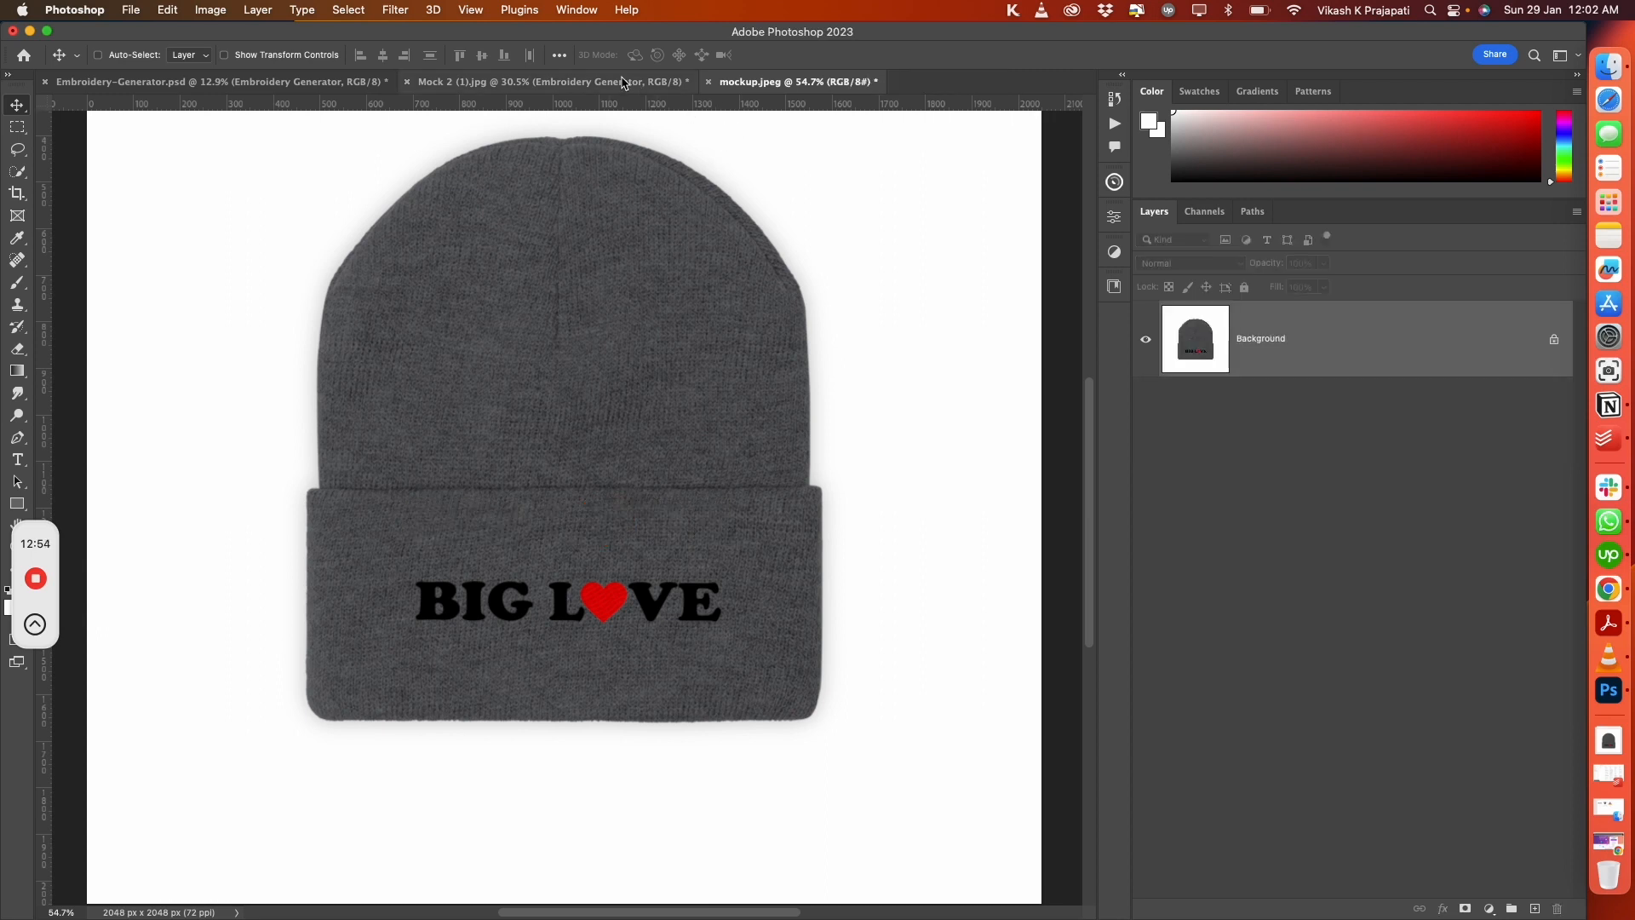
{"action": "left_click", "coordinate": [626, 81]}
{"action": "key", "text": "BackSpace"}
{"action": "left_click", "coordinate": [316, 82]}
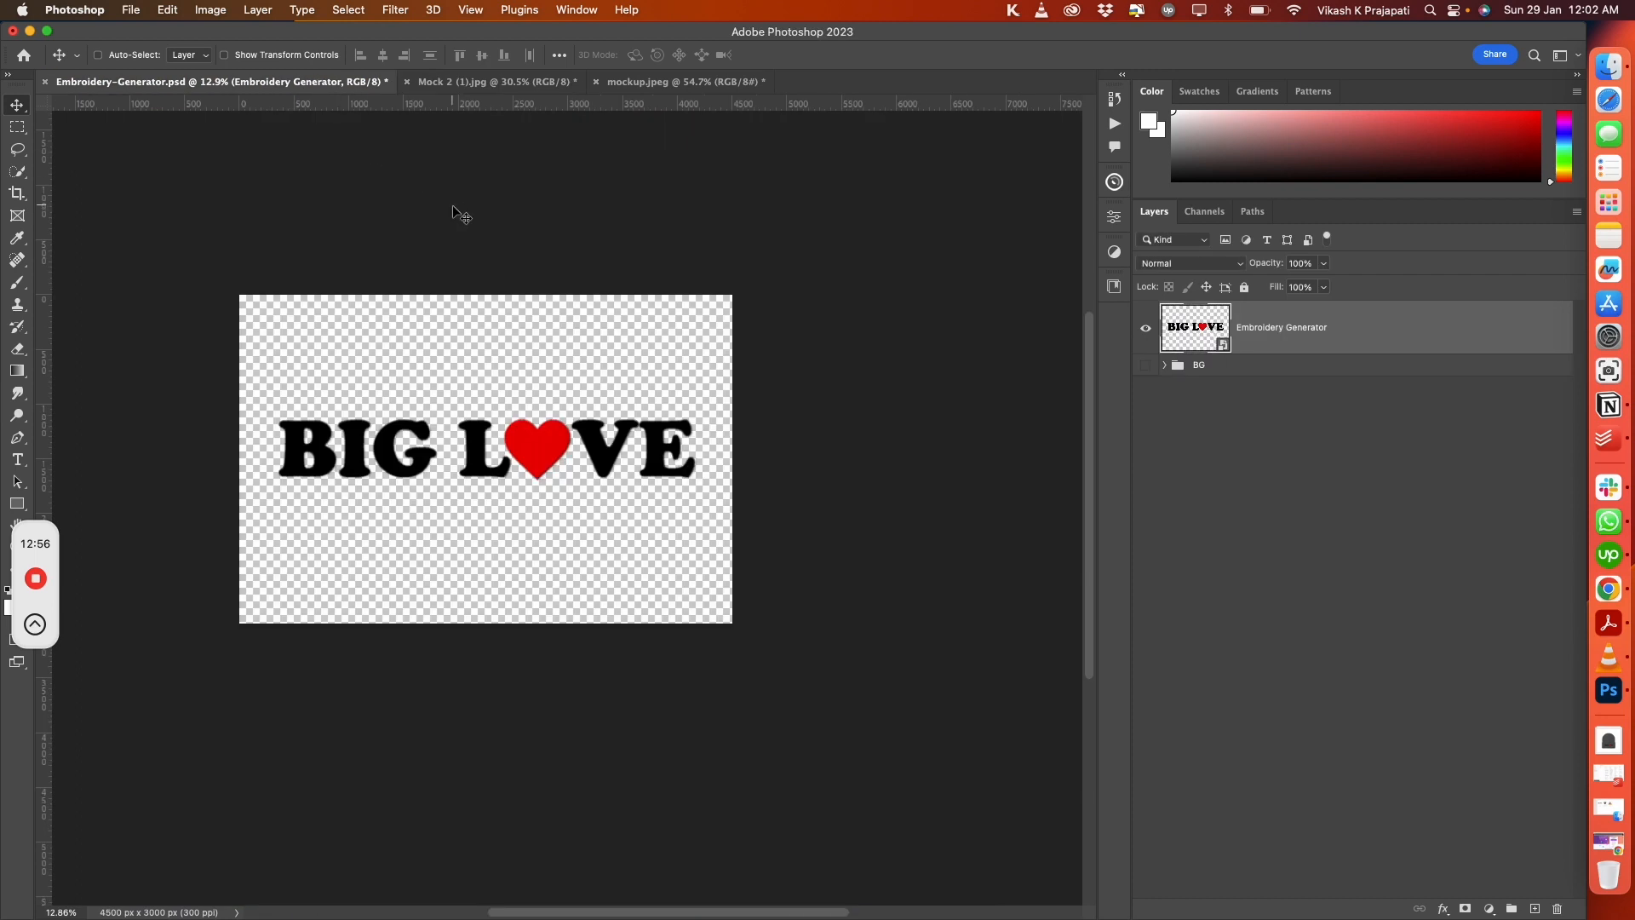
{"action": "key", "text": "super+w"}
{"action": "left_click", "coordinate": [771, 379]}
Switch to Finder, open the Patch Mockups folder inside Embroidered Patch Mockup, and enlarge the file icons
{"action": "left_click", "coordinate": [496, 361]}
{"action": "left_click_drag", "start_coordinate": [649, 579], "coordinate": [843, 567]}
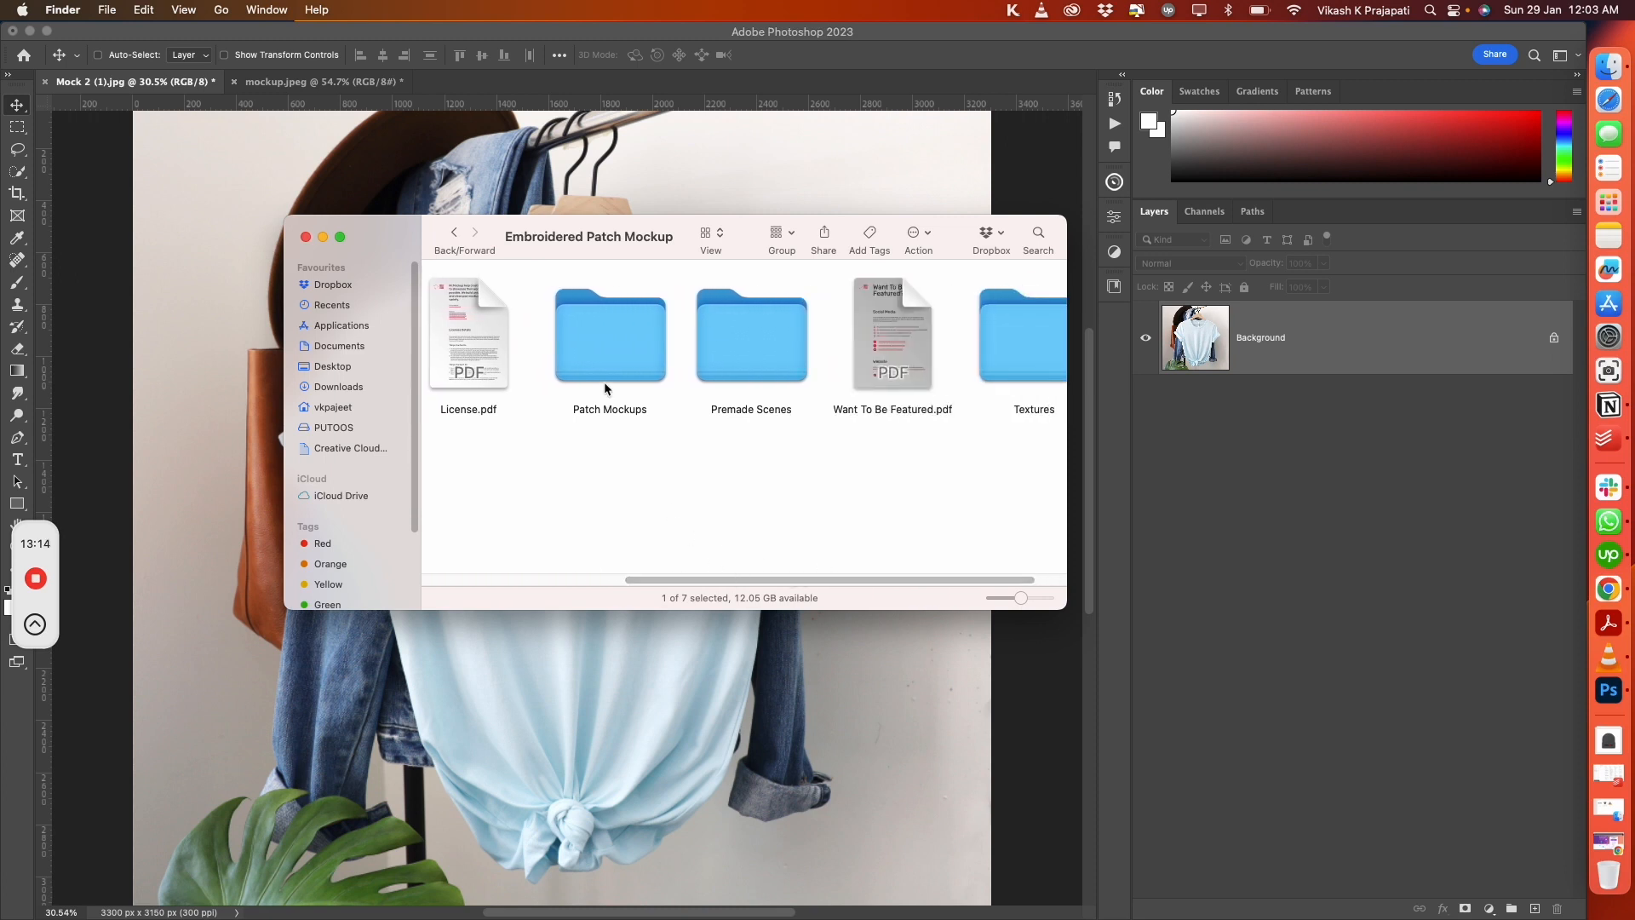
{"action": "left_click", "coordinate": [605, 340]}
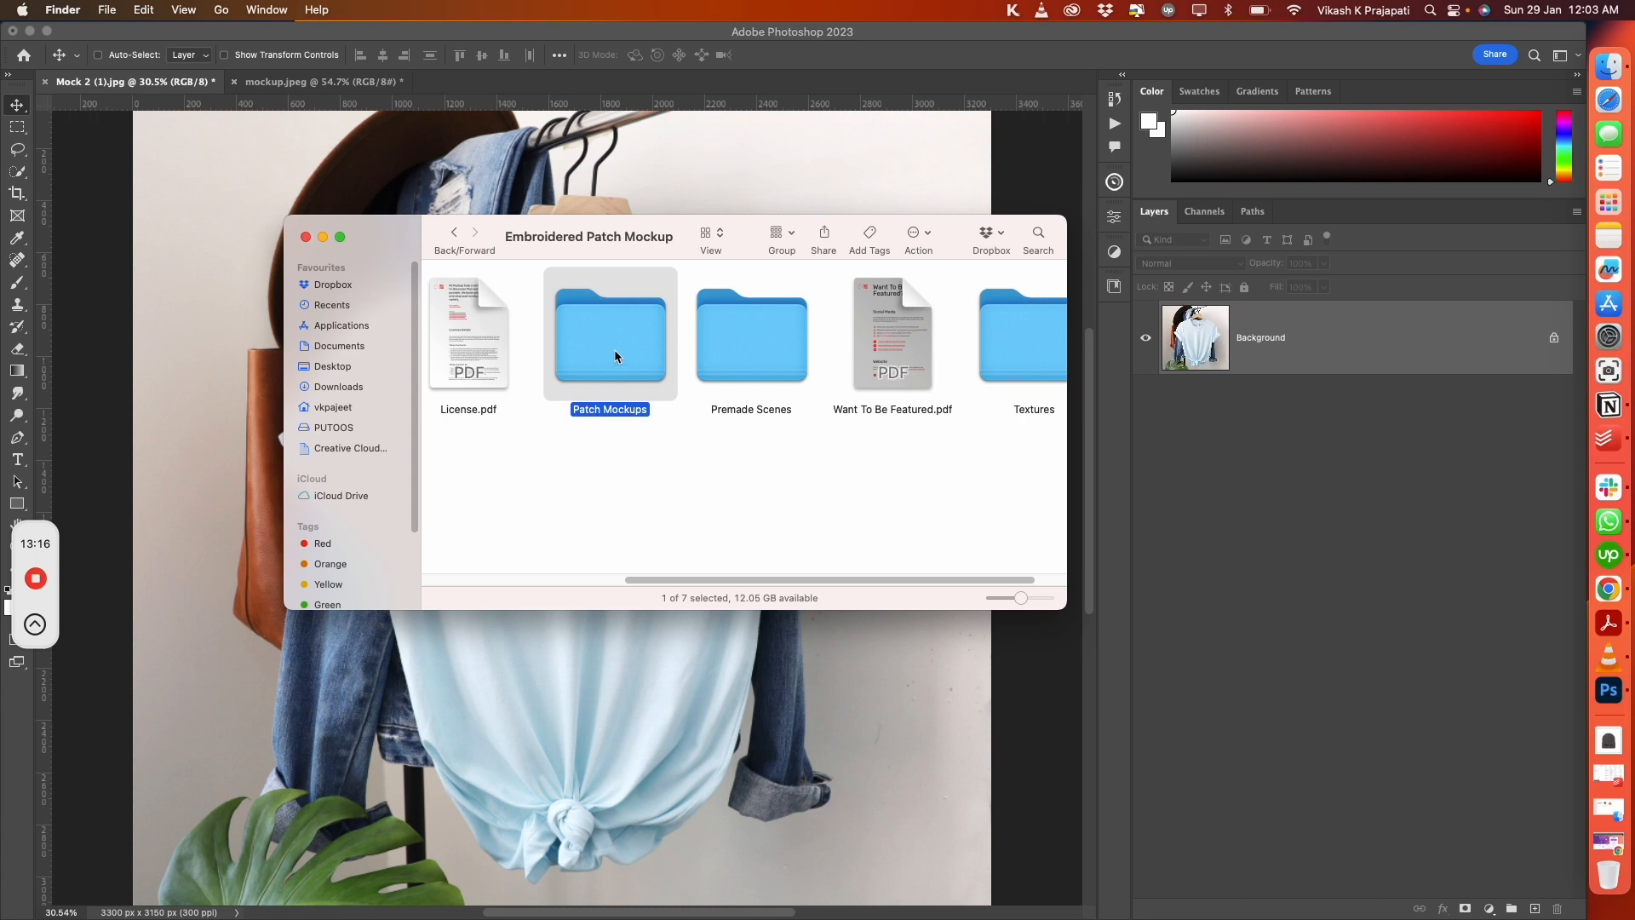
{"action": "double_click", "coordinate": [614, 352]}
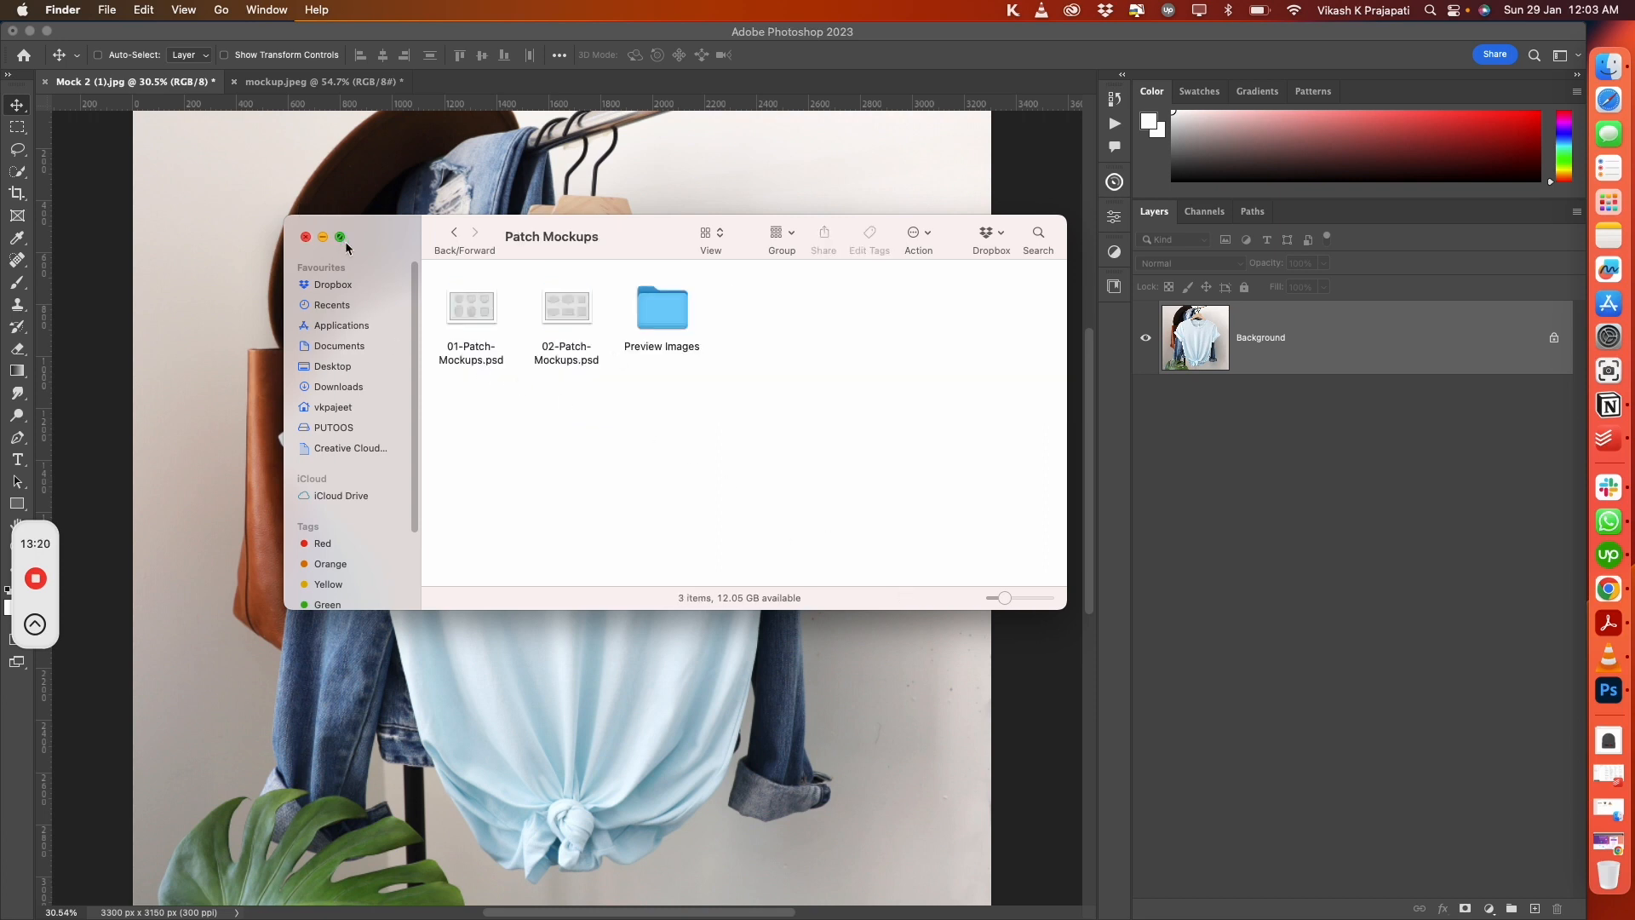
{"action": "left_click", "coordinate": [569, 353]}
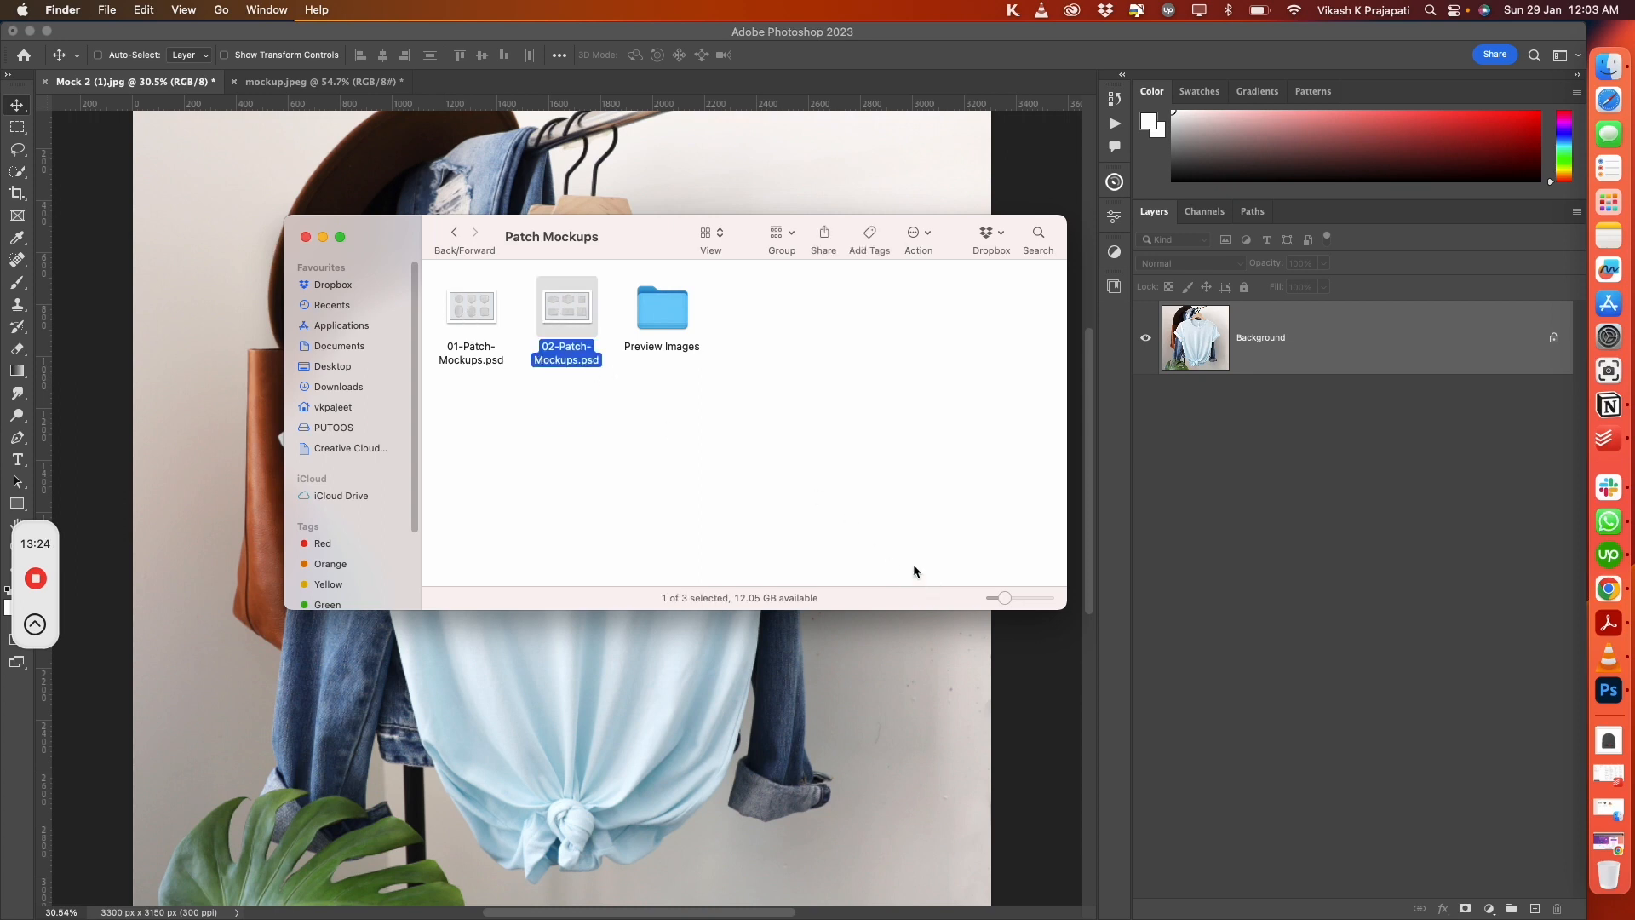
{"action": "left_click_drag", "start_coordinate": [1005, 598], "coordinate": [1035, 598]}
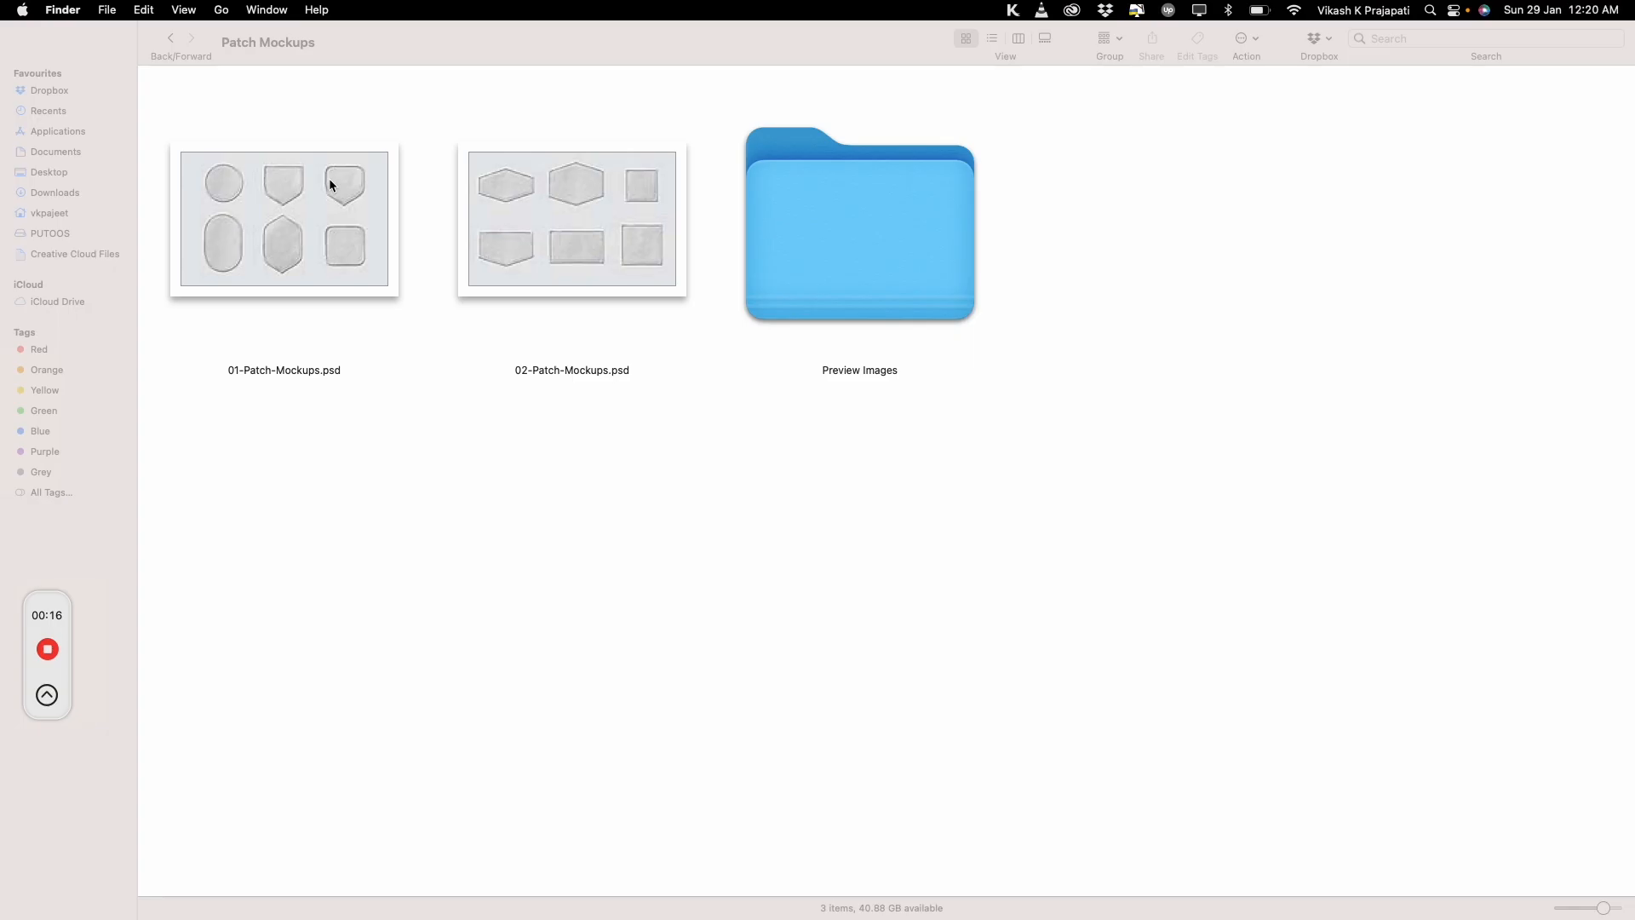
Open 01-Patch-Mockups.psd from the Patch Mockups folder in Adobe Photoshop 2023
{"action": "left_click", "coordinate": [331, 185]}
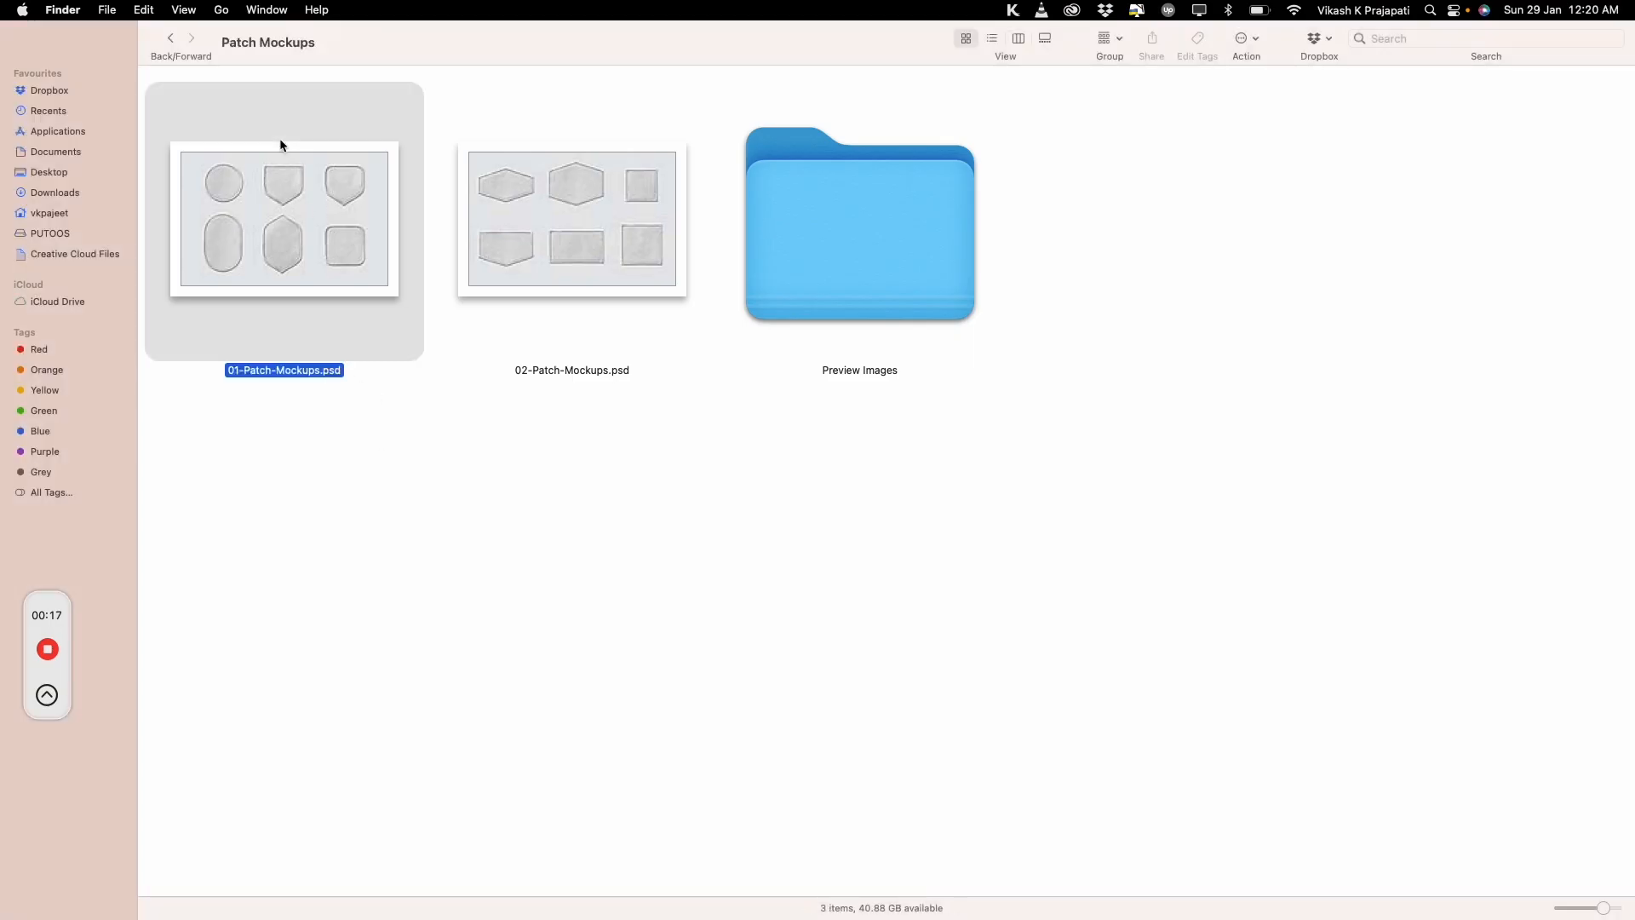
{"action": "right_click", "coordinate": [318, 233]}
{"action": "mouse_move", "coordinate": [412, 266]}
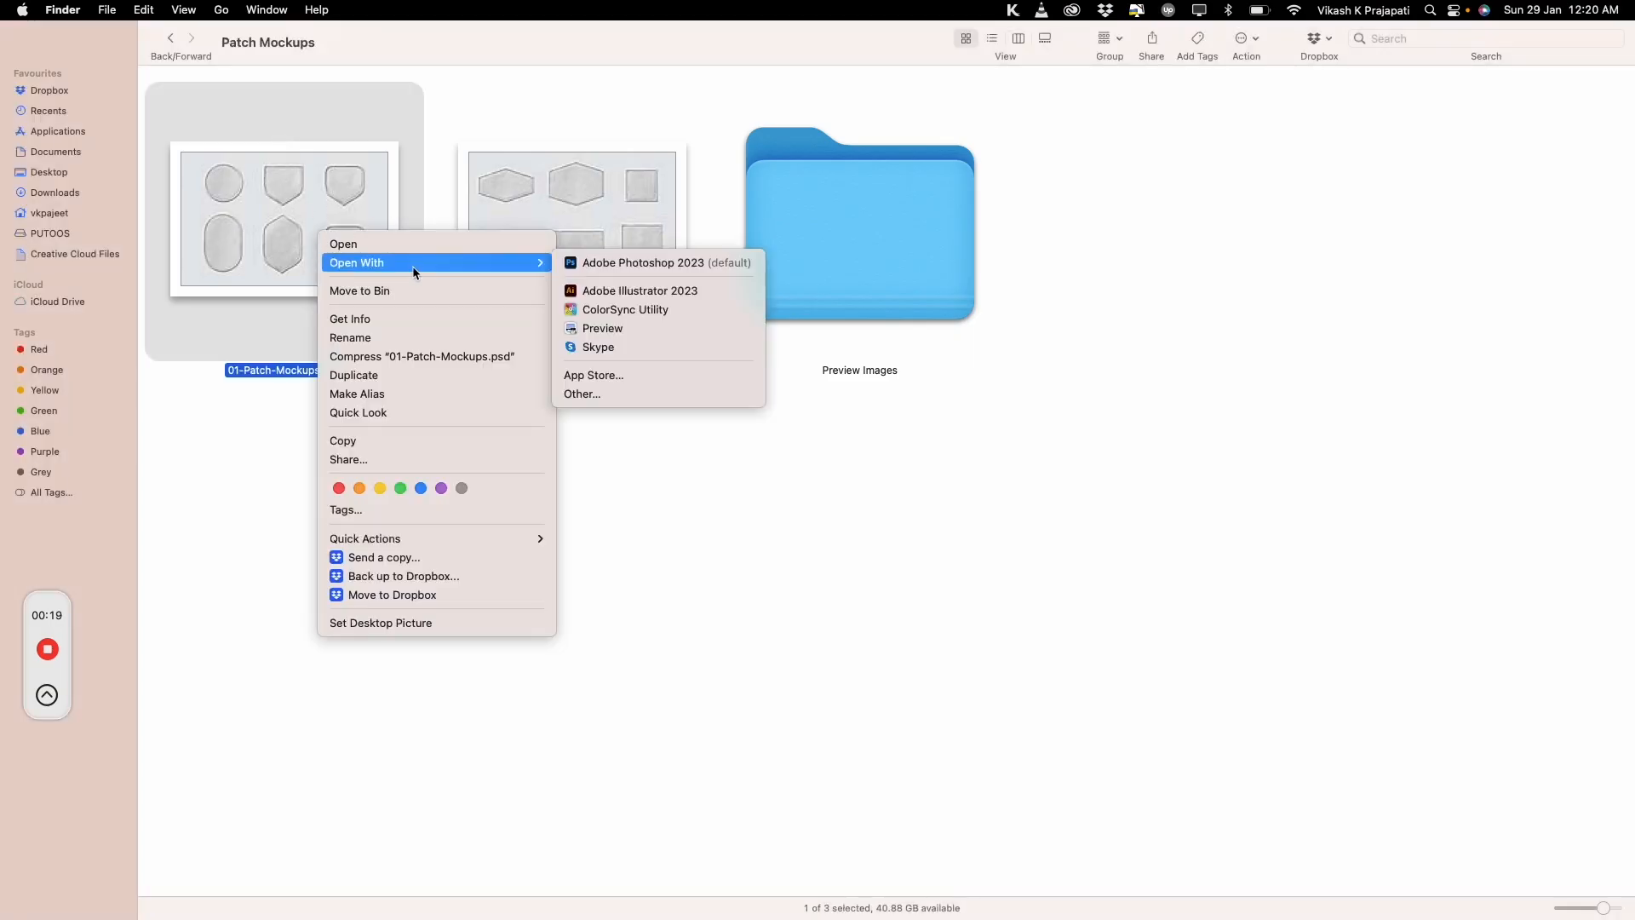
{"action": "left_click", "coordinate": [673, 264]}
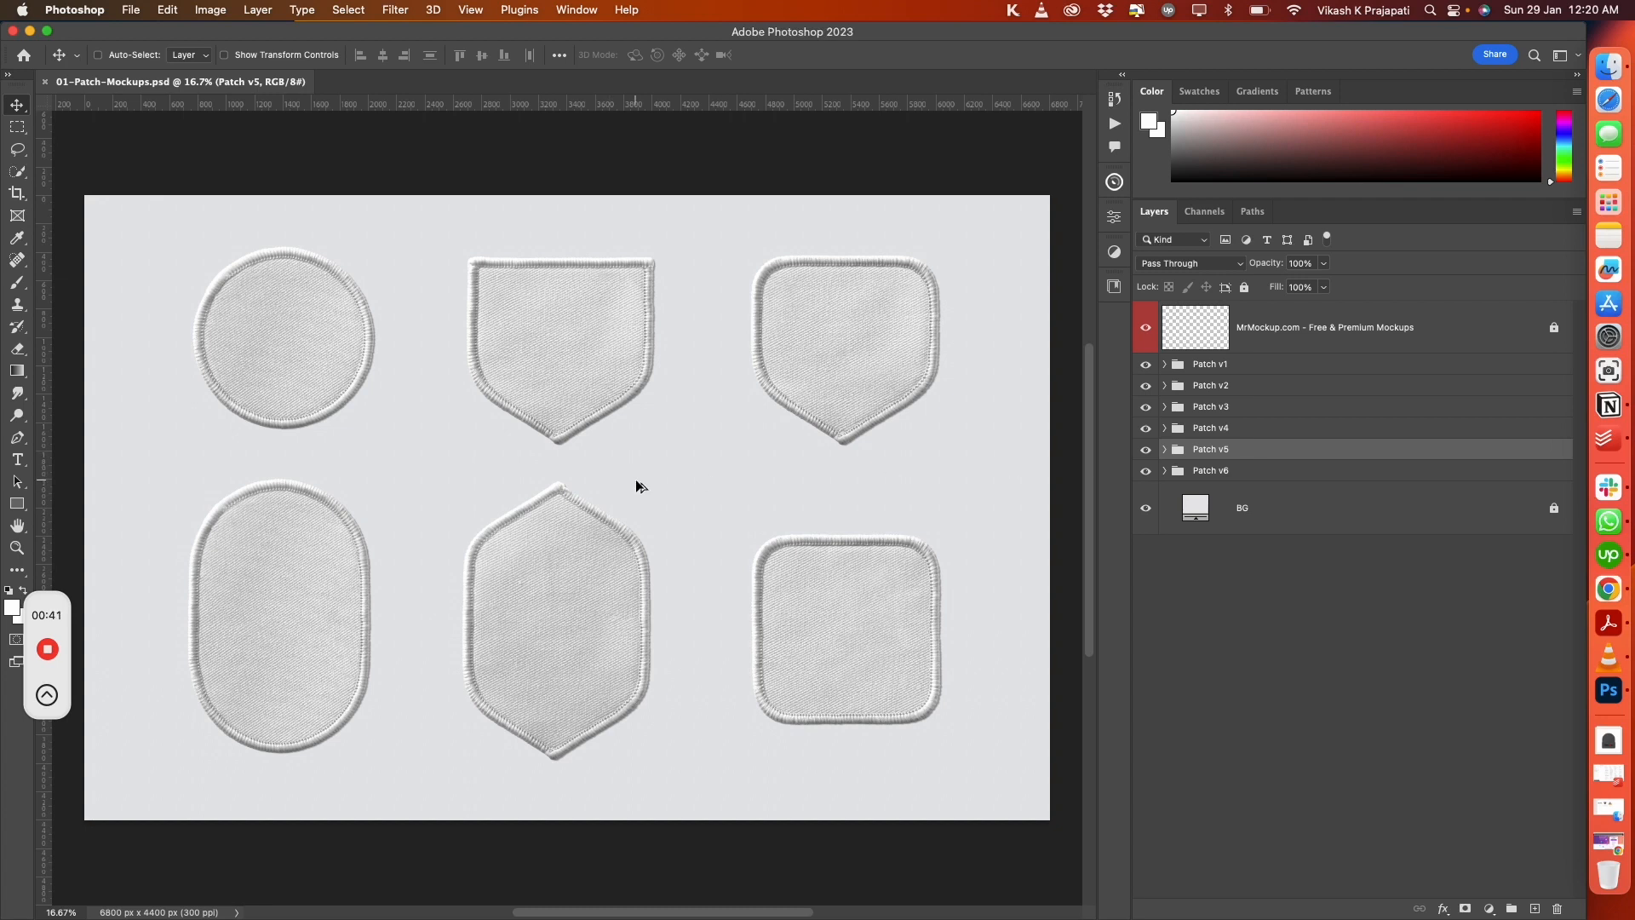
Examine the round patch's fabric texture and stitched border up close, and the full set of patch shapes
{"action": "scroll", "coordinate": [235, 310], "scroll_direction": "up", "scroll_amount": 3}
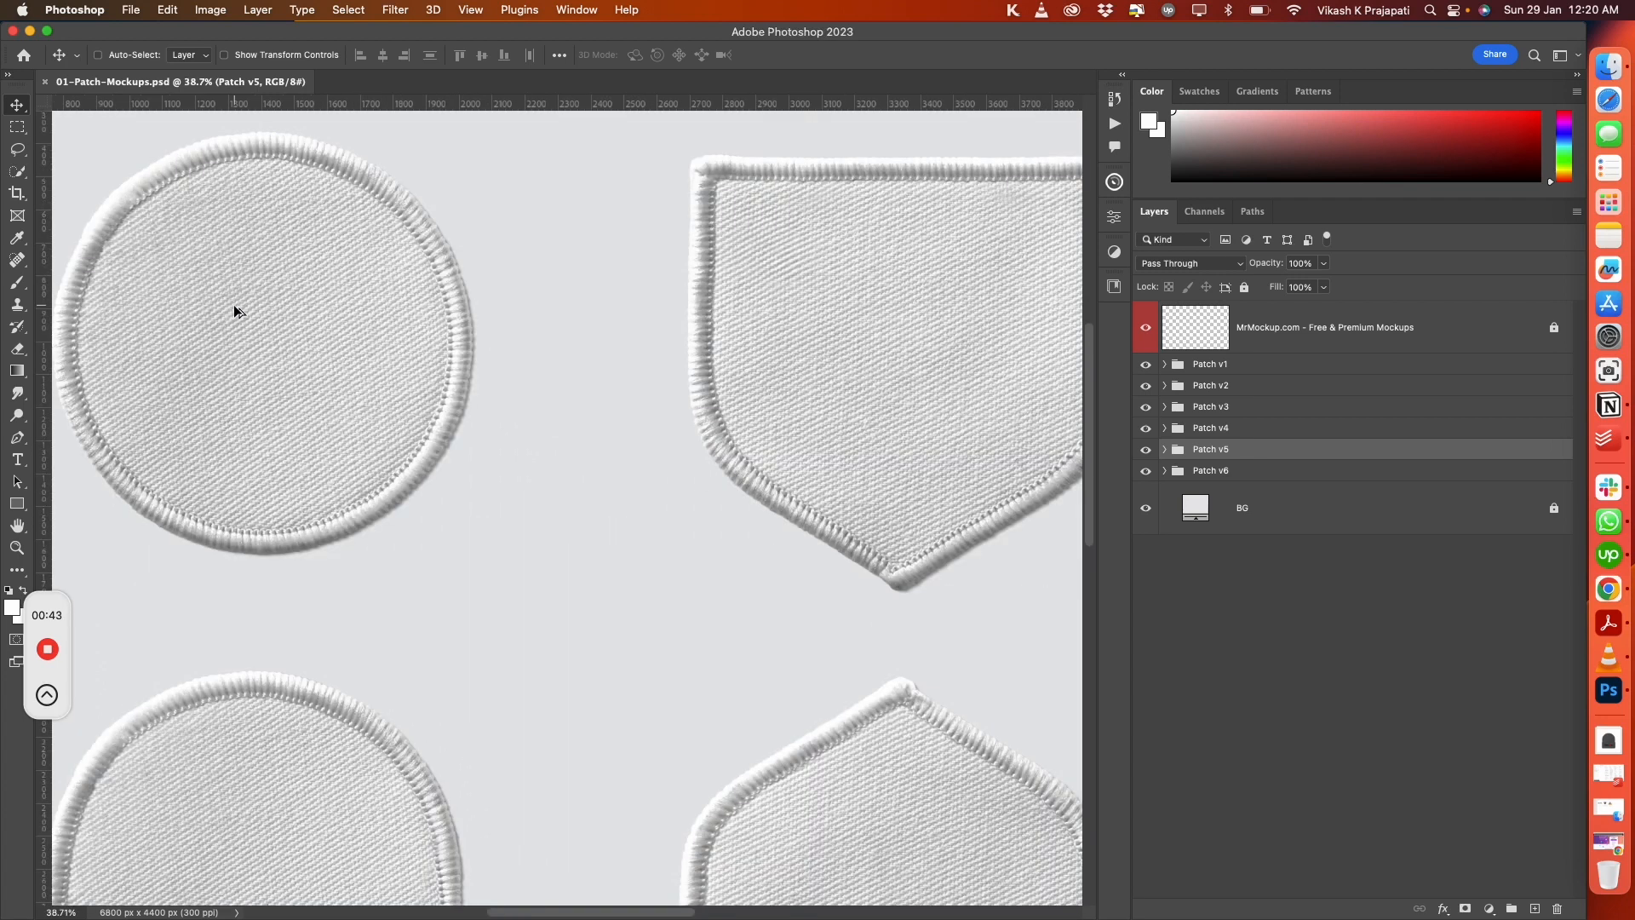
{"action": "scroll", "coordinate": [234, 304], "scroll_direction": "up", "scroll_amount": 5}
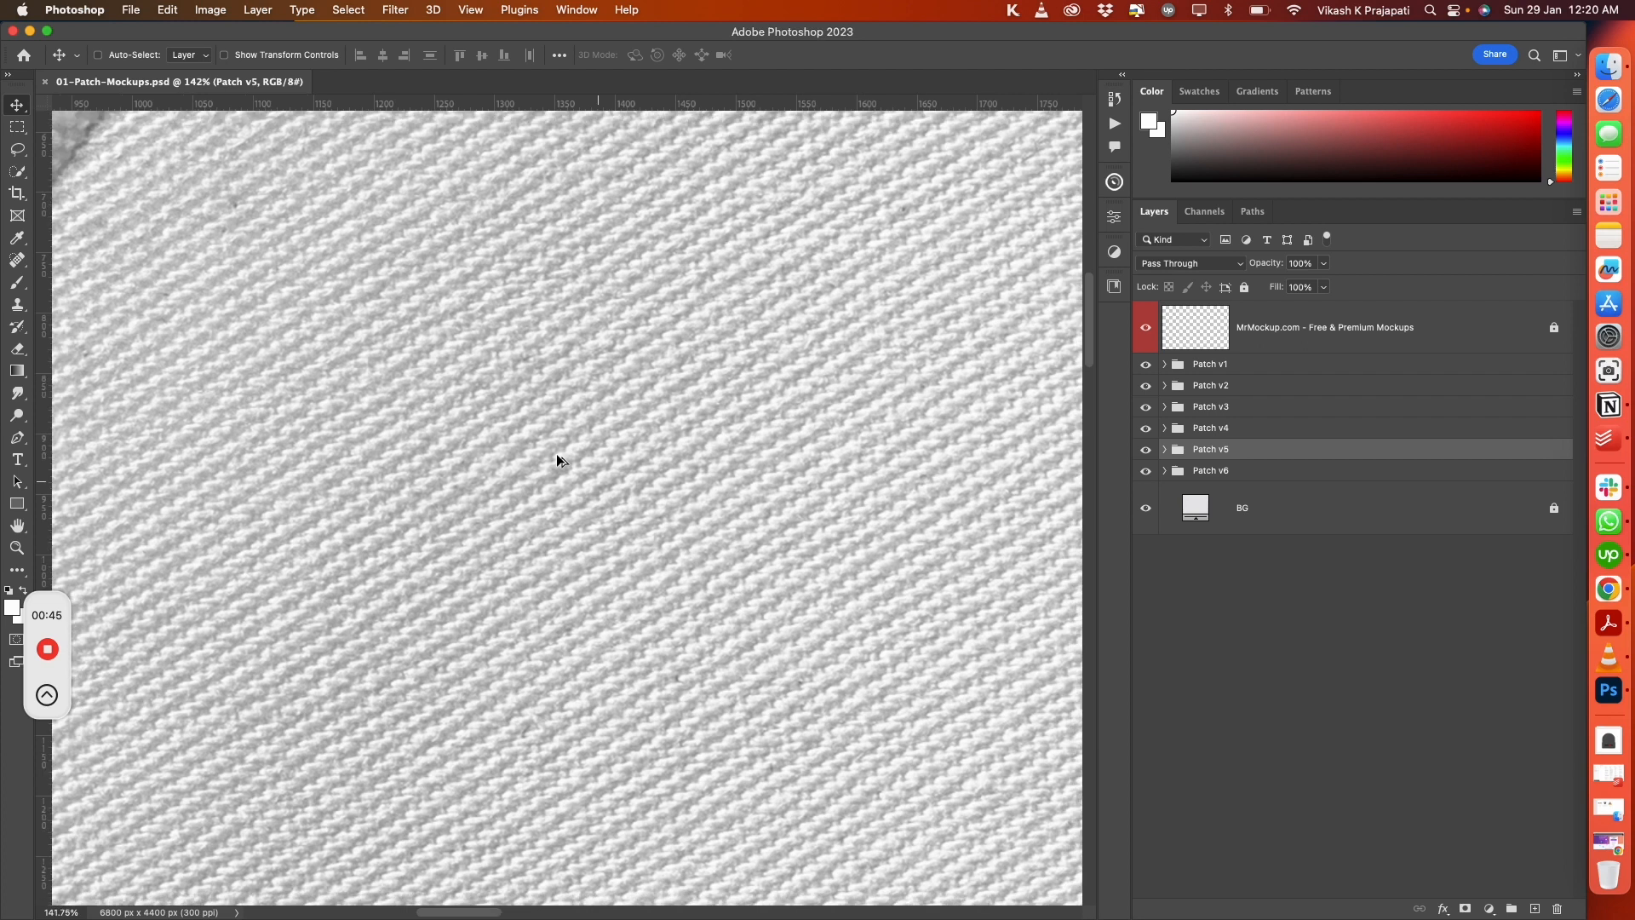
{"action": "scroll", "coordinate": [558, 460], "scroll_direction": "down", "scroll_amount": 4}
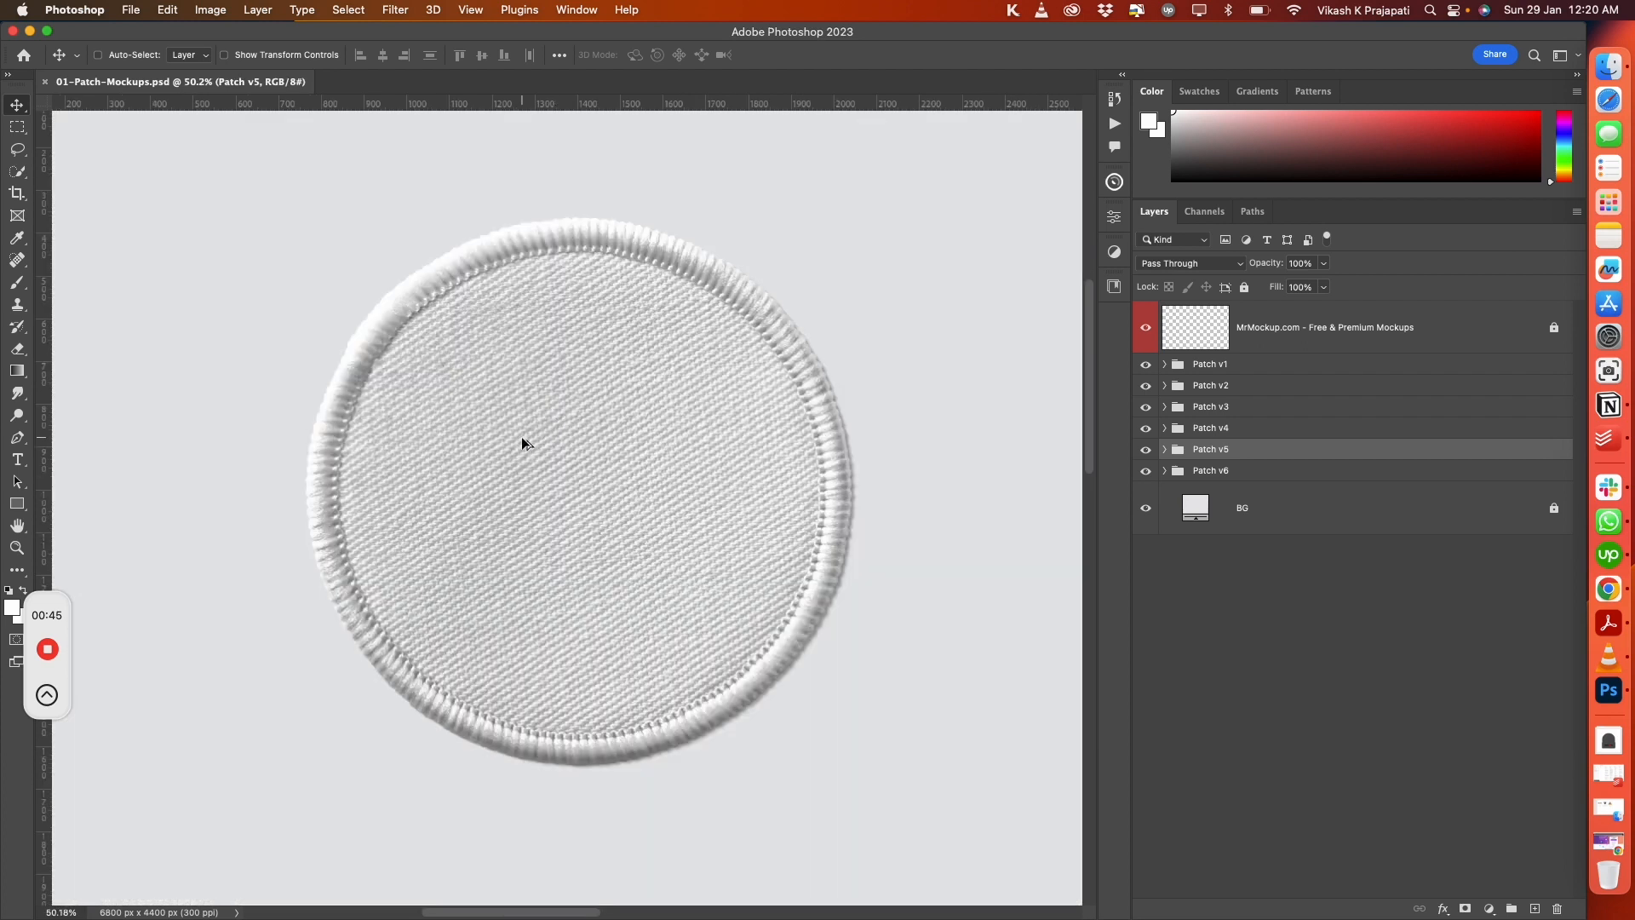
{"action": "left_click", "coordinate": [1200, 335]}
{"action": "scroll", "coordinate": [596, 443], "scroll_direction": "down", "scroll_amount": 1}
{"action": "scroll", "coordinate": [597, 443], "scroll_direction": "down", "scroll_amount": 8}
{"action": "scroll", "coordinate": [596, 443], "scroll_direction": "up", "scroll_amount": 3}
{"action": "left_click_drag", "start_coordinate": [693, 462], "coordinate": [567, 368]}
{"action": "scroll", "coordinate": [568, 367], "scroll_direction": "up", "scroll_amount": 1}
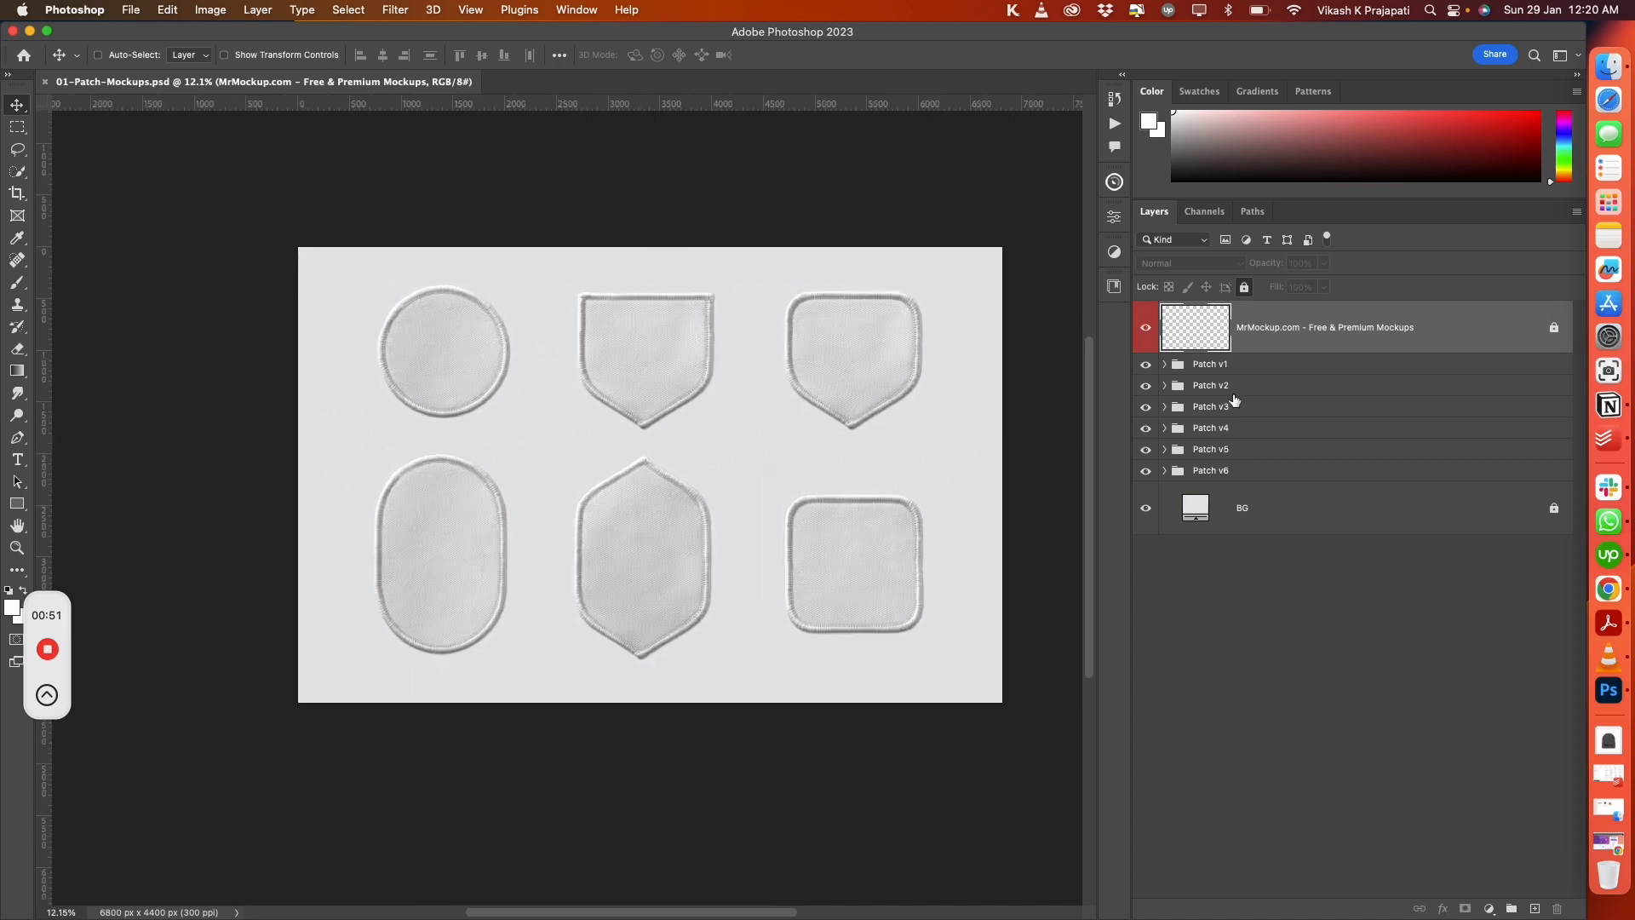
Hide Patch v2 through Patch v6 and expand Patch v1 to look over its Stitching, Embroidery and Print / Patch Color groups
{"action": "left_click_drag", "start_coordinate": [1145, 383], "coordinate": [1144, 472]}
{"action": "left_click", "coordinate": [1145, 364]}
{"action": "left_click", "coordinate": [1145, 365]}
{"action": "left_click", "coordinate": [1164, 365]}
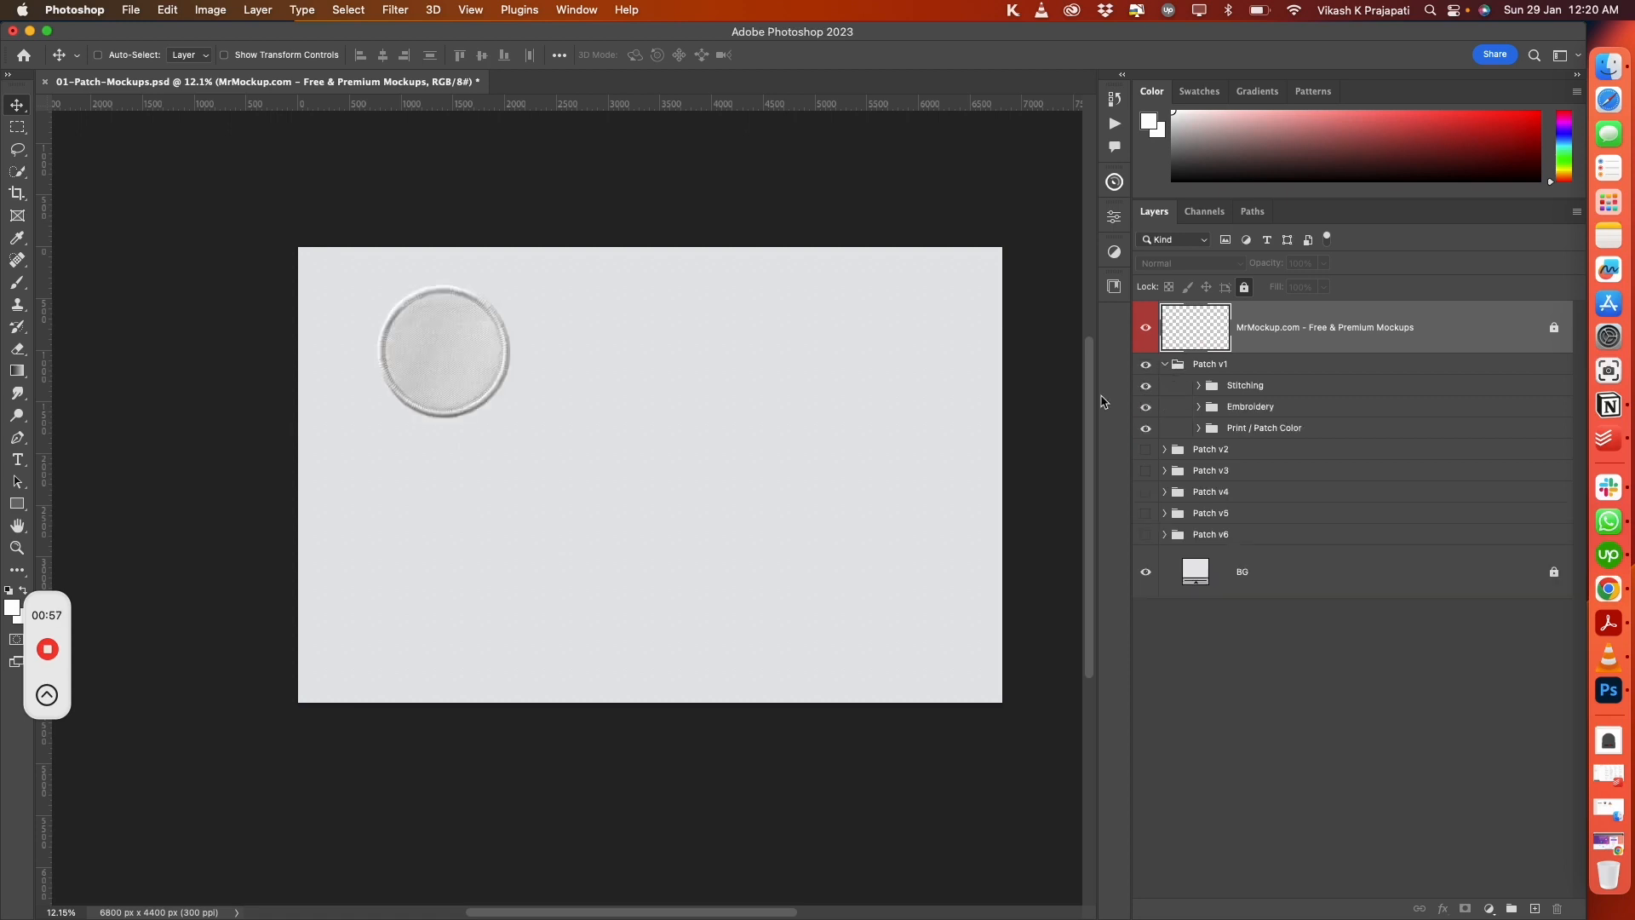
{"action": "scroll", "coordinate": [503, 360], "scroll_direction": "down", "scroll_amount": 5}
{"action": "scroll", "coordinate": [503, 359], "scroll_direction": "up", "scroll_amount": 8}
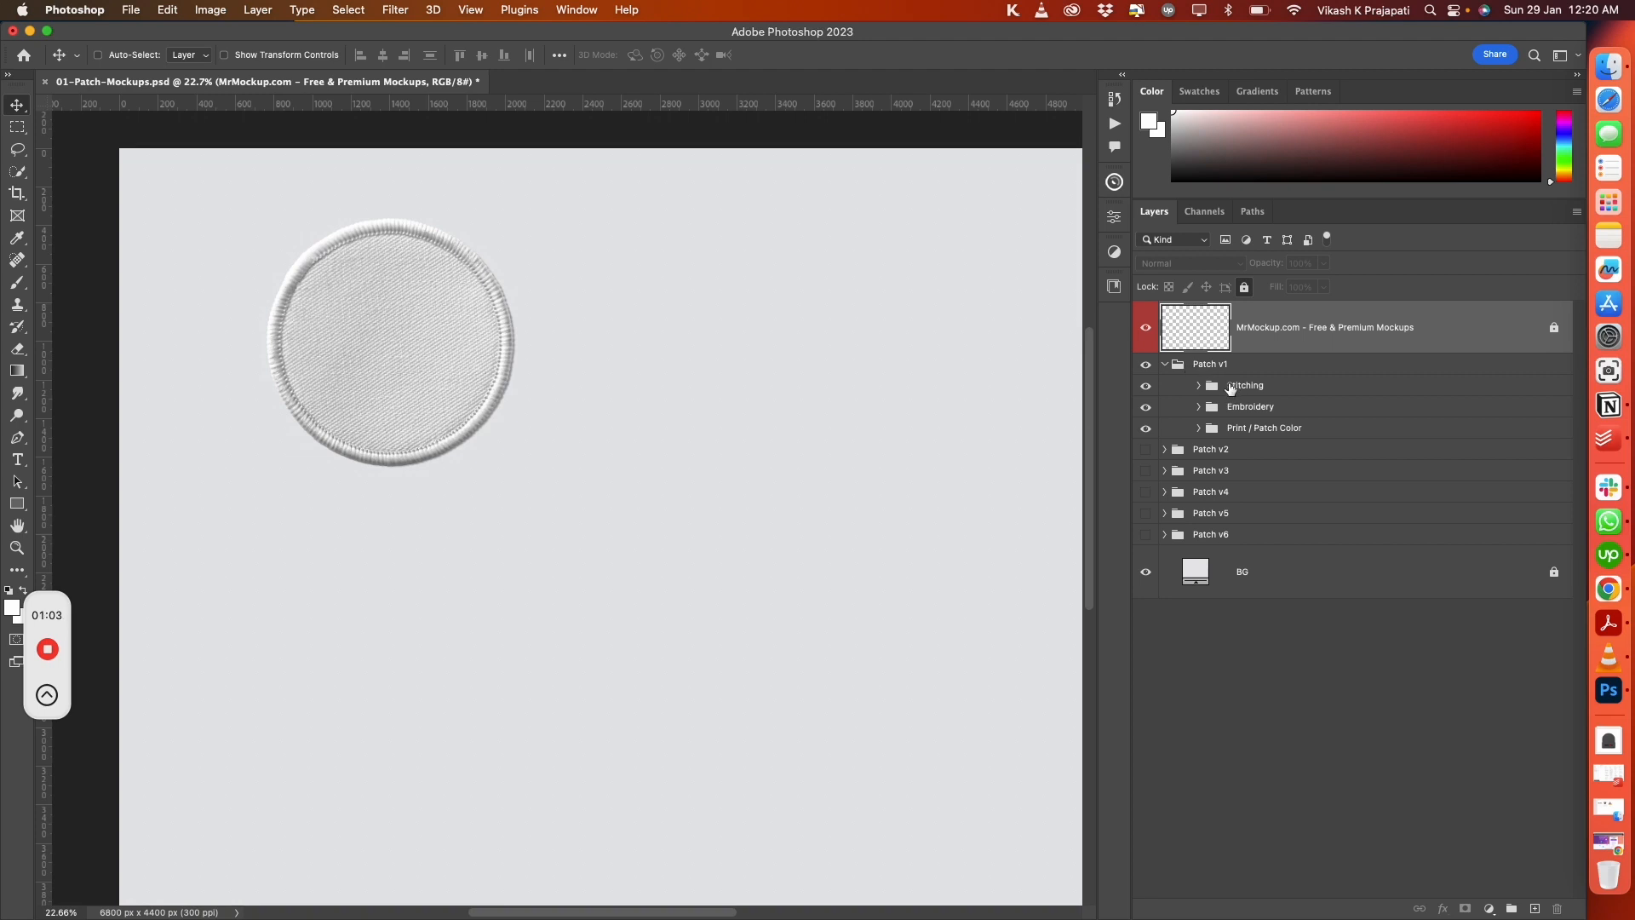
{"action": "left_click", "coordinate": [1240, 412]}
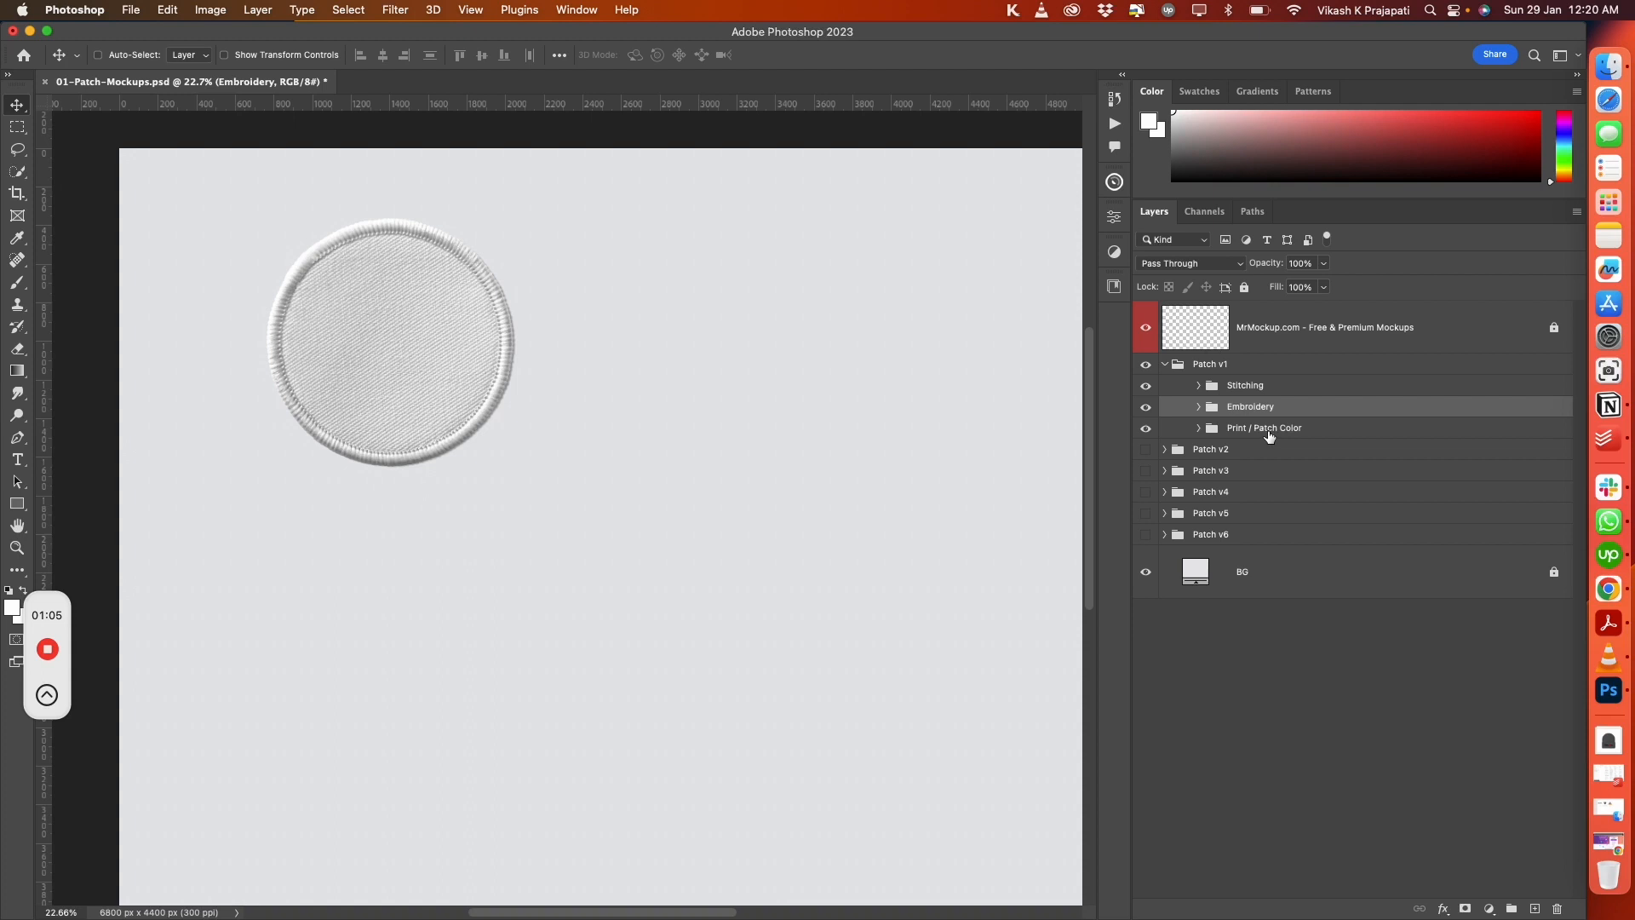
{"action": "left_click", "coordinate": [1269, 435]}
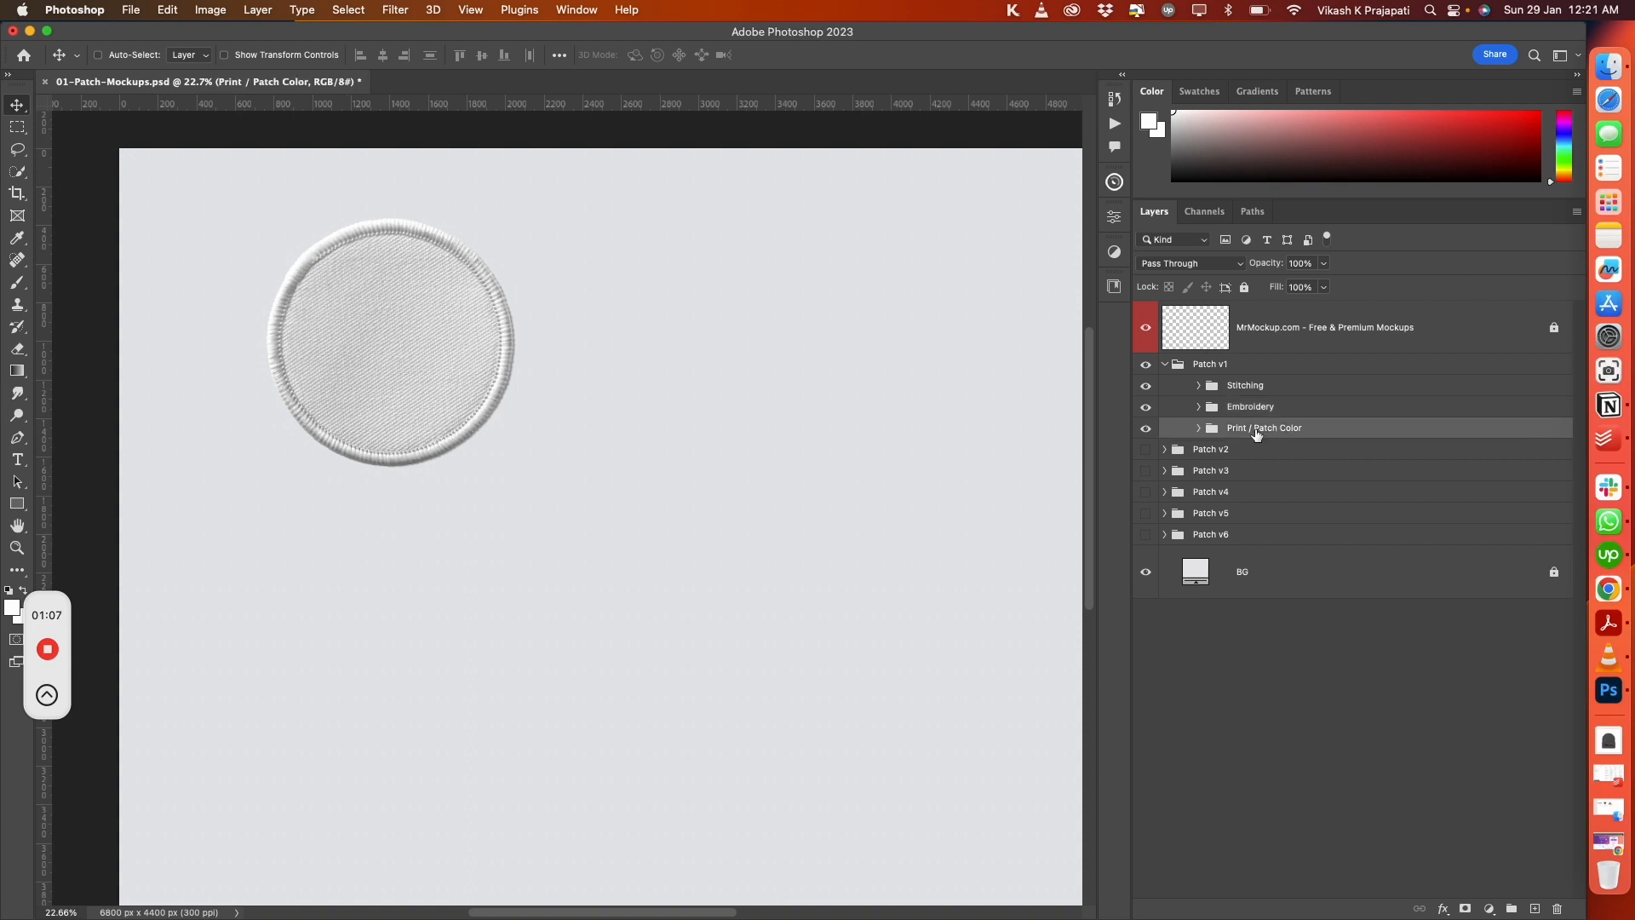
{"action": "left_click", "coordinate": [1240, 392]}
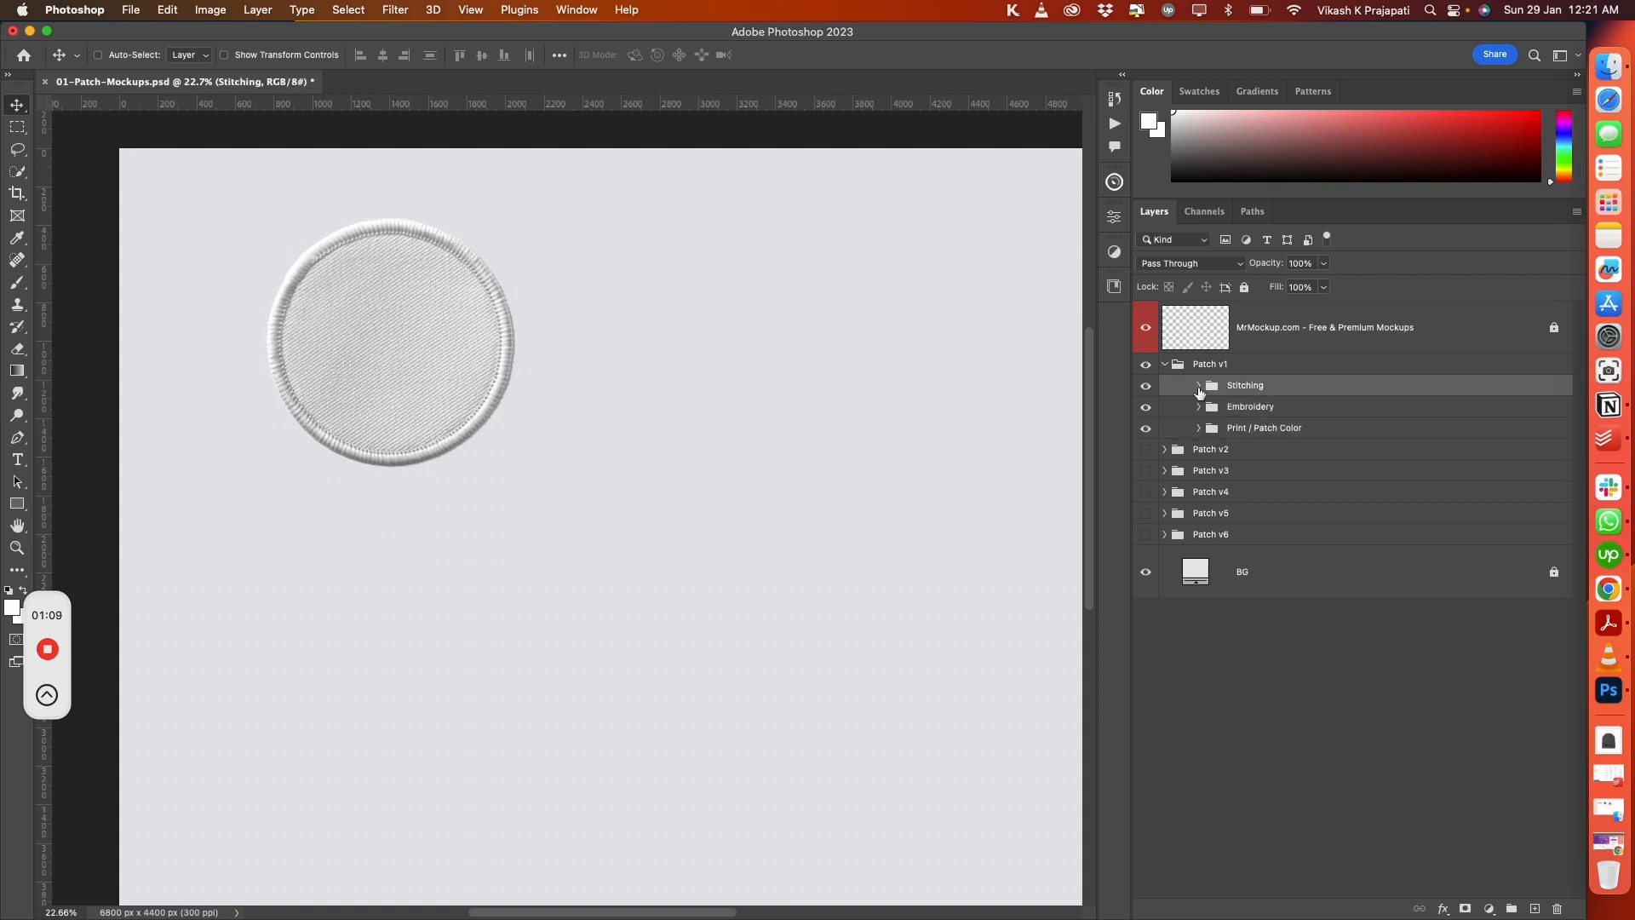
Compare Style v1 and Style v2 of the round patch's Stitching group by switching their visibility, leaving both shown
{"action": "left_click", "coordinate": [1200, 388]}
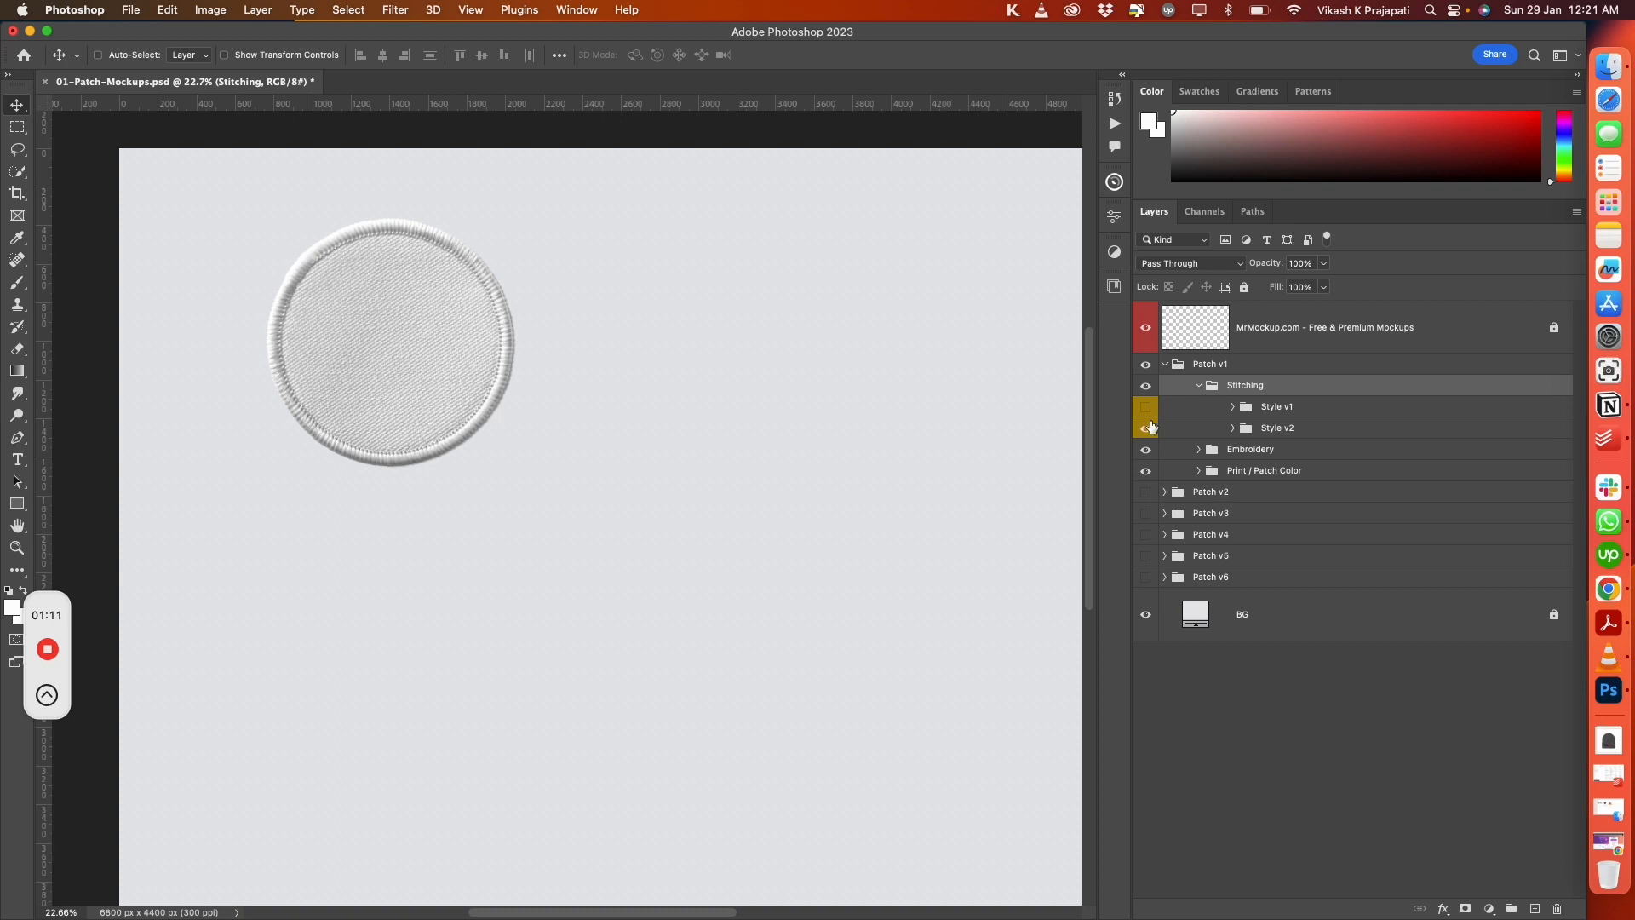
{"action": "scroll", "coordinate": [447, 320], "scroll_direction": "up", "scroll_amount": 5}
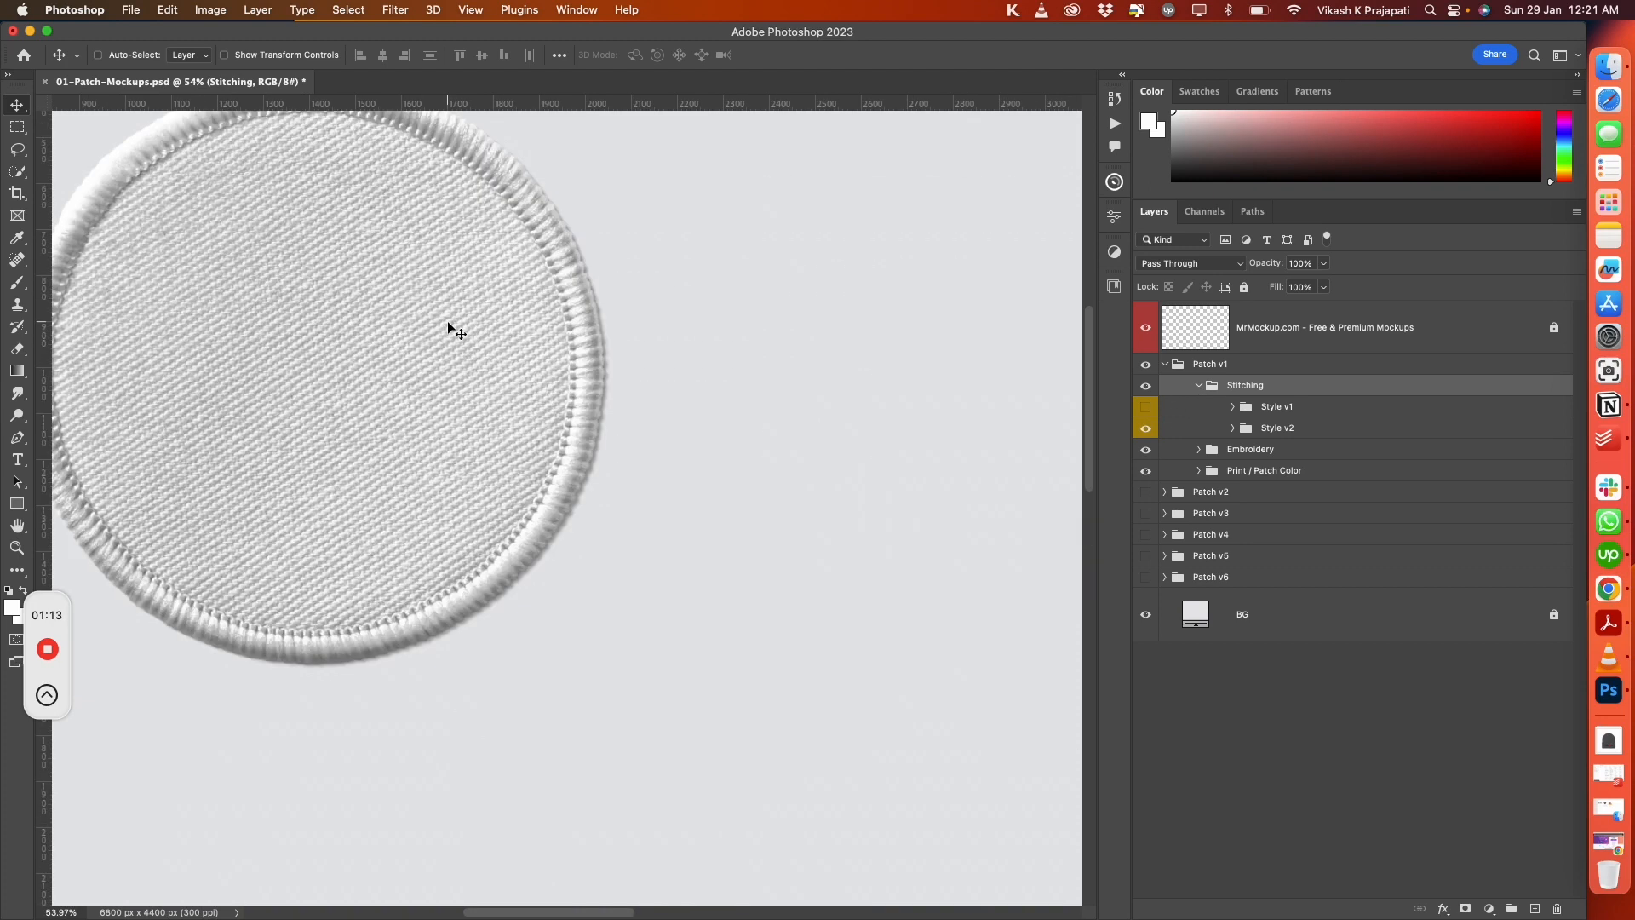
{"action": "left_click_drag", "start_coordinate": [376, 339], "coordinate": [639, 409]}
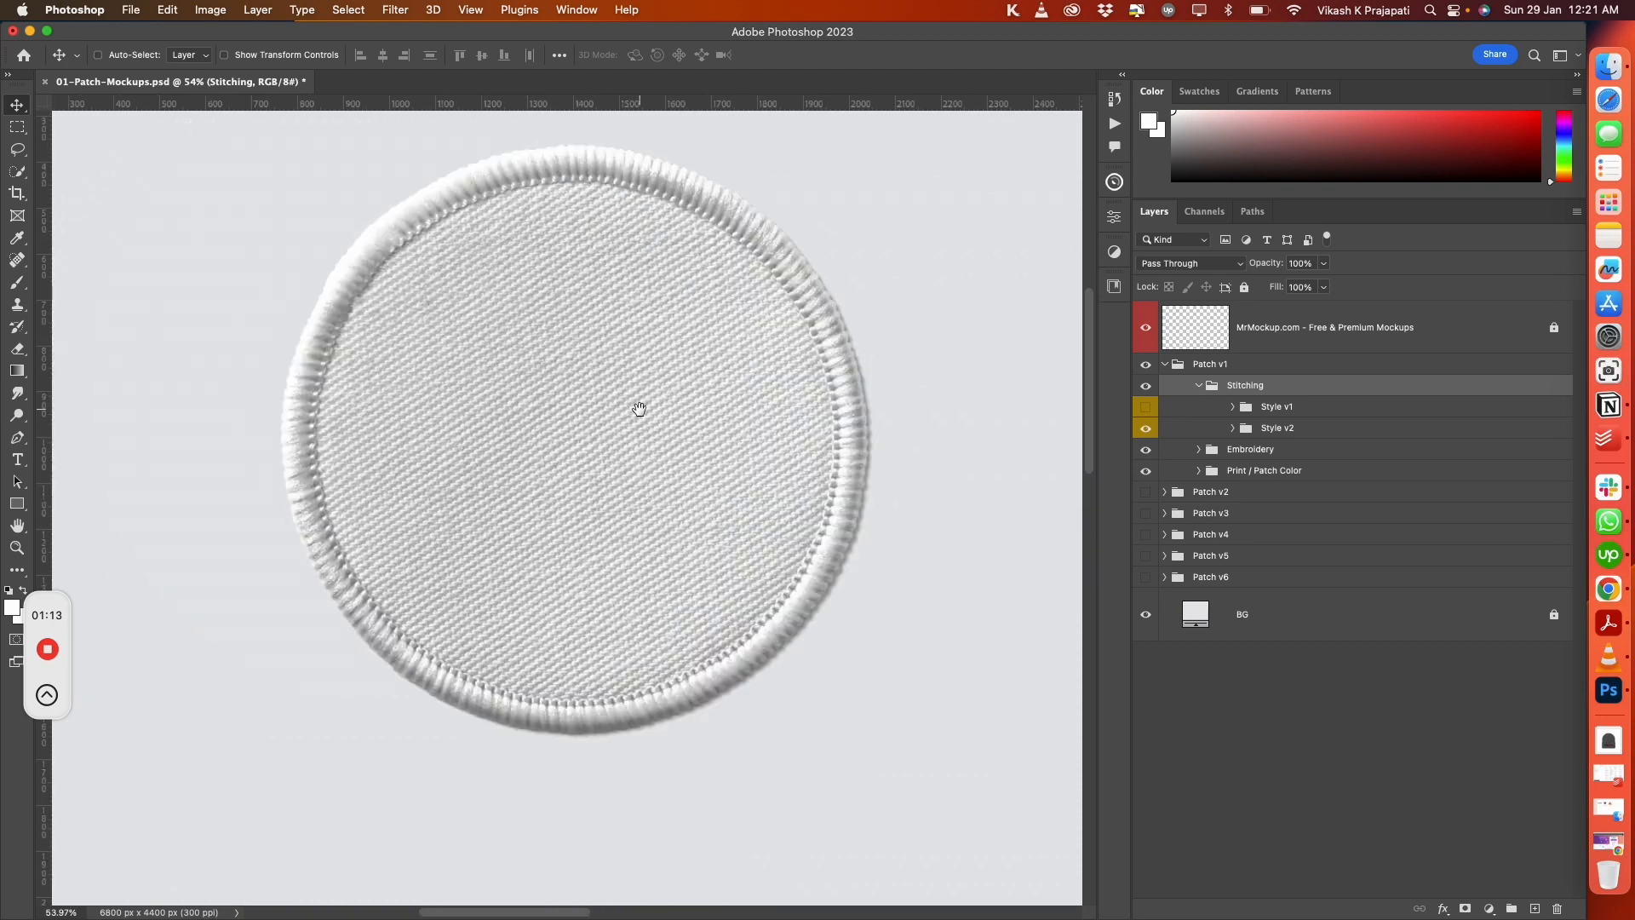
{"action": "left_click", "coordinate": [1146, 430]}
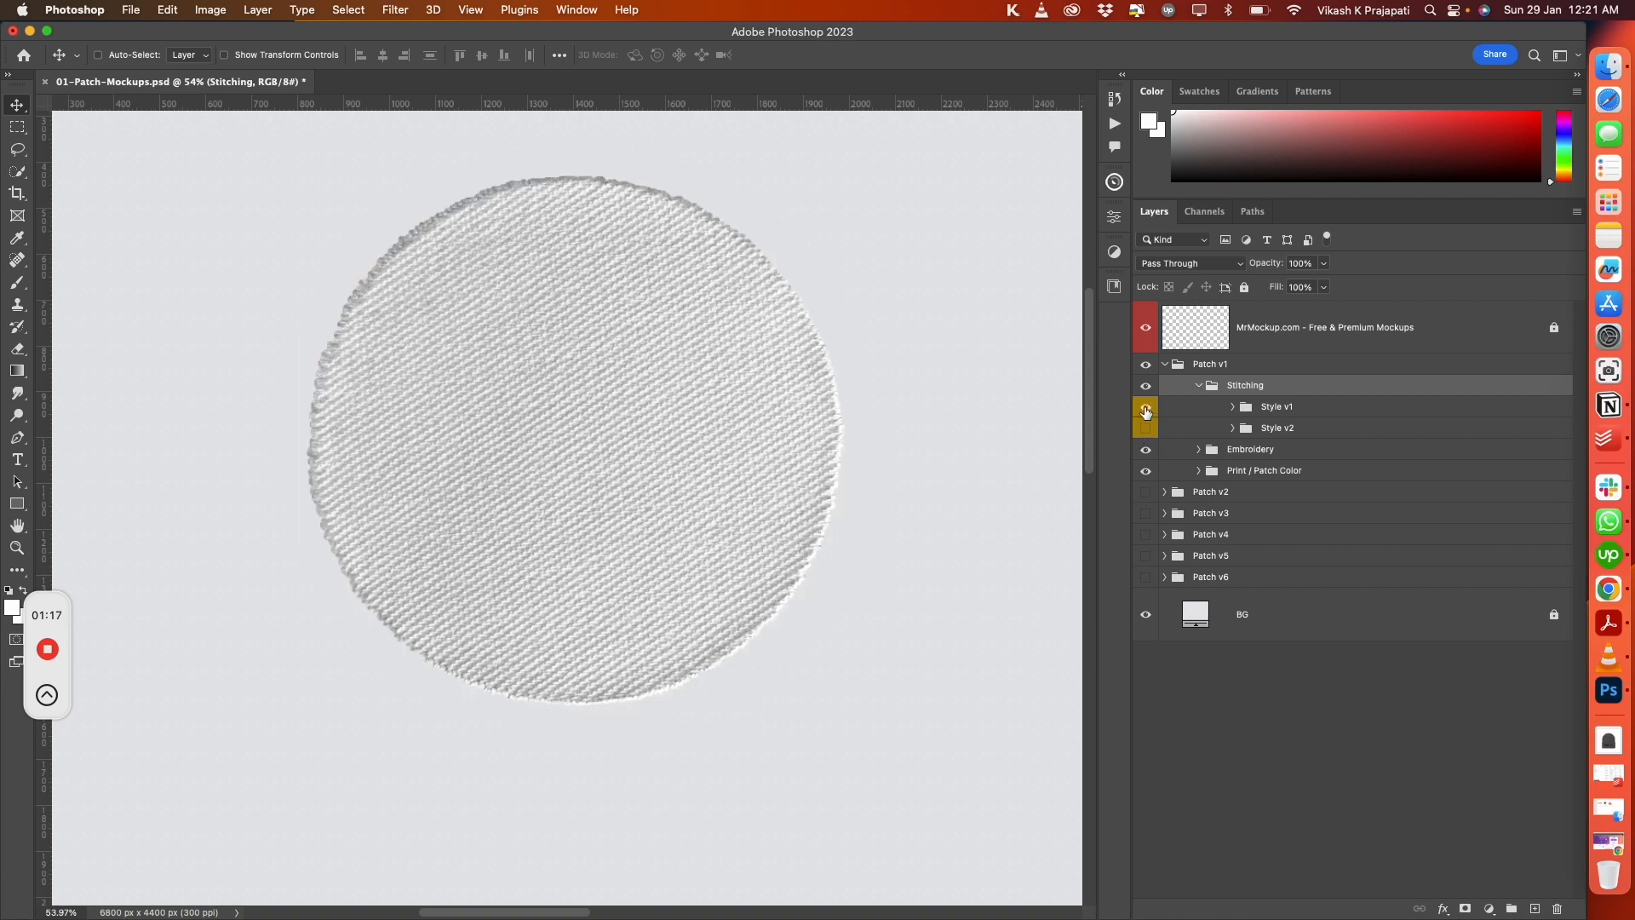
{"action": "left_click", "coordinate": [1145, 408]}
{"action": "left_click", "coordinate": [1146, 432]}
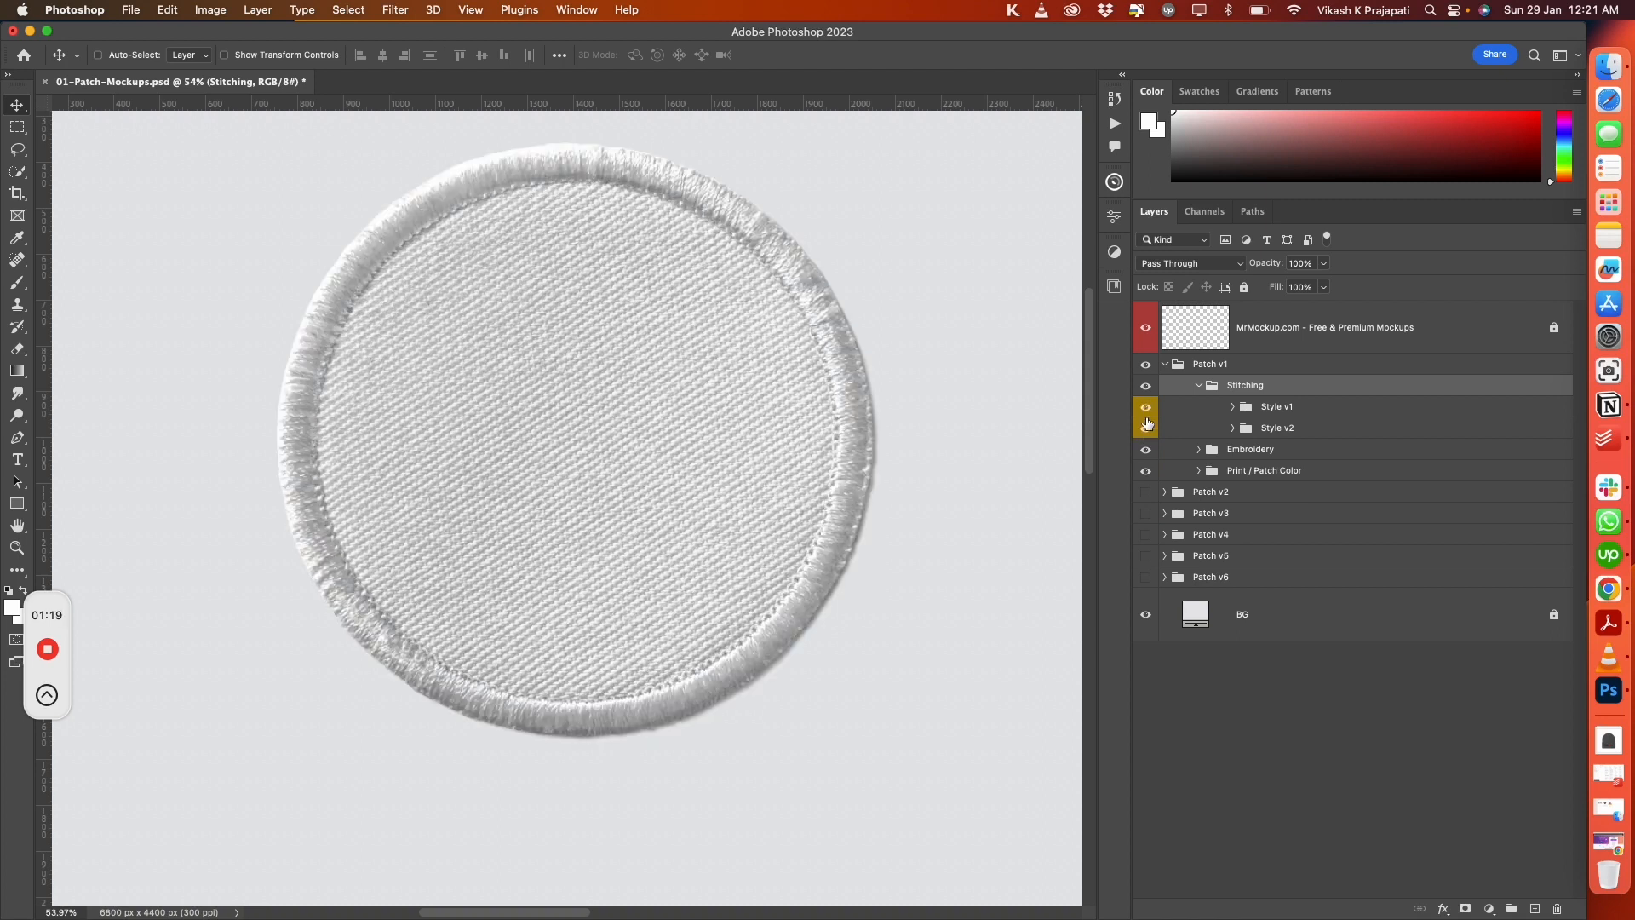
{"action": "left_click", "coordinate": [1146, 409]}
{"action": "left_click", "coordinate": [1146, 411]}
{"action": "left_click", "coordinate": [1145, 431]}
{"action": "left_click", "coordinate": [1147, 412]}
{"action": "left_click", "coordinate": [1146, 412]}
{"action": "left_click", "coordinate": [1146, 431]}
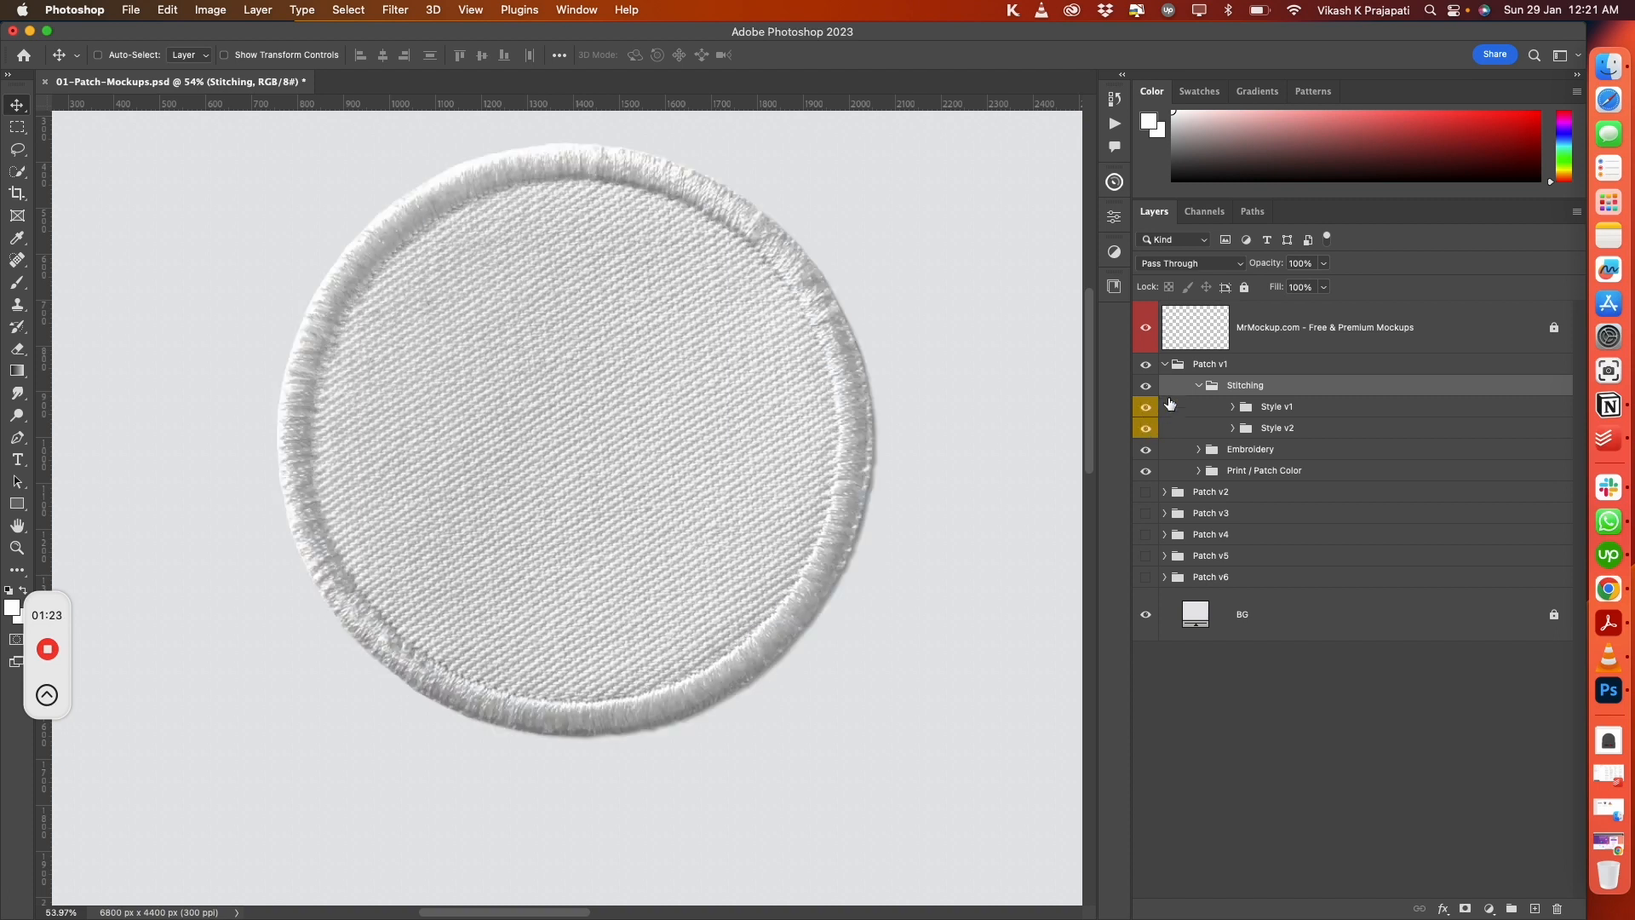
Collapse the Stitching group and expand Patch v1's Embroidery group to review YOUR DESIGN HERE and the embroidery styles through Style v6
{"action": "left_click", "coordinate": [1199, 385]}
{"action": "left_click", "coordinate": [1202, 408]}
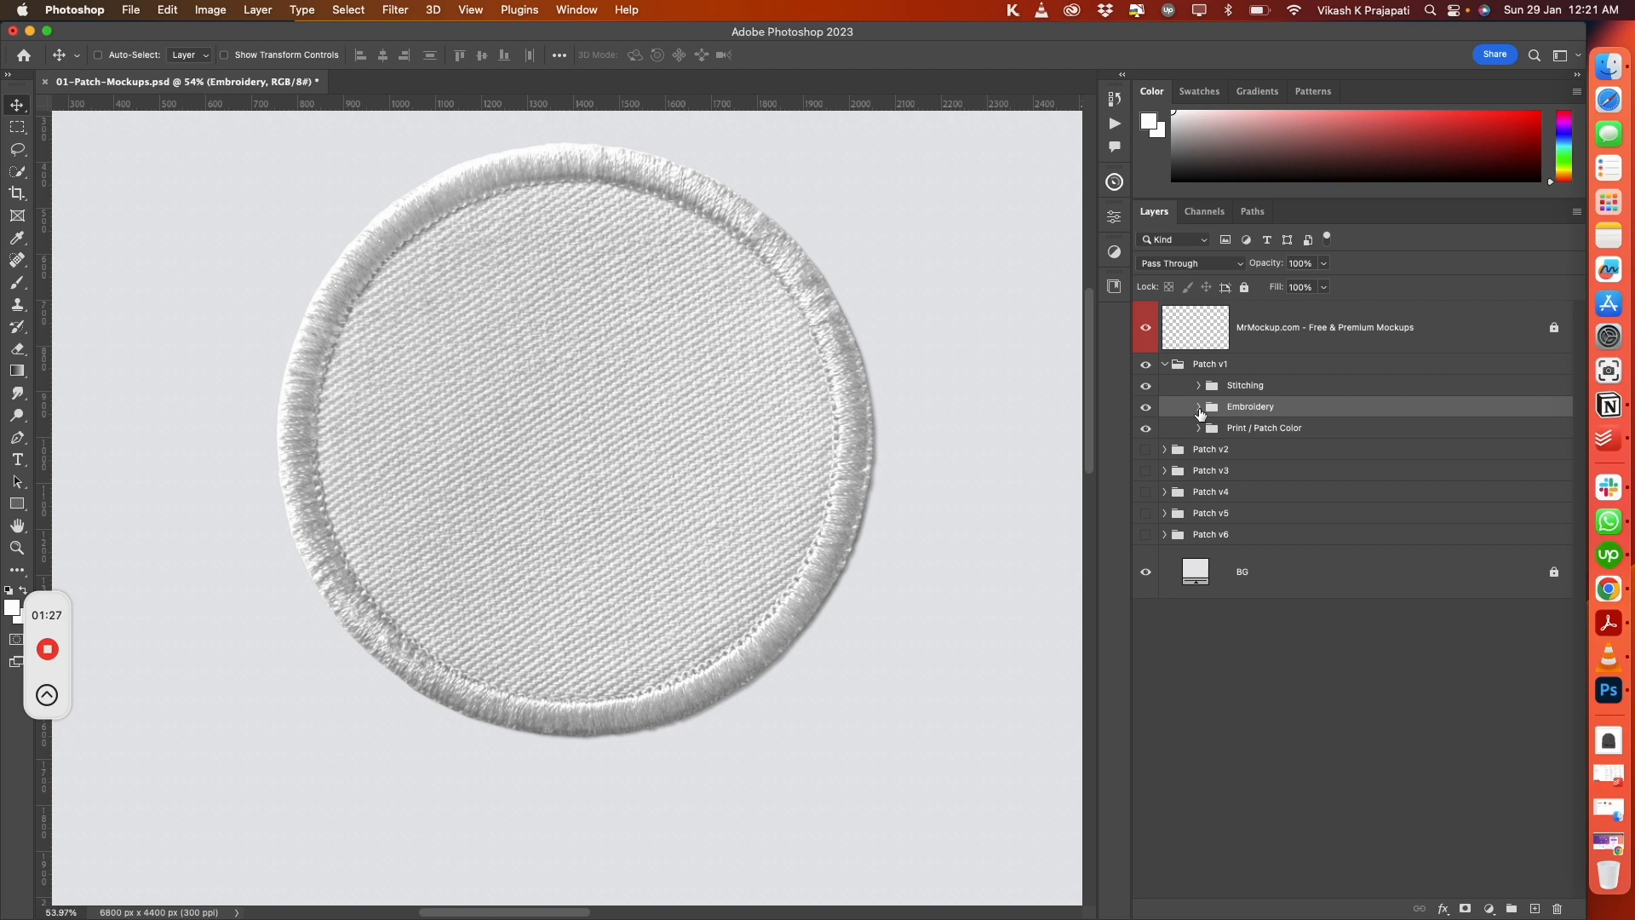
{"action": "left_click", "coordinate": [1200, 409]}
{"action": "left_click", "coordinate": [1298, 433]}
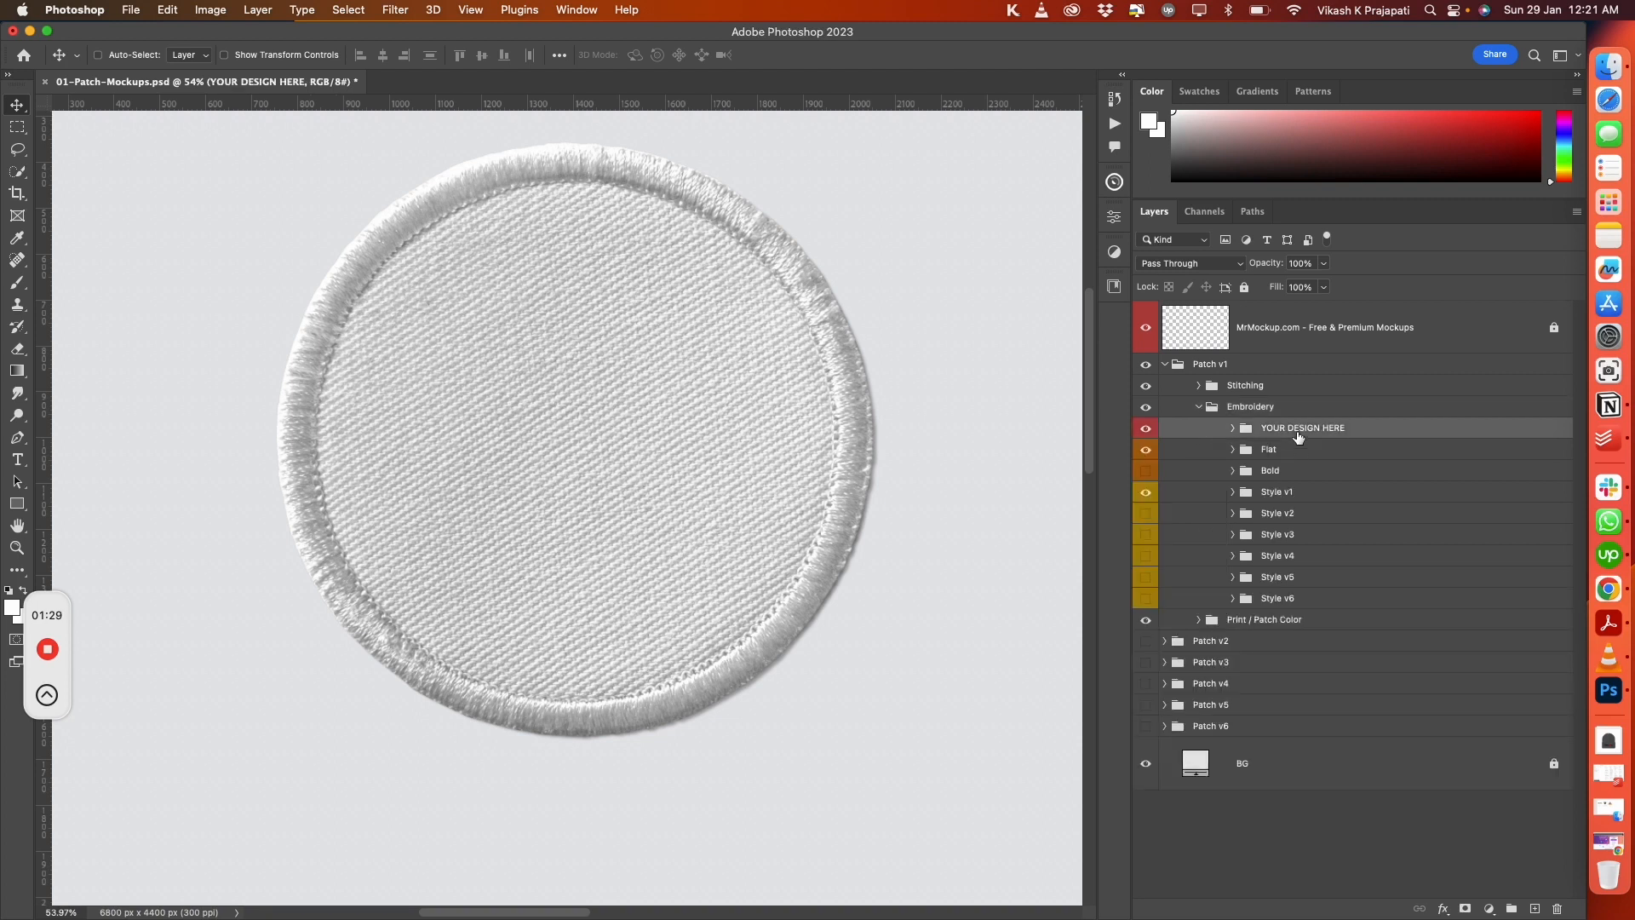
{"action": "left_click", "coordinate": [1301, 602]}
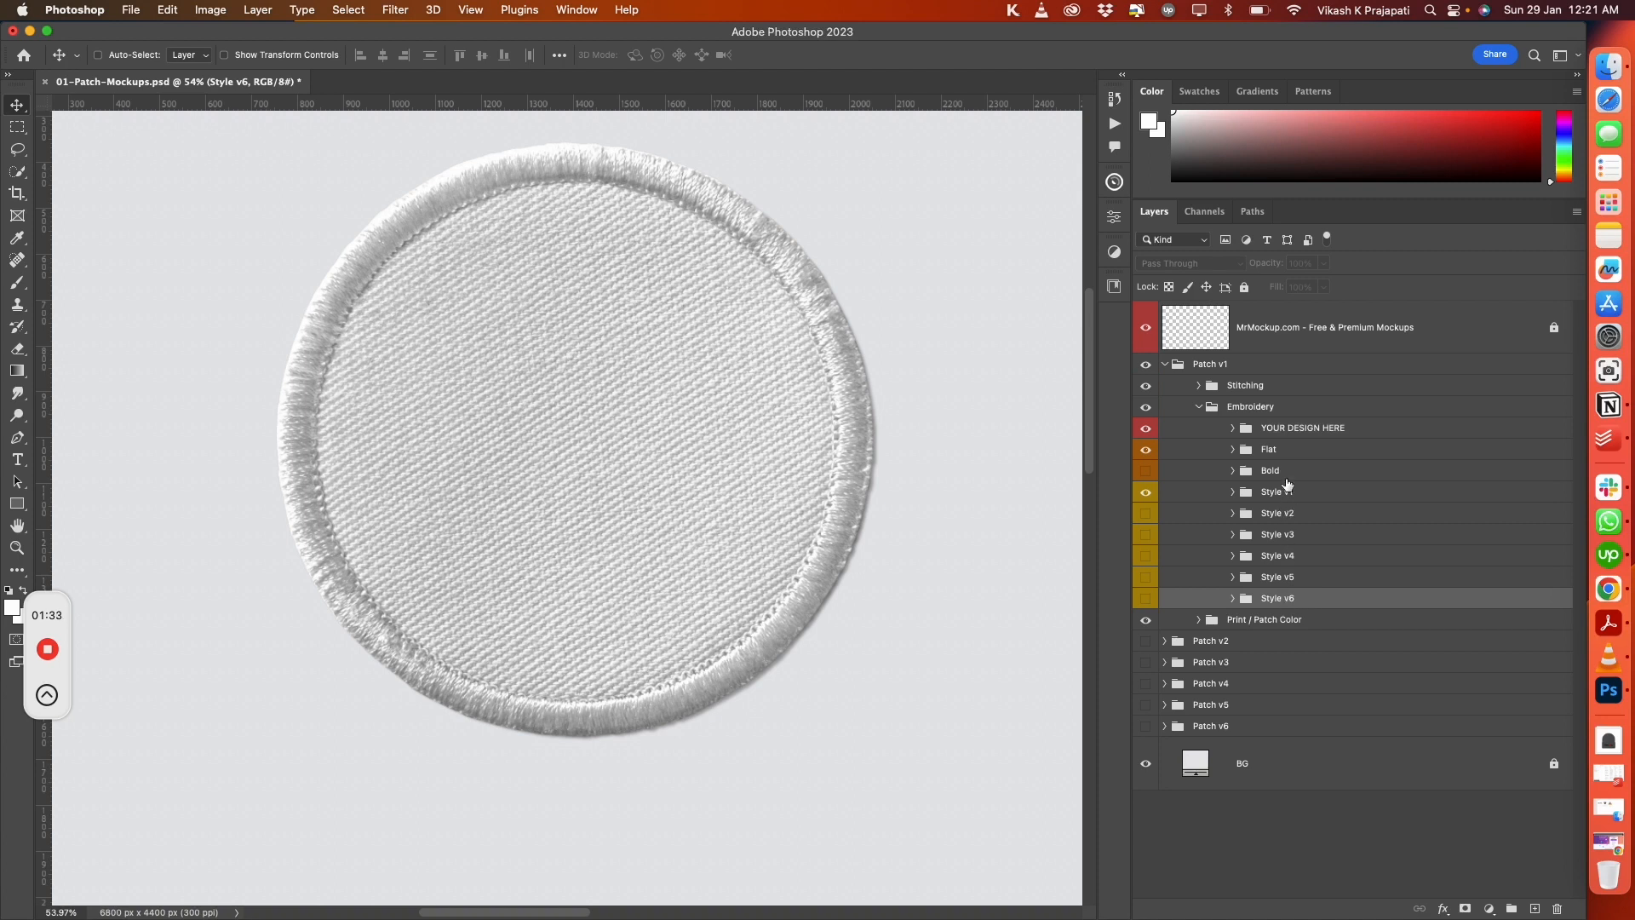
Examine the Color 1 to Color 4 smart objects in the Embroidery group's YOUR DESIGN HERE folder, then collapse the Embroidery group
{"action": "left_click", "coordinate": [1282, 433]}
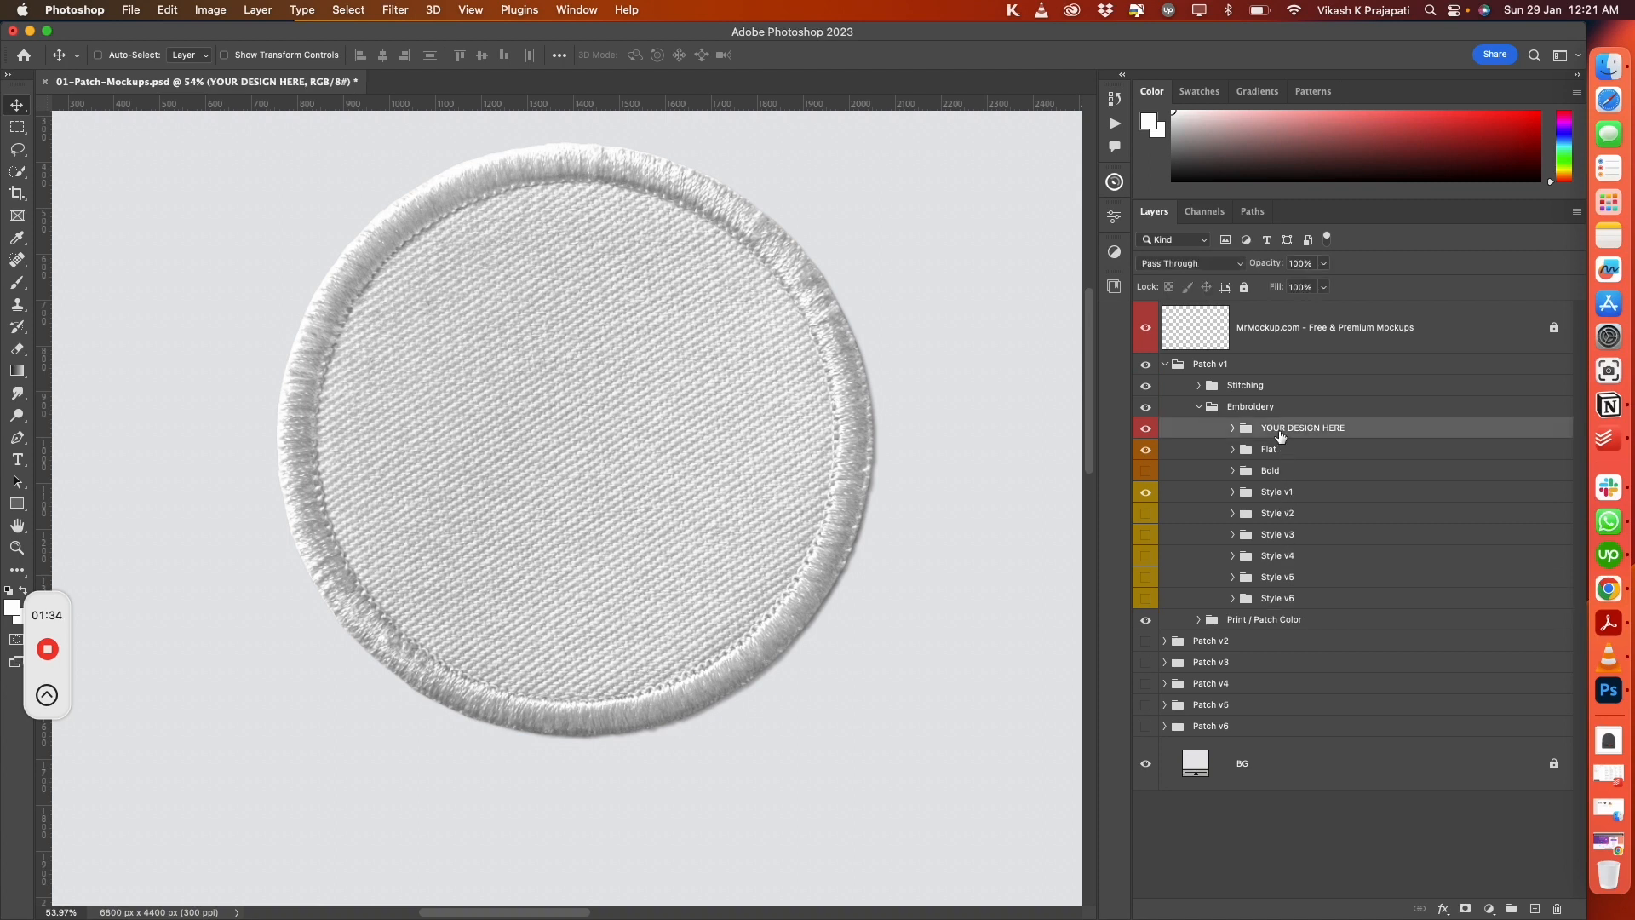
{"action": "left_click", "coordinate": [1233, 428]}
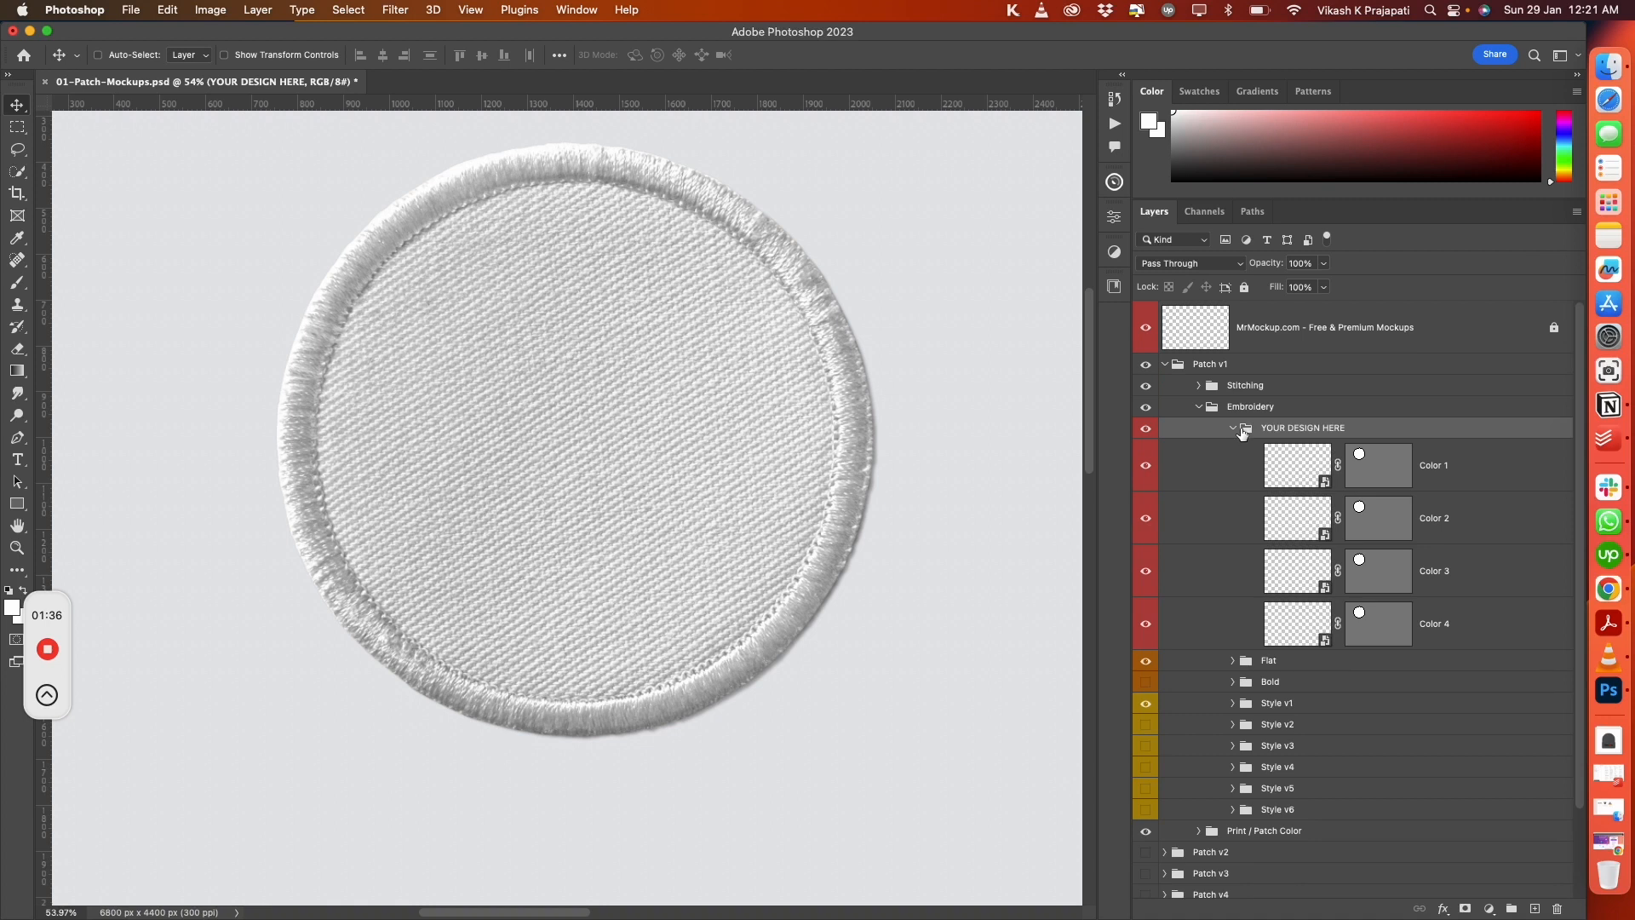
{"action": "left_click", "coordinate": [1438, 473]}
{"action": "left_click", "coordinate": [1446, 522]}
{"action": "left_click", "coordinate": [1448, 562]}
{"action": "left_click", "coordinate": [1452, 624]}
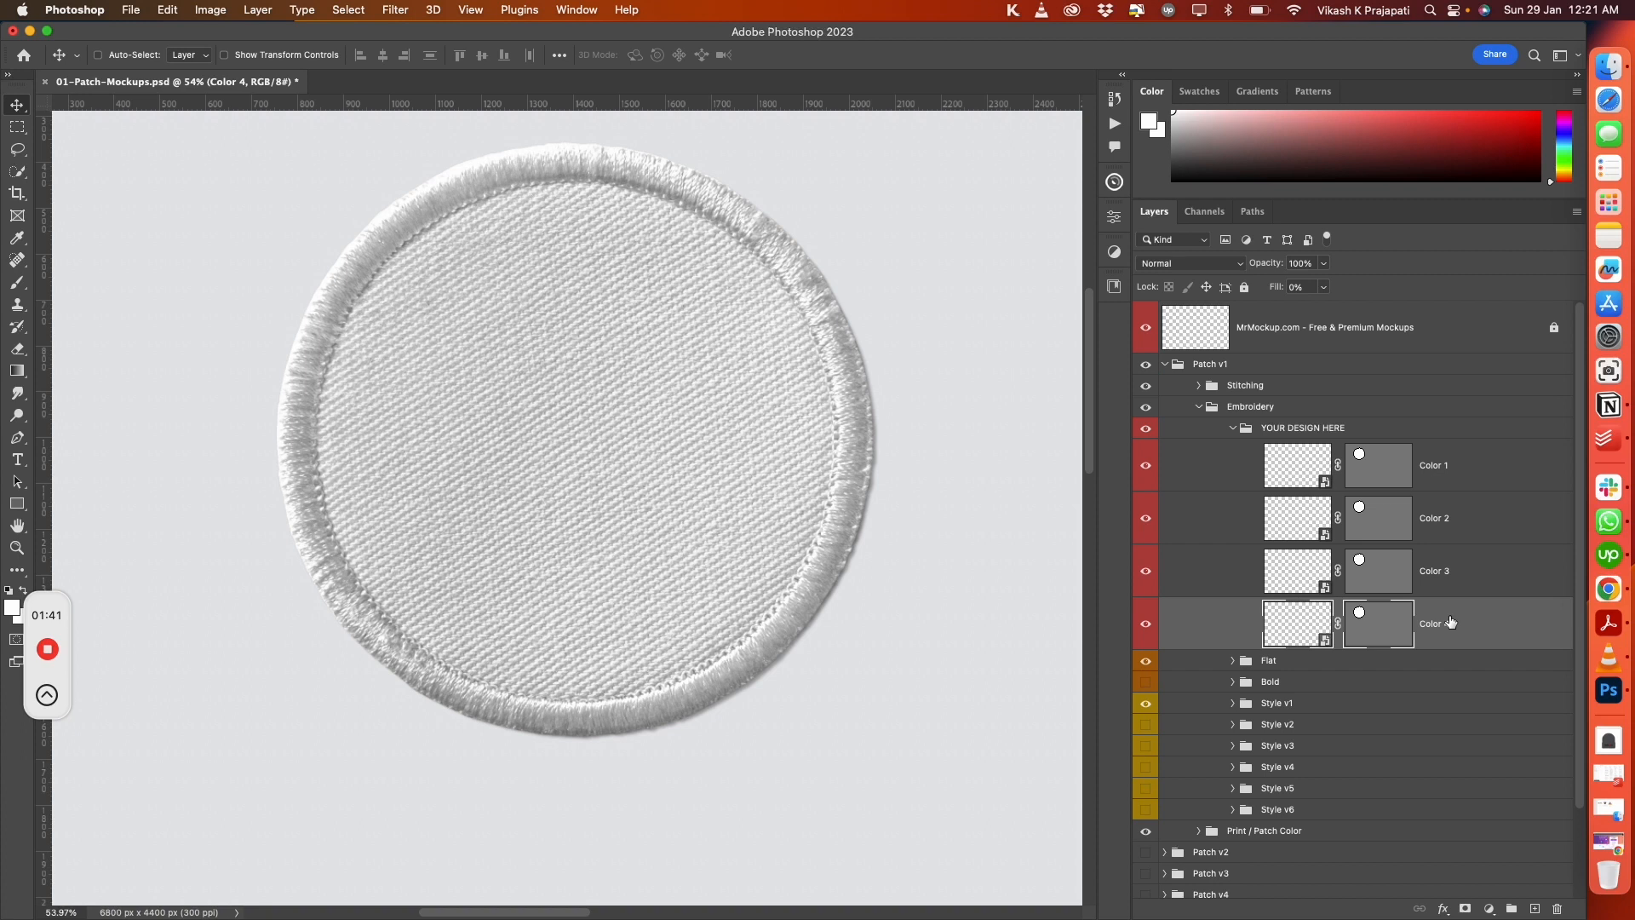
{"action": "left_click", "coordinate": [1306, 477]}
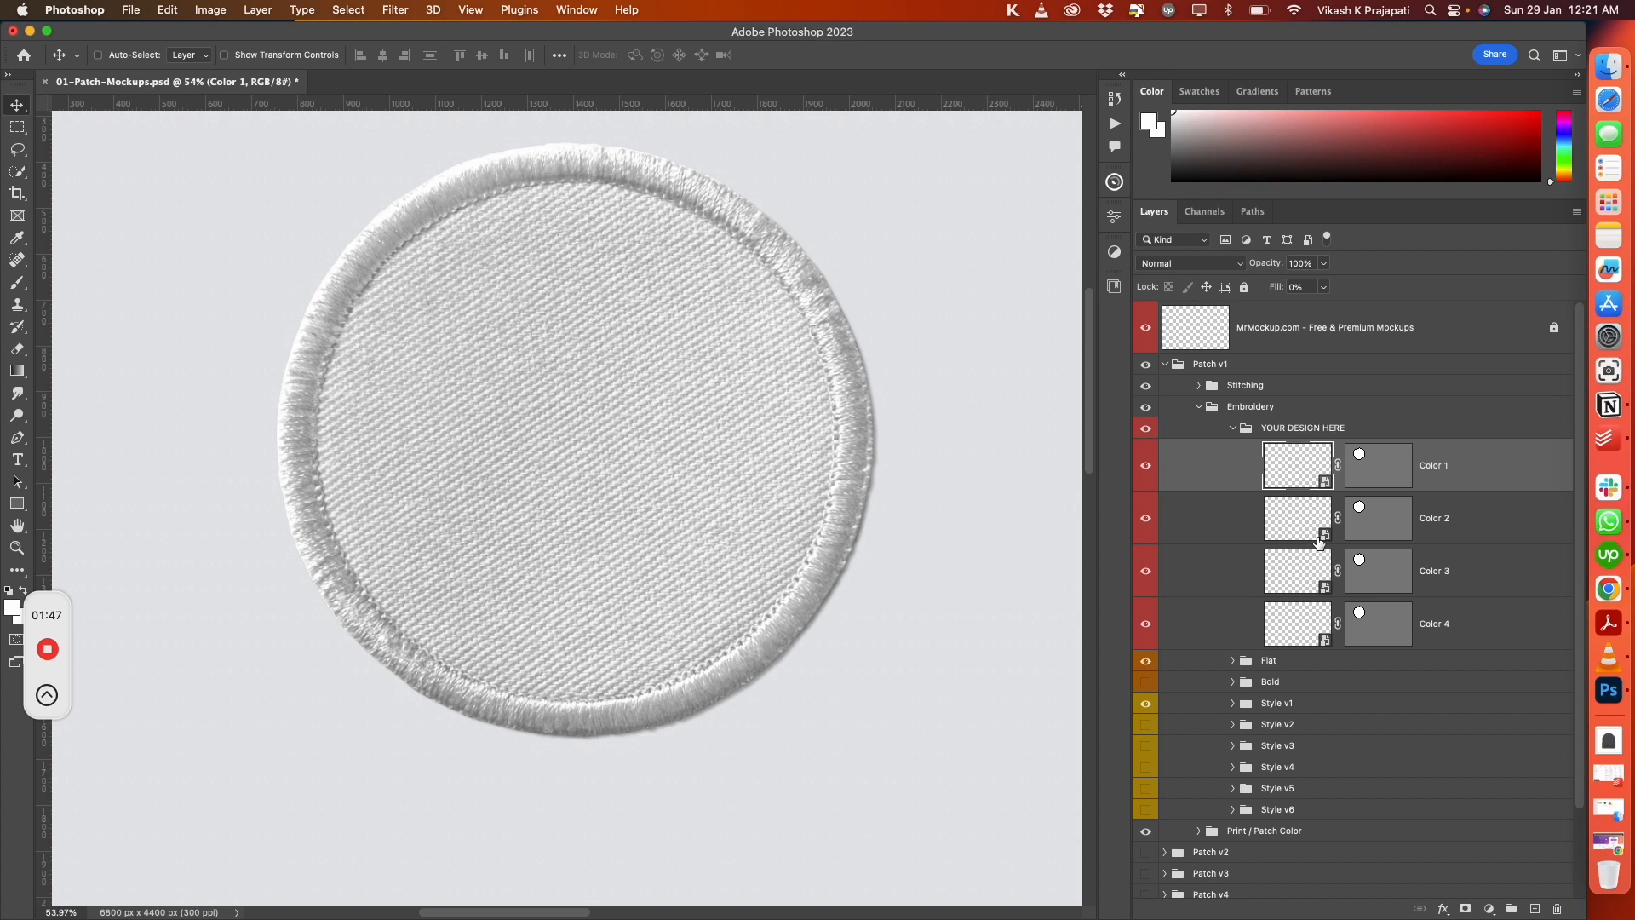
{"action": "left_click", "coordinate": [1318, 539]}
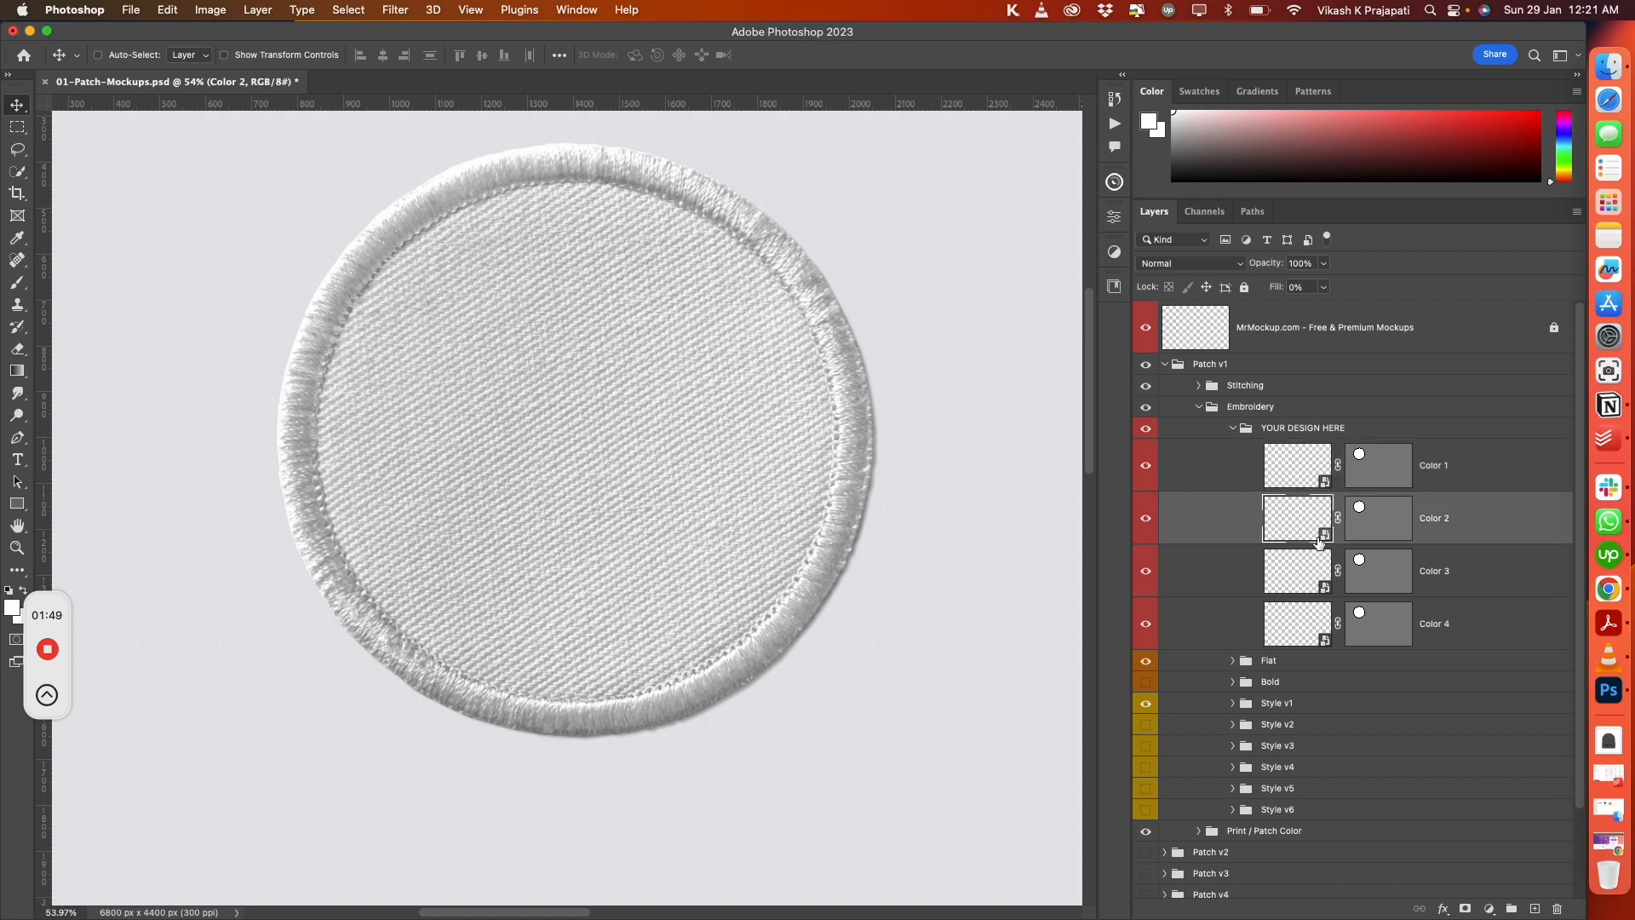
{"action": "left_click", "coordinate": [1288, 459]}
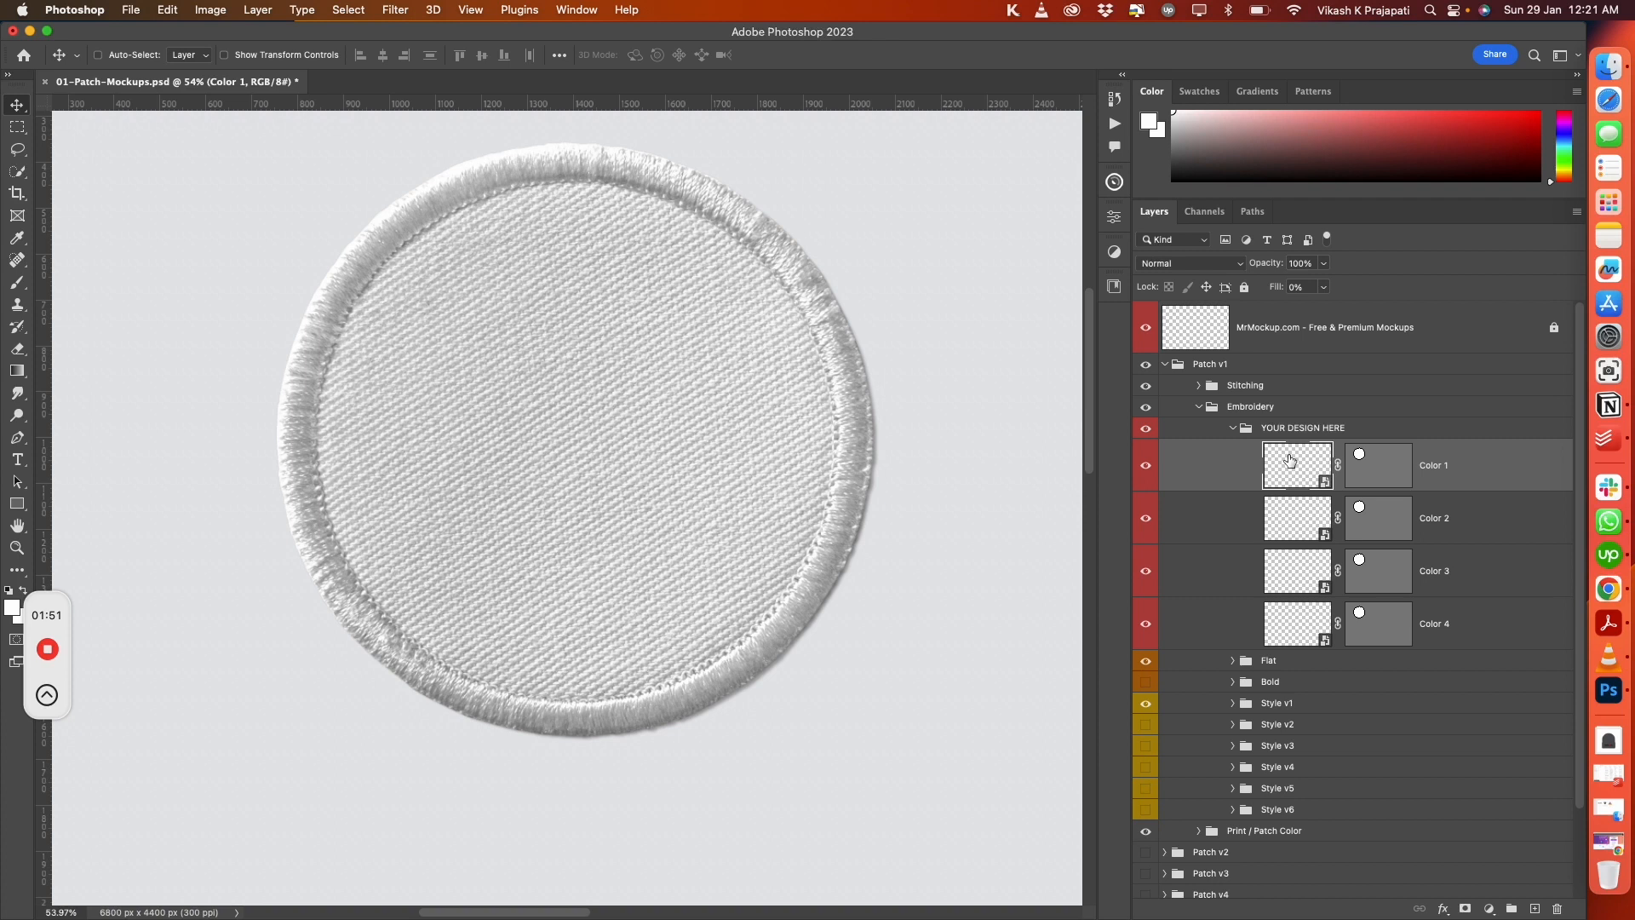
{"action": "left_click", "coordinate": [1201, 409]}
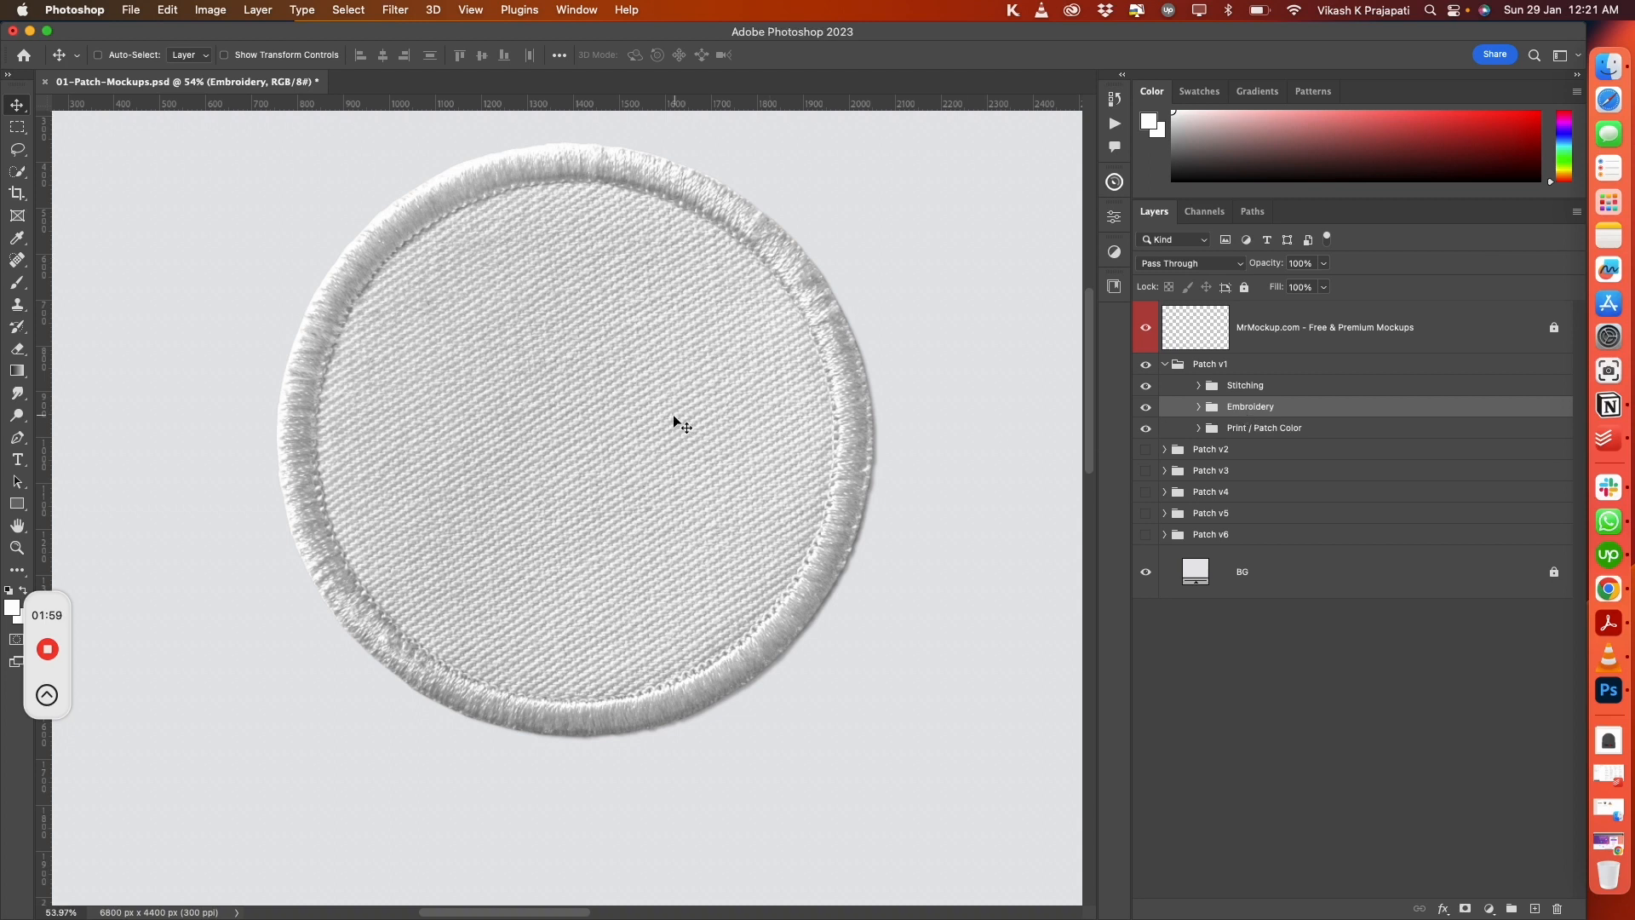
Expand the Print / Patch Color group of Patch v1 and open its YOUR DESIGN HERE smart object for editing
{"action": "left_click", "coordinate": [1201, 429]}
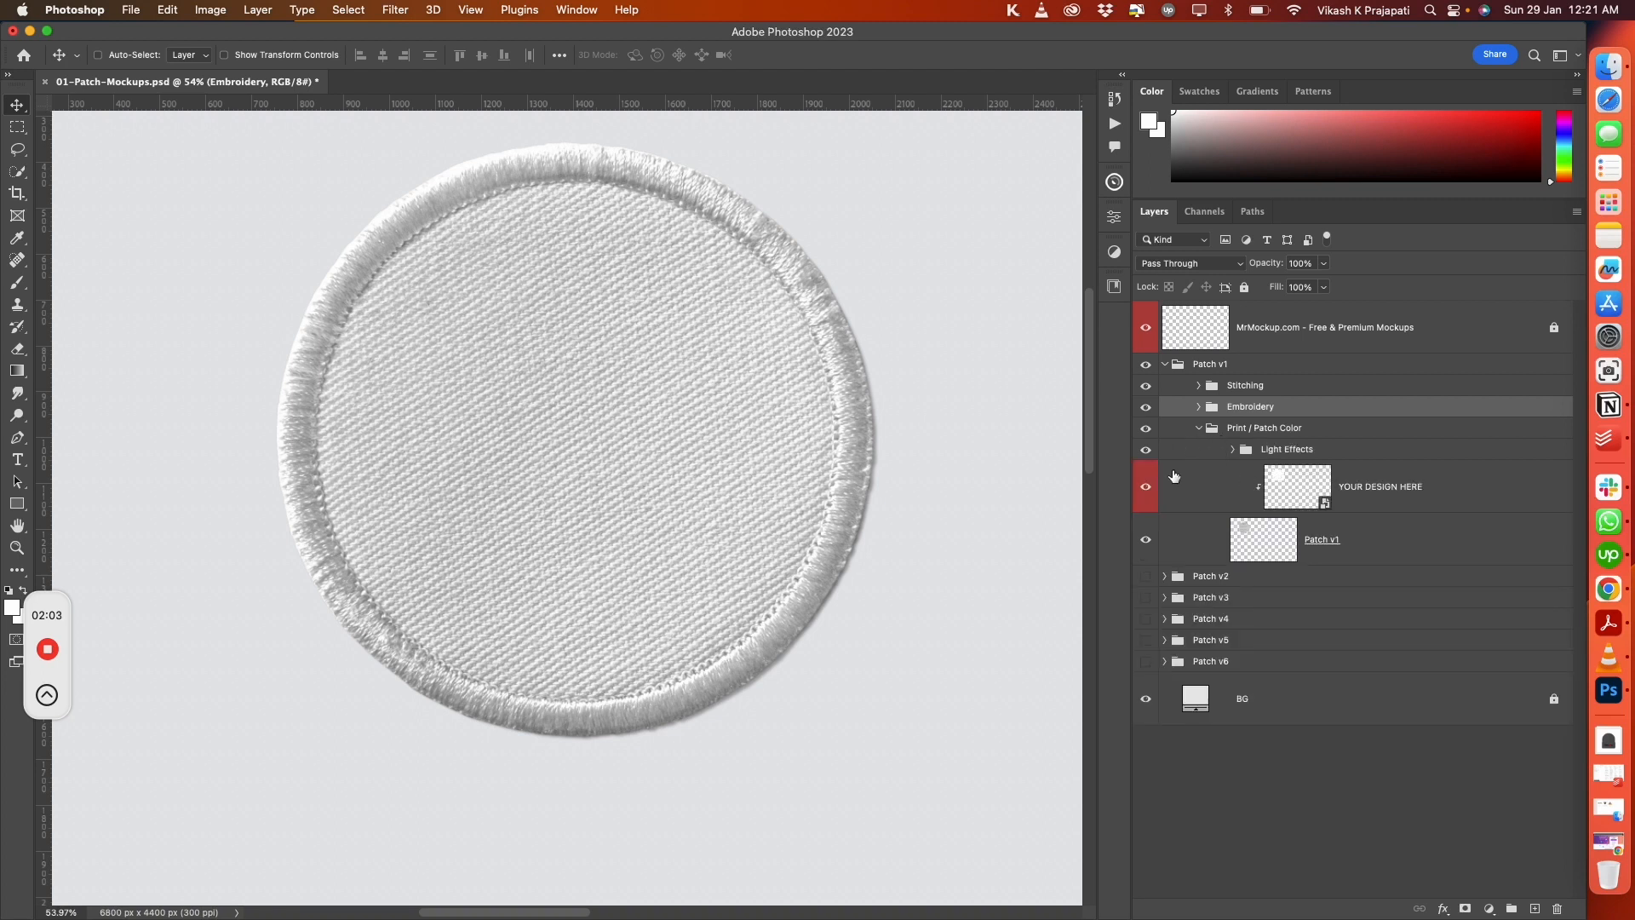
{"action": "left_click", "coordinate": [1145, 451]}
{"action": "left_click", "coordinate": [1145, 451]}
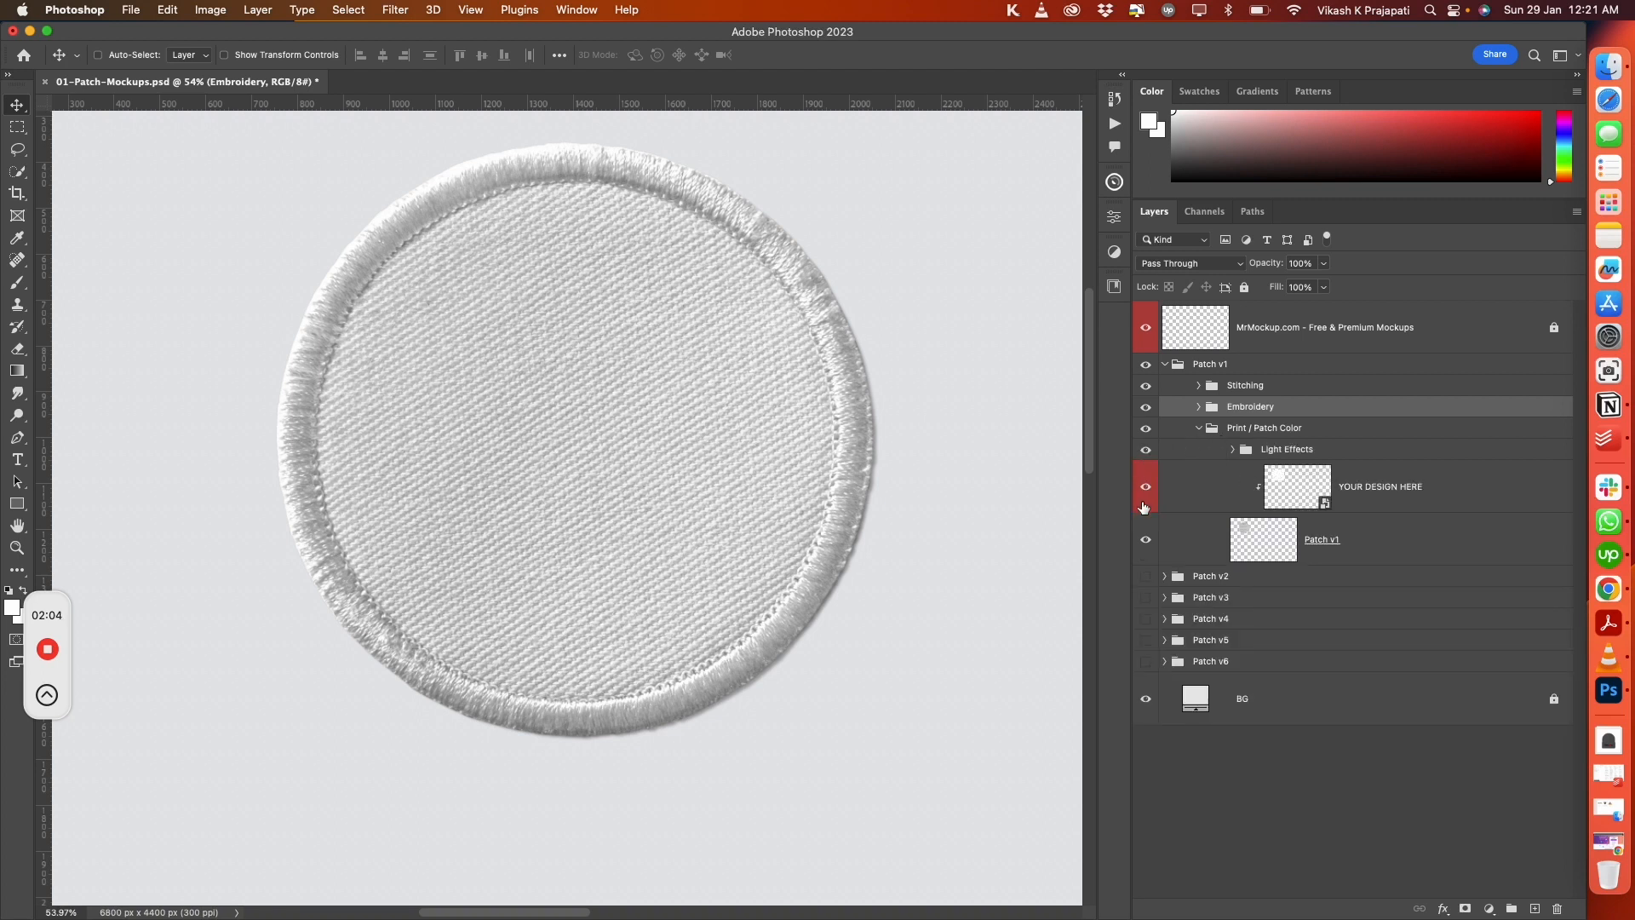
{"action": "left_click", "coordinate": [1234, 449]}
{"action": "left_click", "coordinate": [1234, 449]}
{"action": "left_click", "coordinate": [1354, 503]}
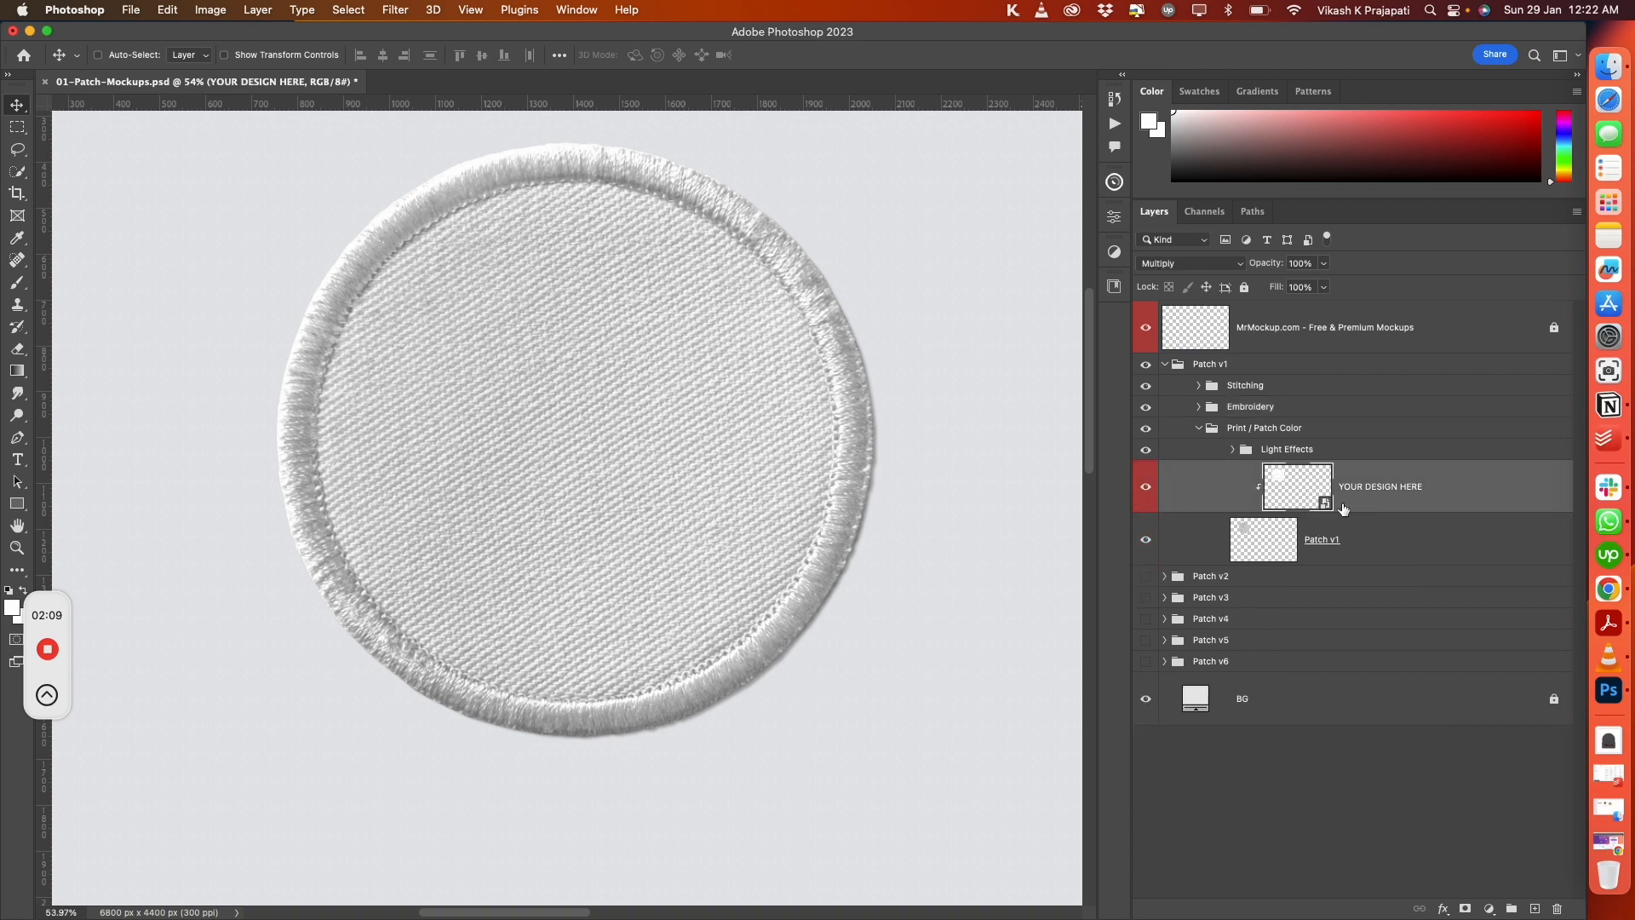
{"action": "double_click", "coordinate": [1325, 505]}
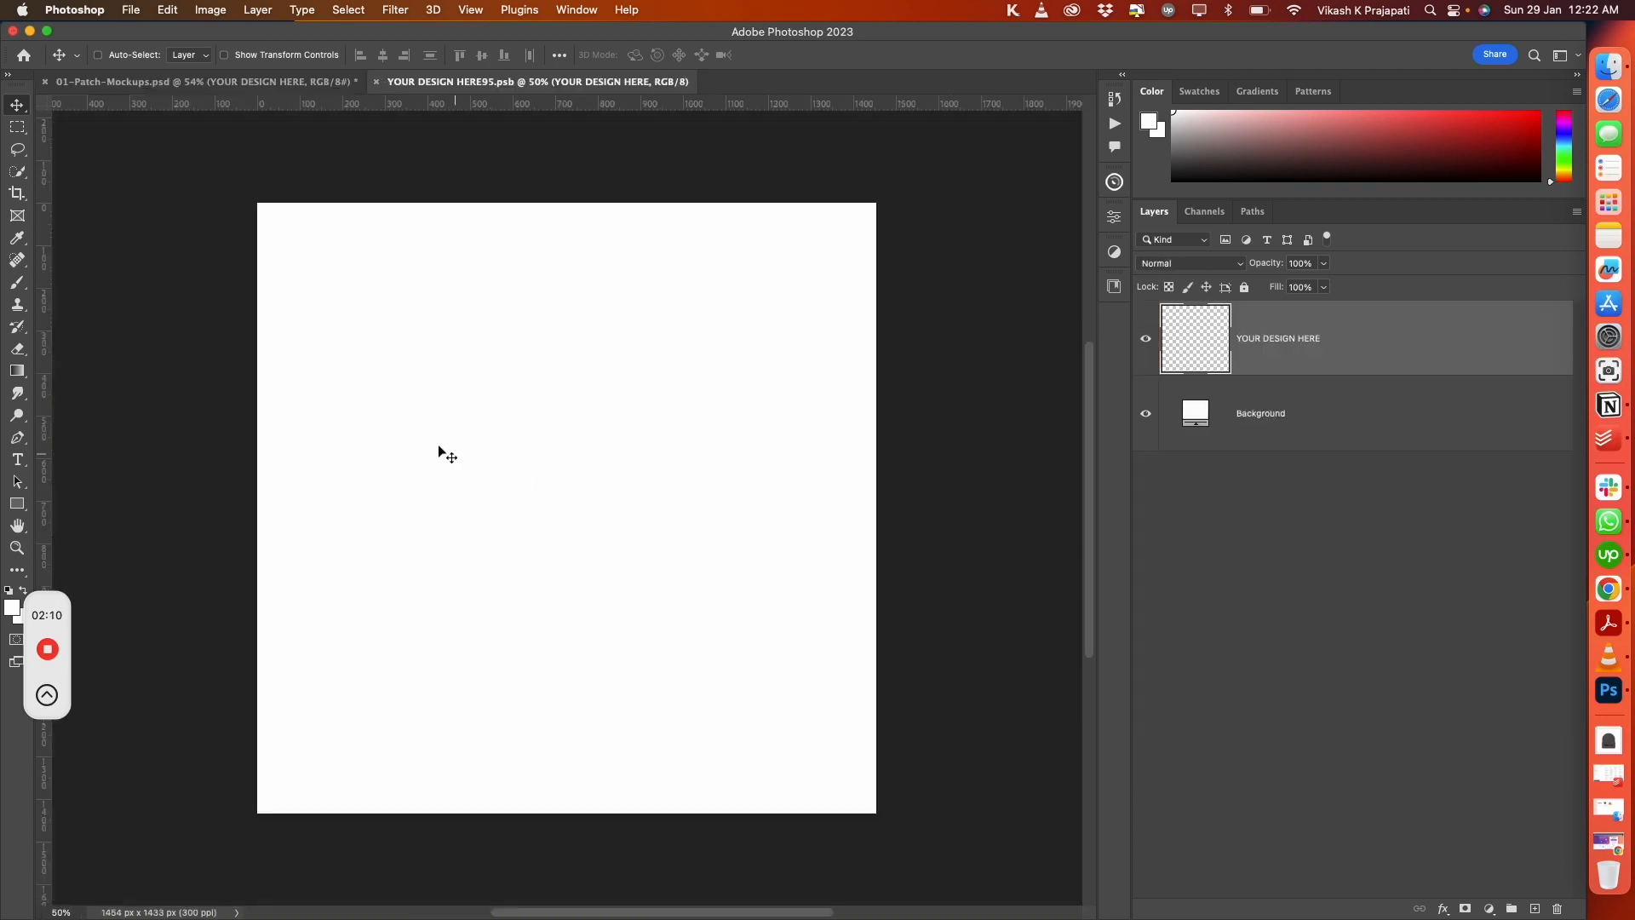
Recolour the smart object's Background fill to green 1da97c, then save and close the smart object
{"action": "double_click", "coordinate": [1192, 419]}
{"action": "left_click", "coordinate": [1102, 355]}
{"action": "left_click", "coordinate": [1173, 375]}
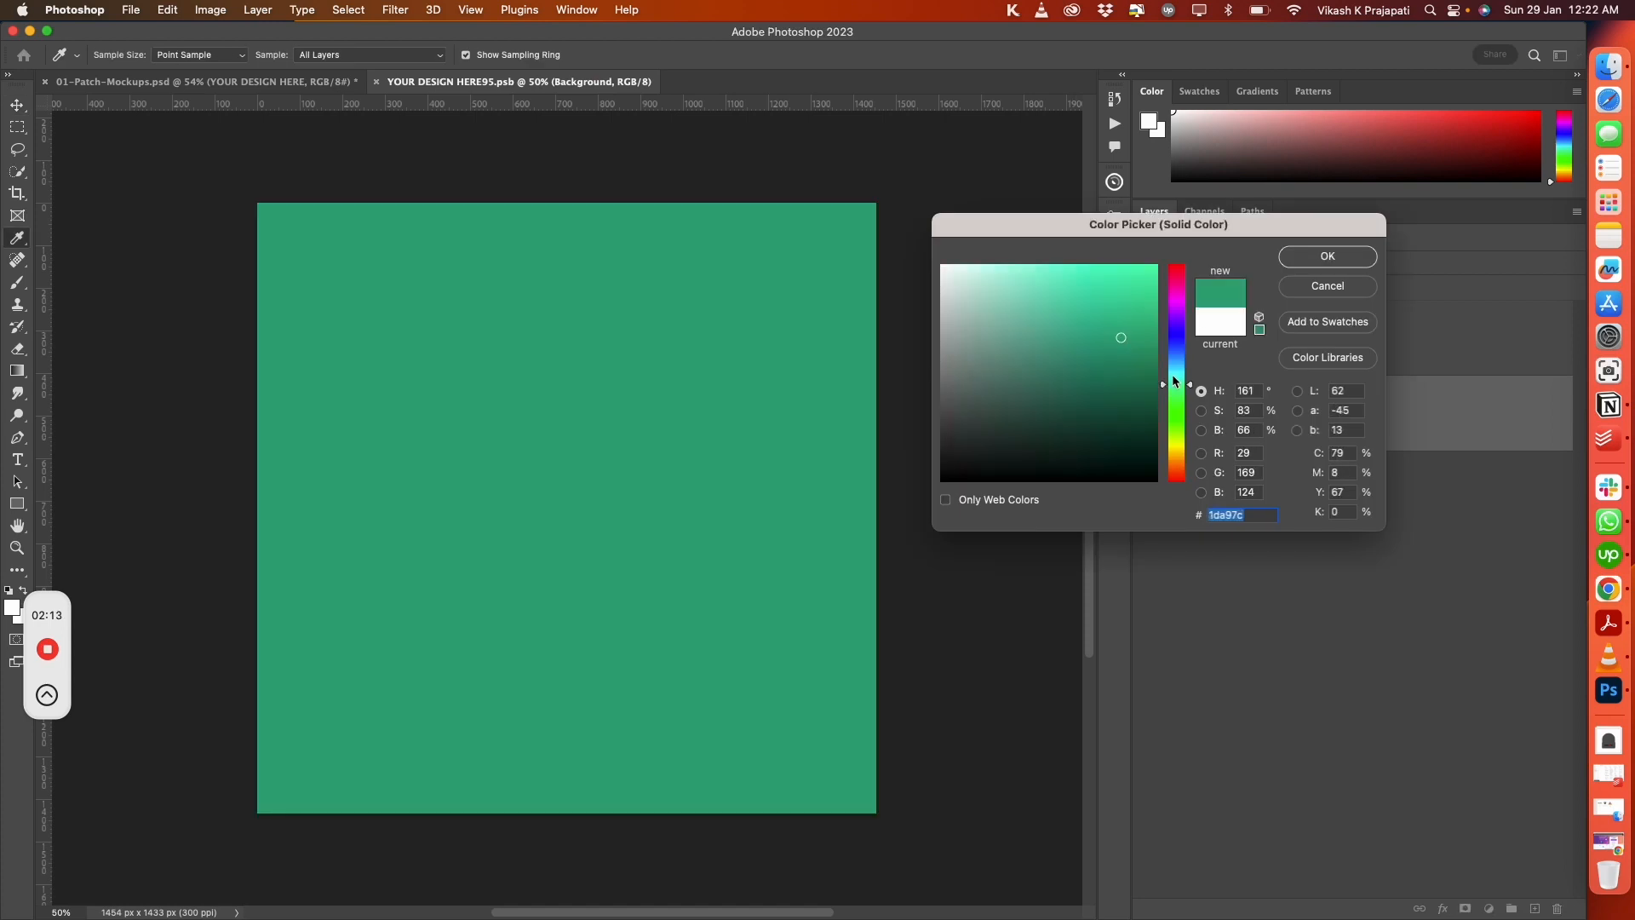
{"action": "left_click", "coordinate": [1303, 257]}
{"action": "key", "text": "ctrl+s"}
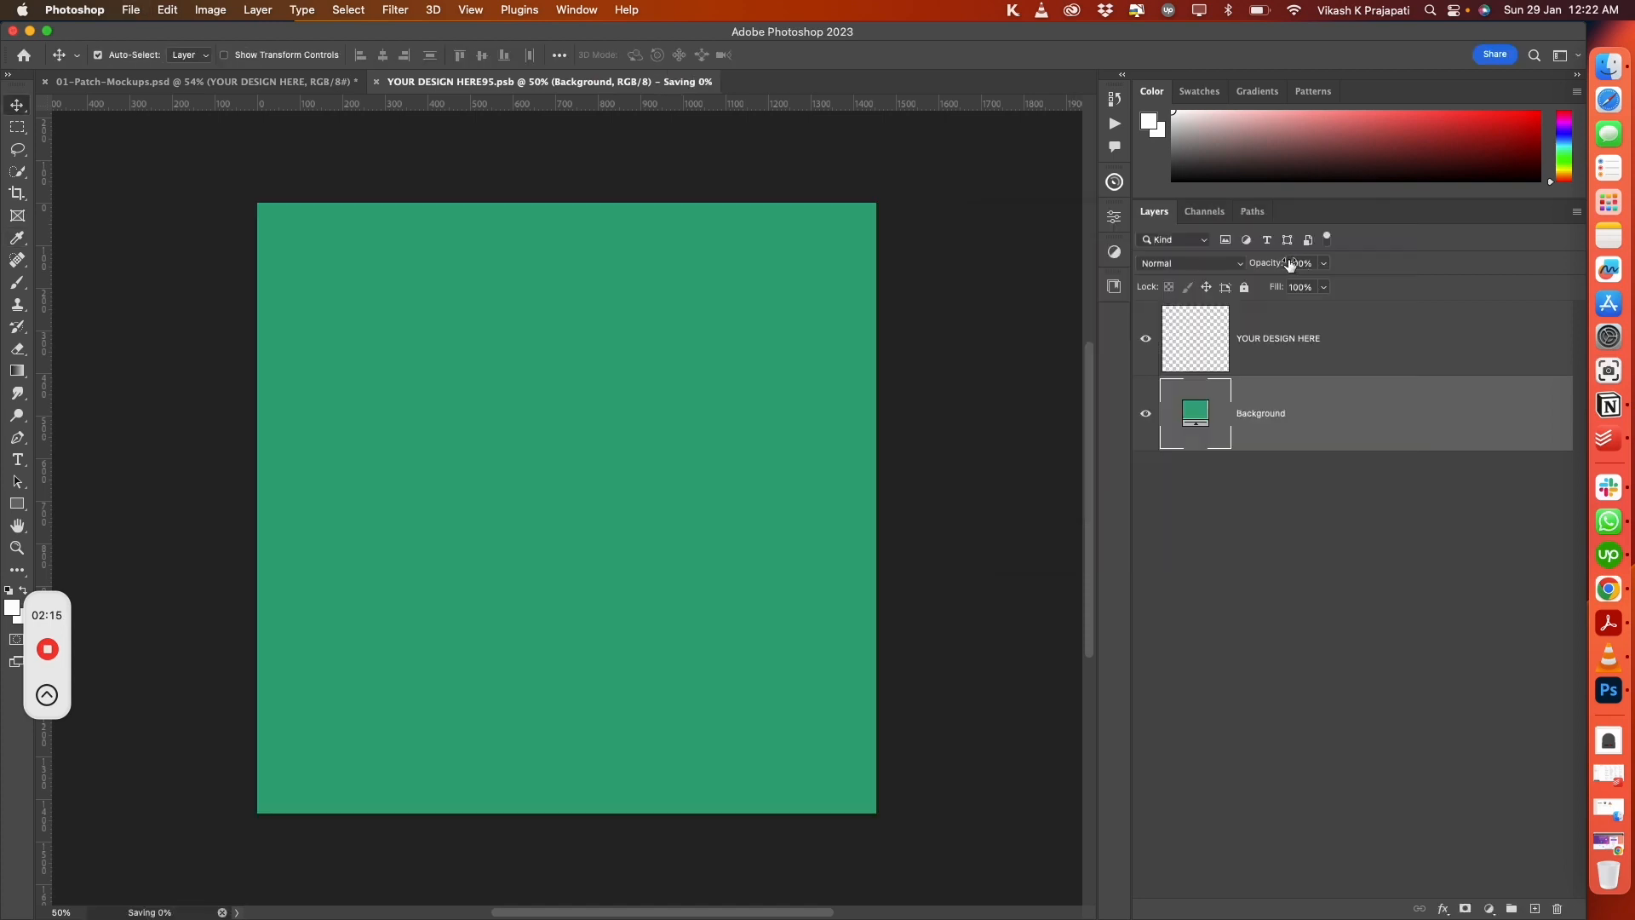
{"action": "left_click", "coordinate": [376, 81]}
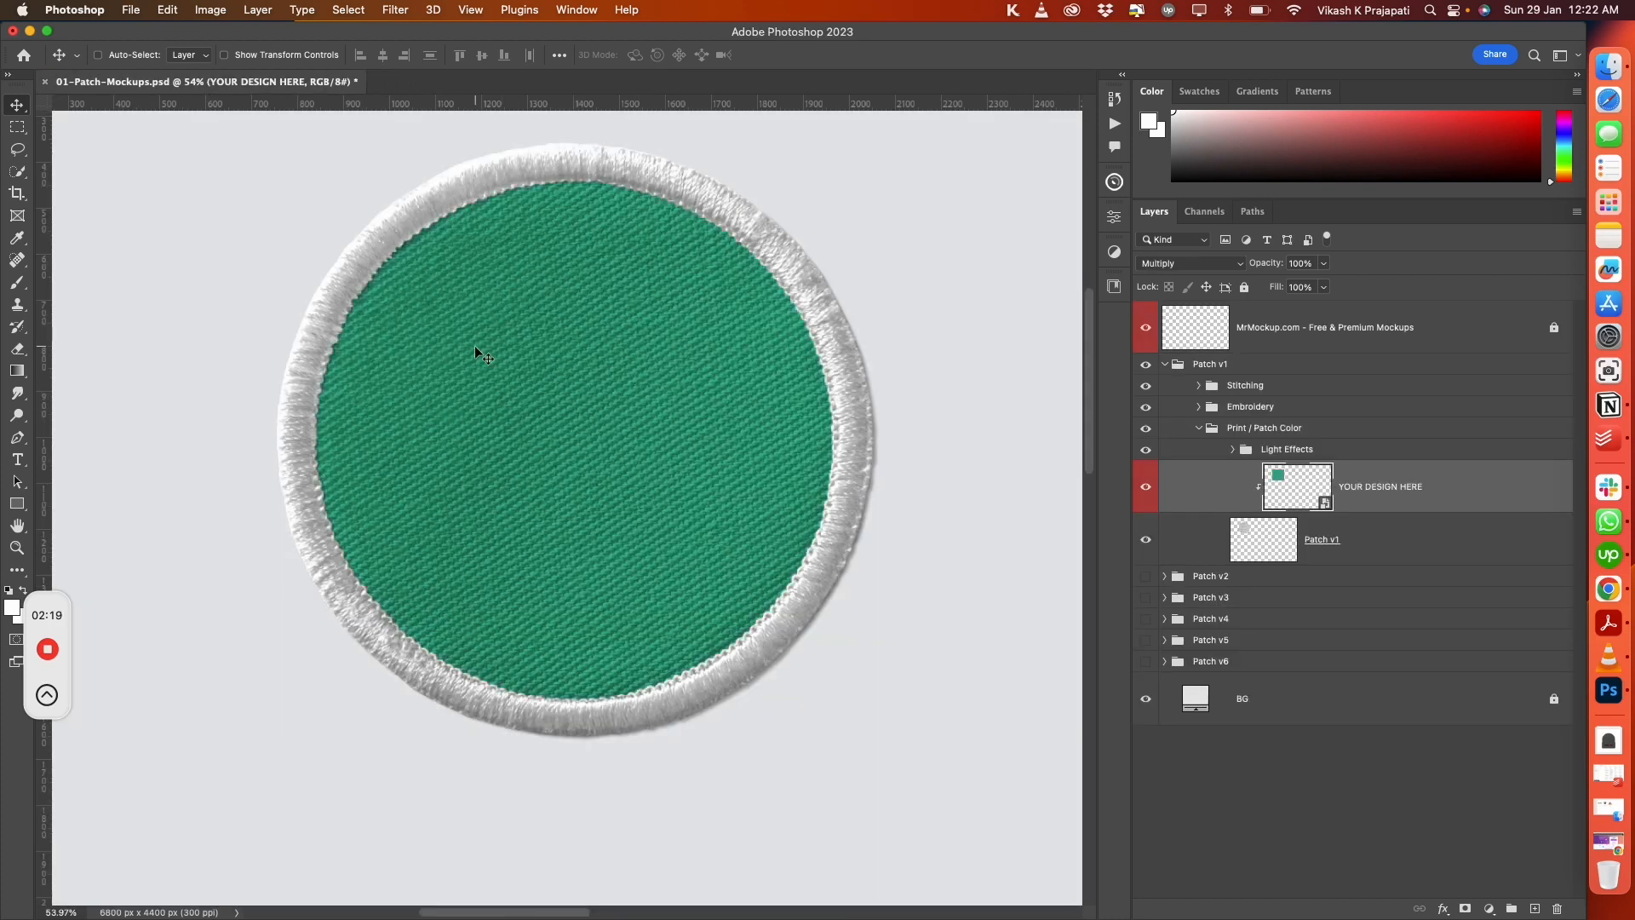
Collapse the Print / Patch Color and Patch v1 groups, then close 01-Patch-Mockups.psd without saving
{"action": "left_click", "coordinate": [1200, 429]}
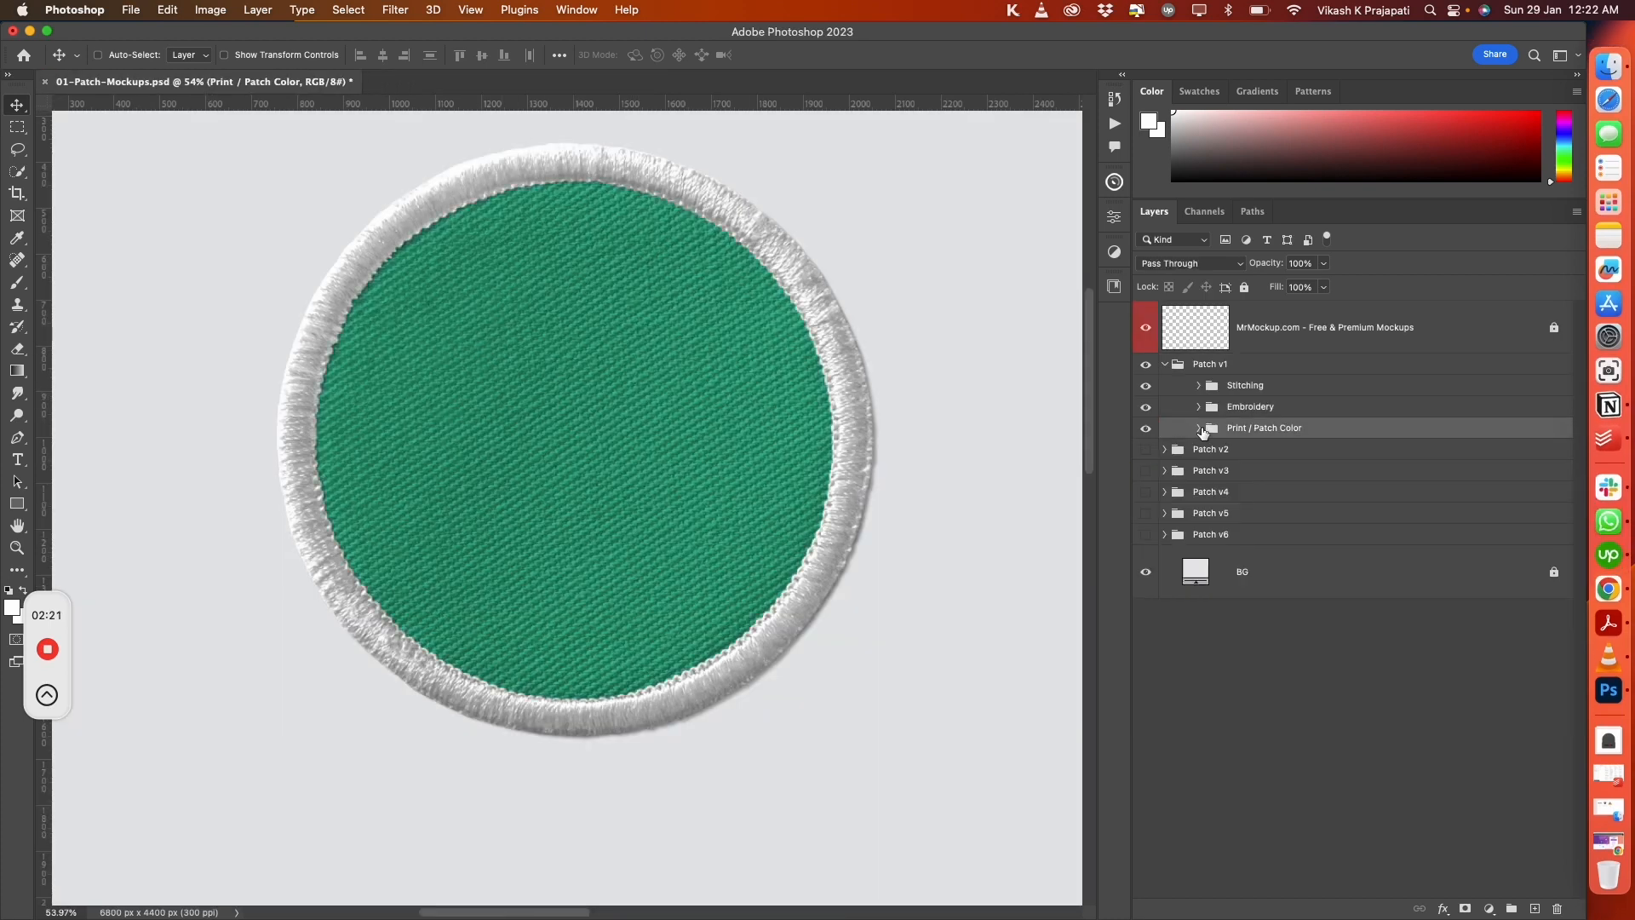
{"action": "scroll", "coordinate": [808, 429], "scroll_direction": "down", "scroll_amount": 3}
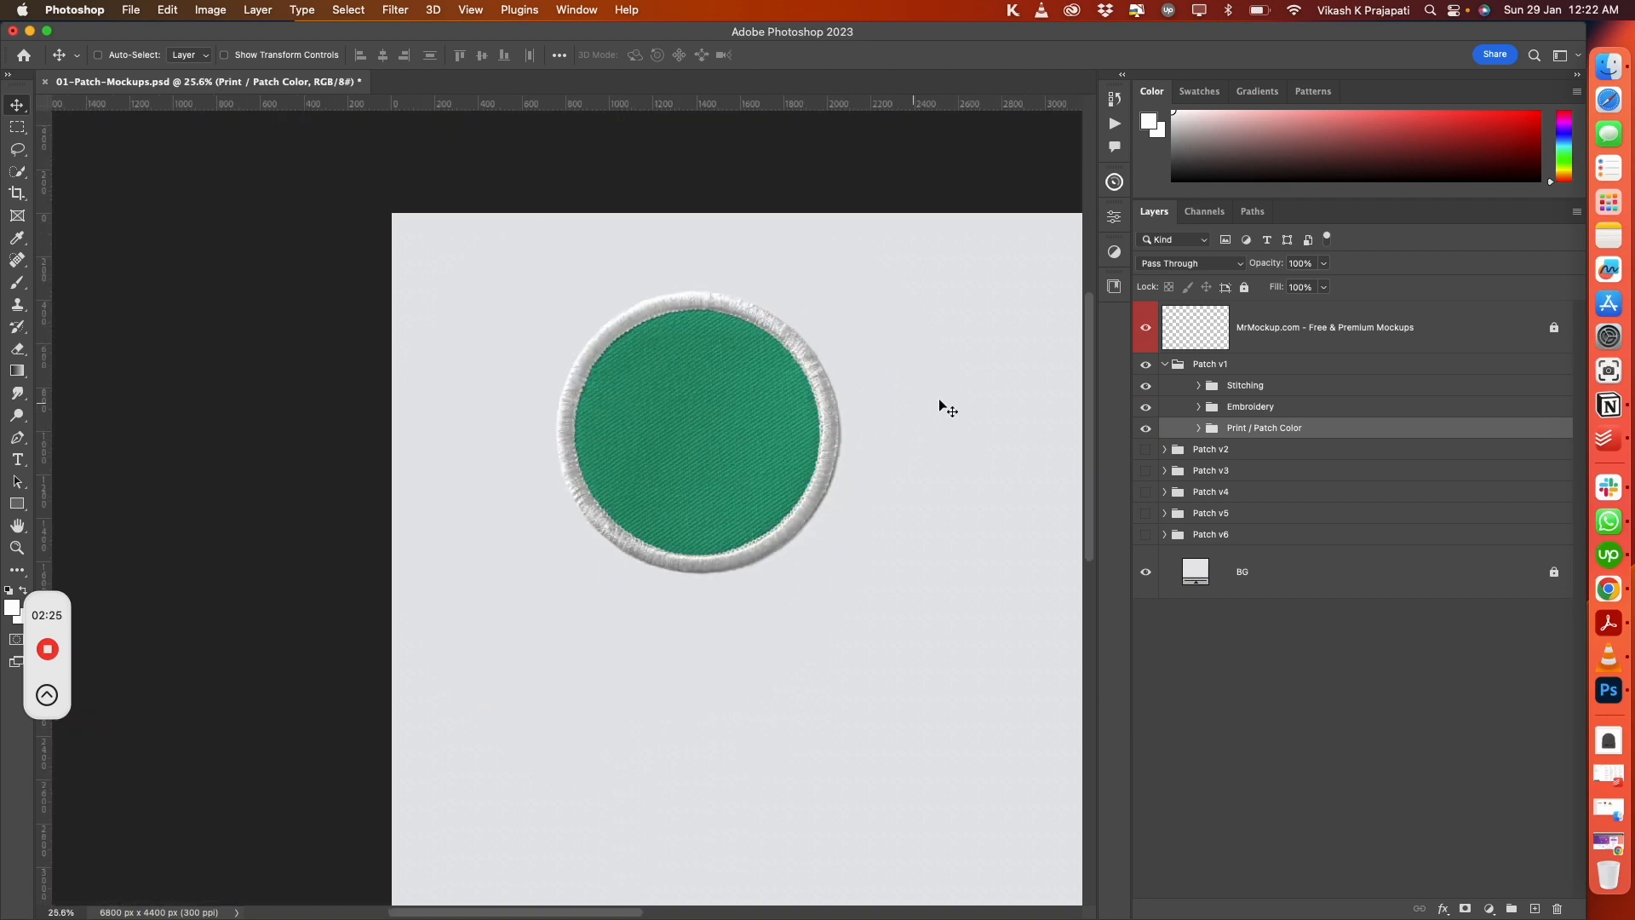
{"action": "left_click", "coordinate": [1165, 364]}
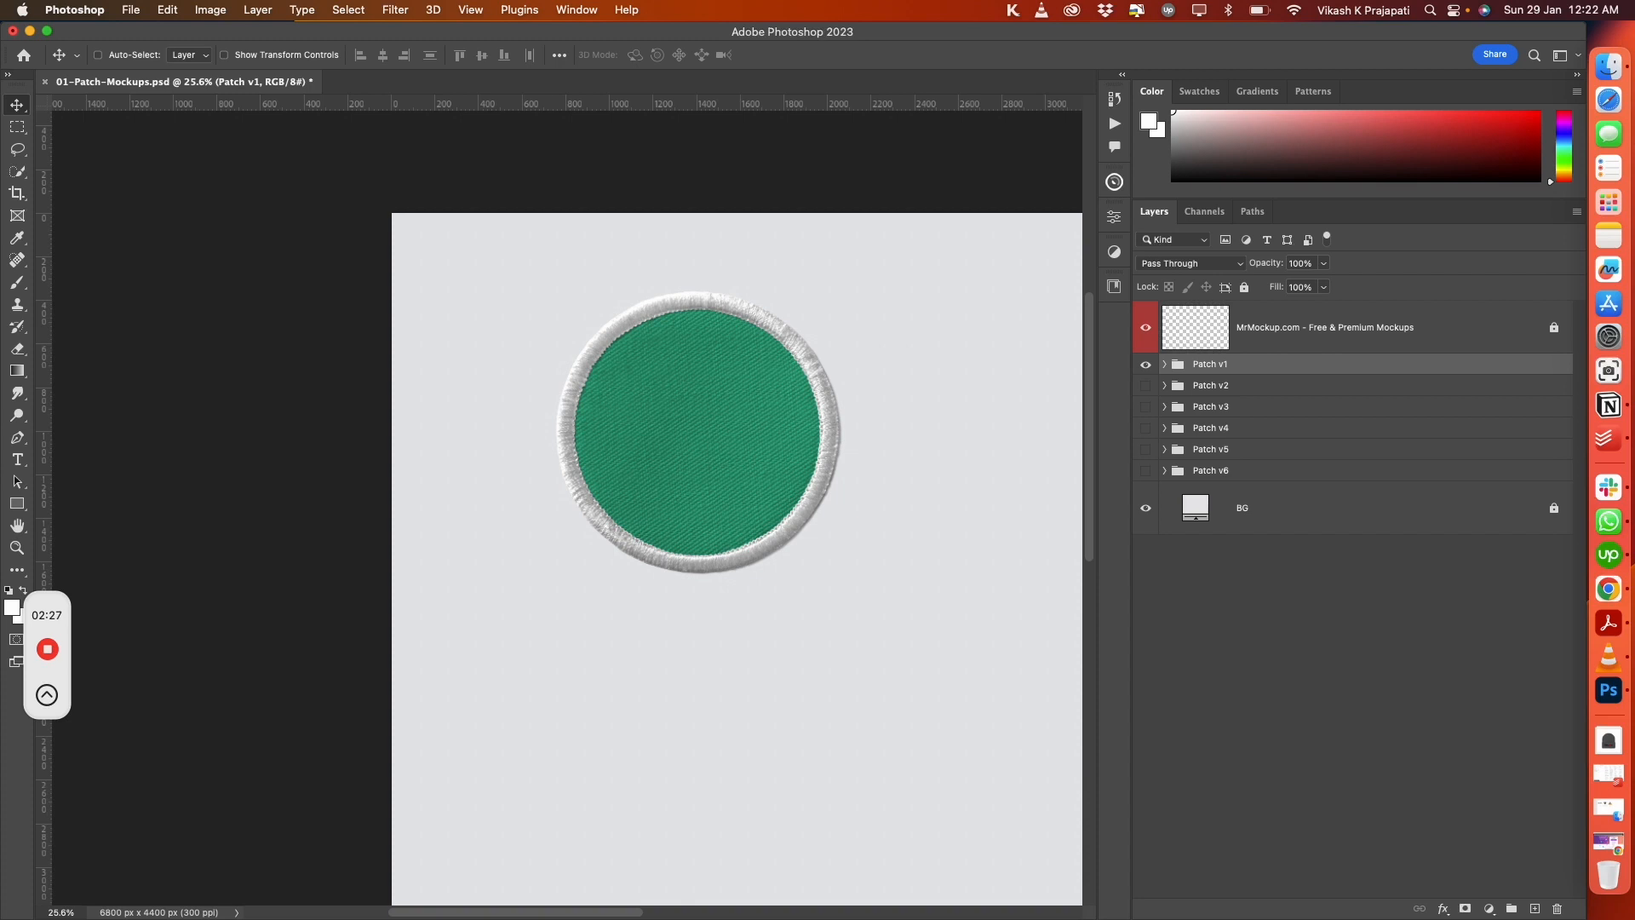
{"action": "left_click", "coordinate": [45, 82]}
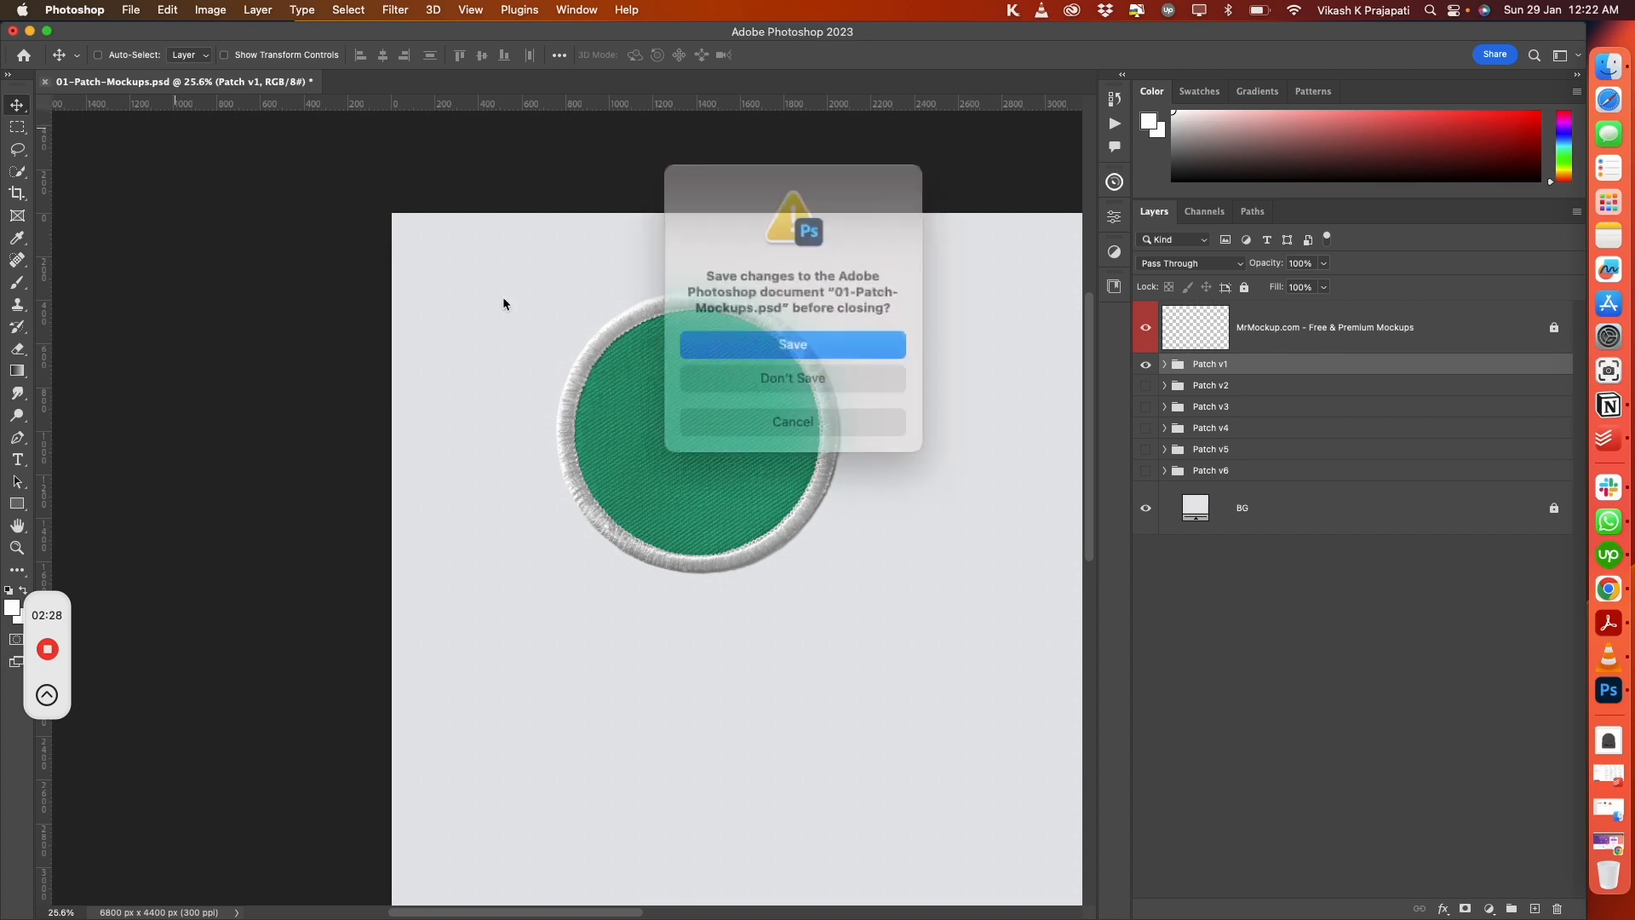
{"action": "left_click", "coordinate": [739, 368]}
Switch to Finder, open Realistic Embroidery 2 - TEMPLATE.psd in Photoshop and widen the canvas area
{"action": "key", "text": "ctrl+Up"}
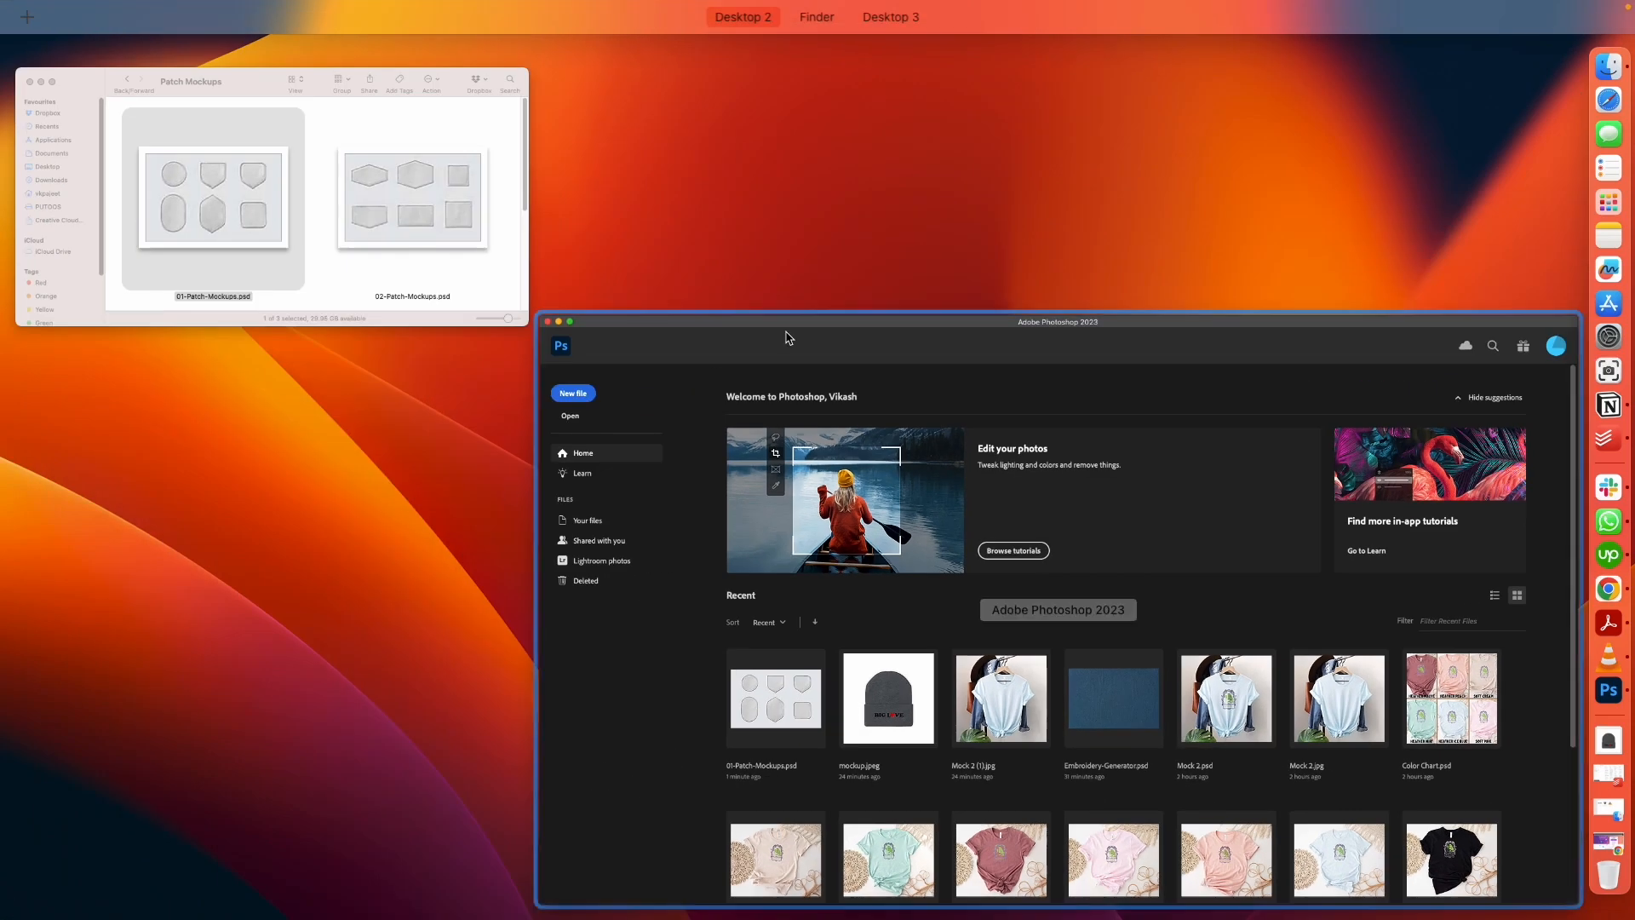
{"action": "left_click", "coordinate": [431, 223]}
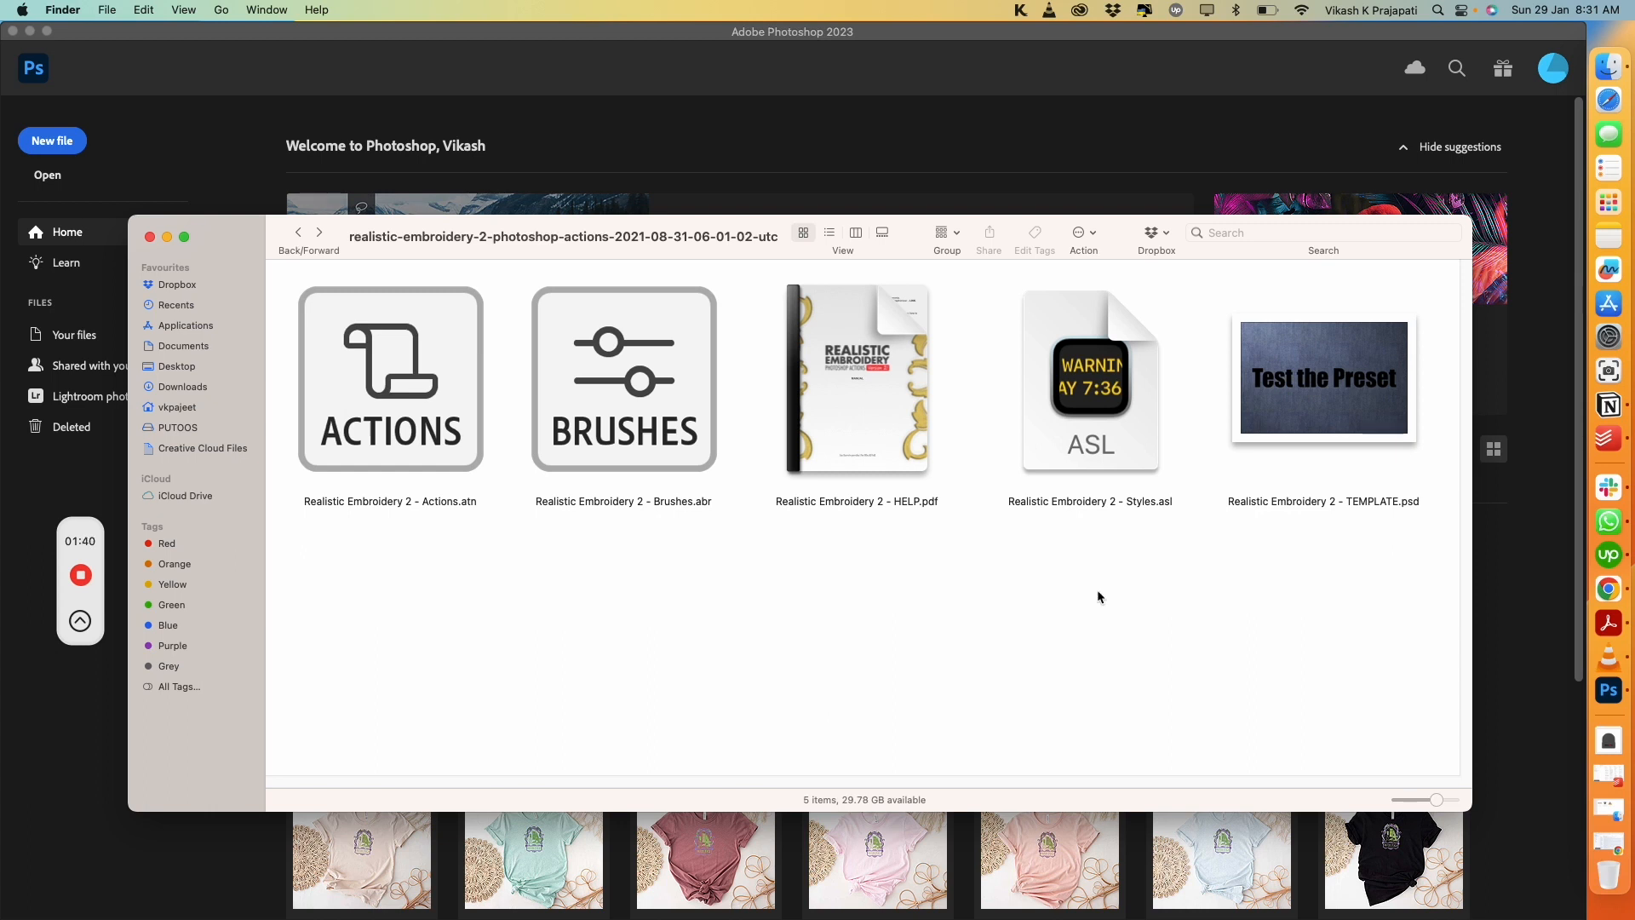
{"action": "left_click", "coordinate": [1267, 402]}
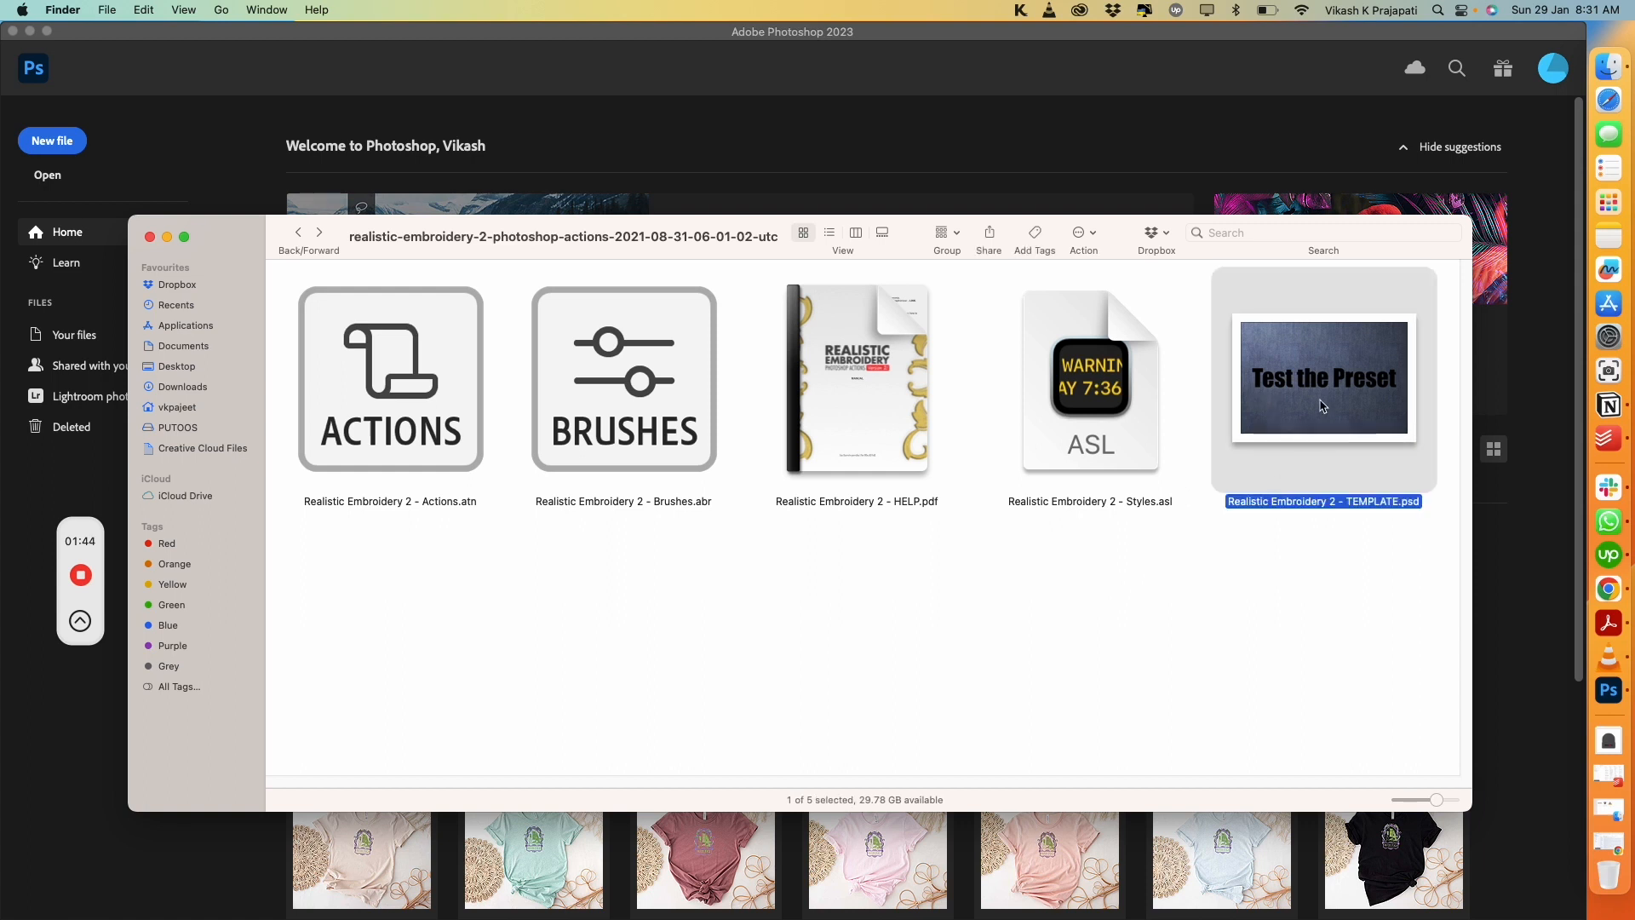
{"action": "left_click_drag", "start_coordinate": [1325, 388], "coordinate": [645, 195]}
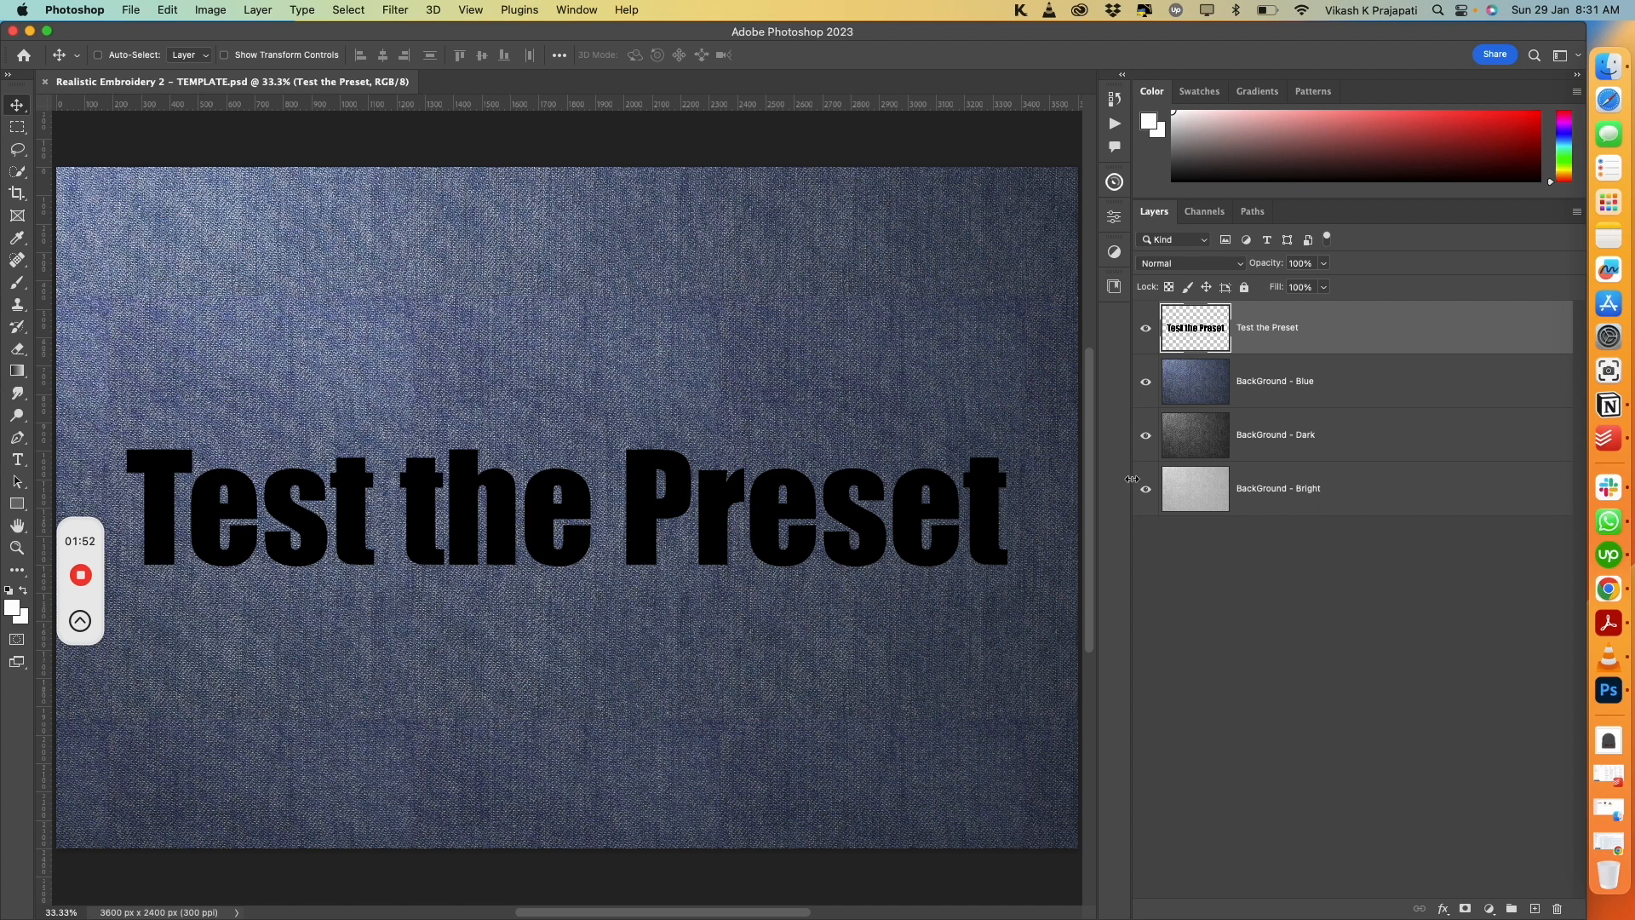
{"action": "left_click_drag", "start_coordinate": [1132, 479], "coordinate": [1168, 480]}
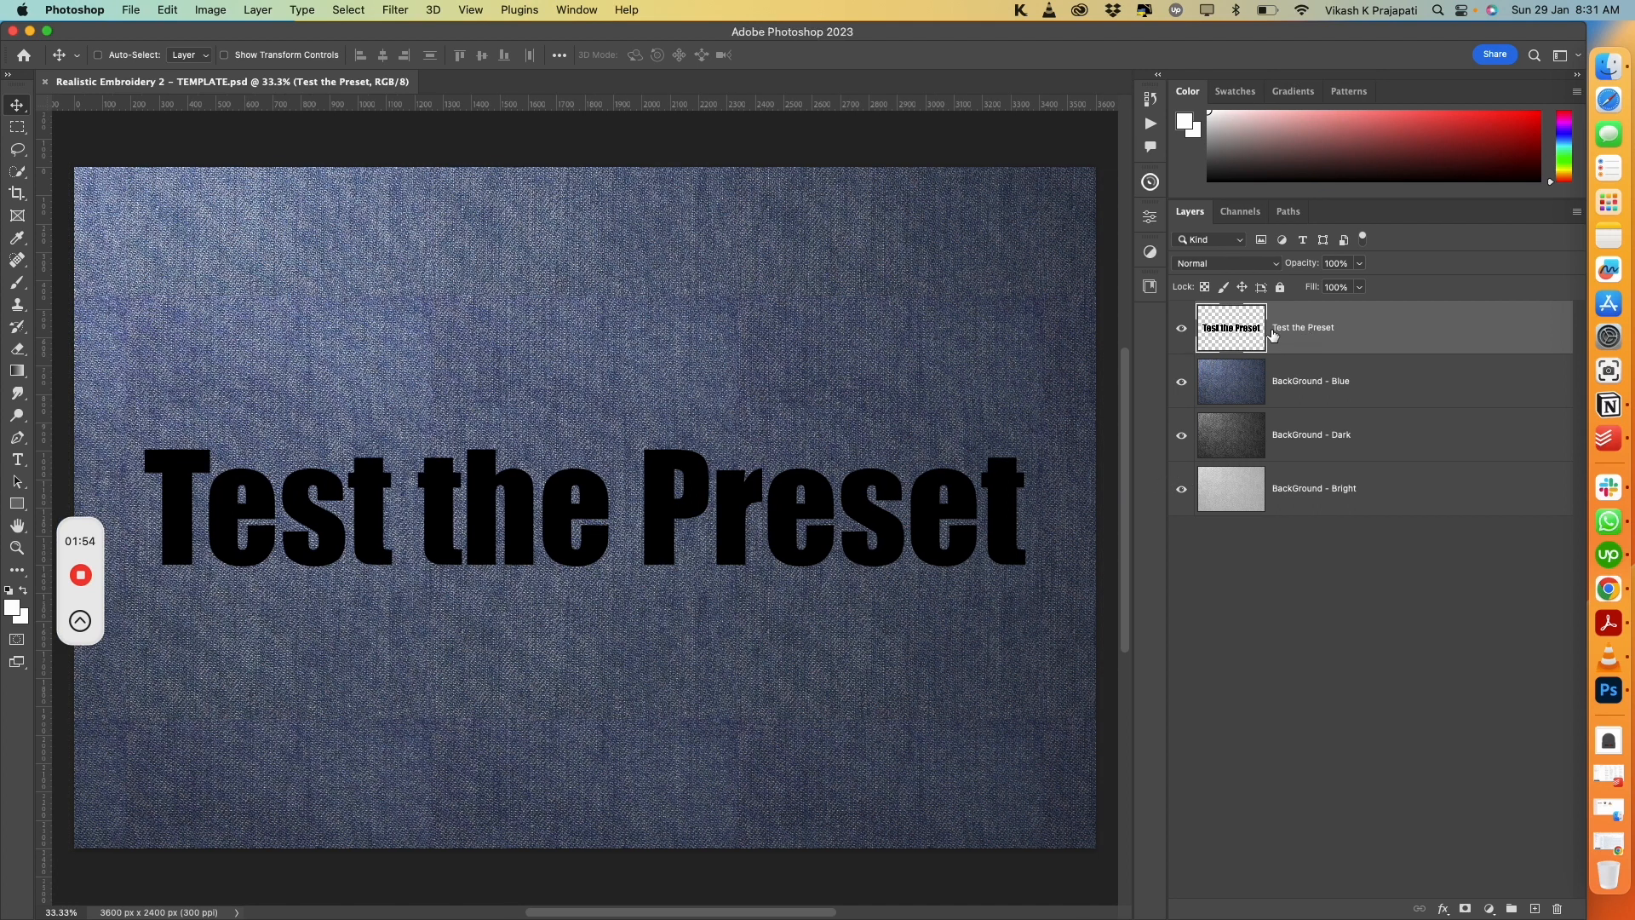
Hide and show the Test the Preset and BackGround - Blue layers in turn to check their content
{"action": "left_click", "coordinate": [1181, 328]}
{"action": "left_click", "coordinate": [1181, 328]}
{"action": "left_click", "coordinate": [1181, 382]}
{"action": "left_click", "coordinate": [1182, 381]}
Display the recorded actions and select the Realistic Embroidery 2.0 set
{"action": "left_click", "coordinate": [576, 10]}
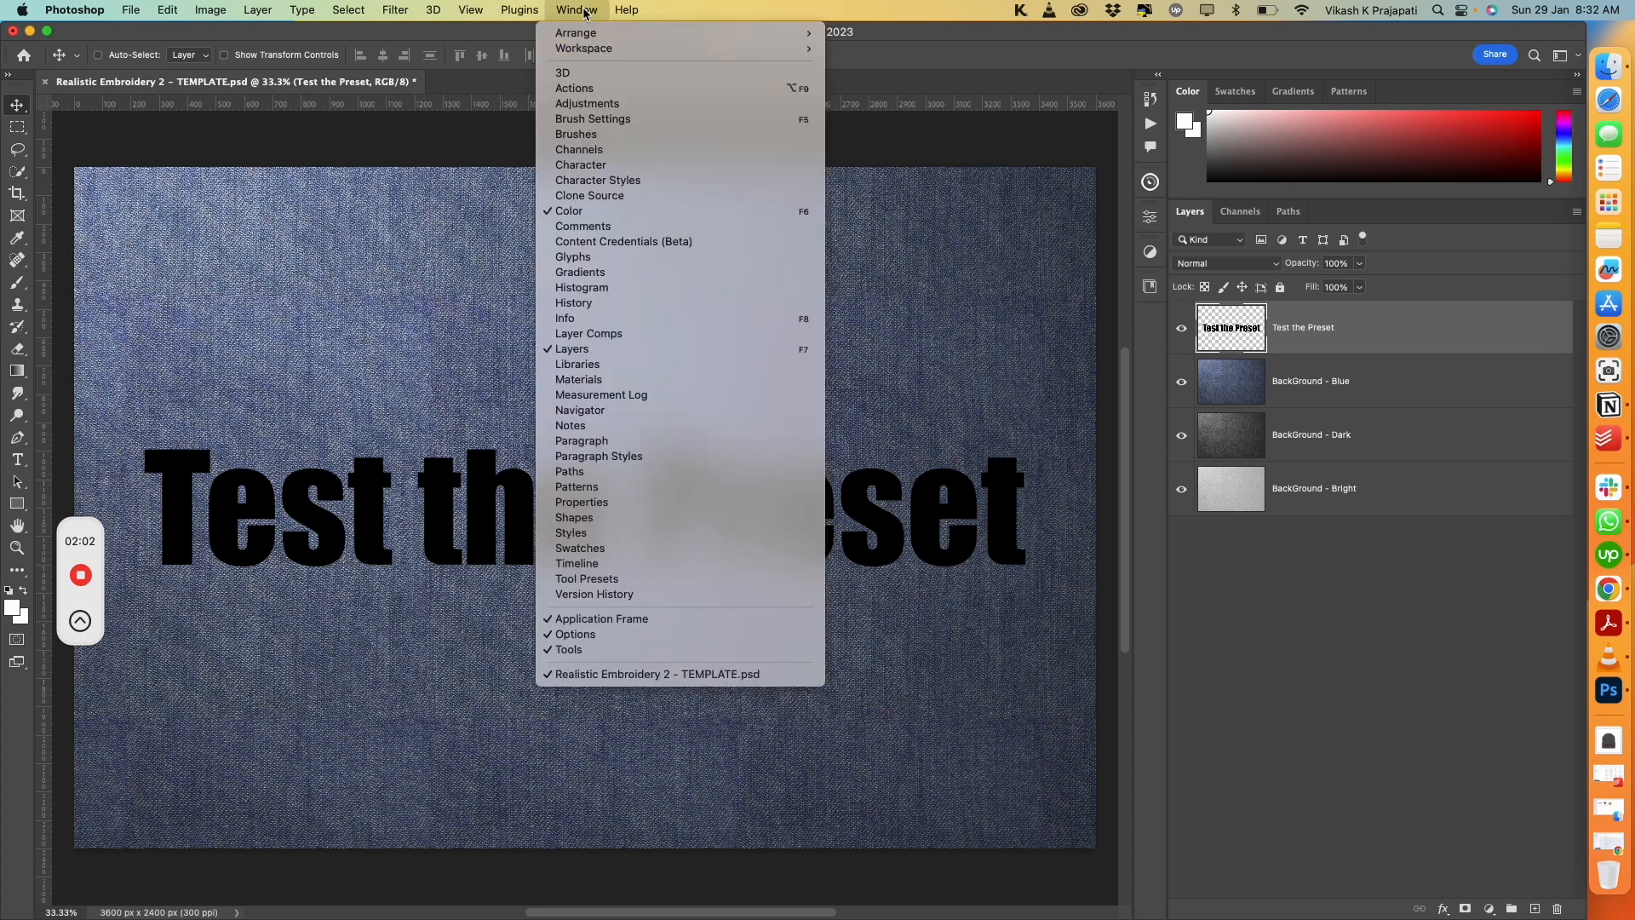
{"action": "left_click", "coordinate": [602, 92]}
{"action": "left_click", "coordinate": [1041, 152]}
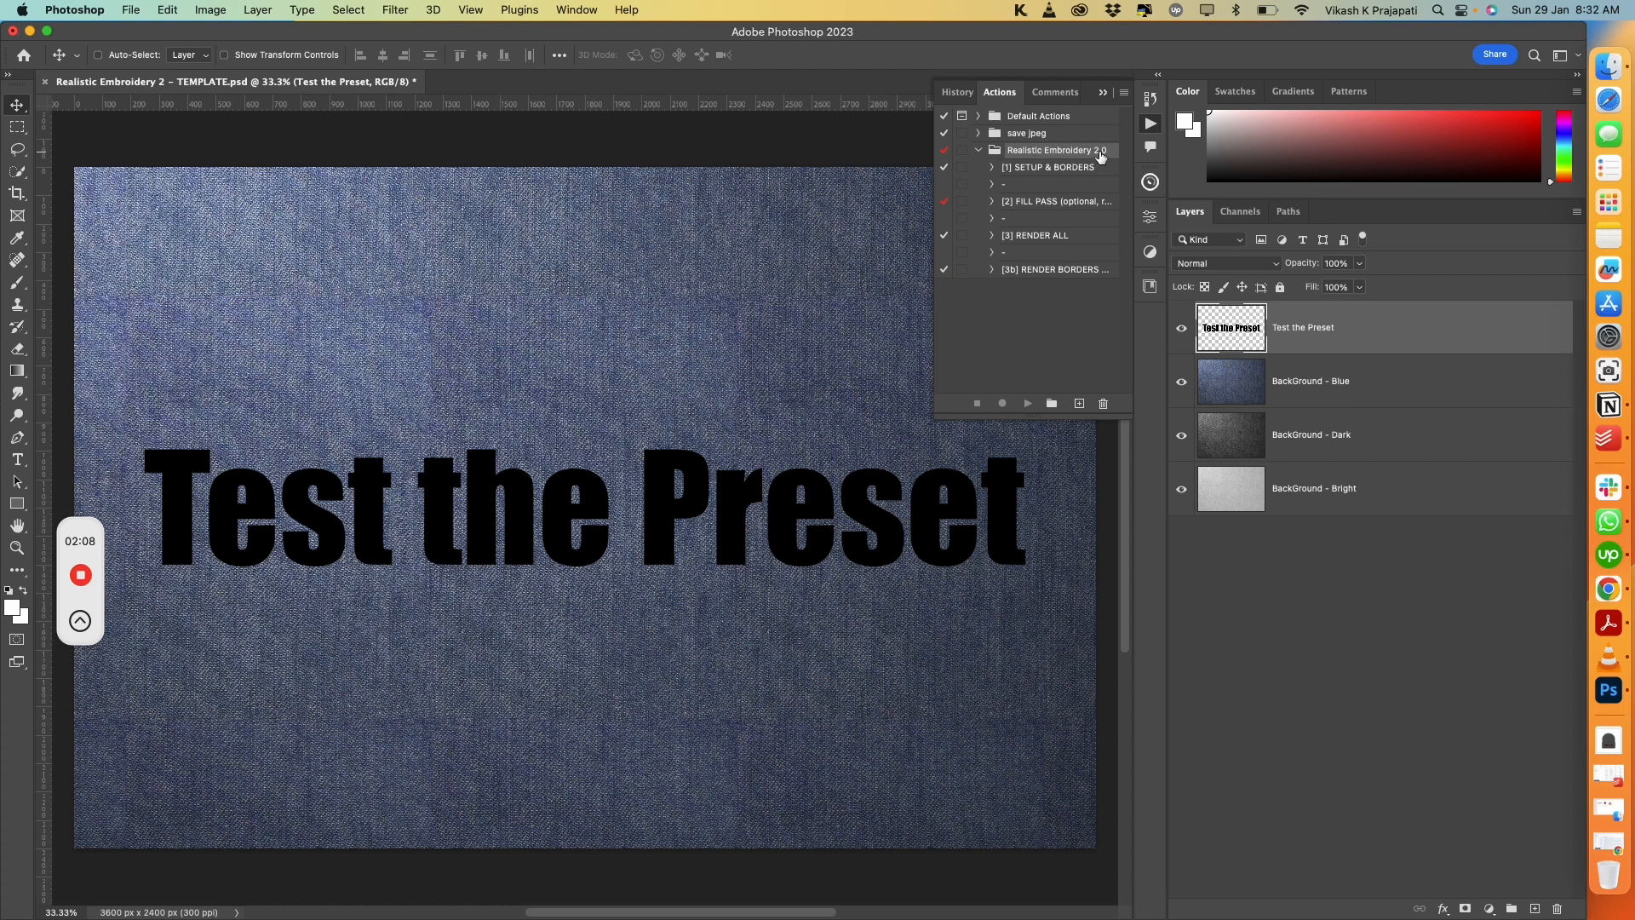
Go through the four Realistic Embroidery 2.0 actions and play [1] SETUP & BORDERS on the Test the Preset layer
{"action": "left_click", "coordinate": [1052, 169]}
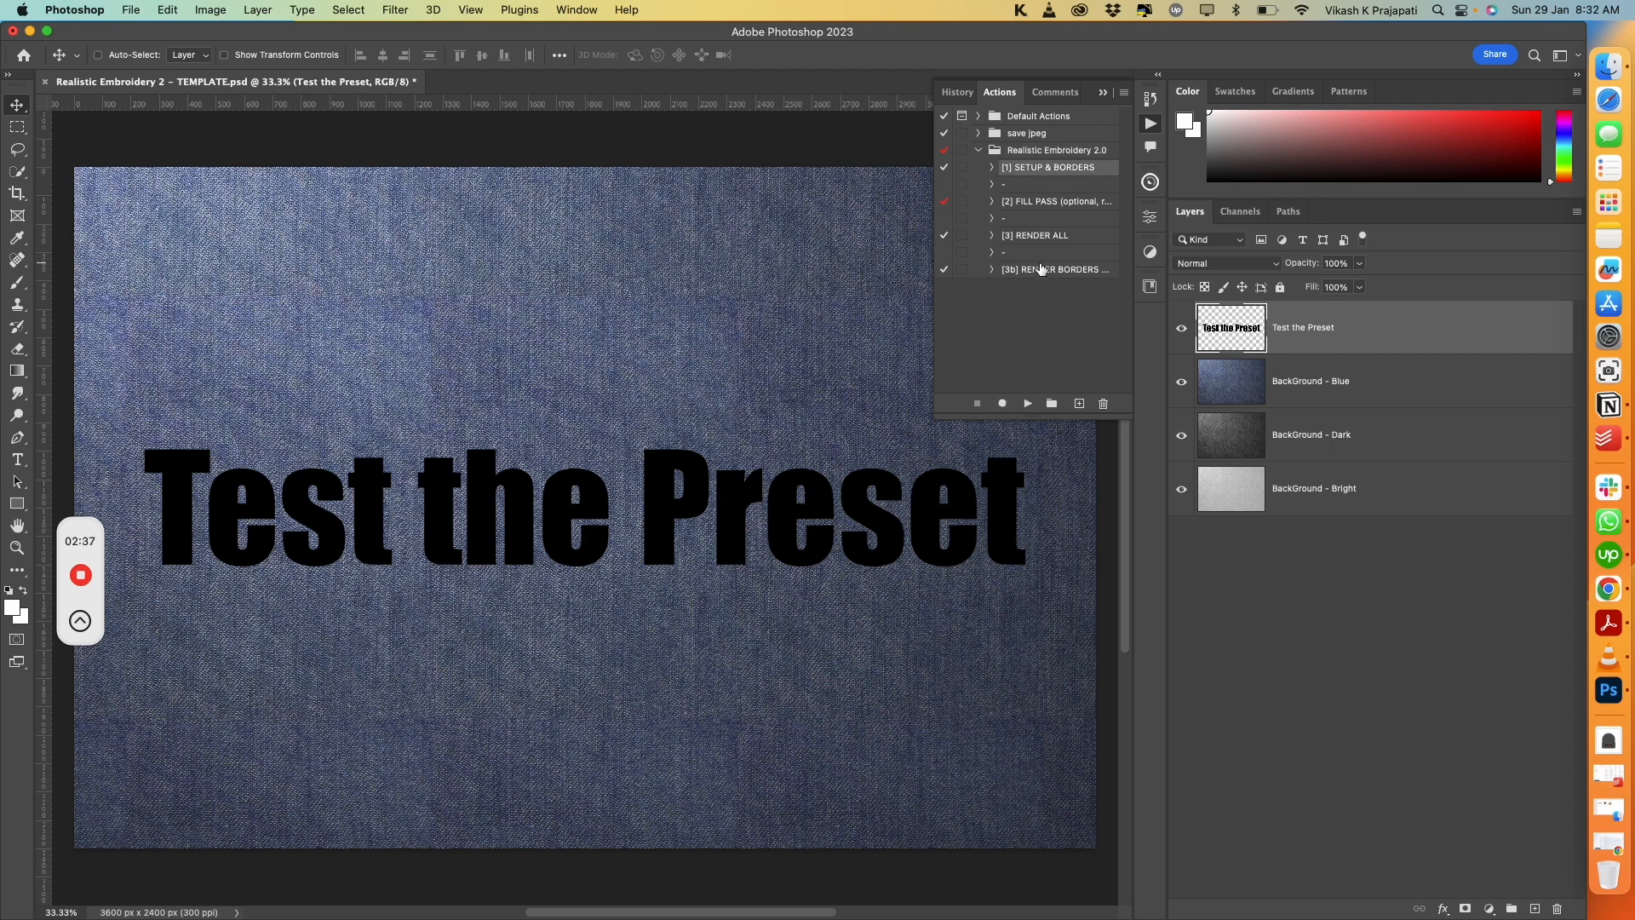
{"action": "left_click", "coordinate": [1046, 204]}
{"action": "left_click", "coordinate": [1057, 236]}
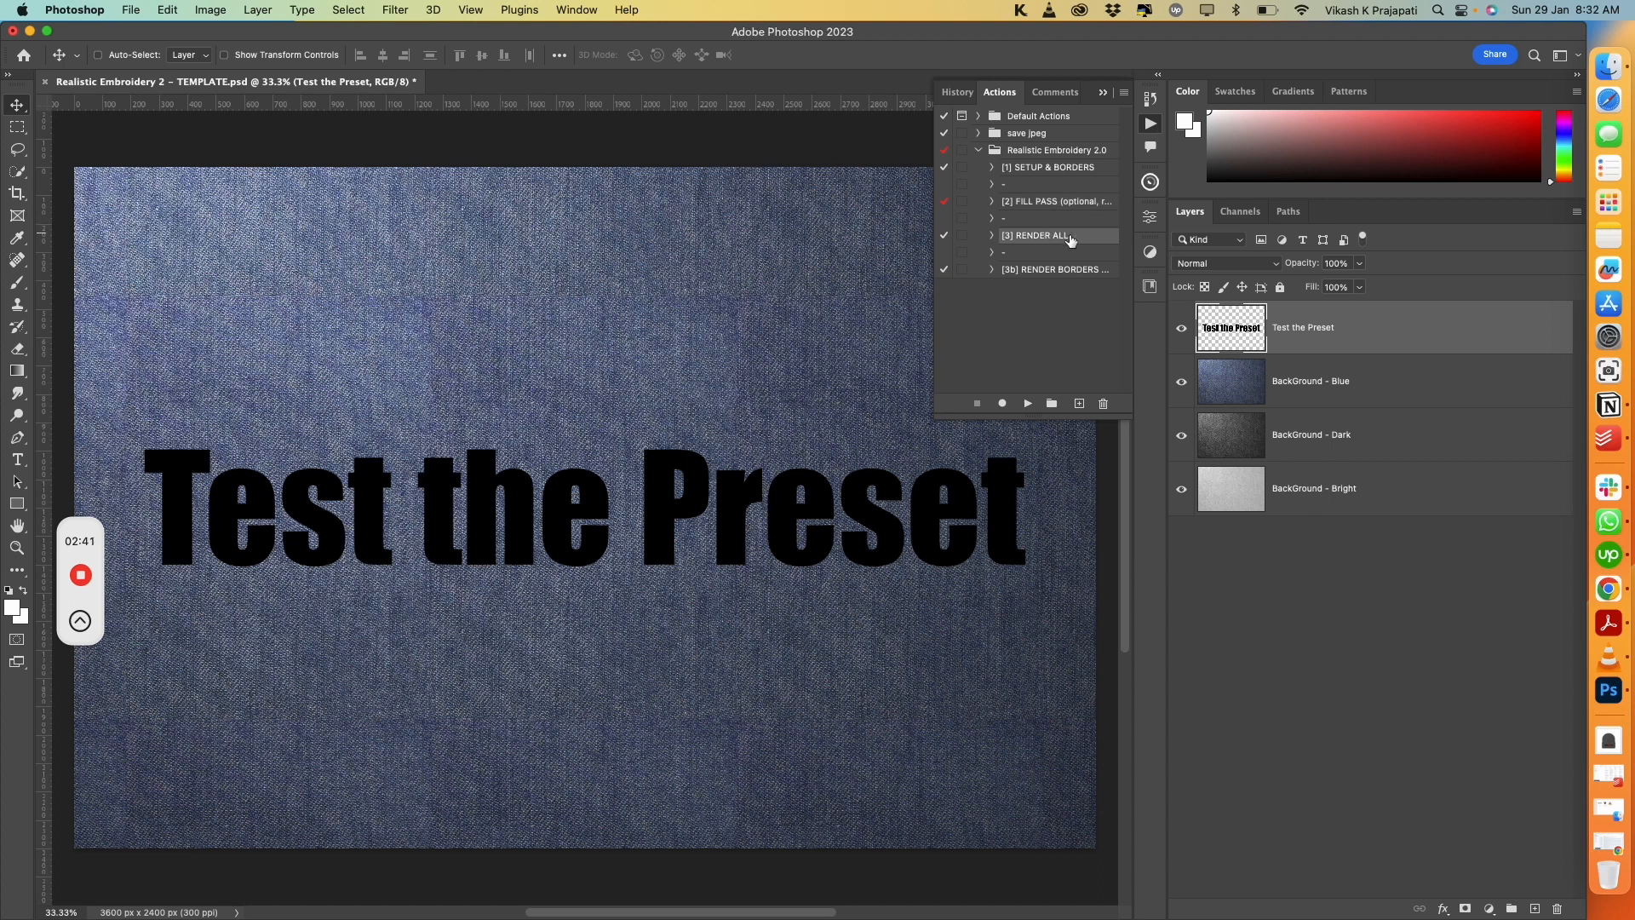
{"action": "left_click", "coordinate": [1069, 273]}
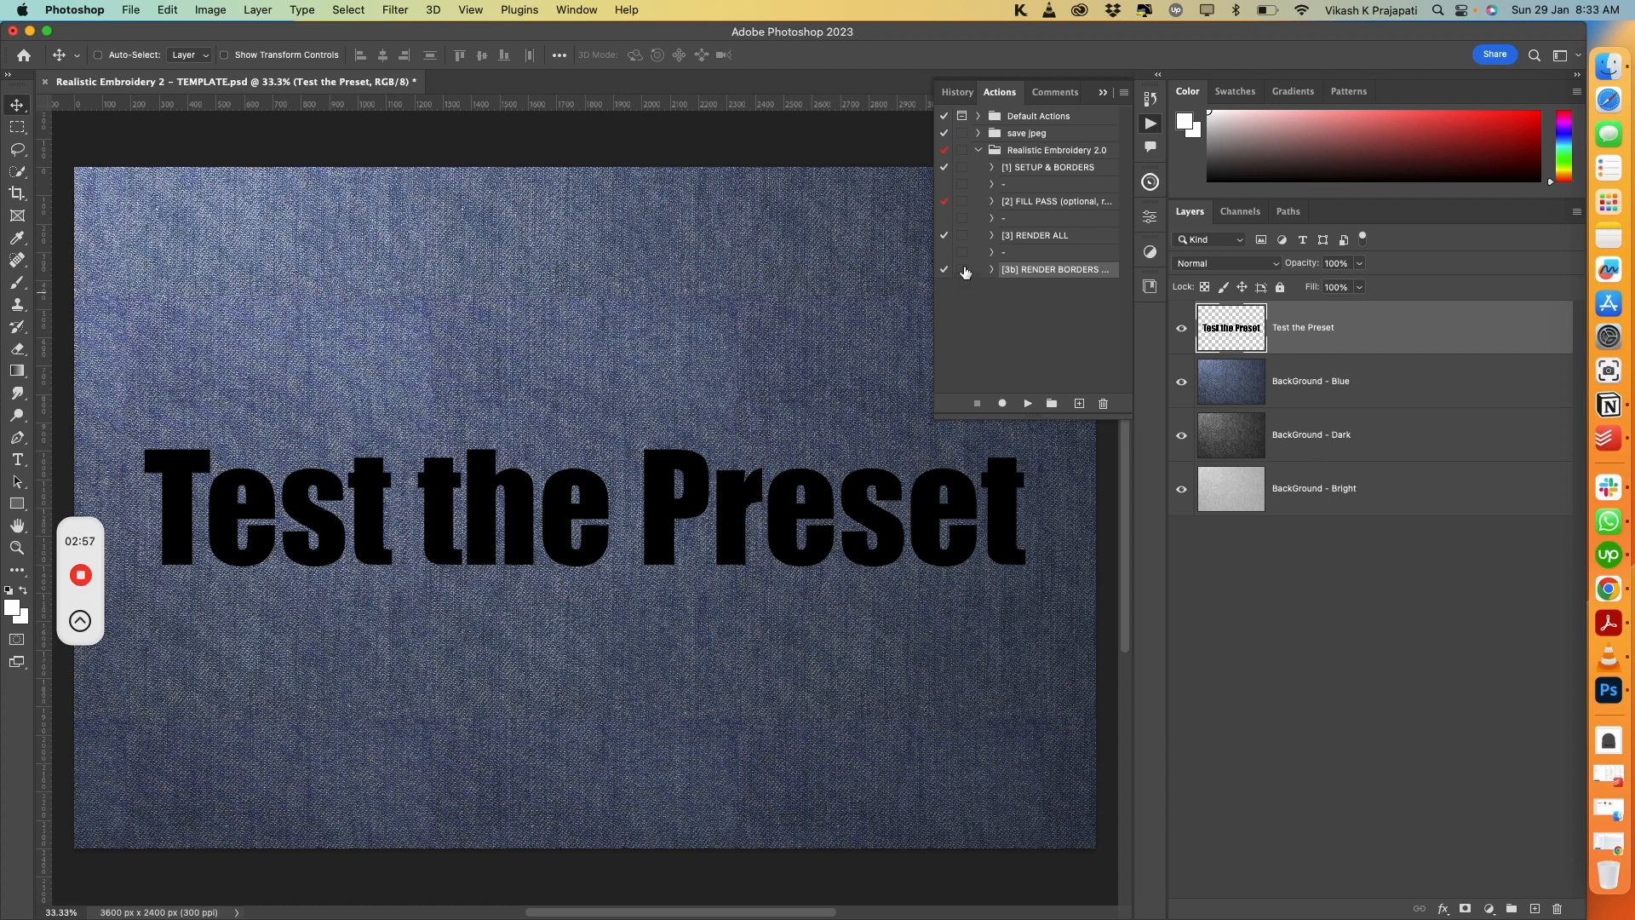
{"action": "left_click", "coordinate": [1026, 171]}
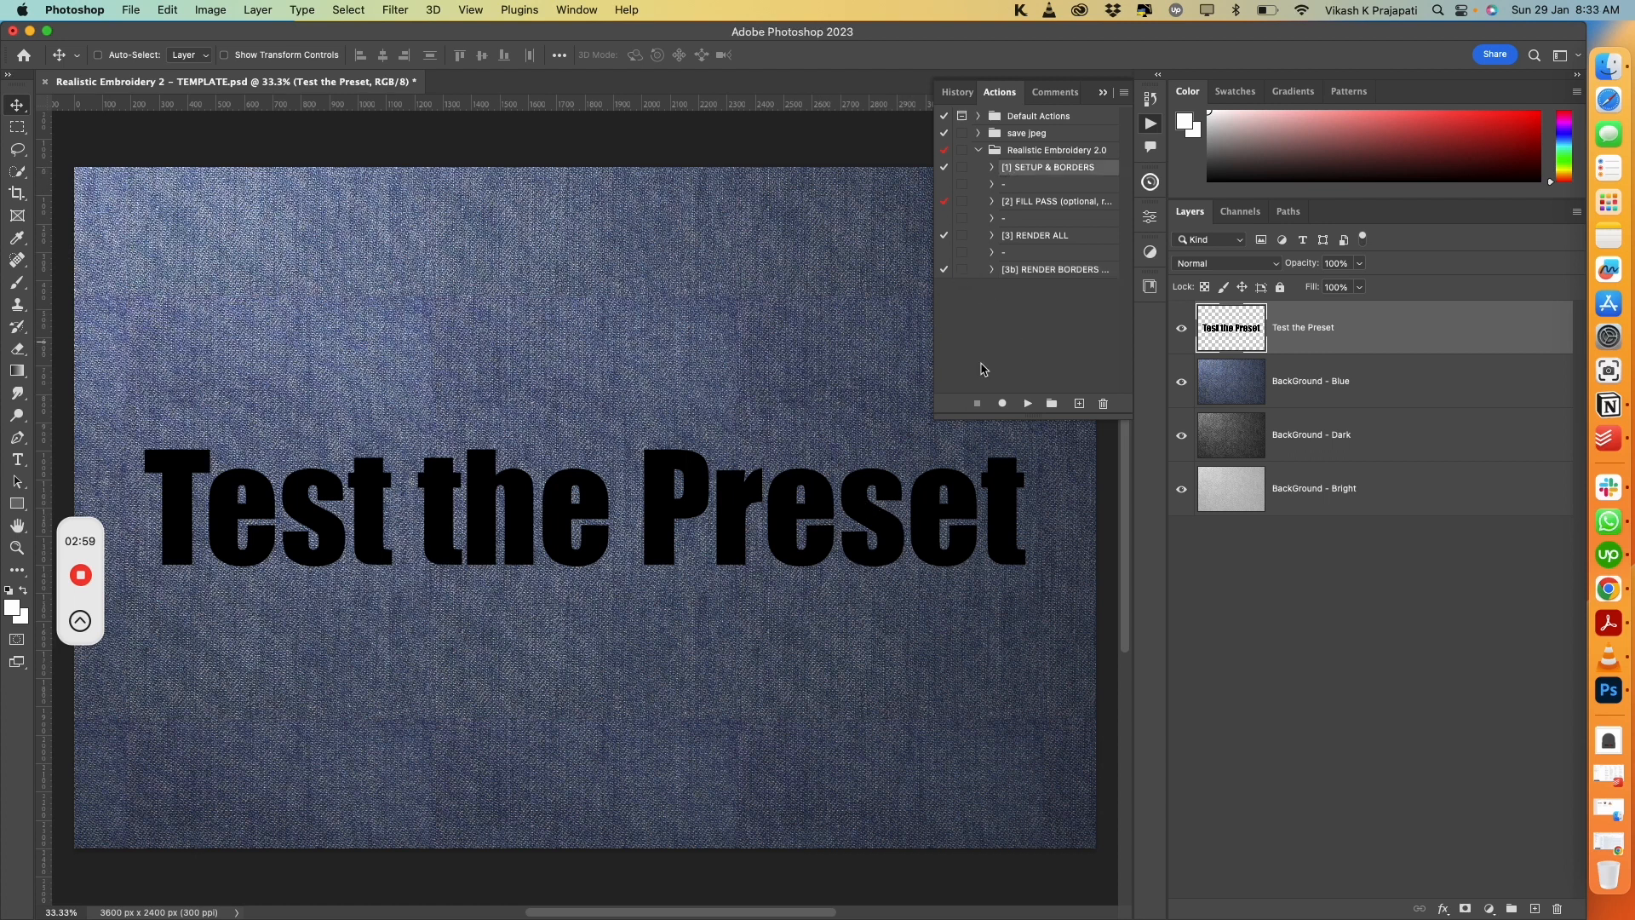
{"action": "left_click", "coordinate": [1029, 405]}
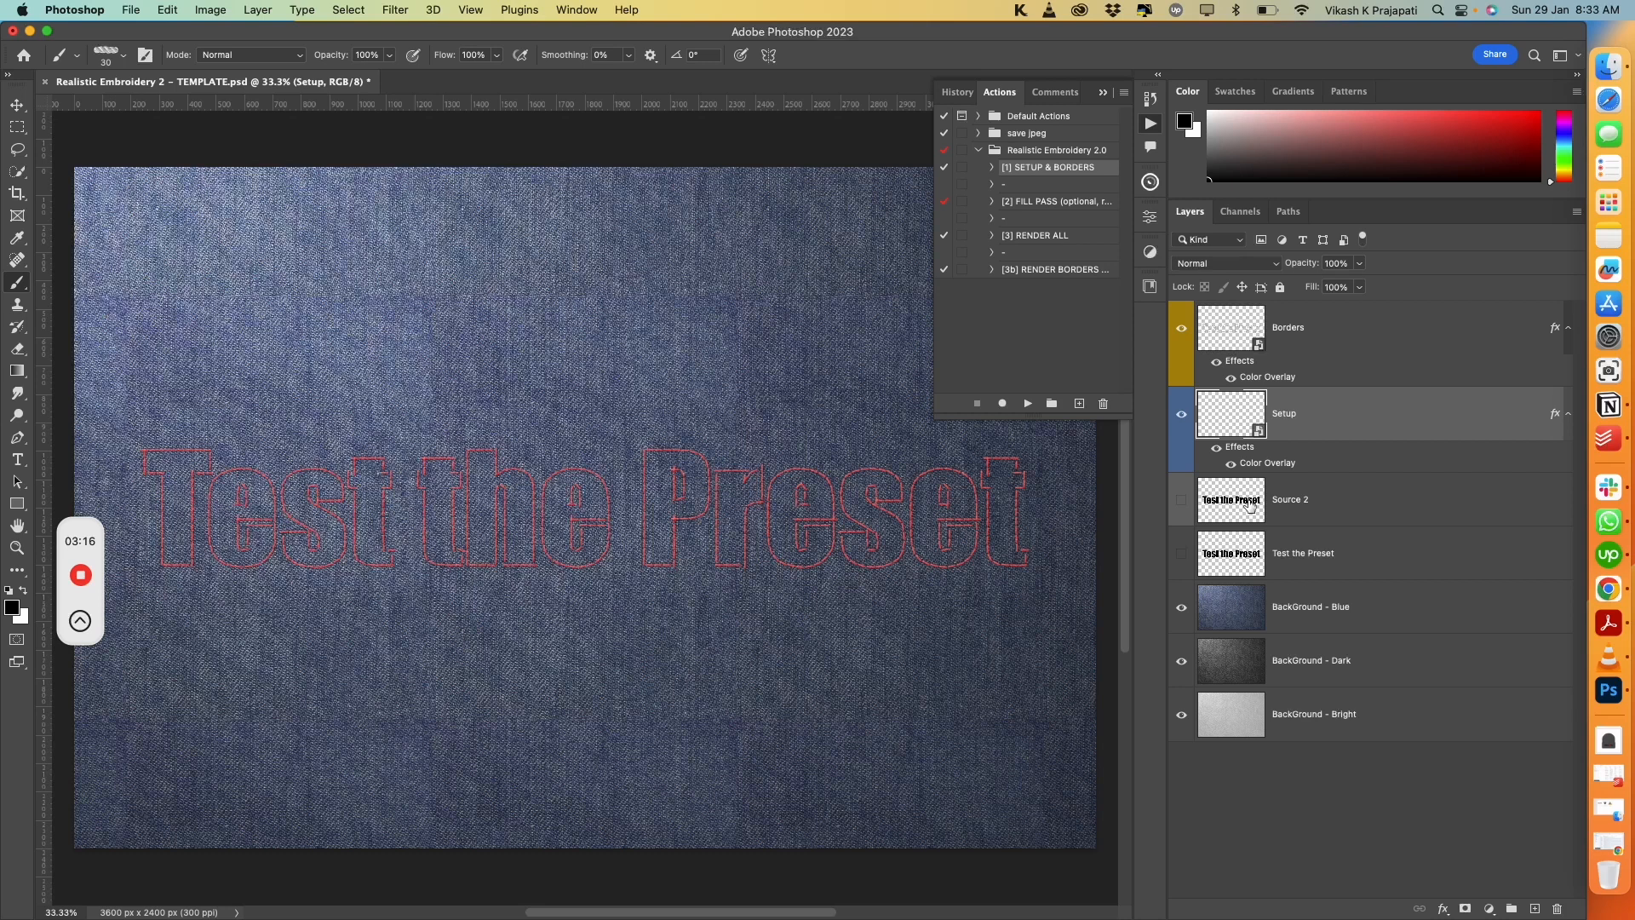
Inspect the Borders, Setup, Source 2 and Test the Preset layers and examine the red letter outlines up close
{"action": "left_click", "coordinate": [1283, 334]}
{"action": "left_click", "coordinate": [1297, 409]}
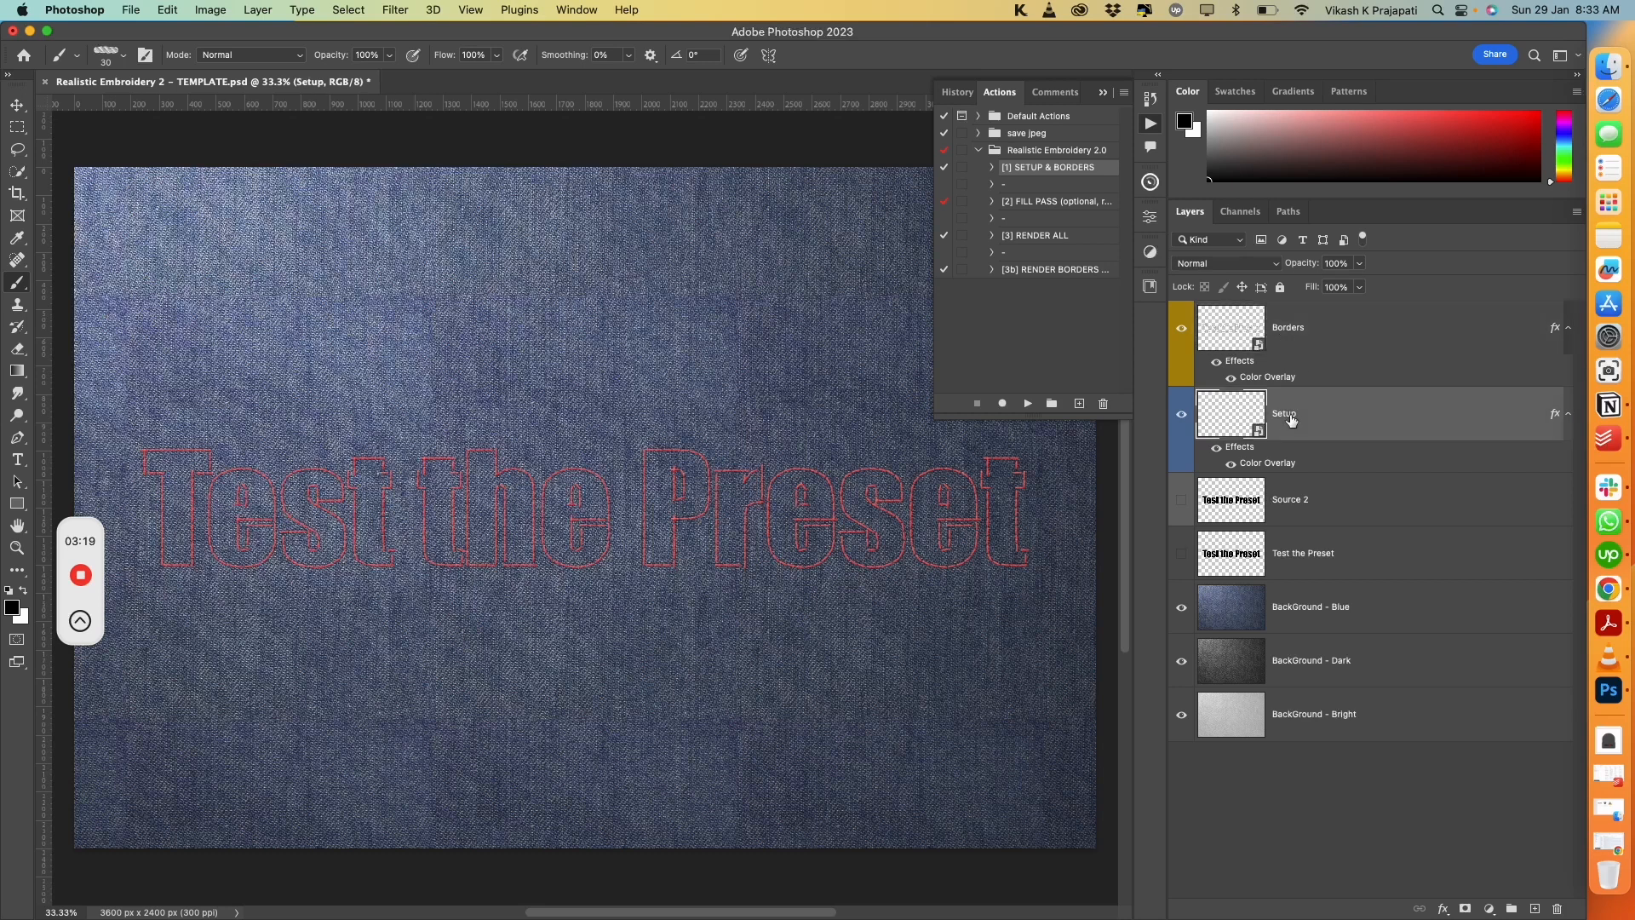
{"action": "left_click", "coordinate": [1327, 499]}
{"action": "left_click", "coordinate": [1328, 568]}
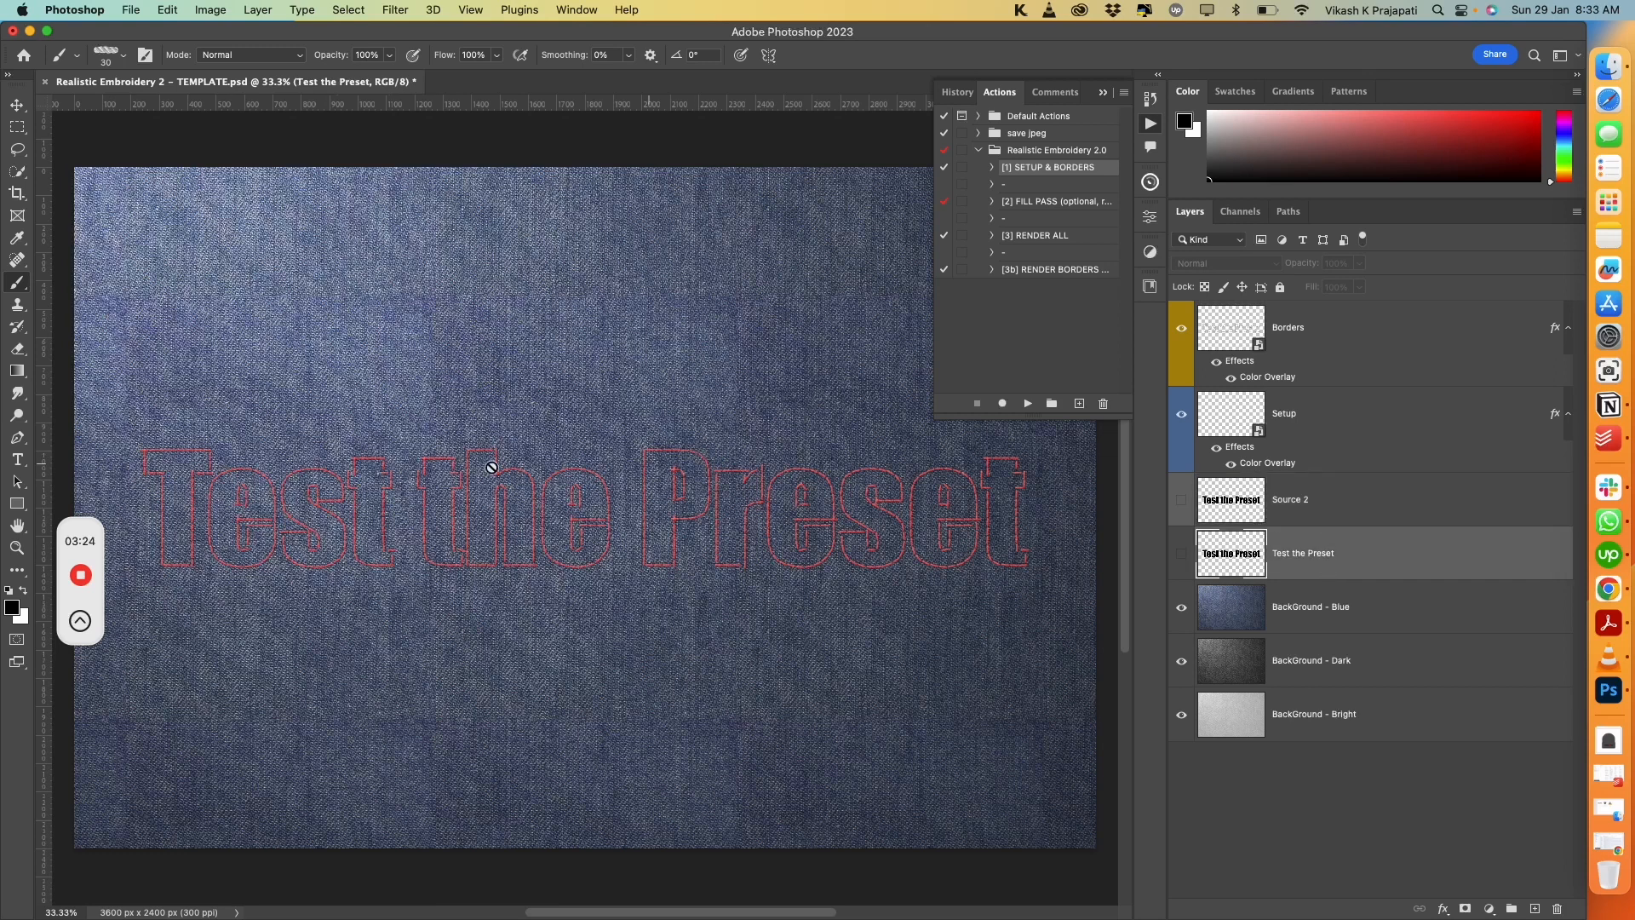
{"action": "scroll", "coordinate": [479, 500], "scroll_direction": "up", "scroll_amount": 10}
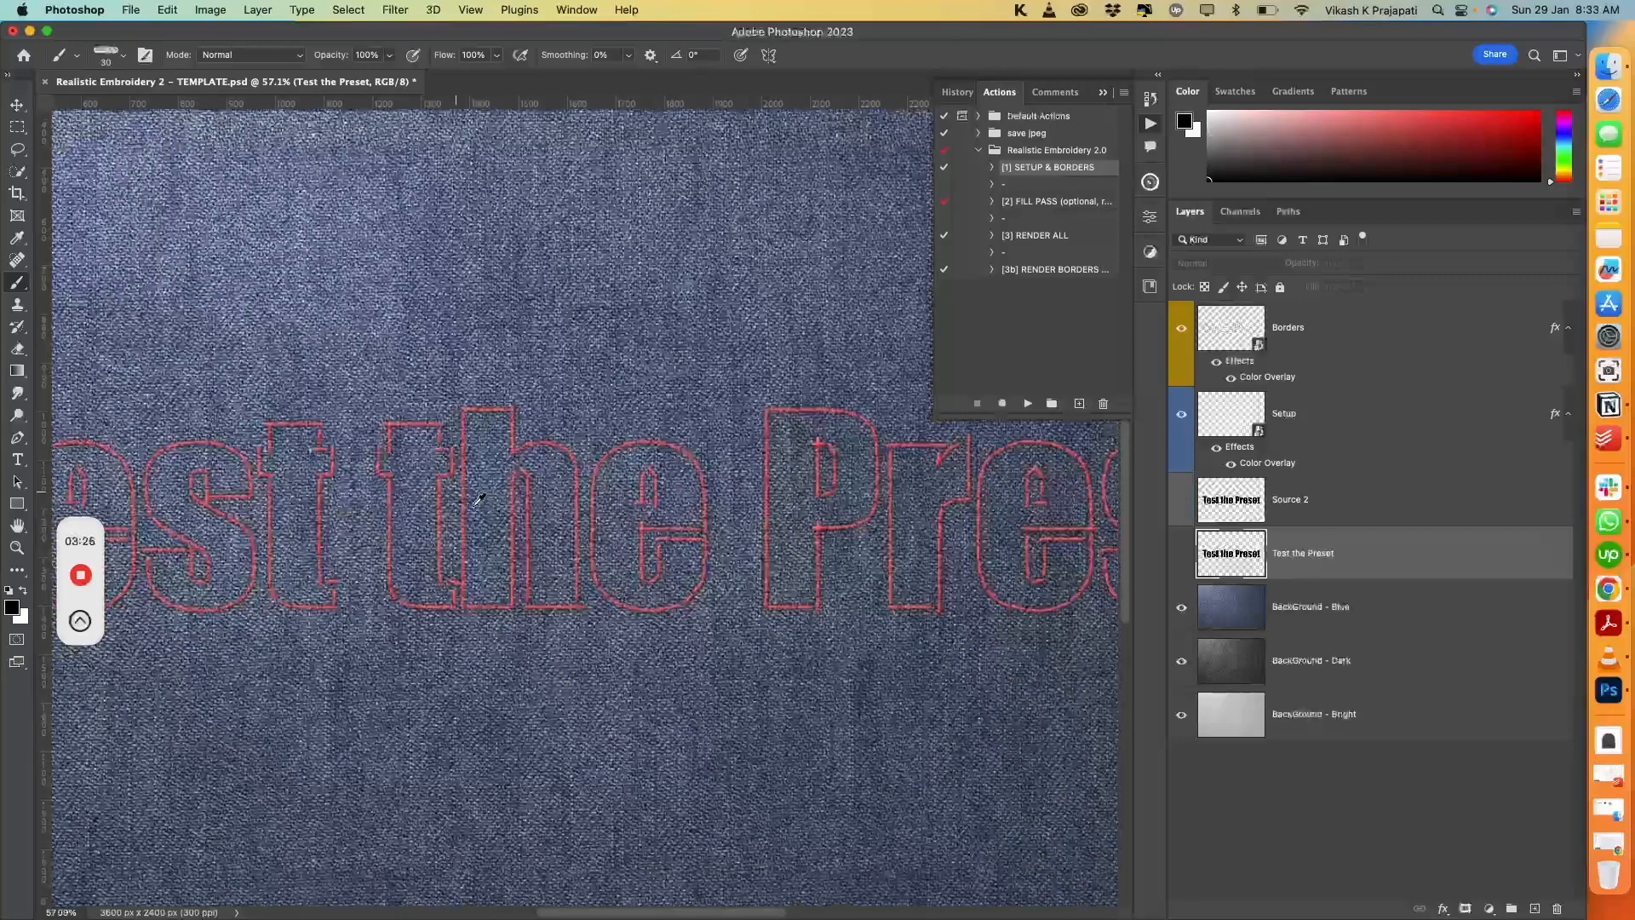
{"action": "scroll", "coordinate": [479, 499], "scroll_direction": "down", "scroll_amount": 4}
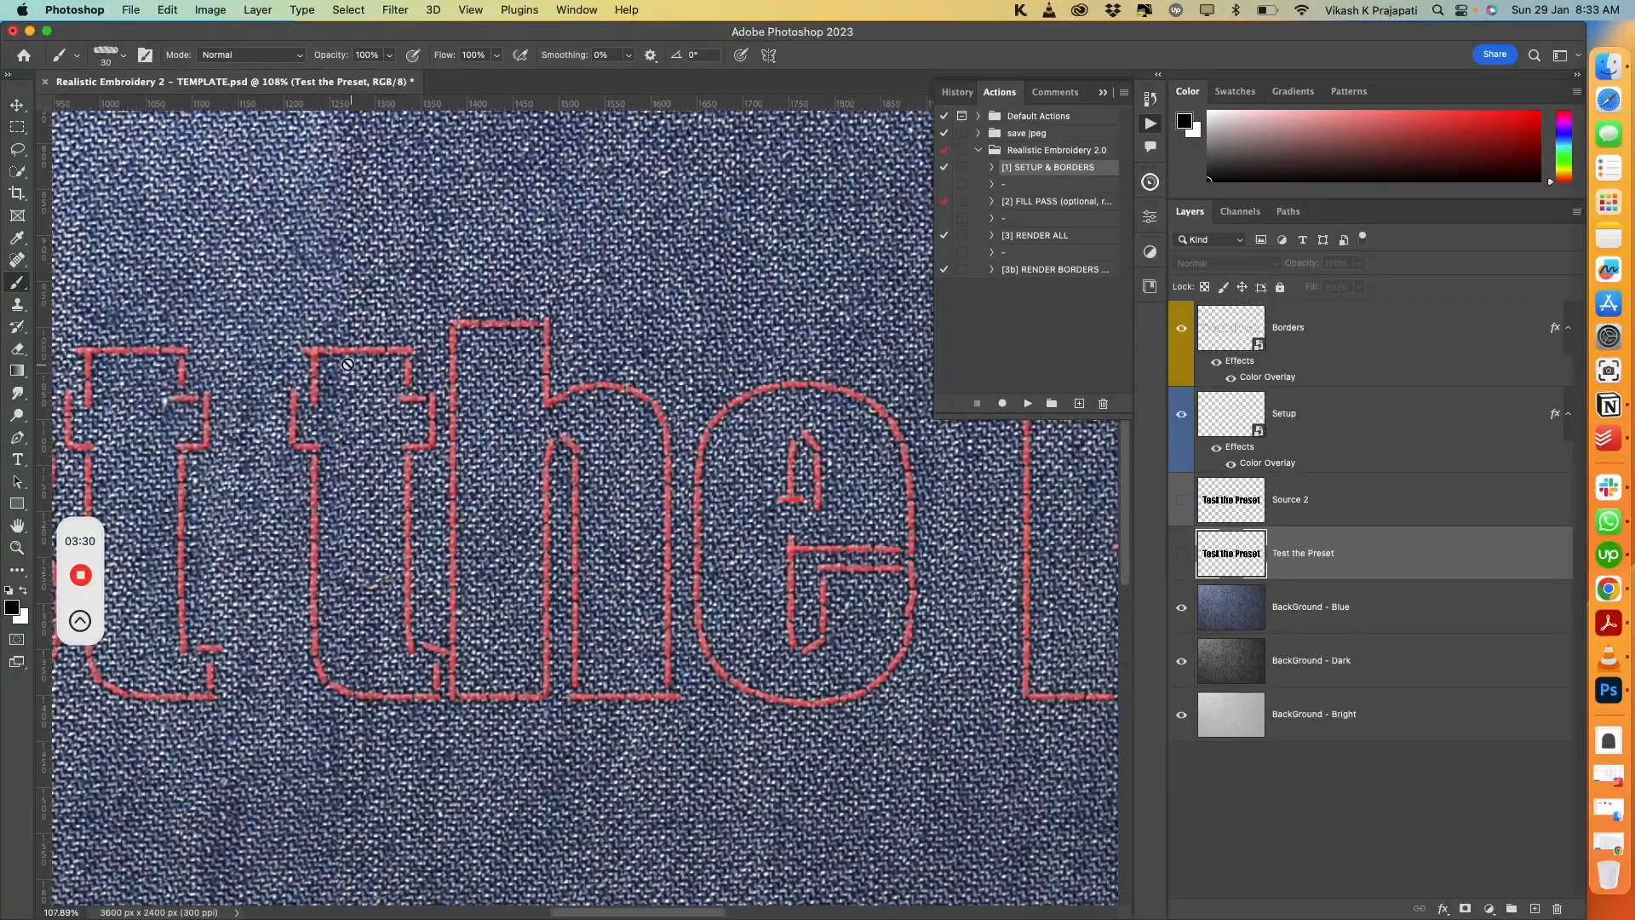
{"action": "scroll", "coordinate": [536, 550], "scroll_direction": "down", "scroll_amount": 5}
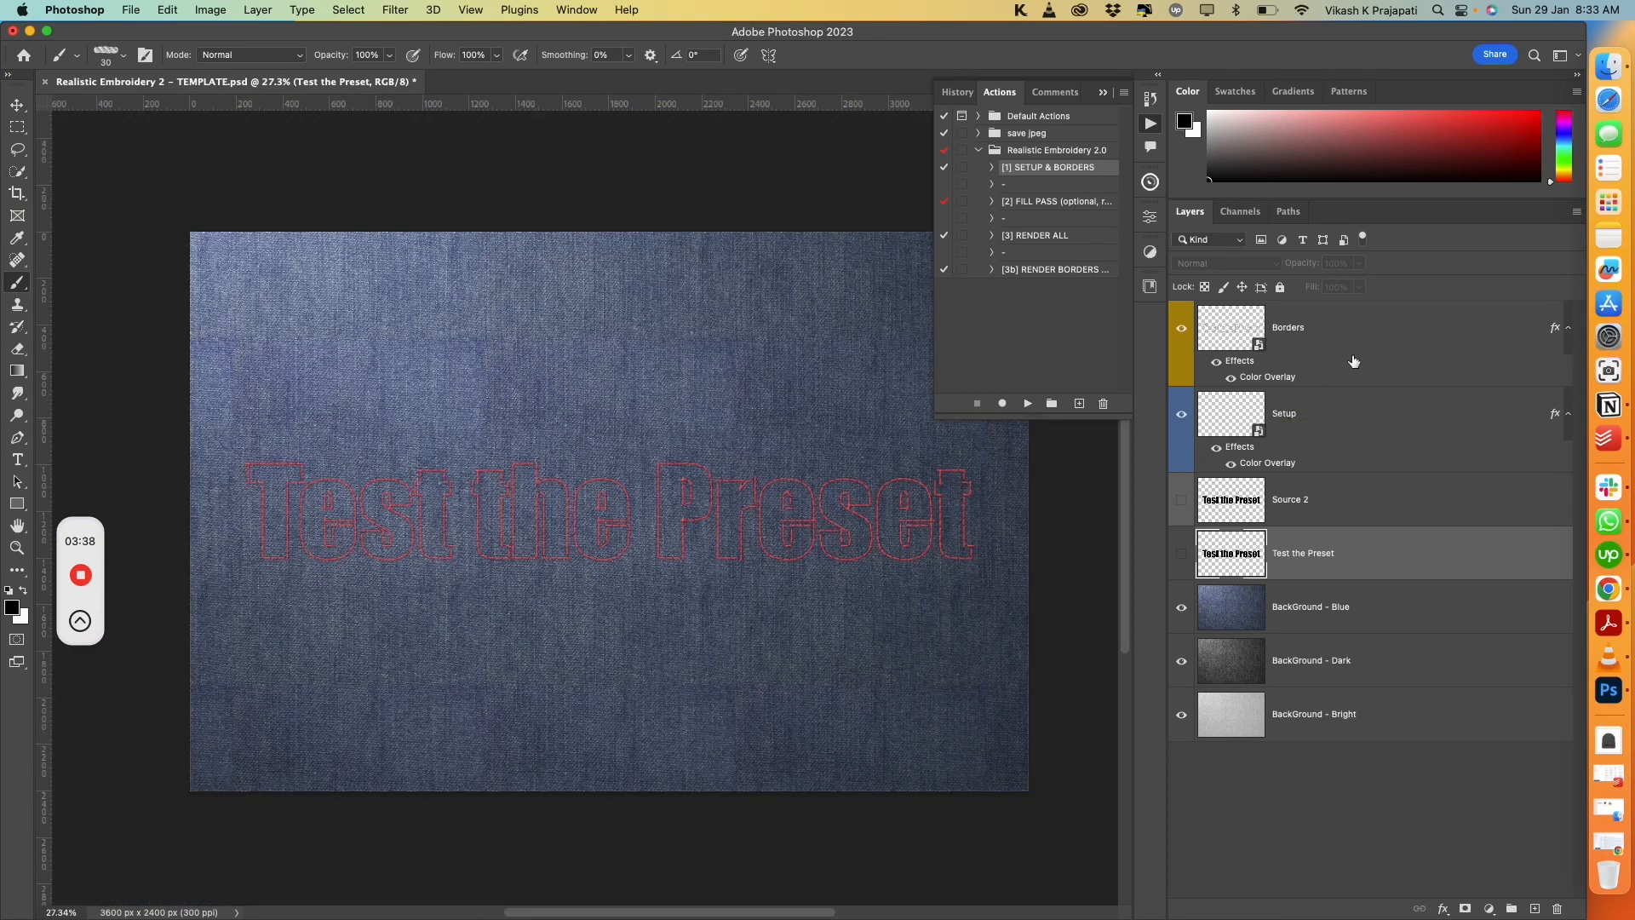
Widen the list of actions and play [2] FILL PASS (optional, repeatable) on the bordered text
{"action": "left_click", "coordinate": [1042, 209]}
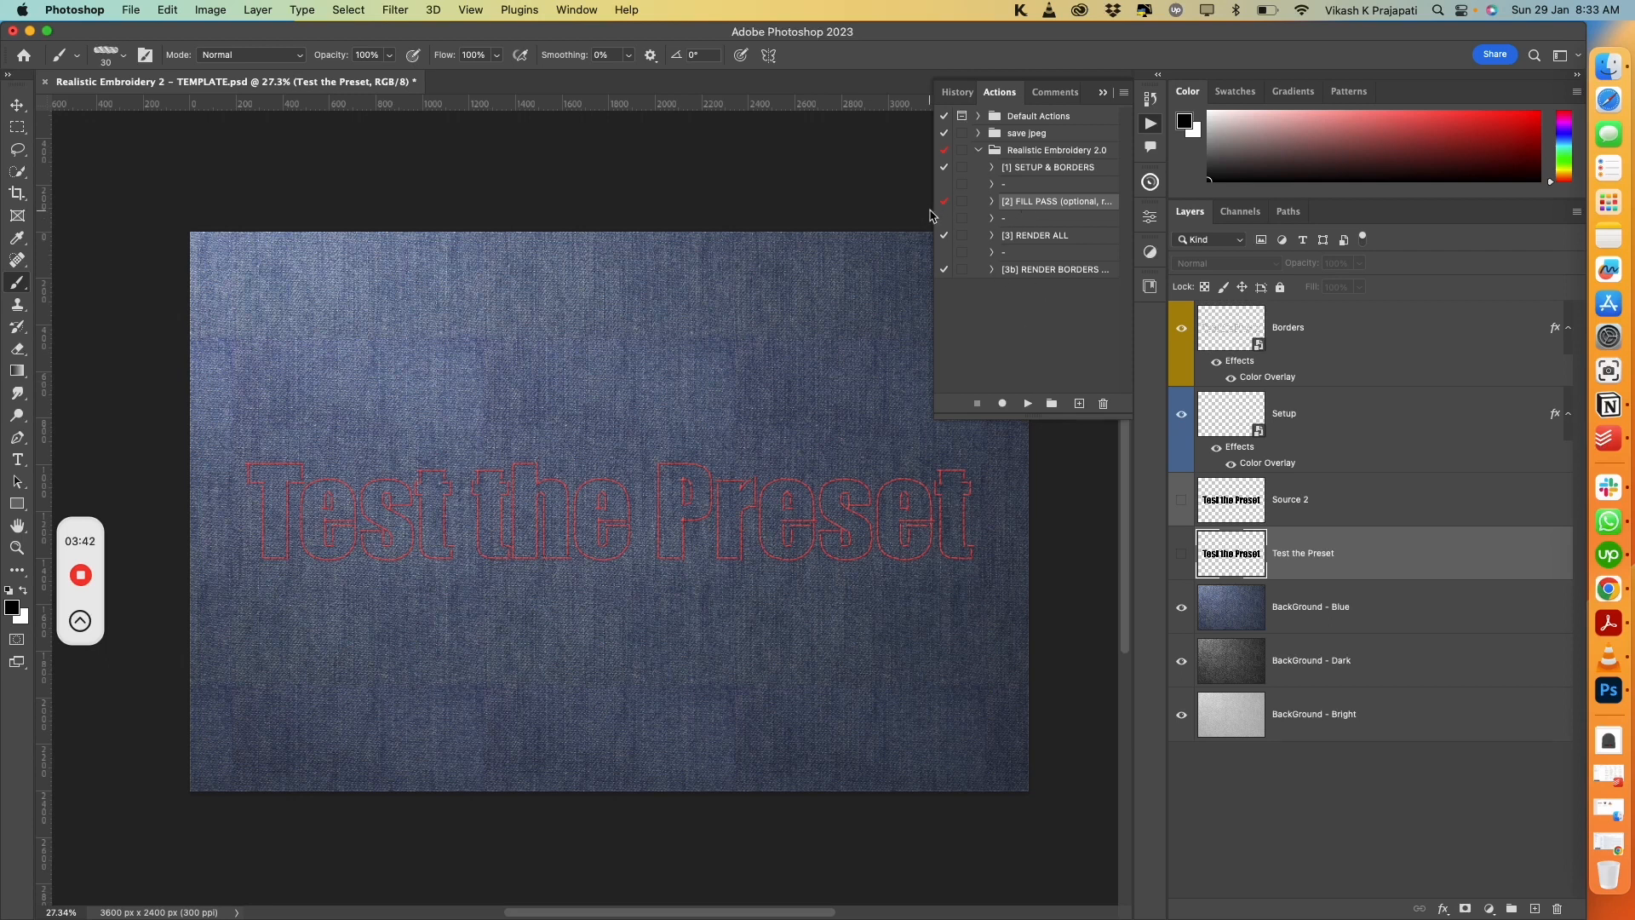
{"action": "left_click_drag", "start_coordinate": [934, 213], "coordinate": [855, 210]}
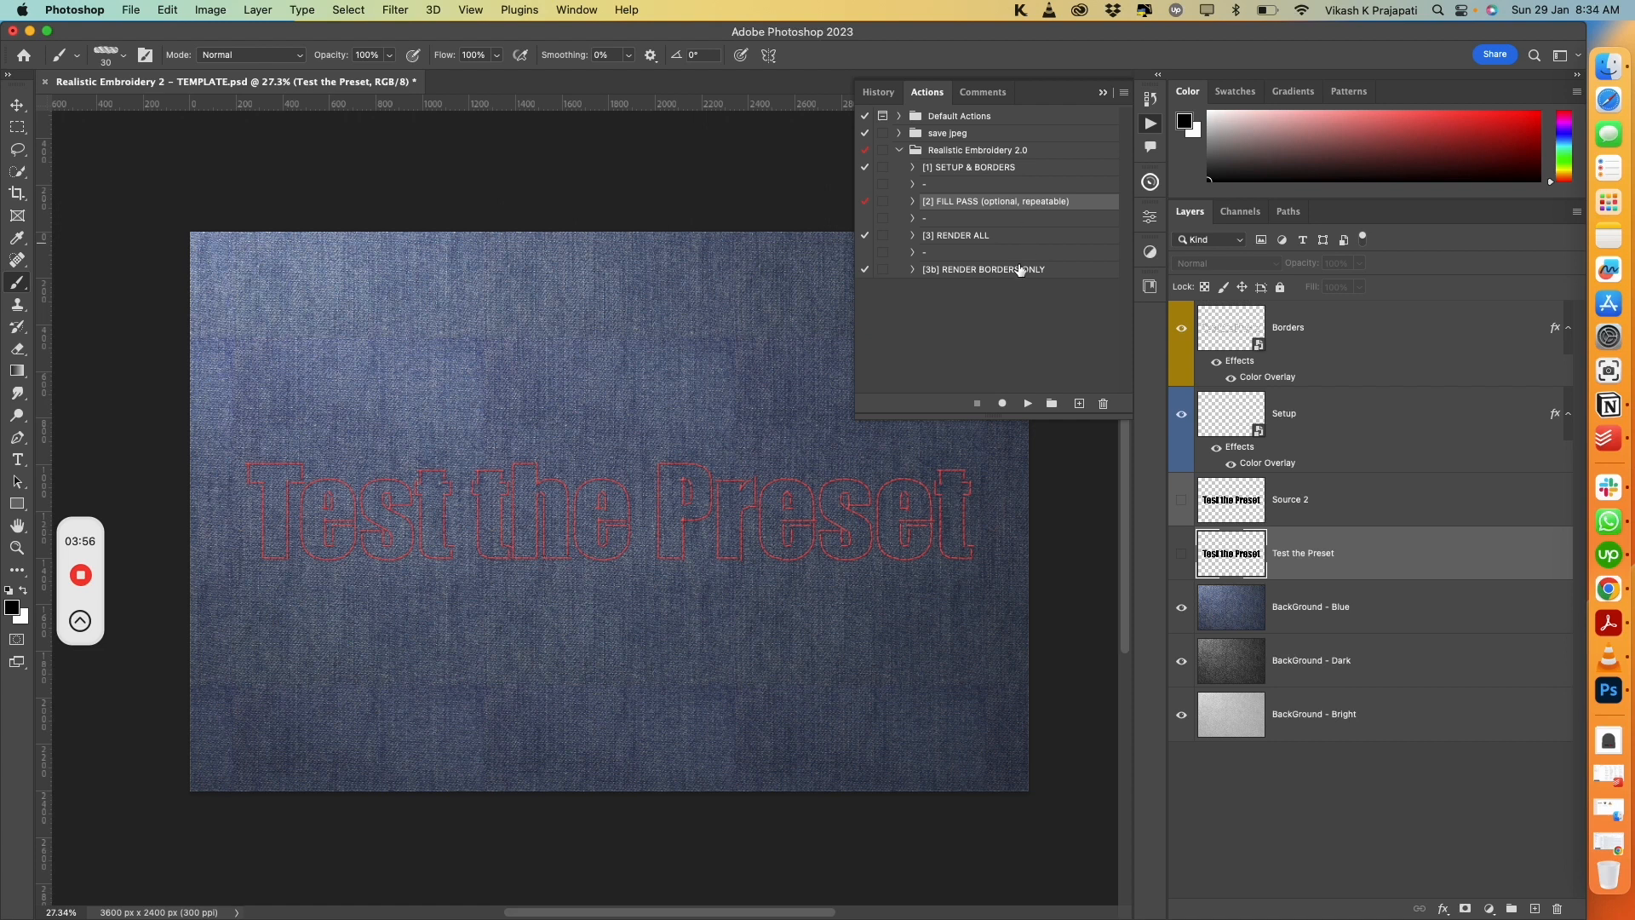
{"action": "left_click", "coordinate": [1028, 404]}
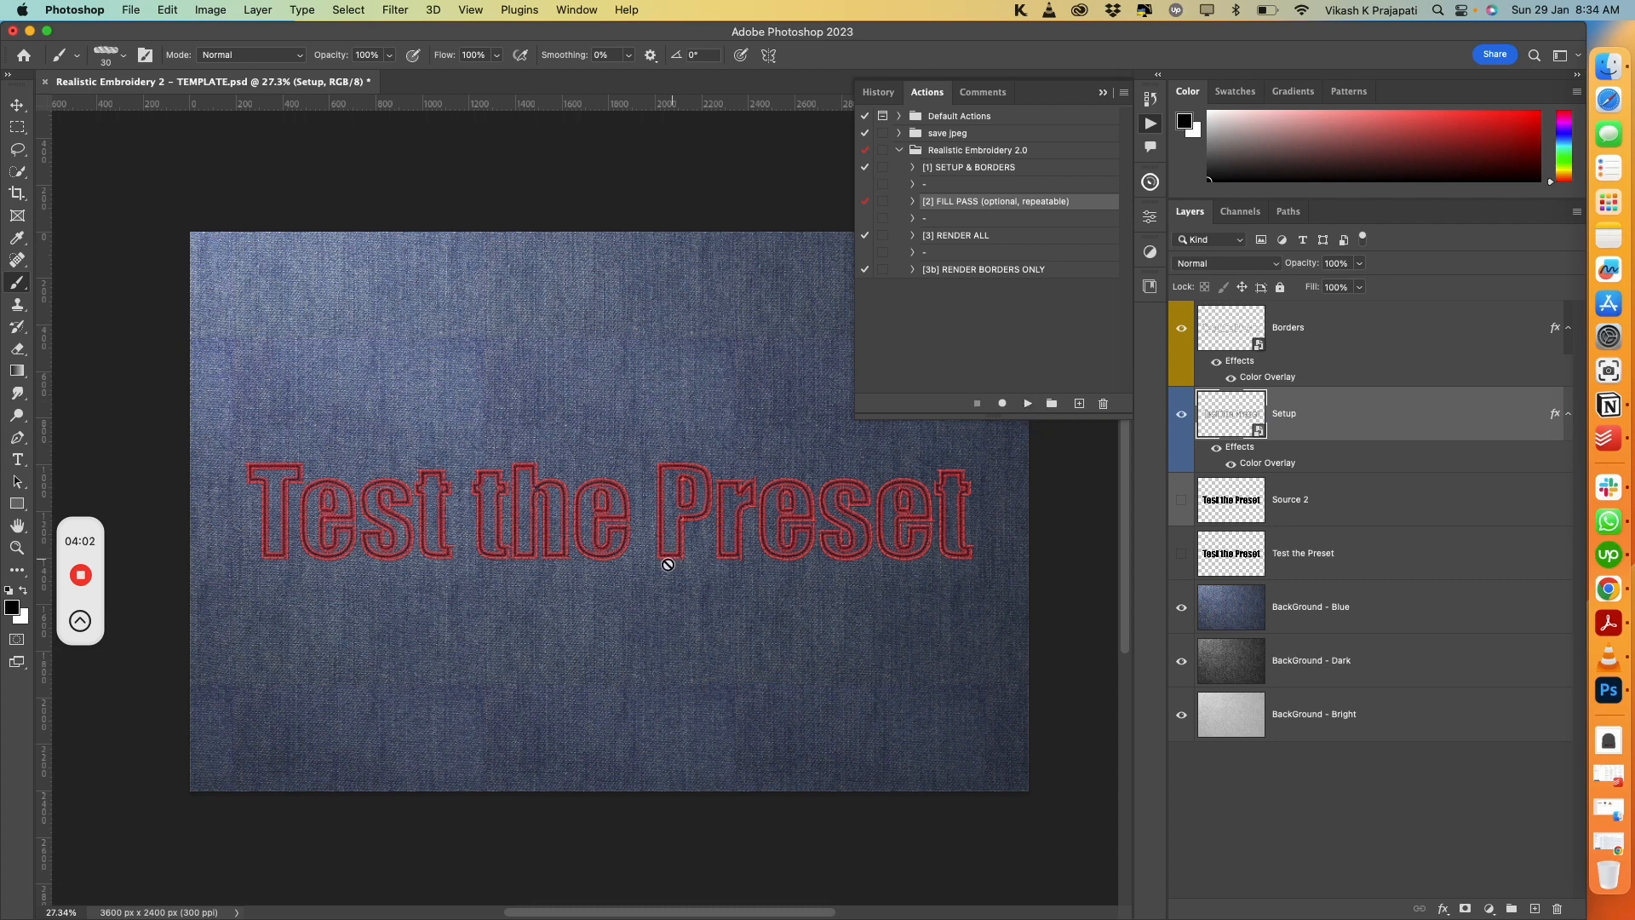
Play the [2] FILL PASS action two more times to fill the letters, continuing past the unavailable-command alerts
{"action": "scroll", "coordinate": [503, 508], "scroll_direction": "up", "scroll_amount": 10}
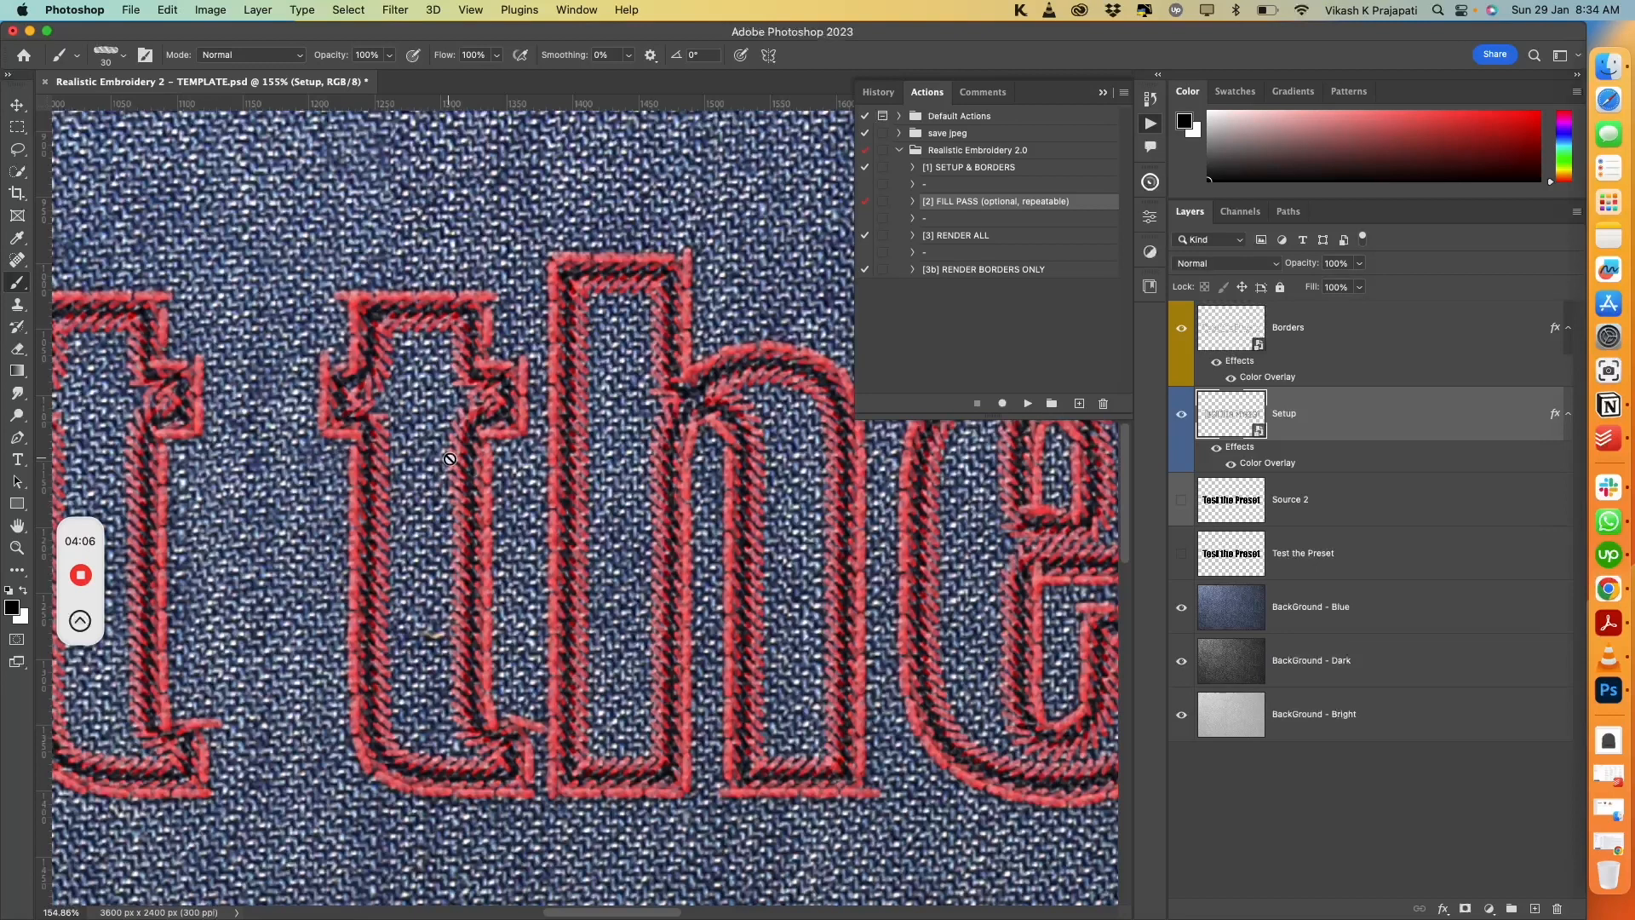
{"action": "scroll", "coordinate": [450, 459], "scroll_direction": "down", "scroll_amount": 8}
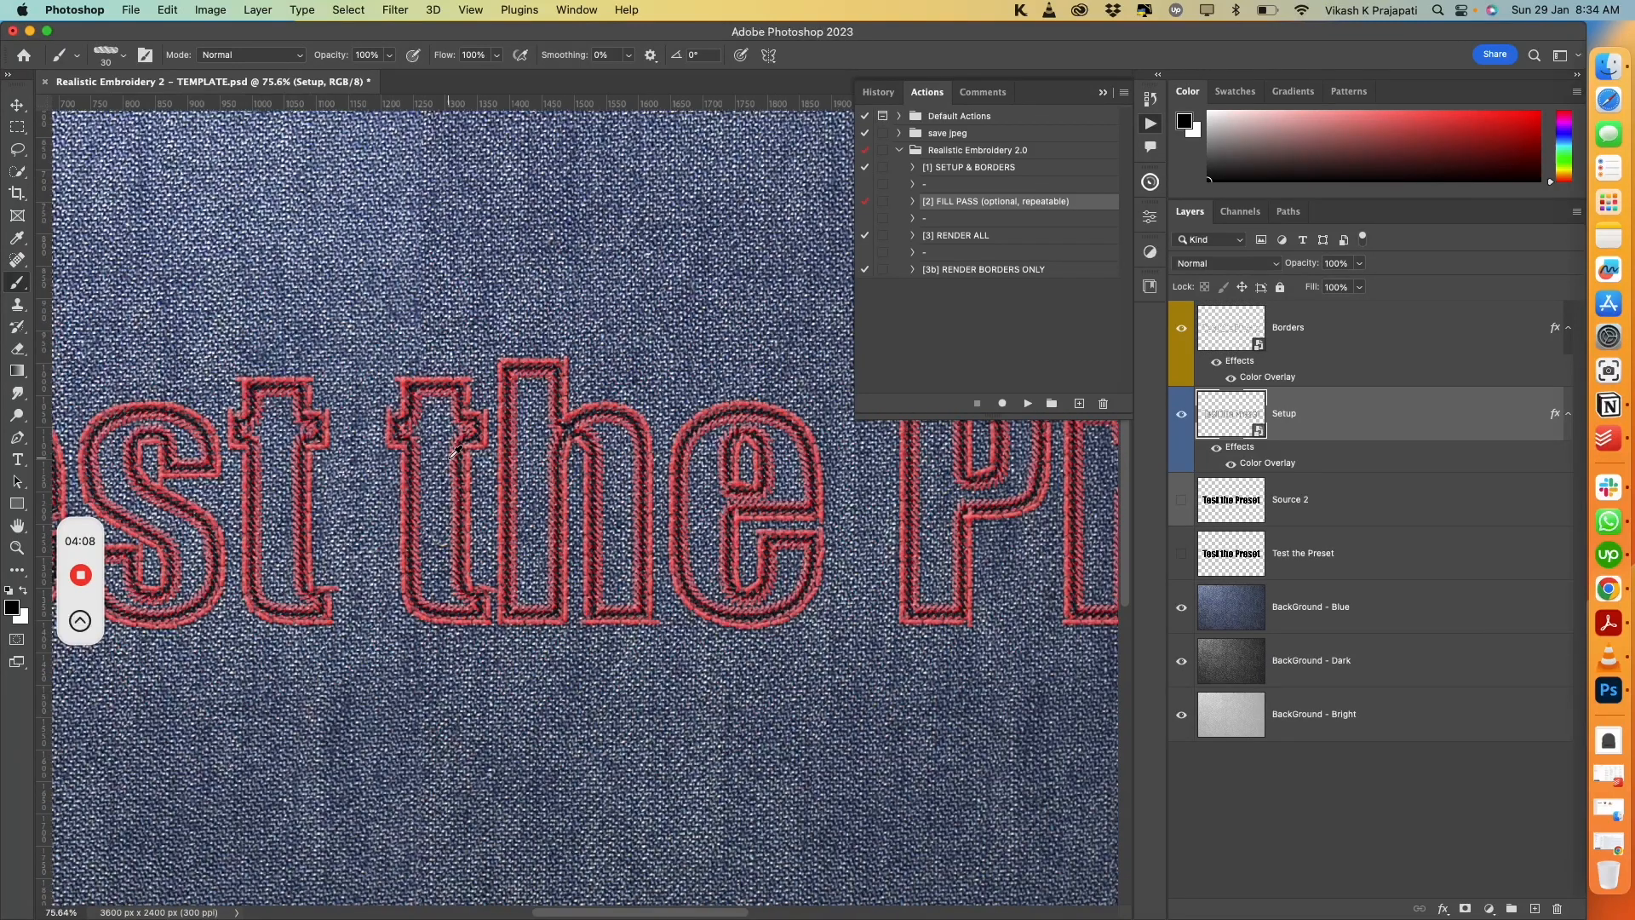
{"action": "scroll", "coordinate": [442, 475], "scroll_direction": "left", "scroll_amount": 5}
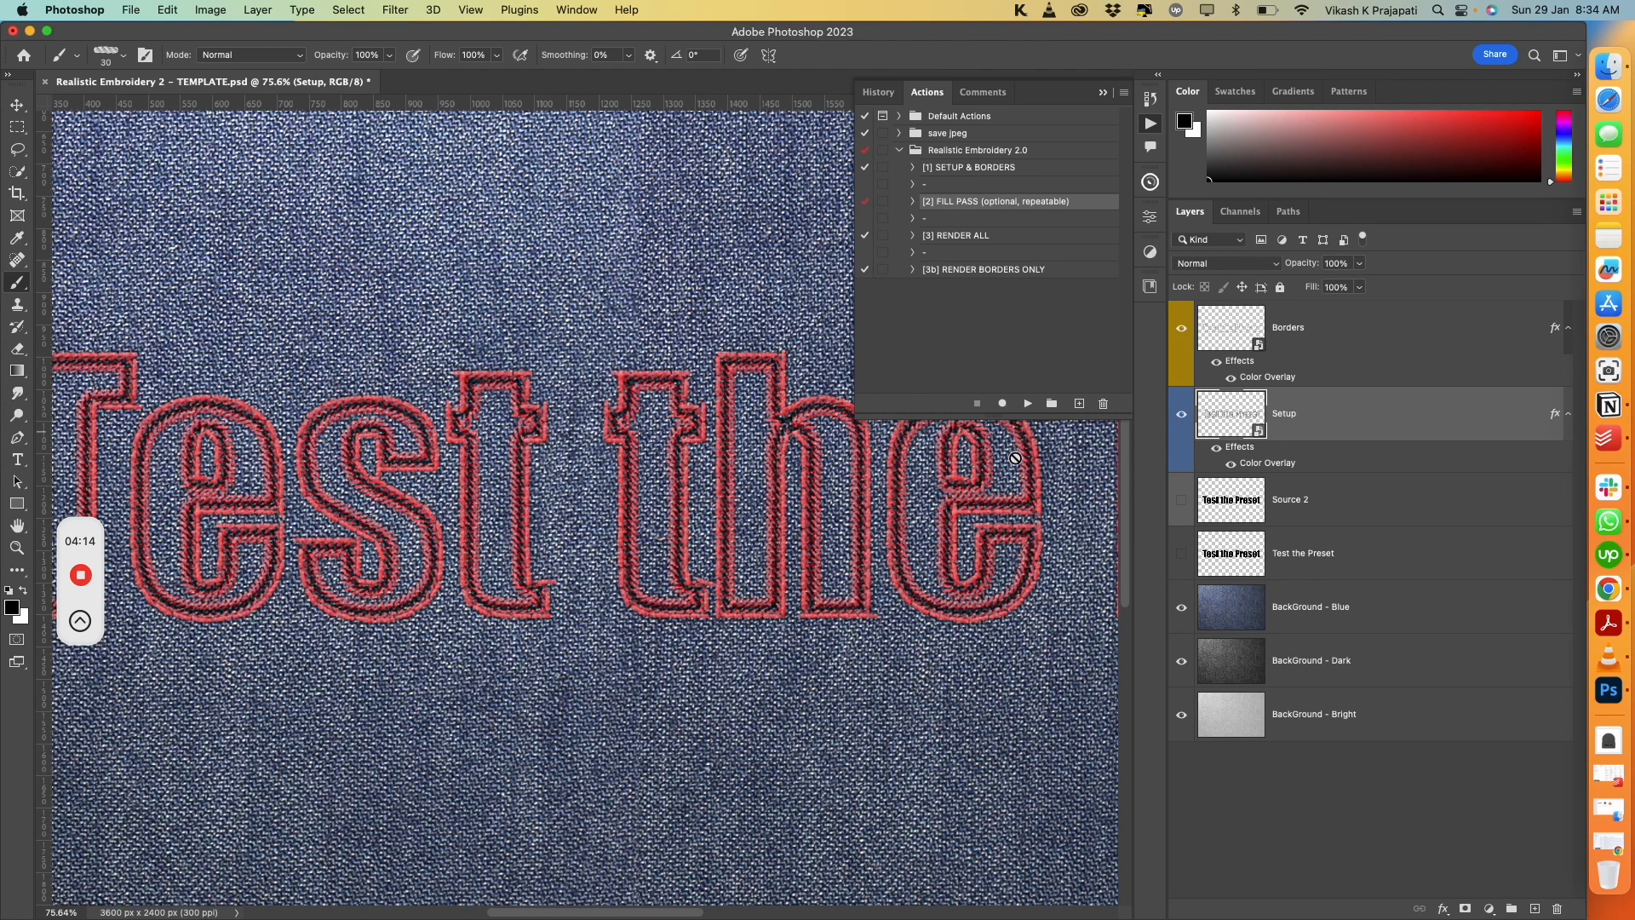
{"action": "left_click", "coordinate": [1028, 408]}
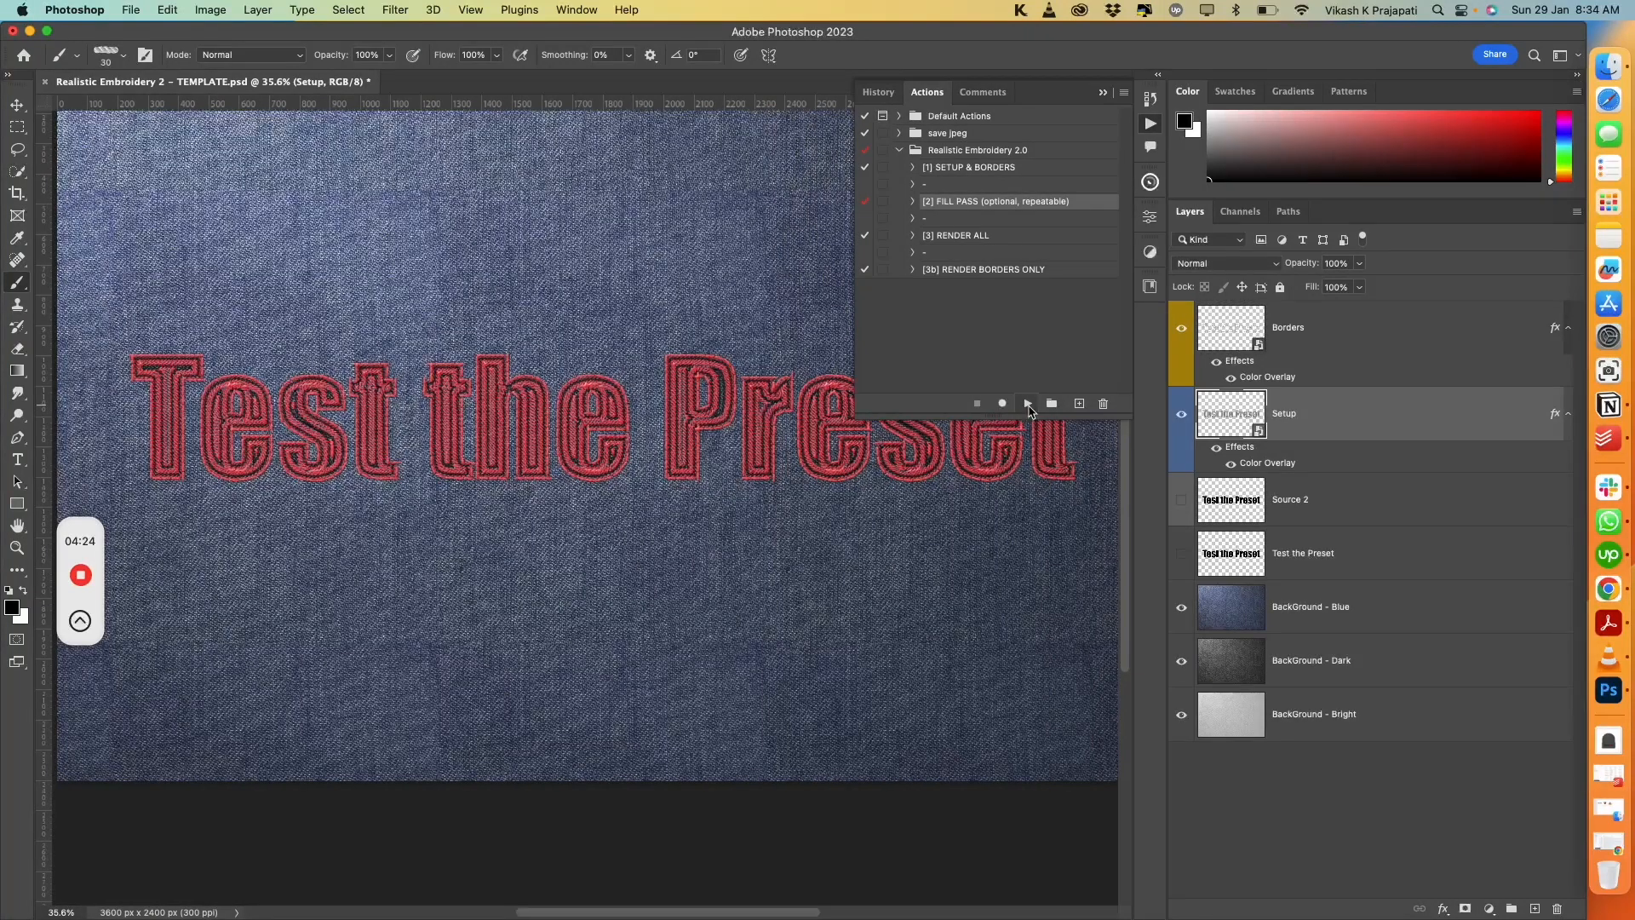
{"action": "left_click", "coordinate": [1029, 406]}
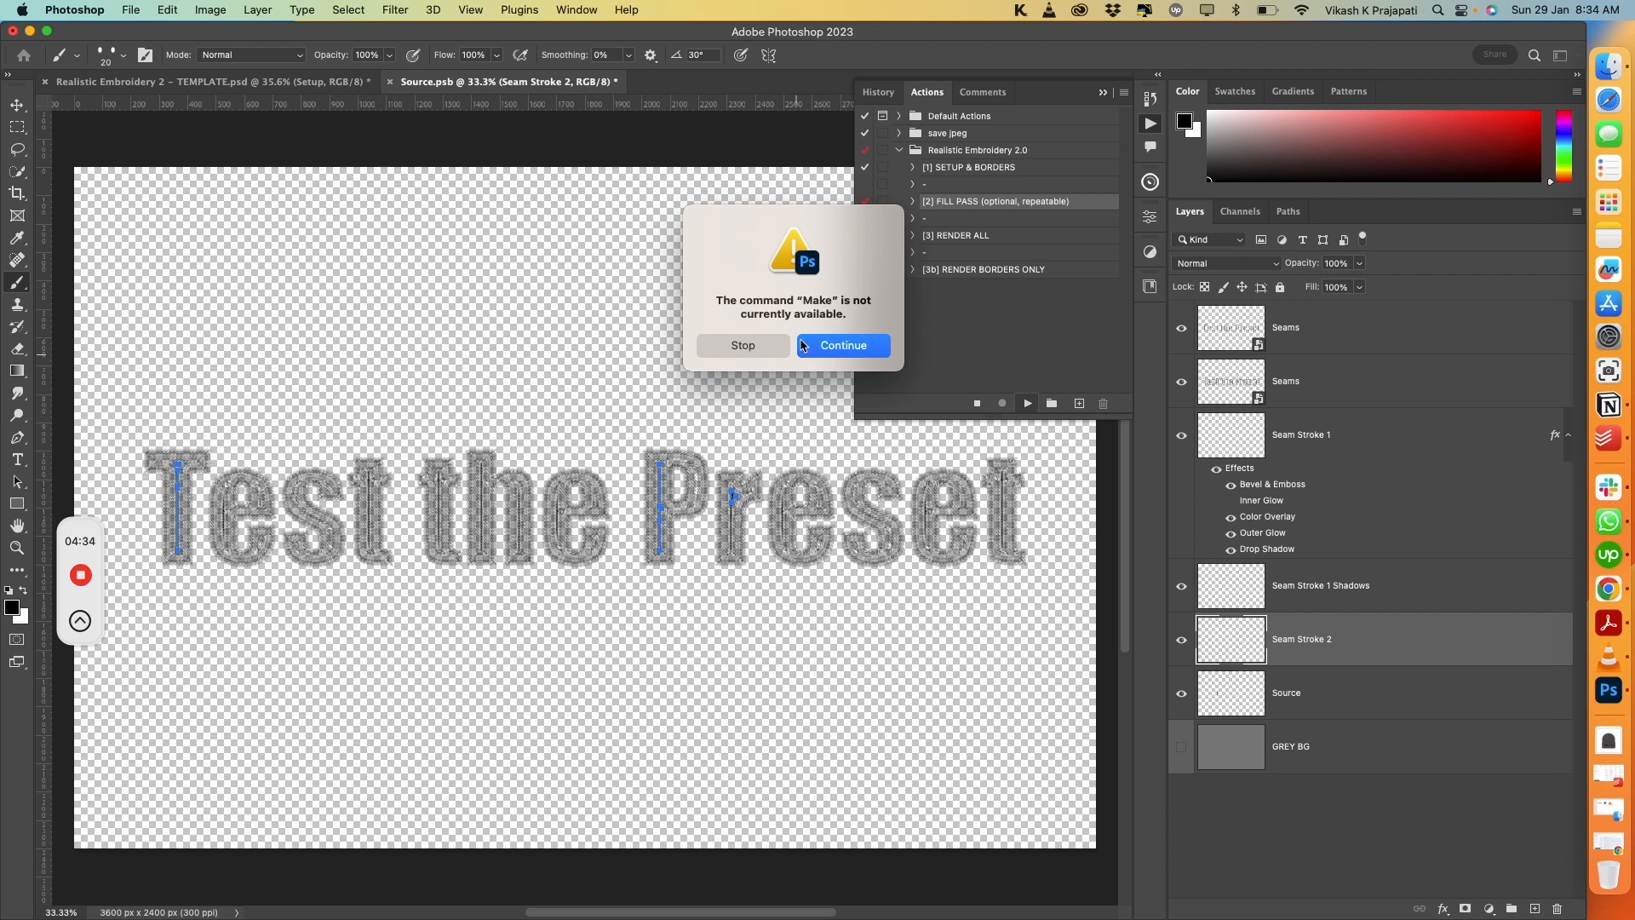
{"action": "left_click", "coordinate": [839, 351]}
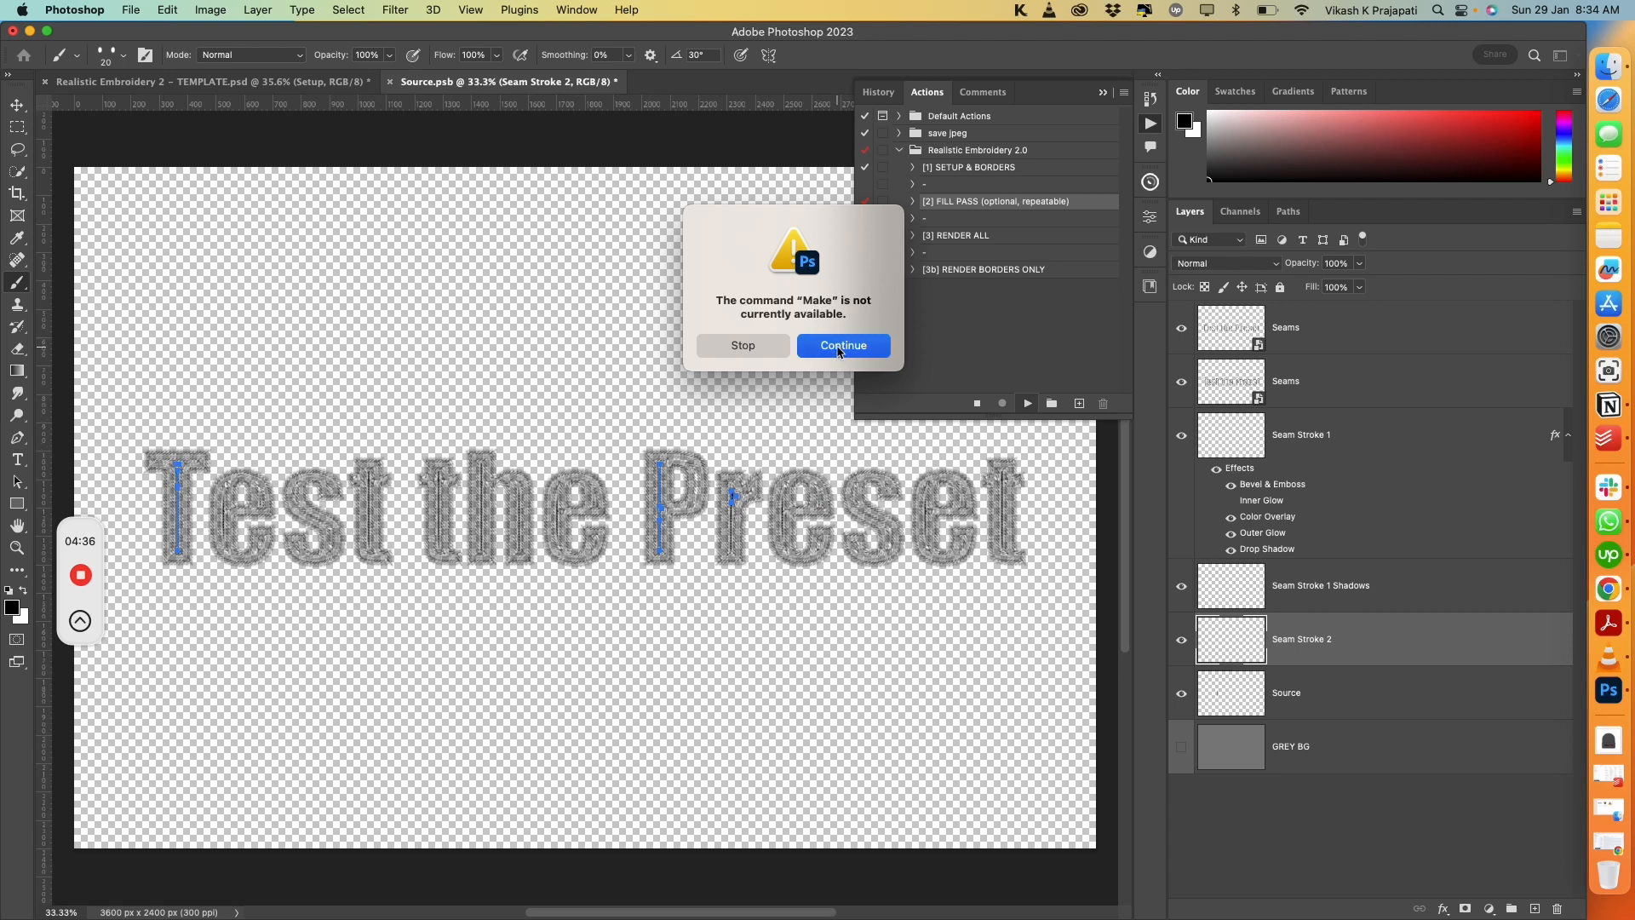
{"action": "left_click", "coordinate": [839, 352]}
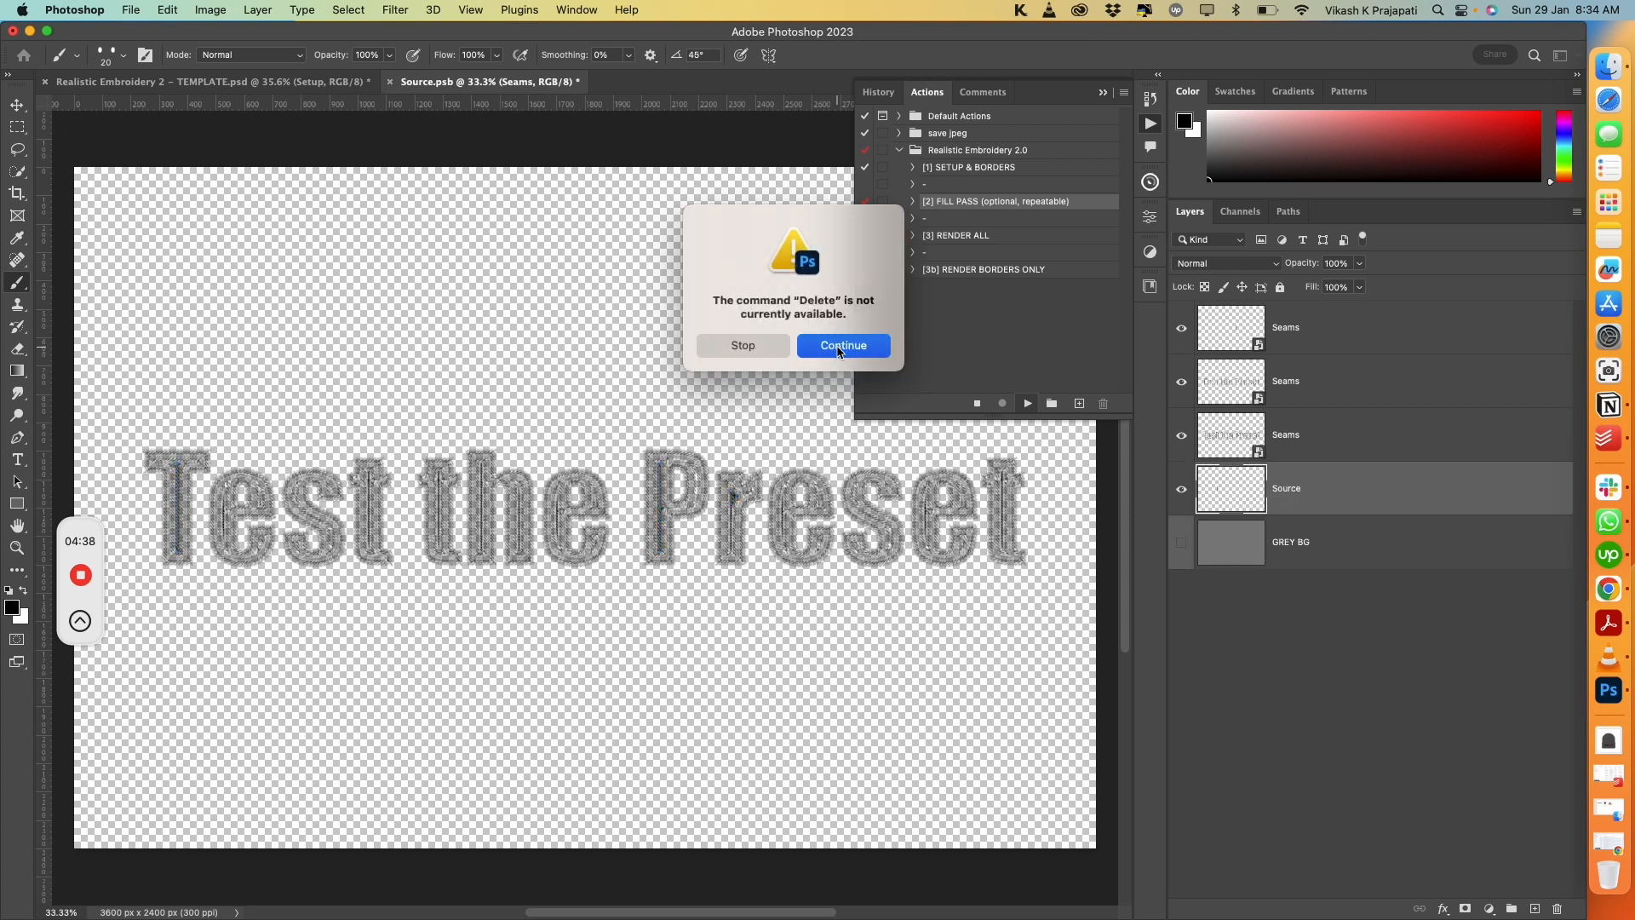
{"action": "left_click", "coordinate": [839, 352]}
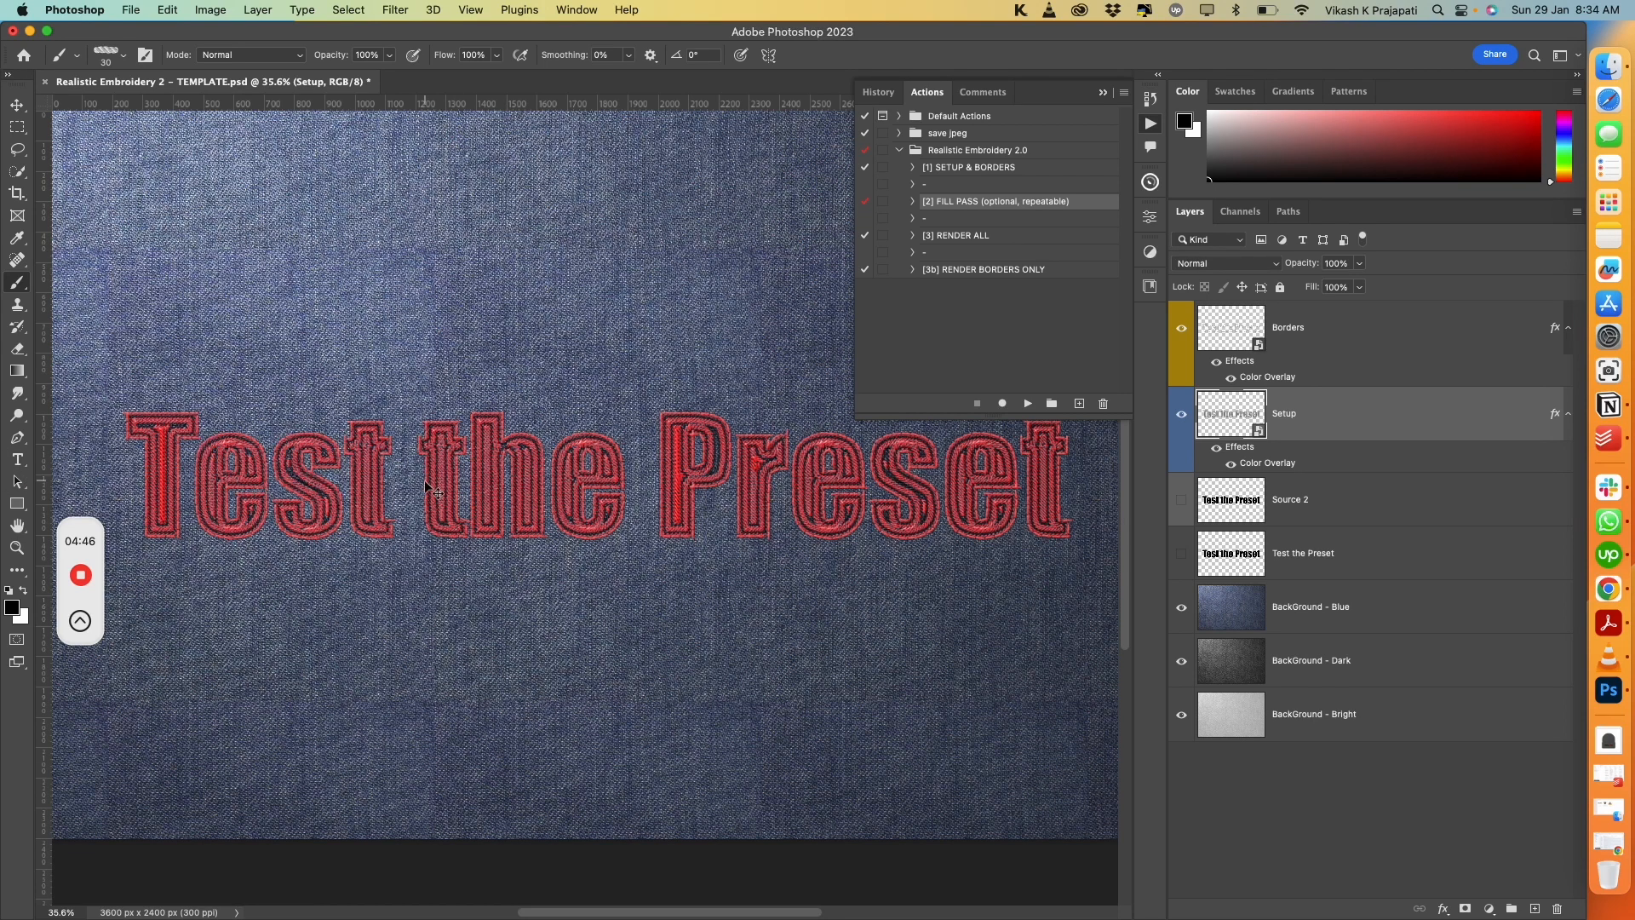
Examine the red fill stitches inside the letters of "Test the" up close
{"action": "left_click_drag", "start_coordinate": [316, 479], "coordinate": [354, 432]}
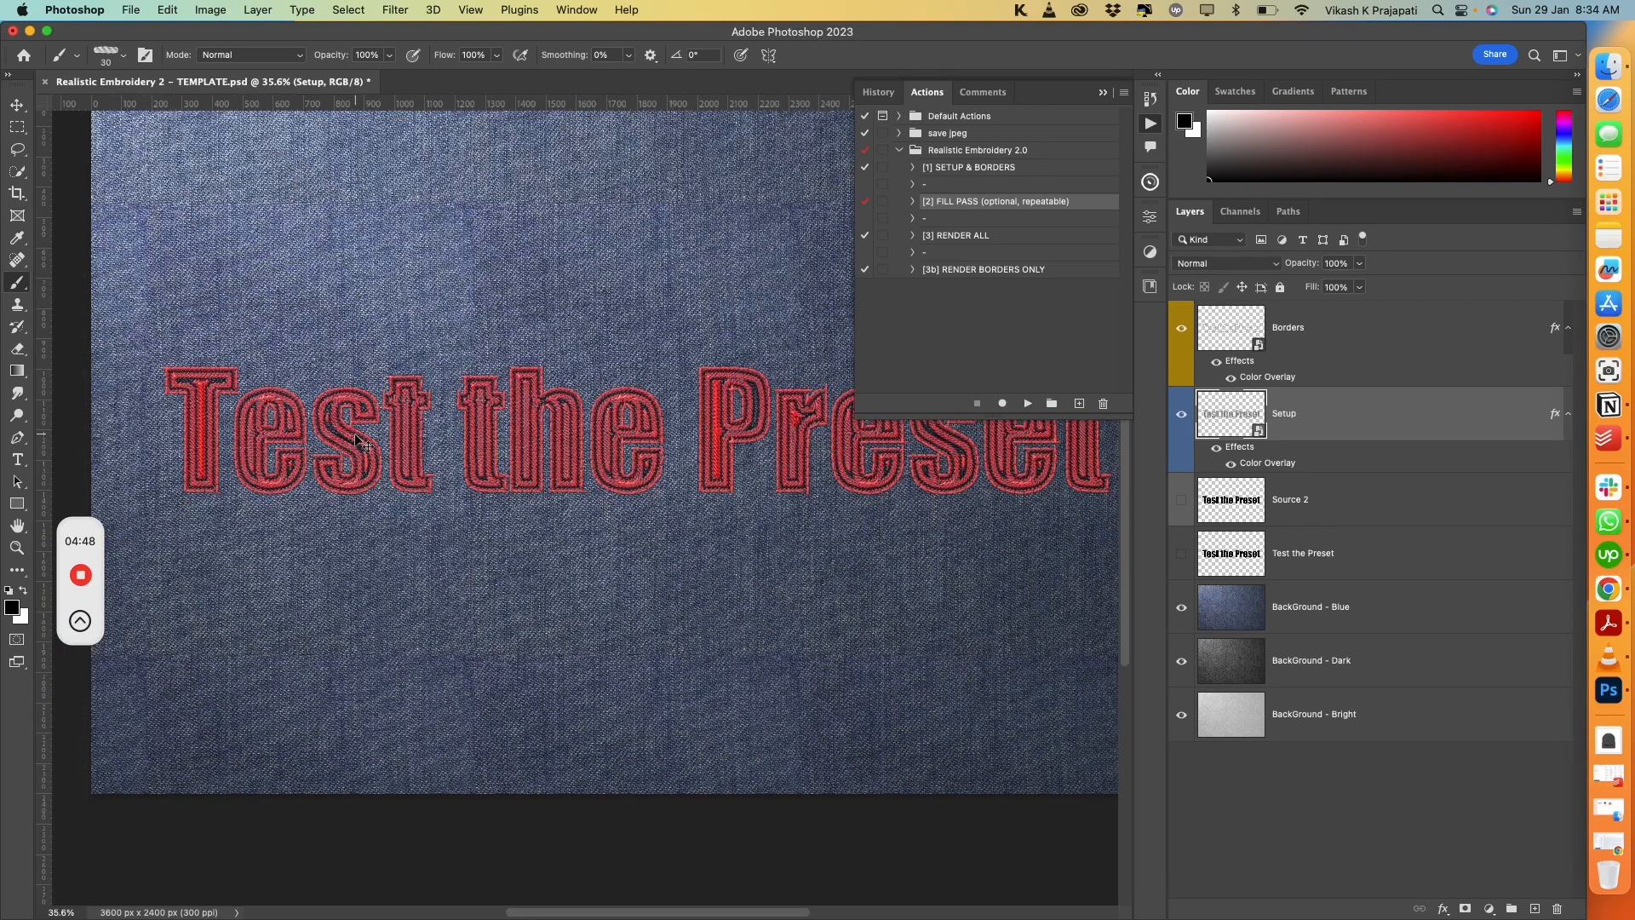
{"action": "scroll", "coordinate": [356, 464], "scroll_direction": "down", "scroll_amount": 4}
{"action": "scroll", "coordinate": [363, 458], "scroll_direction": "up", "scroll_amount": 10}
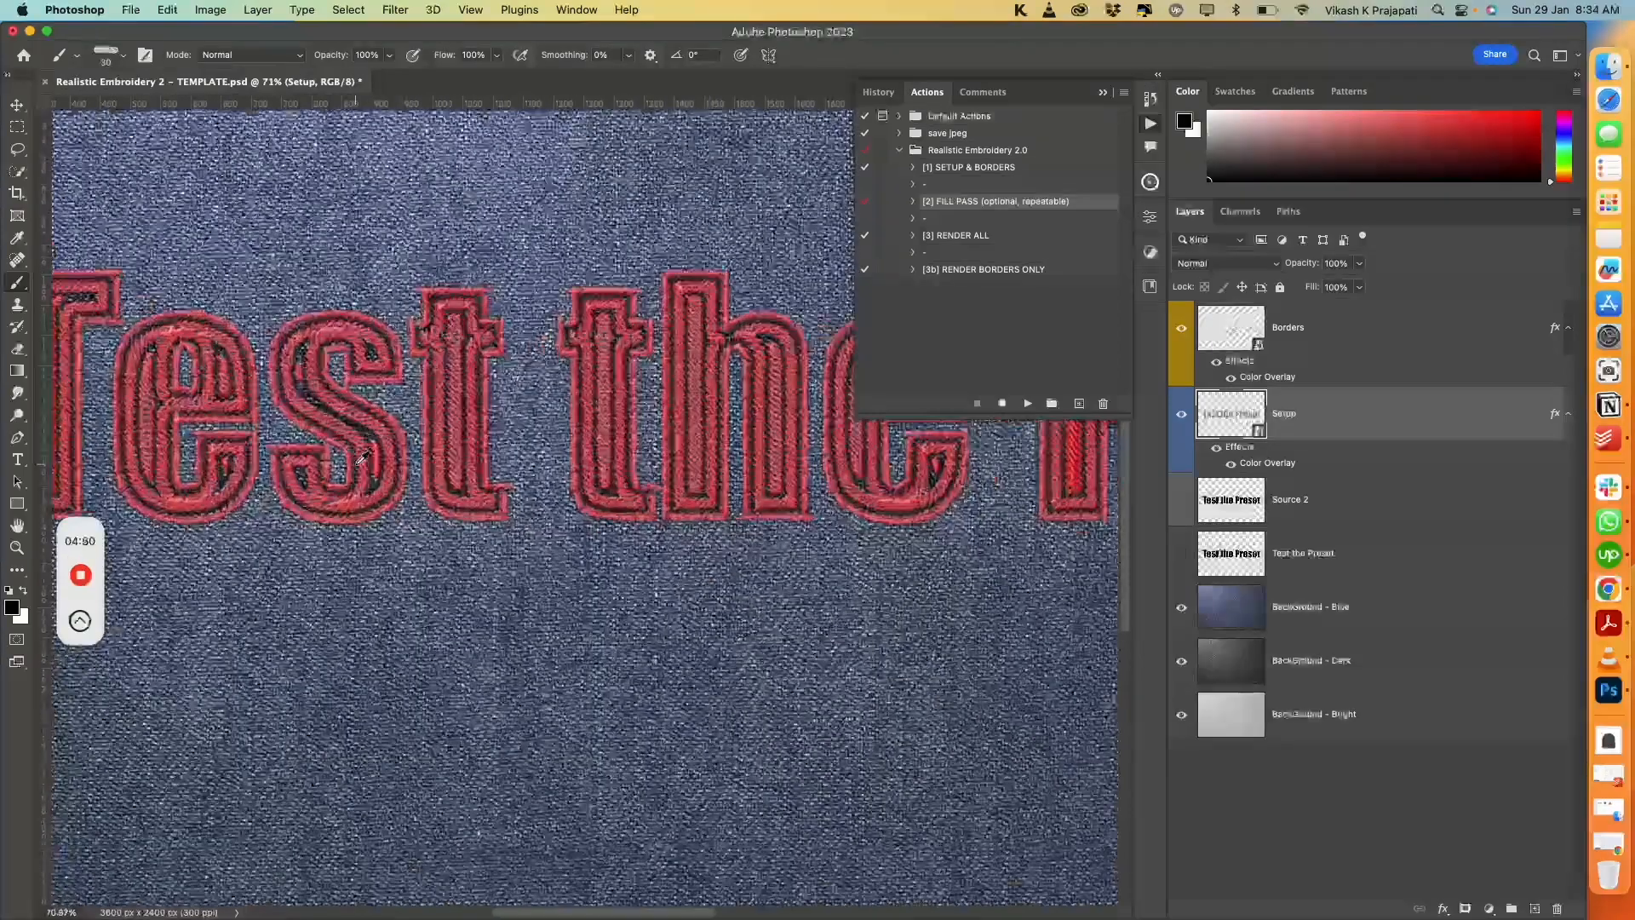
{"action": "scroll", "coordinate": [381, 452], "scroll_direction": "left", "scroll_amount": 10}
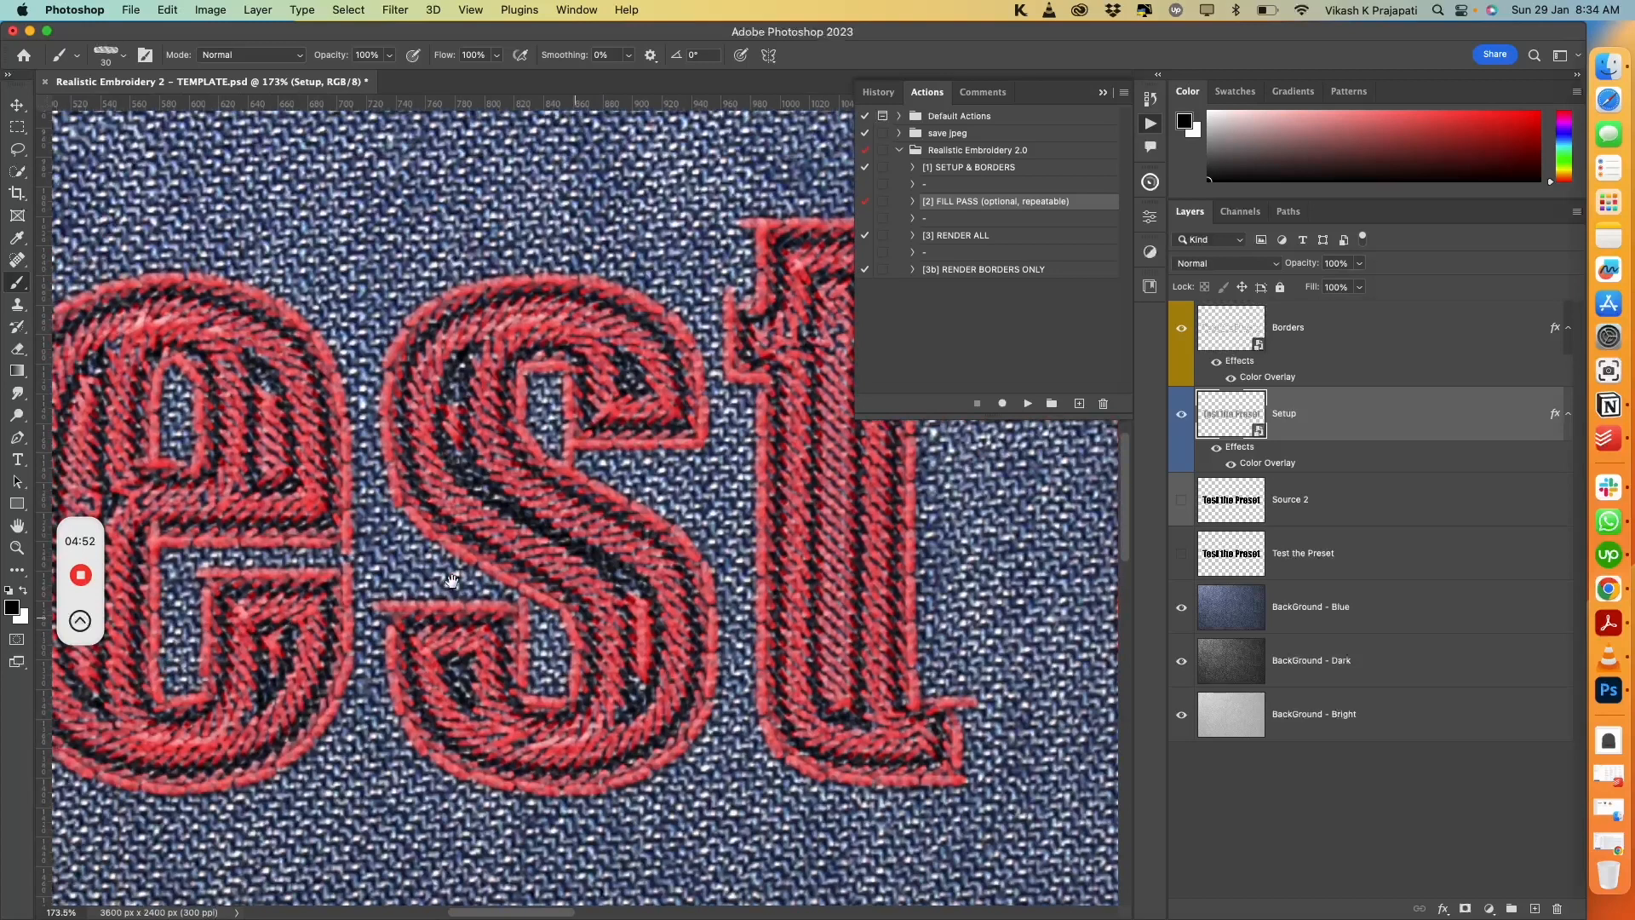
{"action": "scroll", "coordinate": [427, 518], "scroll_direction": "left", "scroll_amount": 5}
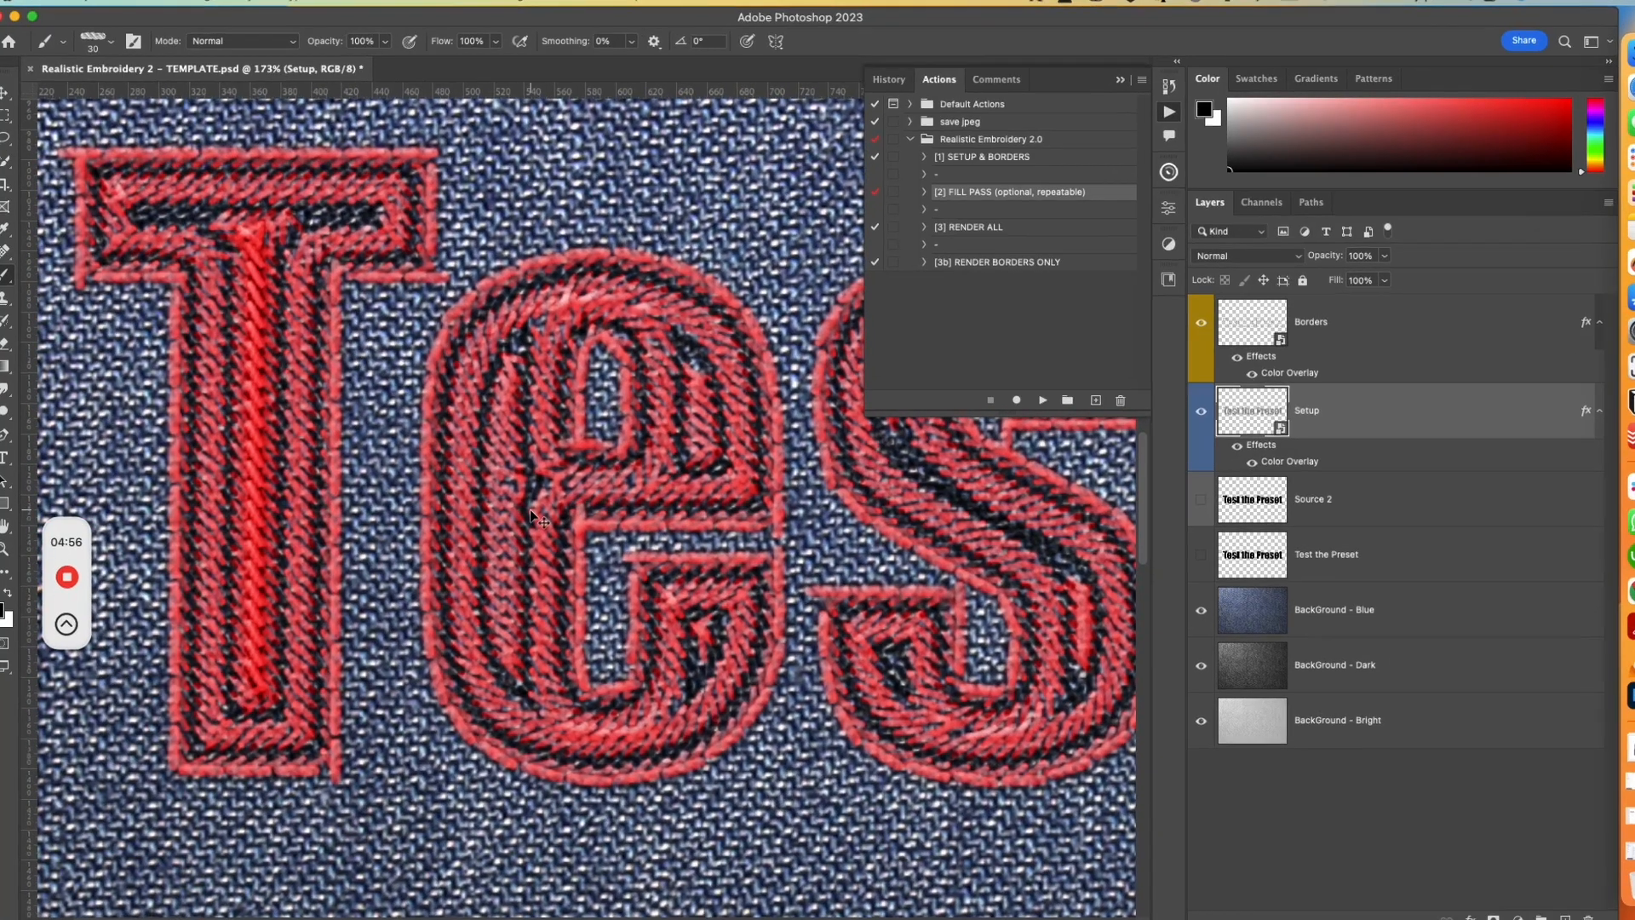
{"action": "scroll", "coordinate": [533, 509], "scroll_direction": "up", "scroll_amount": 2}
{"action": "scroll", "coordinate": [537, 504], "scroll_direction": "down", "scroll_amount": 5}
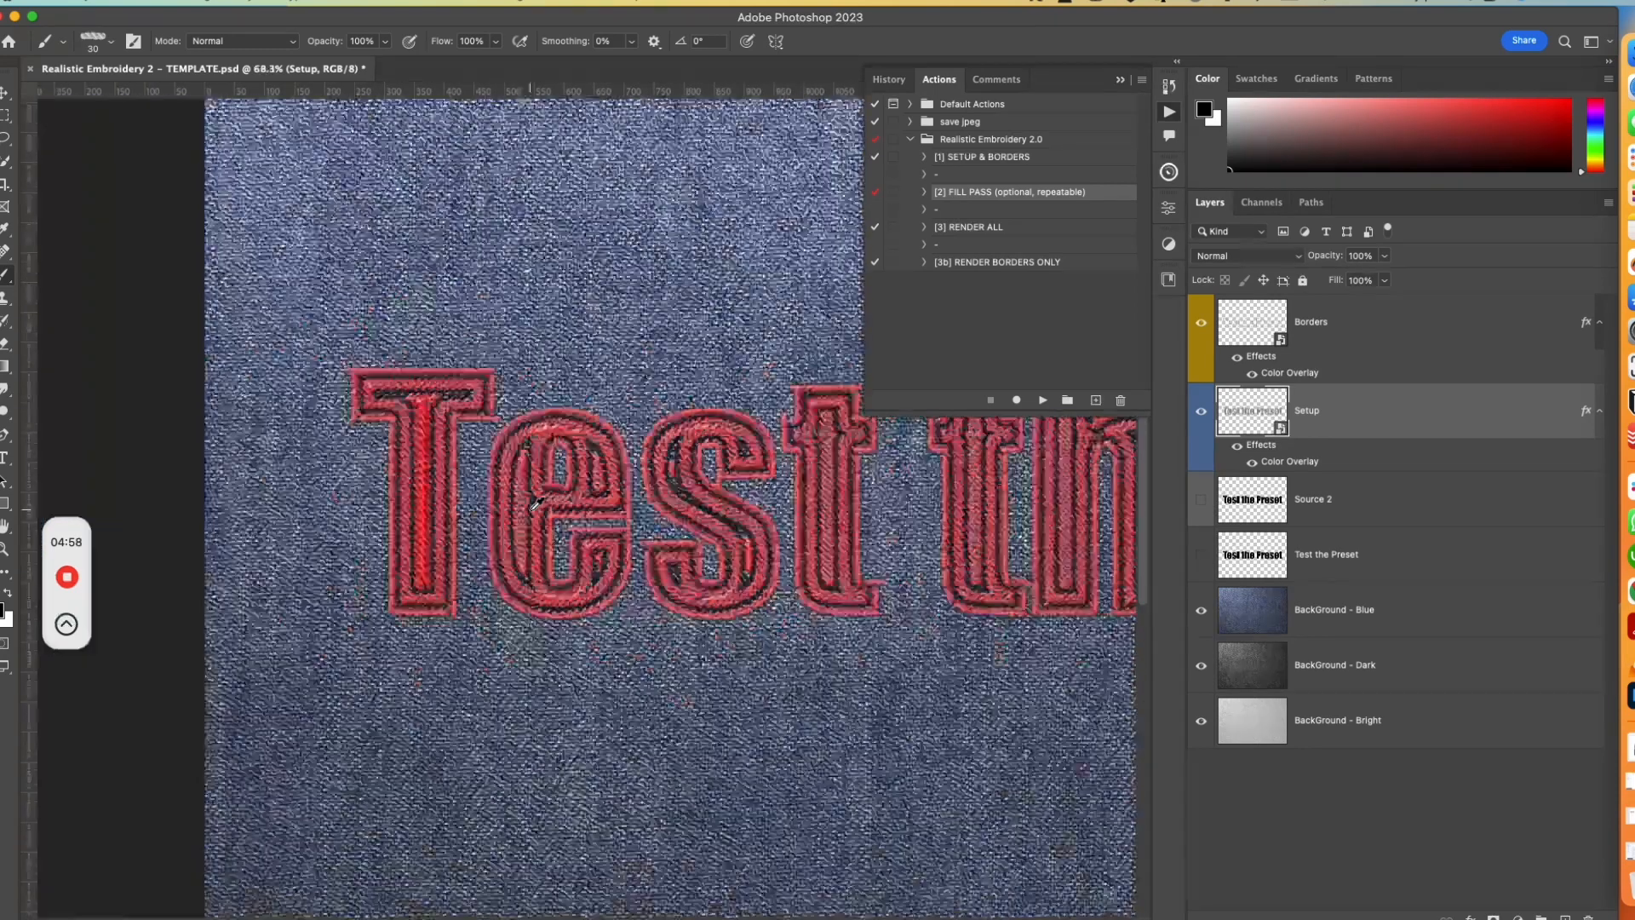
{"action": "left_click_drag", "start_coordinate": [638, 522], "coordinate": [354, 497]}
{"action": "left_click_drag", "start_coordinate": [790, 511], "coordinate": [650, 514]}
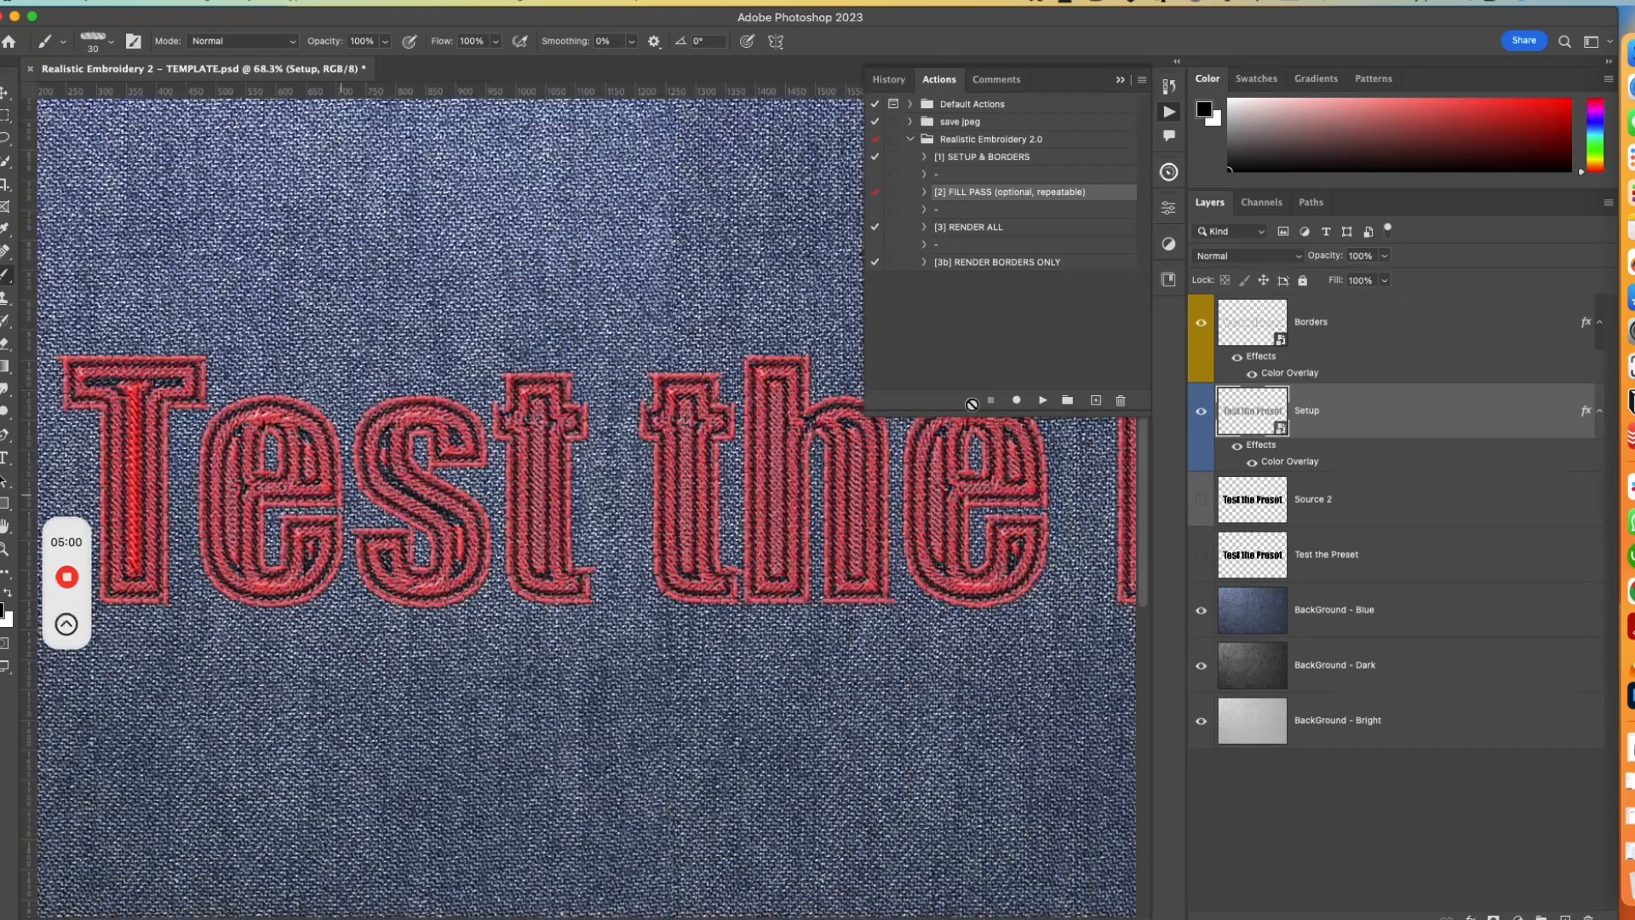
Check the remaining letters of the stitched text and play the [3] RENDER ALL action
{"action": "left_click", "coordinate": [813, 424]}
{"action": "left_click_drag", "start_coordinate": [601, 412], "coordinate": [365, 383]}
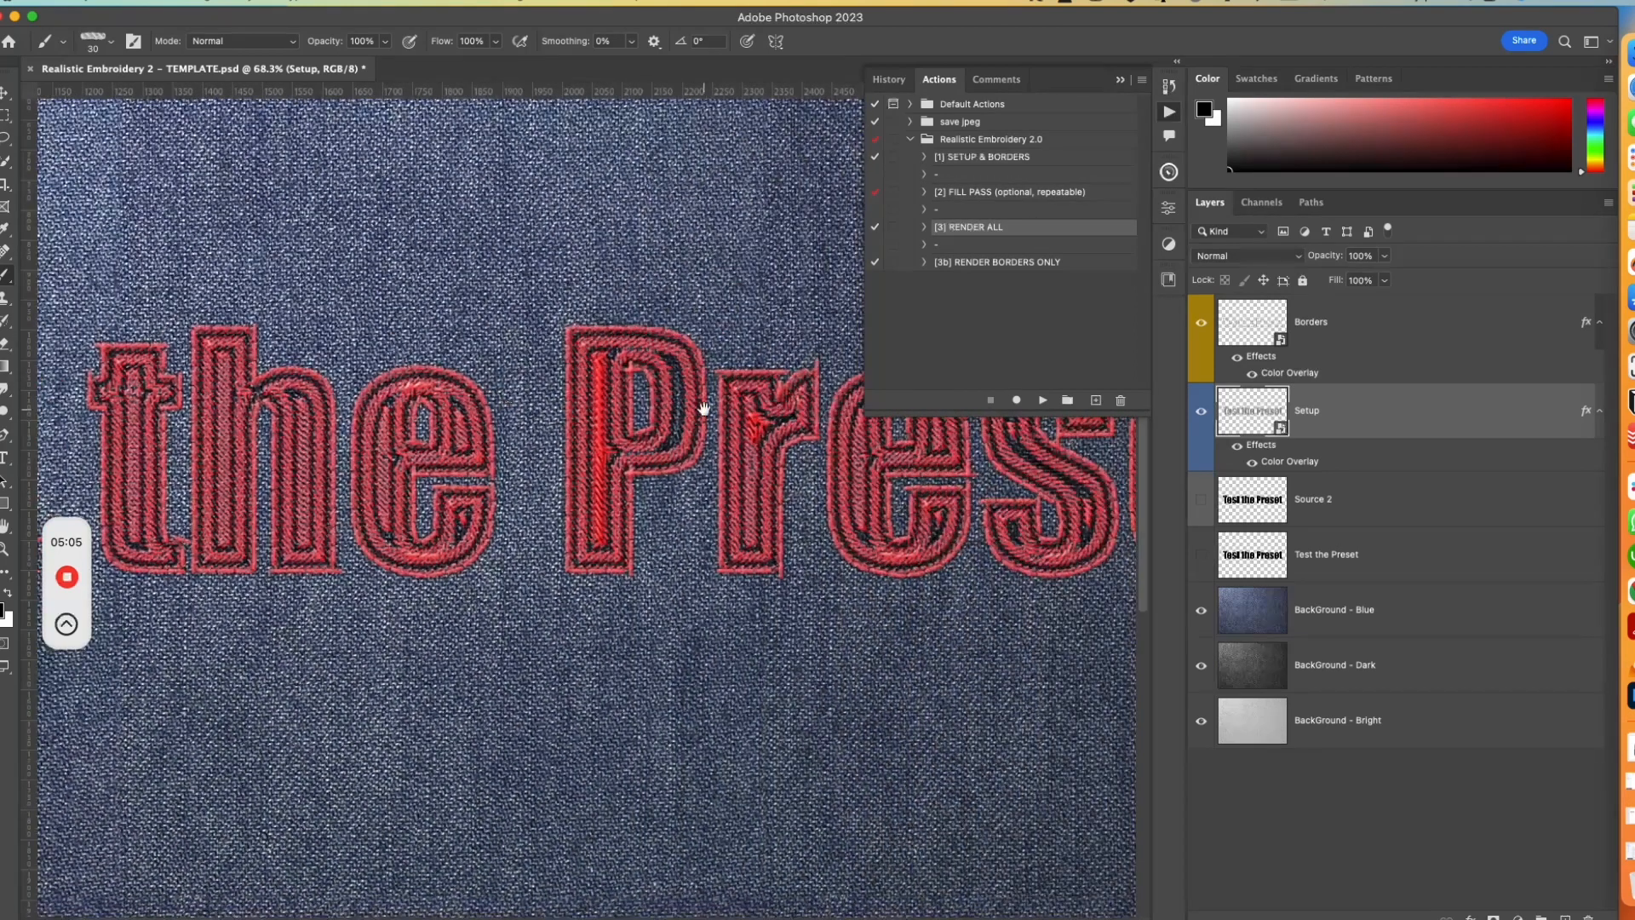
{"action": "left_click_drag", "start_coordinate": [694, 414], "coordinate": [458, 397]}
{"action": "left_click_drag", "start_coordinate": [637, 416], "coordinate": [509, 418]}
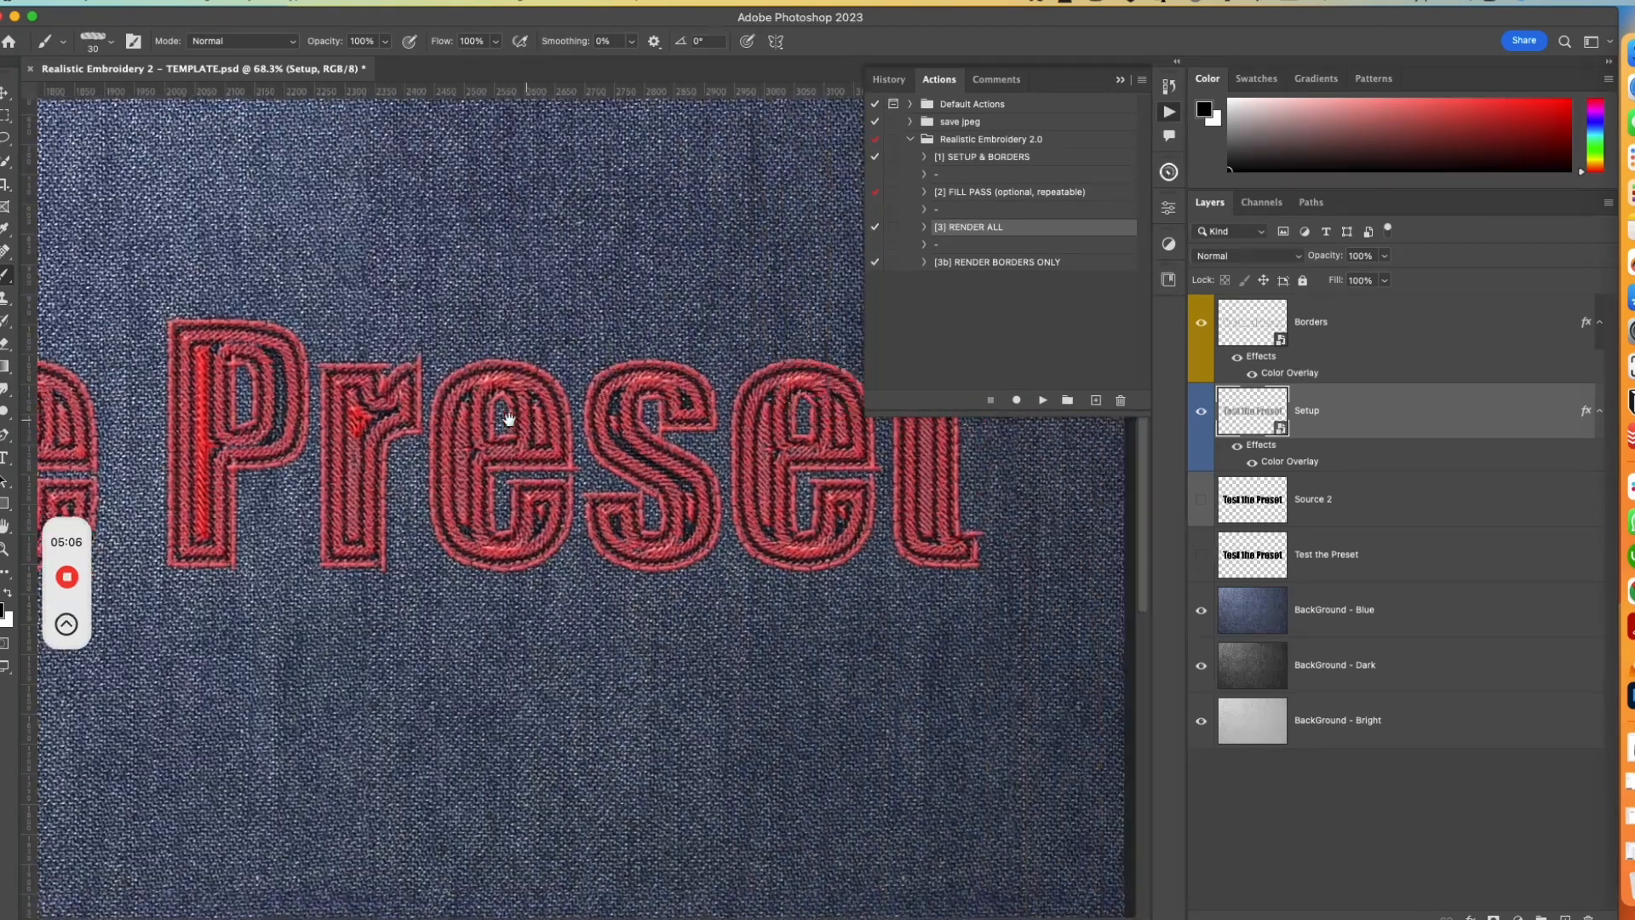
{"action": "scroll", "coordinate": [576, 416], "scroll_direction": "up", "scroll_amount": 2}
{"action": "scroll", "coordinate": [583, 410], "scroll_direction": "up", "scroll_amount": 1}
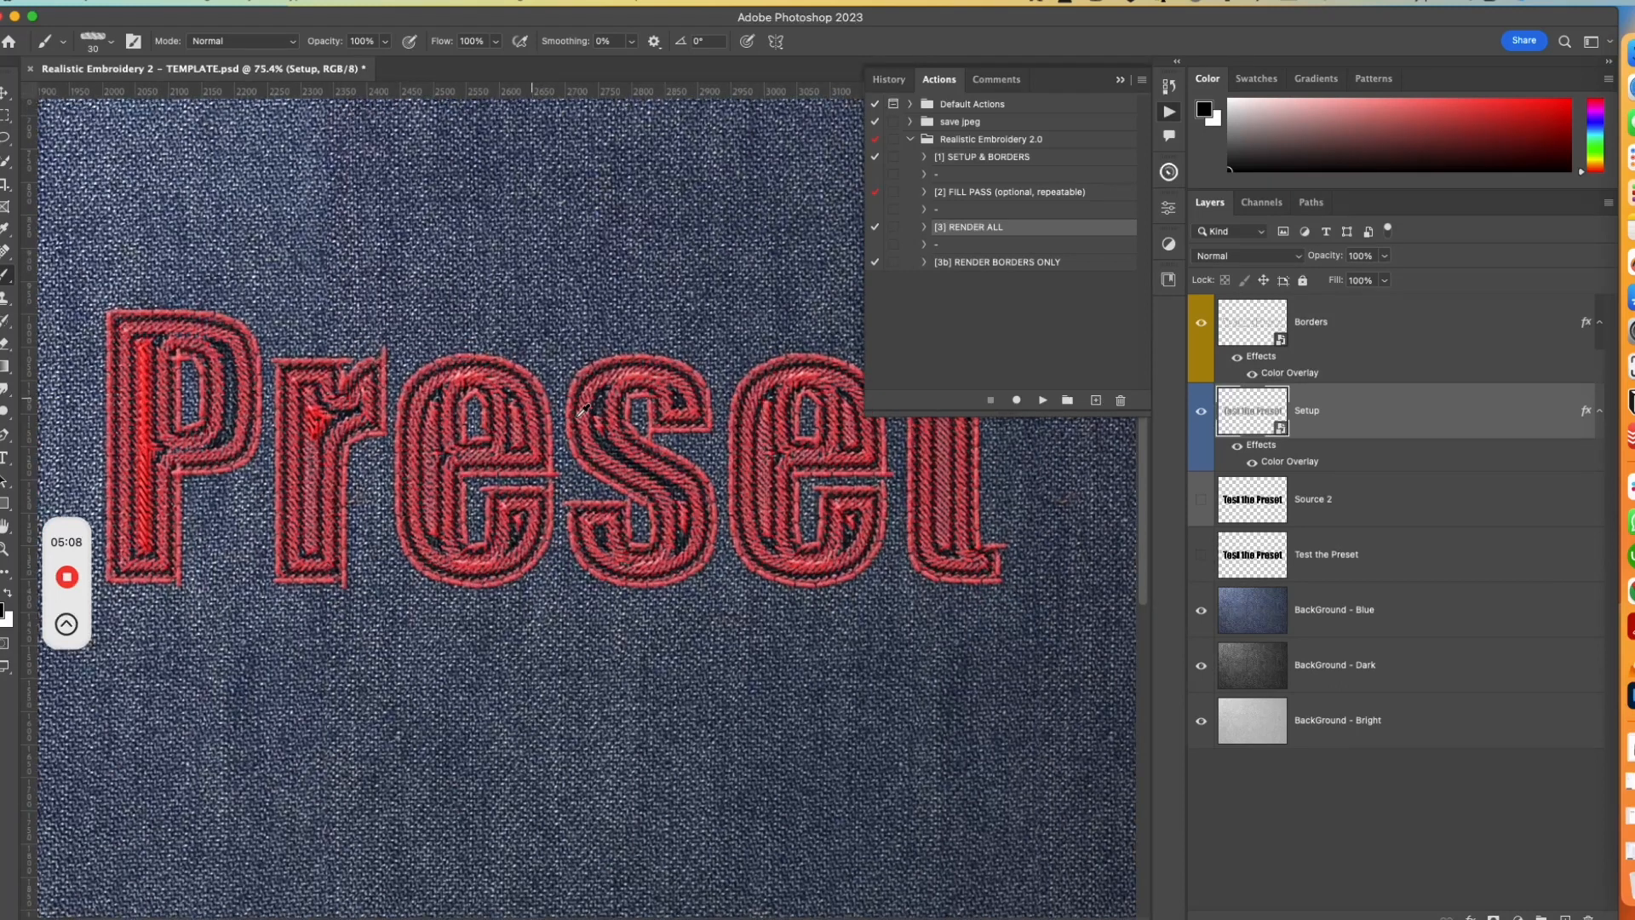
{"action": "scroll", "coordinate": [583, 411], "scroll_direction": "up", "scroll_amount": 5}
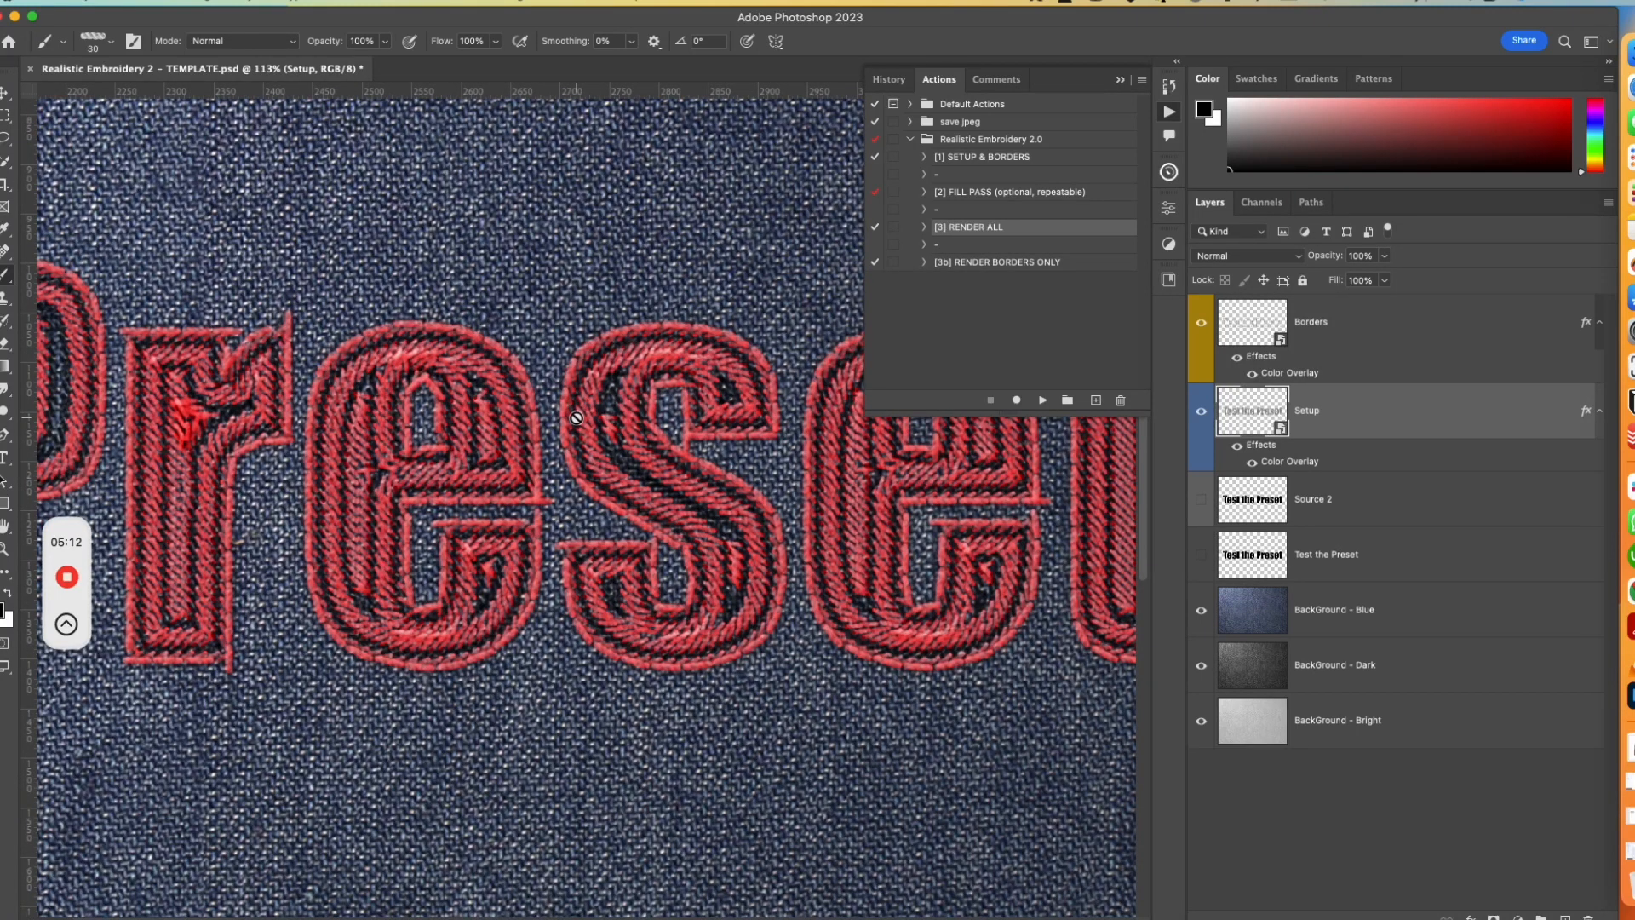
{"action": "scroll", "coordinate": [576, 419], "scroll_direction": "down", "scroll_amount": 20}
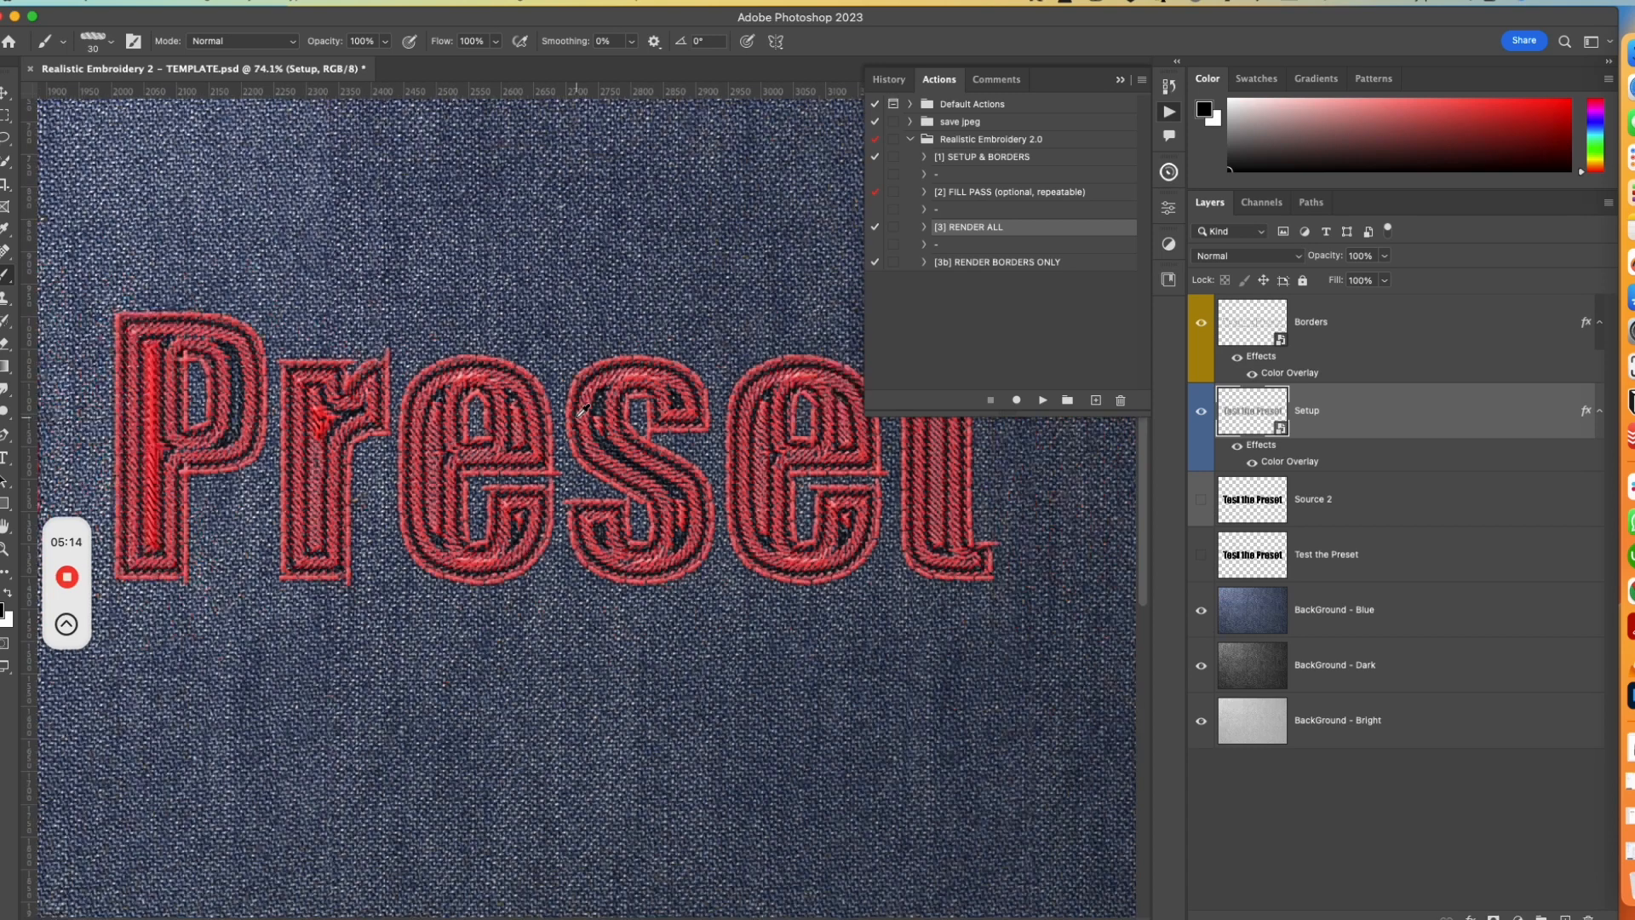
{"action": "scroll", "coordinate": [583, 410], "scroll_direction": "up", "scroll_amount": 2}
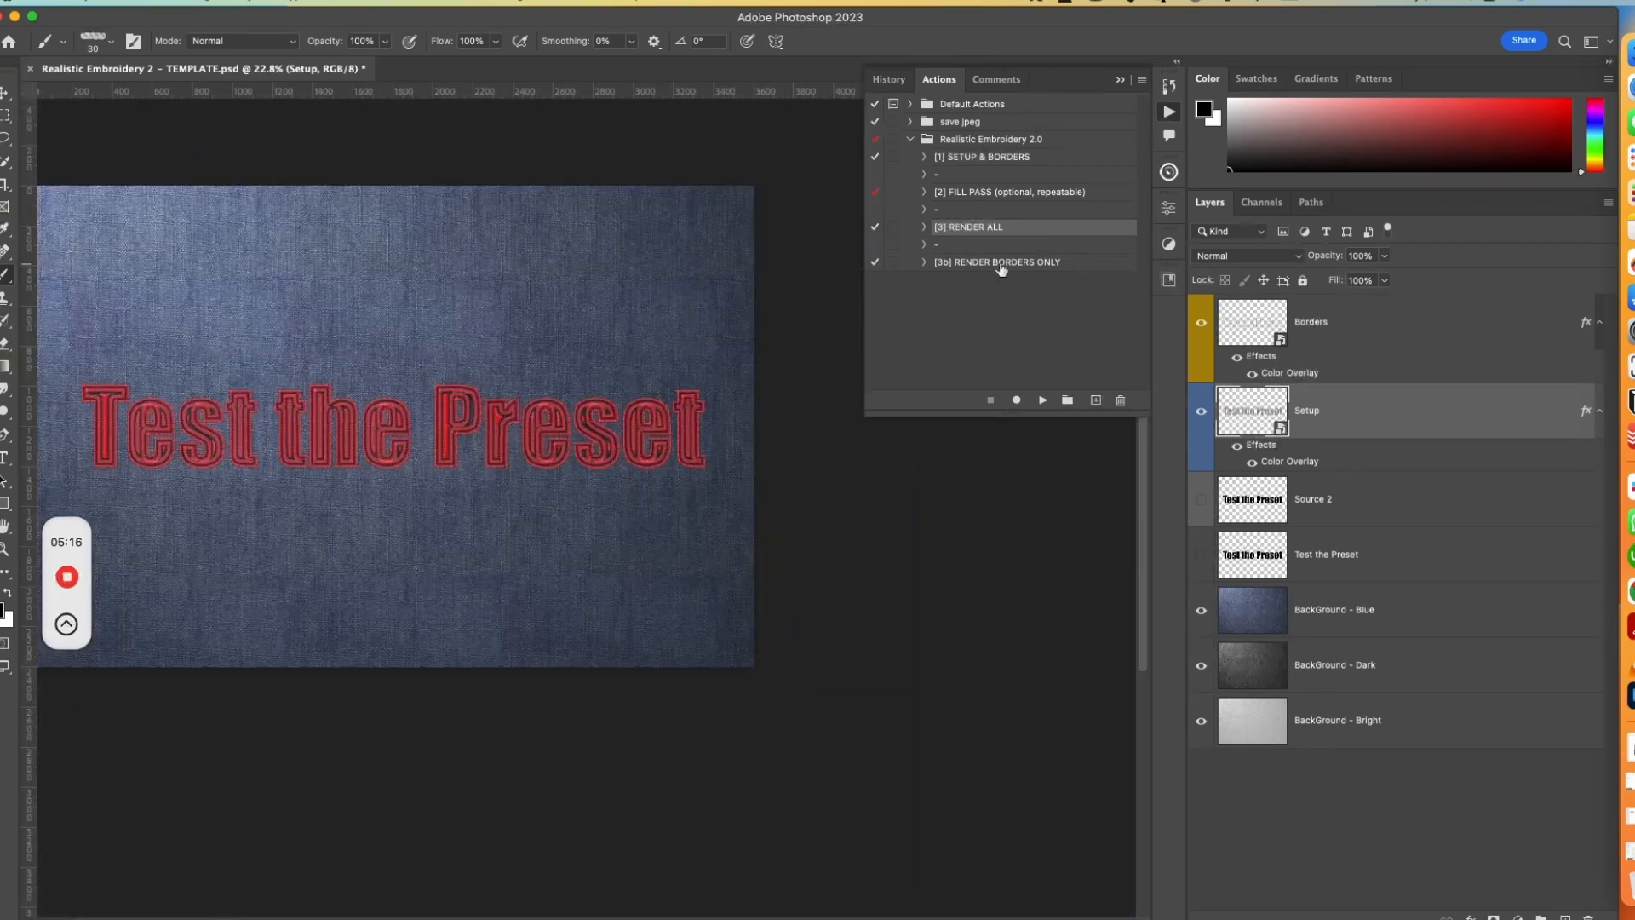
{"action": "left_click", "coordinate": [1043, 400]}
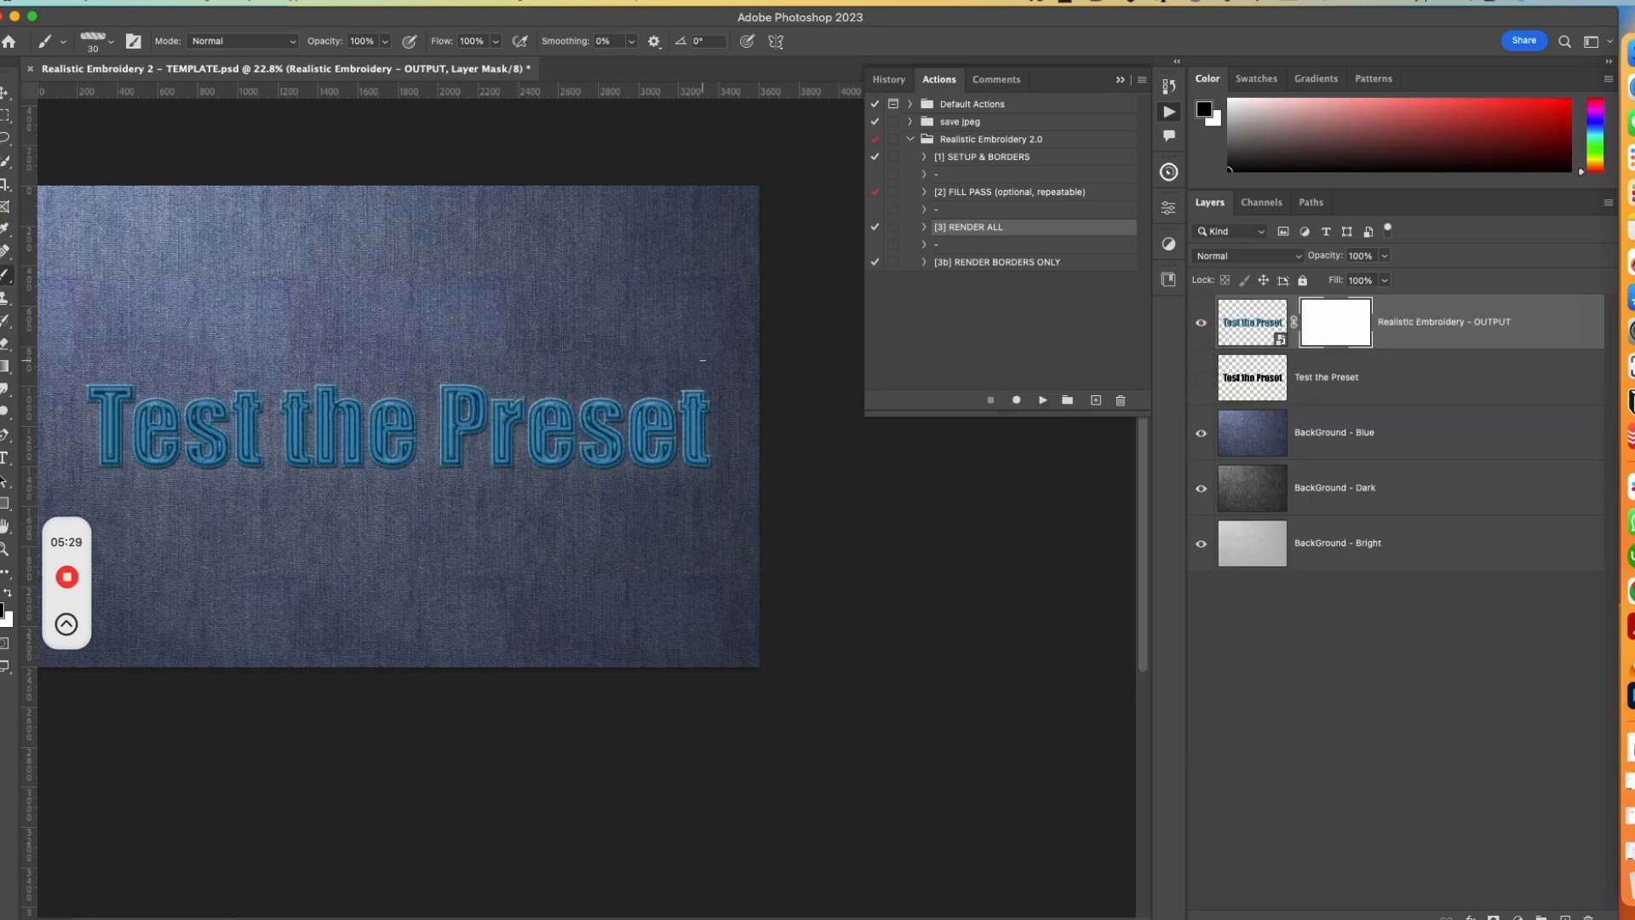
Inspect the rendered embroidery's thread texture, borders and seams up close across the letters of "Test the"
{"action": "key", "text": "v"}
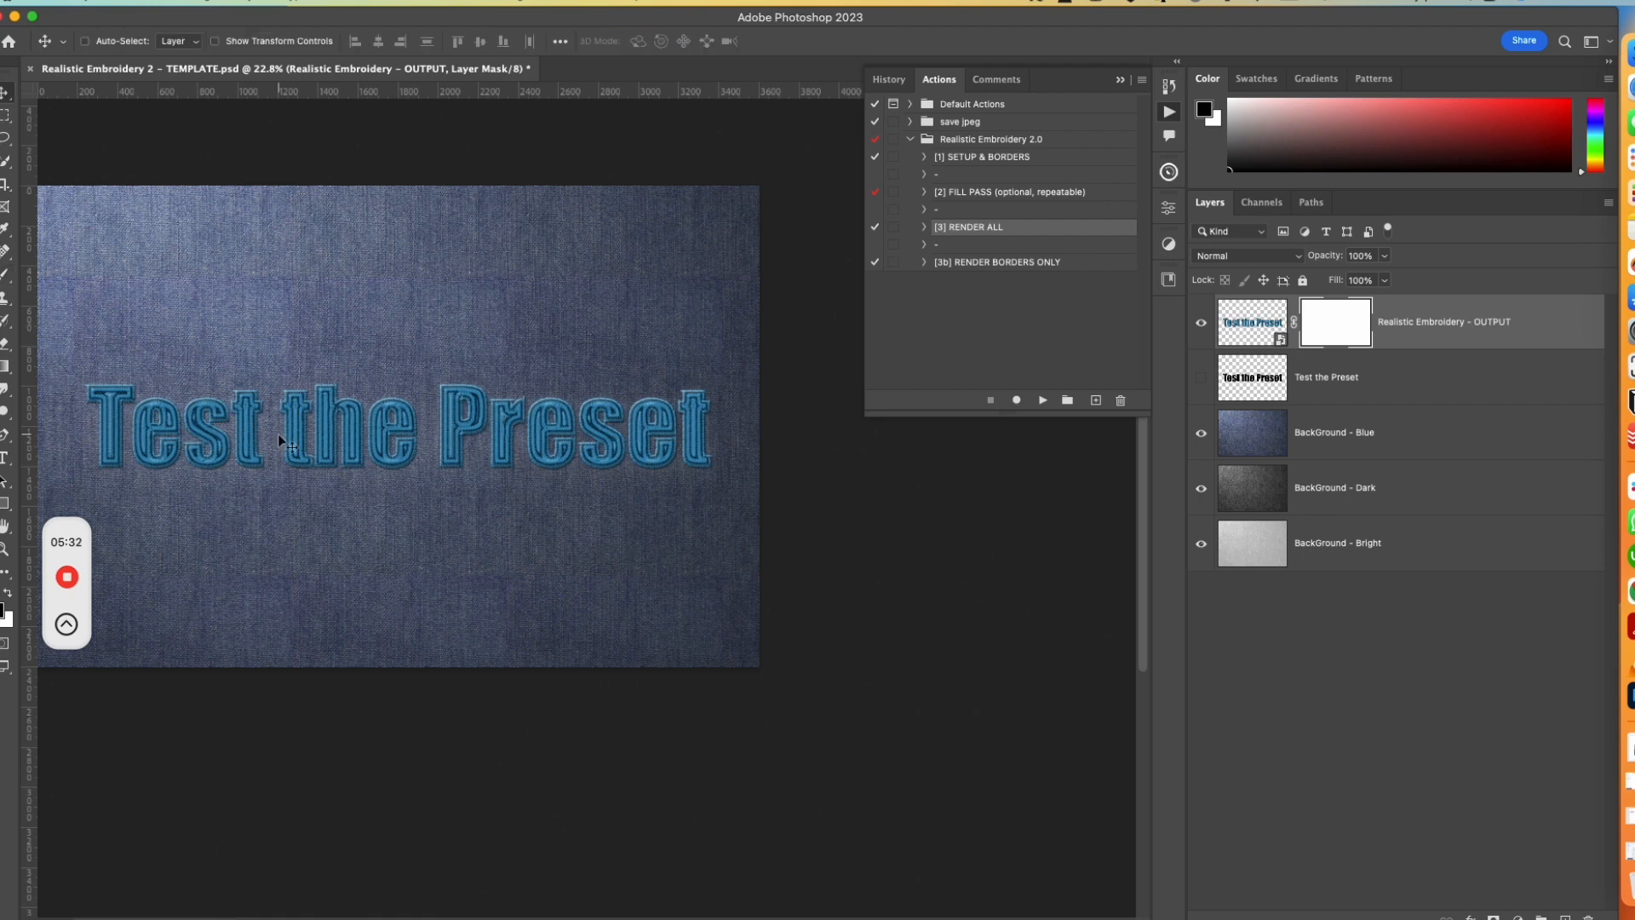
{"action": "scroll", "coordinate": [291, 437], "scroll_direction": "up", "scroll_amount": 3}
{"action": "scroll", "coordinate": [290, 437], "scroll_direction": "up", "scroll_amount": 2}
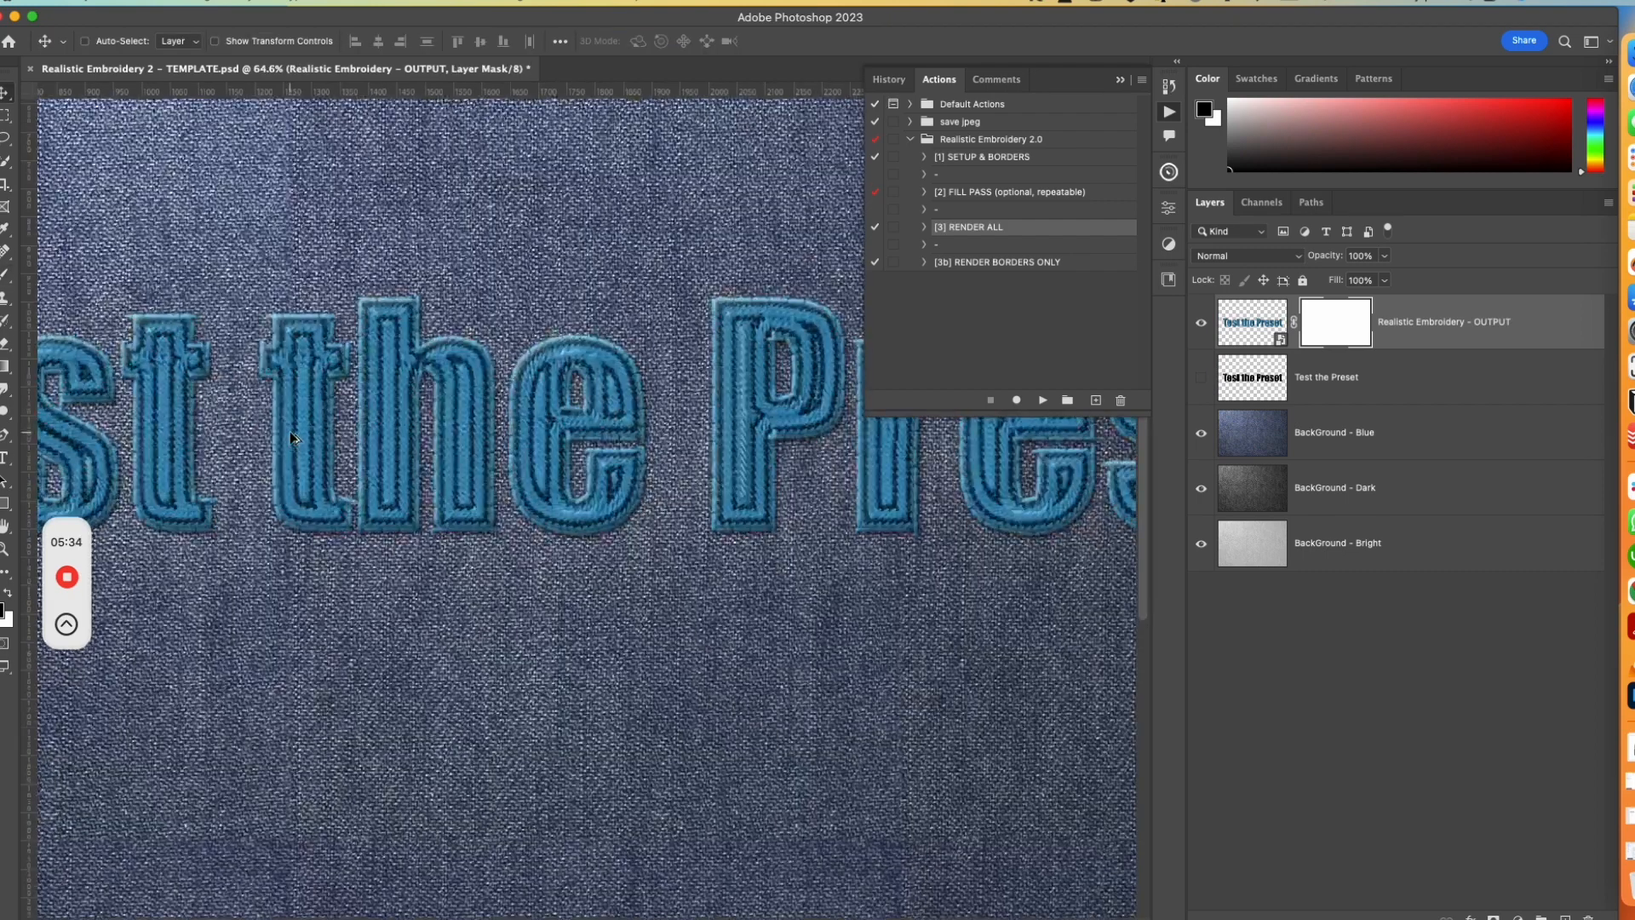
{"action": "scroll", "coordinate": [290, 437], "scroll_direction": "up", "scroll_amount": 3}
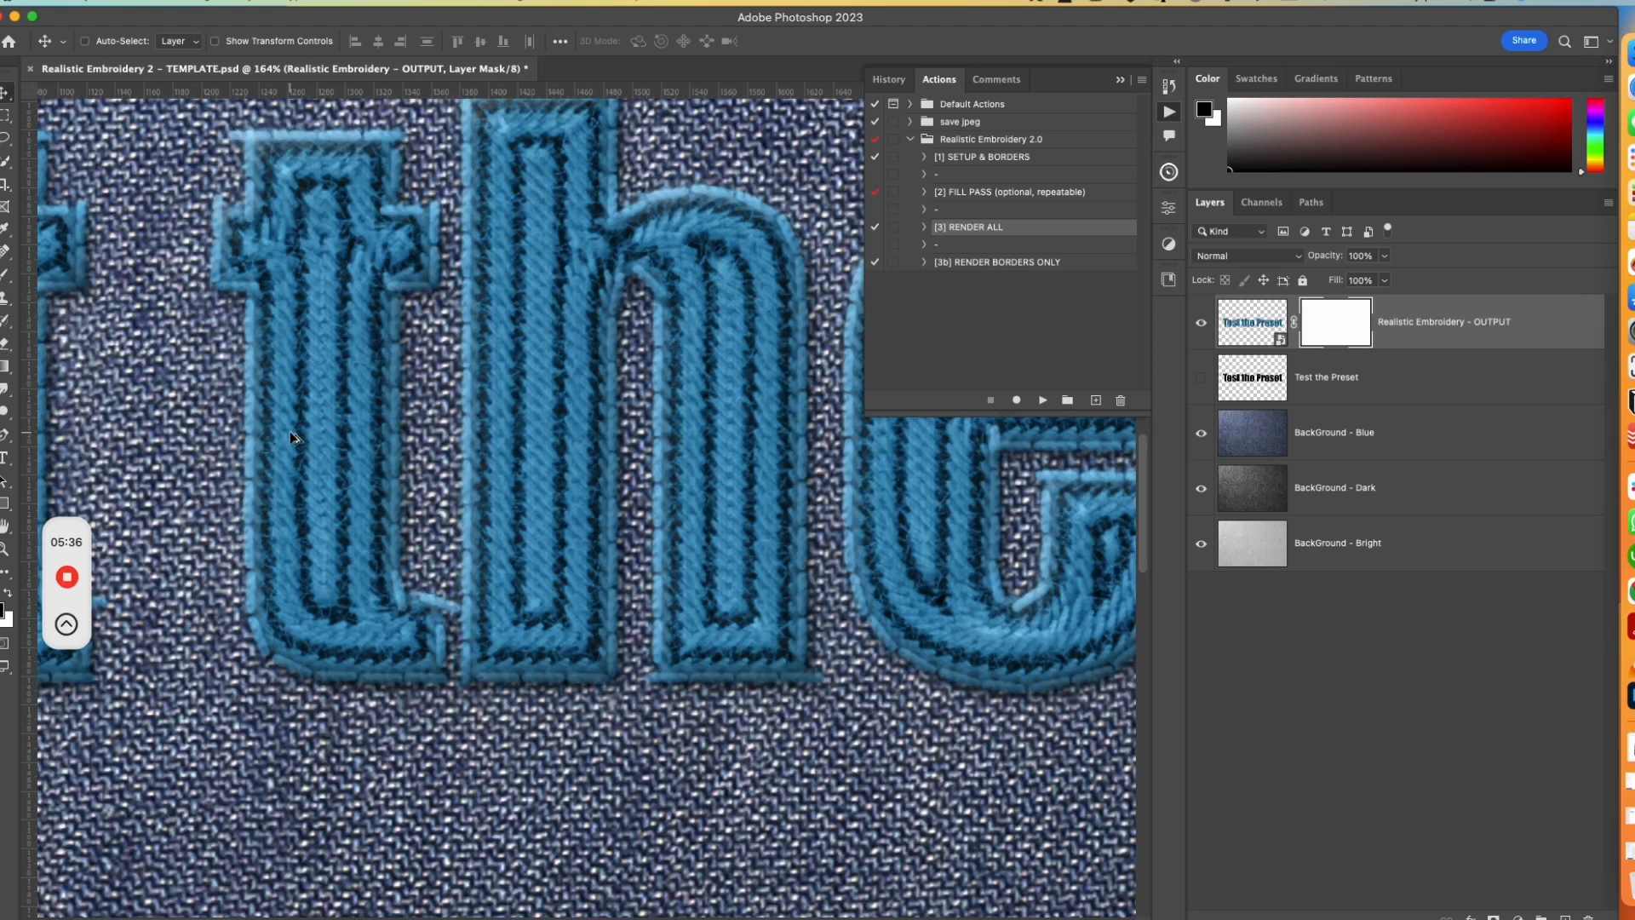
{"action": "left_click_drag", "start_coordinate": [267, 485], "coordinate": [545, 606]}
{"action": "mouse_move", "coordinate": [297, 542]}
{"action": "left_mouse_down"}
{"action": "mouse_move", "coordinate": [595, 564]}
{"action": "mouse_move", "coordinate": [426, 538]}
{"action": "mouse_move", "coordinate": [530, 542]}
{"action": "left_mouse_up"}
{"action": "left_click_drag", "start_coordinate": [238, 509], "coordinate": [529, 530]}
{"action": "left_click_drag", "start_coordinate": [302, 516], "coordinate": [659, 569]}
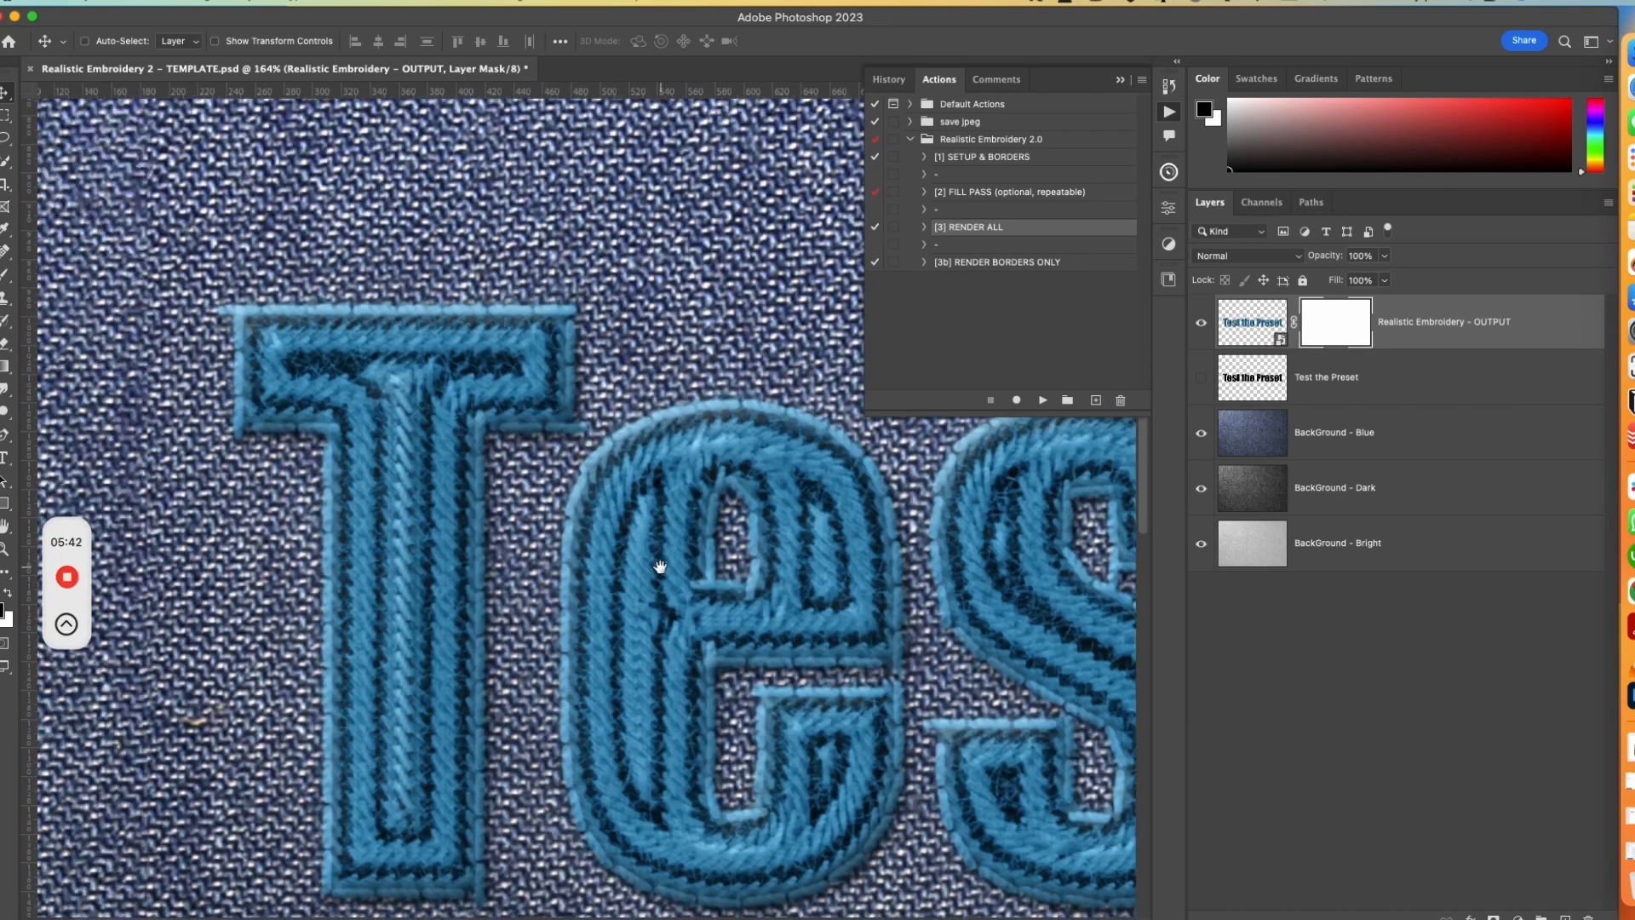
{"action": "scroll", "coordinate": [520, 516], "scroll_direction": "down", "scroll_amount": 3}
{"action": "left_click_drag", "start_coordinate": [528, 486], "coordinate": [221, 413]}
{"action": "scroll", "coordinate": [398, 477], "scroll_direction": "down", "scroll_amount": 3}
{"action": "left_click_drag", "start_coordinate": [654, 493], "coordinate": [460, 479]}
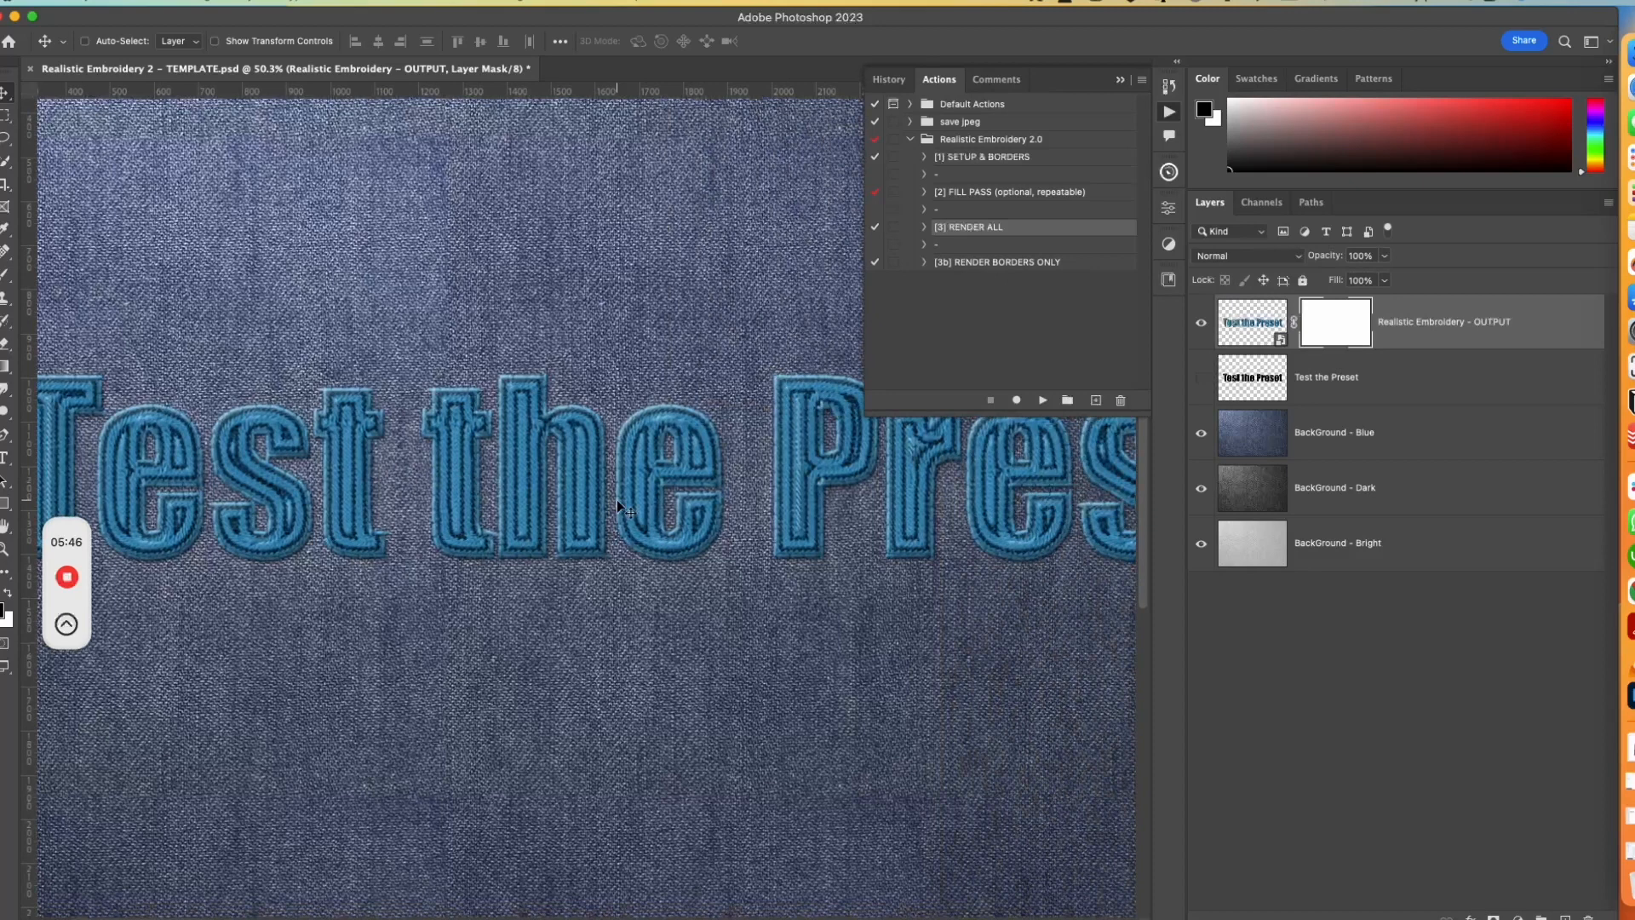
{"action": "scroll", "coordinate": [618, 503], "scroll_direction": "down", "scroll_amount": 5}
{"action": "scroll", "coordinate": [618, 505], "scroll_direction": "up", "scroll_amount": 6}
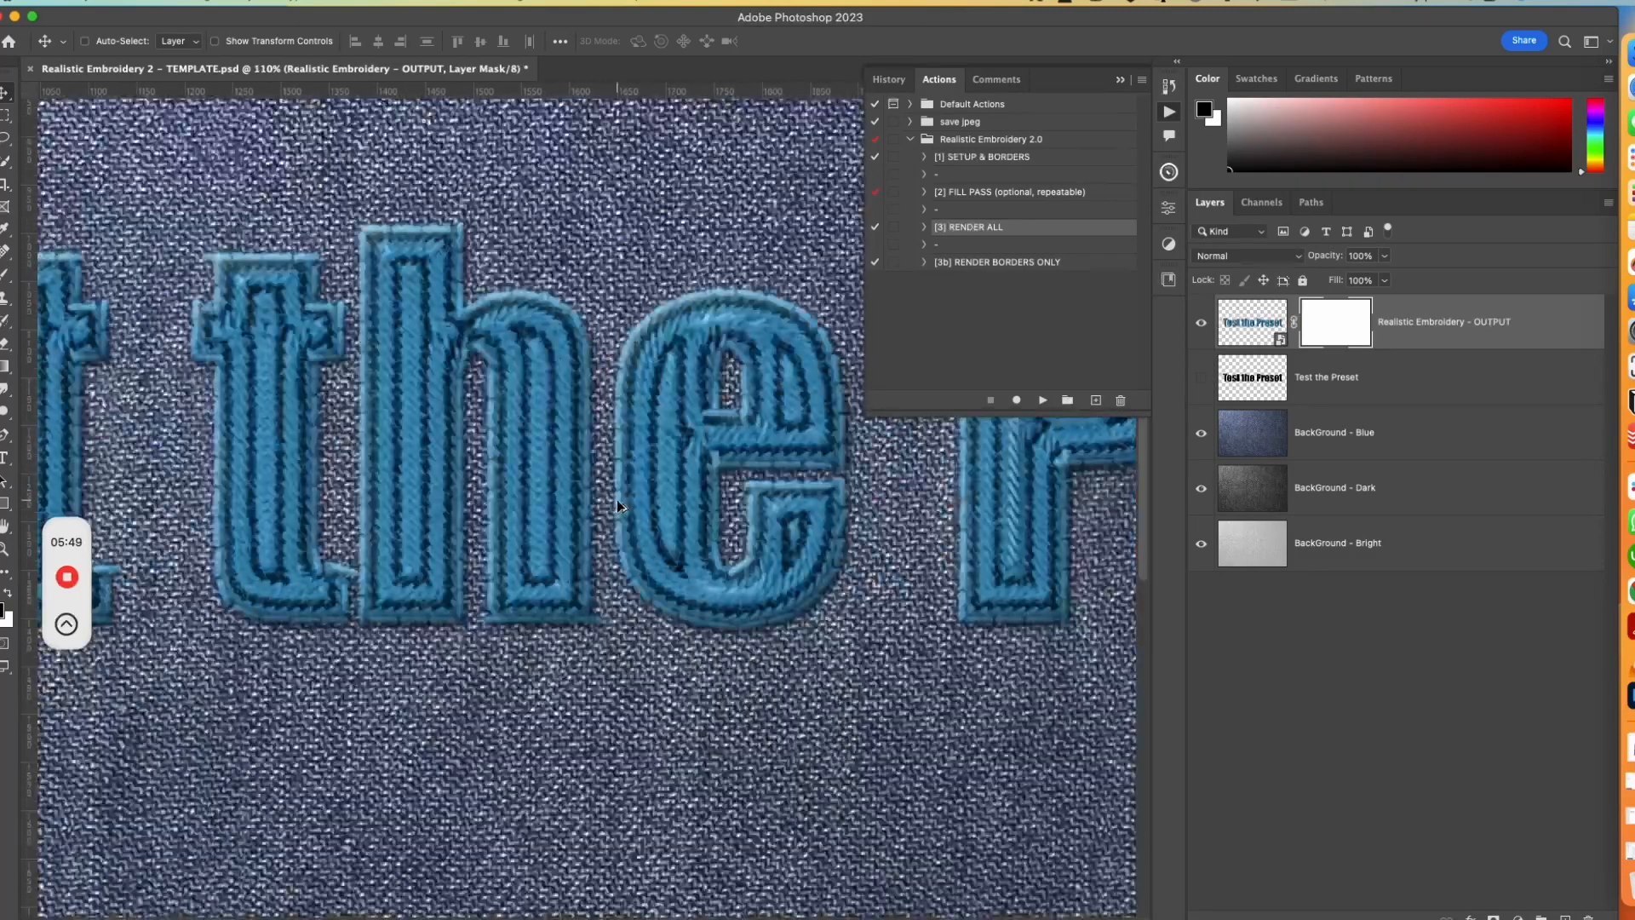
{"action": "scroll", "coordinate": [618, 505], "scroll_direction": "up", "scroll_amount": 1}
{"action": "left_click_drag", "start_coordinate": [312, 450], "coordinate": [712, 522]}
{"action": "left_click_drag", "start_coordinate": [350, 503], "coordinate": [784, 522]}
{"action": "left_click_drag", "start_coordinate": [544, 492], "coordinate": [160, 450]}
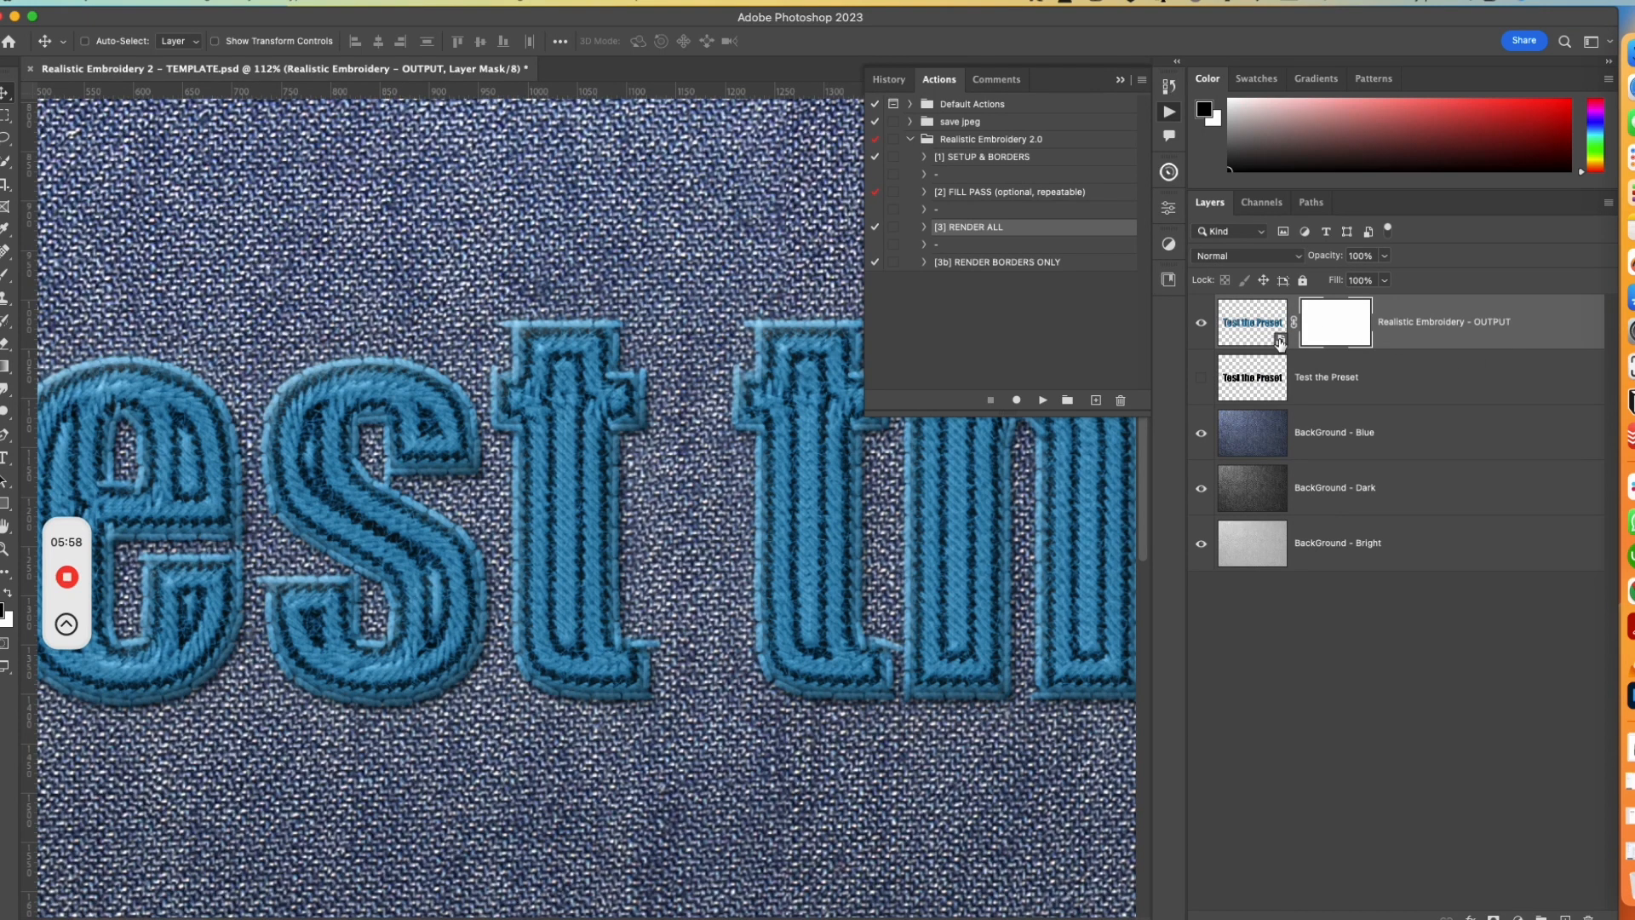
Open the Realistic Embroidery - OUTPUT smart object's contents and set the Borders Color fill to #f21166
{"action": "double_click", "coordinate": [1280, 341]}
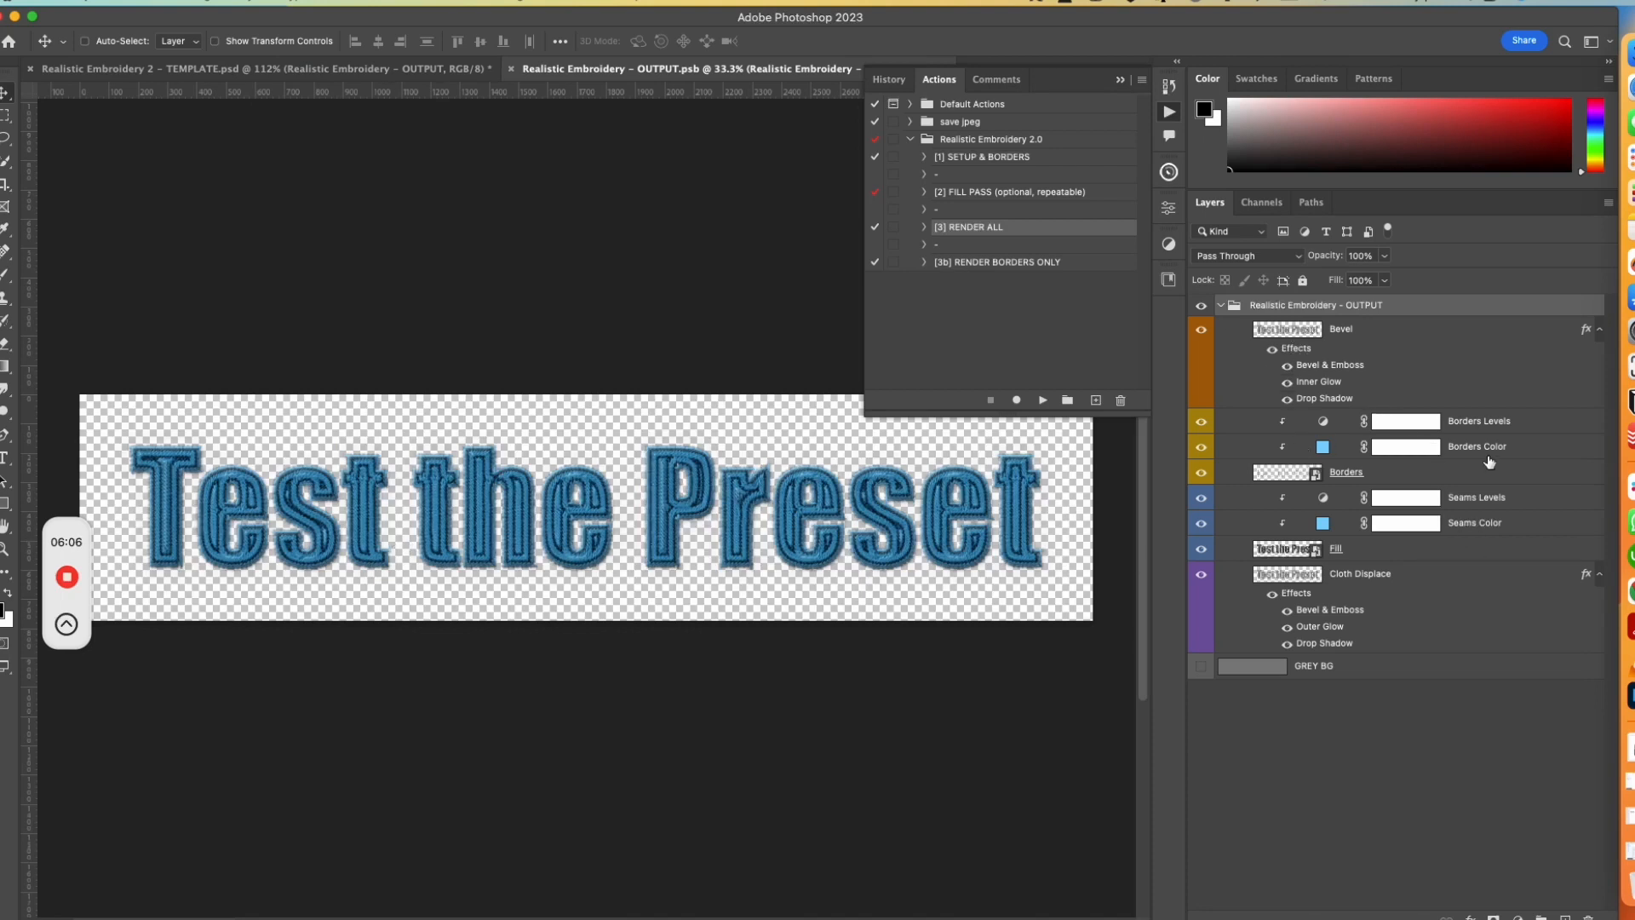
{"action": "left_click", "coordinate": [1486, 449]}
{"action": "left_click", "coordinate": [1202, 447]}
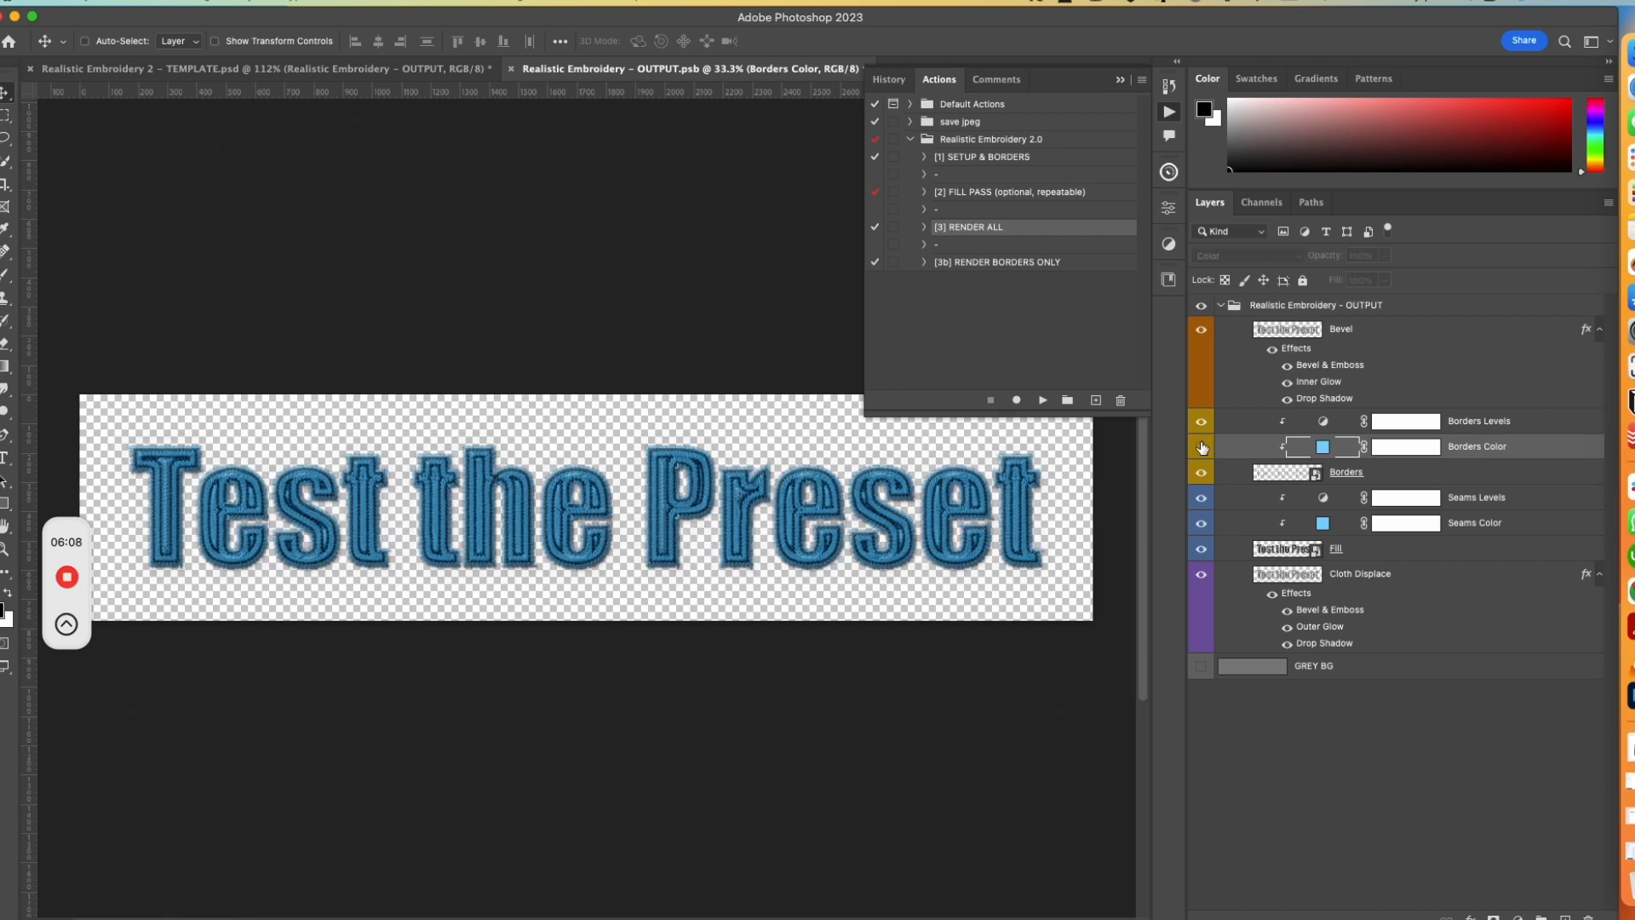
{"action": "double_click", "coordinate": [1322, 446]}
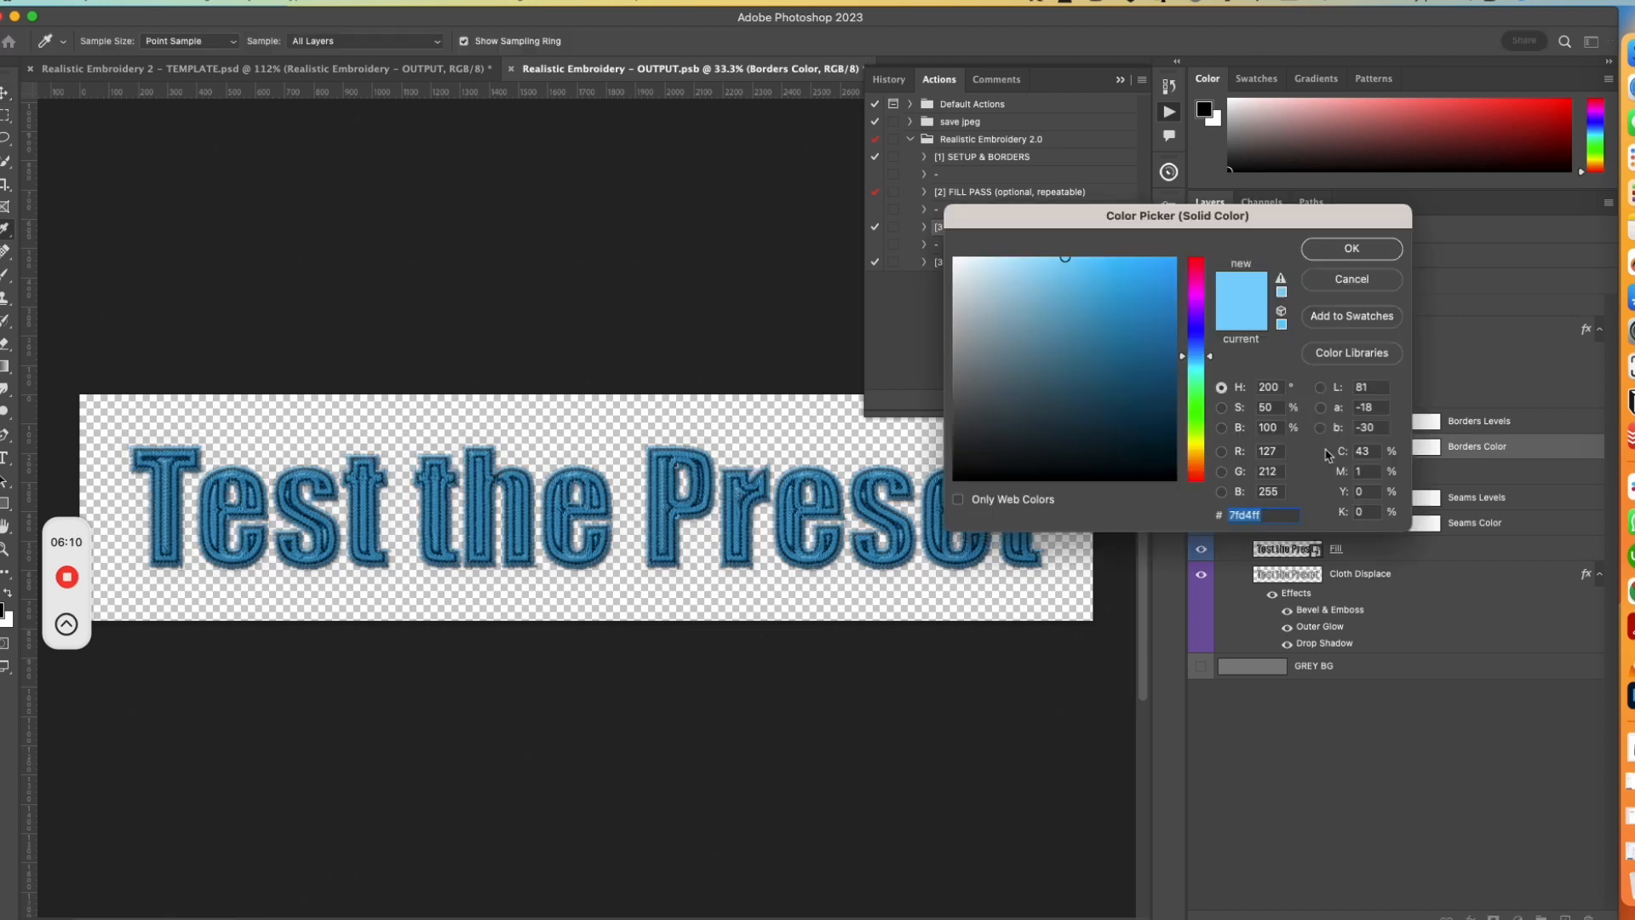
{"action": "mouse_move", "coordinate": [1197, 317]}
{"action": "left_mouse_down"}
{"action": "mouse_move", "coordinate": [1198, 271]}
{"action": "mouse_move", "coordinate": [1146, 289]}
{"action": "mouse_move", "coordinate": [1160, 267]}
{"action": "left_mouse_up"}
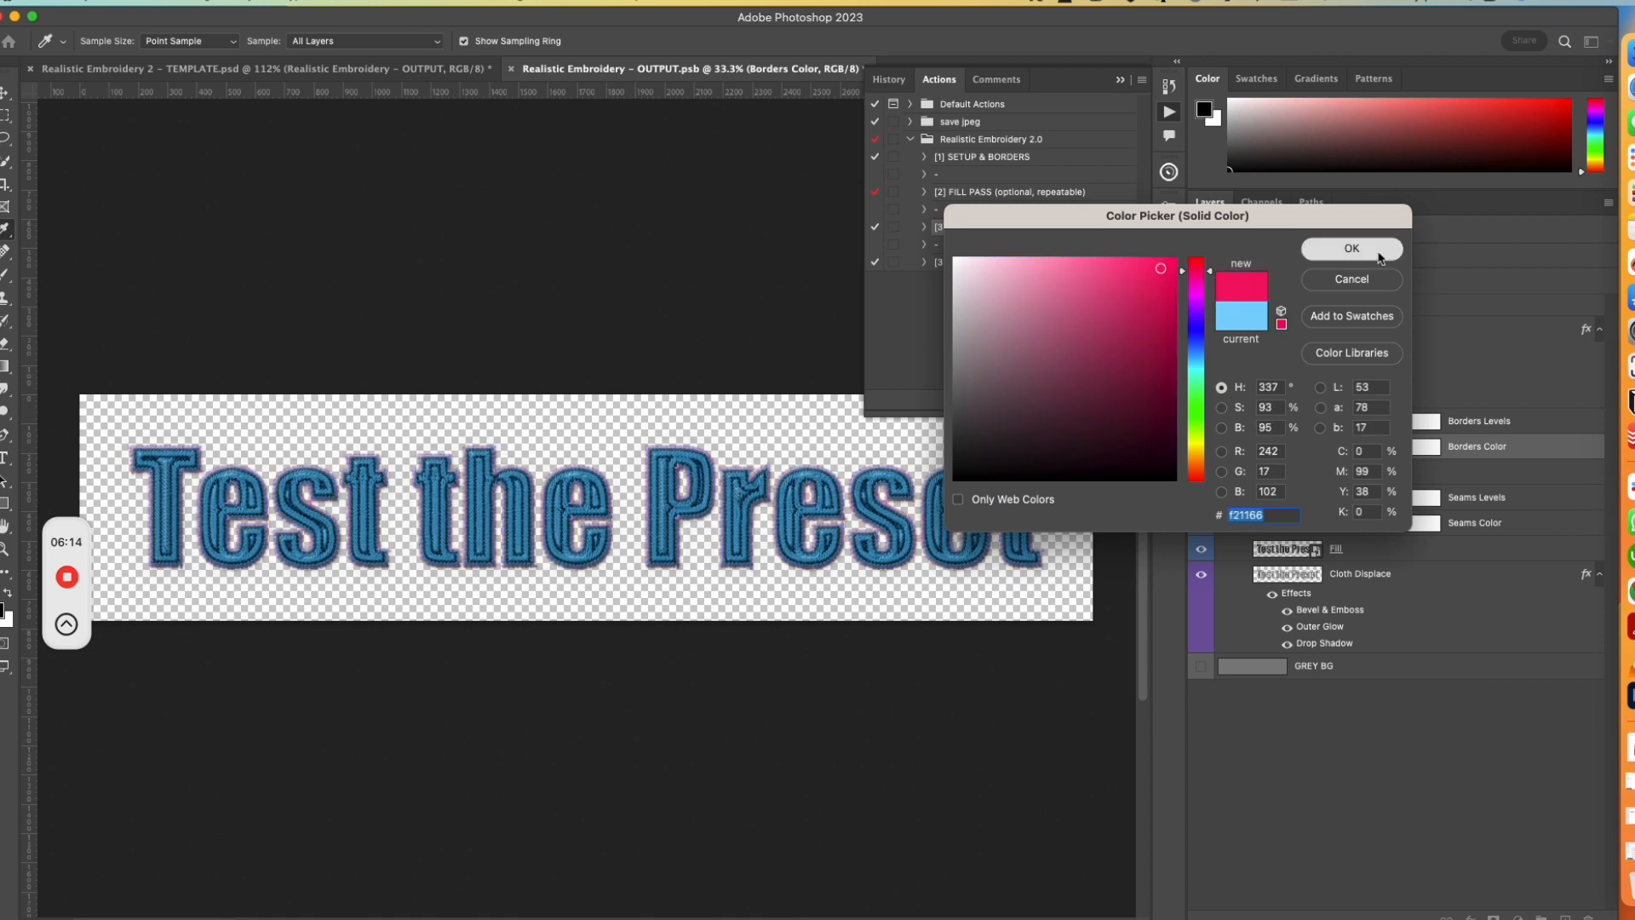
{"action": "left_click", "coordinate": [1352, 247]}
Set the Seams Color fill to #f500be, save the smart object's contents and close them to return to the template
{"action": "left_click", "coordinate": [1327, 525]}
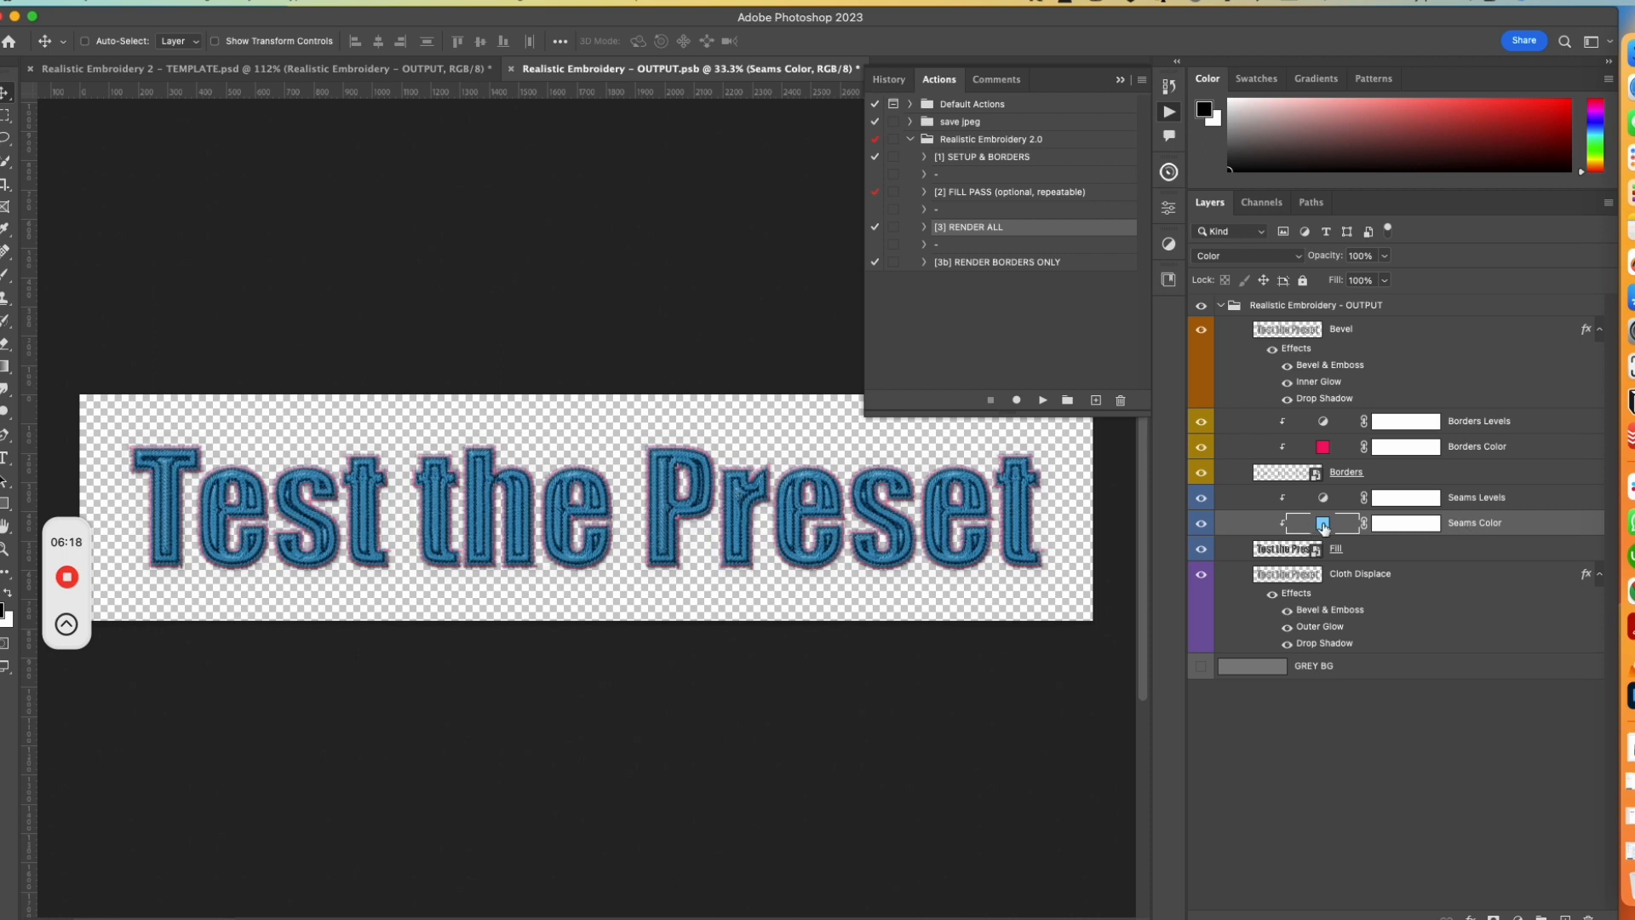
{"action": "double_click", "coordinate": [1322, 524]}
{"action": "type", "text": "4bc3ff"}
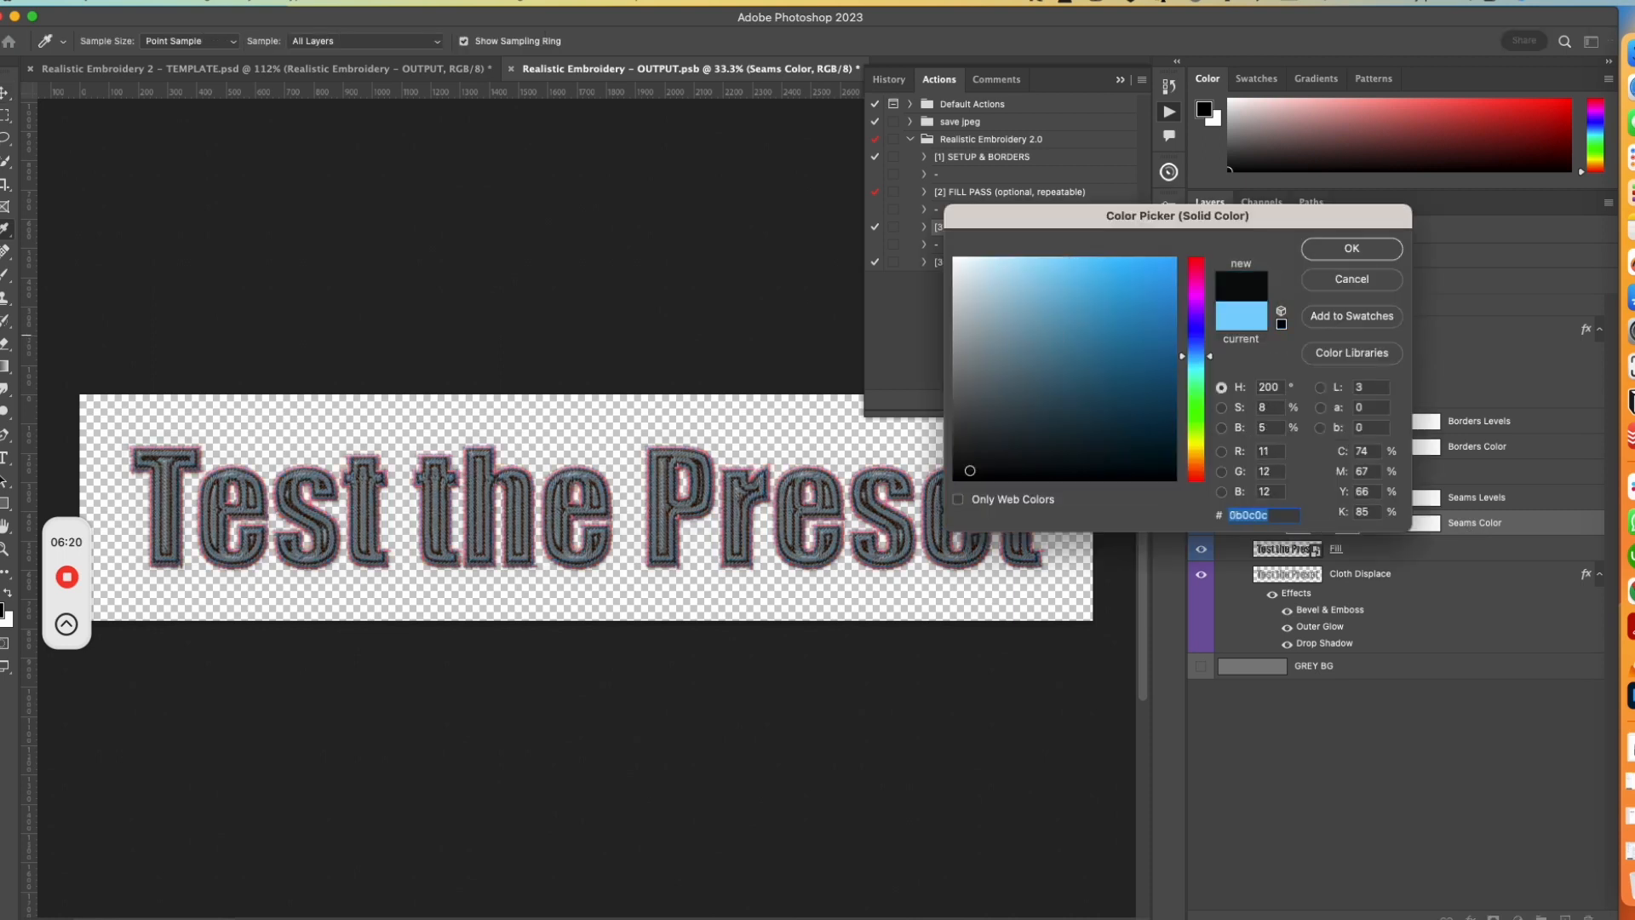
{"action": "mouse_move", "coordinate": [1197, 355]}
{"action": "left_mouse_down"}
{"action": "mouse_move", "coordinate": [1201, 287]}
{"action": "mouse_move", "coordinate": [1181, 274]}
{"action": "left_mouse_up"}
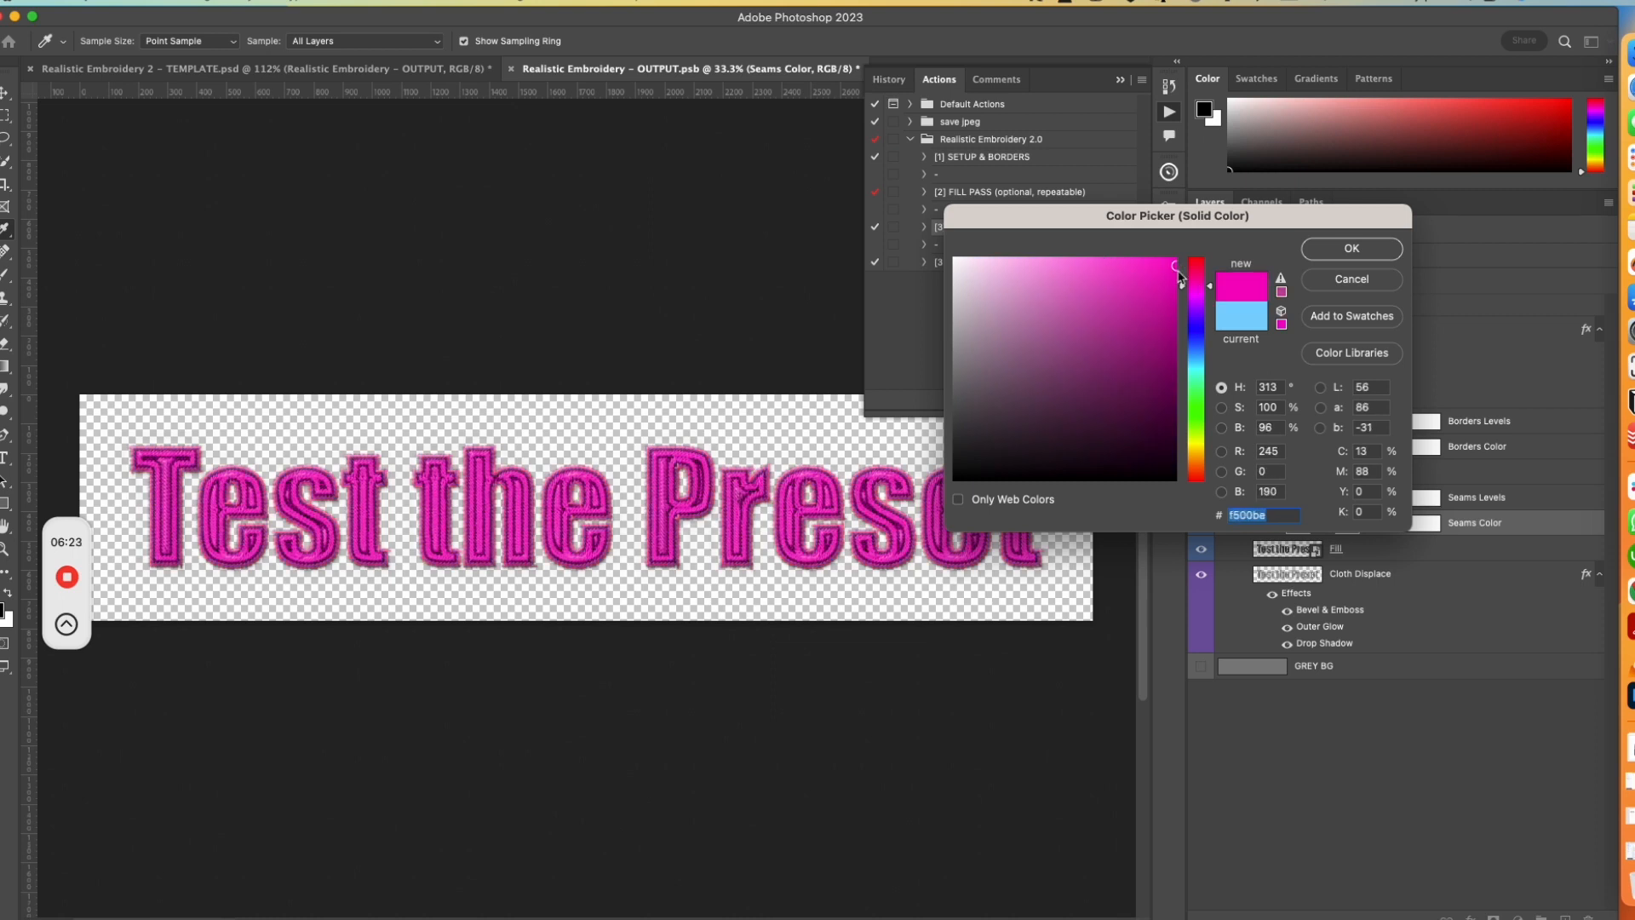
{"action": "left_click", "coordinate": [1369, 249]}
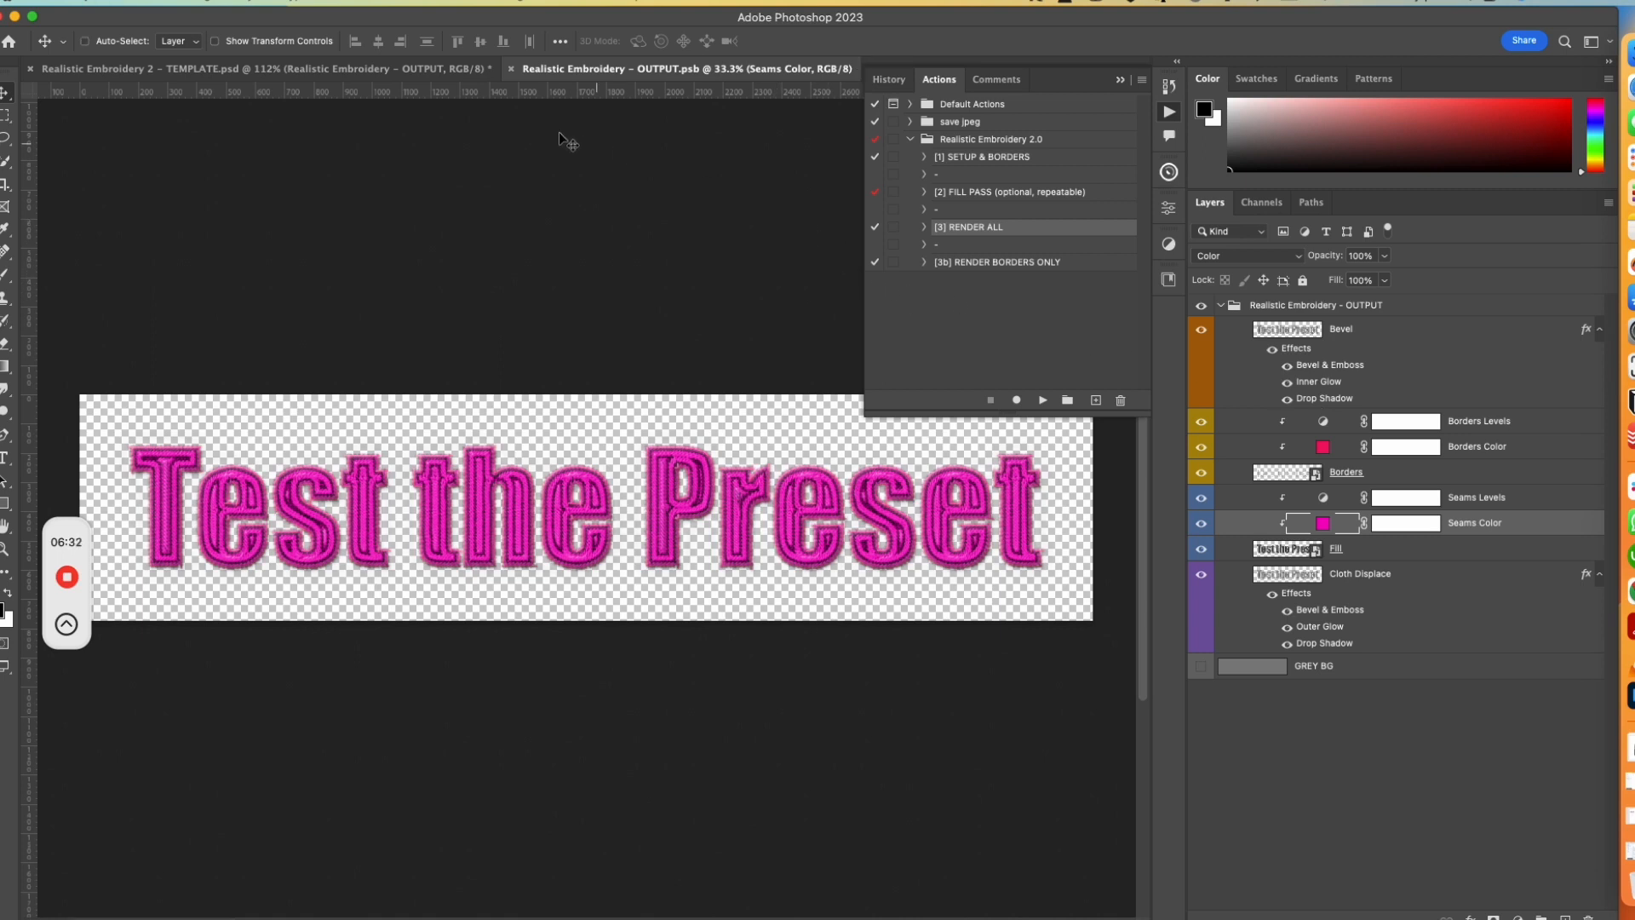
{"action": "left_click", "coordinate": [511, 68]}
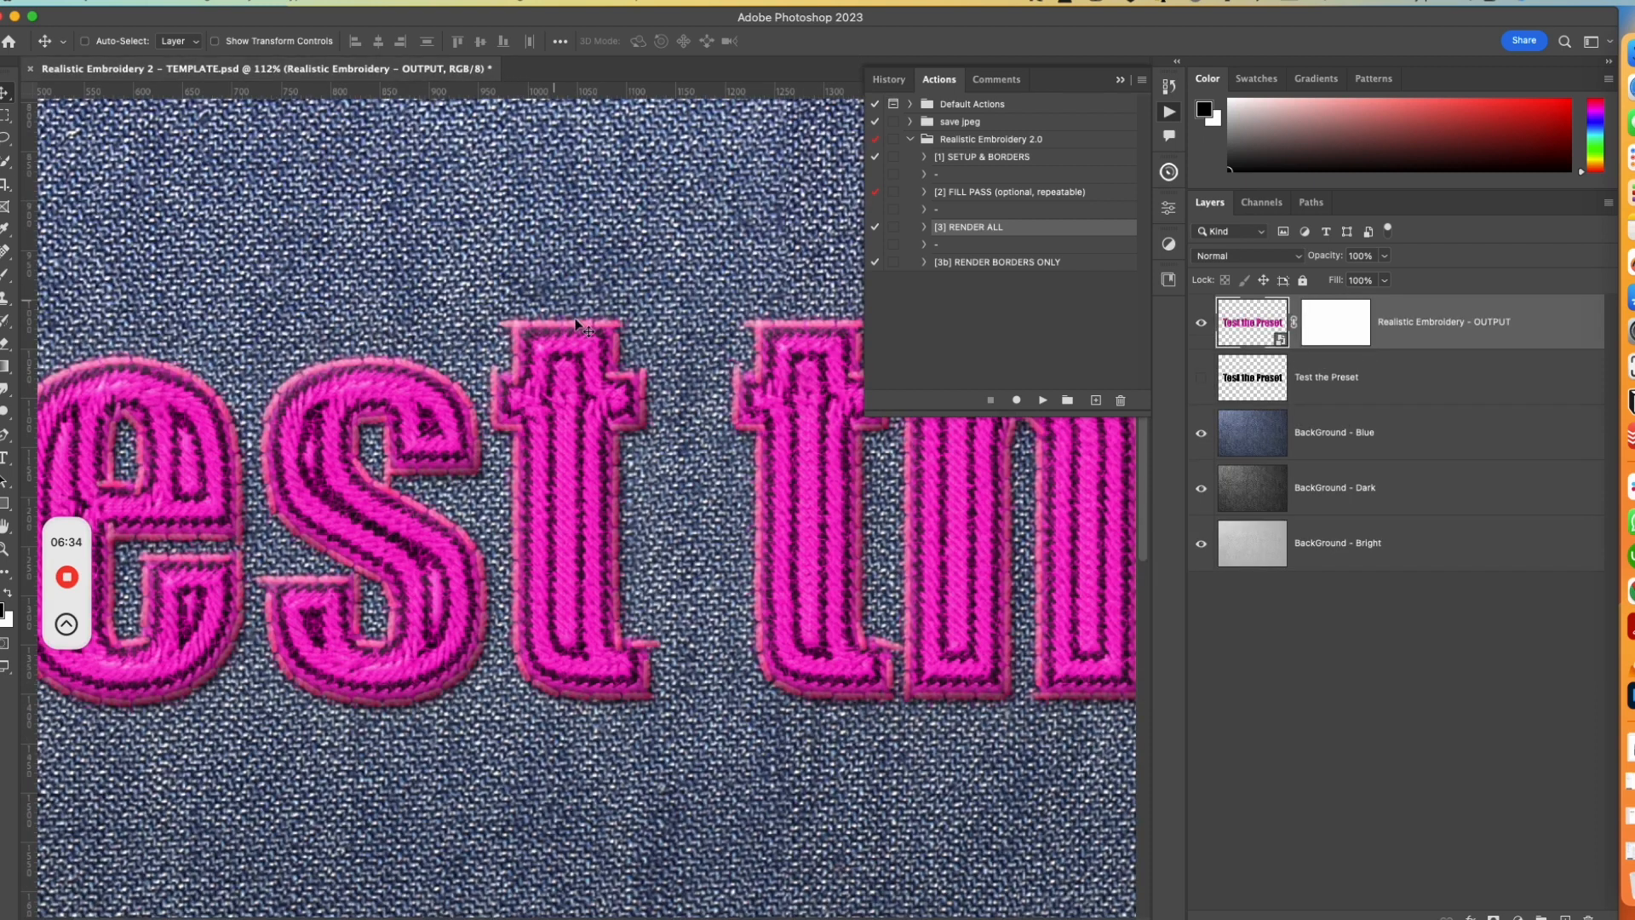
Try hiding part of the final t in "Test" by painting black on the output layer's mask with a 30 px round brush
{"action": "left_click", "coordinate": [1356, 337]}
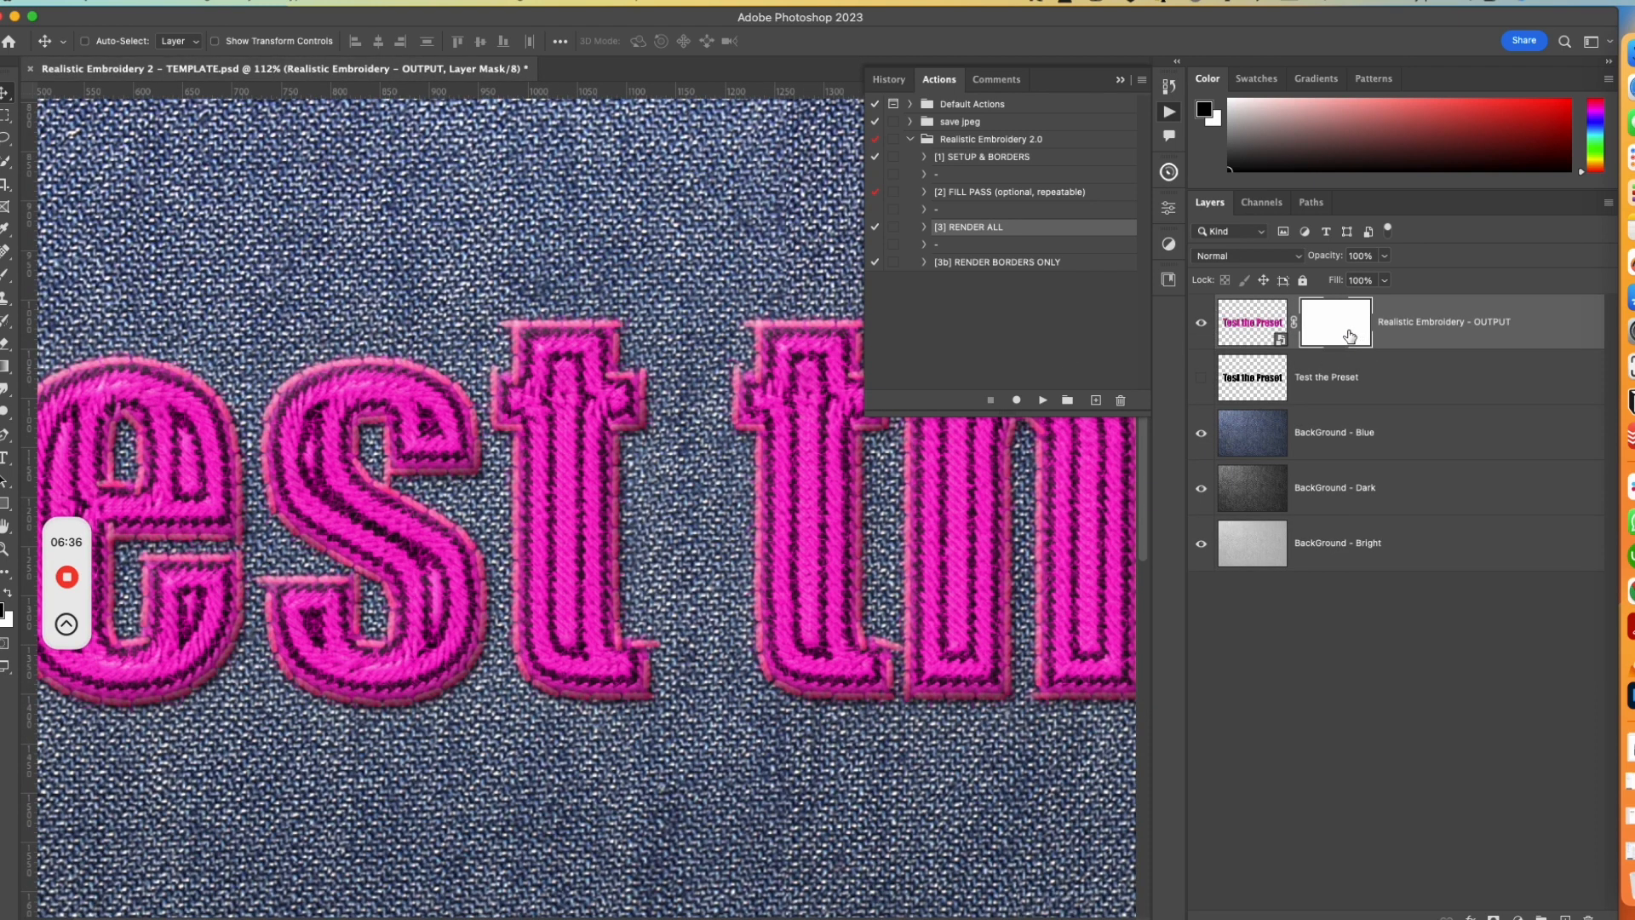
{"action": "key", "text": "b"}
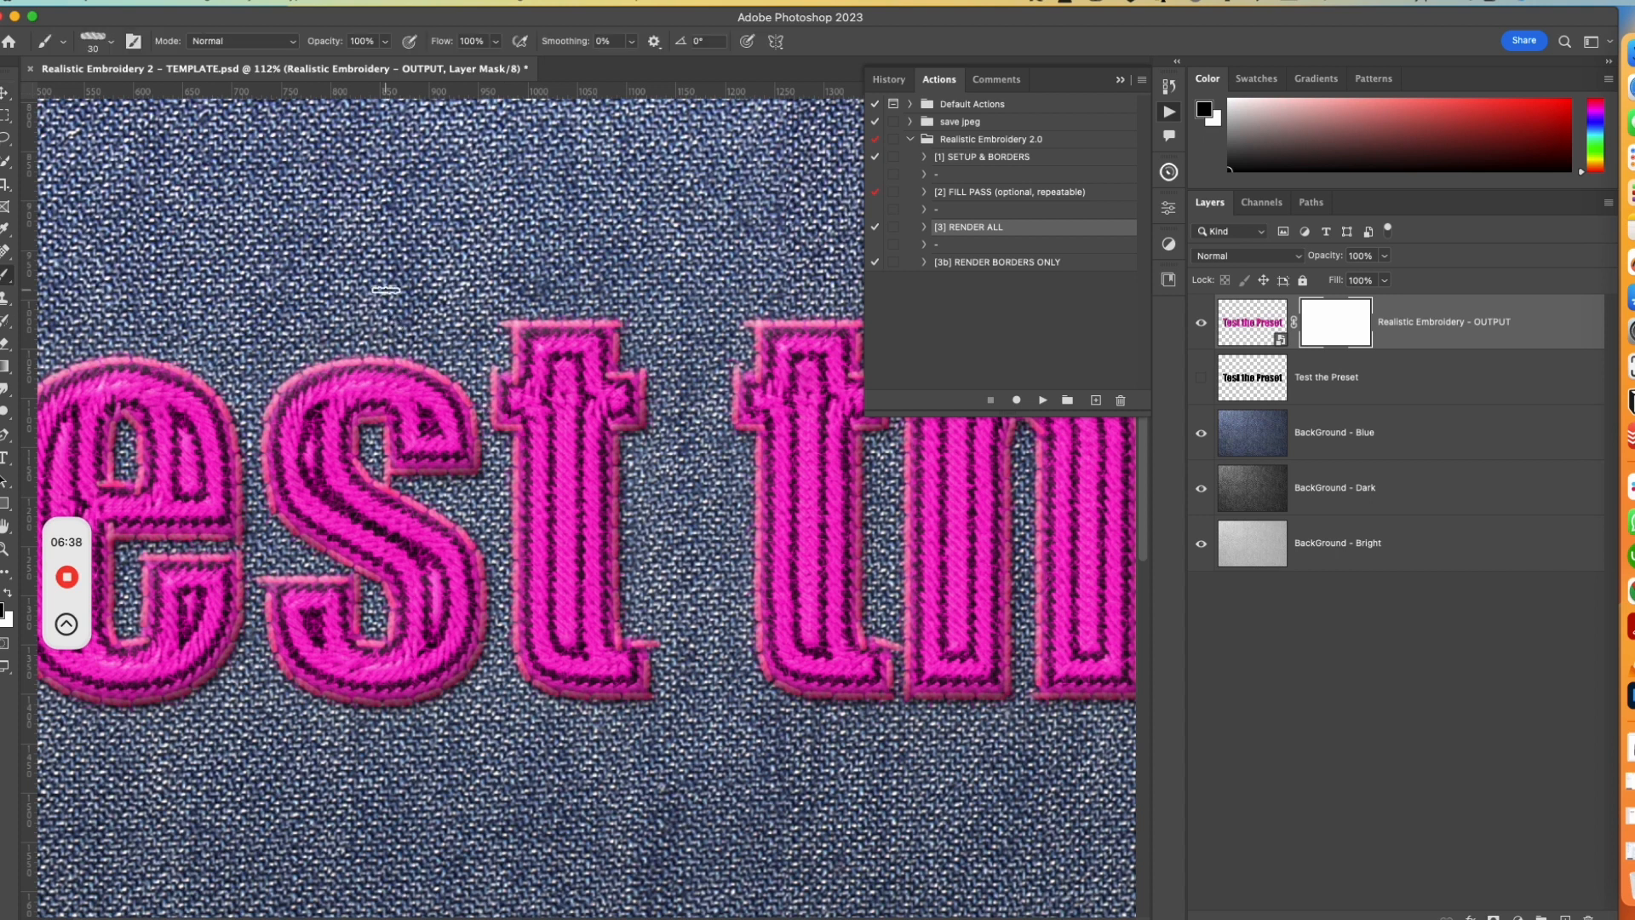
{"action": "right_click", "coordinate": [324, 255]}
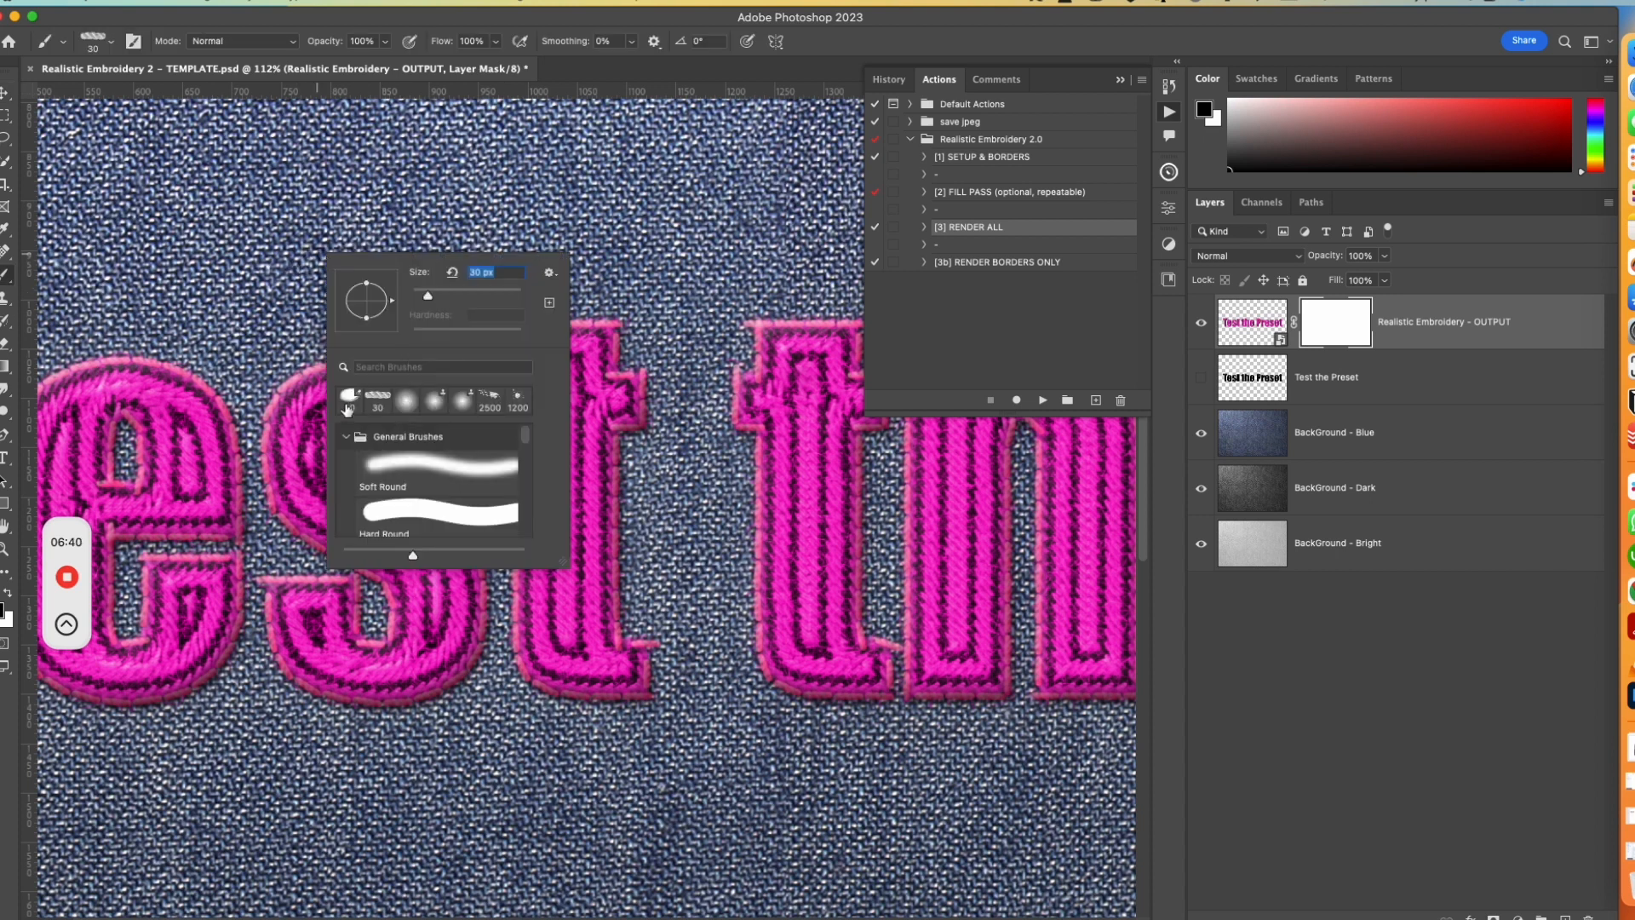
{"action": "left_click", "coordinate": [349, 396]}
{"action": "left_click", "coordinate": [307, 187]}
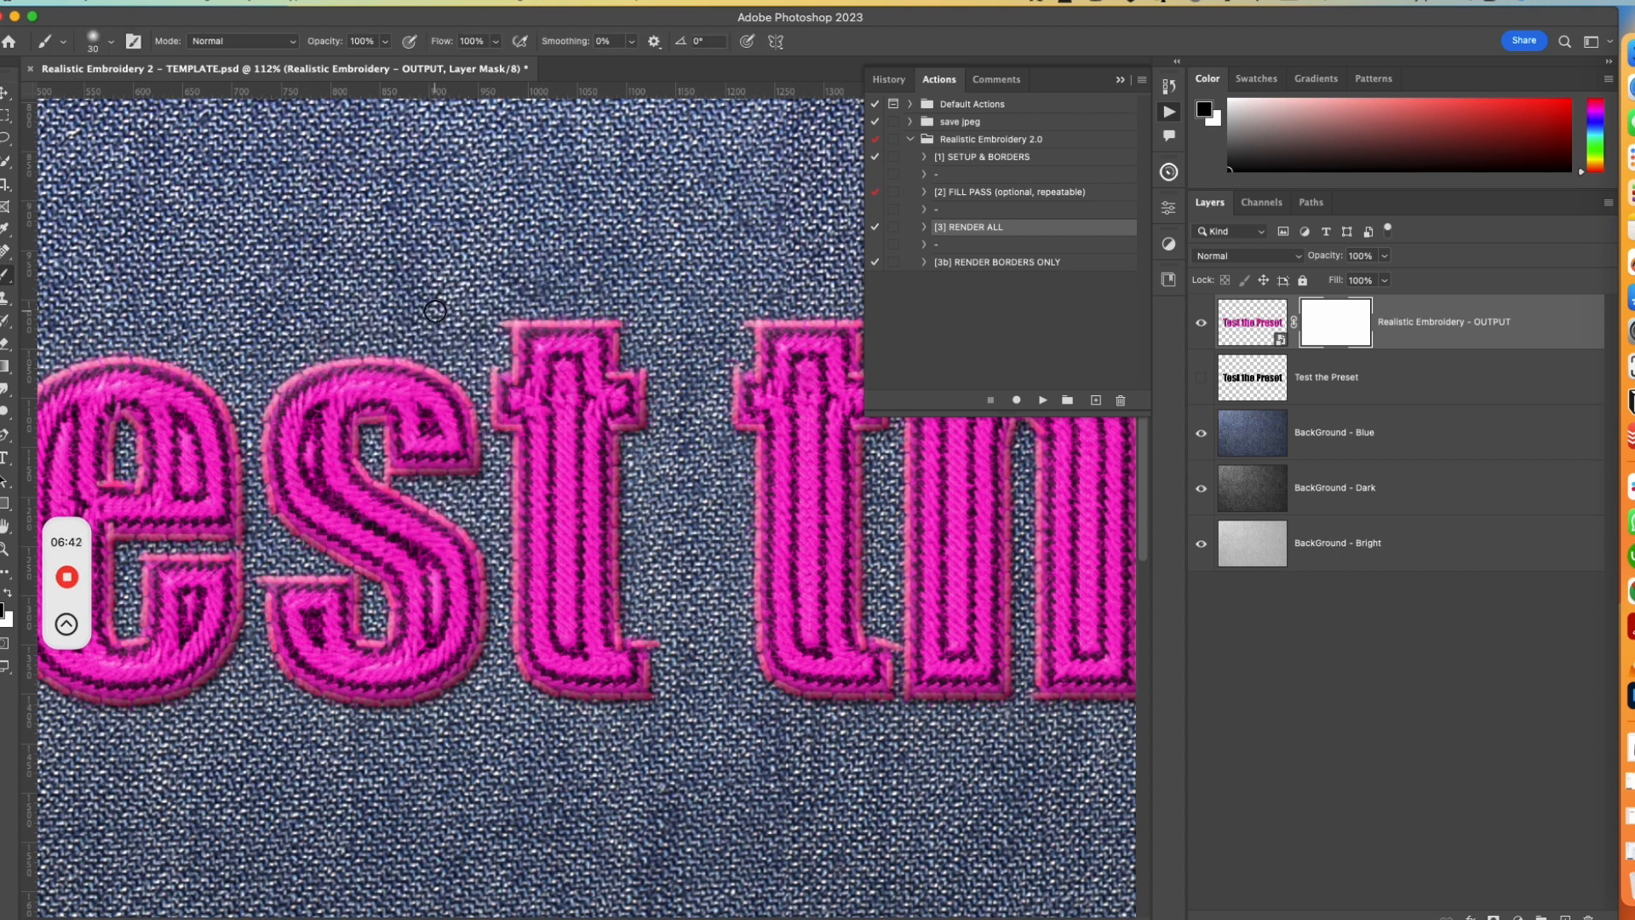
{"action": "scroll", "coordinate": [435, 311], "scroll_direction": "up", "scroll_amount": 3}
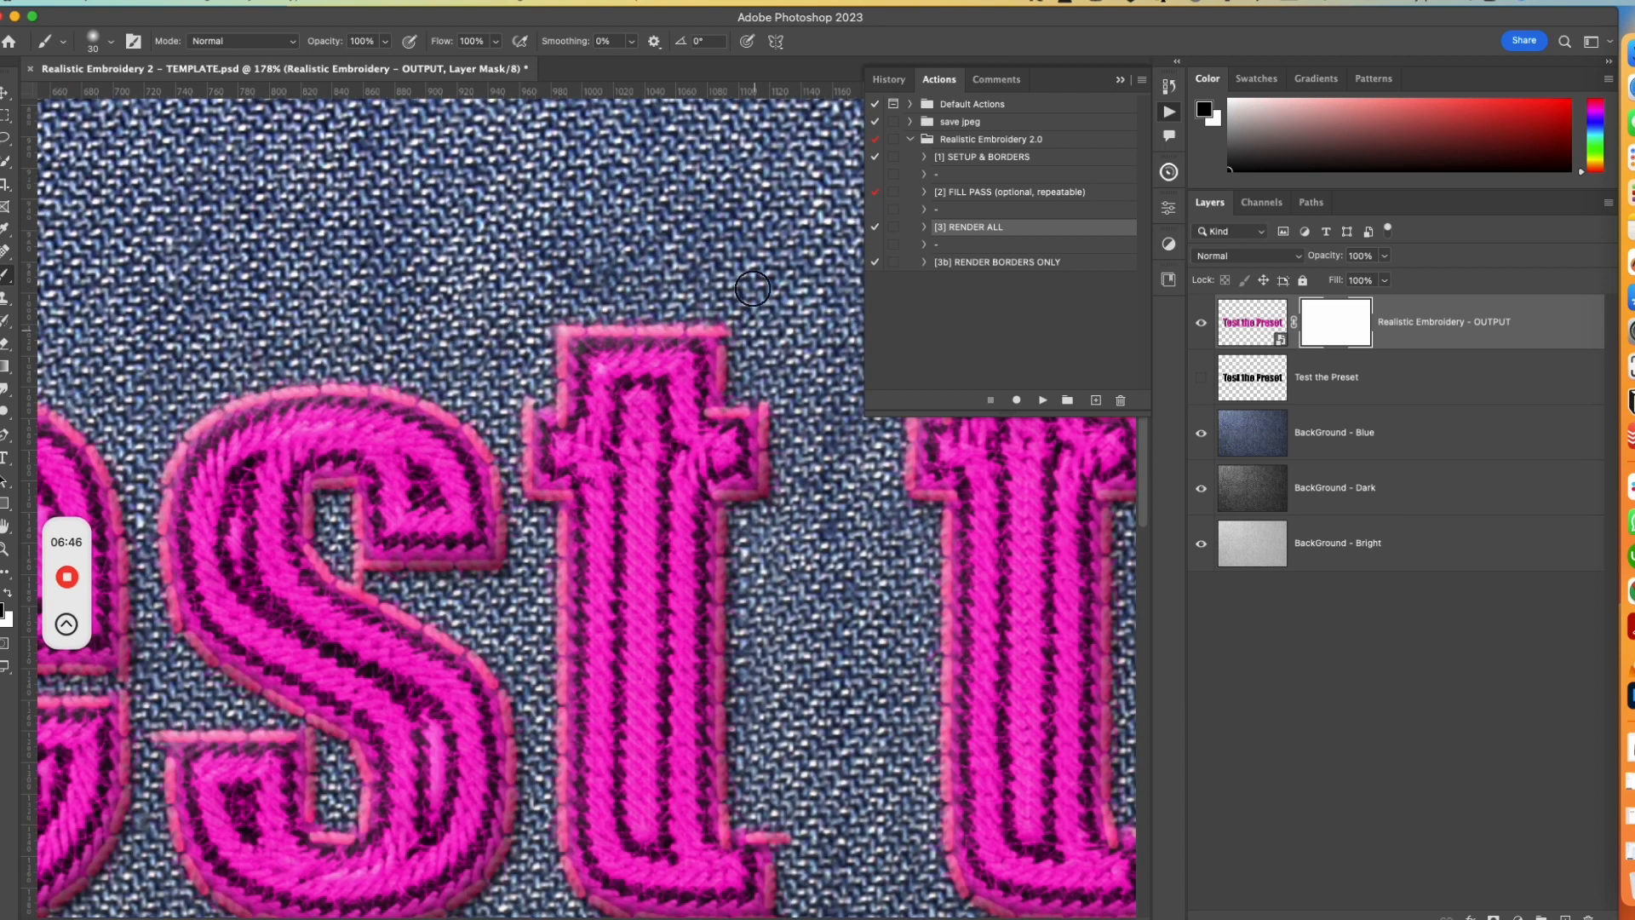
{"action": "left_click_drag", "start_coordinate": [597, 324], "coordinate": [694, 396]}
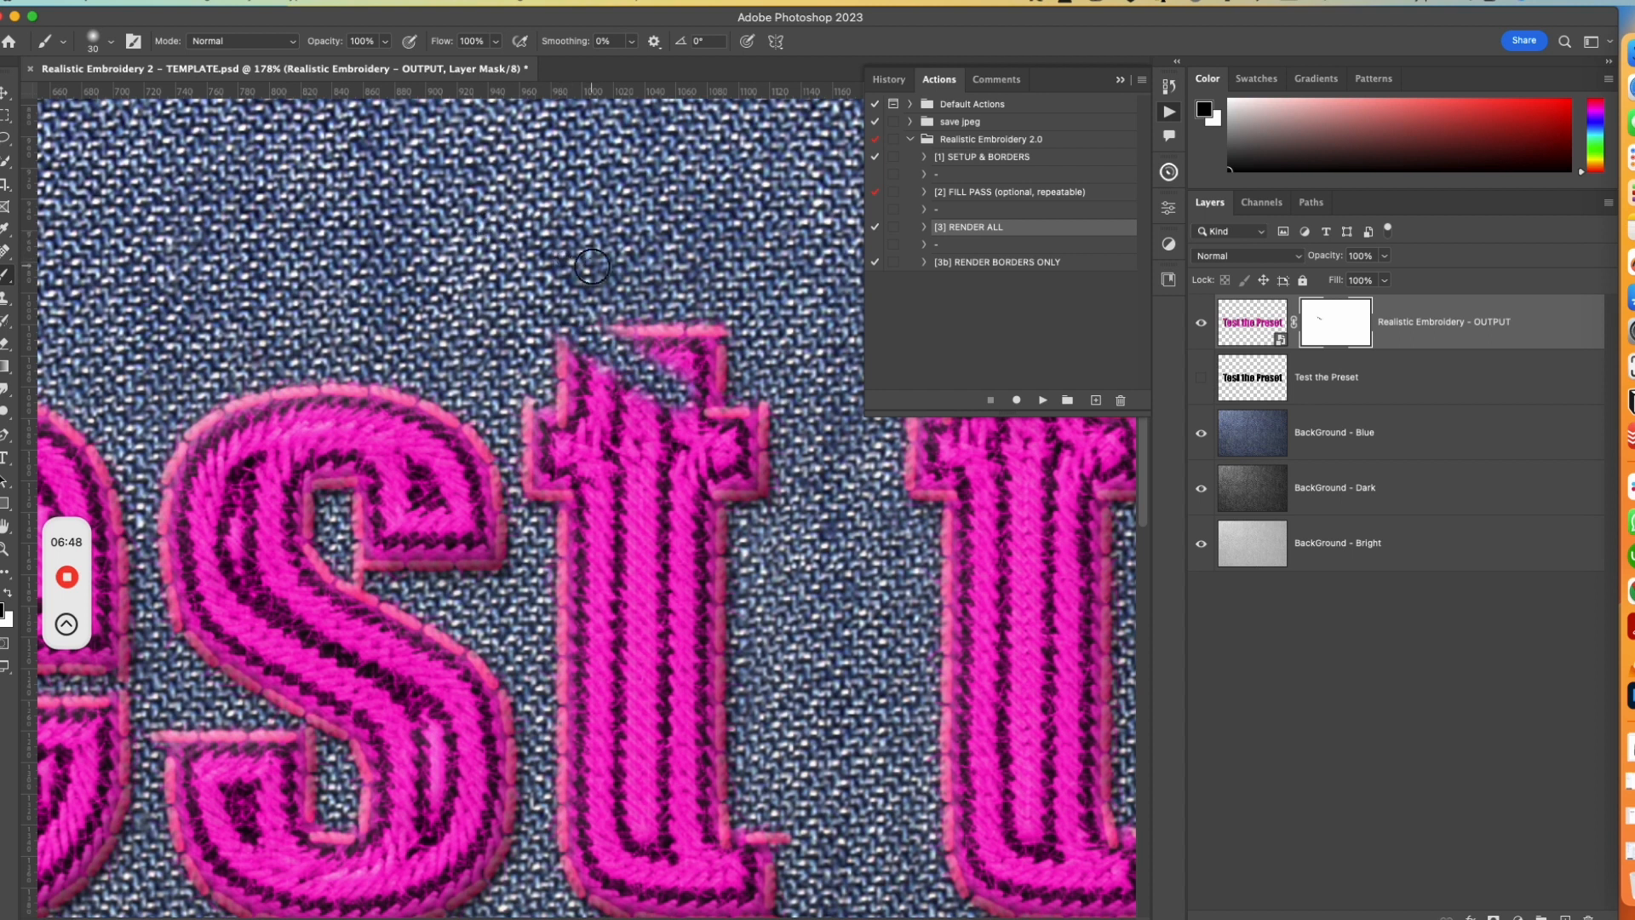
{"action": "key", "text": "super+z"}
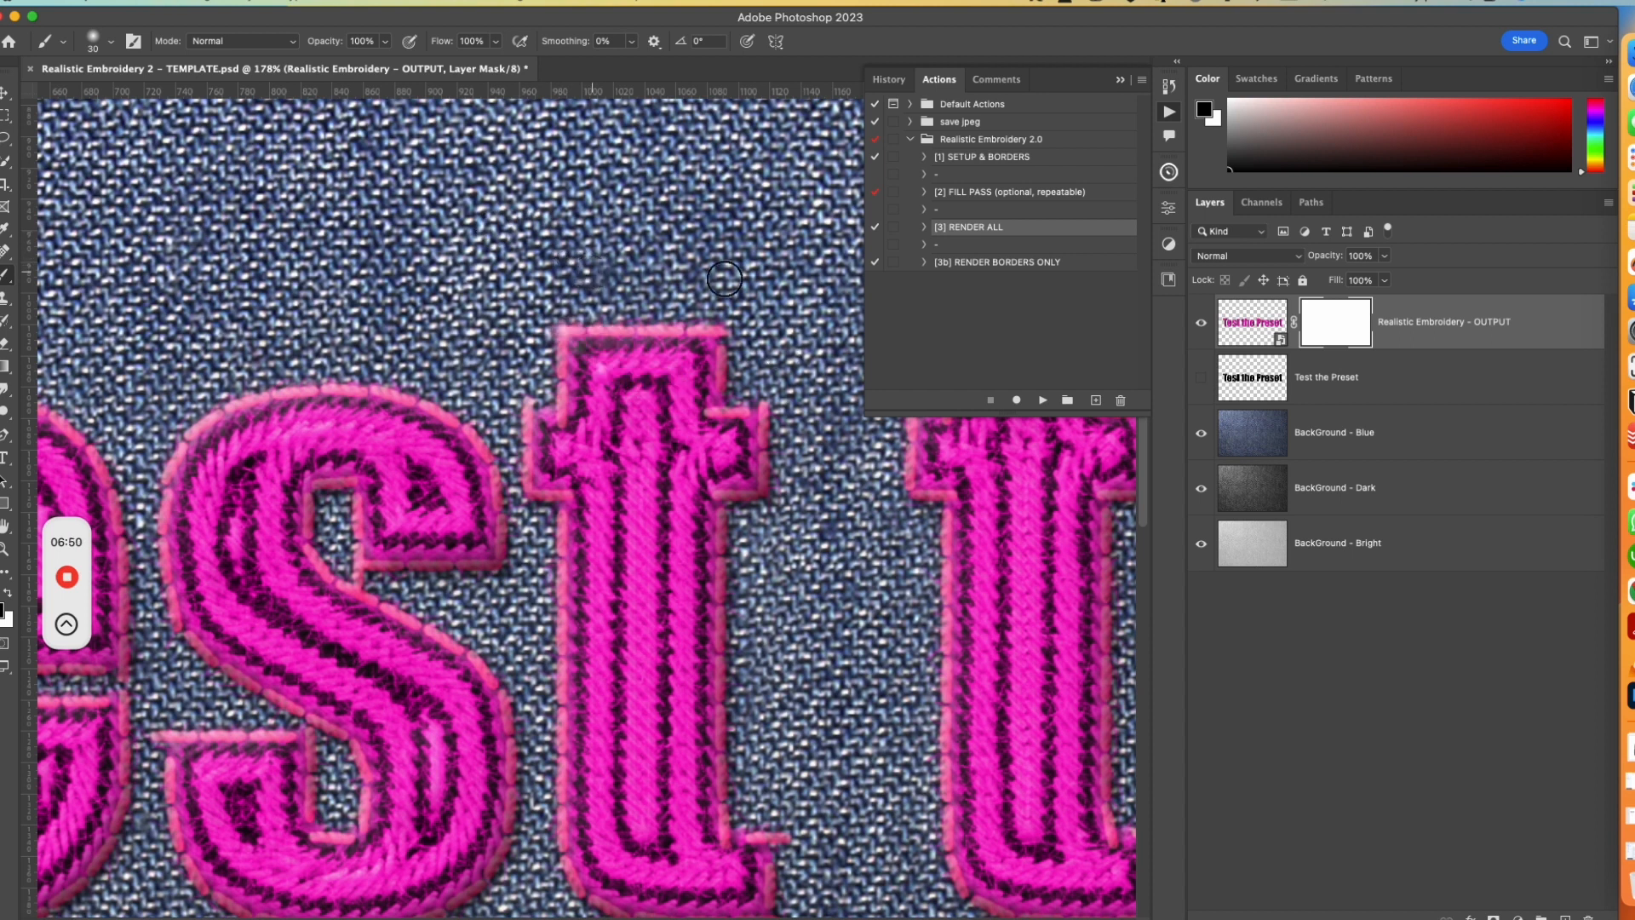
Hide the BackGround - Blue and BackGround - Dark layers to show the bright fabric, and close the template document
{"action": "scroll", "coordinate": [648, 298], "scroll_direction": "right", "scroll_amount": 5}
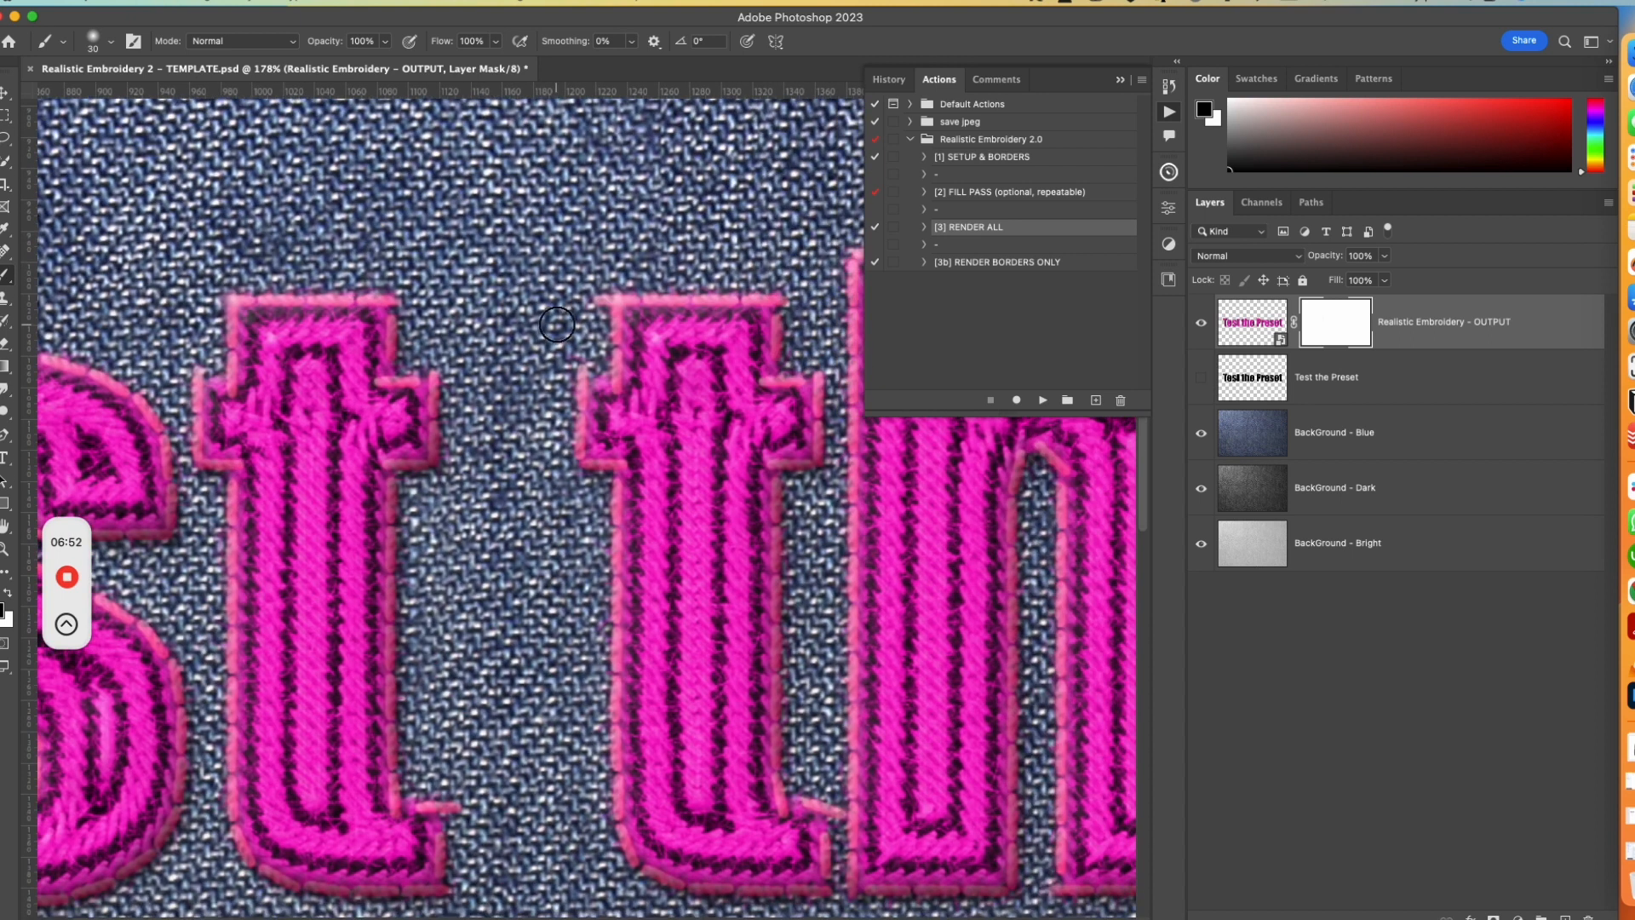
{"action": "scroll", "coordinate": [562, 282], "scroll_direction": "right", "scroll_amount": 3}
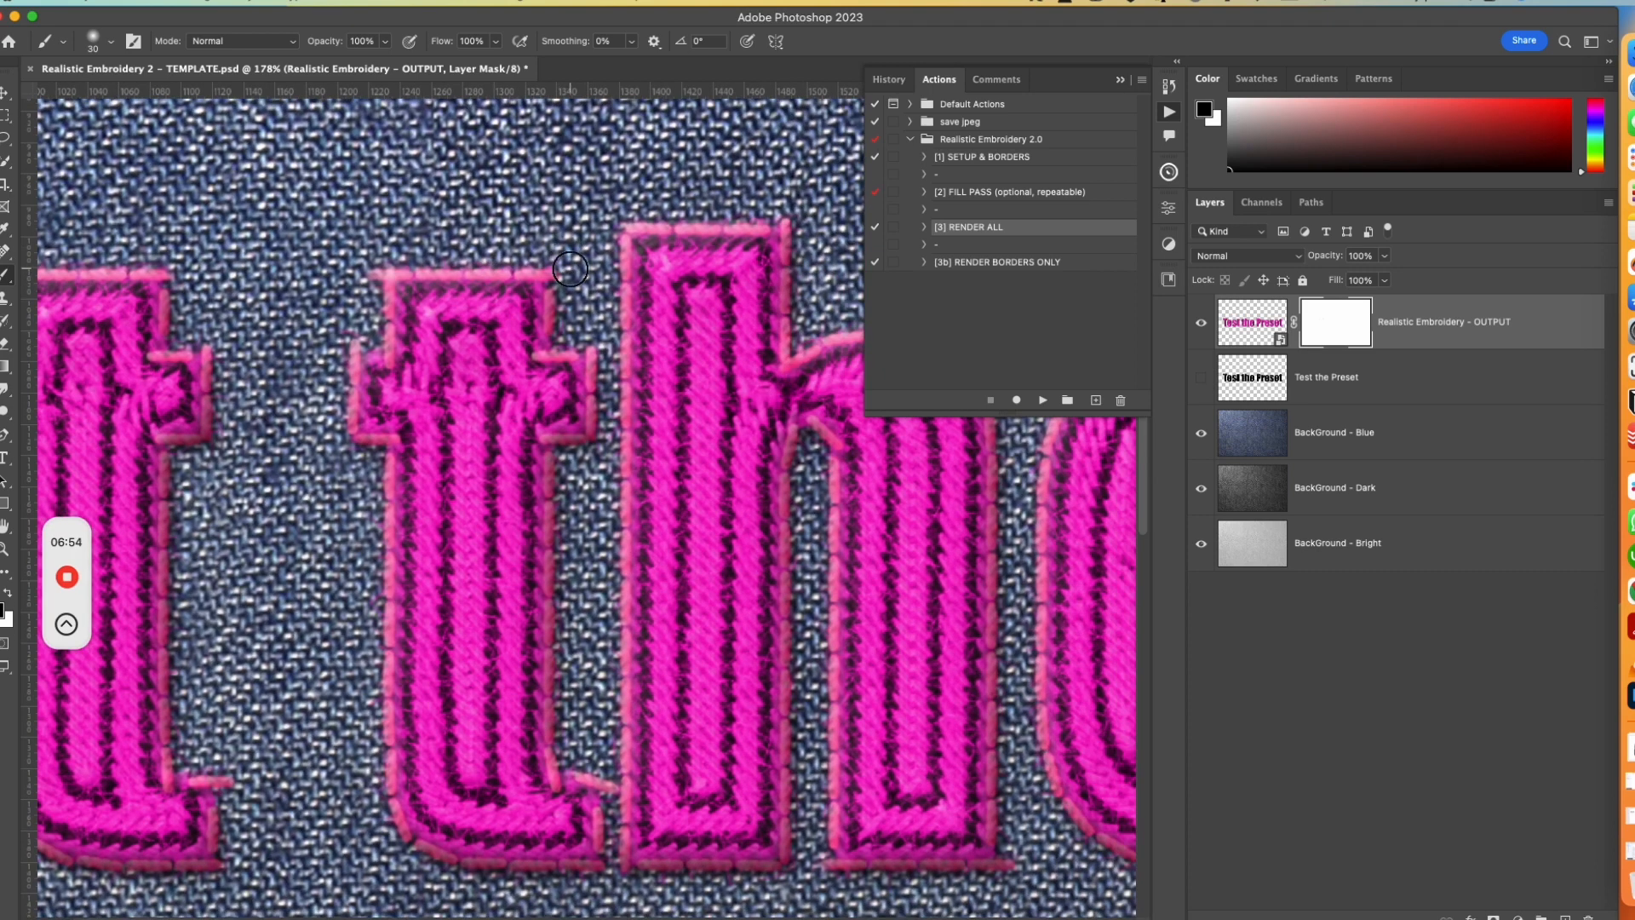
{"action": "scroll", "coordinate": [494, 285], "scroll_direction": "down", "scroll_amount": 10}
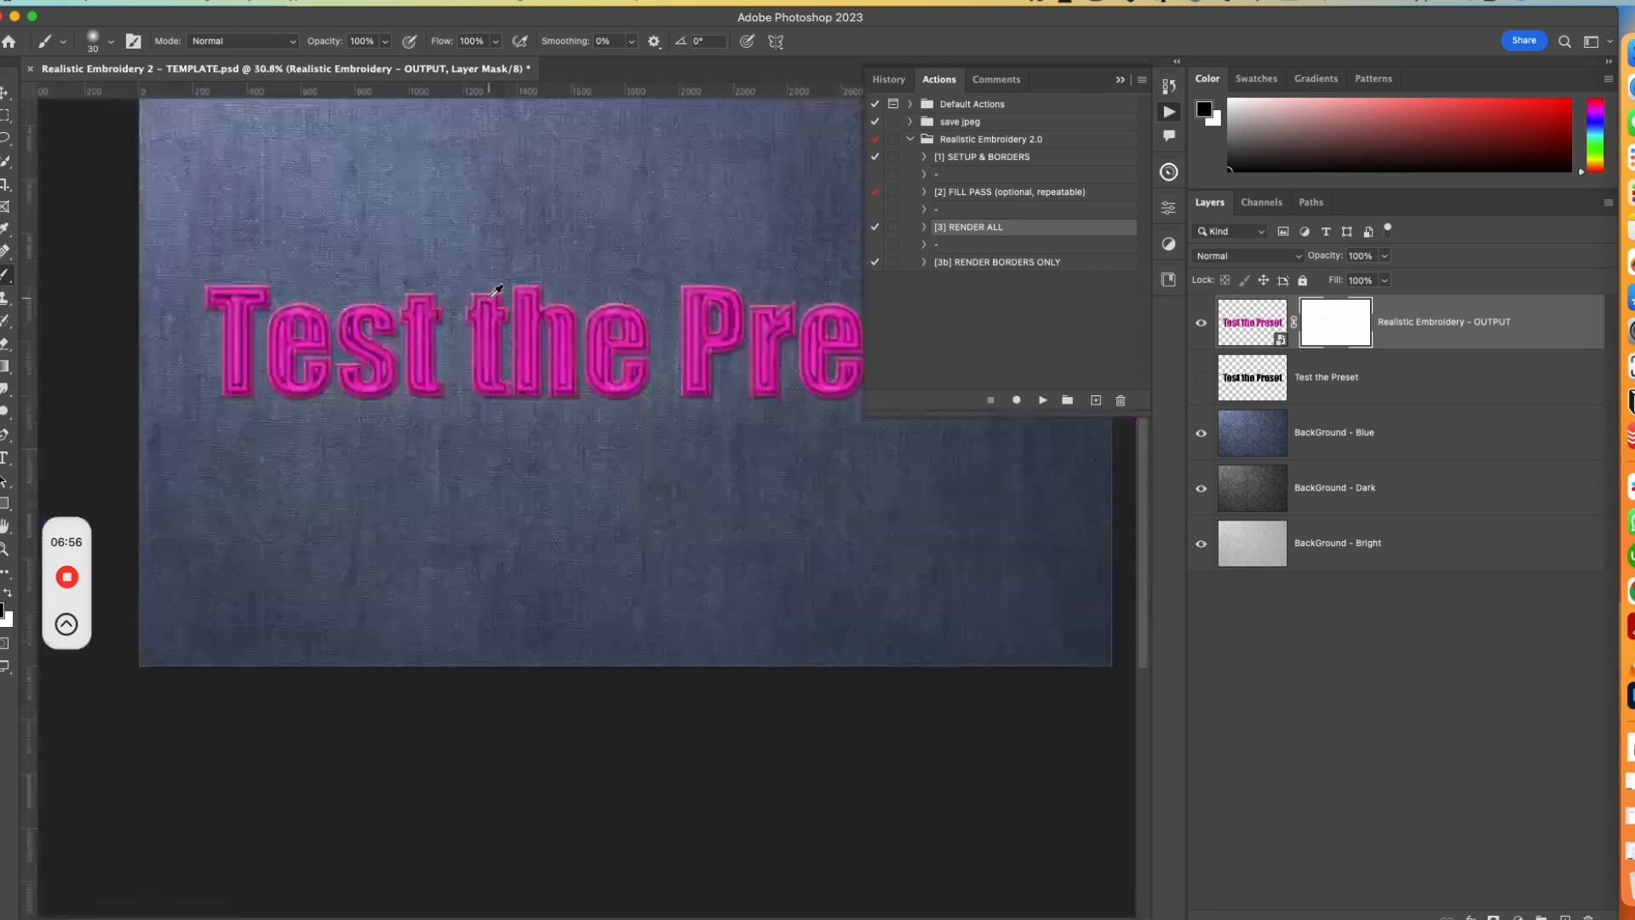
{"action": "left_click_drag", "start_coordinate": [597, 366], "coordinate": [669, 447]}
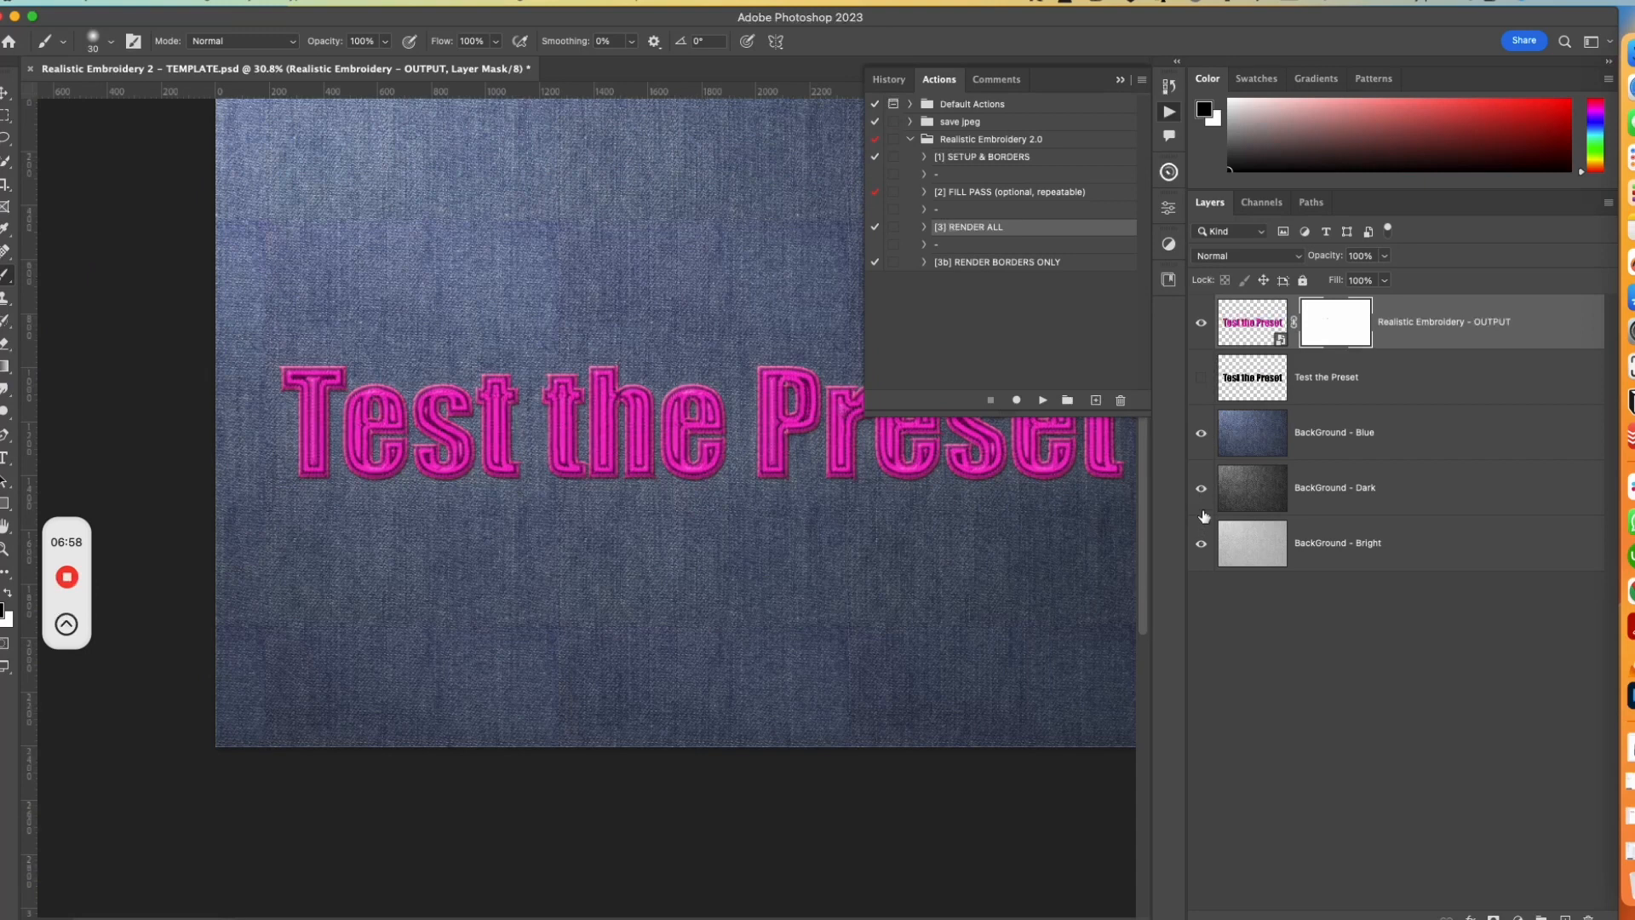
{"action": "left_click_drag", "start_coordinate": [1200, 433], "coordinate": [1202, 481]}
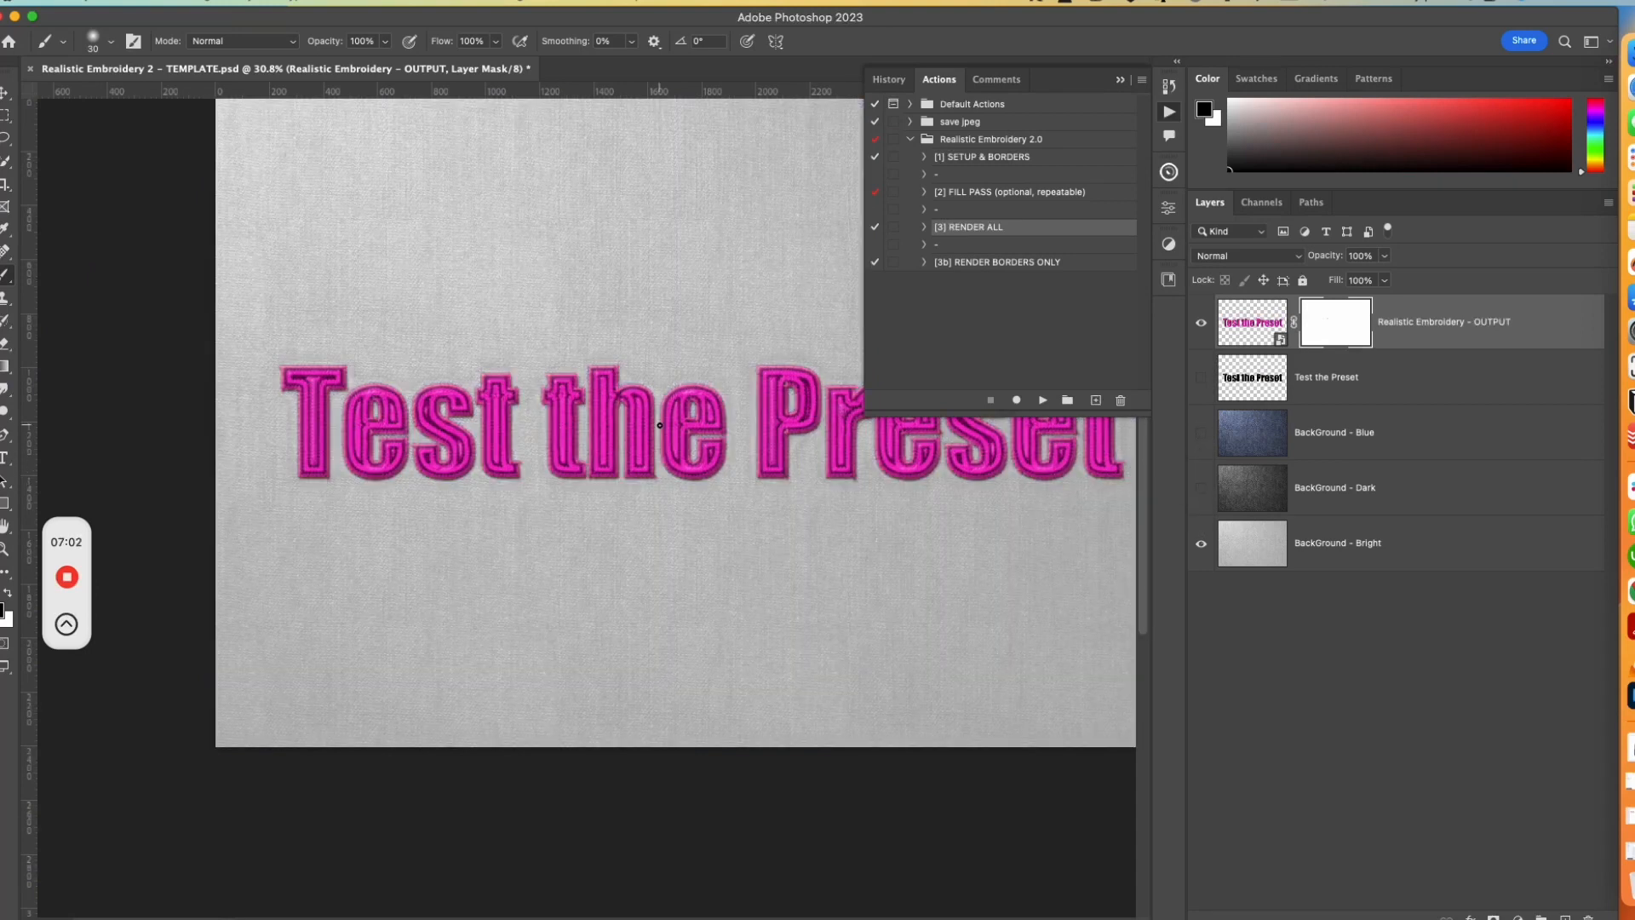
{"action": "key", "text": "v"}
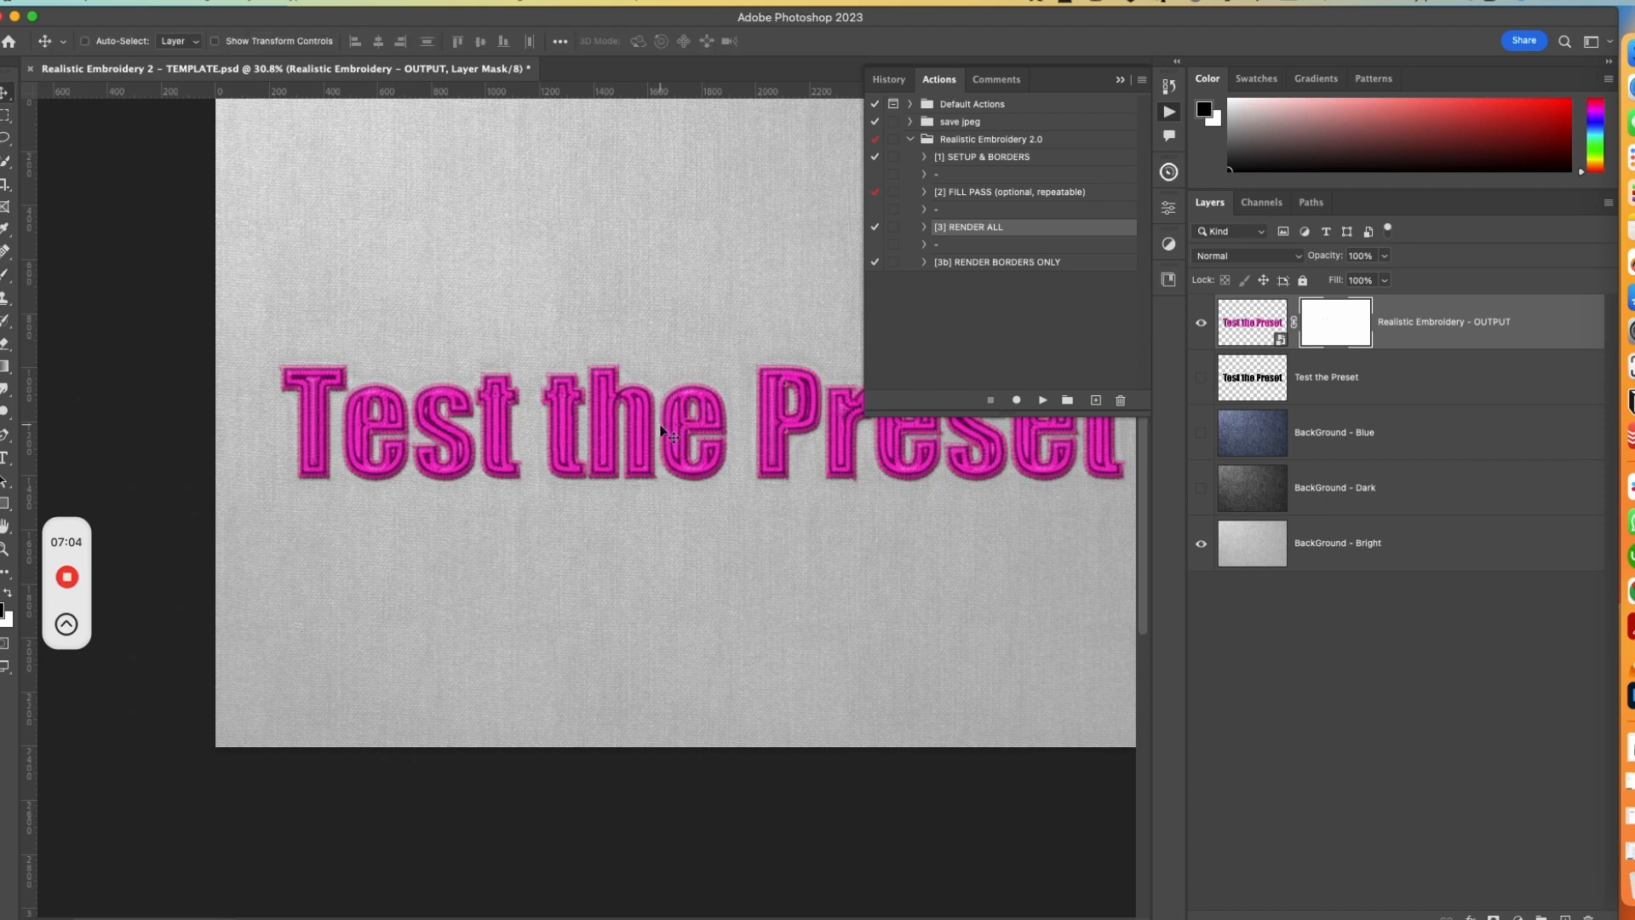
{"action": "left_click_drag", "start_coordinate": [693, 350], "coordinate": [525, 367]}
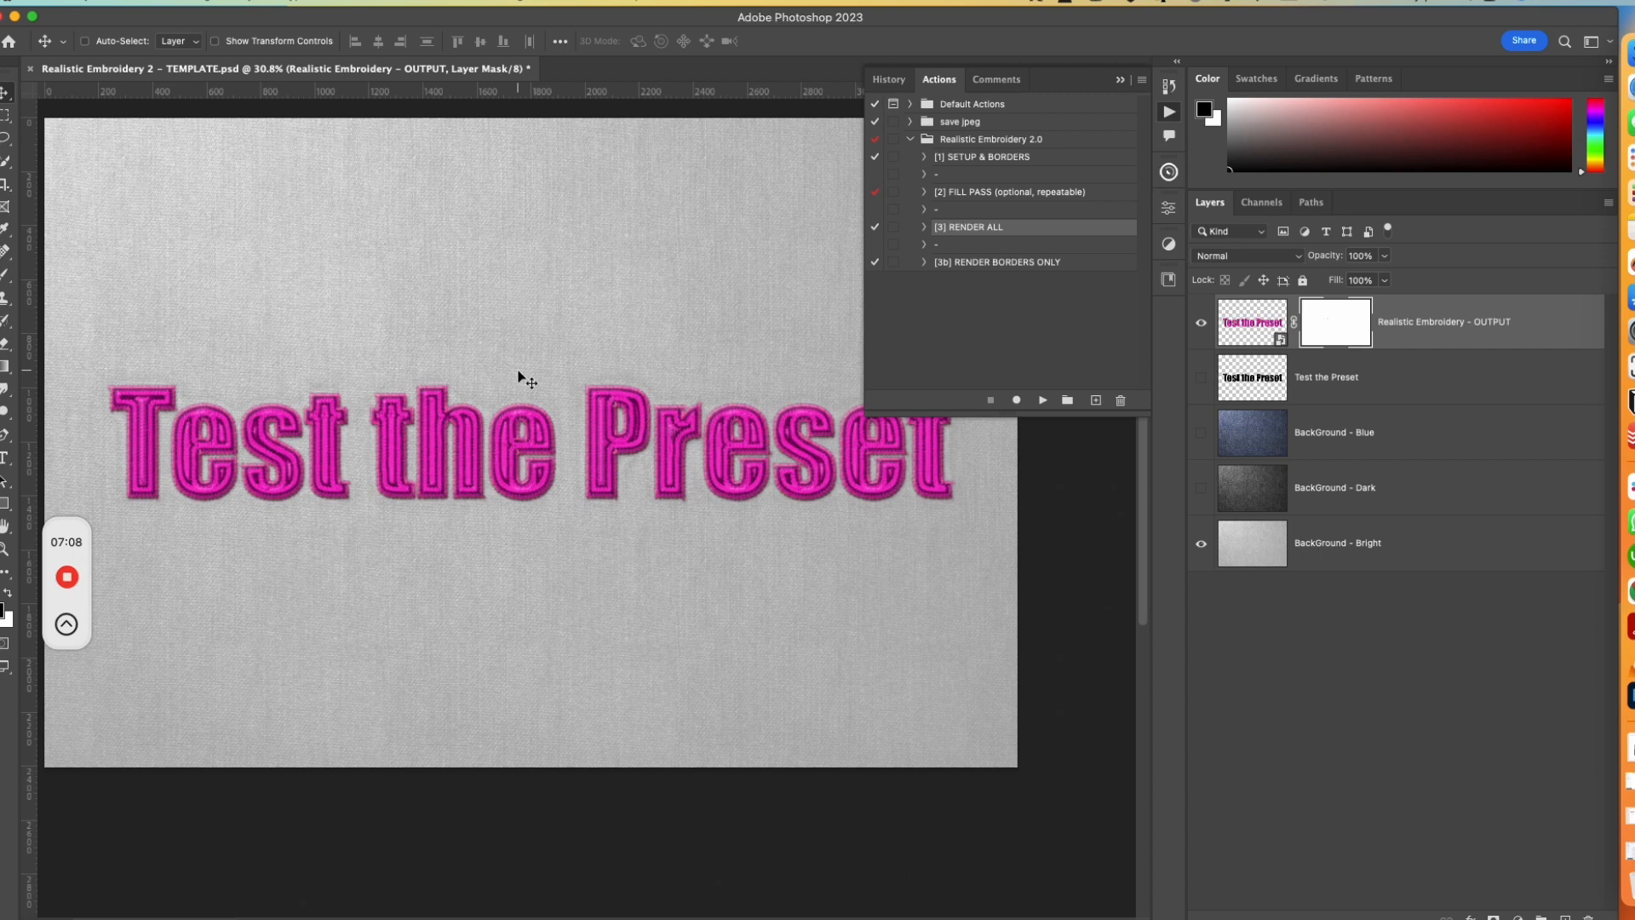
{"action": "left_click_drag", "start_coordinate": [529, 352], "coordinate": [535, 415]}
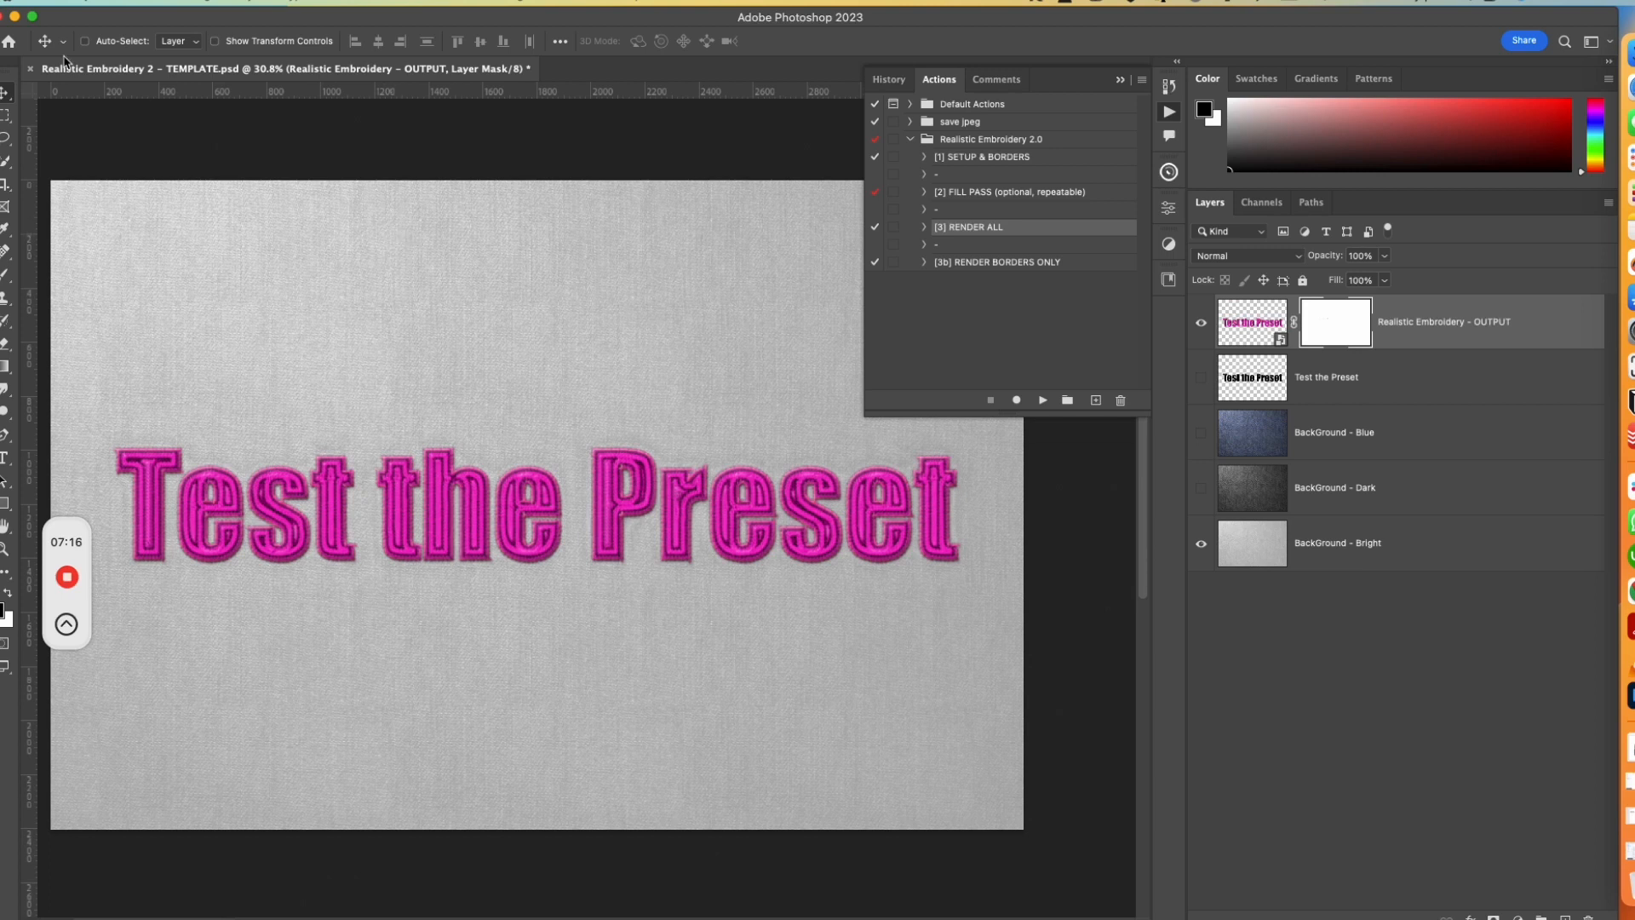
{"action": "left_click", "coordinate": [31, 75]}
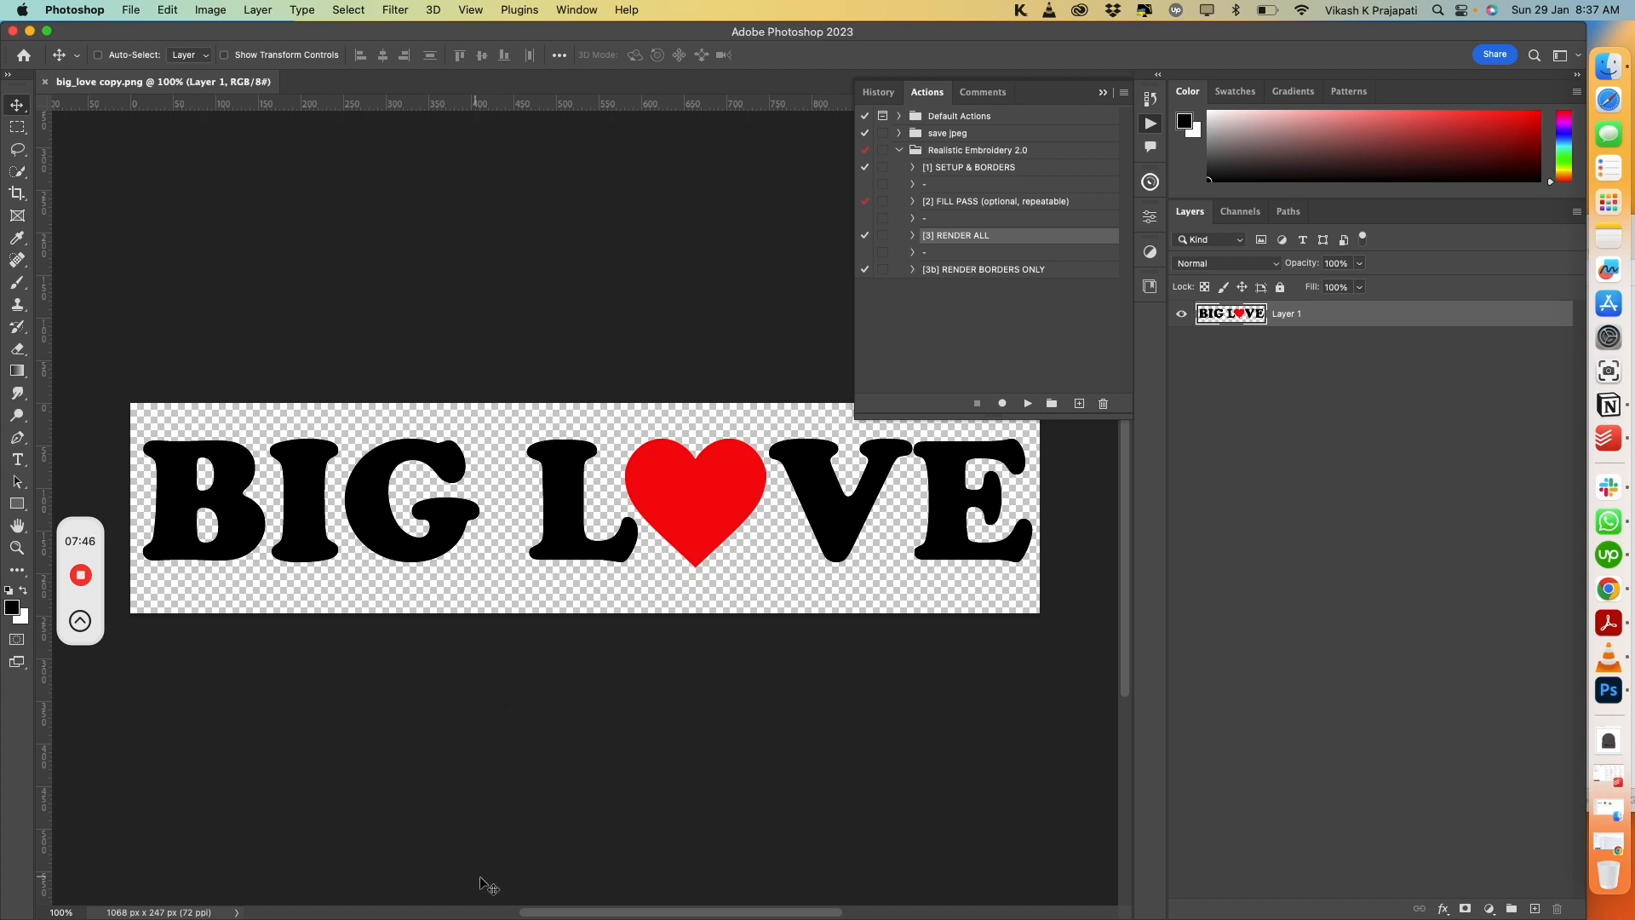
Resample the "BIG LOVE" image to a resolution of 300 pixels/inch using Preserve Details (enlargement)
{"action": "left_click", "coordinate": [212, 11]}
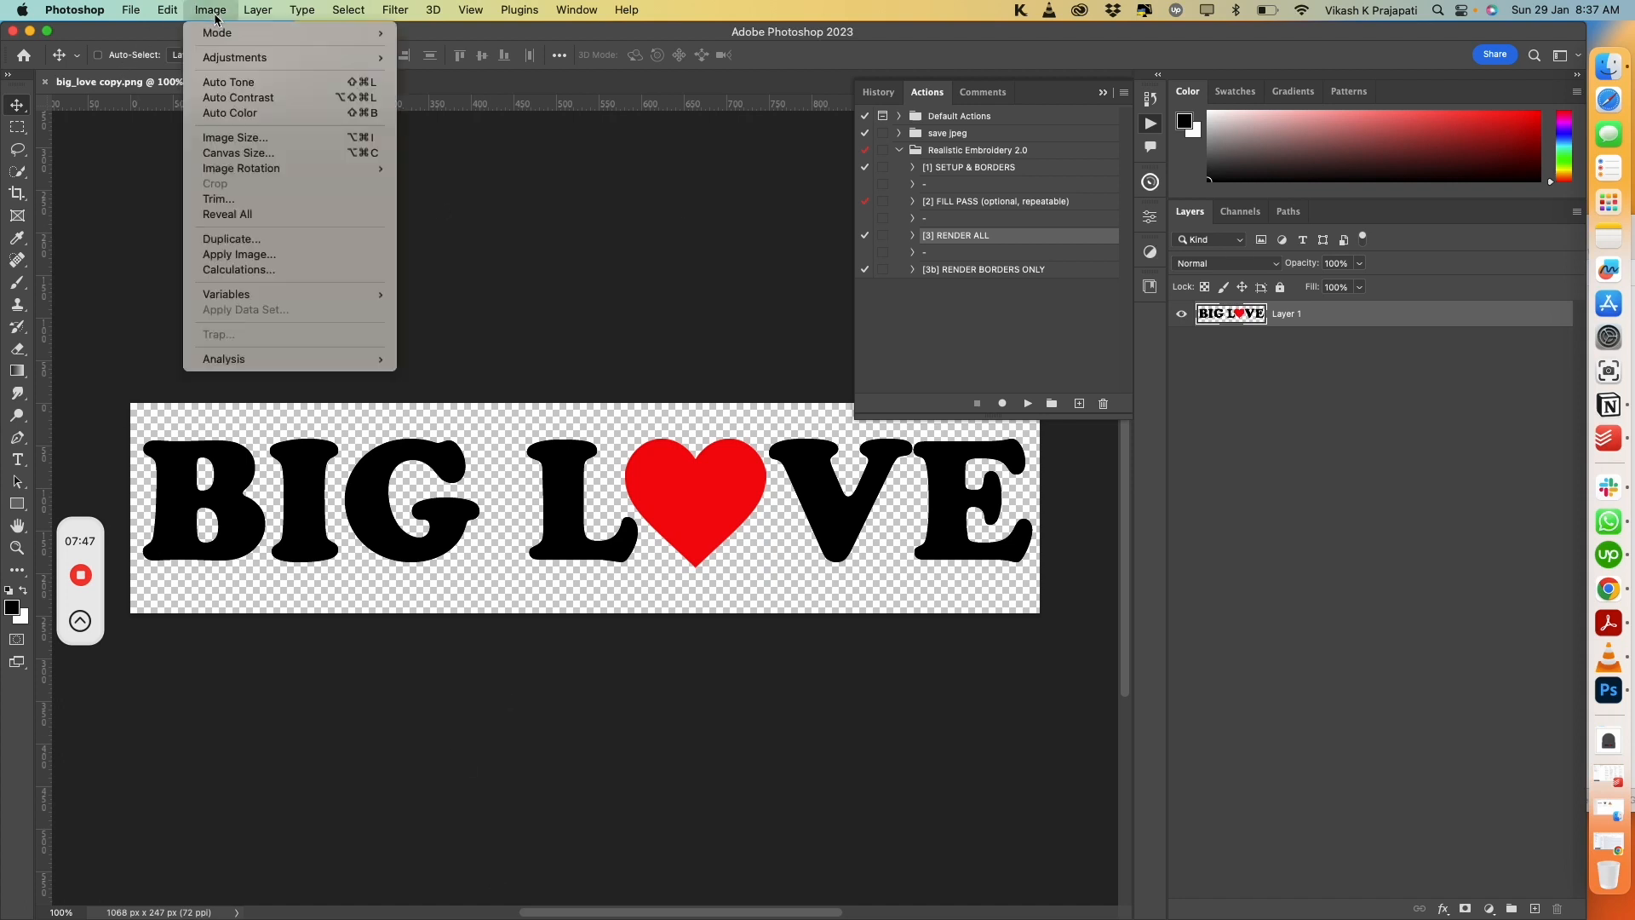
{"action": "left_click", "coordinate": [255, 138]}
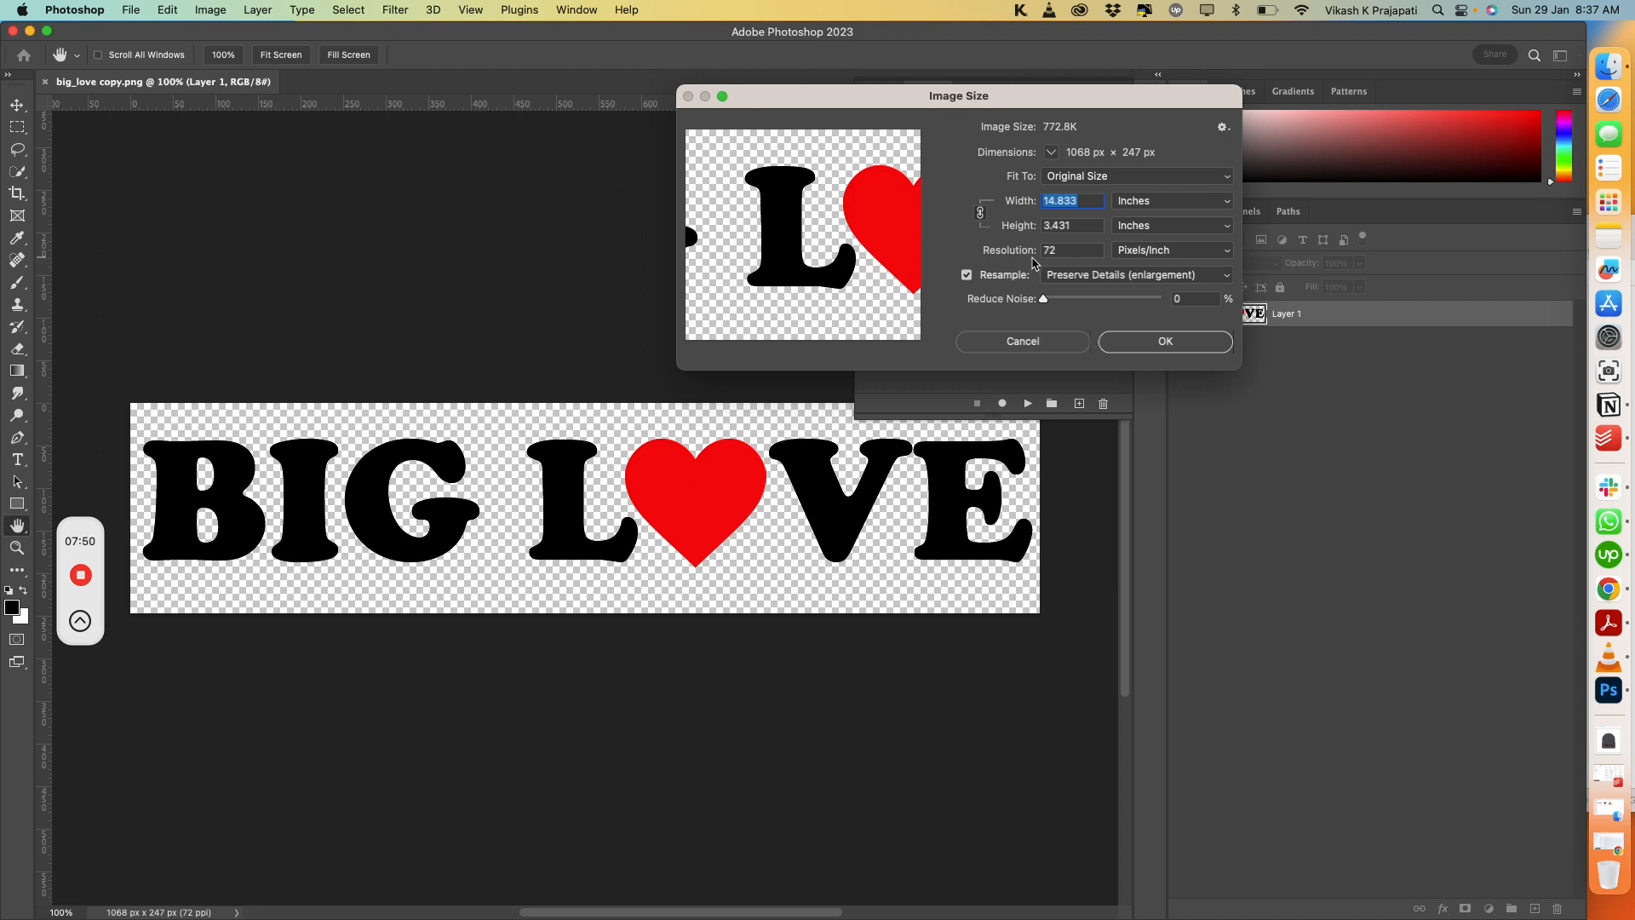
{"action": "left_click_drag", "start_coordinate": [957, 115], "coordinate": [666, 118]}
{"action": "double_click", "coordinate": [791, 252]}
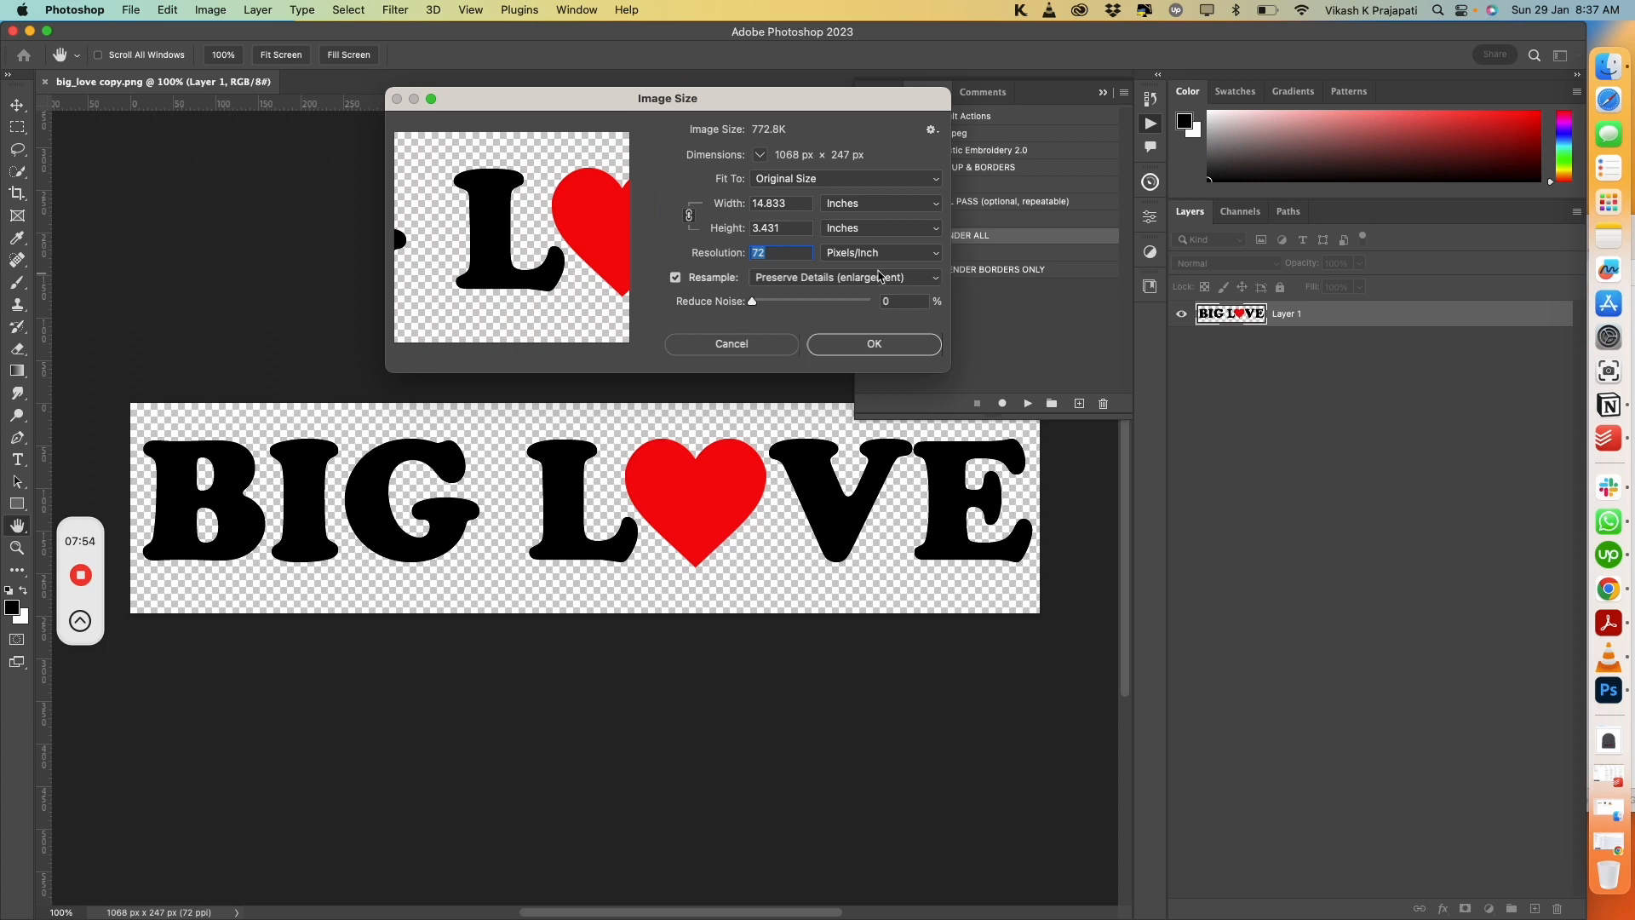
{"action": "type", "text": "300"}
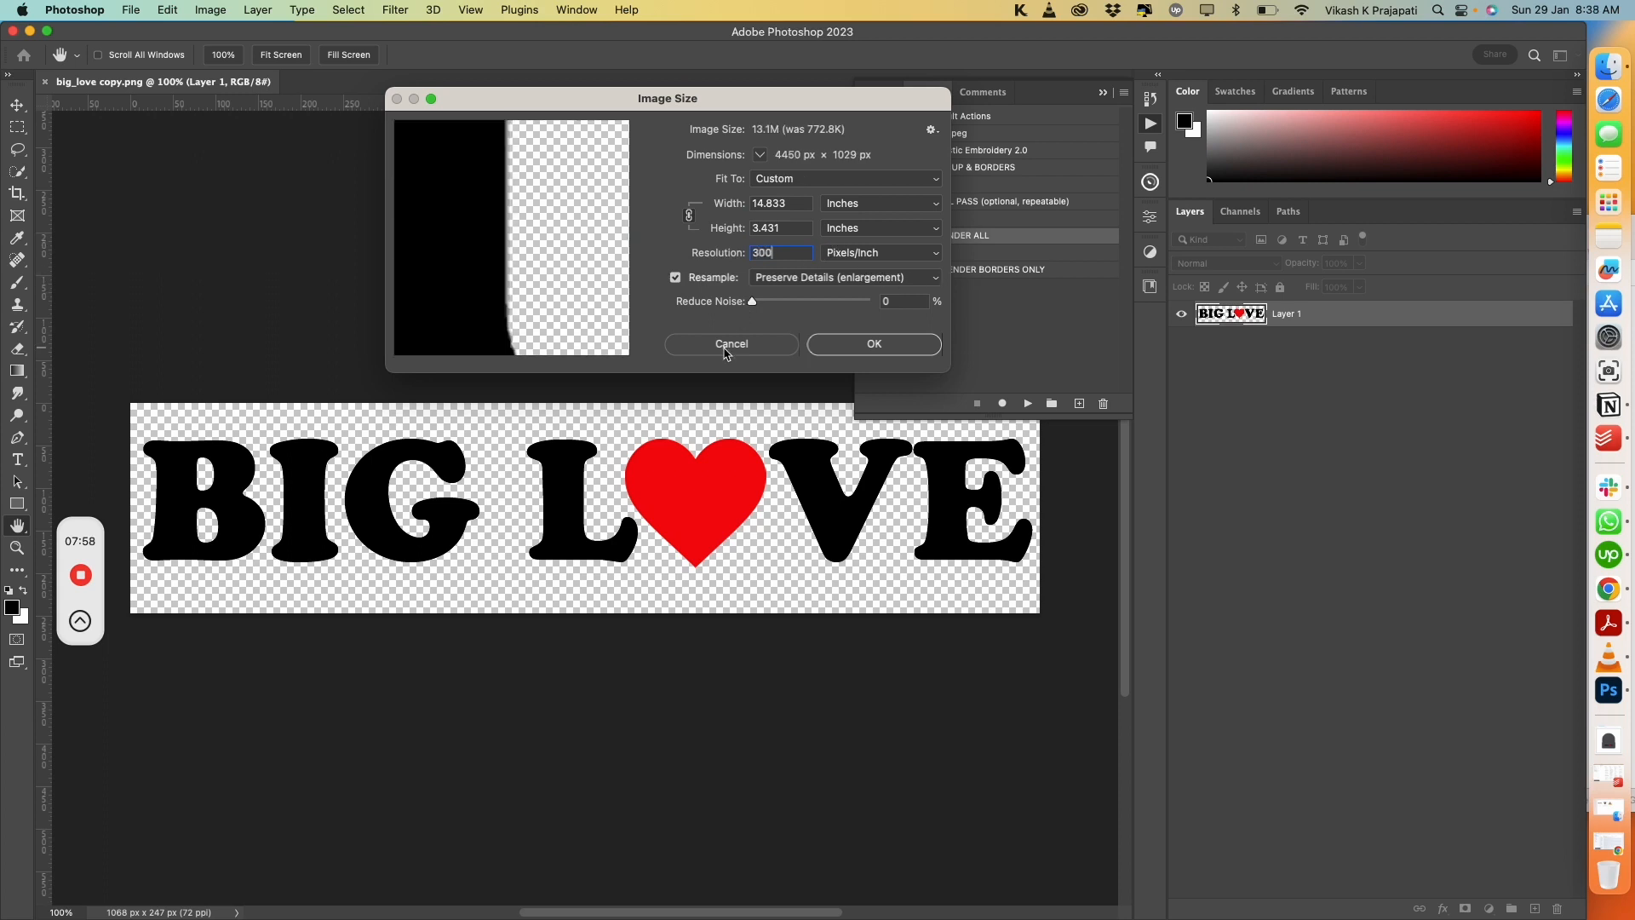
{"action": "left_click", "coordinate": [836, 347]}
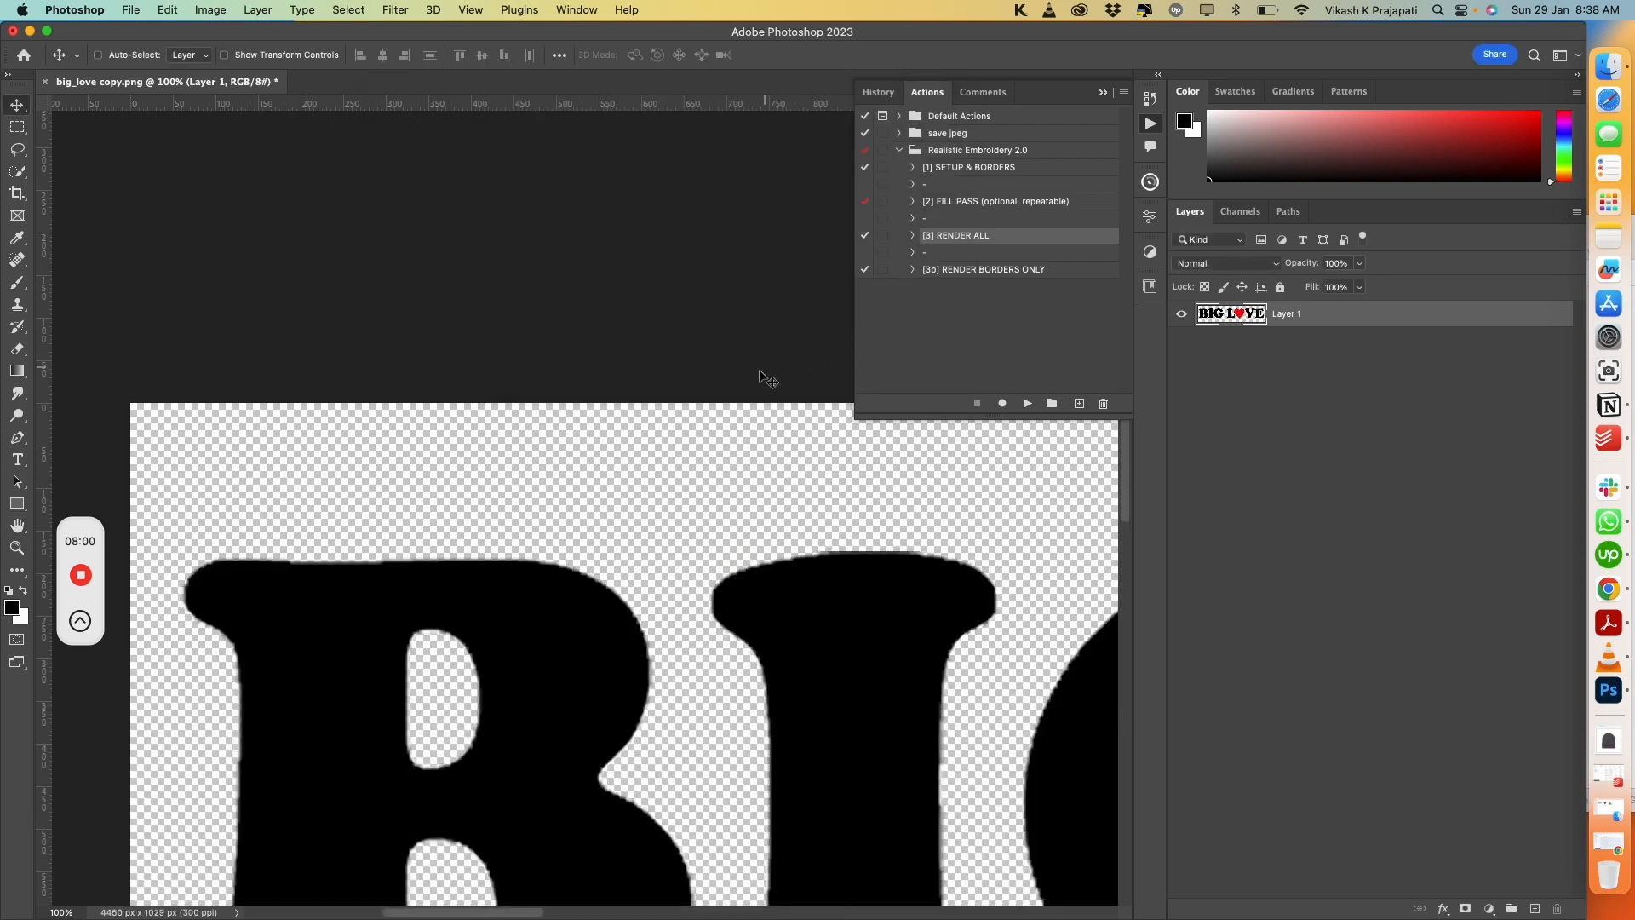
{"action": "scroll", "coordinate": [585, 388], "scroll_direction": "down", "scroll_amount": 5}
{"action": "left_click_drag", "start_coordinate": [712, 463], "coordinate": [284, 310]}
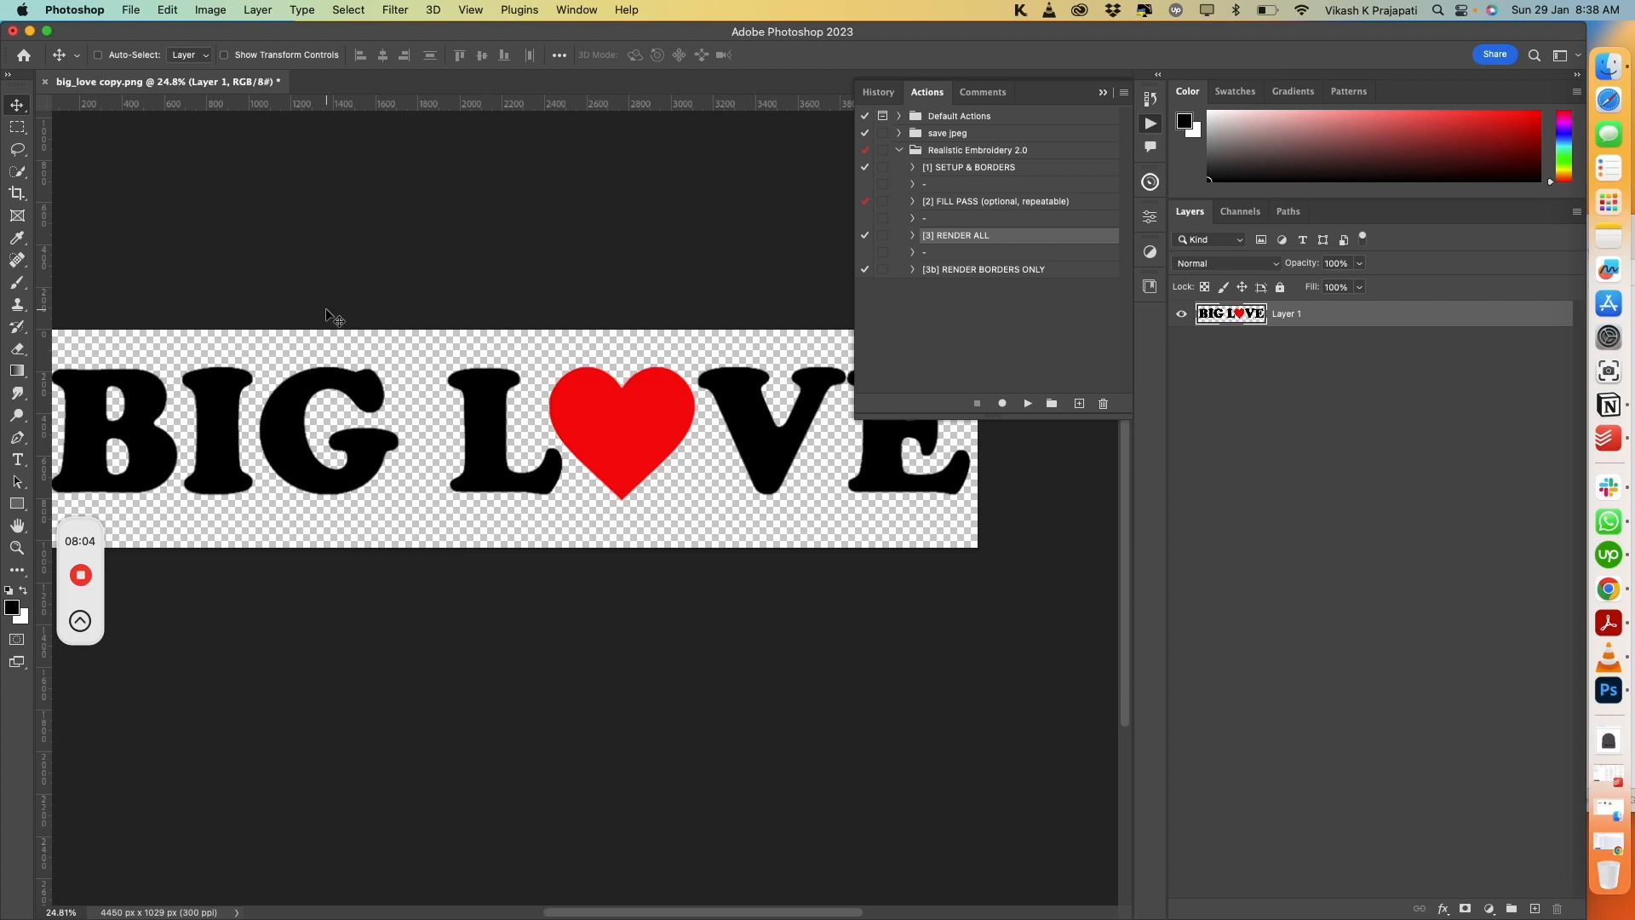
{"action": "scroll", "coordinate": [334, 366], "scroll_direction": "left", "scroll_amount": 3}
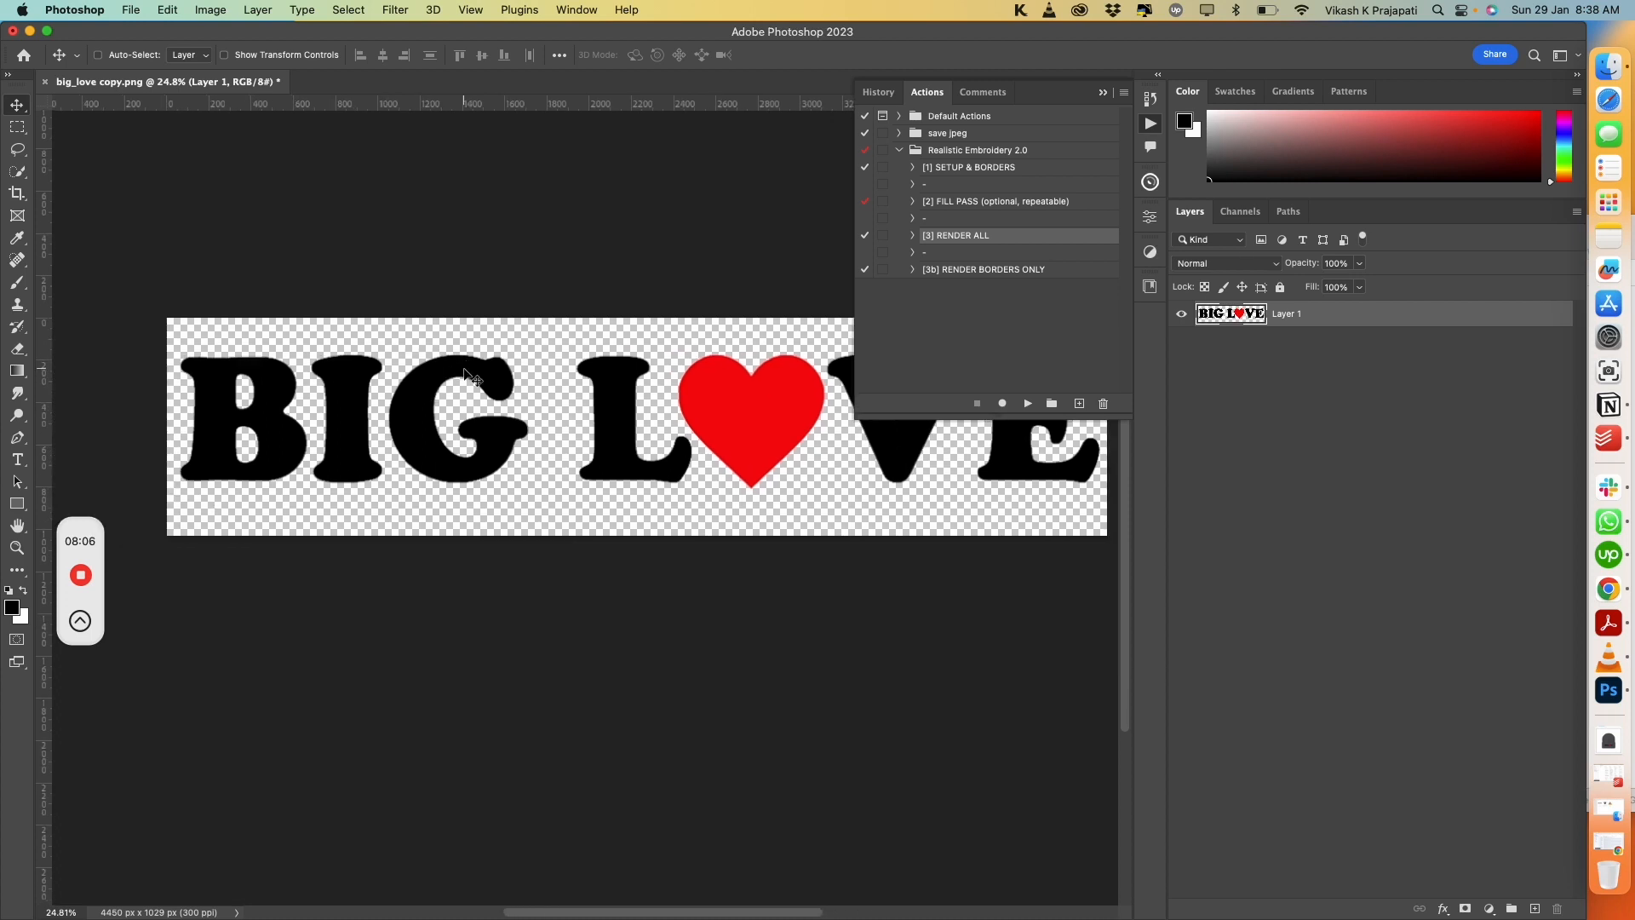
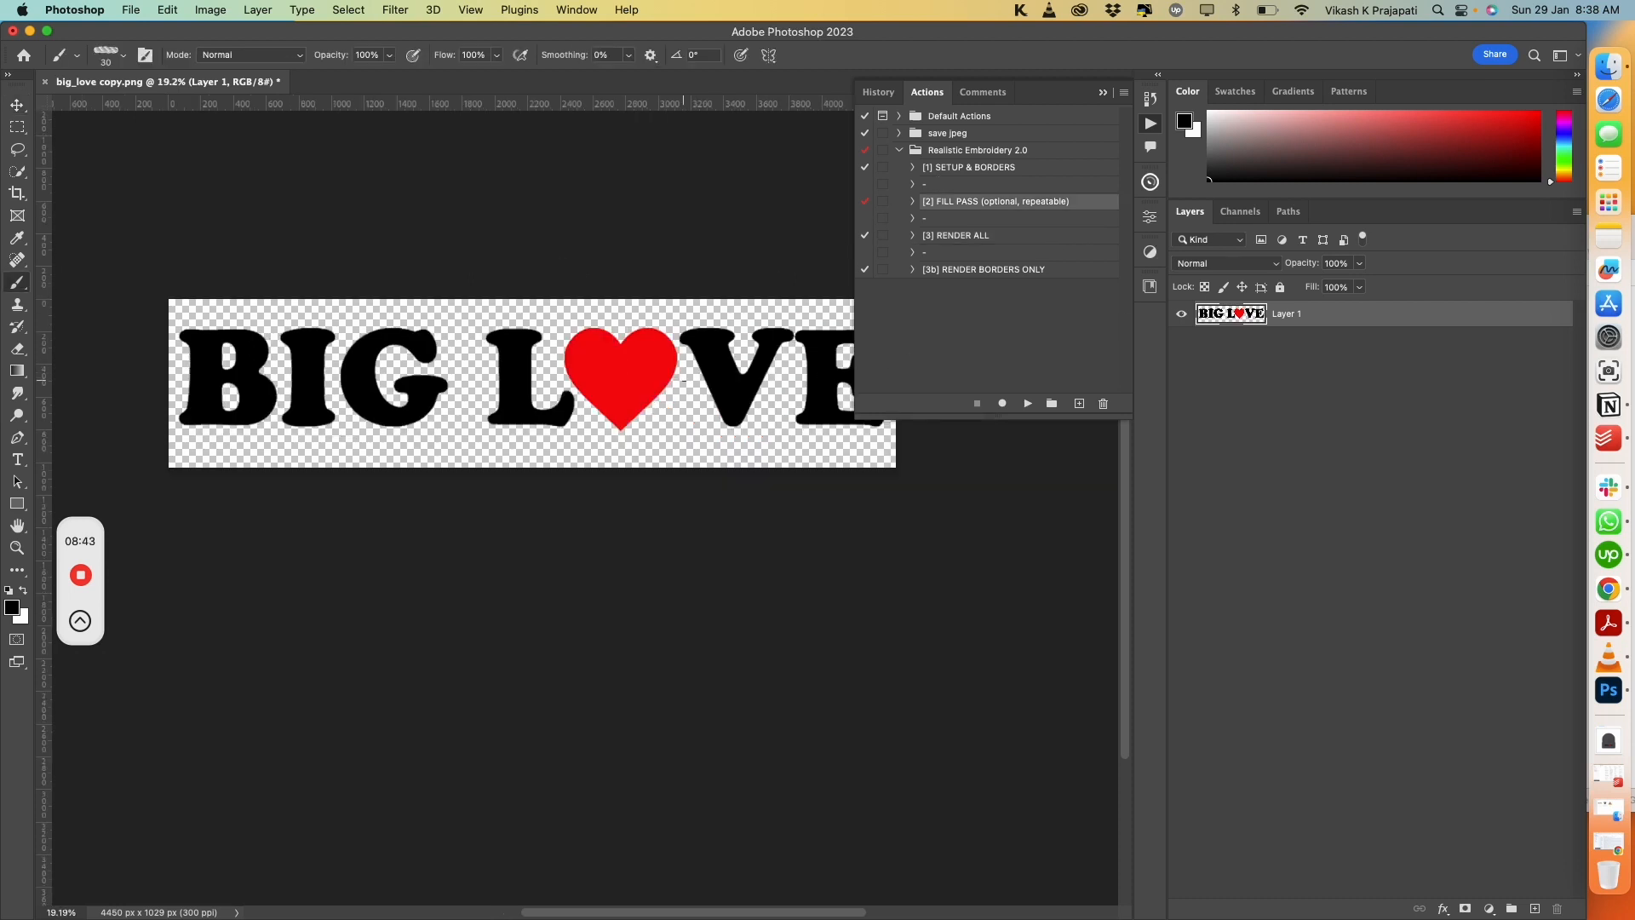
{"action": "key", "text": "v"}
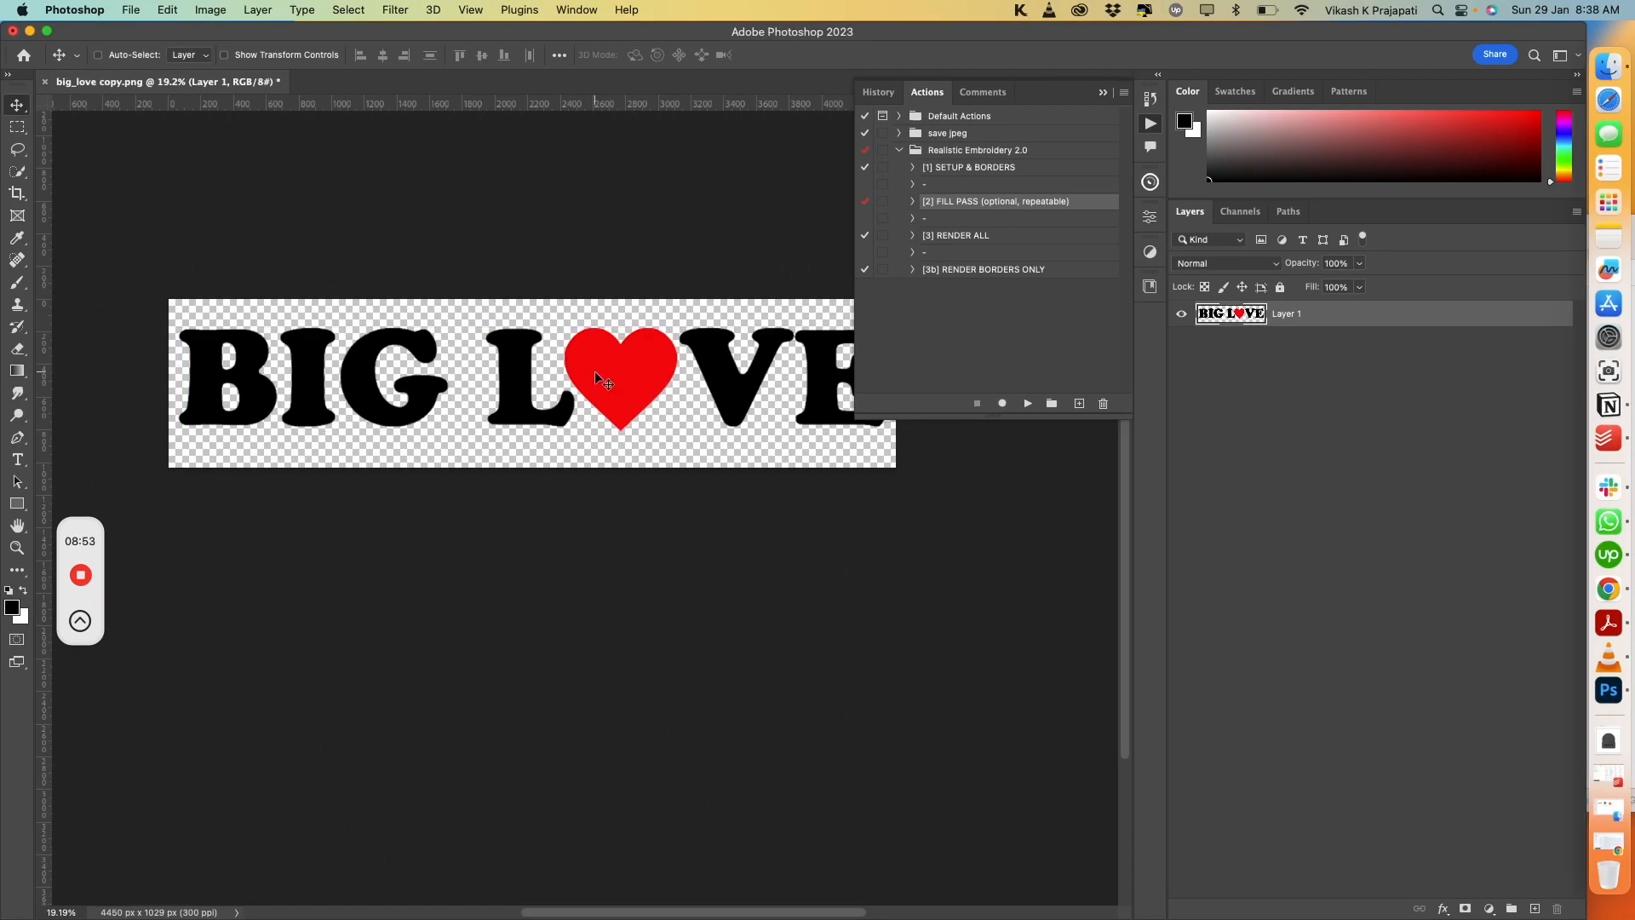
{"action": "scroll", "coordinate": [595, 370], "scroll_direction": "down", "scroll_amount": 2}
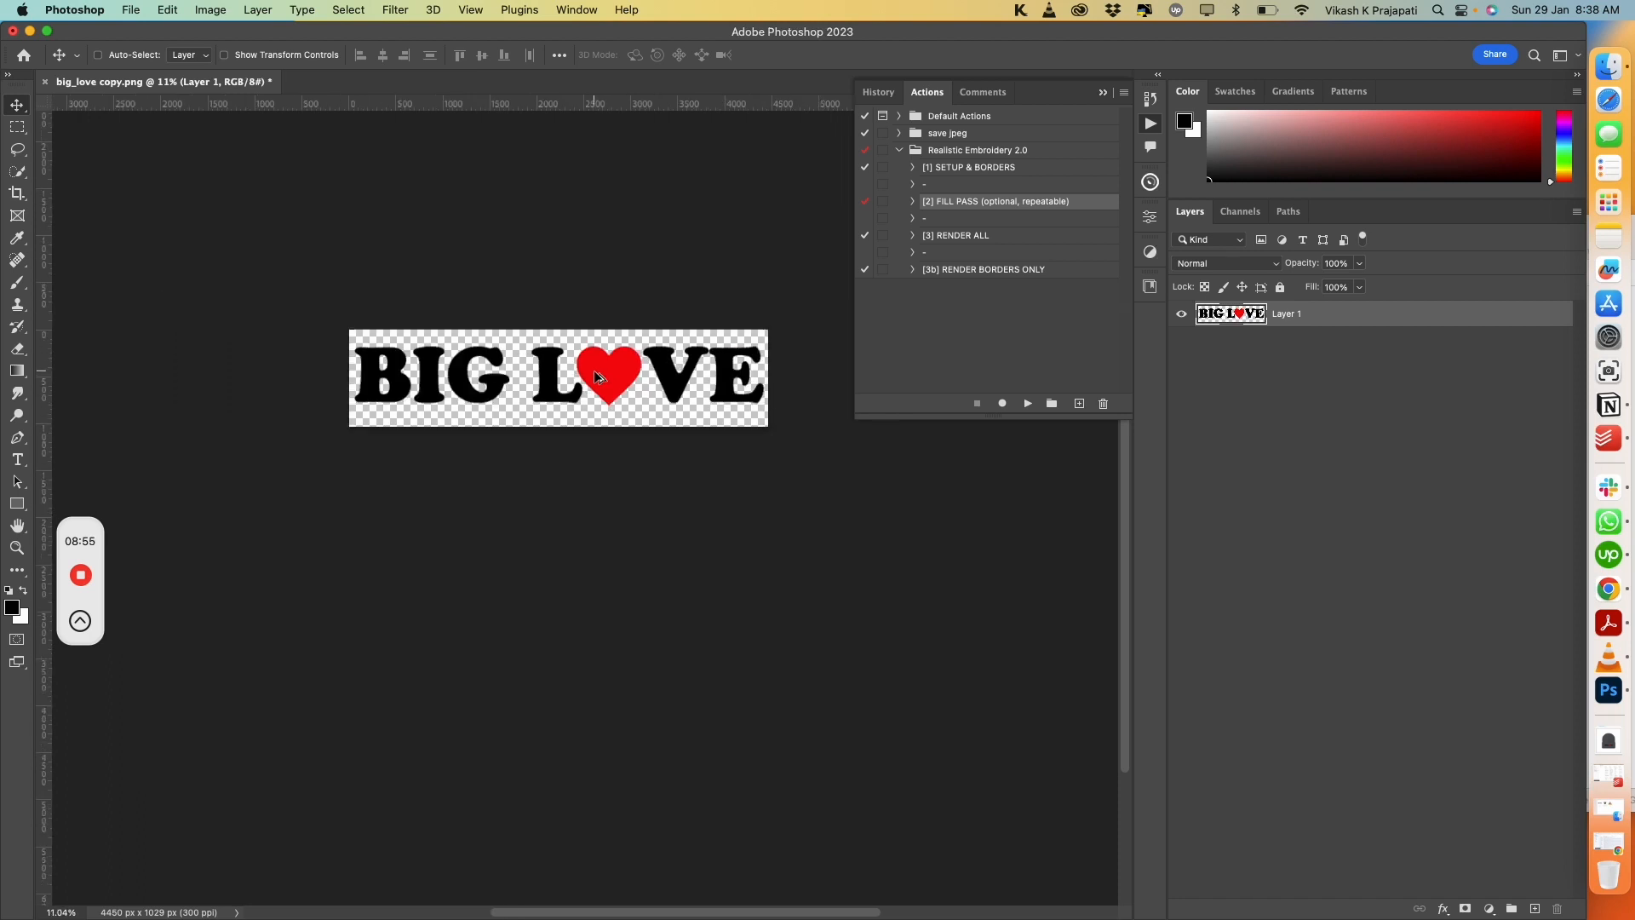
Trace a closed path loosely around the red heart with the Pen tool and convert it into a selection
{"action": "scroll", "coordinate": [595, 369], "scroll_direction": "up", "scroll_amount": 5}
{"action": "key", "text": "p"}
{"action": "left_click", "coordinate": [635, 559]}
{"action": "left_click", "coordinate": [588, 505]}
{"action": "left_click", "coordinate": [505, 403]}
{"action": "left_click", "coordinate": [478, 338]}
{"action": "left_click", "coordinate": [518, 245]}
{"action": "left_click", "coordinate": [598, 205]}
{"action": "left_click", "coordinate": [718, 209]}
{"action": "left_click_drag", "start_coordinate": [749, 209], "coordinate": [514, 202]}
{"action": "left_click", "coordinate": [595, 211]}
{"action": "left_click", "coordinate": [592, 233]}
{"action": "left_click", "coordinate": [615, 304]}
{"action": "left_click", "coordinate": [632, 375]}
{"action": "left_click", "coordinate": [618, 475]}
{"action": "left_click", "coordinate": [581, 511]}
{"action": "left_click", "coordinate": [451, 569]}
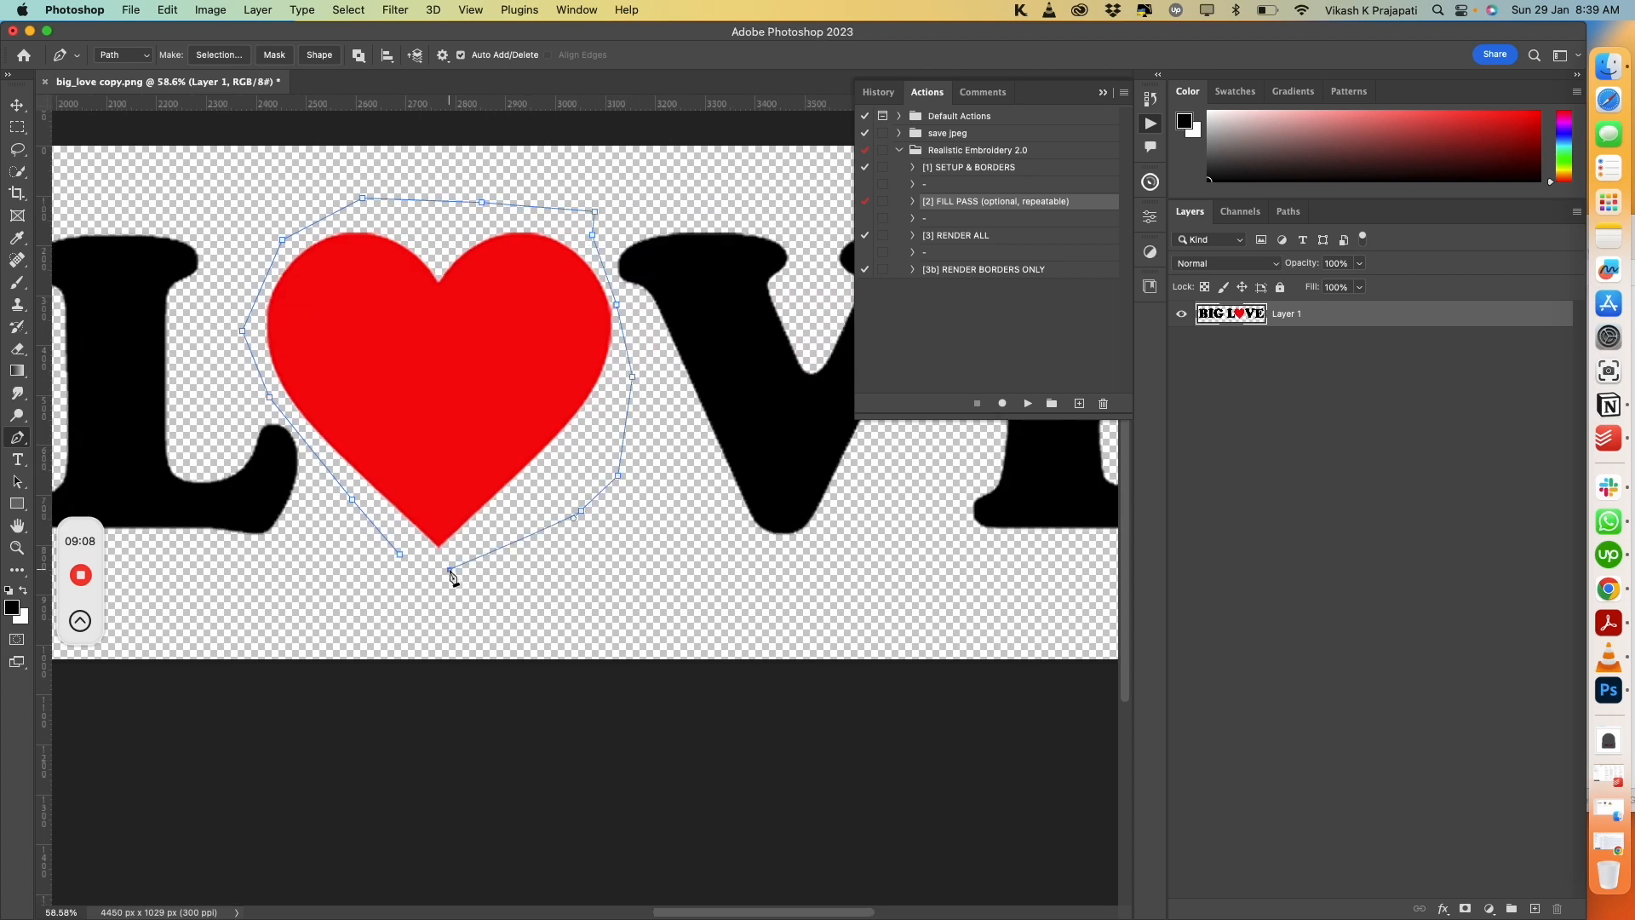
{"action": "left_click", "coordinate": [401, 555]}
{"action": "key", "text": "Return"}
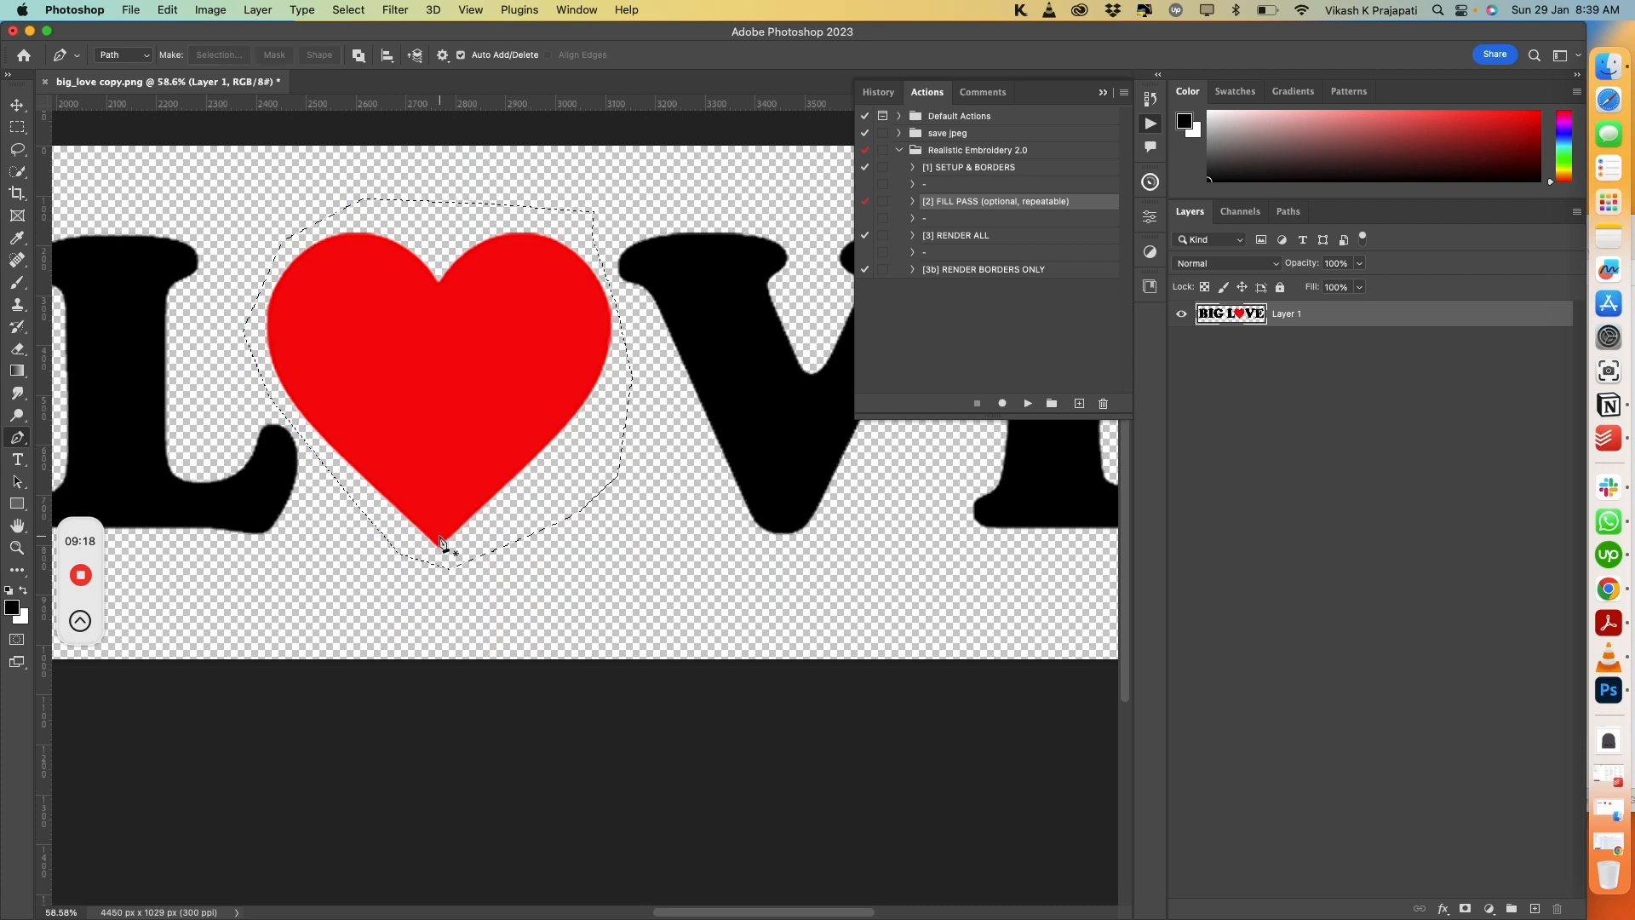
Cut the selected heart onto its own layer and toggle both layers' visibility to check the separation
{"action": "key", "text": "super+shift+j"}
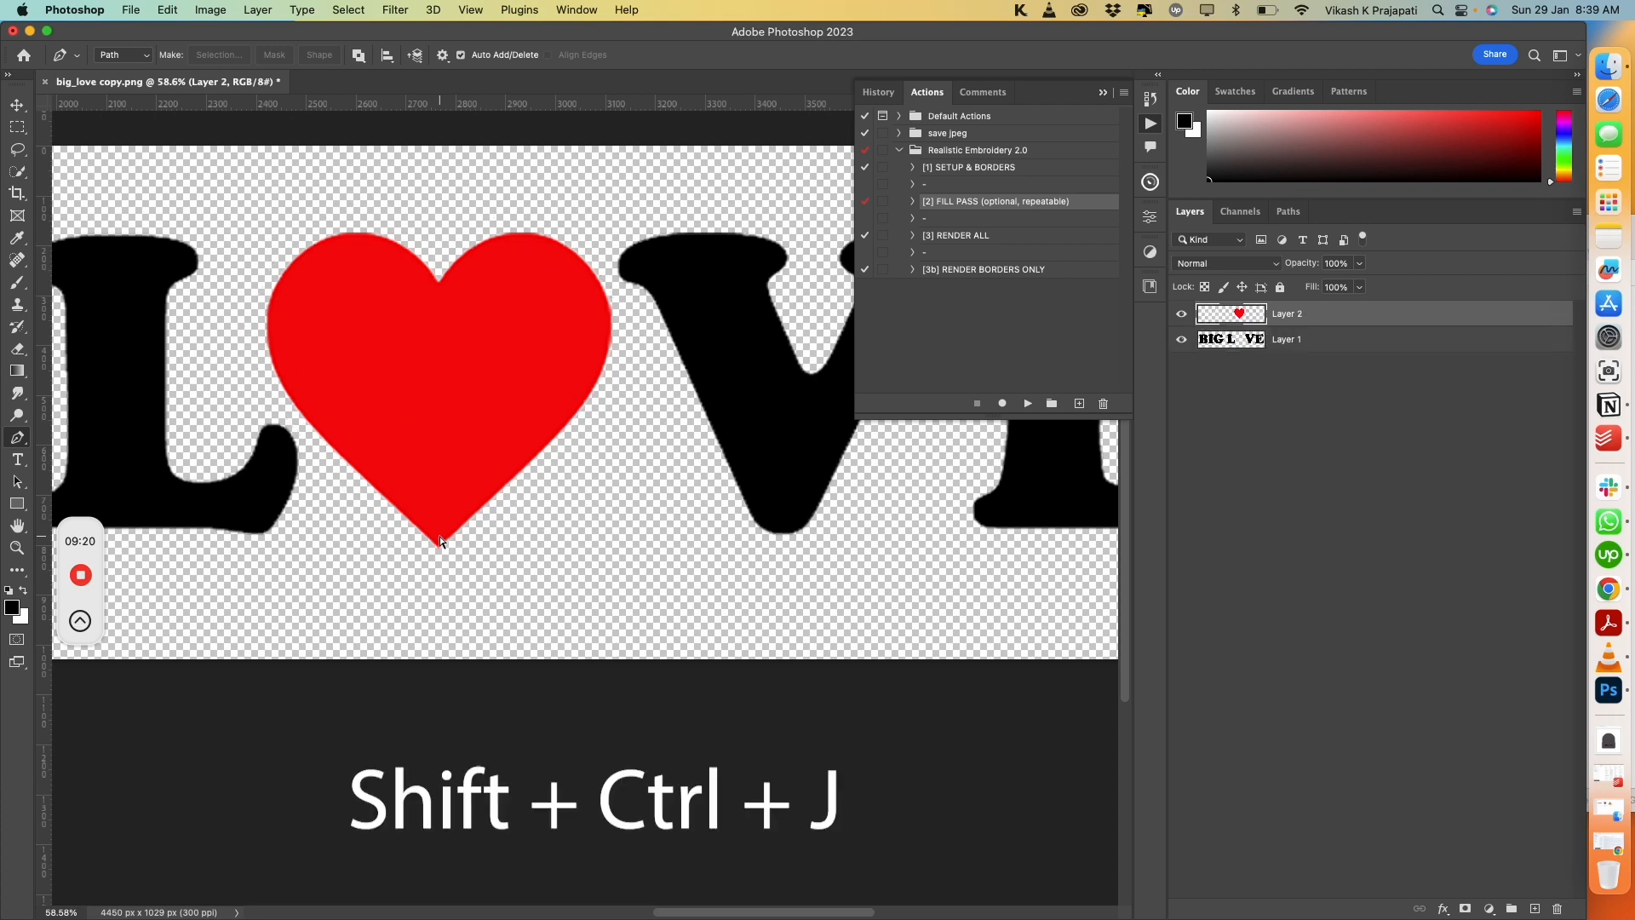
{"action": "left_click", "coordinate": [1344, 348]}
{"action": "left_click", "coordinate": [1343, 322]}
{"action": "left_click", "coordinate": [1181, 314]}
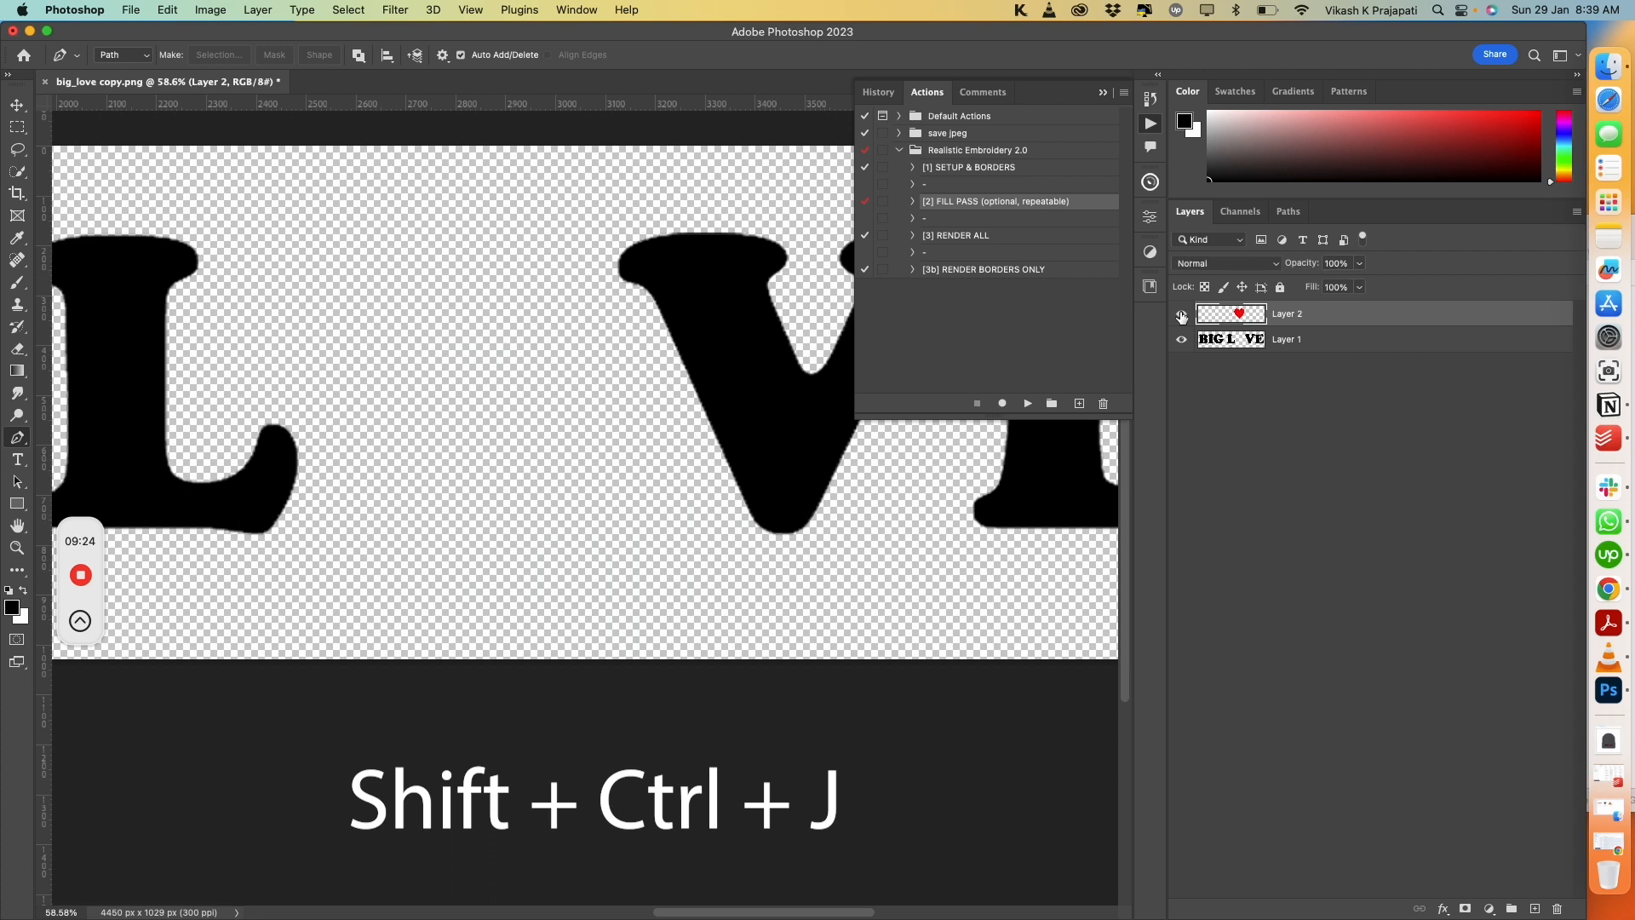
{"action": "left_click", "coordinate": [1181, 313]}
{"action": "left_click", "coordinate": [1182, 339]}
{"action": "left_click", "coordinate": [1181, 339]}
{"action": "scroll", "coordinate": [758, 402], "scroll_direction": "down", "scroll_amount": 2}
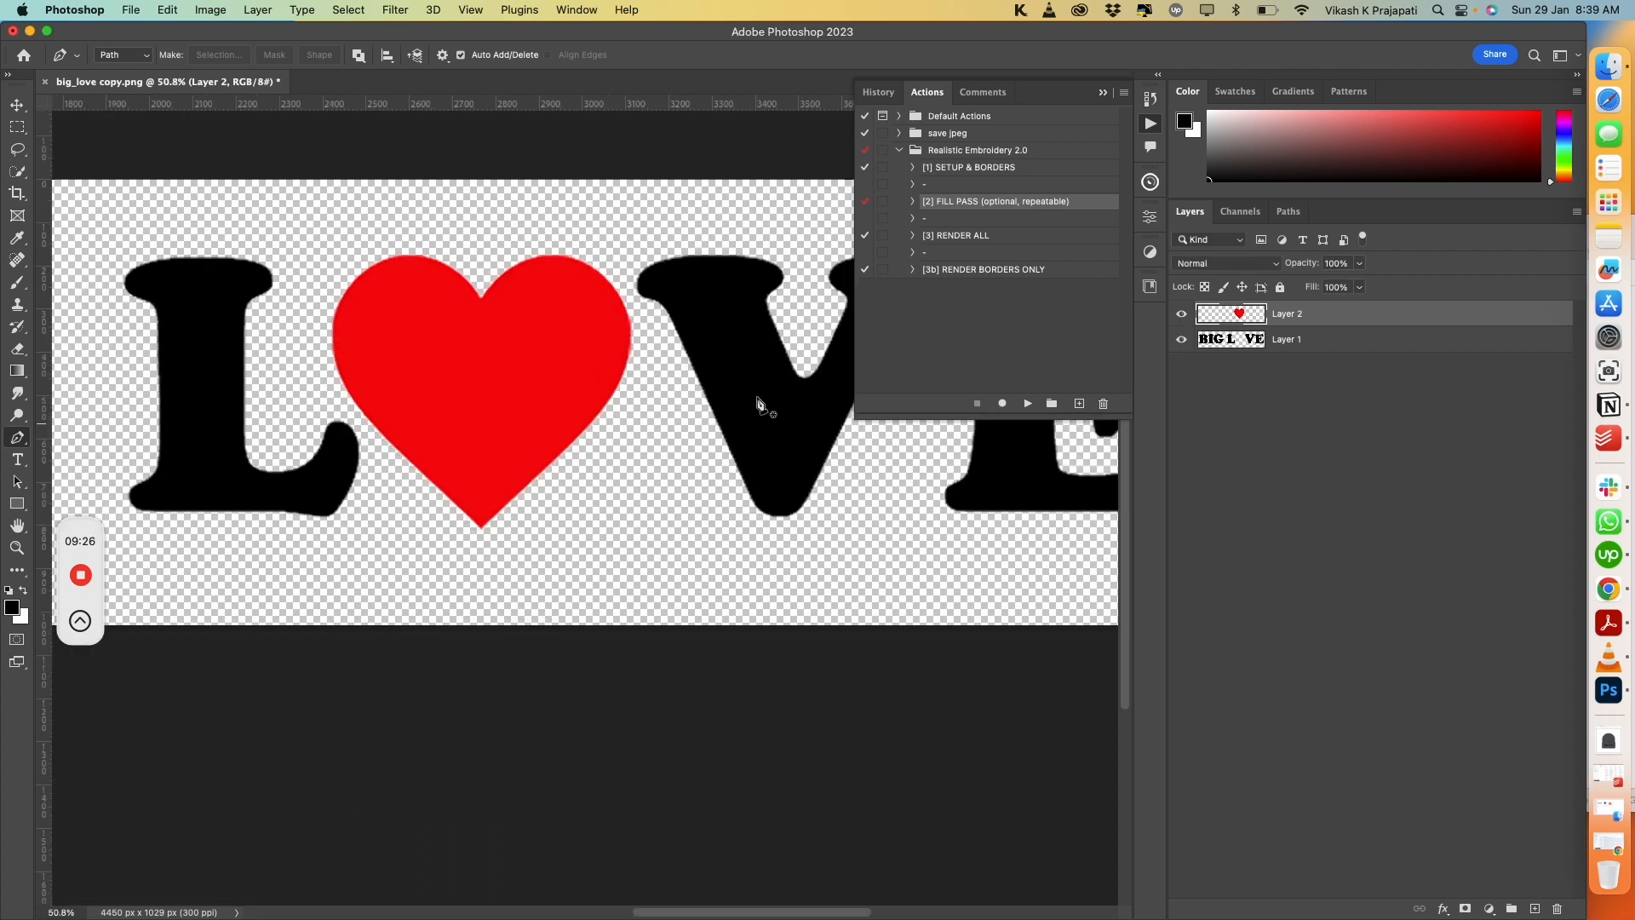
{"action": "scroll", "coordinate": [759, 402], "scroll_direction": "down", "scroll_amount": 4}
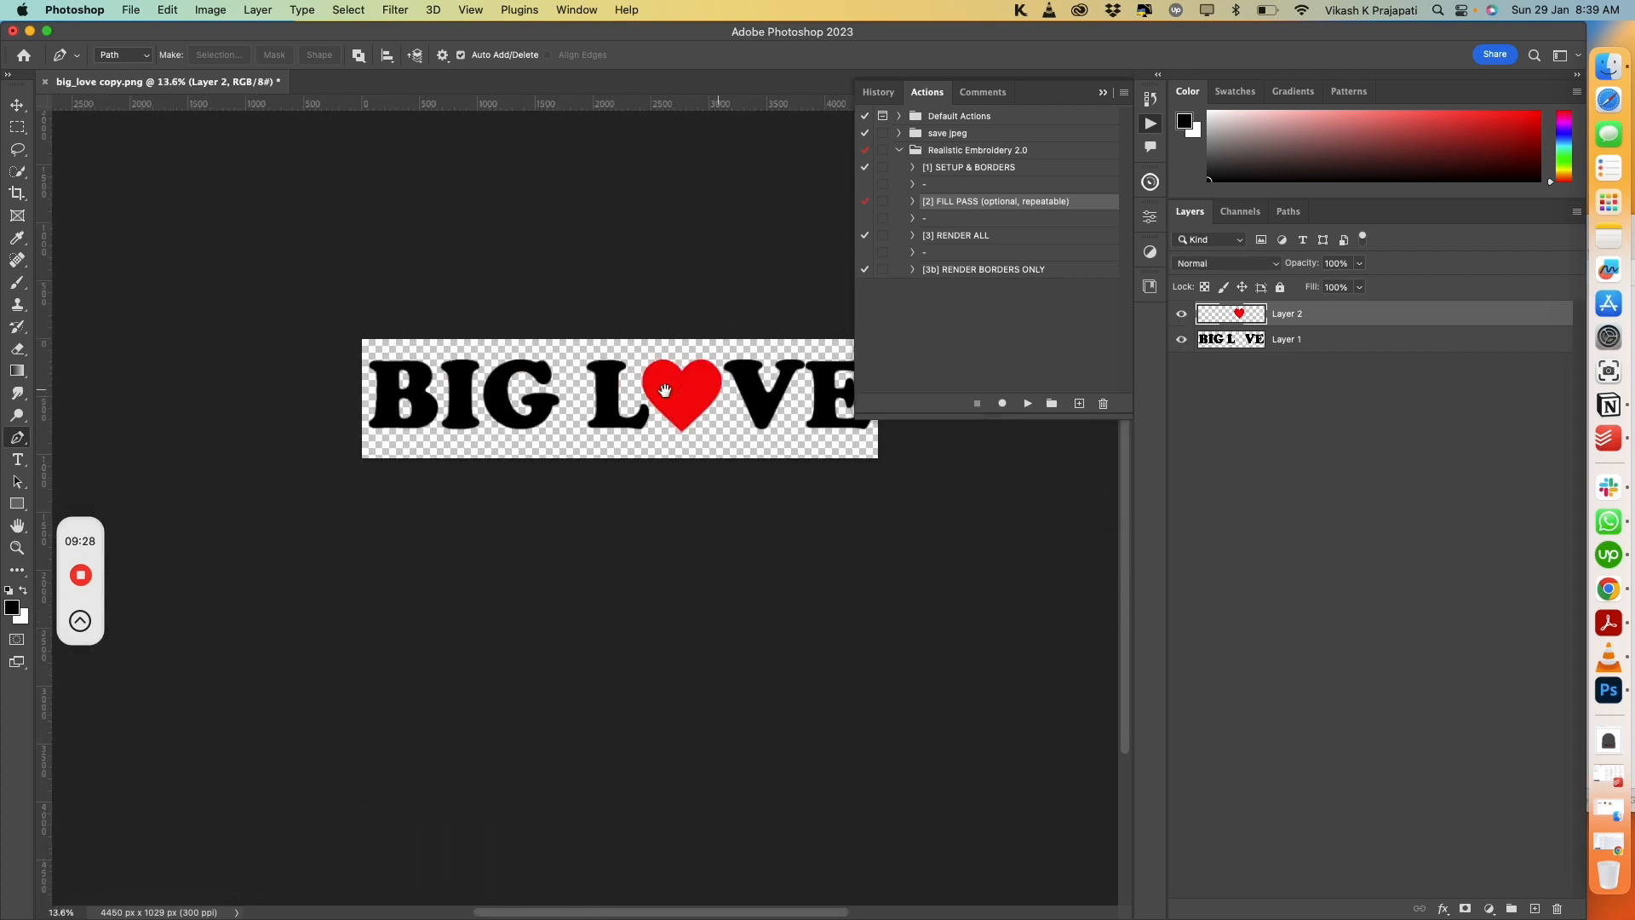
Run the [1] SETUP & BORDERS action on Layer 1 to outline the letters, and inspect the generated borders
{"action": "left_click", "coordinate": [1320, 339]}
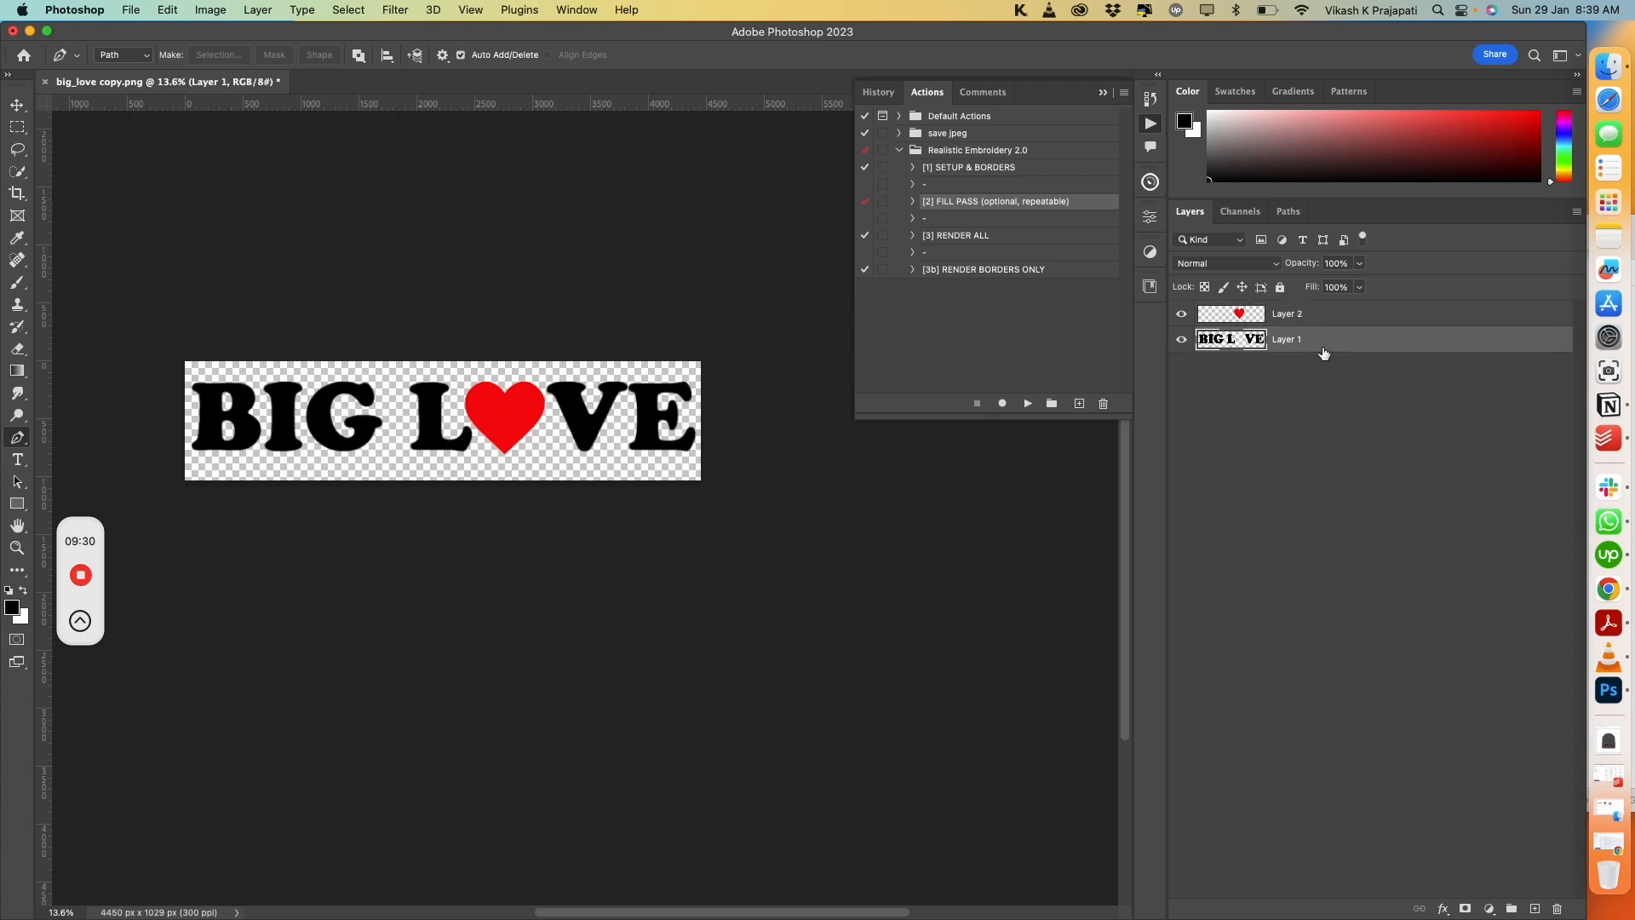
{"action": "left_click", "coordinate": [981, 167]}
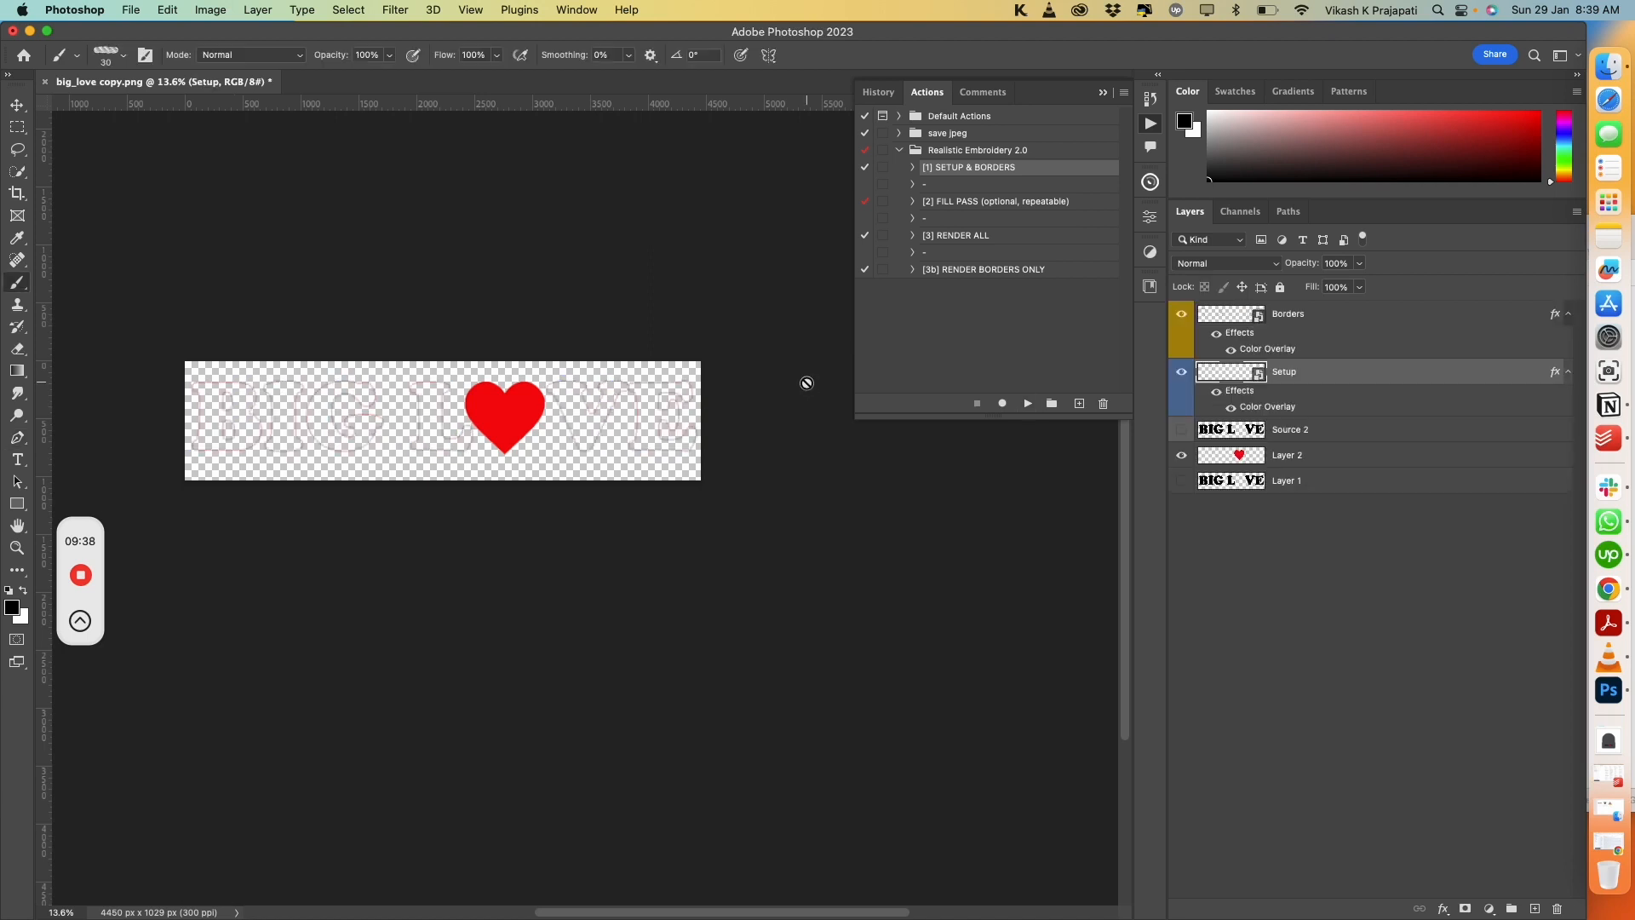
{"action": "scroll", "coordinate": [420, 429], "scroll_direction": "up", "scroll_amount": 10}
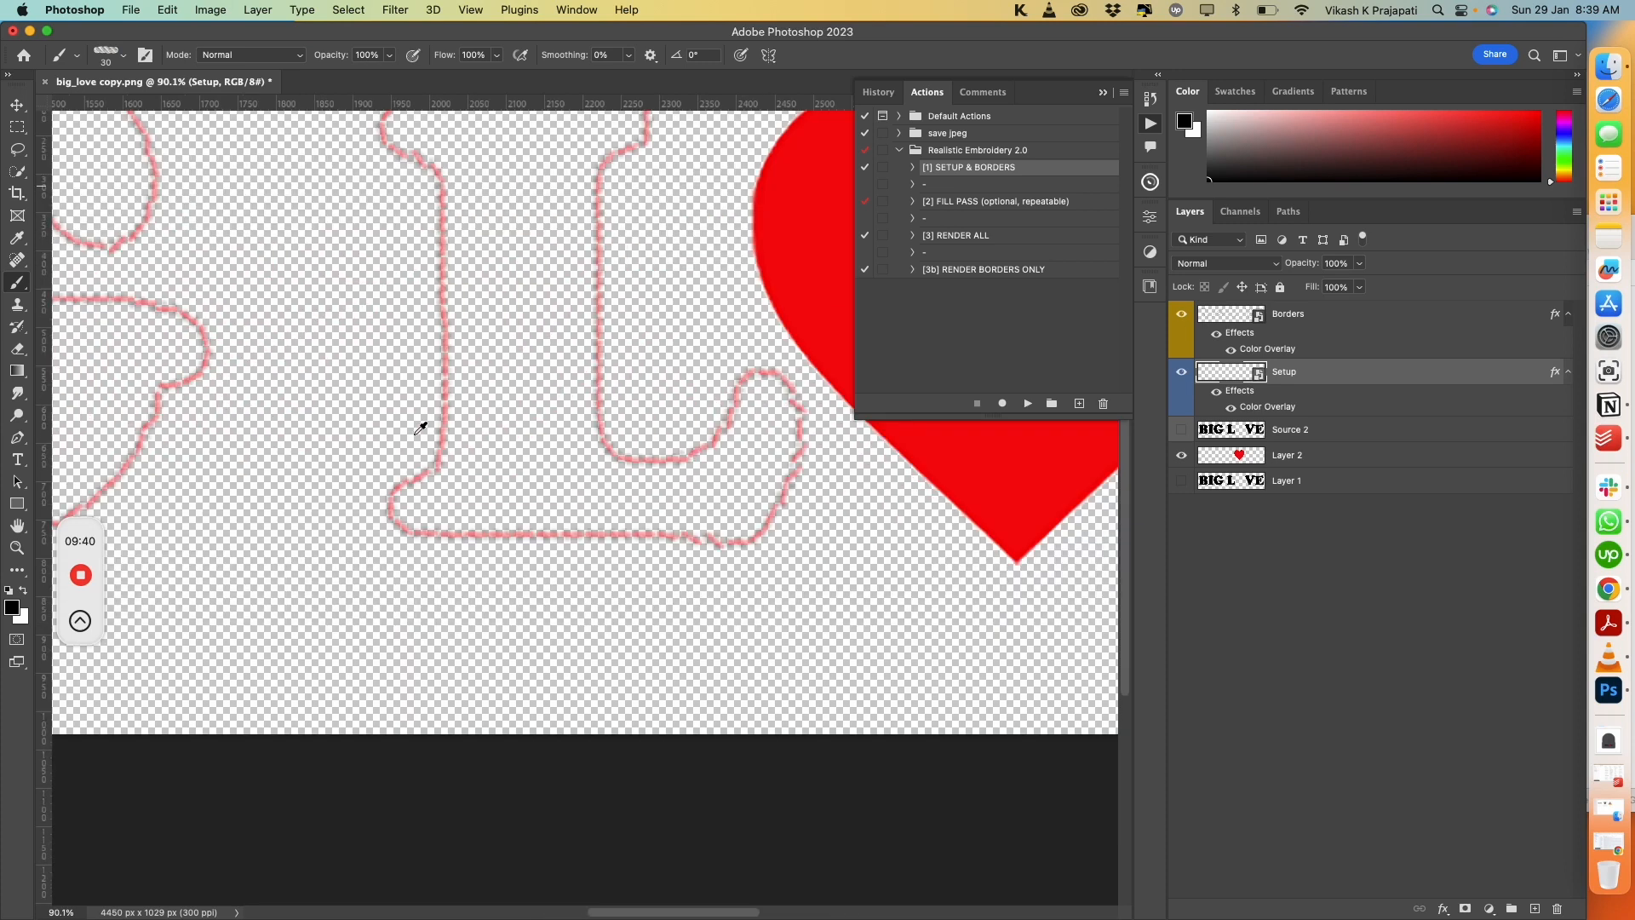
{"action": "scroll", "coordinate": [534, 391], "scroll_direction": "down", "scroll_amount": 10}
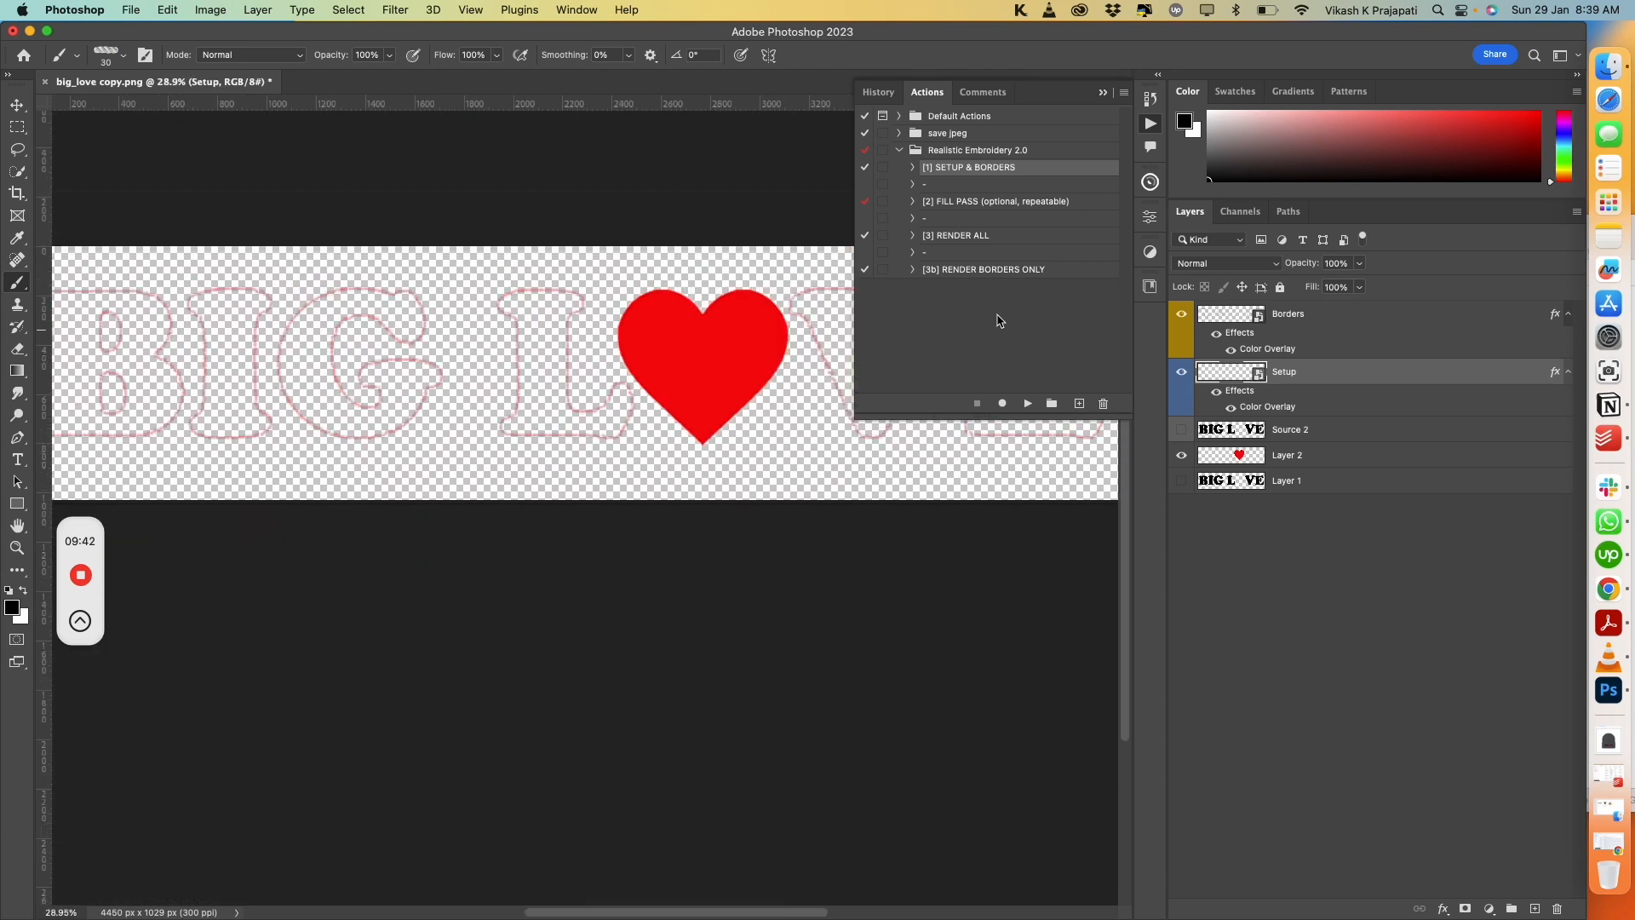
Run the [2] FILL PASS action repeatedly to fill the letters with seams, continuing past the Stroke and Gaussian Blur alerts
{"action": "left_click", "coordinate": [977, 206]}
{"action": "left_click", "coordinate": [1027, 404]}
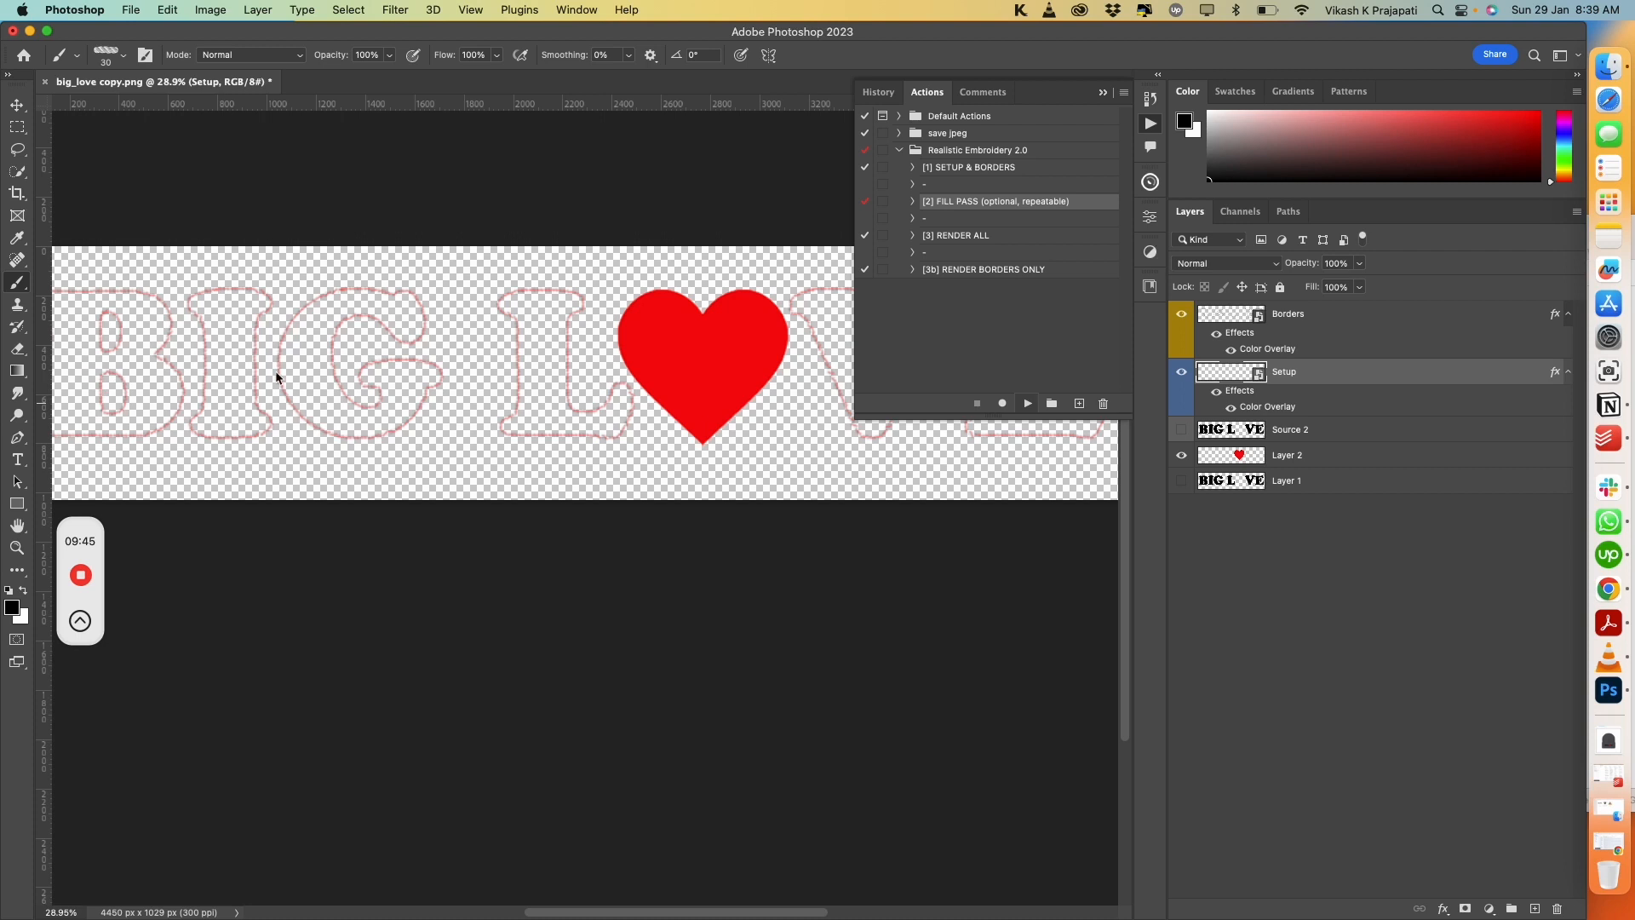
{"action": "left_click", "coordinate": [1029, 403]}
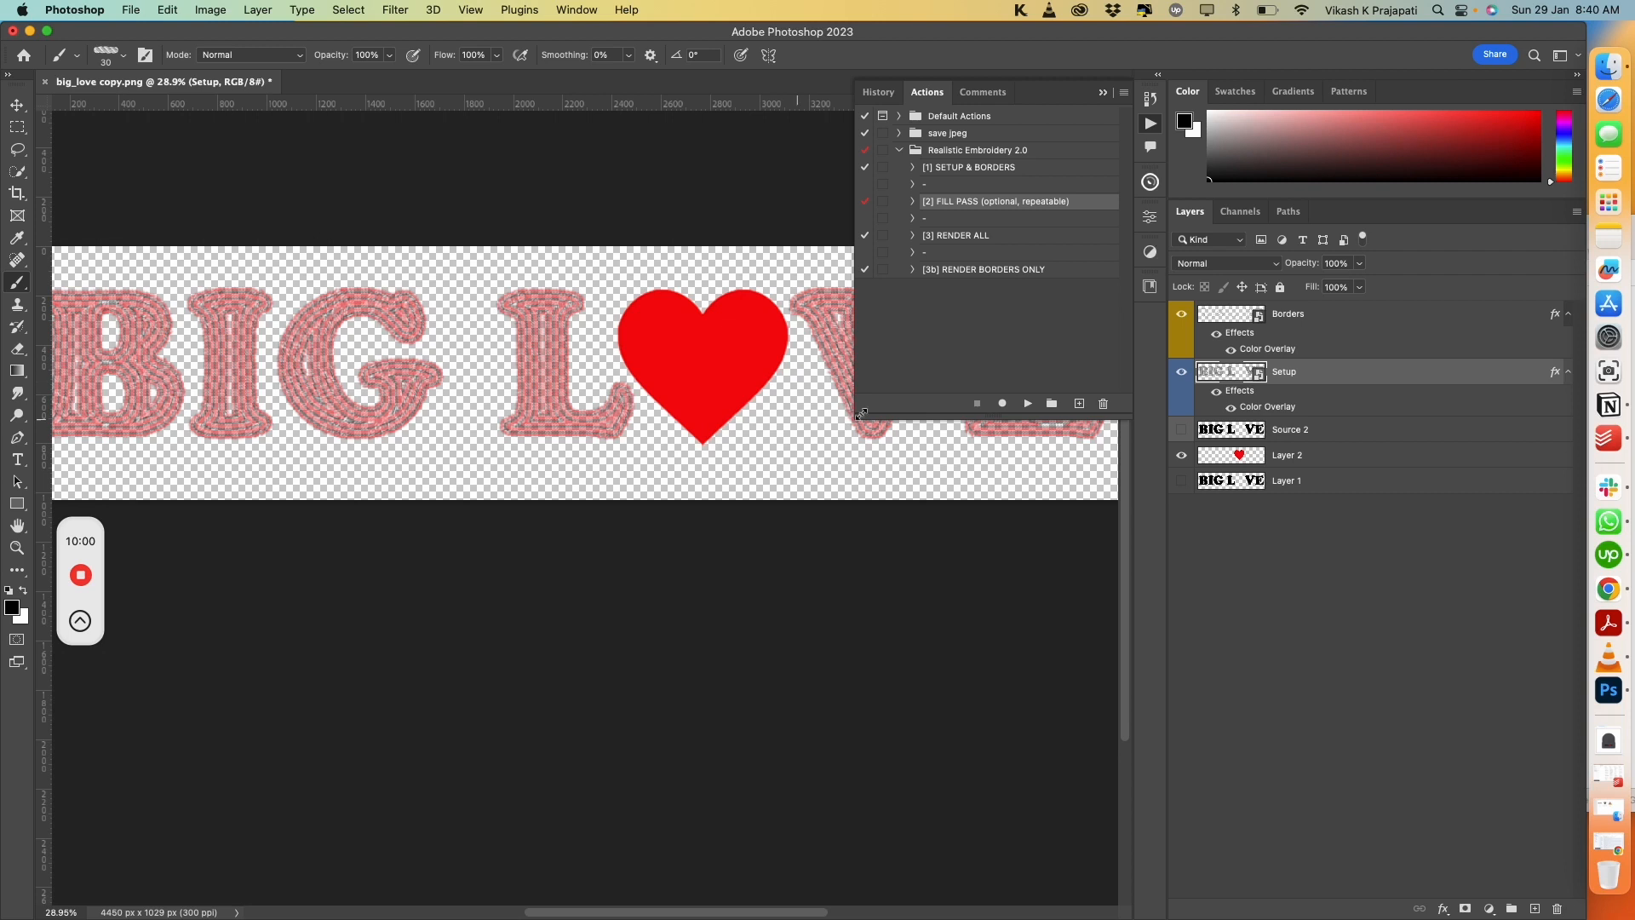
{"action": "left_click", "coordinate": [1028, 404]}
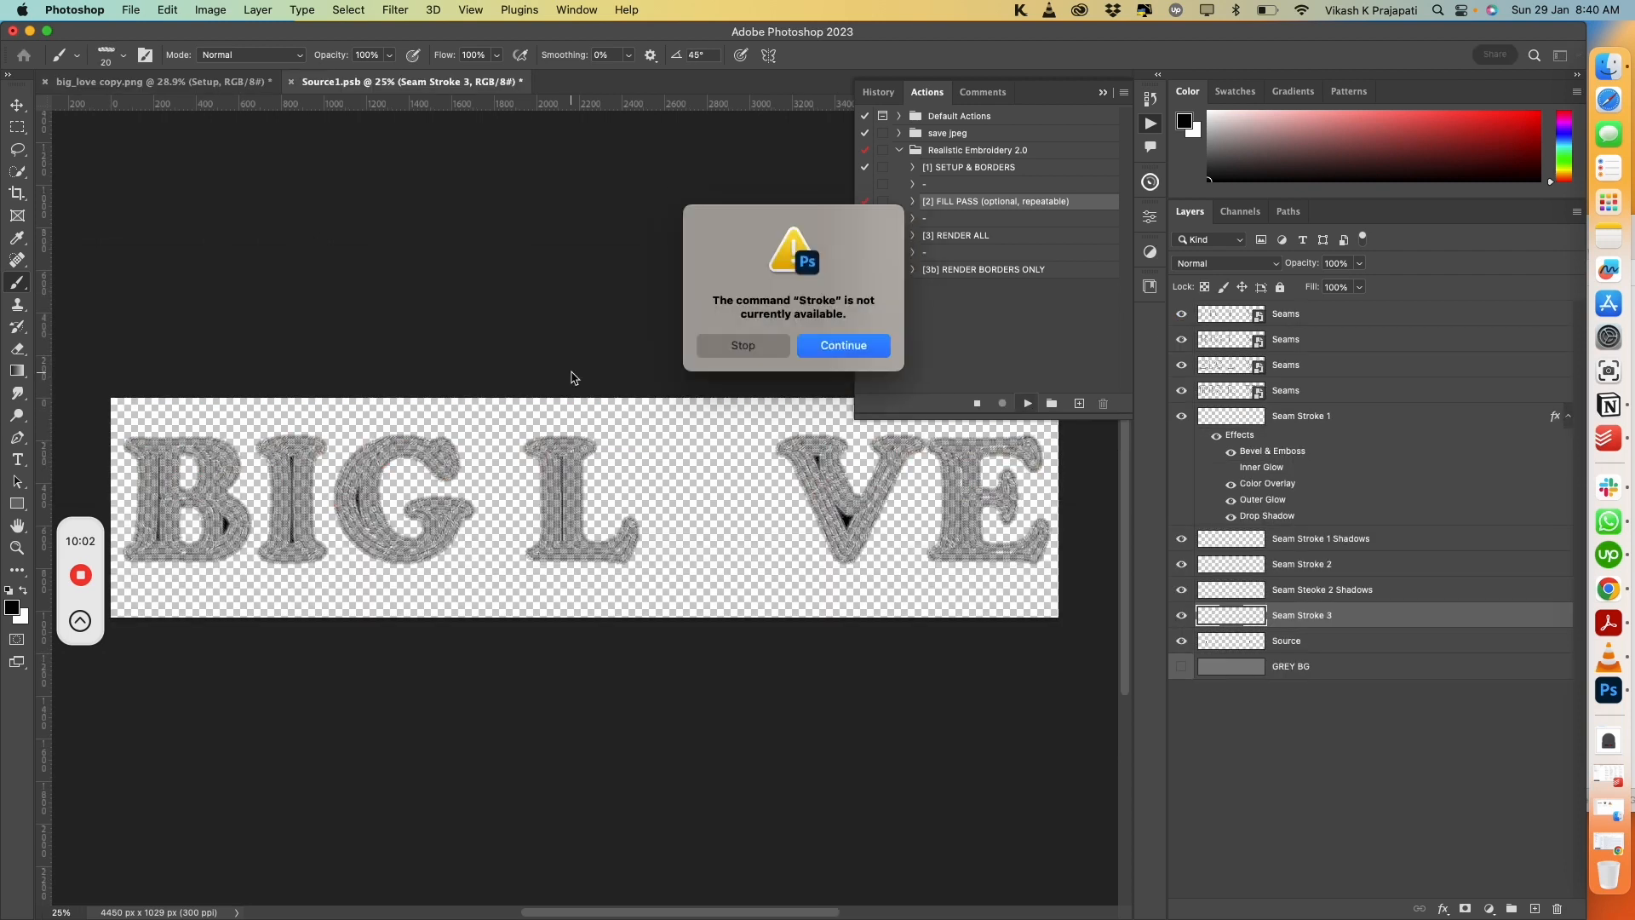
{"action": "left_click", "coordinate": [845, 346]}
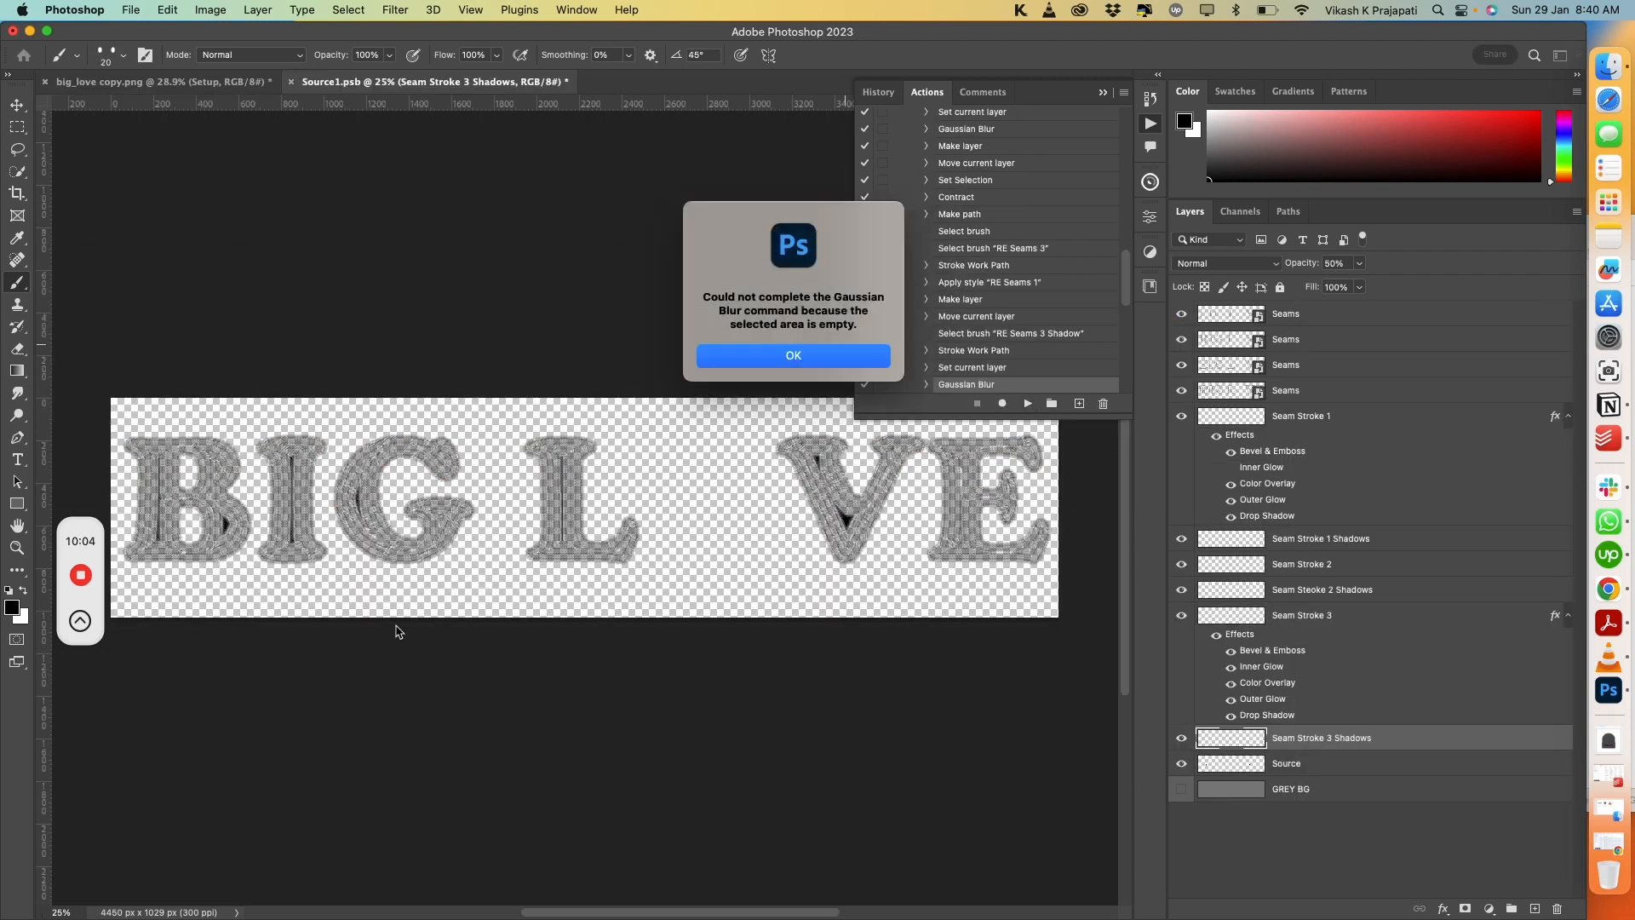
{"action": "left_click", "coordinate": [809, 356]}
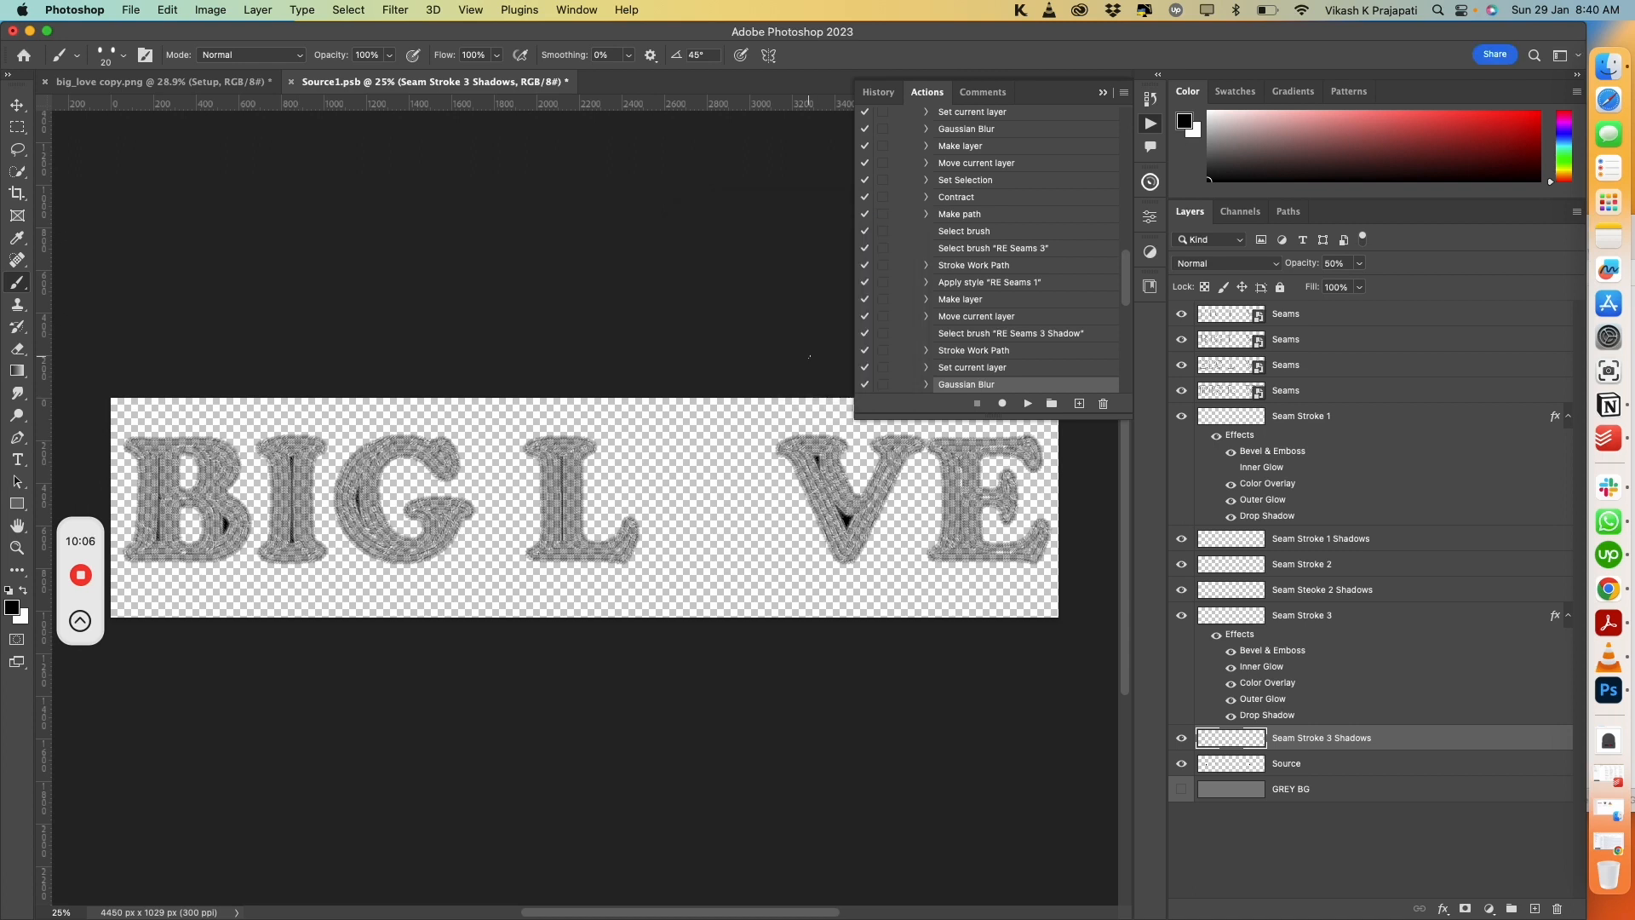
Save and close the Source1.psb smart object, and check the filled letters in the main document
{"action": "key", "text": "super+s"}
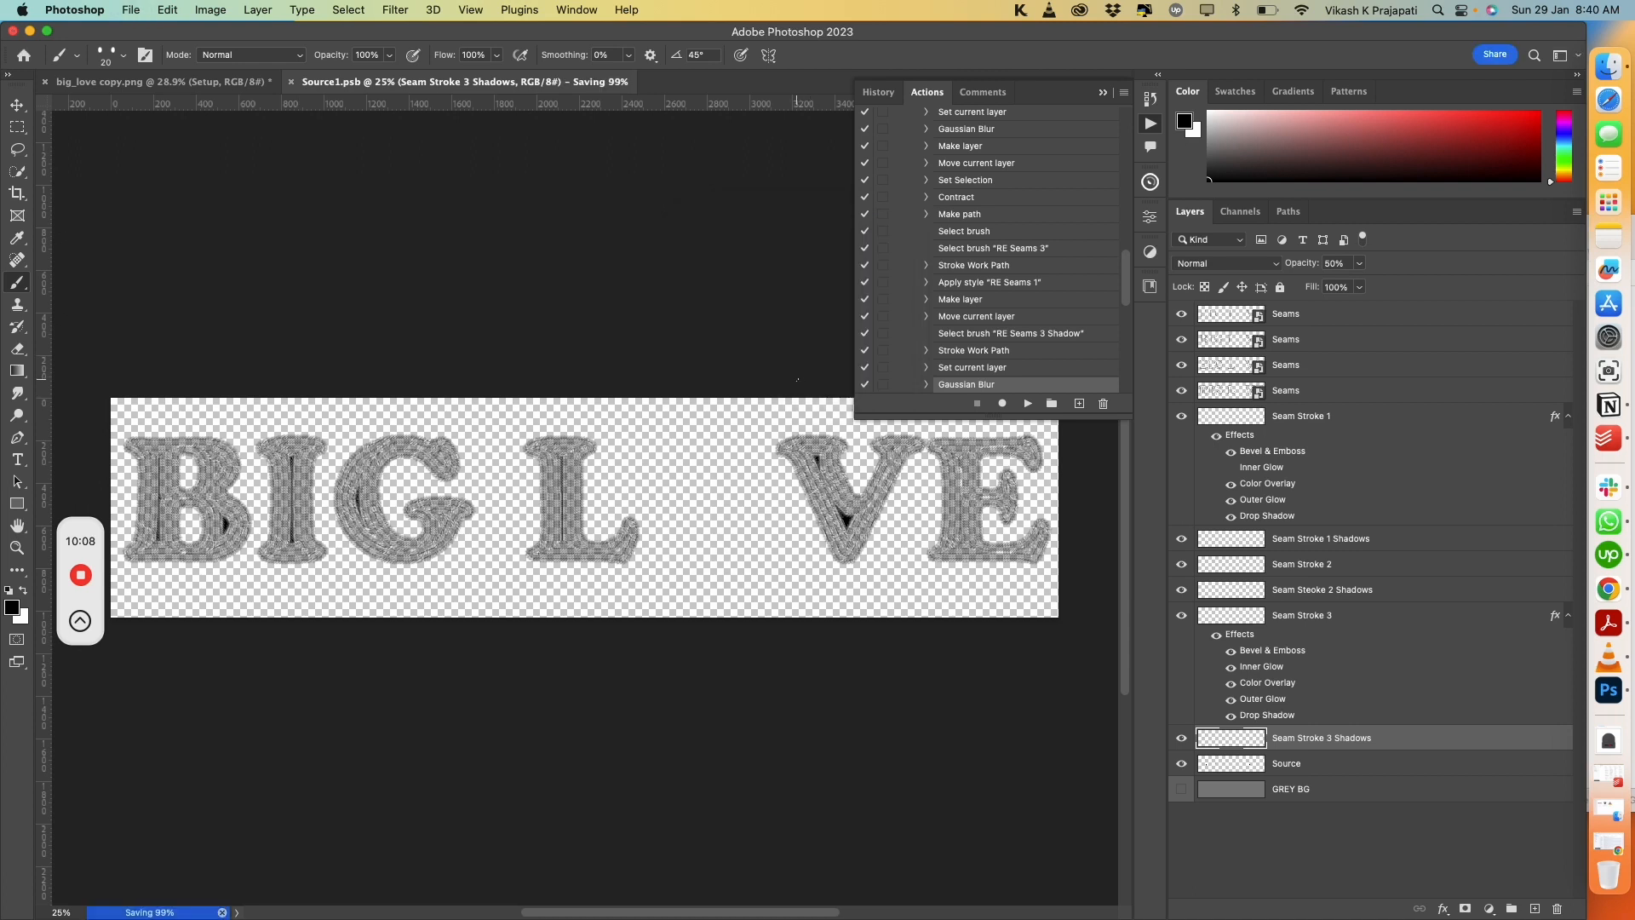
{"action": "left_click", "coordinate": [290, 82]}
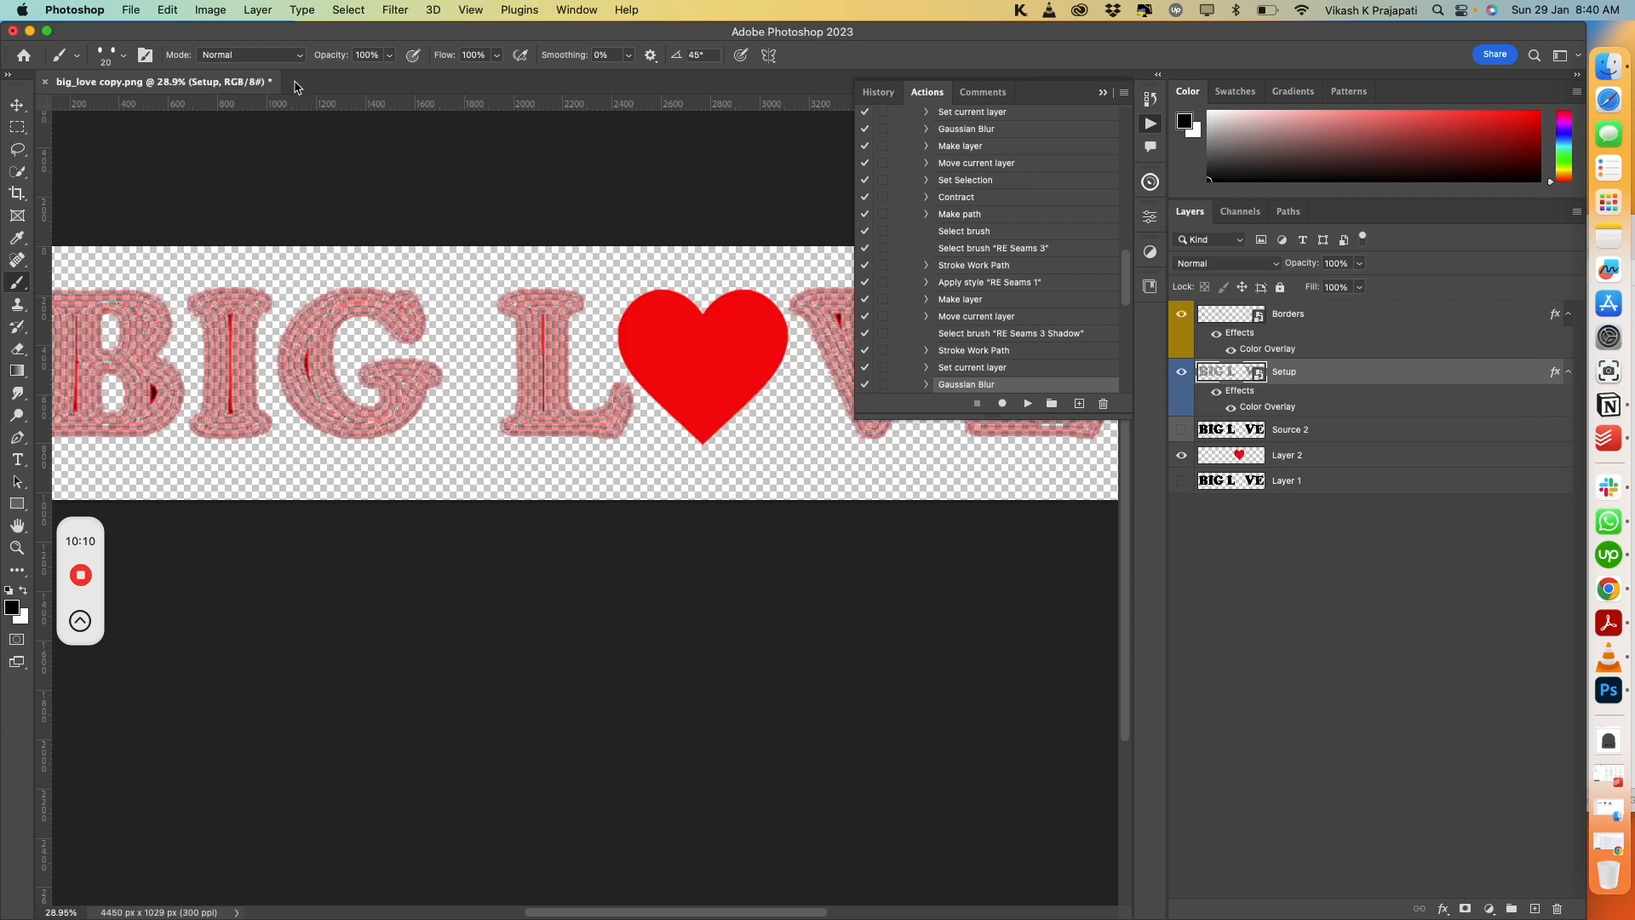
{"action": "scroll", "coordinate": [205, 426], "scroll_direction": "down", "scroll_amount": 1}
{"action": "scroll", "coordinate": [200, 415], "scroll_direction": "down", "scroll_amount": 3}
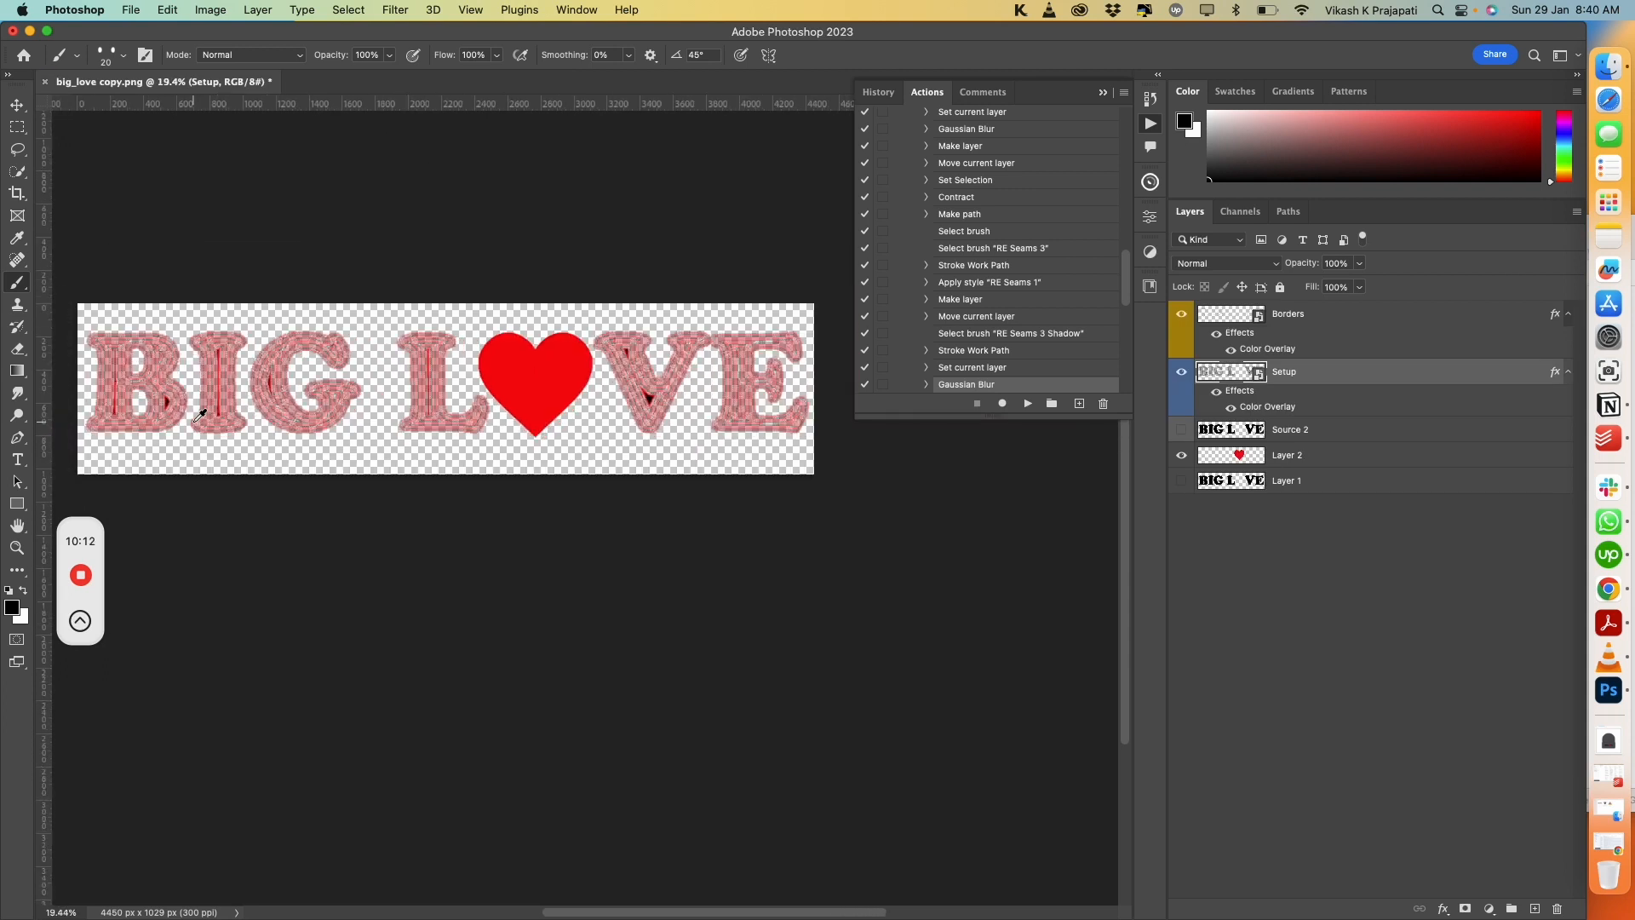
Run the [3] RENDER ALL action to render the letters as embroidery
{"action": "scroll", "coordinate": [979, 255], "scroll_direction": "up", "scroll_amount": 5}
{"action": "left_click", "coordinate": [912, 203]}
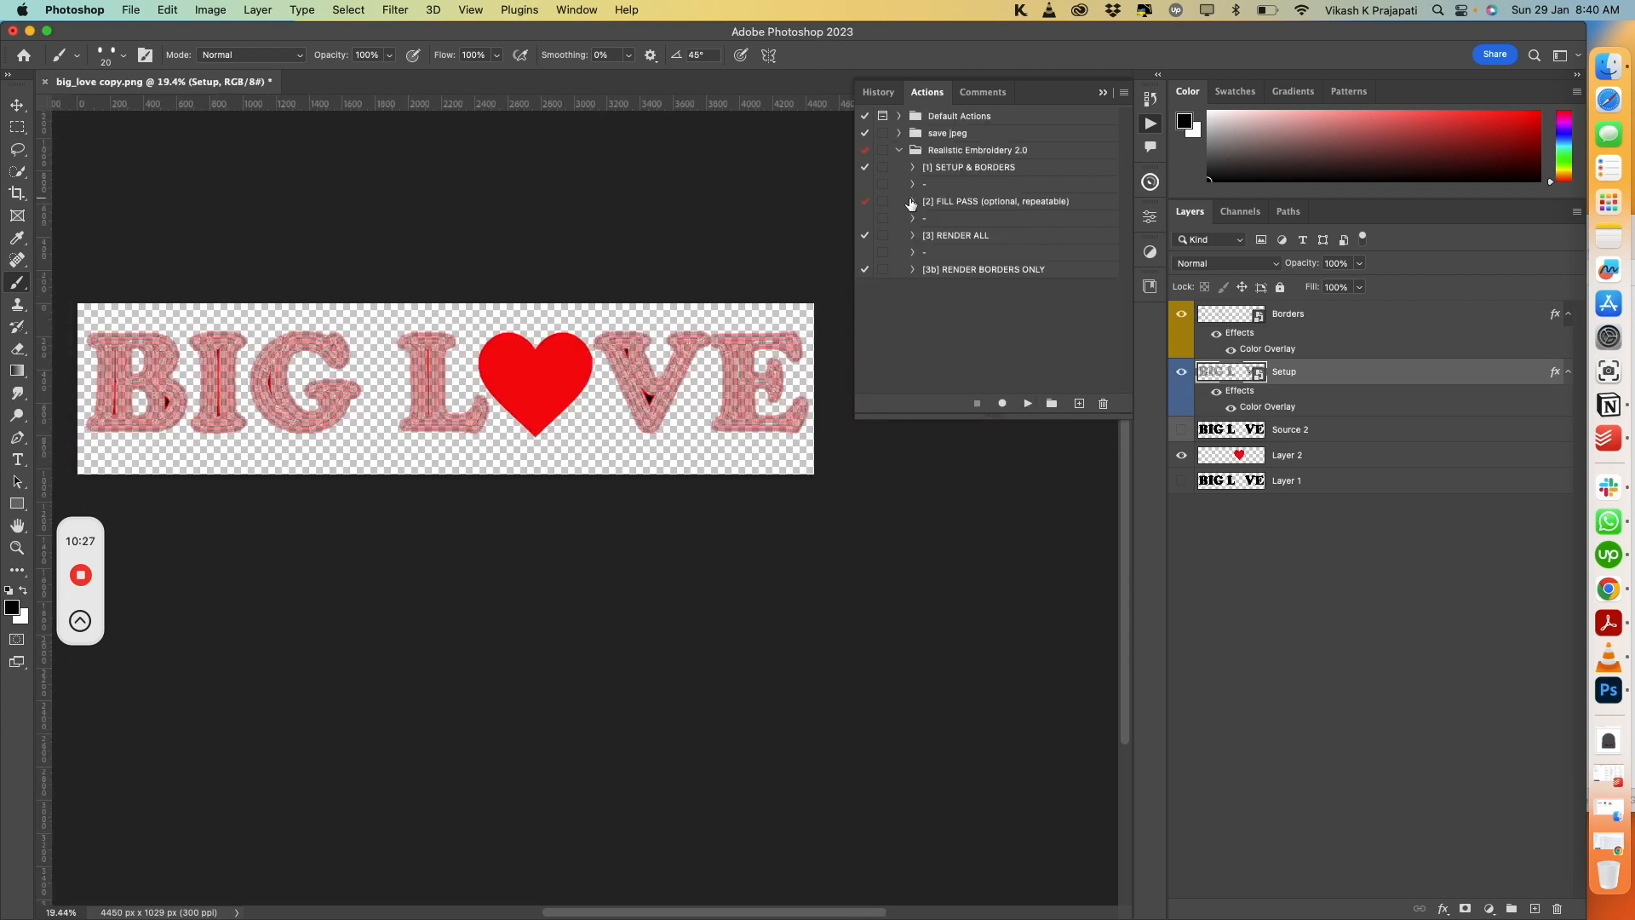
{"action": "left_click", "coordinate": [935, 238]}
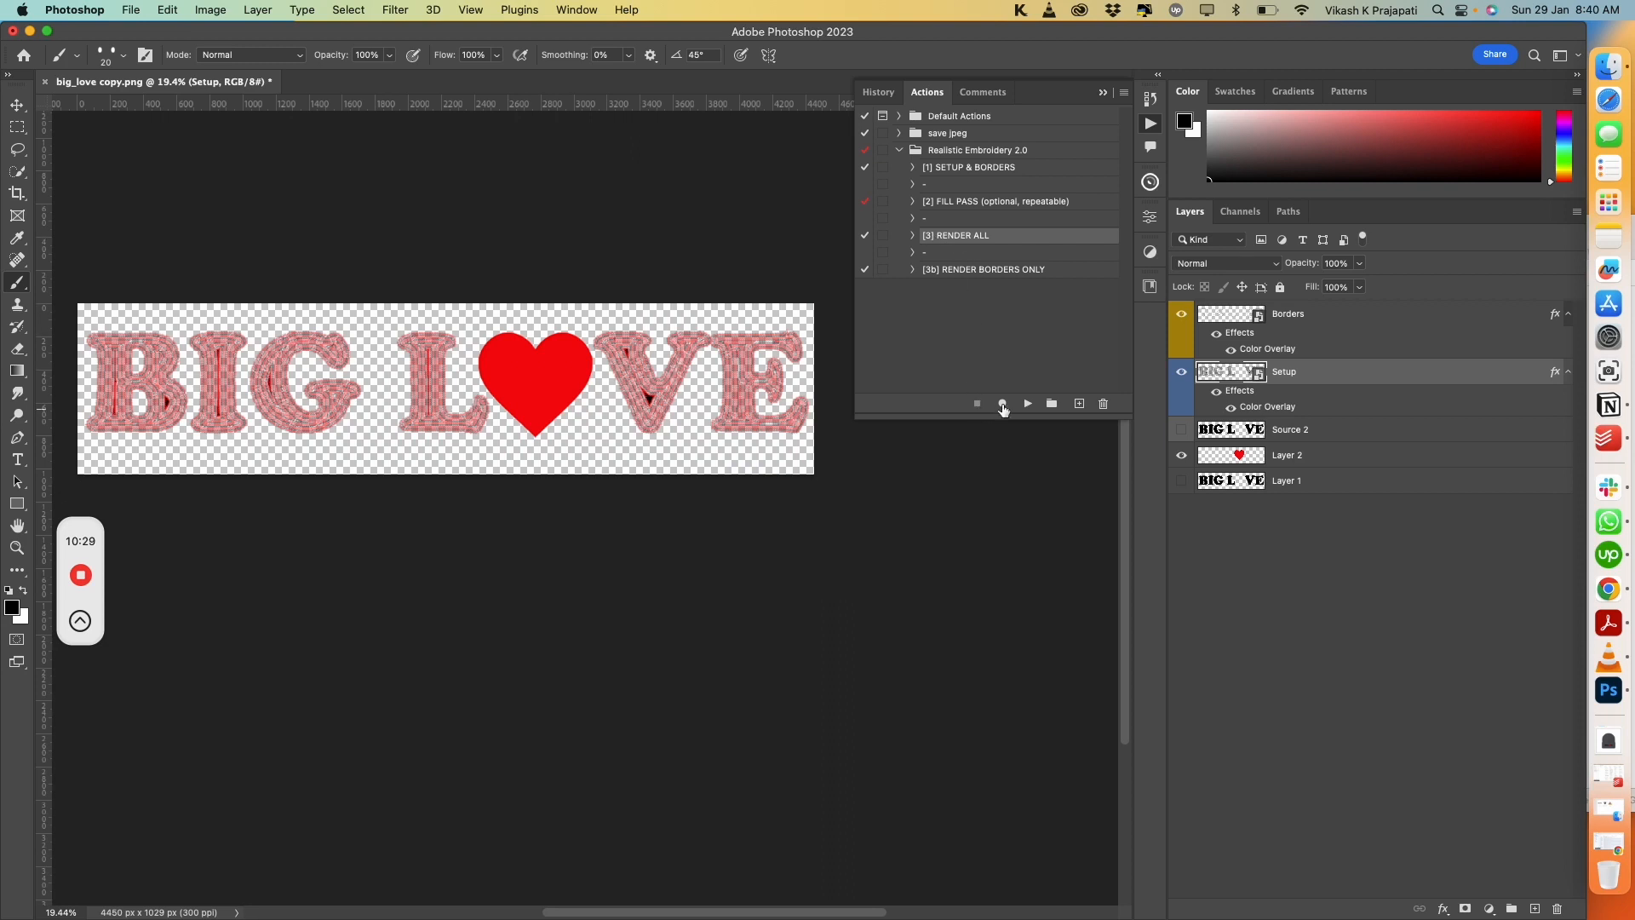
{"action": "left_click", "coordinate": [1029, 403]}
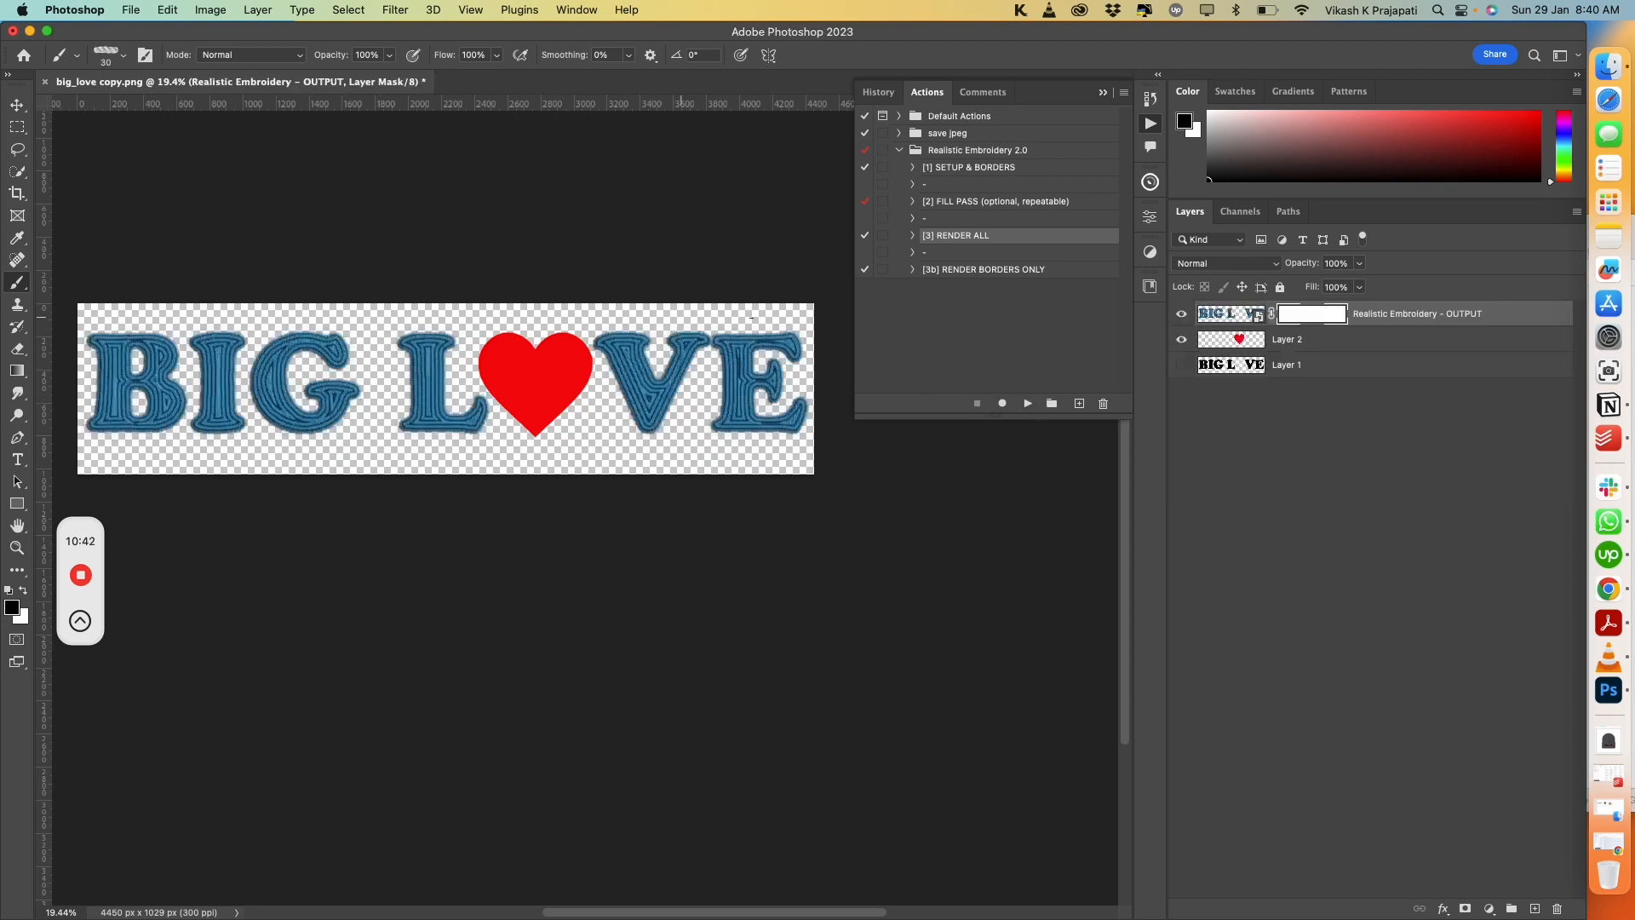
Open the Realistic Embroidery – OUTPUT smart object and set both the Borders Color and Seams Color fills to black
{"action": "double_click", "coordinate": [1255, 315]}
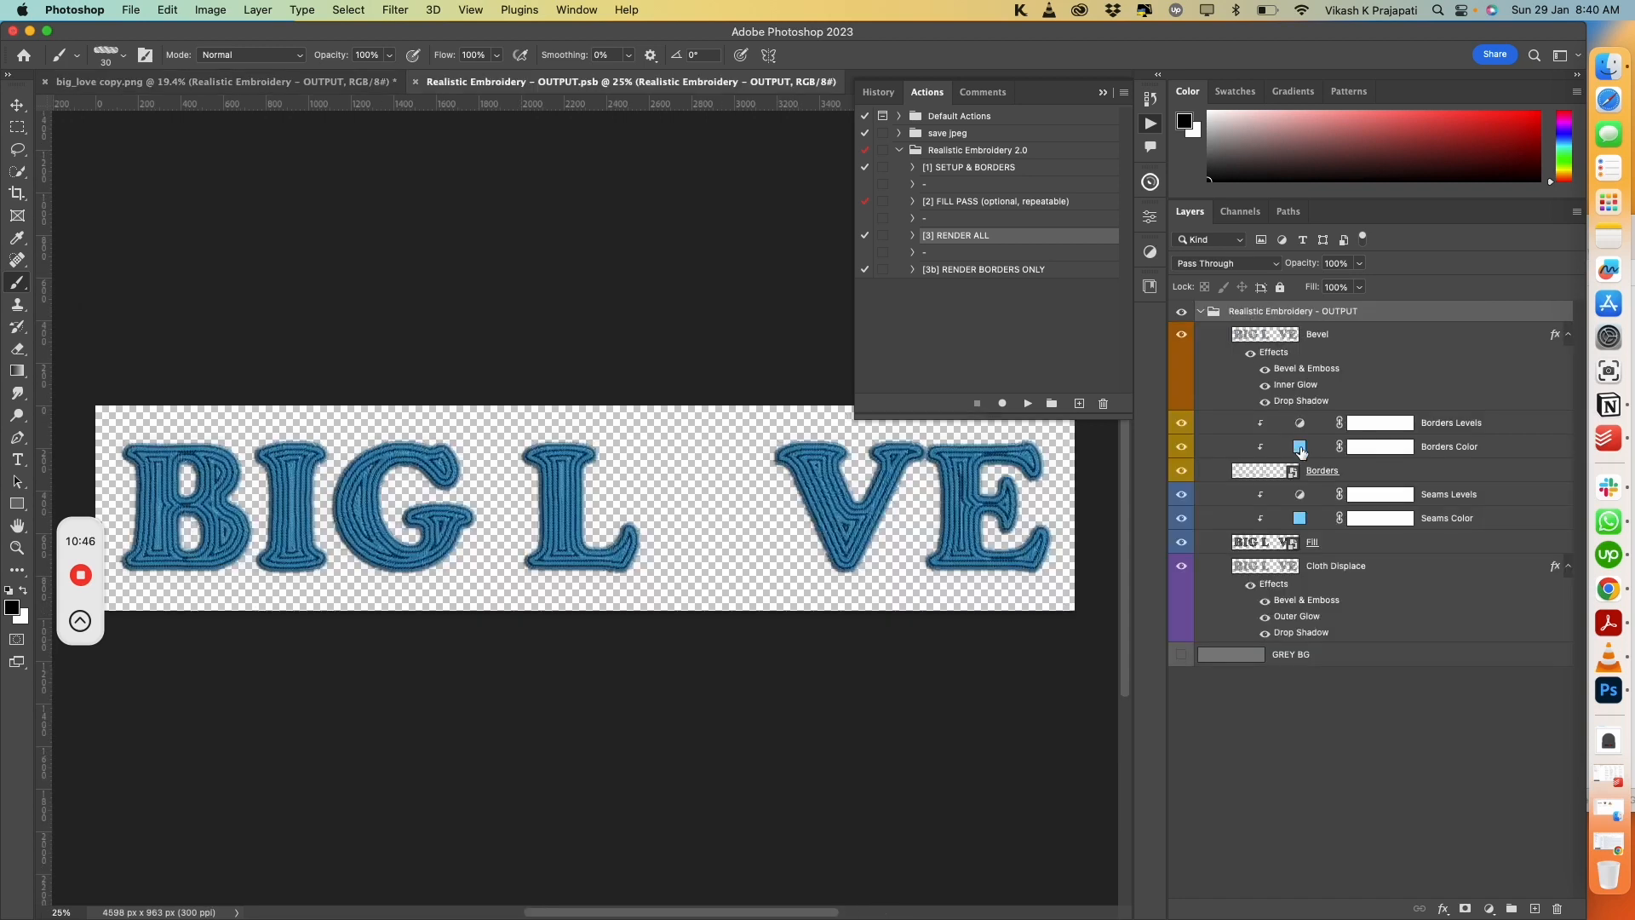
{"action": "double_click", "coordinate": [1299, 447]}
{"action": "left_click_drag", "start_coordinate": [1086, 399], "coordinate": [940, 482]}
{"action": "left_click", "coordinate": [1327, 258]}
{"action": "double_click", "coordinate": [1302, 518]}
{"action": "left_click_drag", "start_coordinate": [1022, 434], "coordinate": [928, 472]}
{"action": "left_click", "coordinate": [1327, 257]}
{"action": "key", "text": "b"}
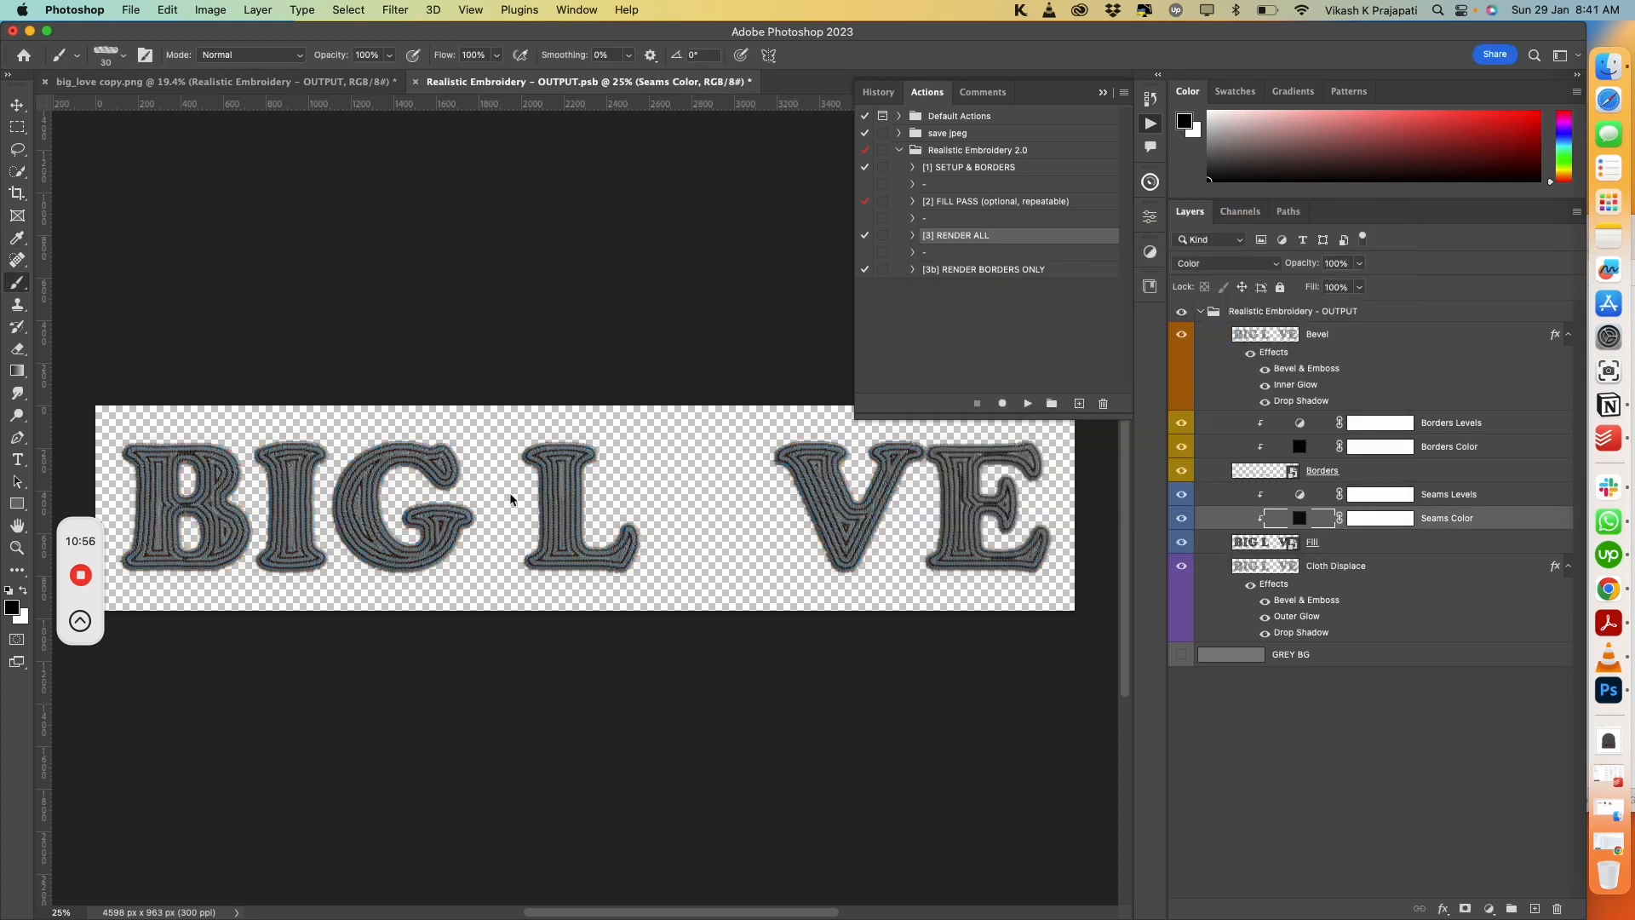
Darken the seams by setting the shadow input of the Seams Levels adjustment to 86, and inspect the letters
{"action": "scroll", "coordinate": [395, 474], "scroll_direction": "down", "scroll_amount": 2}
{"action": "scroll", "coordinate": [395, 475], "scroll_direction": "up", "scroll_amount": 5}
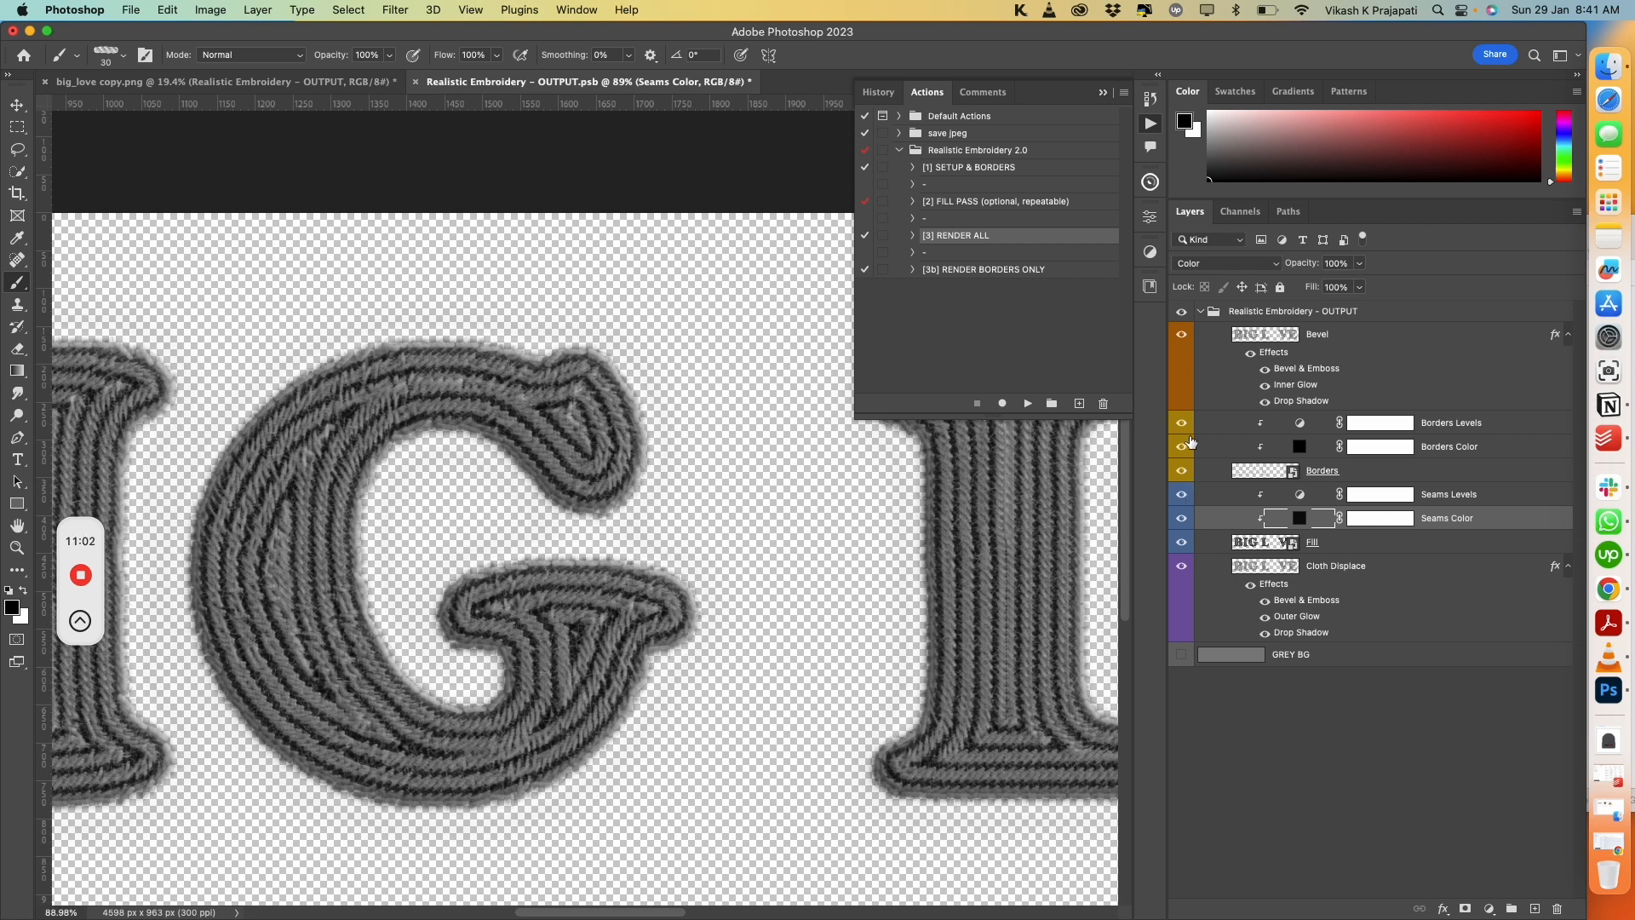
{"action": "double_click", "coordinate": [1299, 494]}
{"action": "left_click_drag", "start_coordinate": [928, 392], "coordinate": [988, 394]}
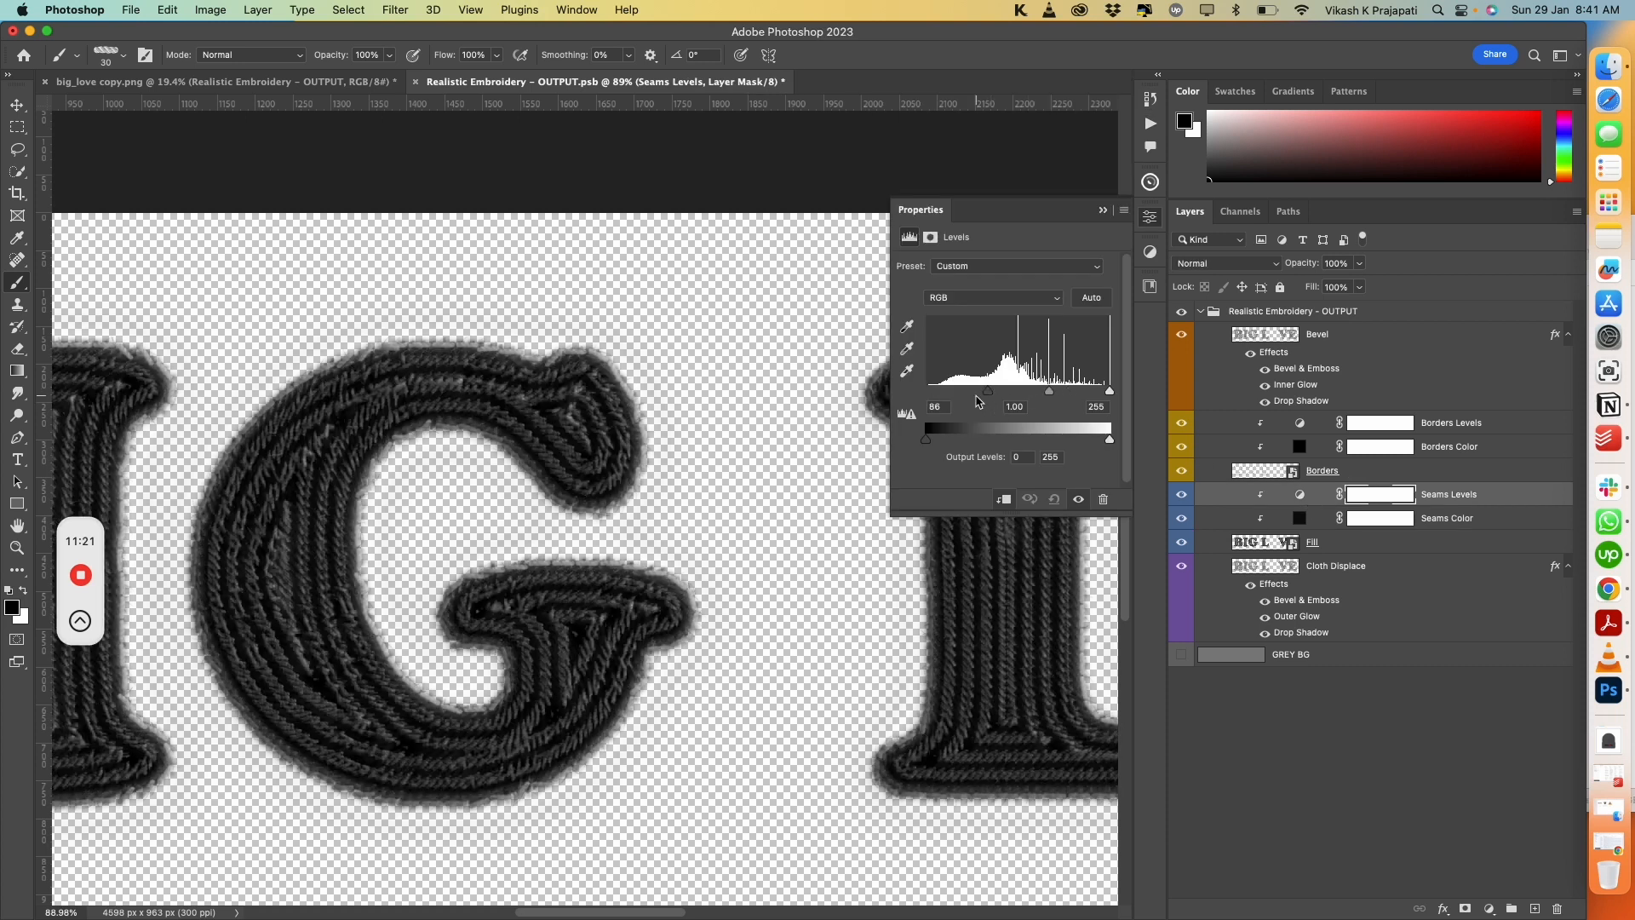
{"action": "mouse_move", "coordinate": [988, 395]}
{"action": "left_mouse_down"}
{"action": "mouse_move", "coordinate": [971, 396]}
{"action": "mouse_move", "coordinate": [987, 395]}
{"action": "left_mouse_up"}
{"action": "scroll", "coordinate": [544, 536], "scroll_direction": "down", "scroll_amount": 10}
{"action": "left_click_drag", "start_coordinate": [639, 529], "coordinate": [313, 532]}
{"action": "scroll", "coordinate": [489, 540], "scroll_direction": "right", "scroll_amount": 3}
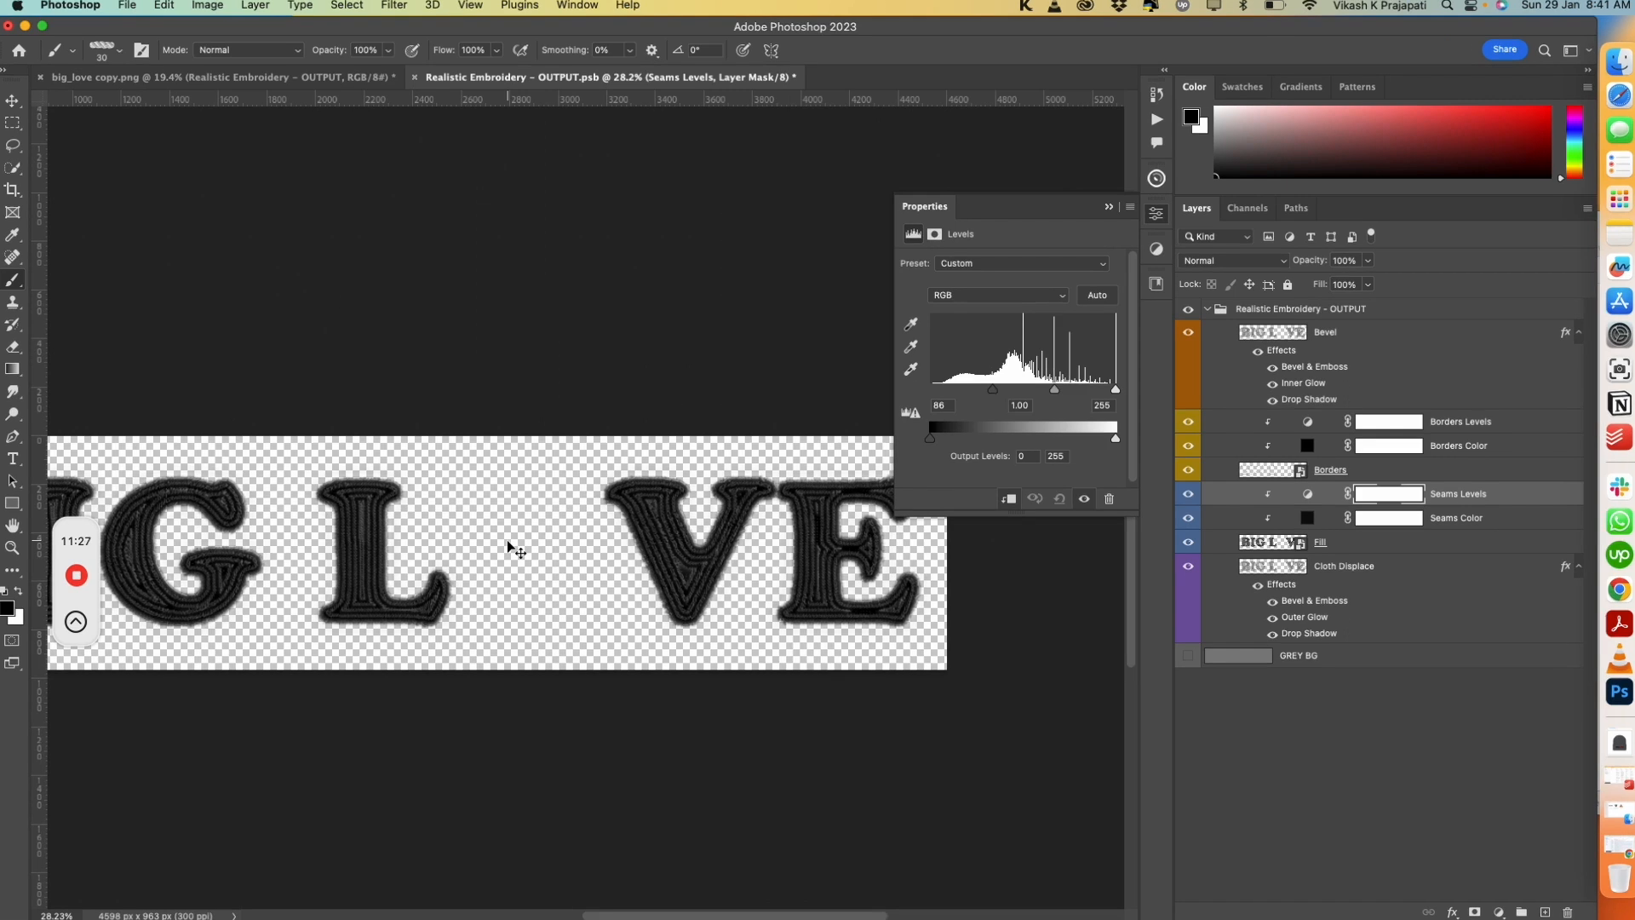
{"action": "scroll", "coordinate": [656, 578], "scroll_direction": "up", "scroll_amount": 5}
{"action": "scroll", "coordinate": [656, 578], "scroll_direction": "down", "scroll_amount": 3}
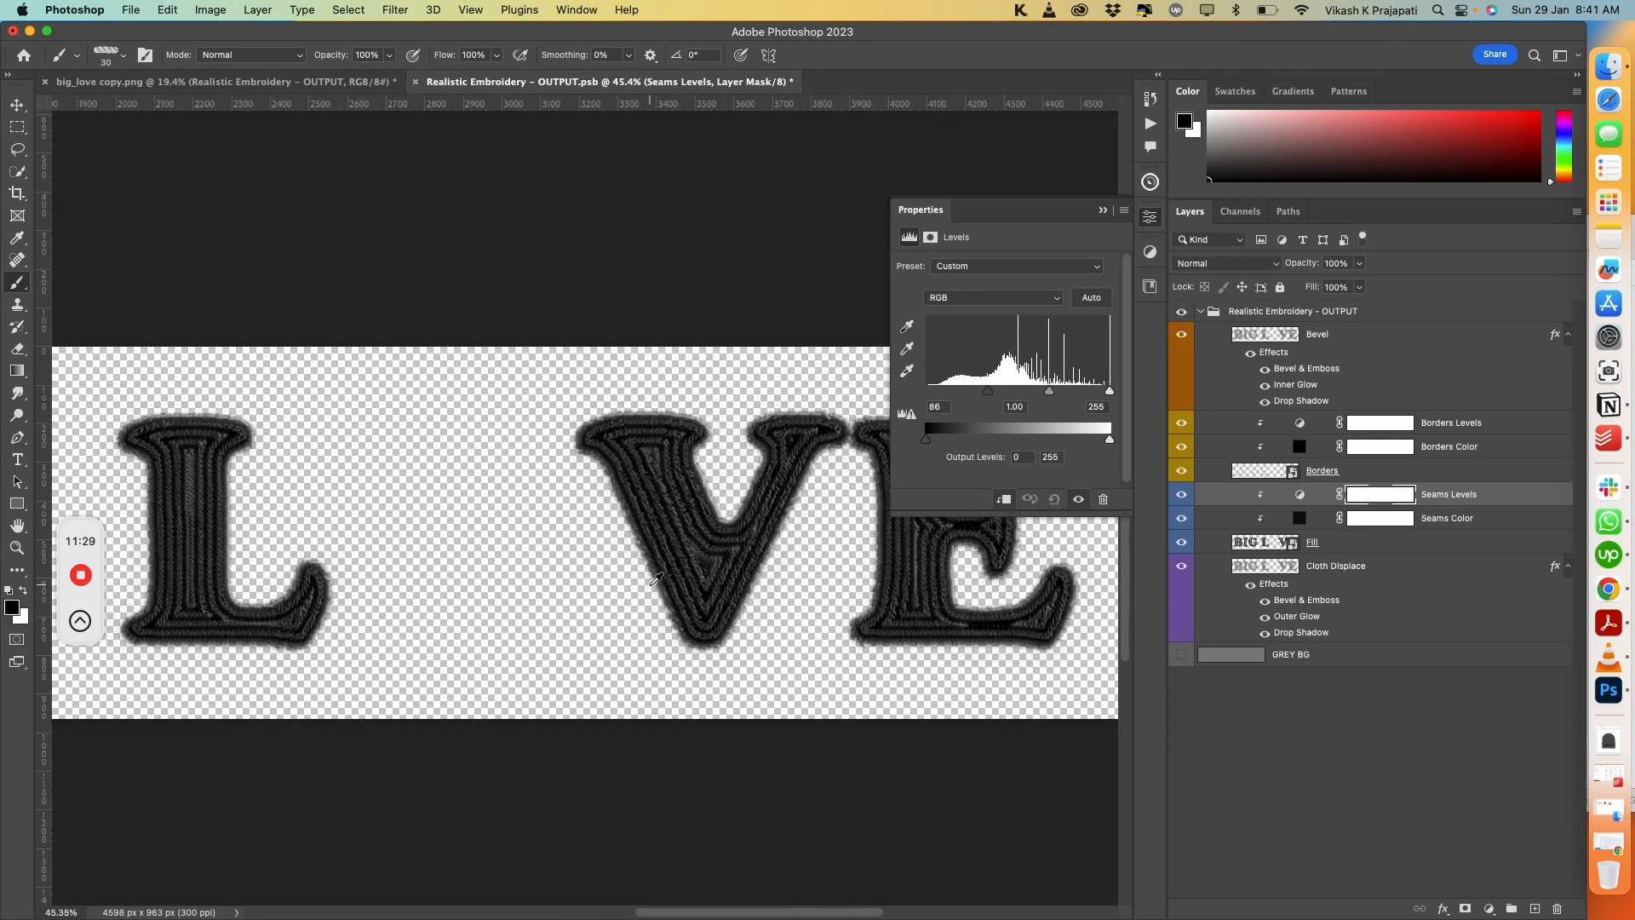
Save and close the output smart object, and inspect the black embroidered letters in the main document
{"action": "key", "text": "super+s"}
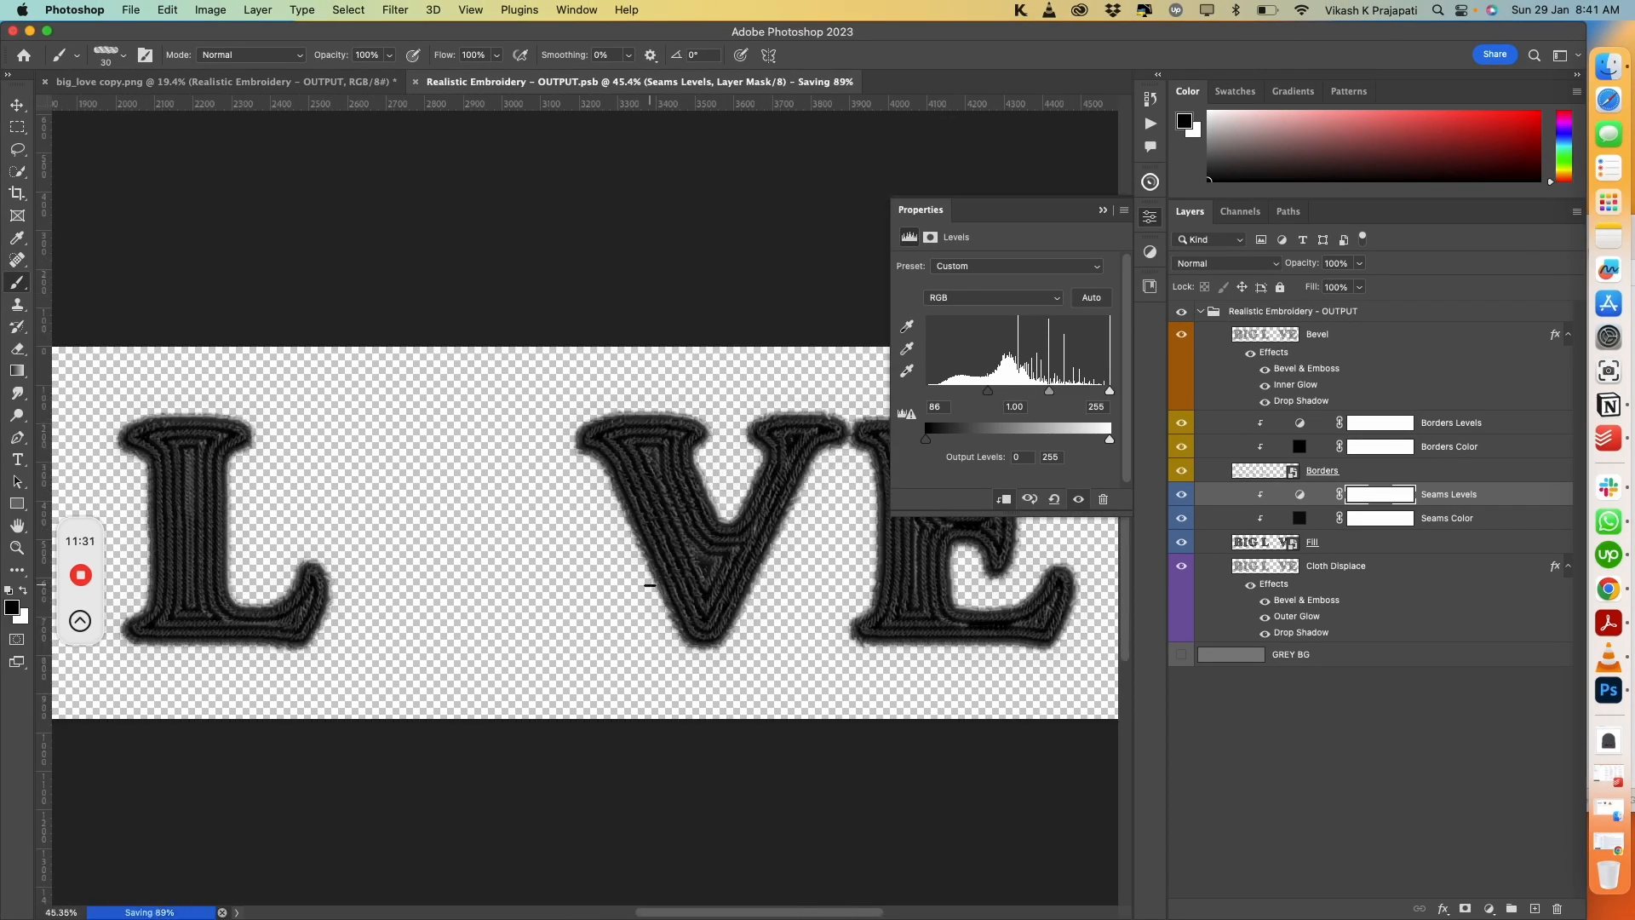
{"action": "left_click", "coordinate": [416, 86]}
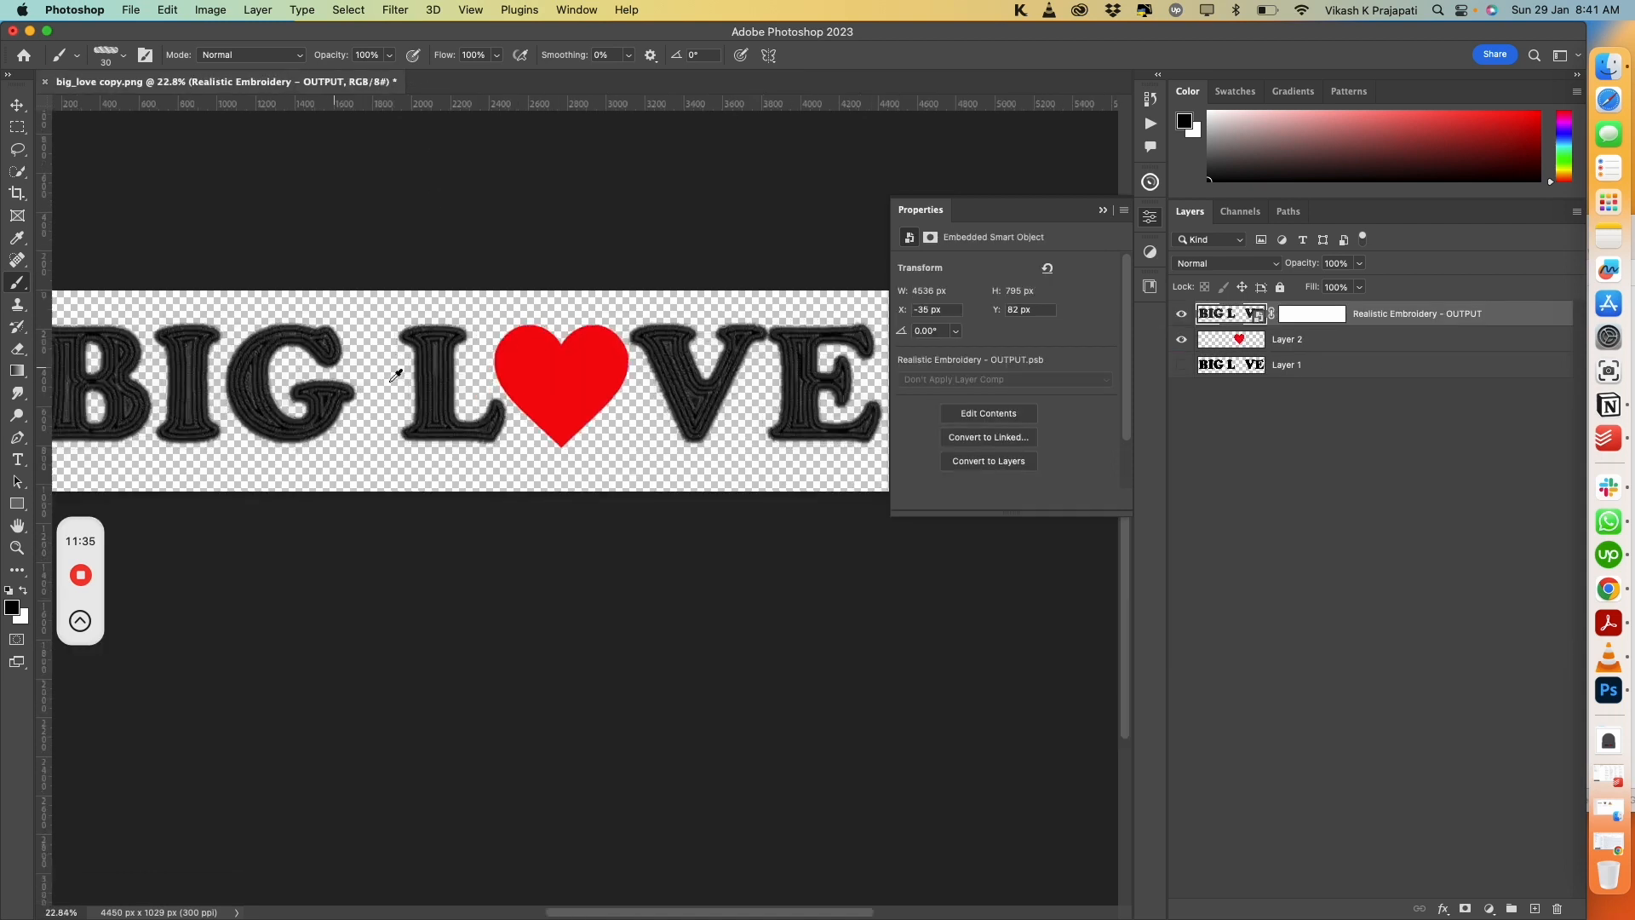
{"action": "scroll", "coordinate": [396, 375], "scroll_direction": "up", "scroll_amount": 5}
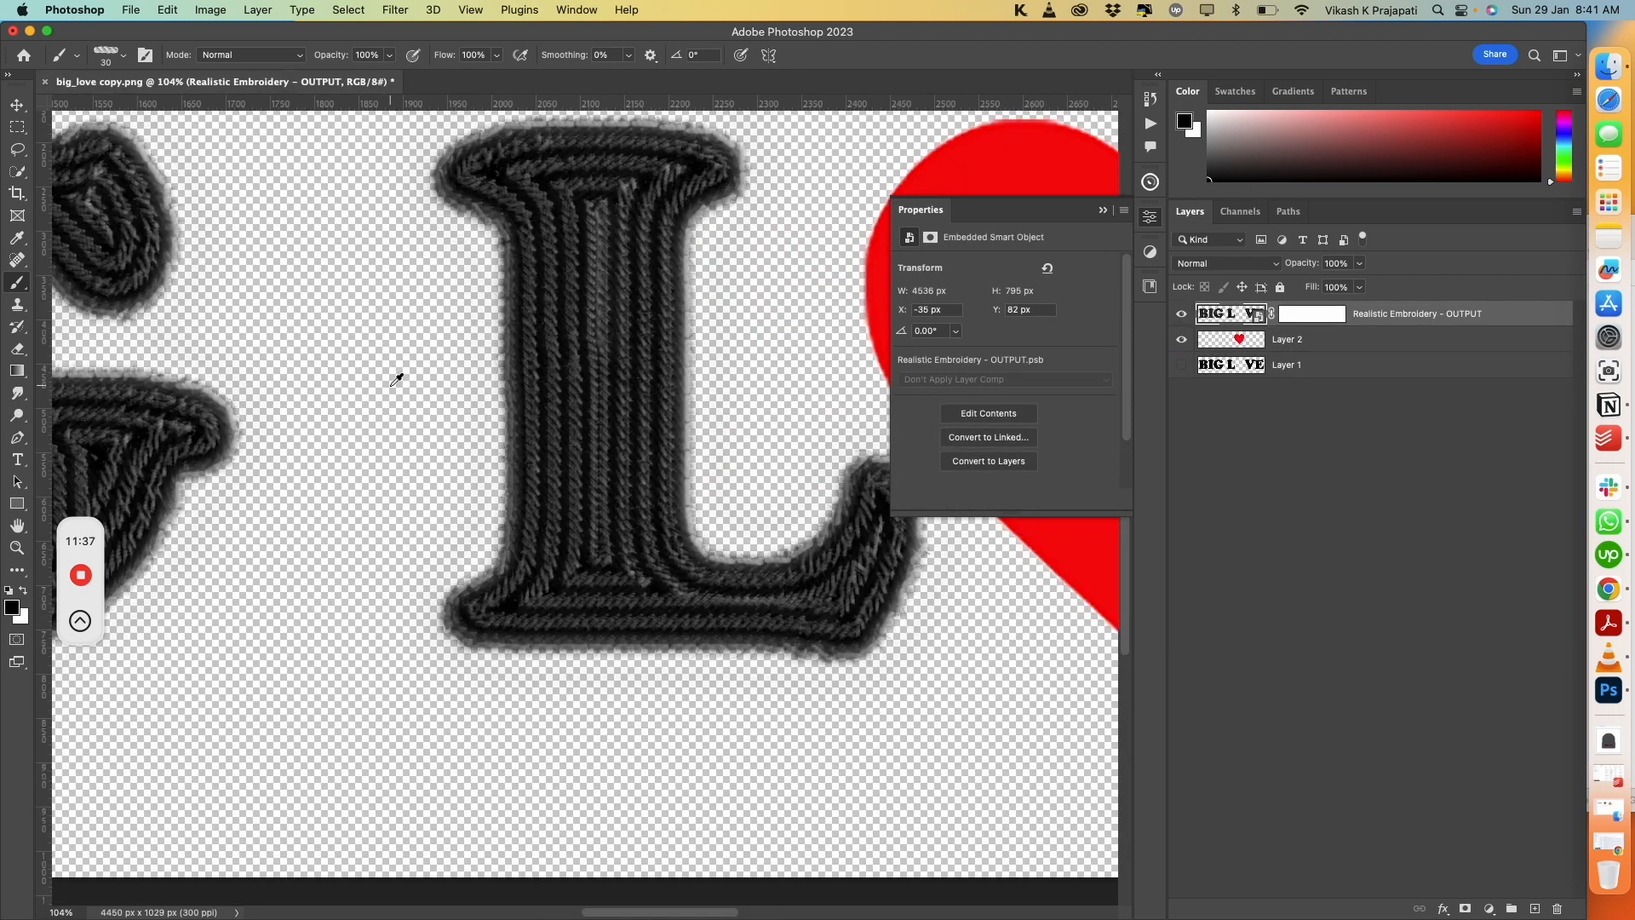
{"action": "scroll", "coordinate": [396, 376], "scroll_direction": "down", "scroll_amount": 6}
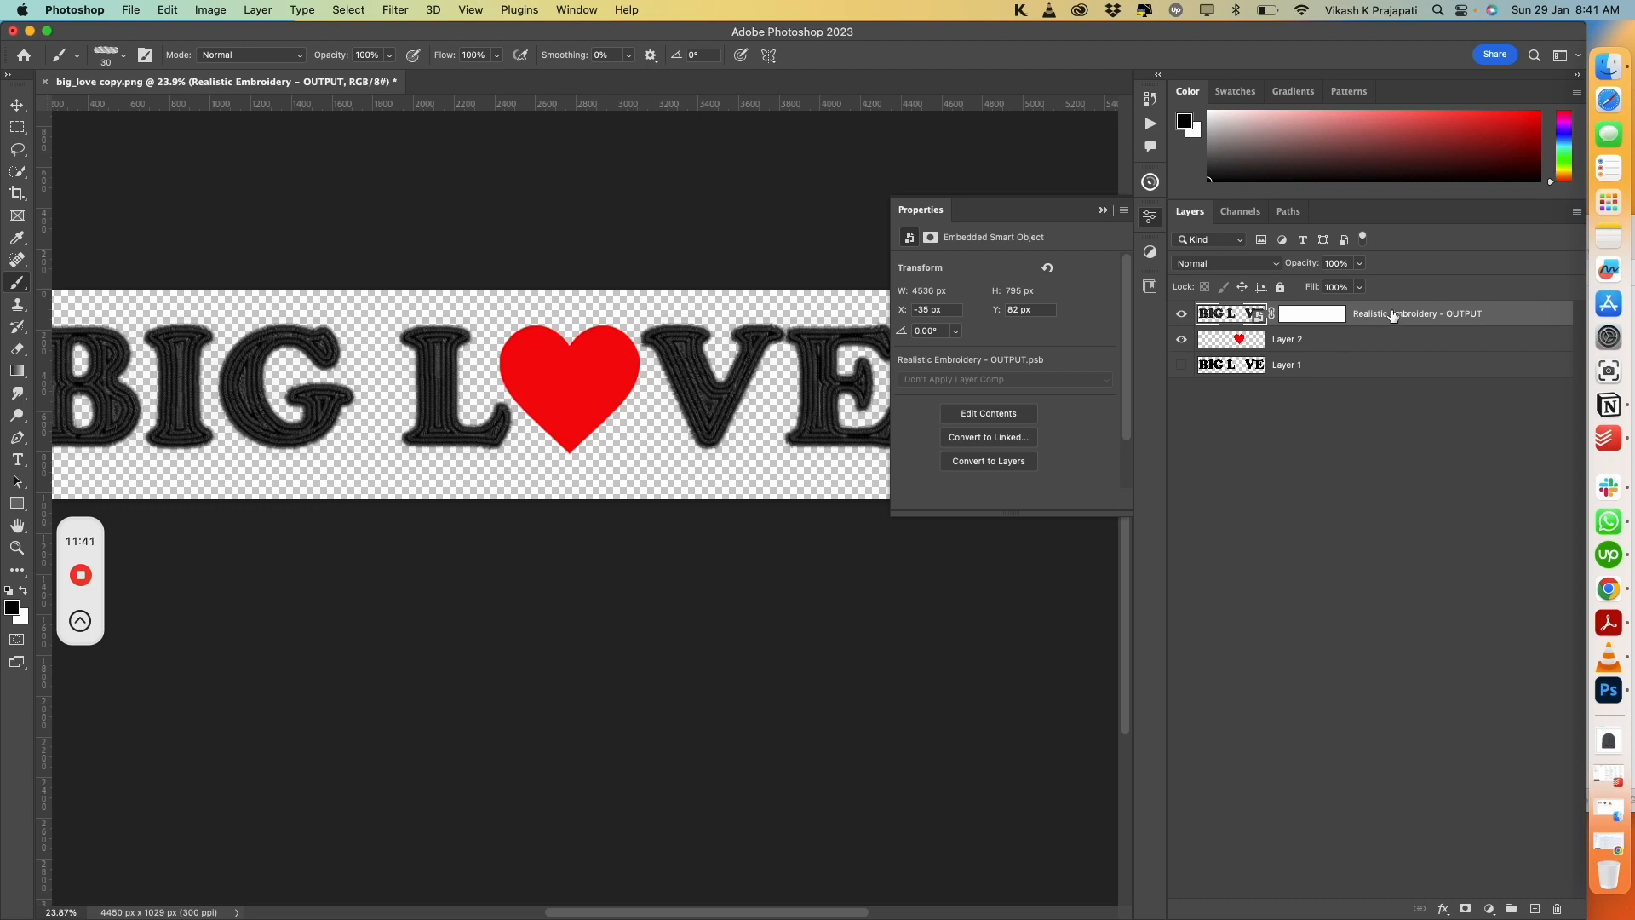
Rename the Realistic Embroidery – OUTPUT layer as "thread text"
{"action": "left_click", "coordinate": [1353, 344]}
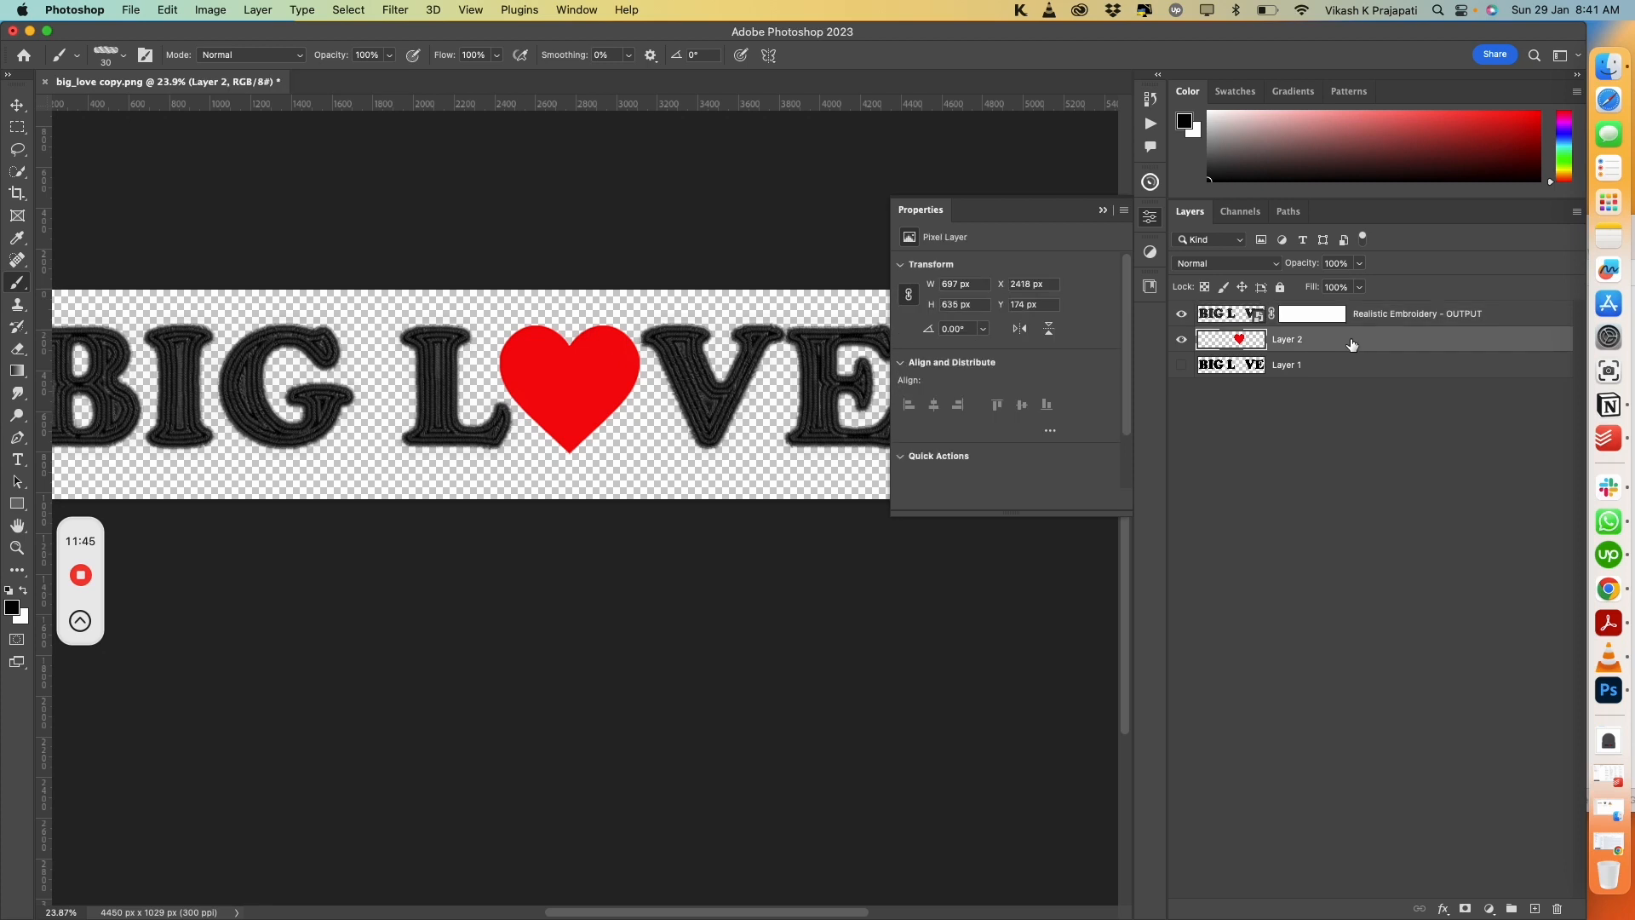
{"action": "double_click", "coordinate": [1410, 316]}
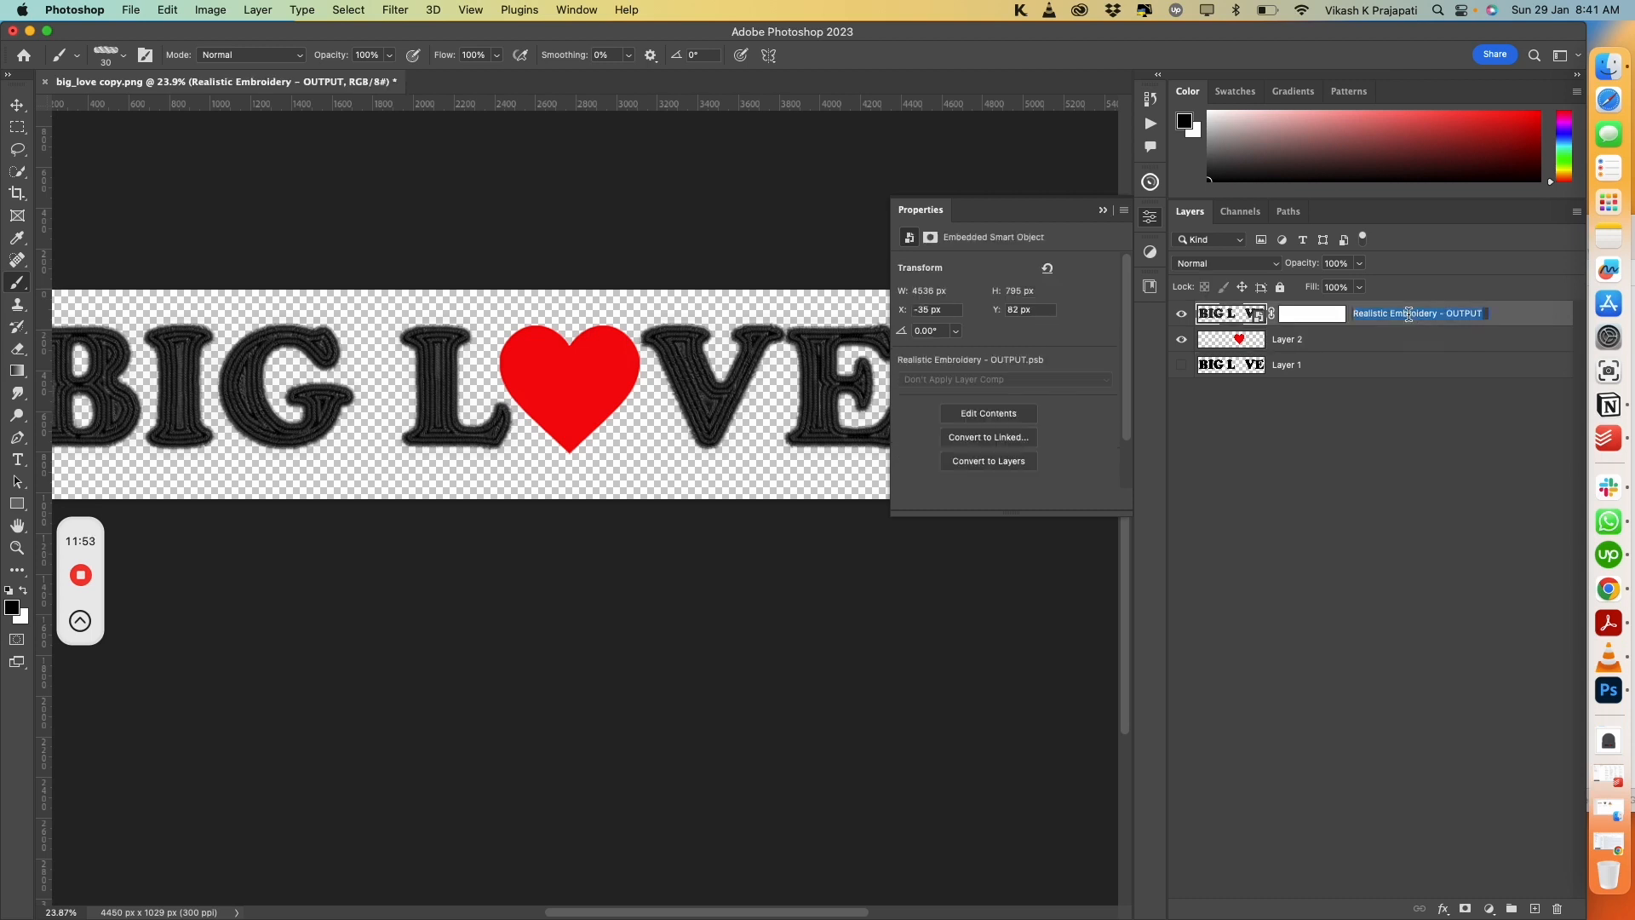
{"action": "type", "text": "thread text"}
{"action": "left_click", "coordinate": [1432, 317]}
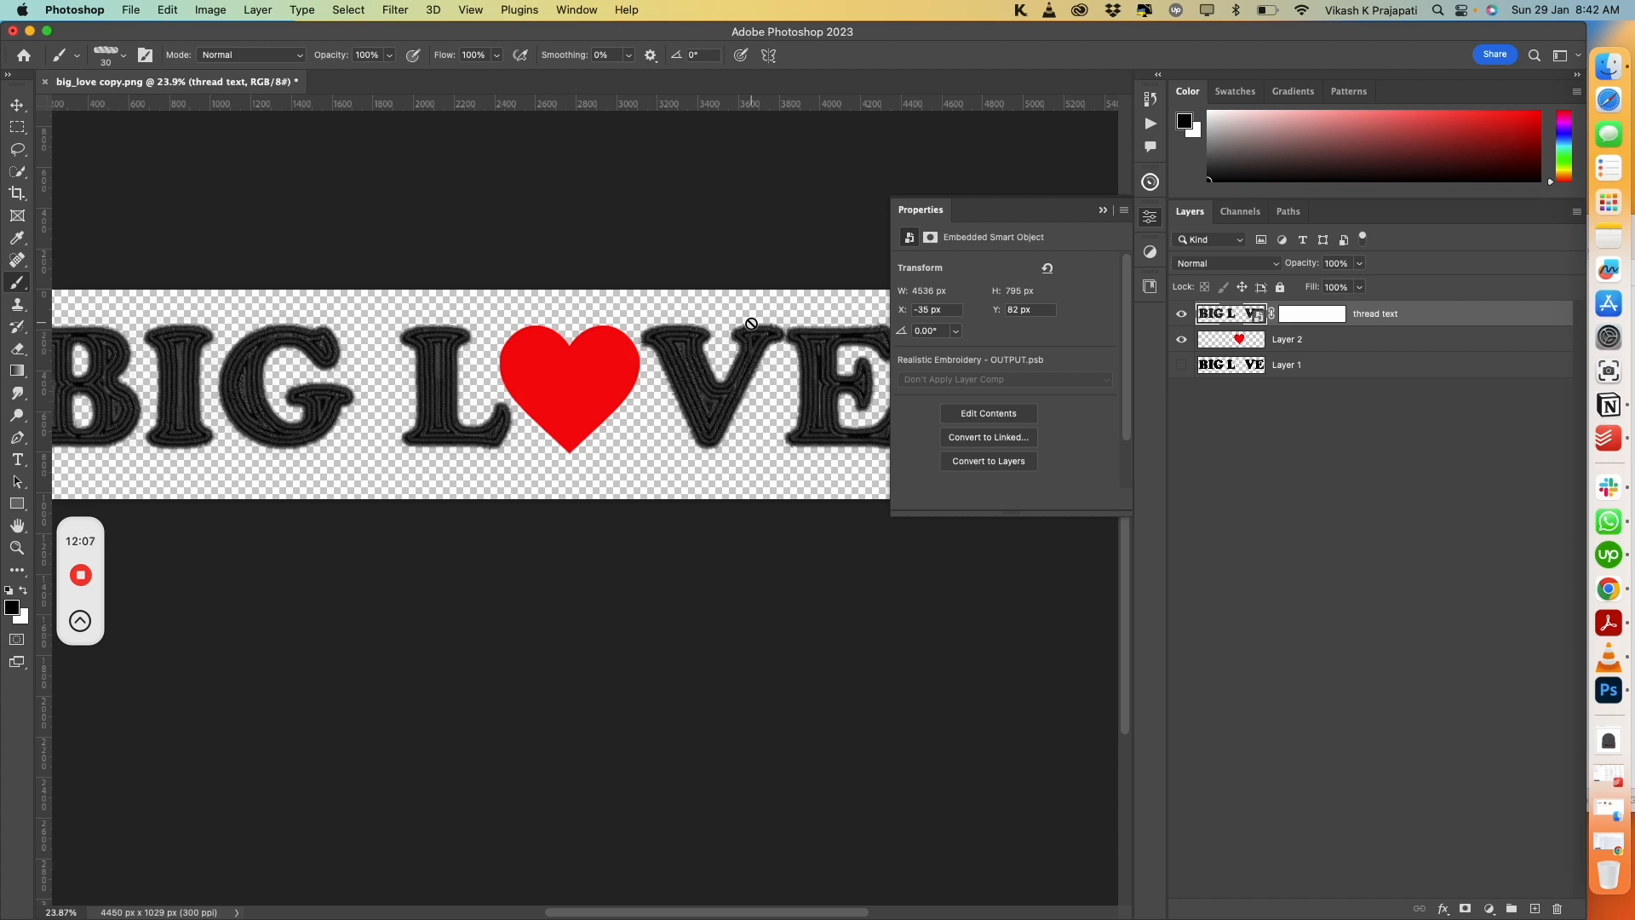
Run the [1] SETUP & BORDERS action of Realistic Embroidery 2.0 on the red heart in Layer 2
{"action": "left_click", "coordinate": [1150, 123]}
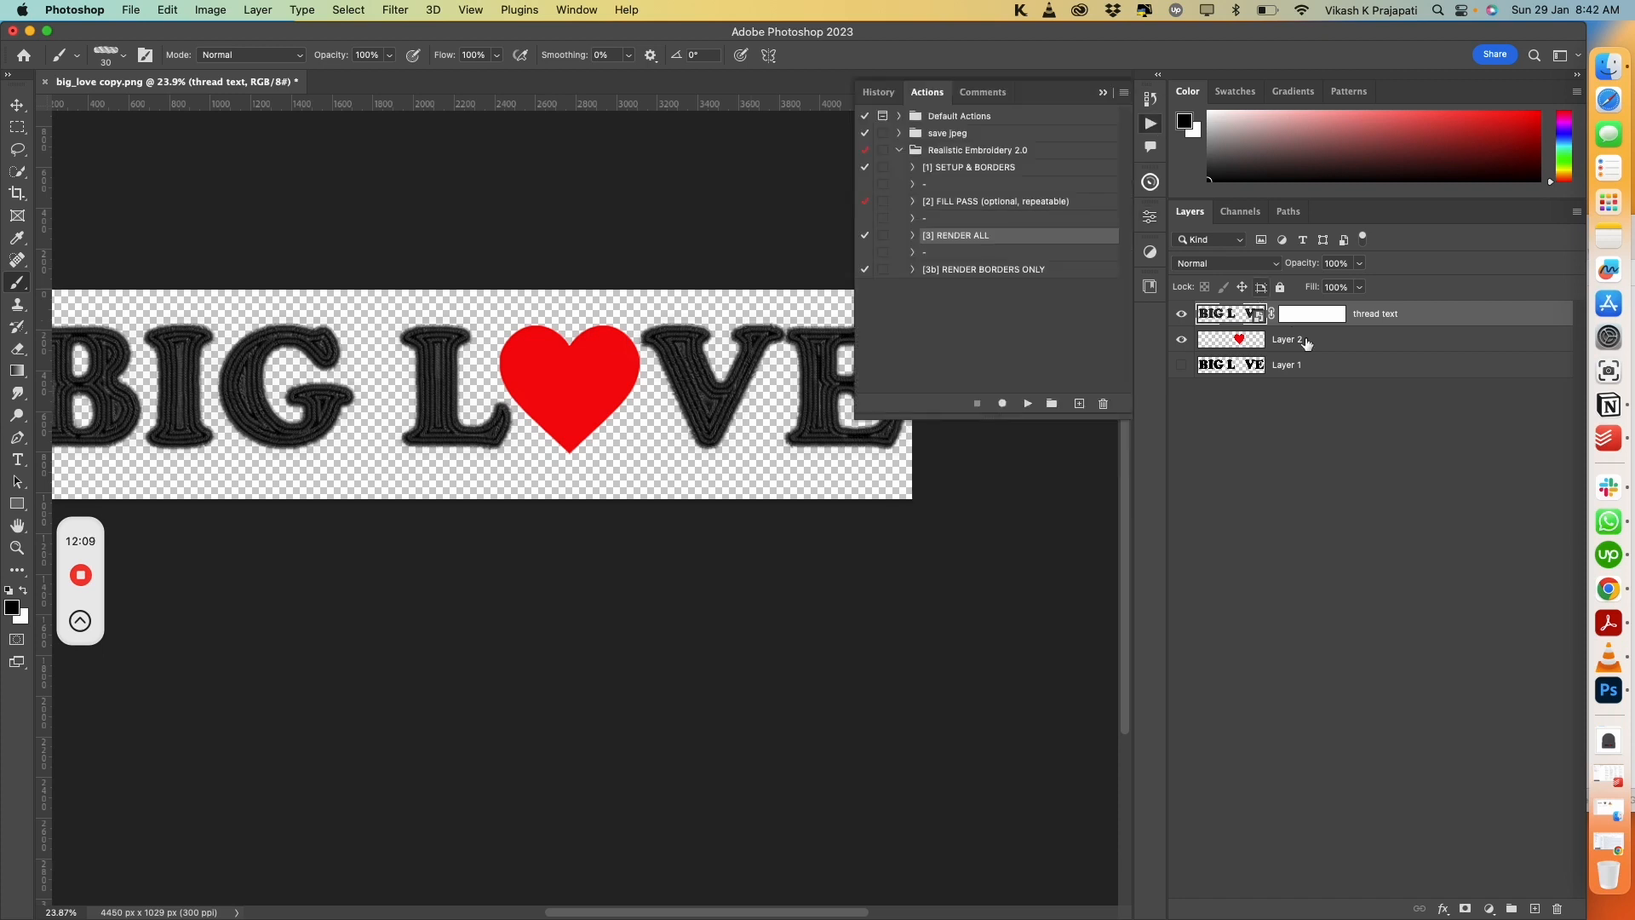
{"action": "left_click", "coordinate": [1293, 342]}
{"action": "left_click", "coordinate": [965, 167]}
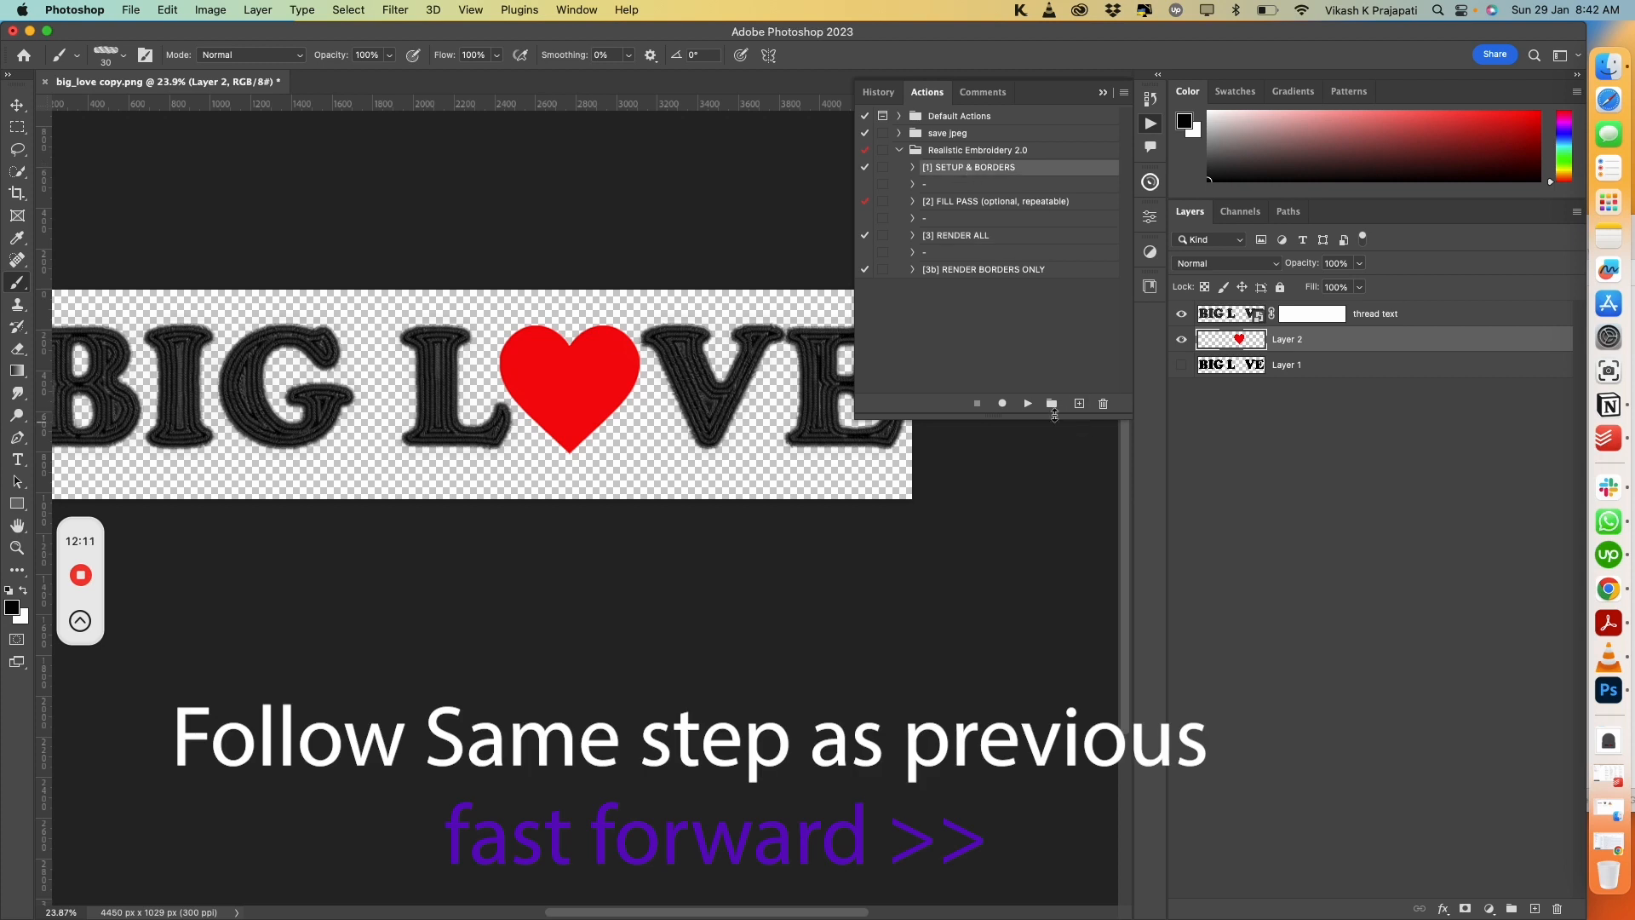
{"action": "left_click", "coordinate": [1028, 403]}
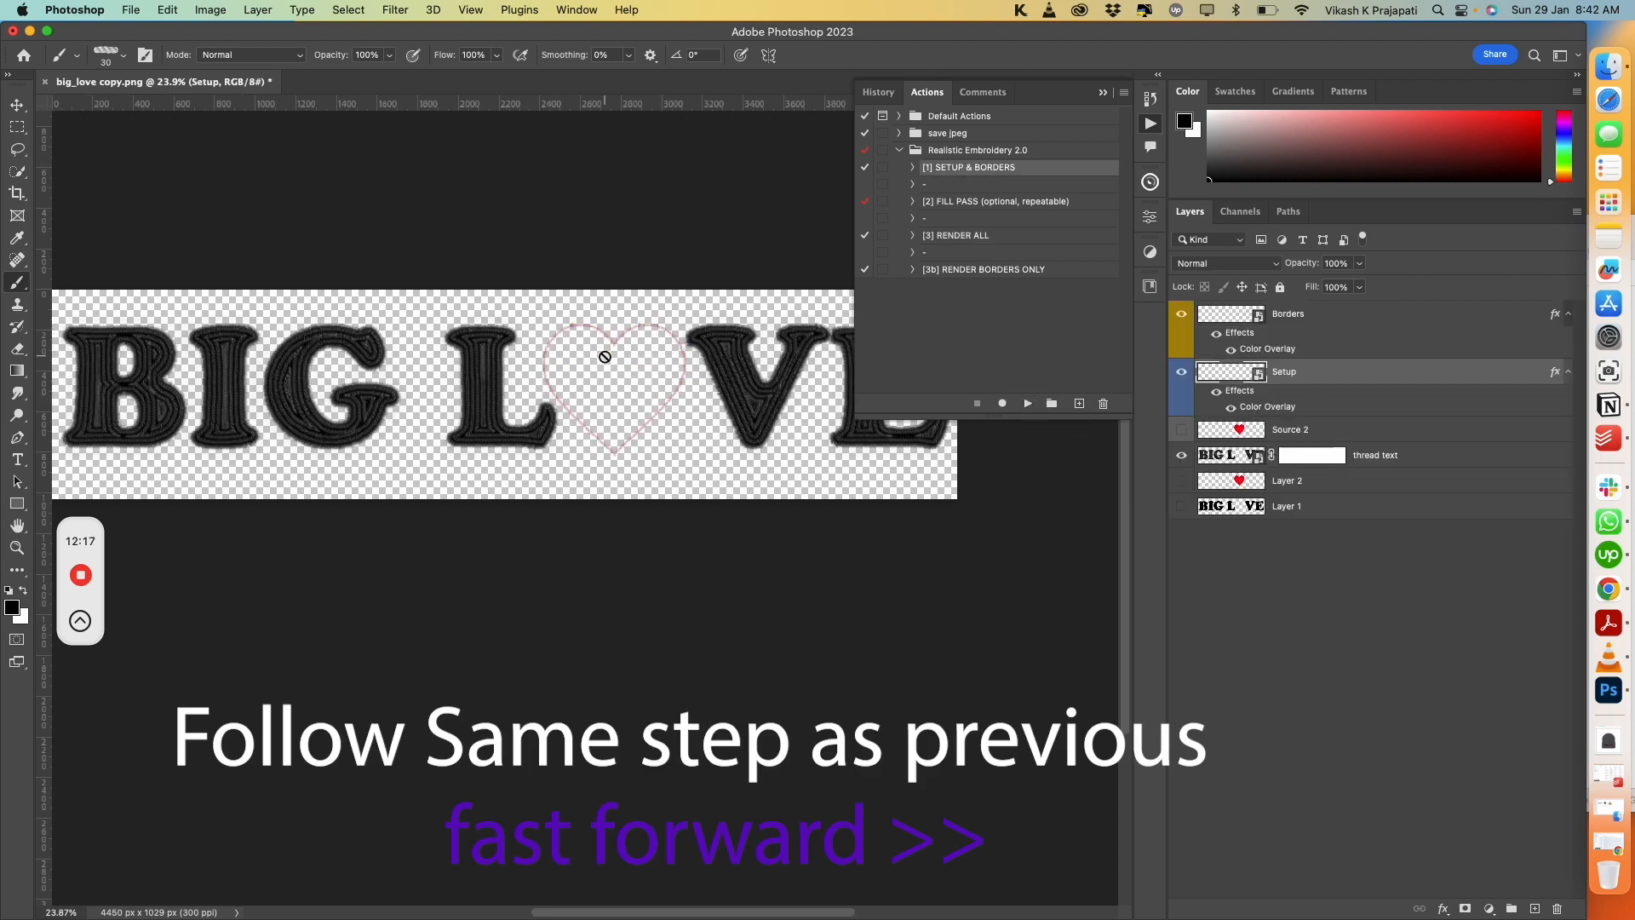
Fill the heart with seven runs of the [2] FILL PASS action and render it with [3] RENDER ALL
{"action": "left_click", "coordinate": [994, 202]}
{"action": "left_click", "coordinate": [1027, 405]}
{"action": "left_click", "coordinate": [1027, 405]}
{"action": "left_click", "coordinate": [1027, 405]}
{"action": "left_click", "coordinate": [1027, 404]}
{"action": "left_click", "coordinate": [1027, 405]}
{"action": "left_click", "coordinate": [1027, 404]}
{"action": "left_click", "coordinate": [1027, 405]}
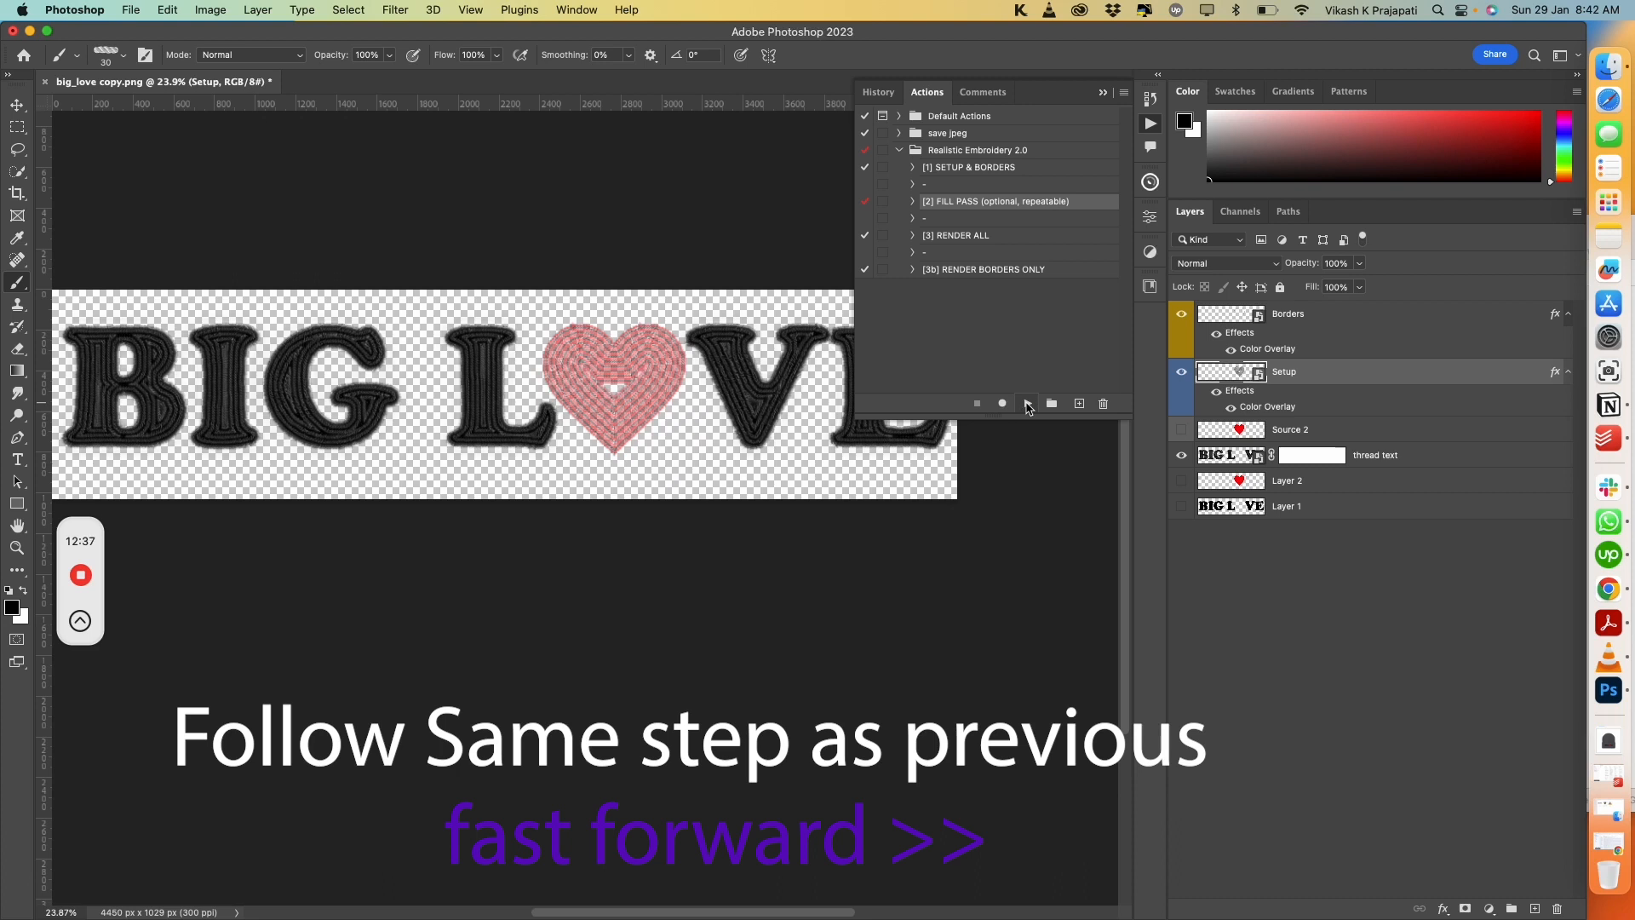
{"action": "left_click", "coordinate": [956, 235]}
{"action": "left_click", "coordinate": [1028, 402]}
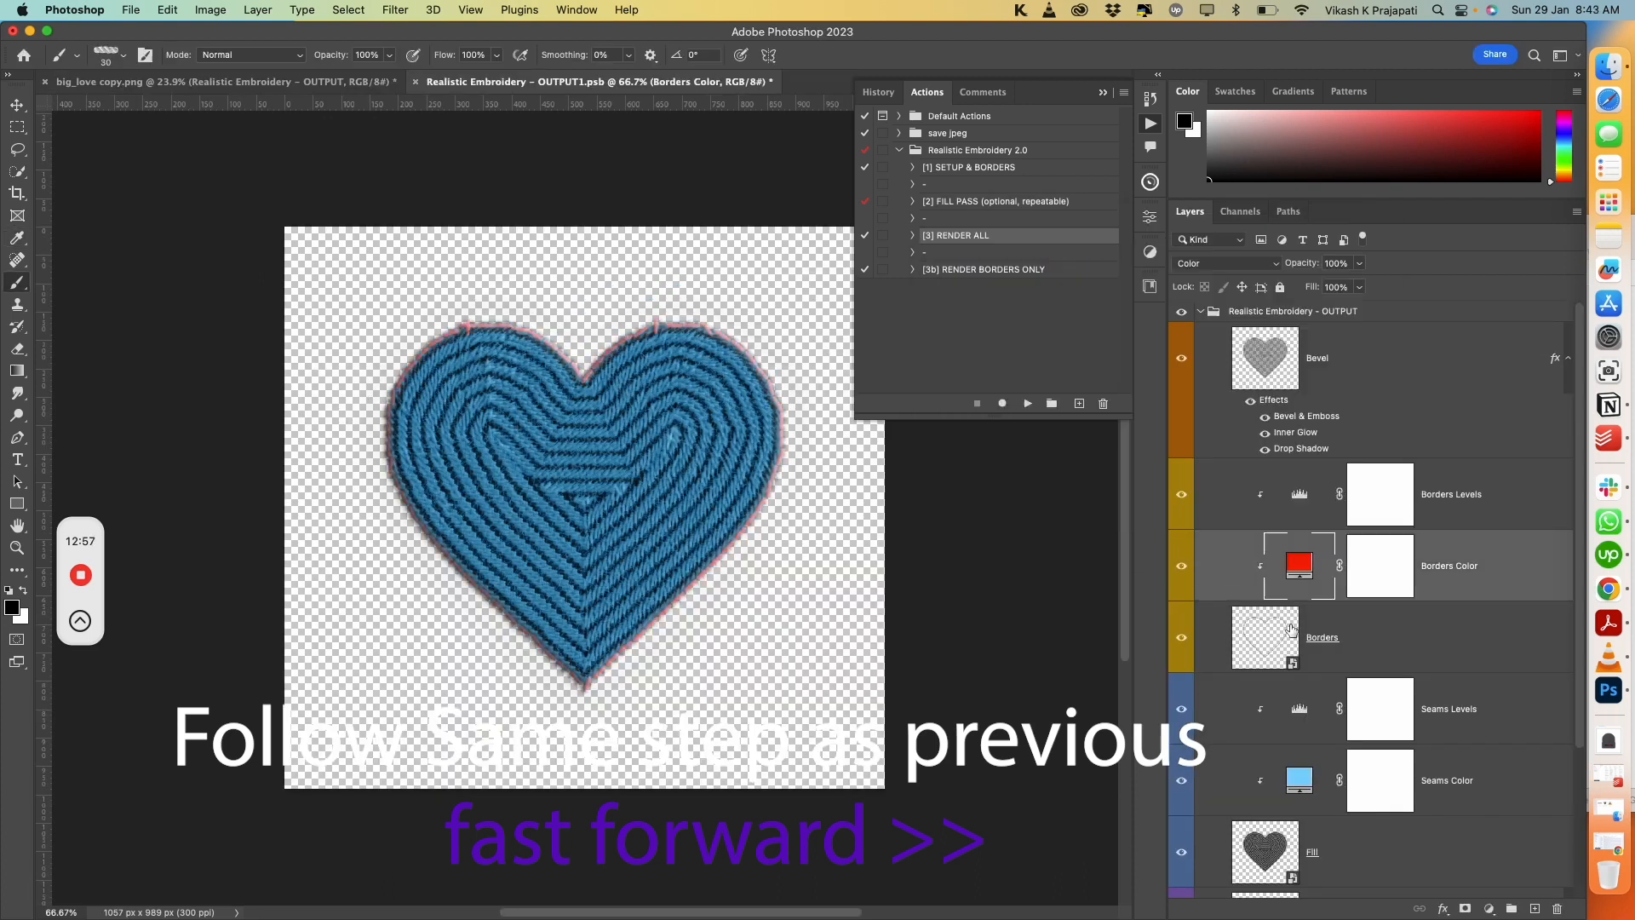
Set the Seams Color fill of the heart to red, and compare the result with the Fill layer hidden and shown
{"action": "double_click", "coordinate": [1300, 778]}
{"action": "left_click", "coordinate": [1177, 479]}
{"action": "left_click", "coordinate": [1159, 264]}
{"action": "left_click", "coordinate": [1328, 255]}
{"action": "scroll", "coordinate": [507, 336], "scroll_direction": "up", "scroll_amount": 5}
{"action": "scroll", "coordinate": [507, 336], "scroll_direction": "down", "scroll_amount": 5}
{"action": "scroll", "coordinate": [1182, 724], "scroll_direction": "down", "scroll_amount": 2}
{"action": "left_click", "coordinate": [1181, 785]}
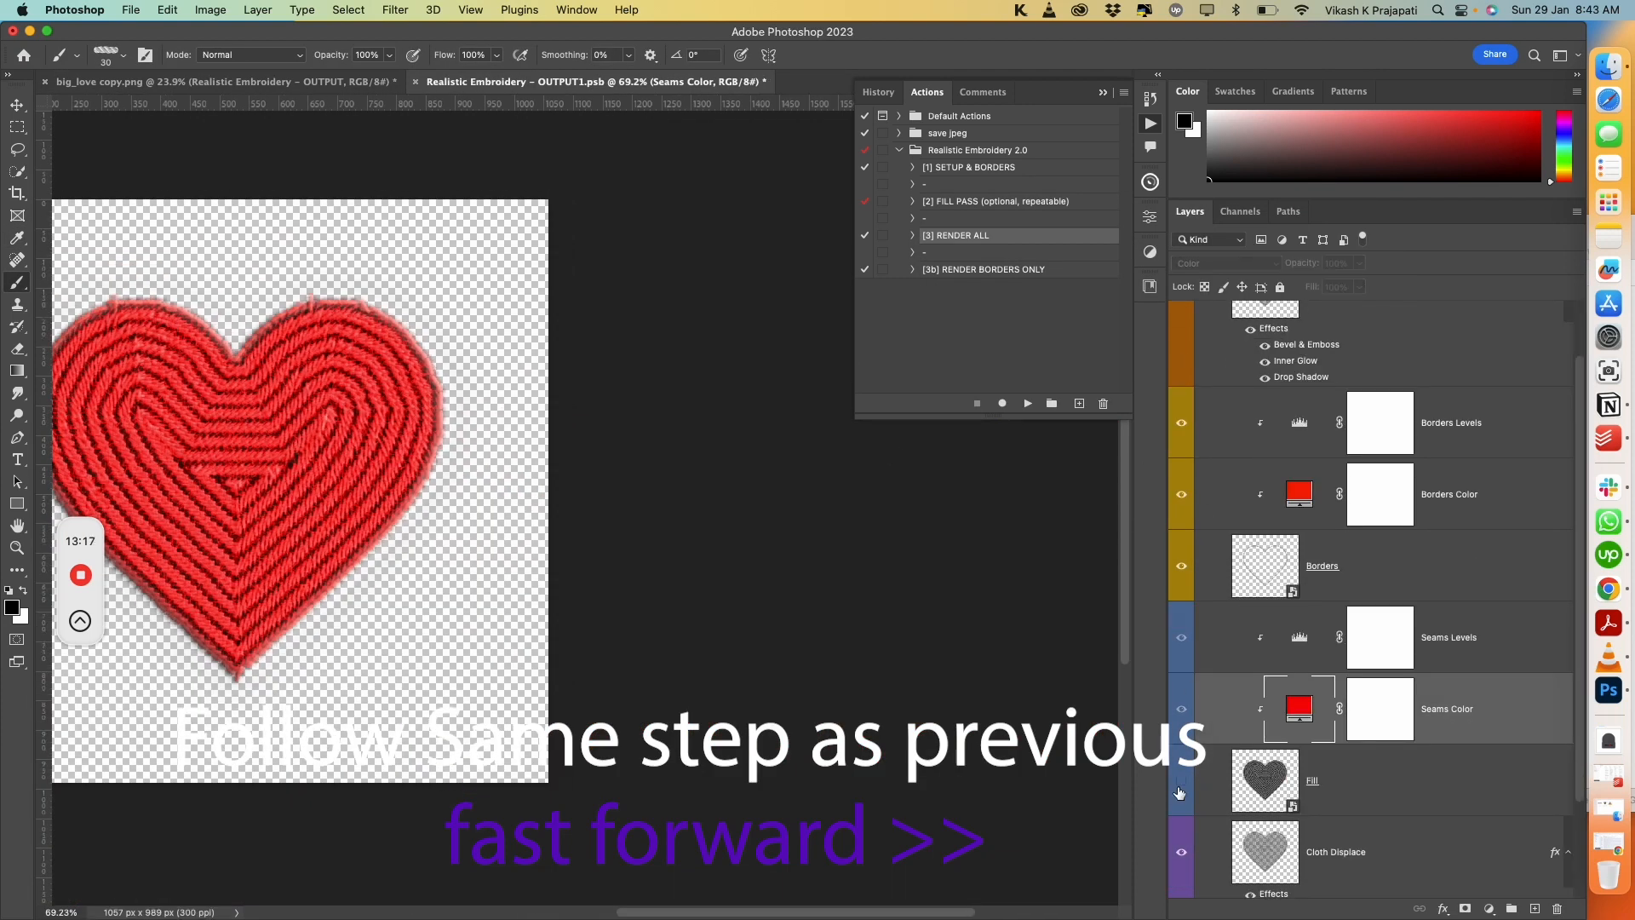
{"action": "left_click", "coordinate": [1180, 788]}
Save and close the heart's output smart object, and inspect the complete embroidered BIG LOVE design in the main document
{"action": "key", "text": "super+s"}
{"action": "key", "text": "super+w"}
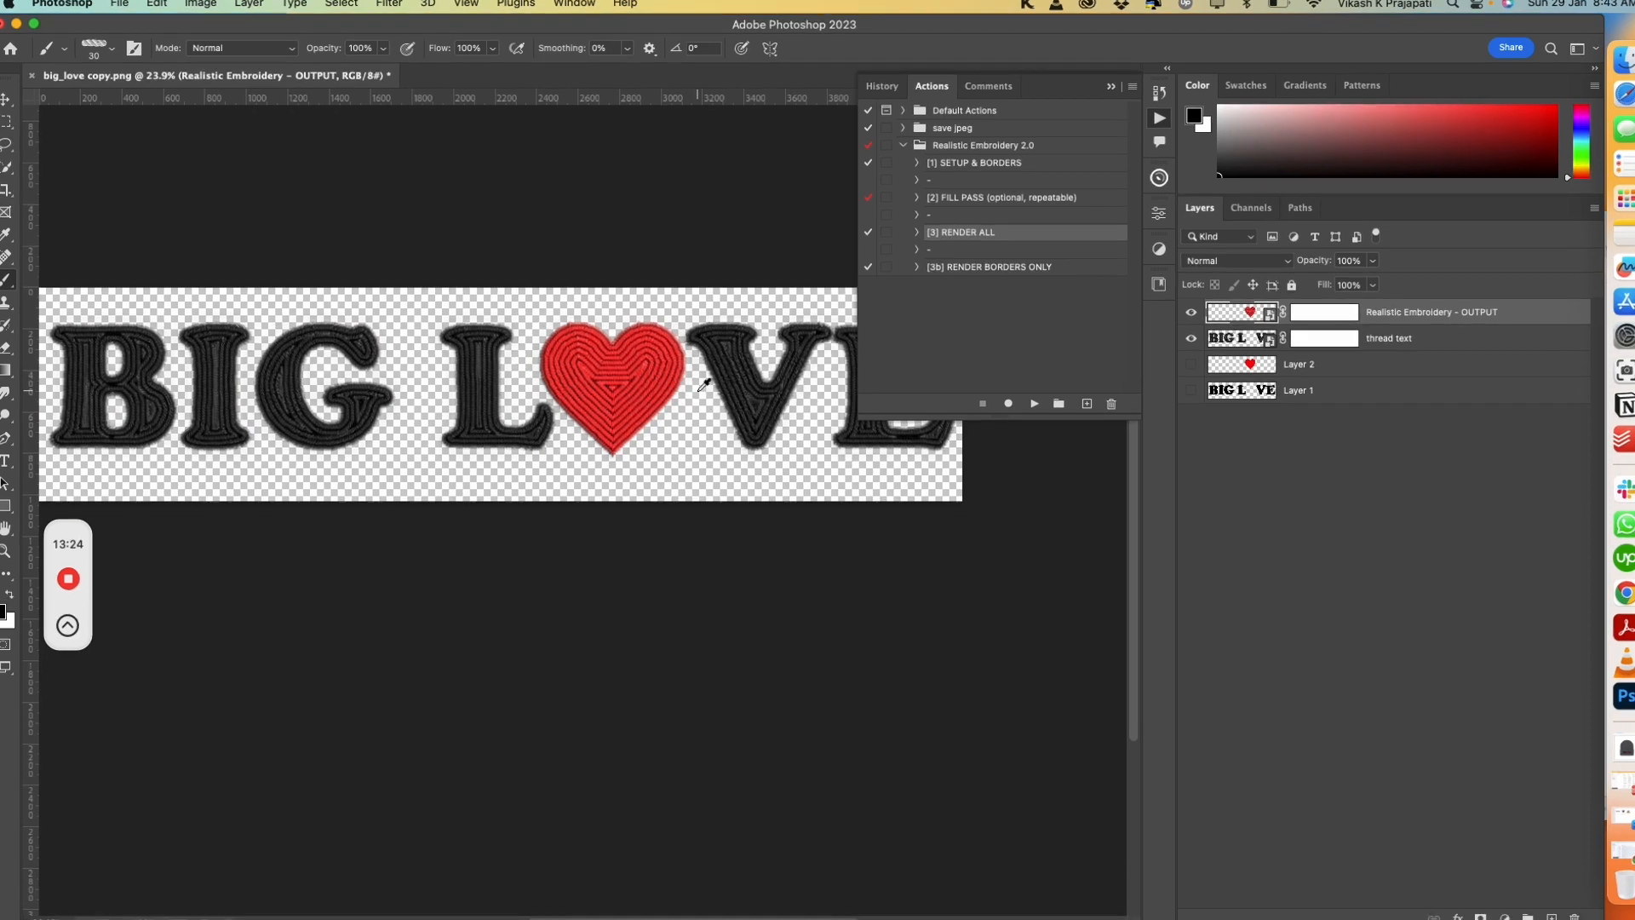
{"action": "scroll", "coordinate": [704, 385], "scroll_direction": "down", "scroll_amount": 4}
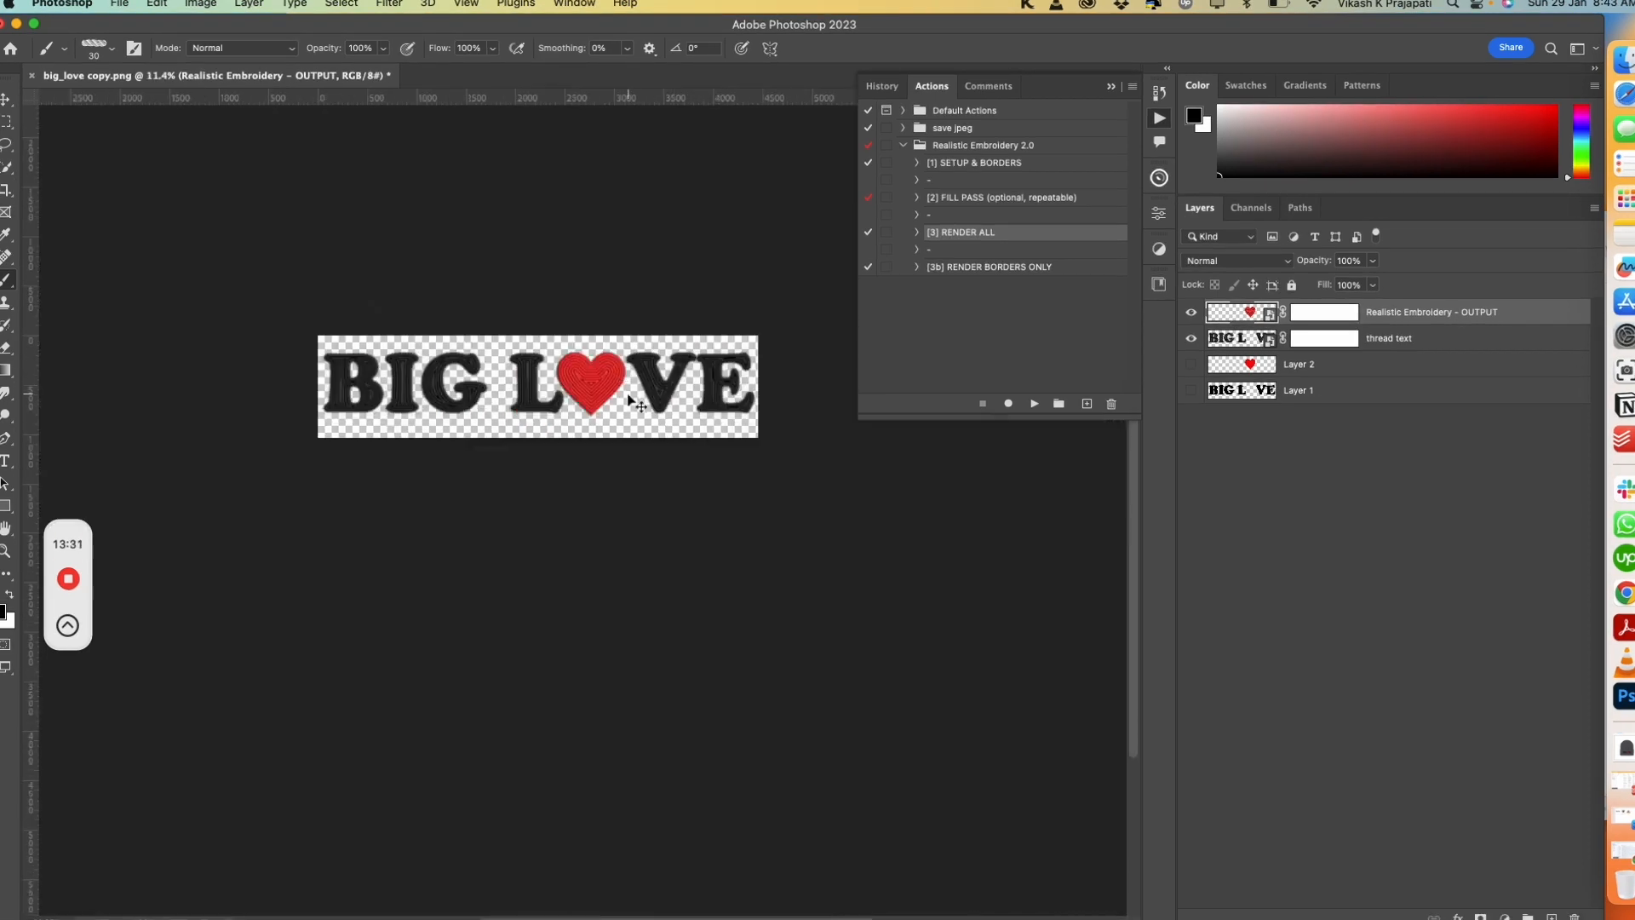
{"action": "scroll", "coordinate": [623, 383], "scroll_direction": "up", "scroll_amount": 2}
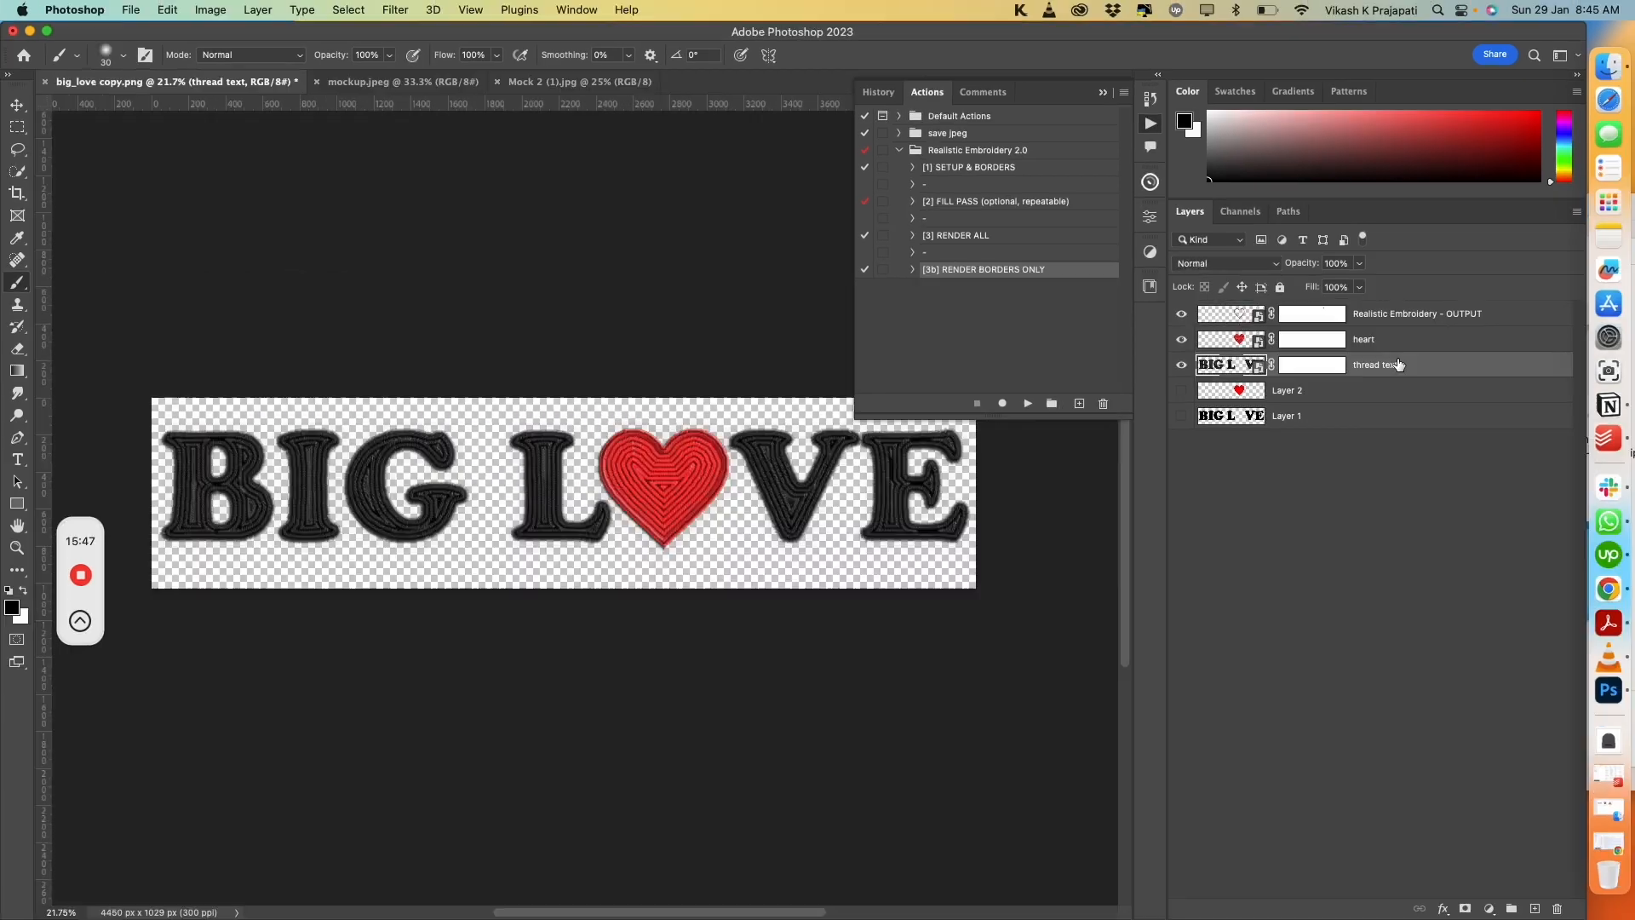
Duplicate the heart and thread text layers into both mockup.jpeg and Mock 2 (1).jpg
{"action": "left_click", "coordinate": [1401, 344], "text": "shift"}
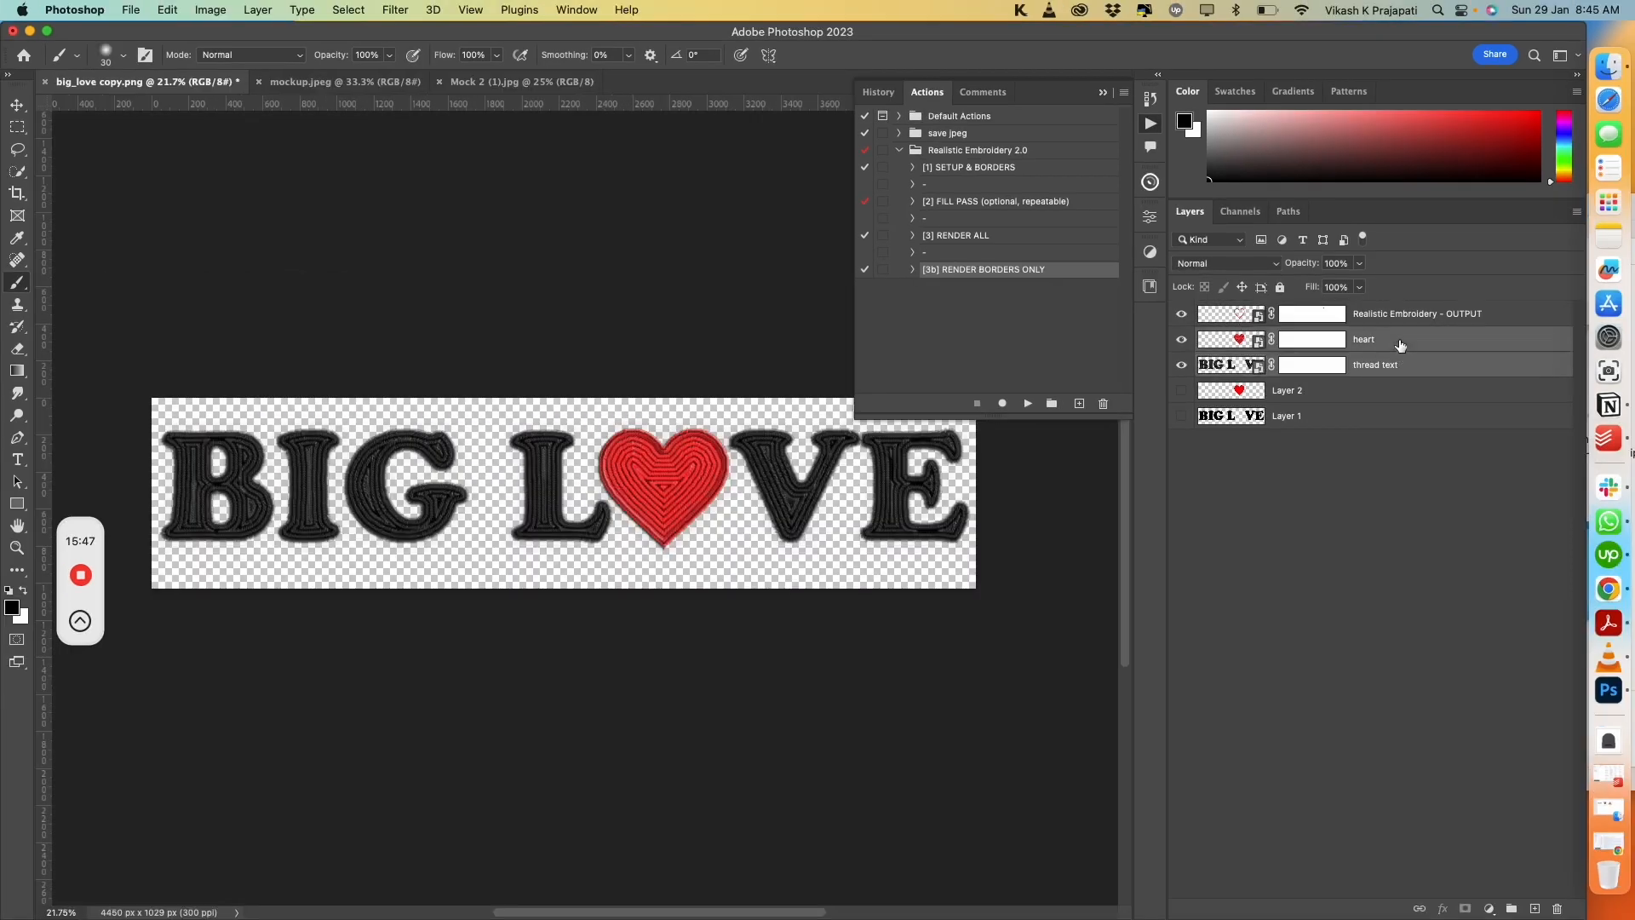
{"action": "right_click", "coordinate": [1411, 346]}
{"action": "left_click", "coordinate": [1464, 378]}
{"action": "left_click", "coordinate": [801, 322]}
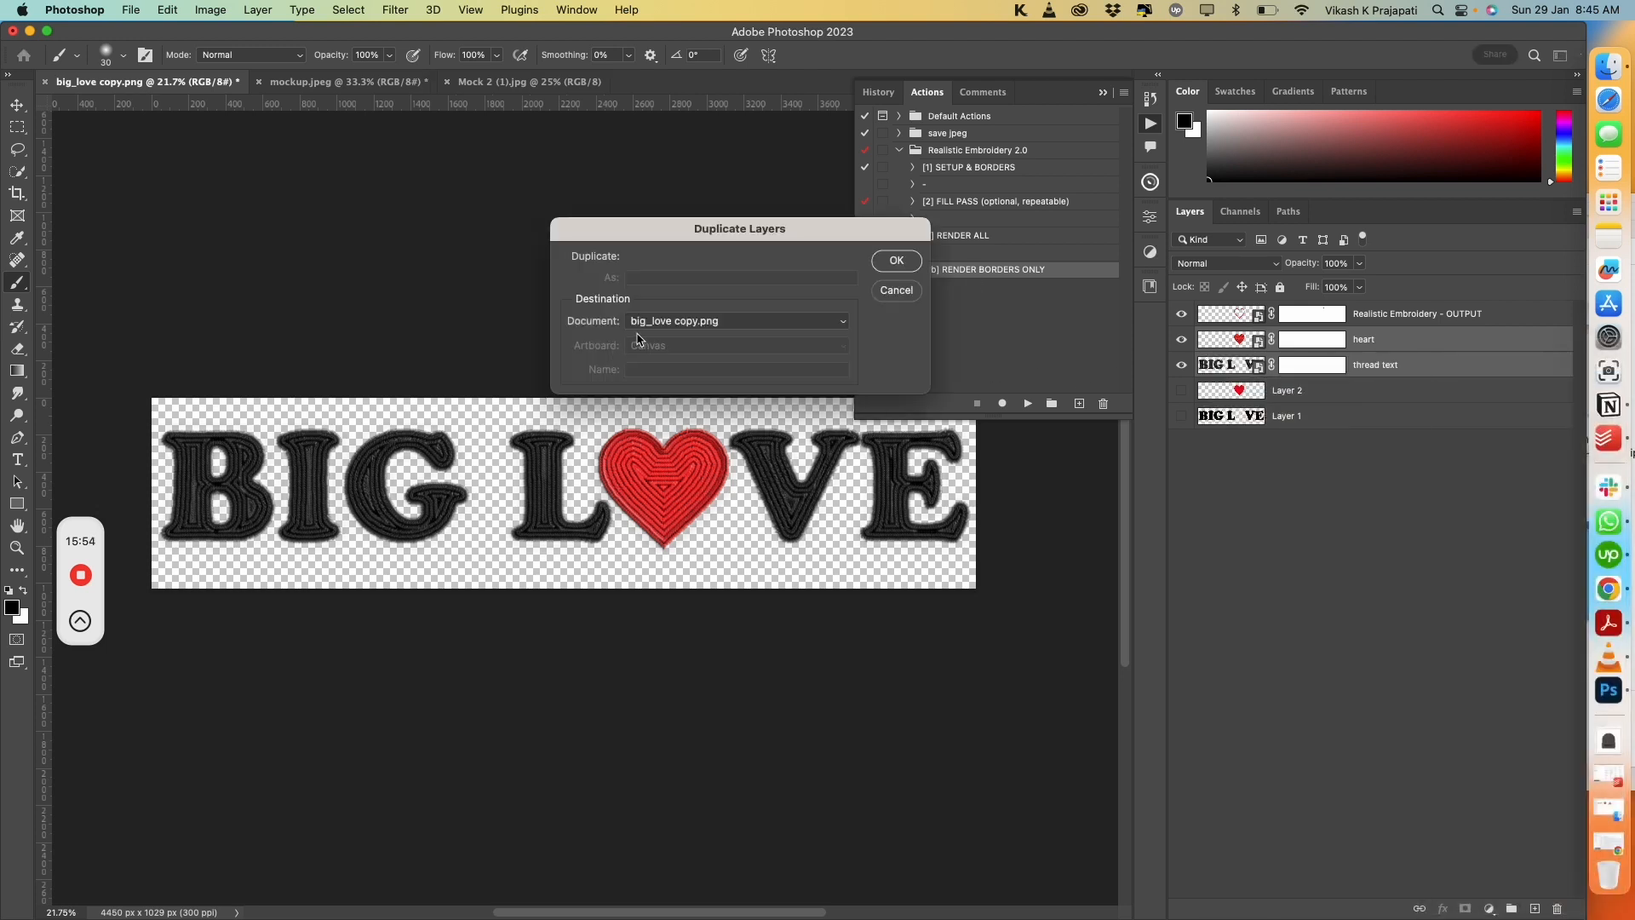
{"action": "left_click", "coordinate": [736, 320]}
{"action": "left_click", "coordinate": [669, 356]}
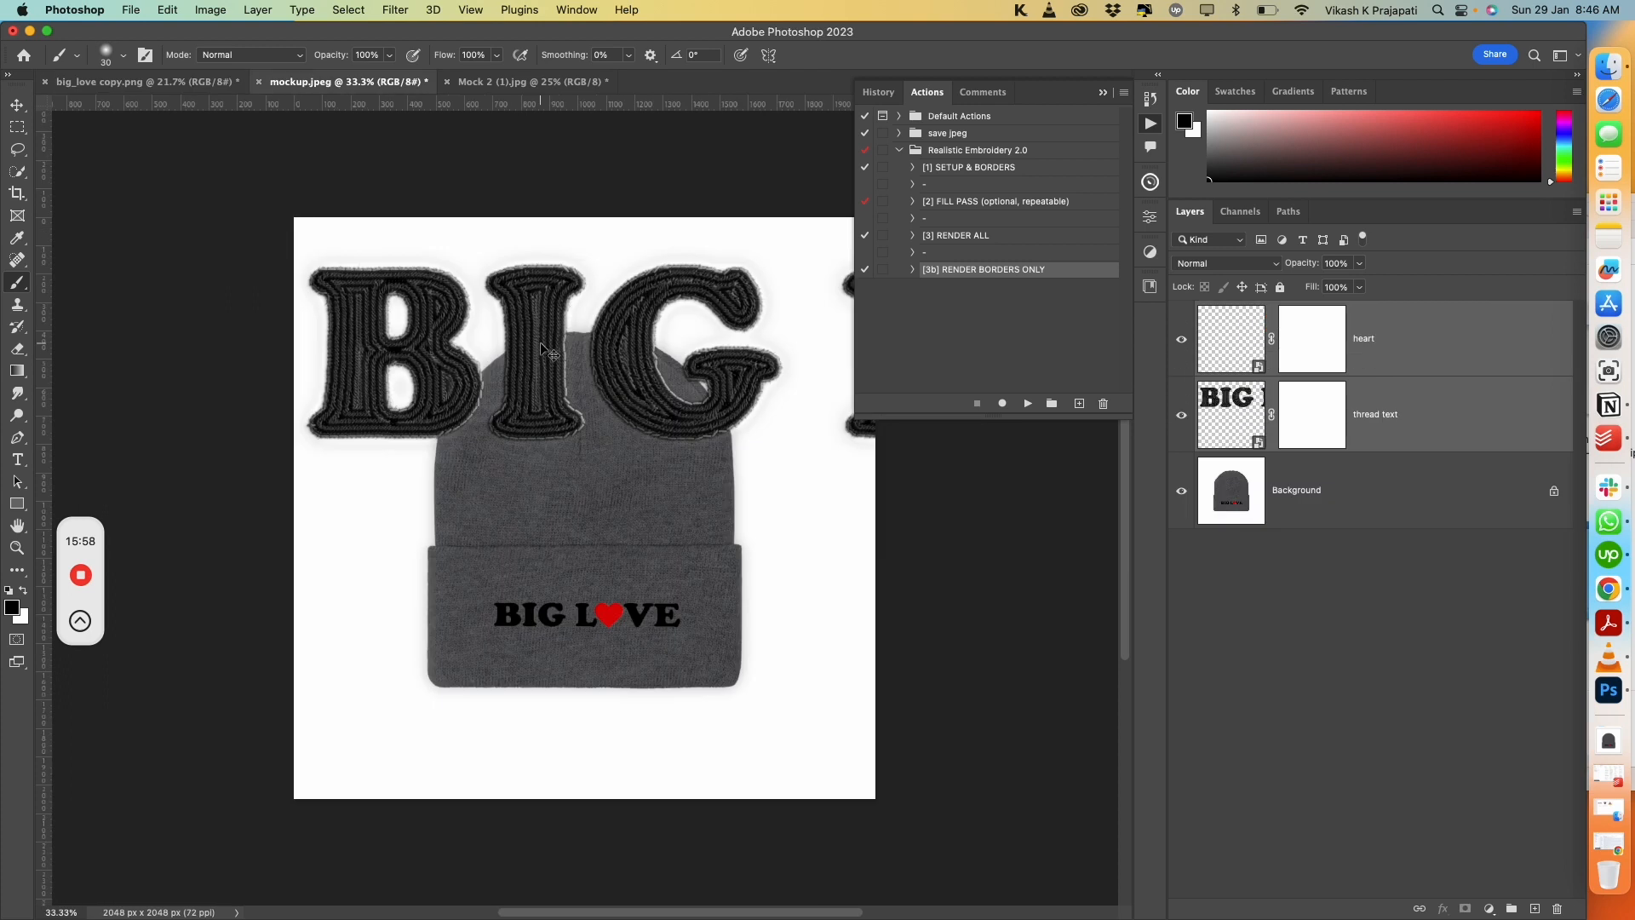
In mockup.jpeg, scale the embroidered design to about 14.54% and place it on the beanie cuff just above the flat BIG LOVE print
{"action": "key", "text": "ctrl+t"}
{"action": "left_click_drag", "start_coordinate": [284, 248], "coordinate": [511, 587]}
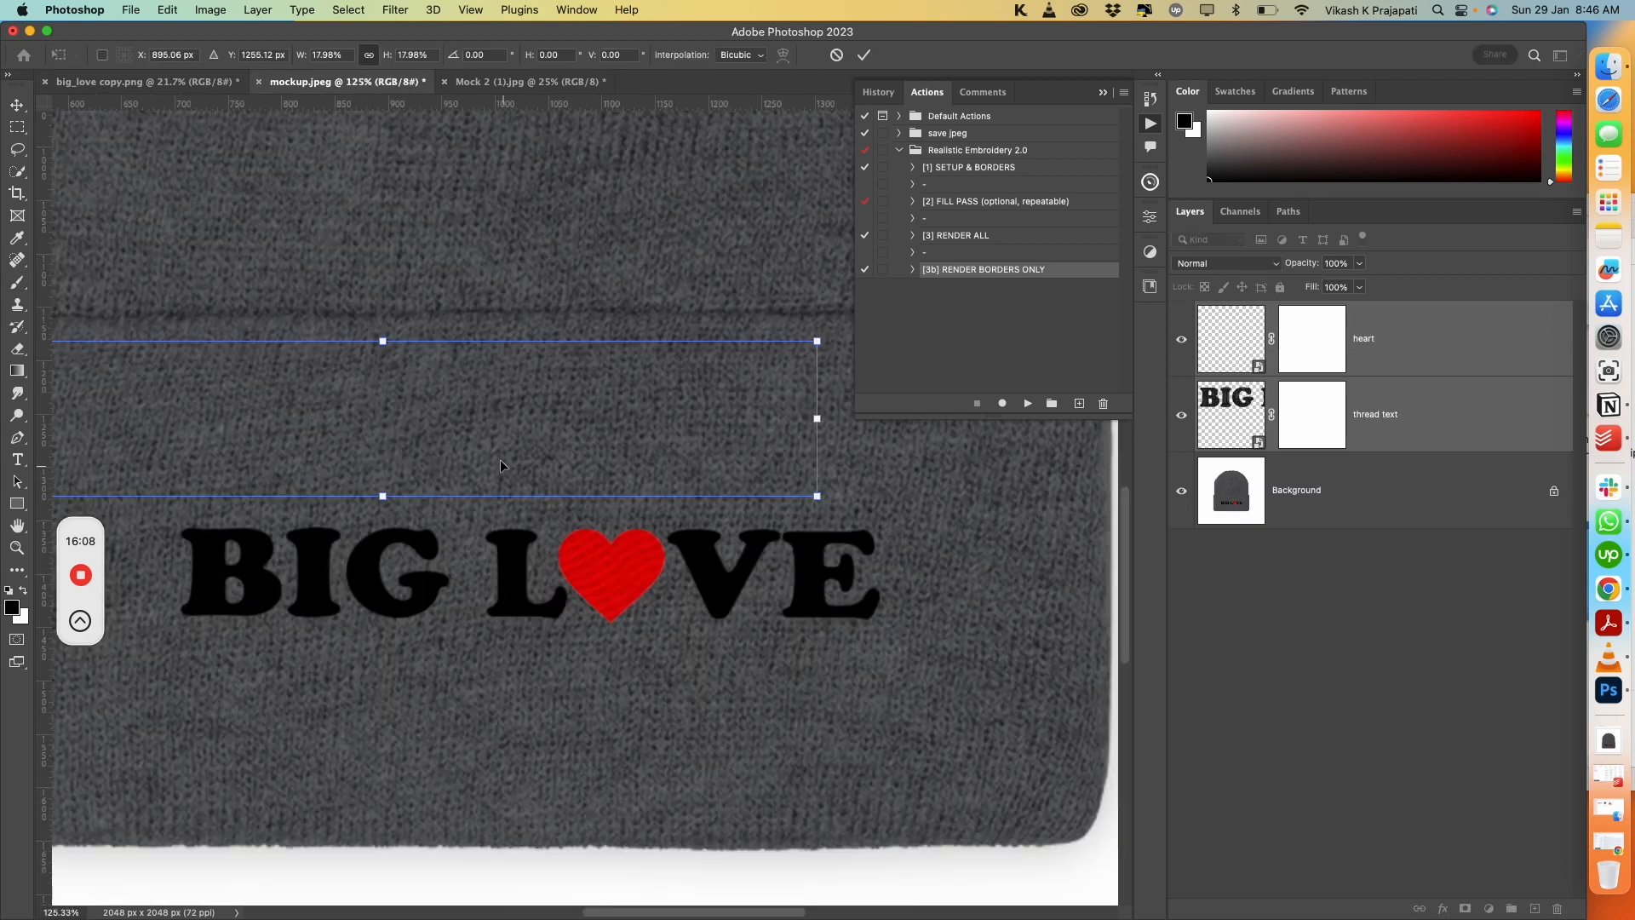
{"action": "left_click_drag", "start_coordinate": [499, 458], "coordinate": [652, 473]}
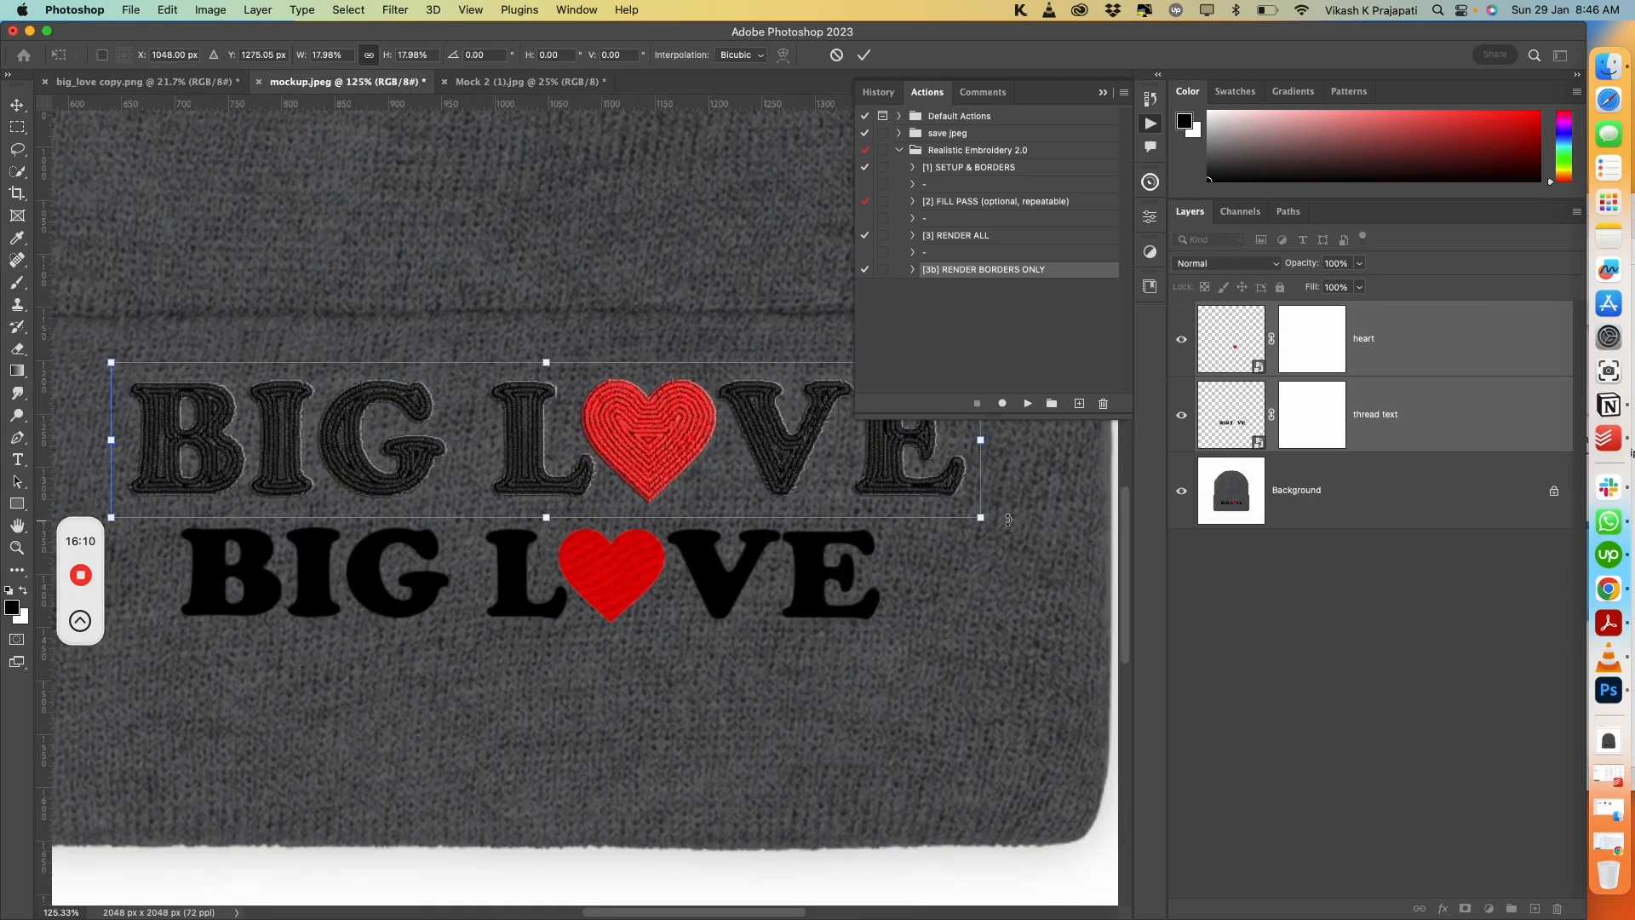
{"action": "left_click_drag", "start_coordinate": [983, 517], "coordinate": [825, 590]}
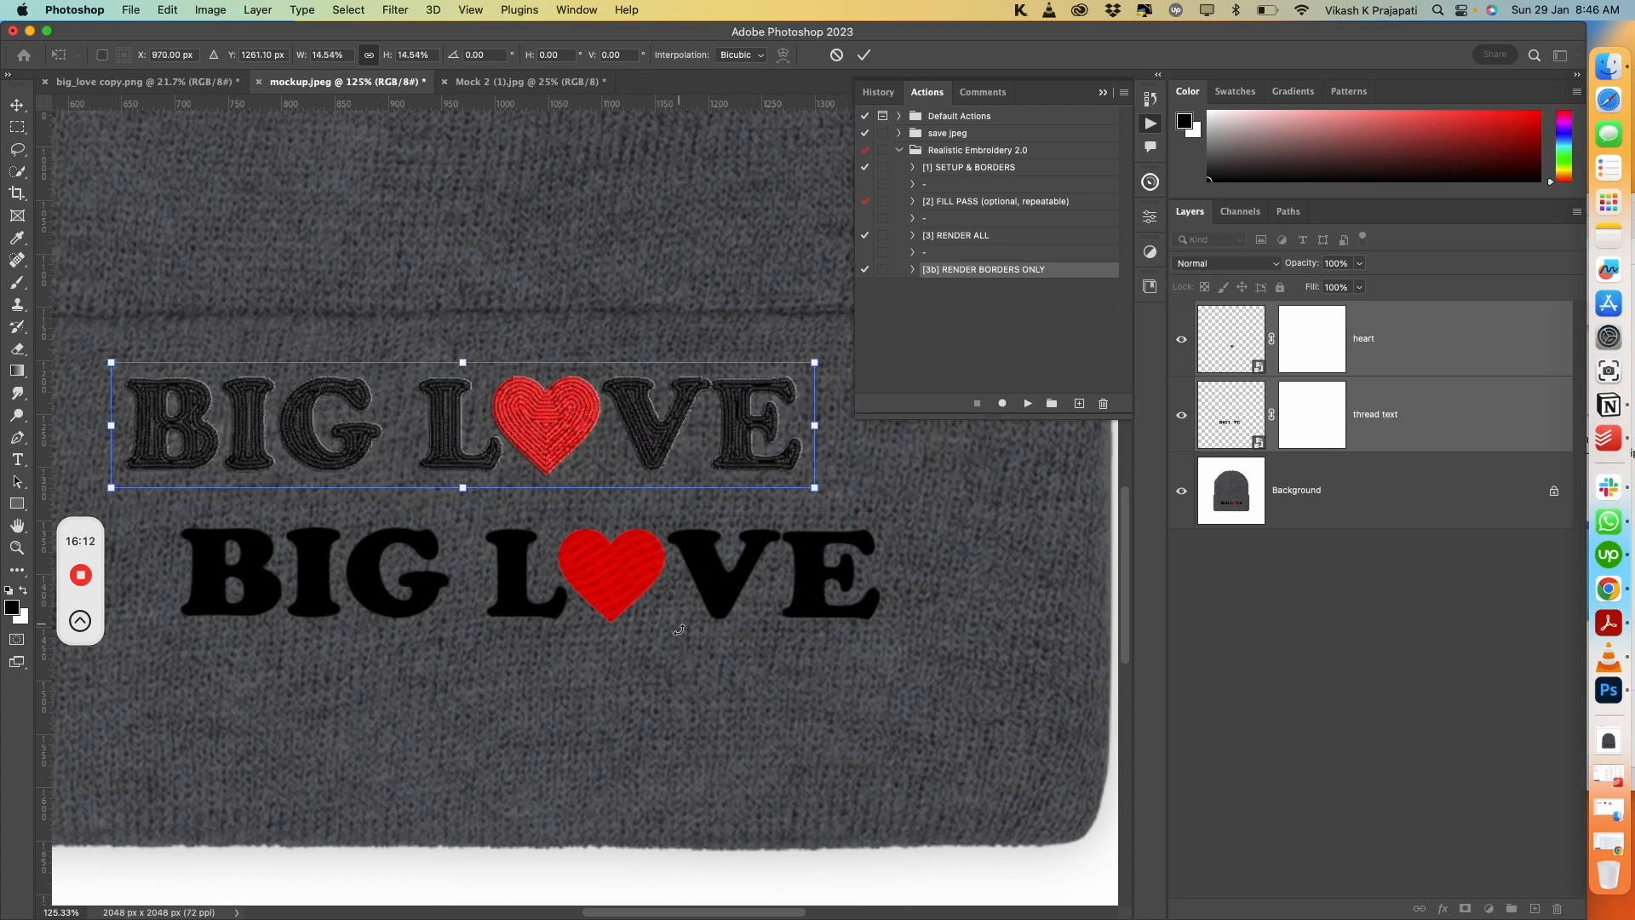
{"action": "left_click_drag", "start_coordinate": [667, 472], "coordinate": [733, 487]}
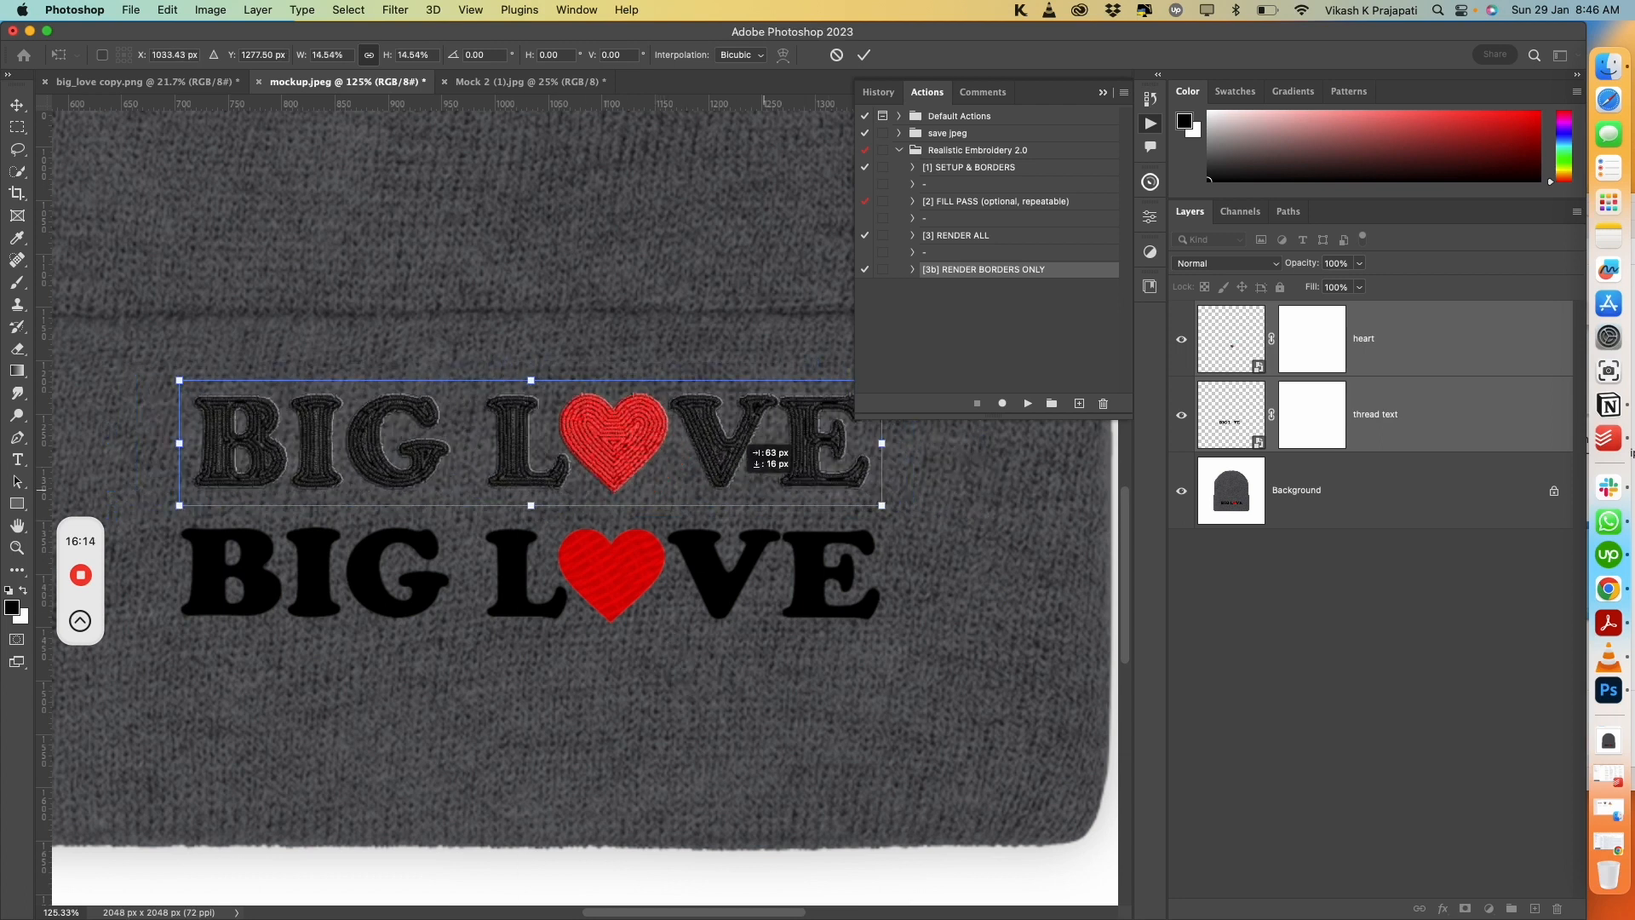
{"action": "key", "text": "Return"}
{"action": "key", "text": "b"}
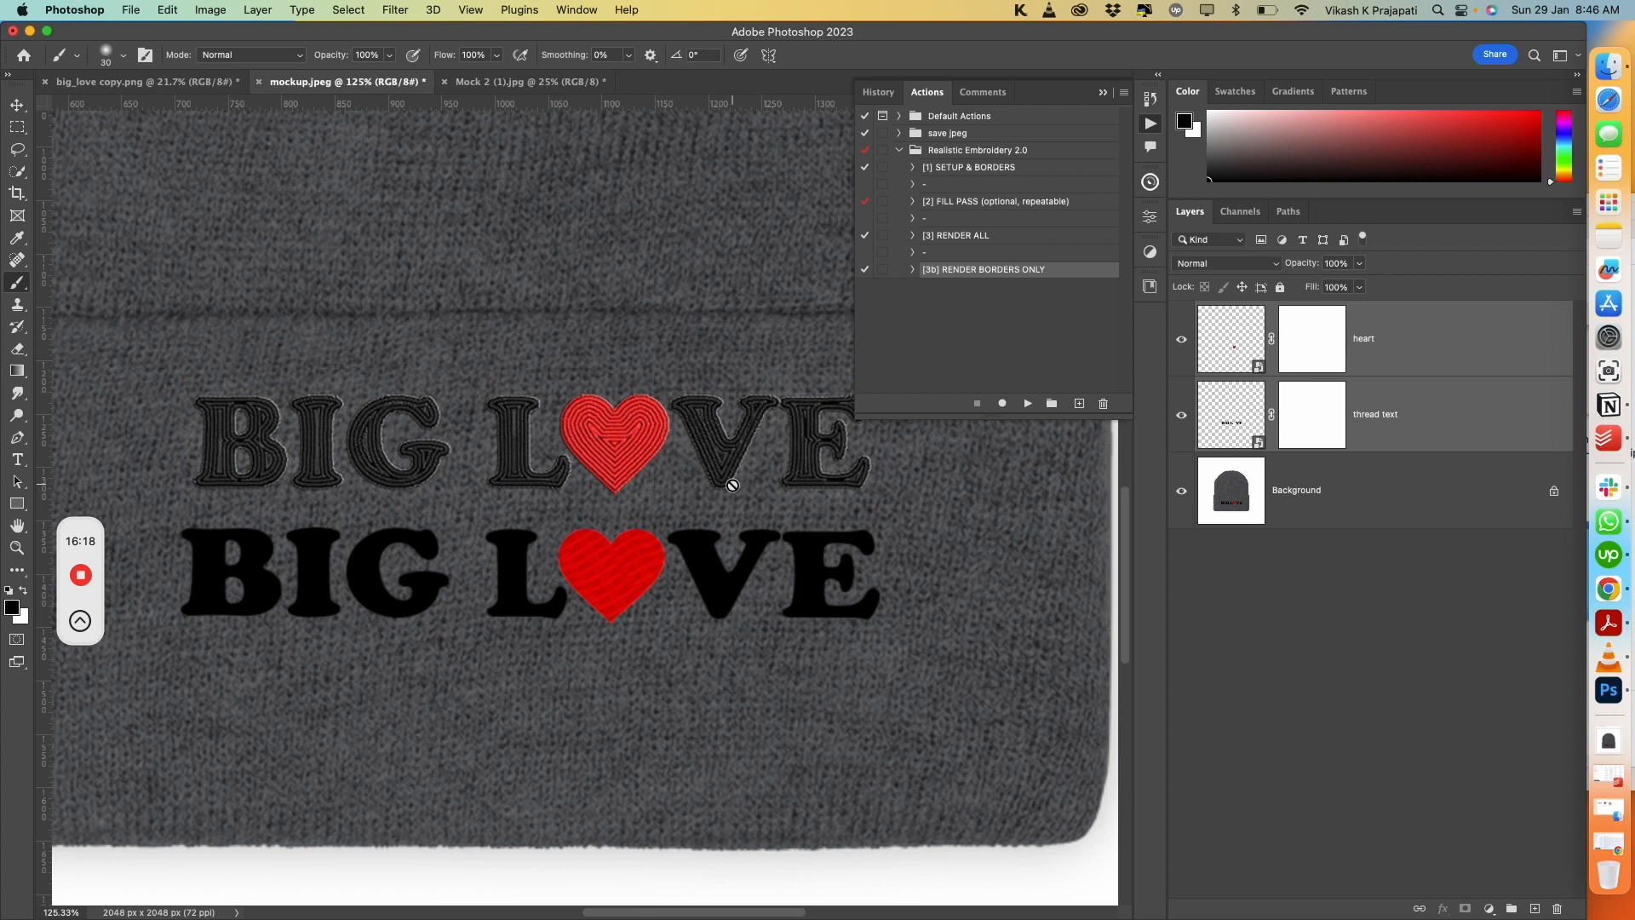
Compare the embroidered BIG LOVE with the flat print on the beanie, both close up and at full size
{"action": "scroll", "coordinate": [705, 528], "scroll_direction": "down", "scroll_amount": 6}
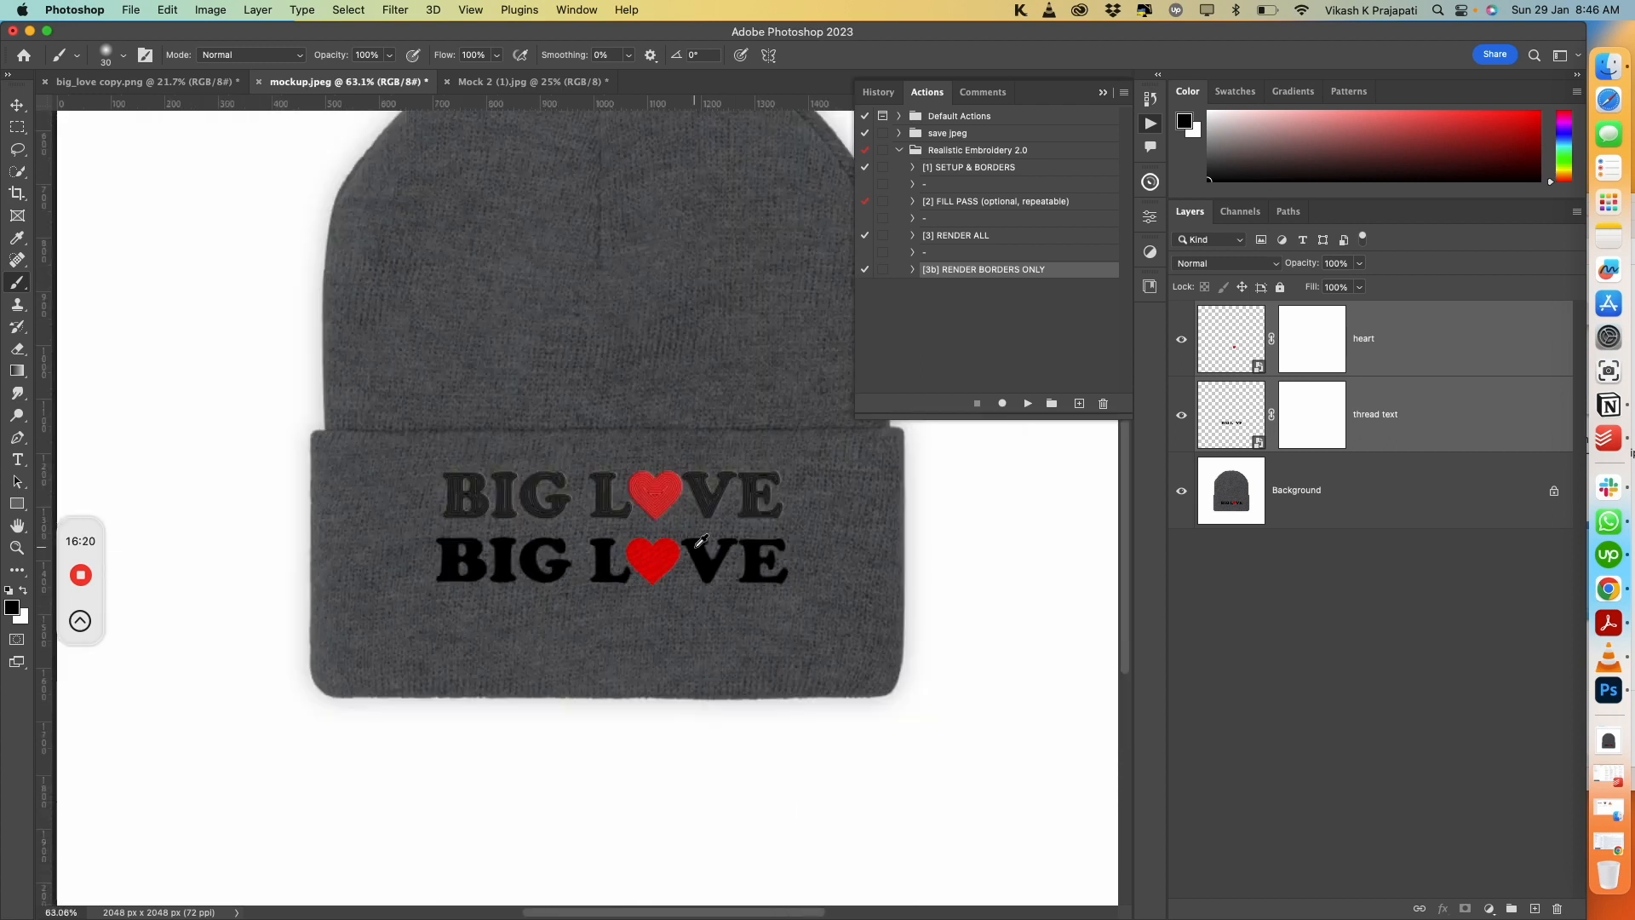
{"action": "scroll", "coordinate": [701, 541], "scroll_direction": "up", "scroll_amount": 6}
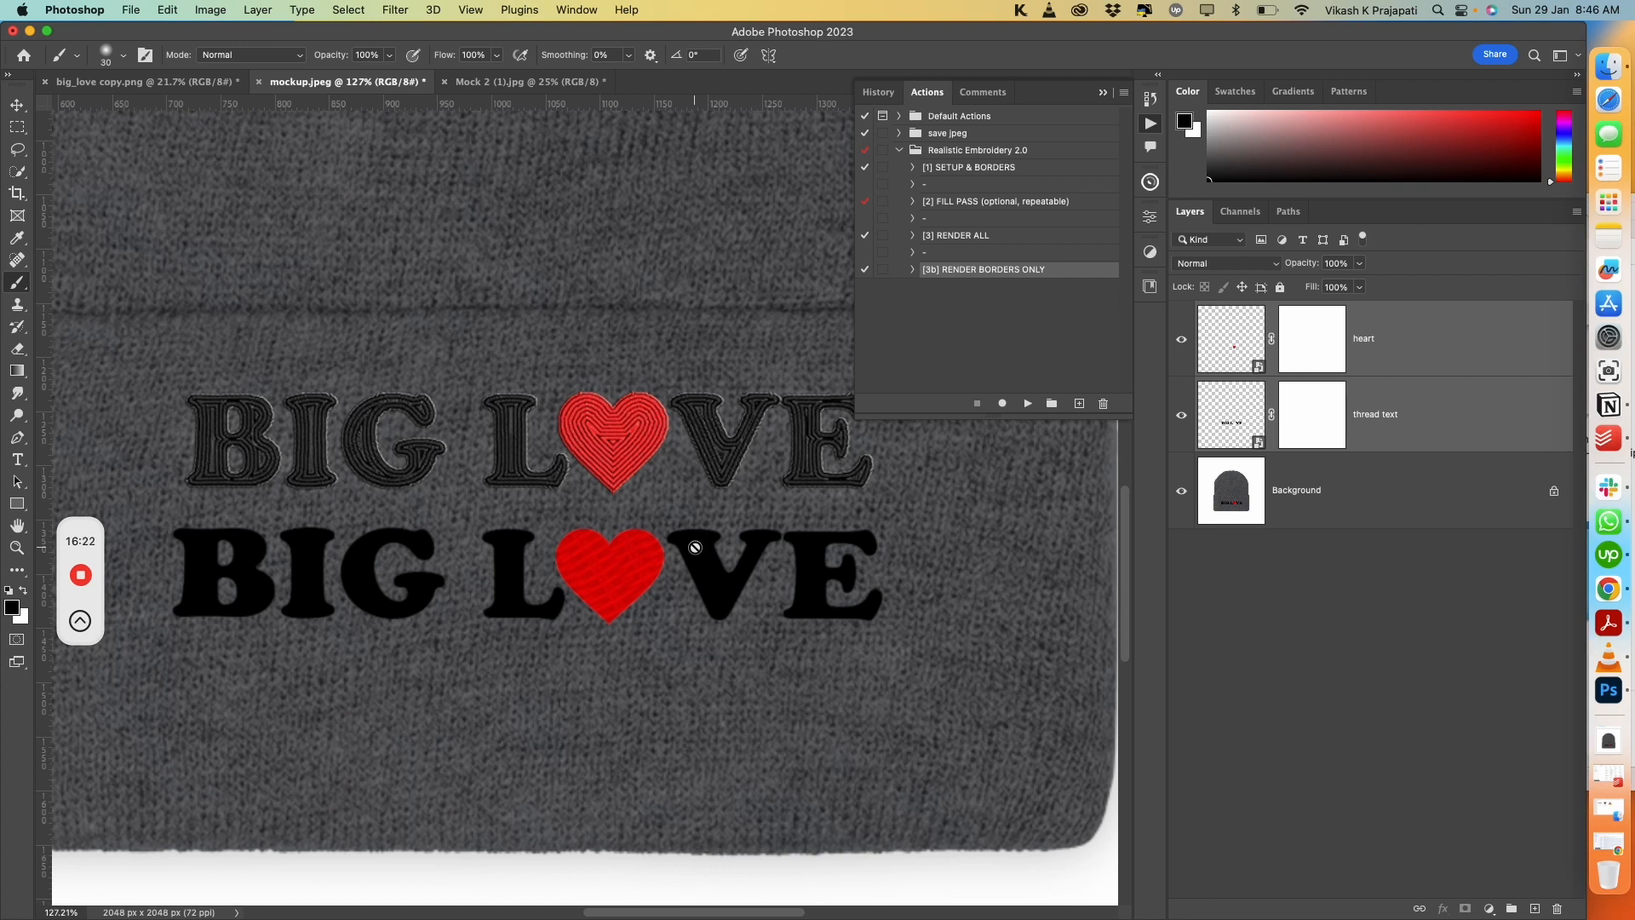
{"action": "scroll", "coordinate": [695, 547], "scroll_direction": "down", "scroll_amount": 2}
{"action": "scroll", "coordinate": [698, 543], "scroll_direction": "up", "scroll_amount": 1}
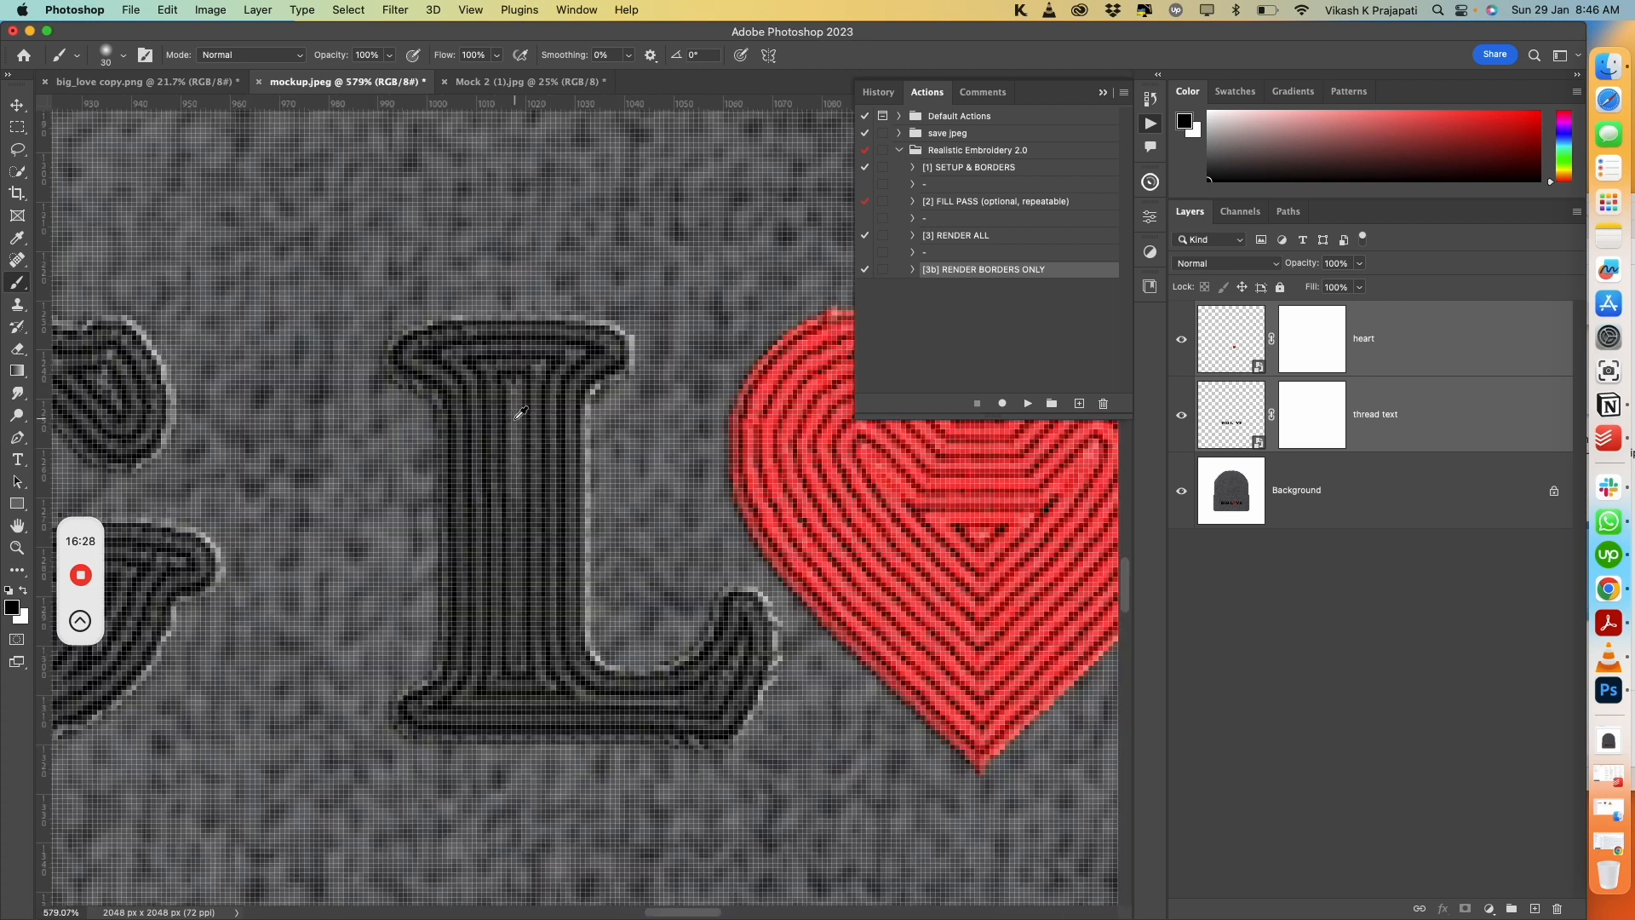
{"action": "scroll", "coordinate": [524, 413], "scroll_direction": "up", "scroll_amount": 10}
{"action": "scroll", "coordinate": [571, 368], "scroll_direction": "down", "scroll_amount": 3}
{"action": "scroll", "coordinate": [406, 492], "scroll_direction": "down", "scroll_amount": 5}
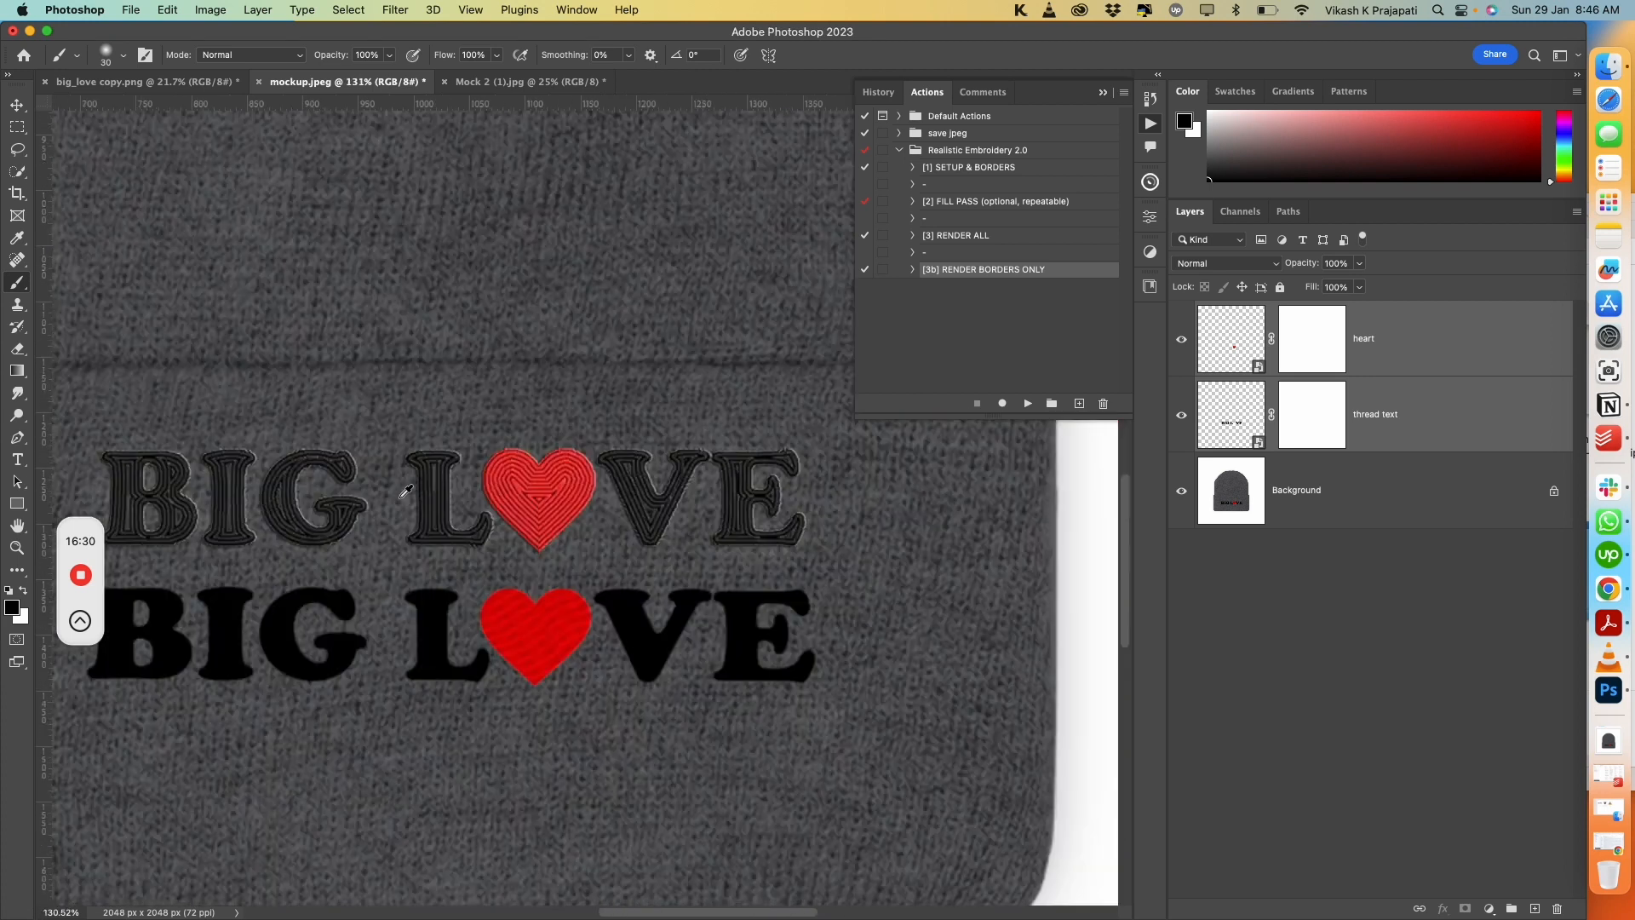
{"action": "scroll", "coordinate": [360, 508], "scroll_direction": "down", "scroll_amount": 3}
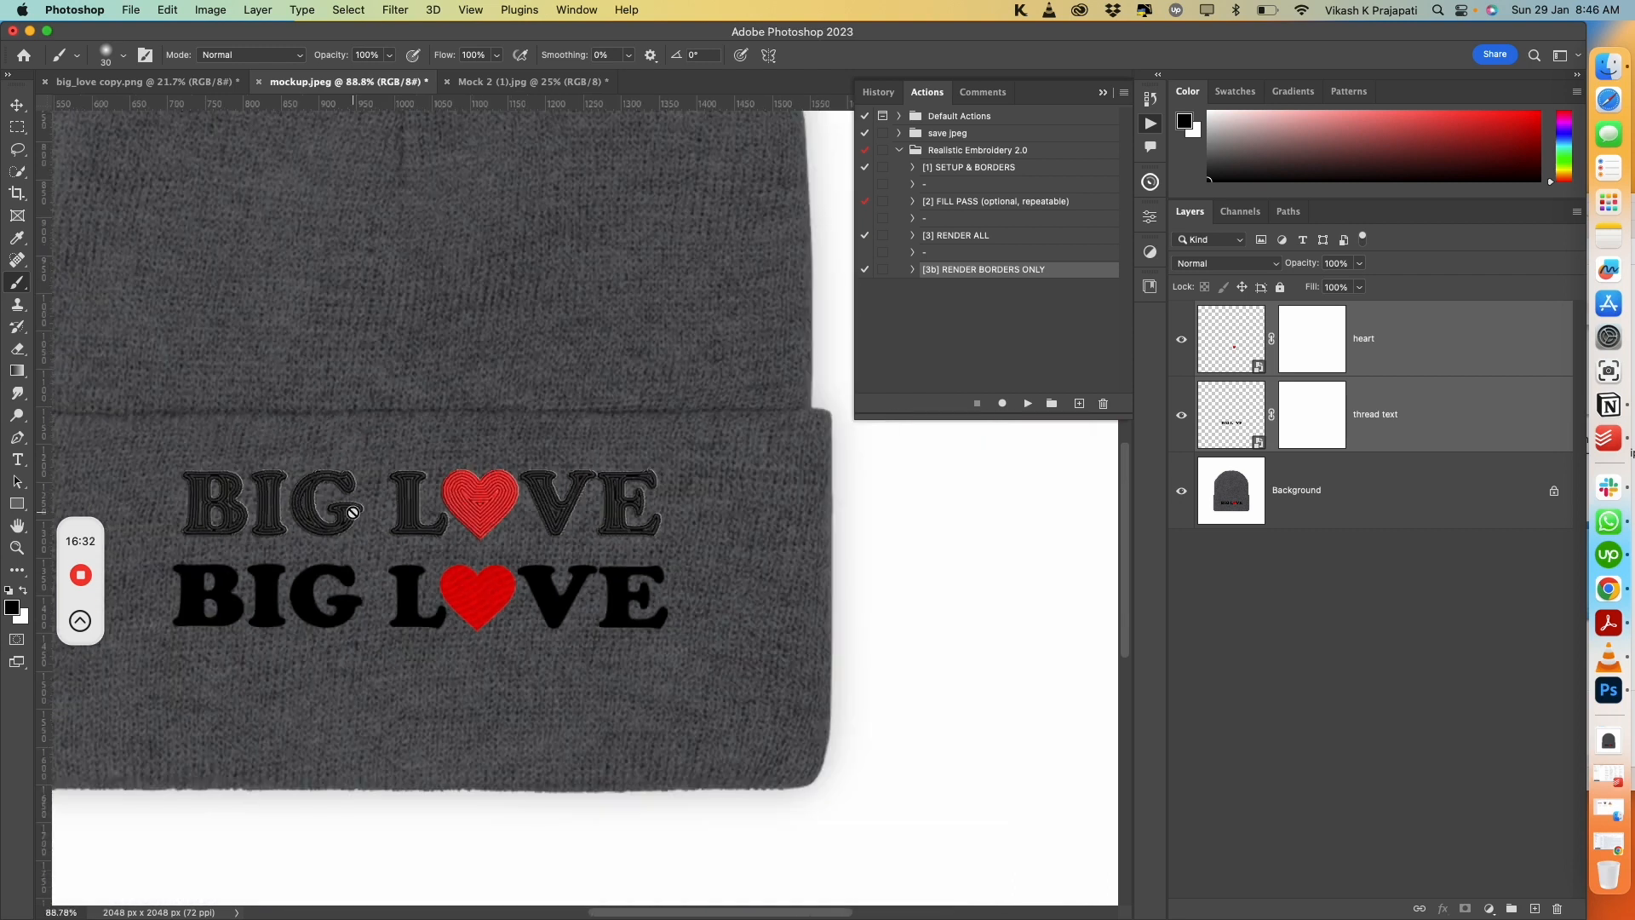
{"action": "scroll", "coordinate": [353, 513], "scroll_direction": "down", "scroll_amount": 2}
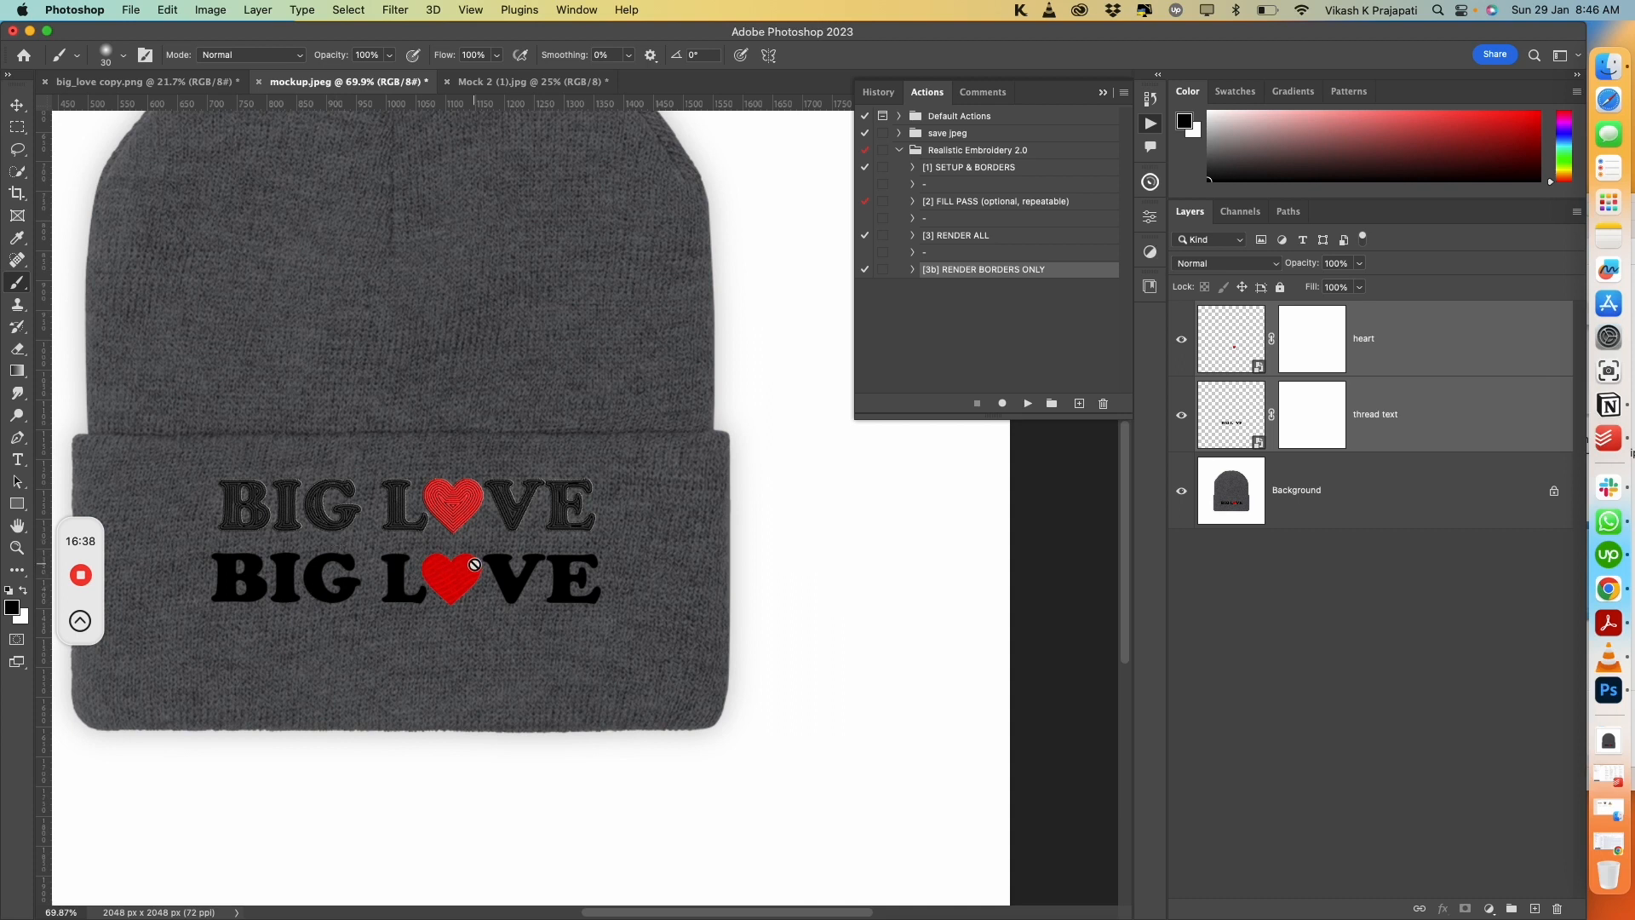
In Mock 2 (1).jpg, scale the embroidered design down onto the chest of the light blue T-shirt and inspect it
{"action": "left_click", "coordinate": [483, 82]}
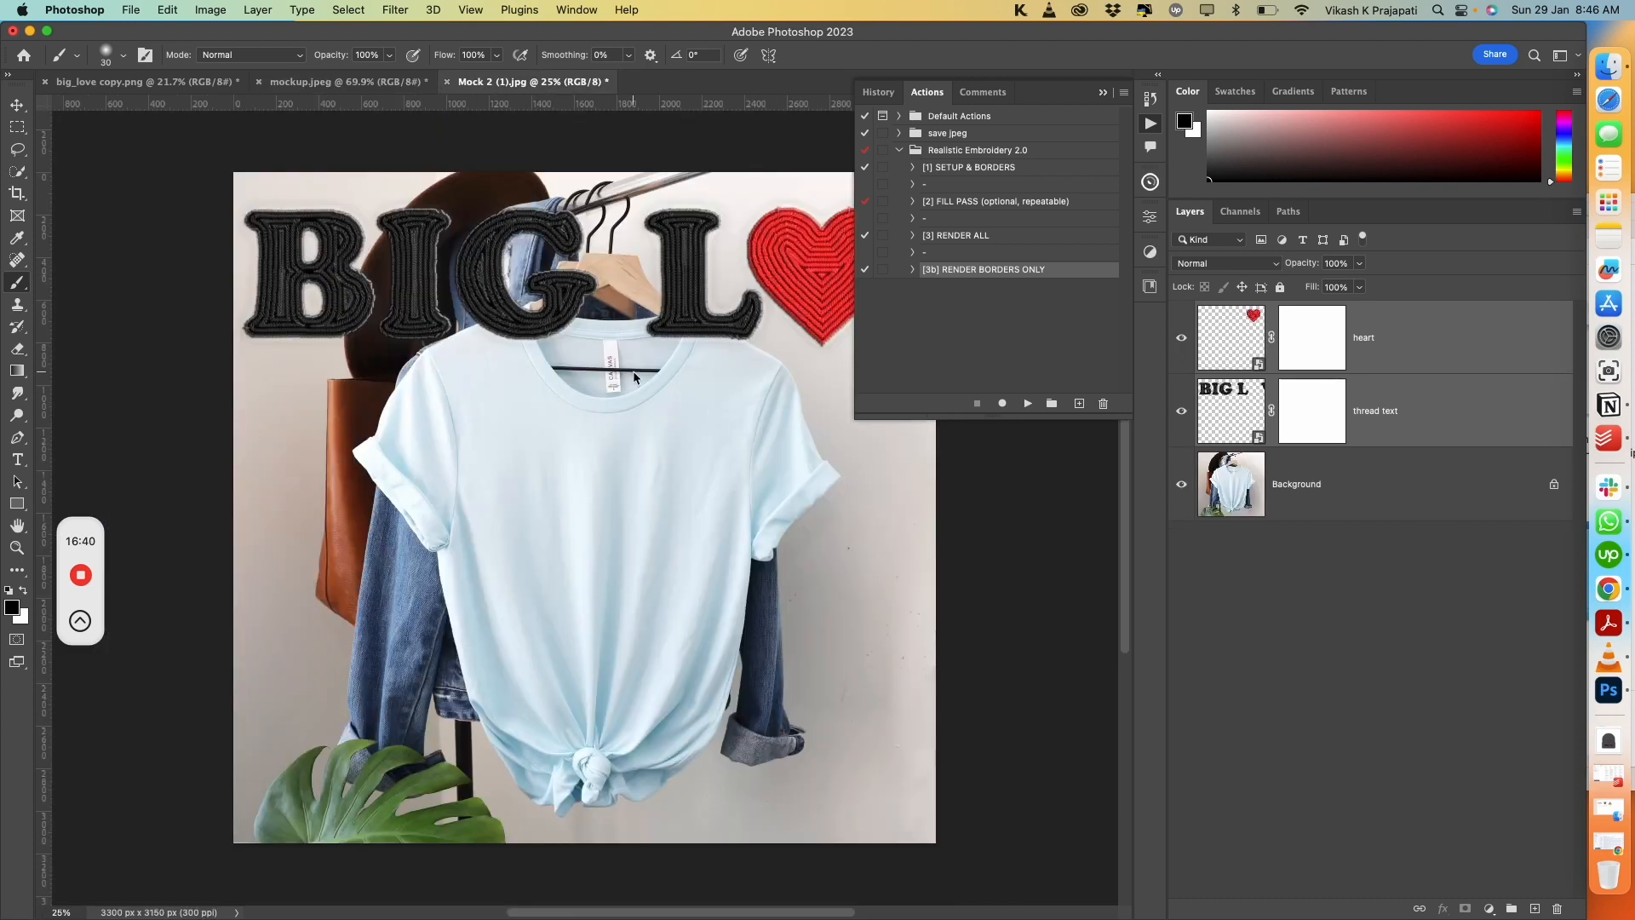
{"action": "key", "text": "super+t"}
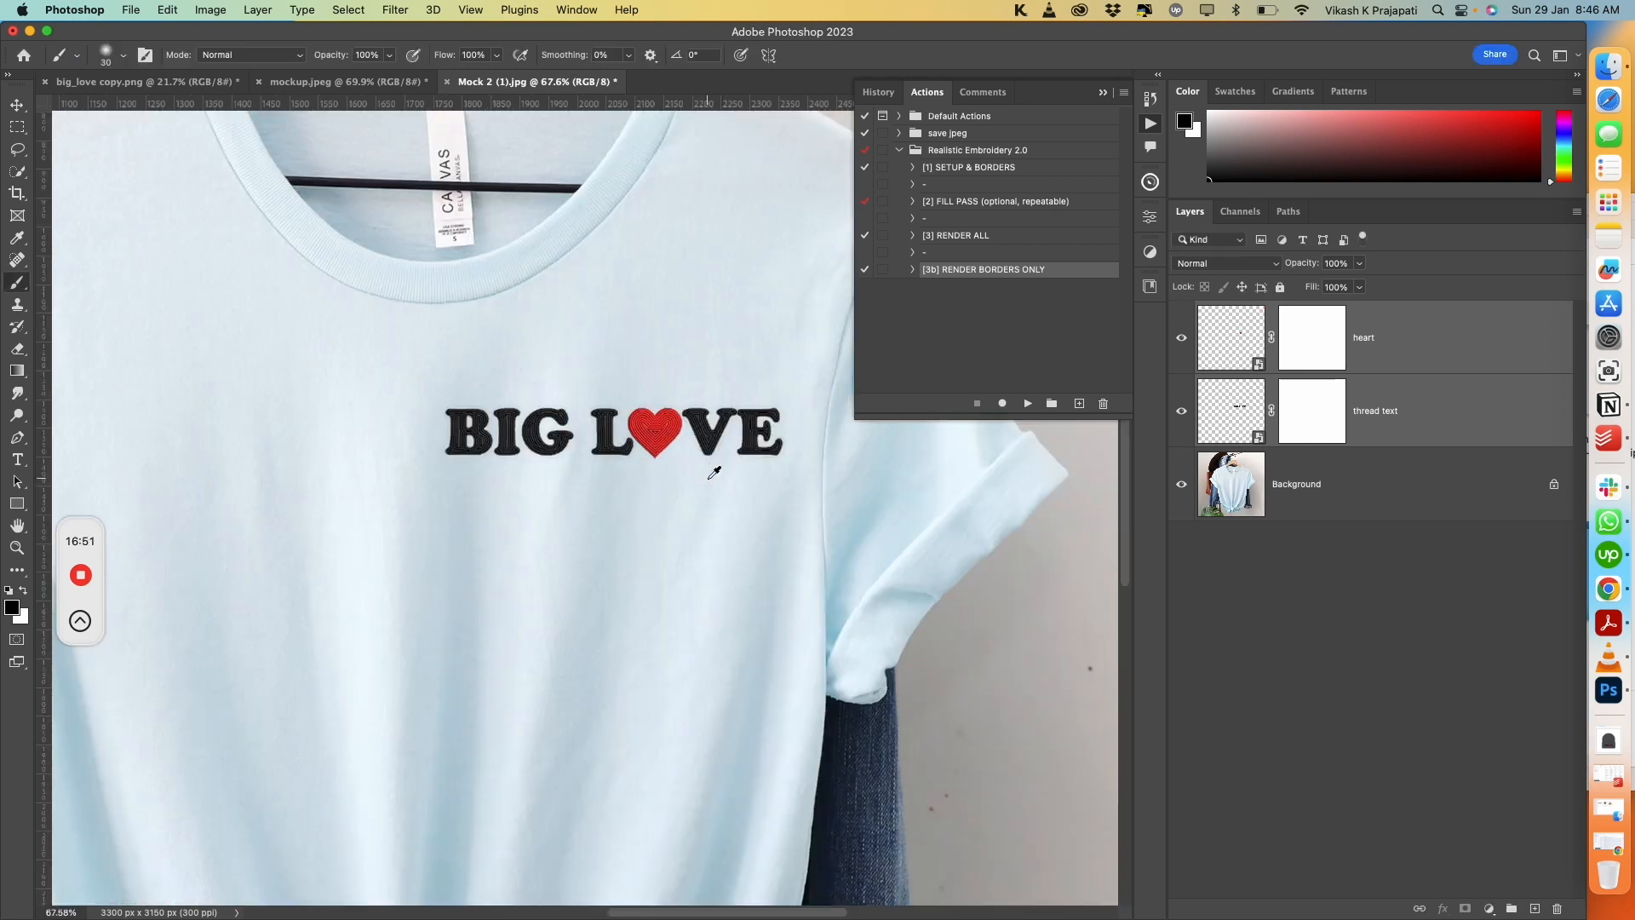
{"action": "scroll", "coordinate": [714, 473], "scroll_direction": "up", "scroll_amount": 3}
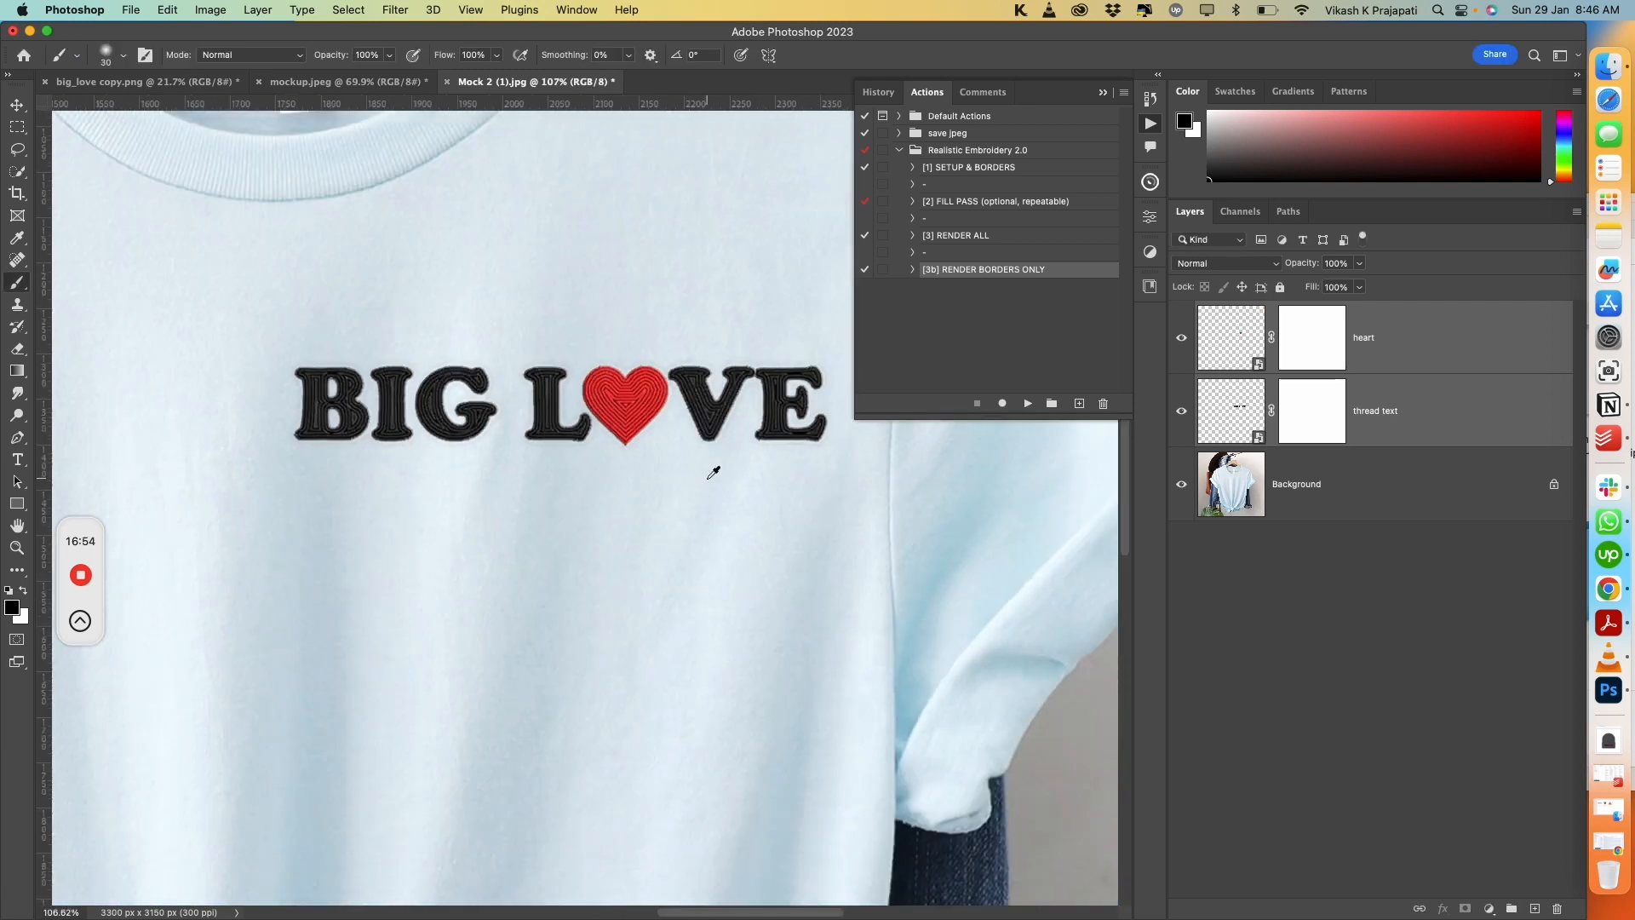
{"action": "scroll", "coordinate": [708, 476], "scroll_direction": "down", "scroll_amount": 5}
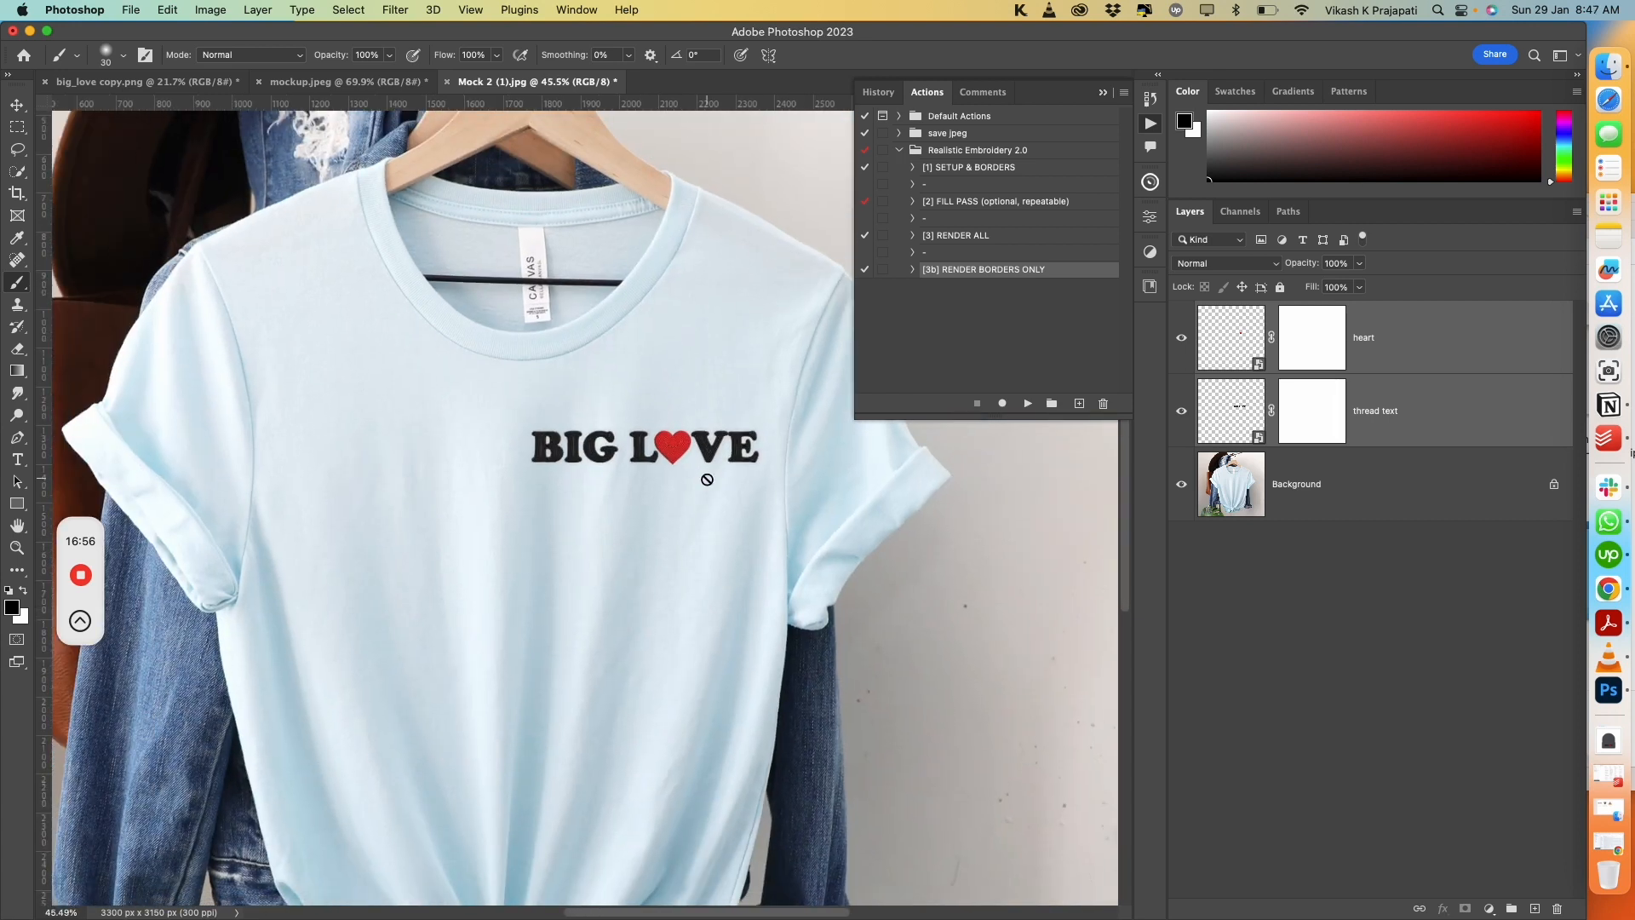
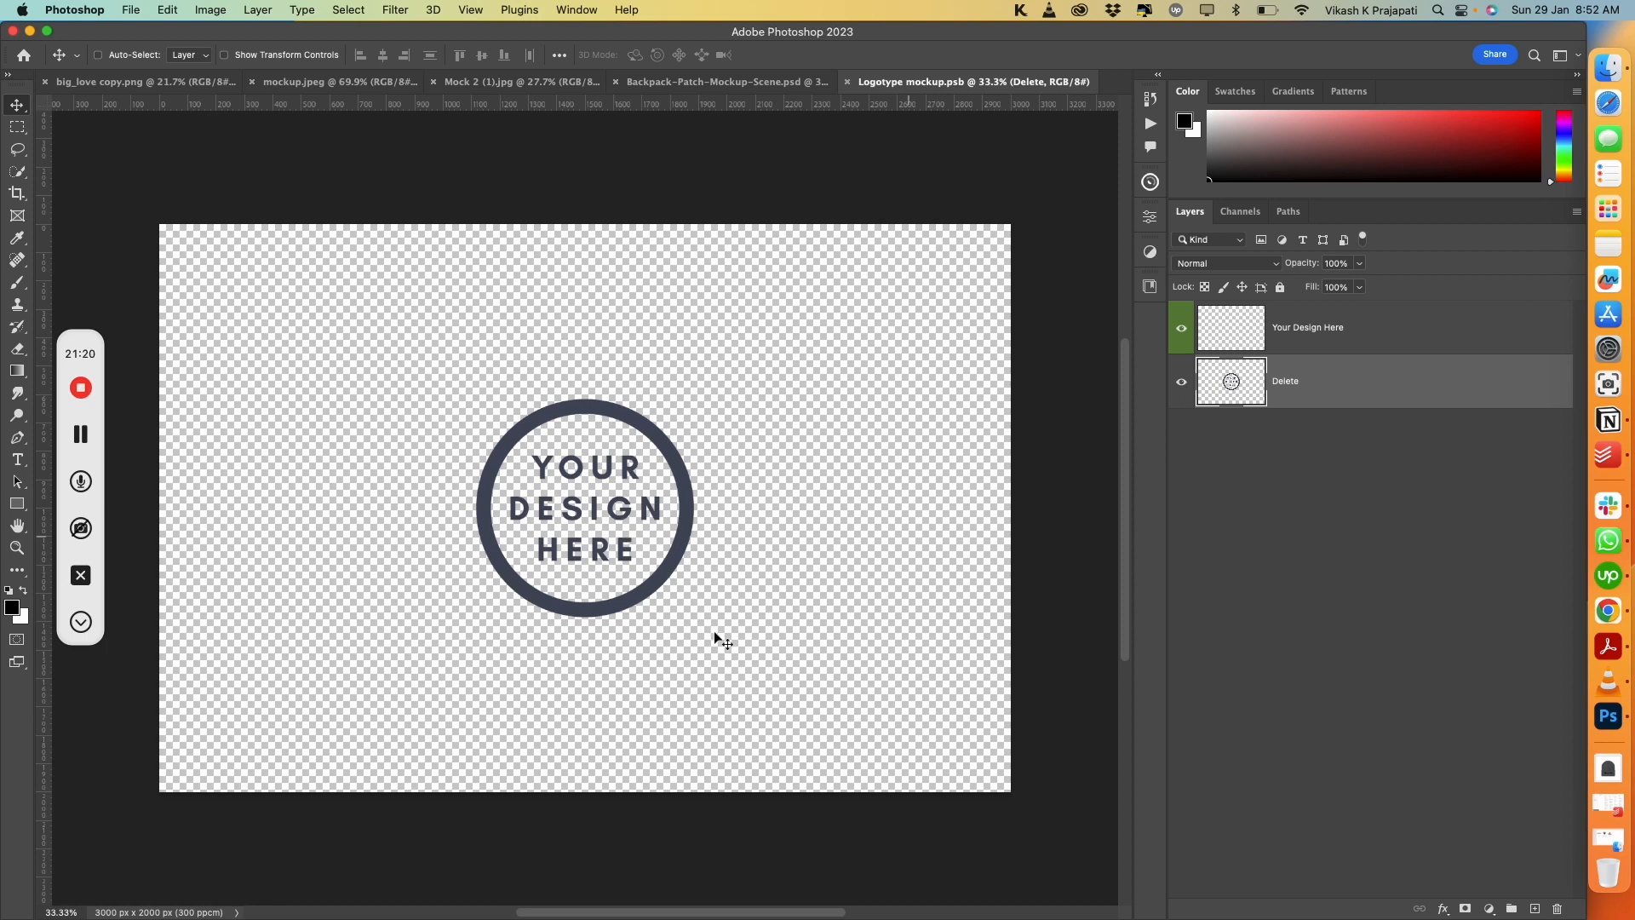
Switch to Finder and place Camping Stickers_Vol1-07-01.png from the Designs folder into the Logotype mockup.psb document
{"action": "key", "text": "ctrl+Up"}
{"action": "left_click", "coordinate": [1113, 315]}
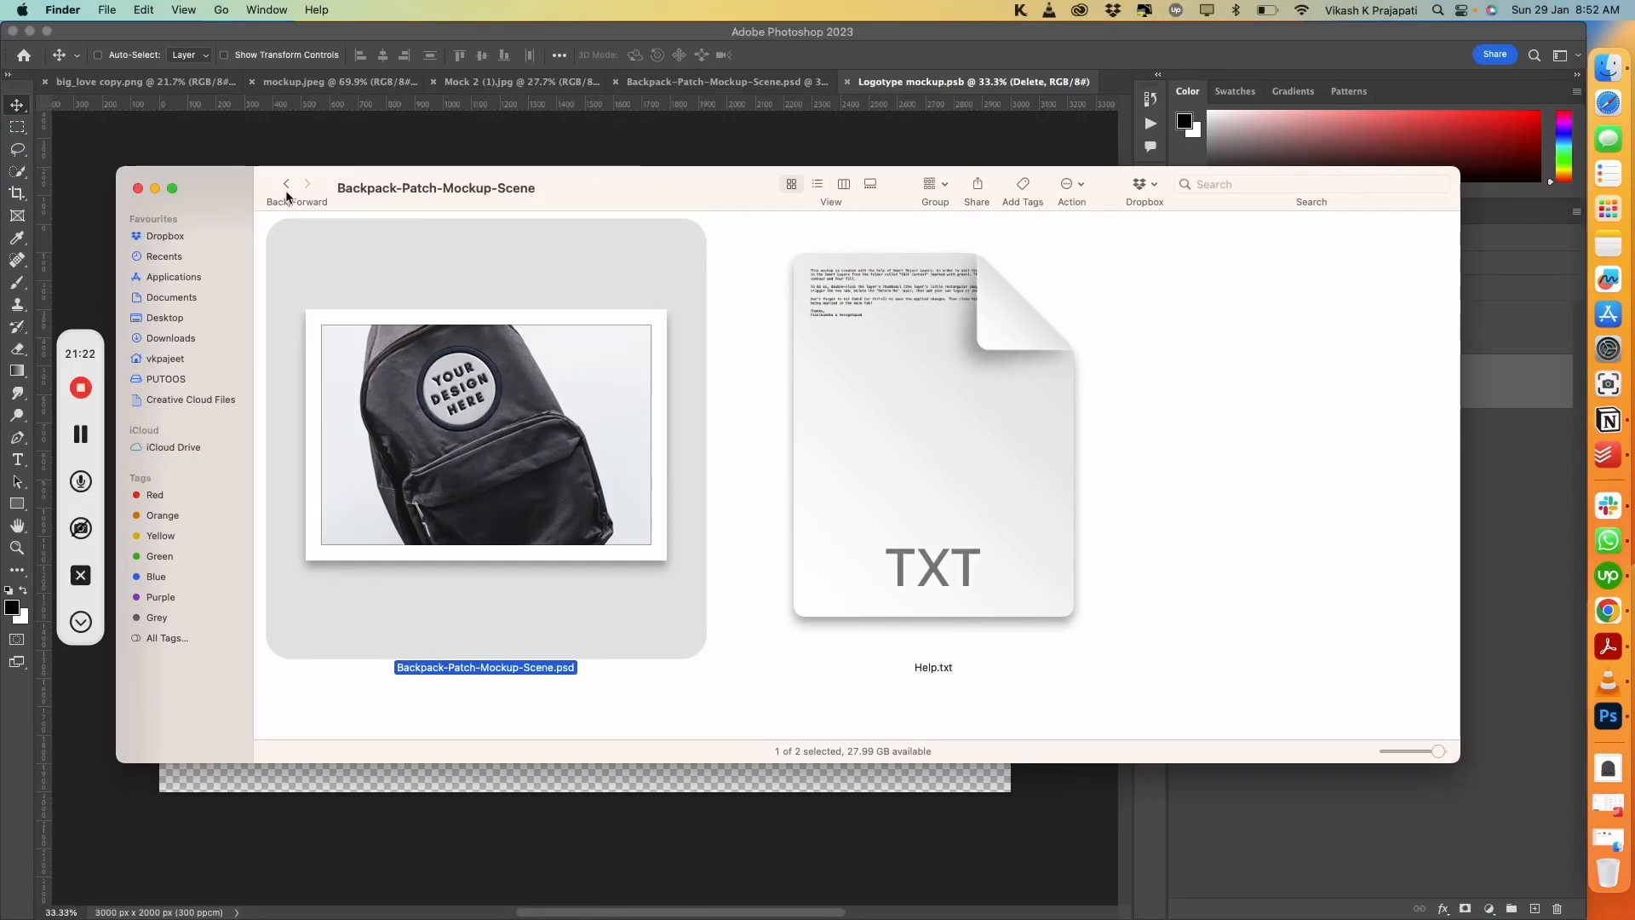
{"action": "left_click", "coordinate": [285, 185]}
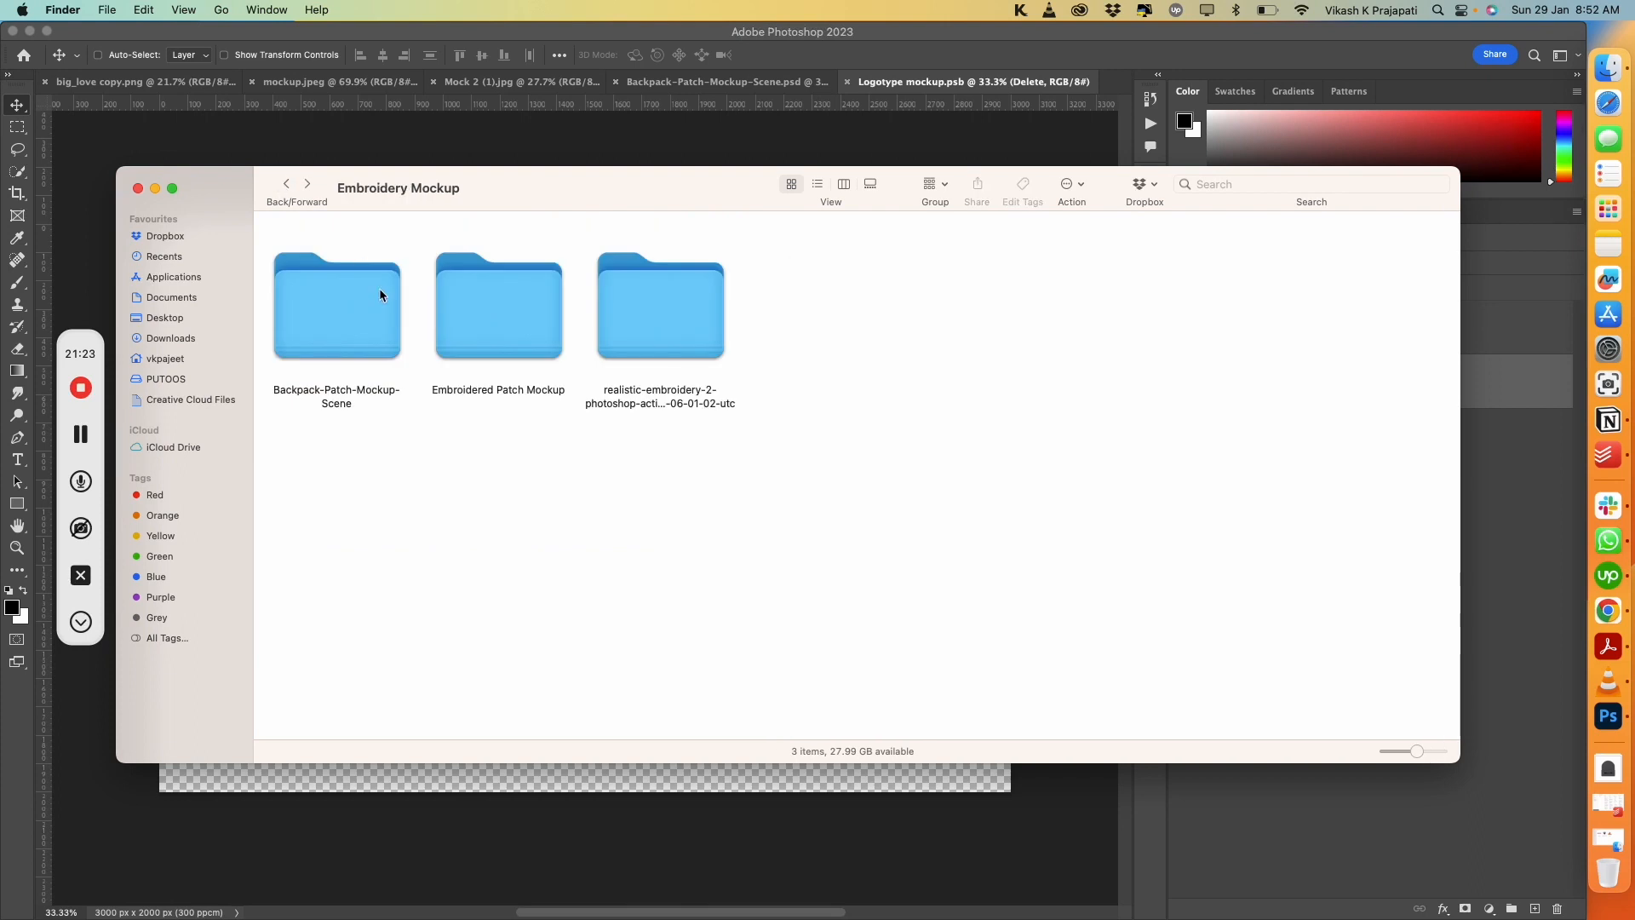
{"action": "left_click", "coordinate": [398, 338]}
{"action": "double_click", "coordinate": [398, 339]}
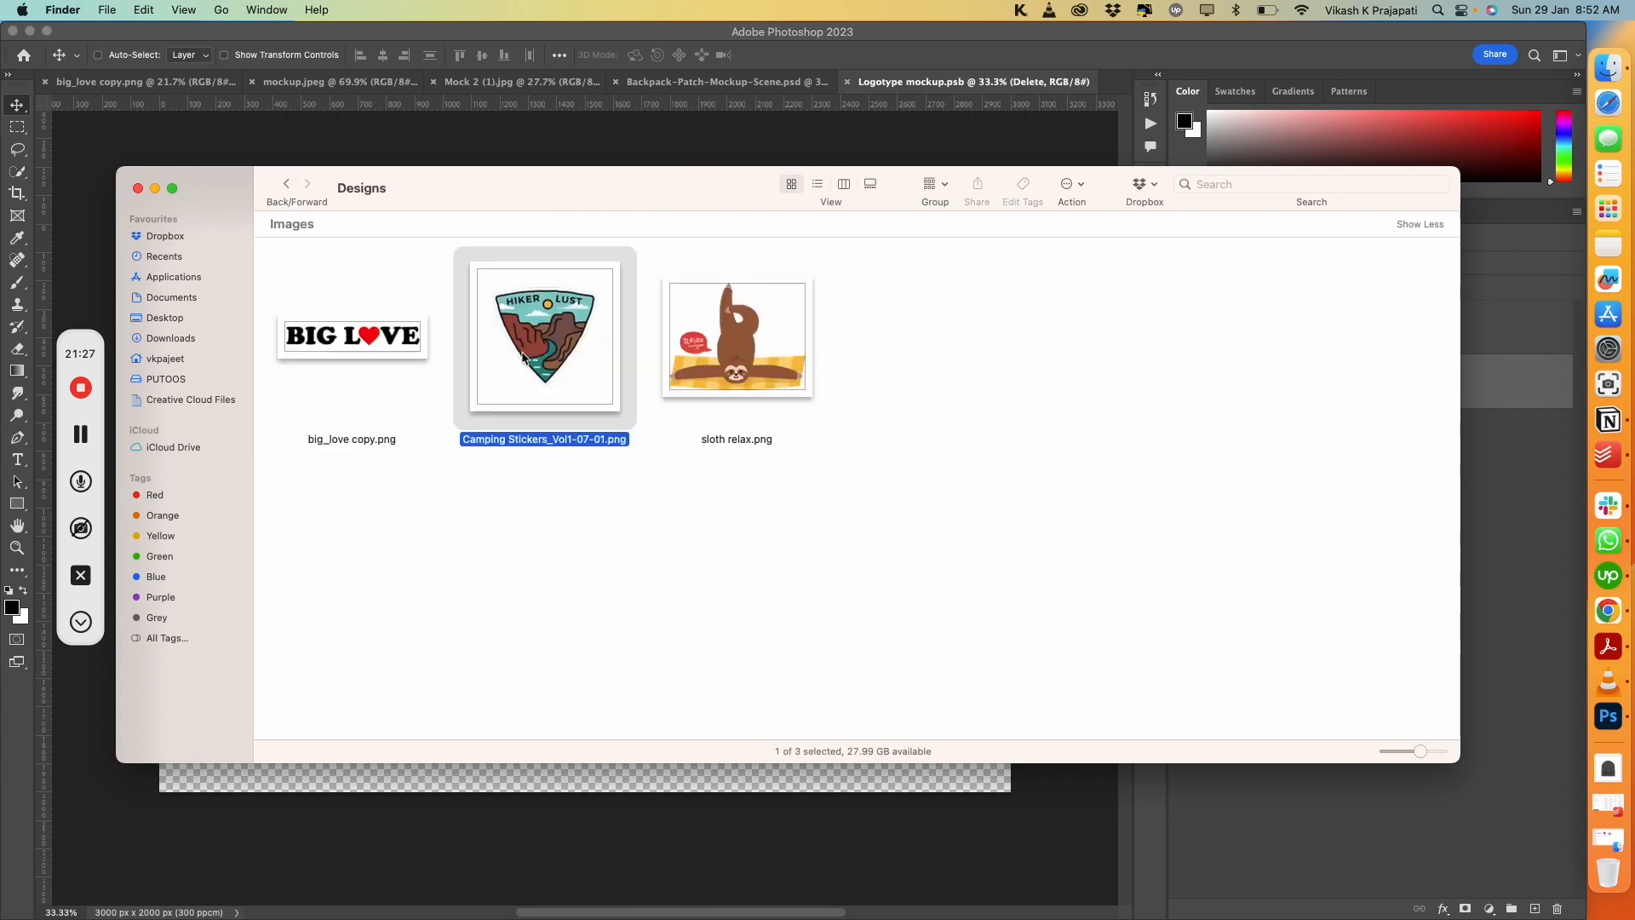
{"action": "left_click_drag", "start_coordinate": [523, 356], "coordinate": [595, 542]}
{"action": "key", "text": "Return"}
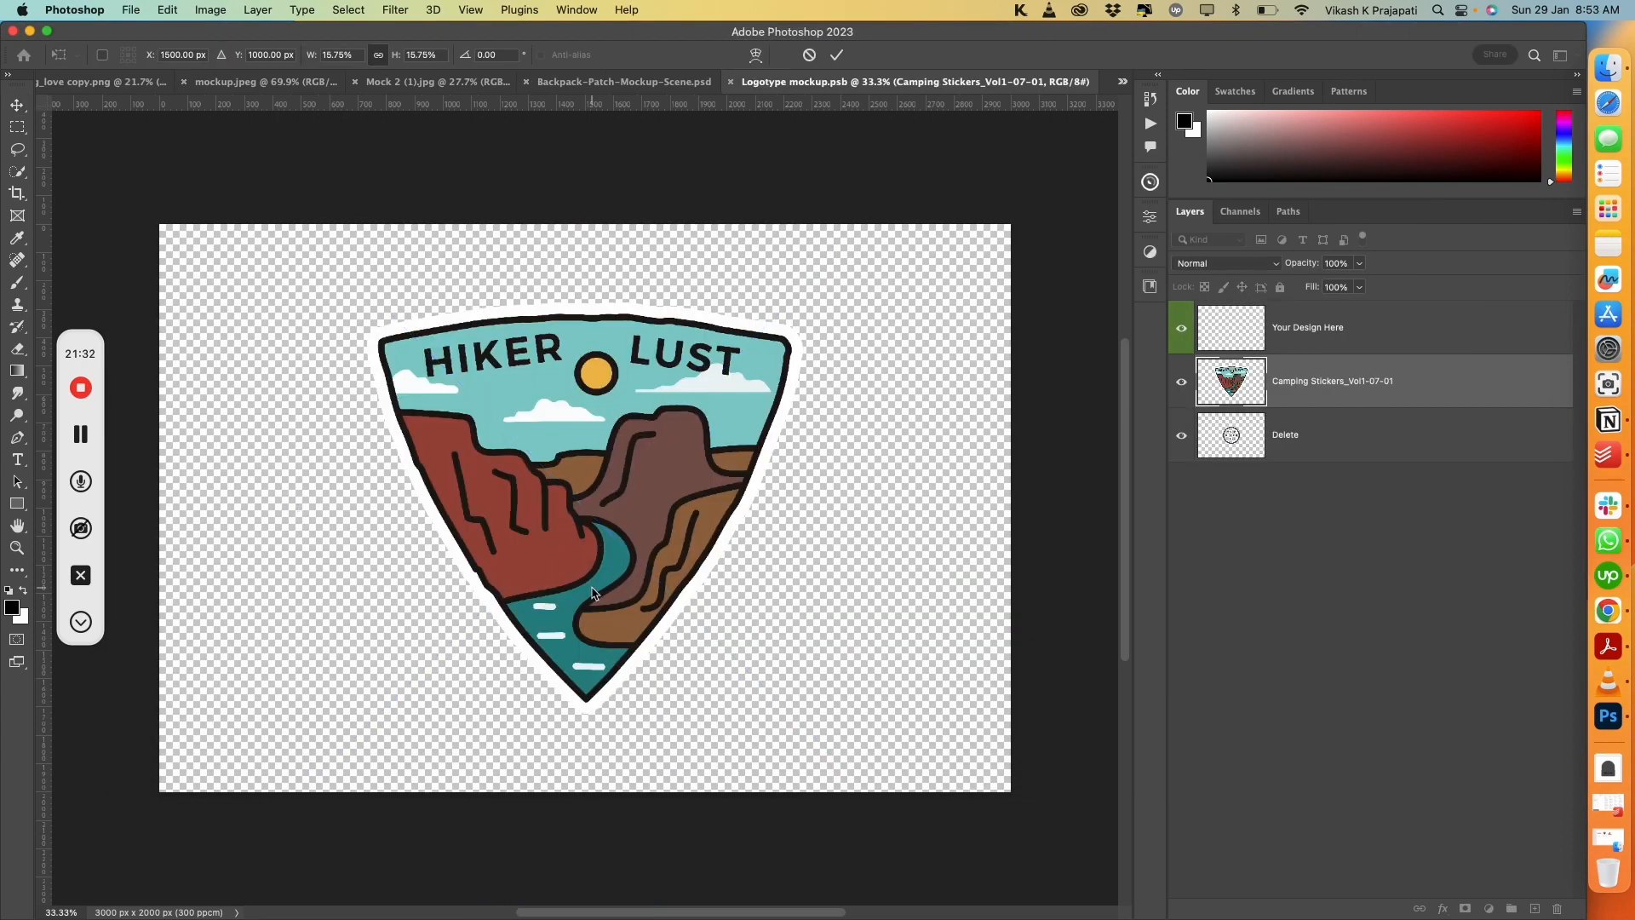
Scale and centre the Hiker Lust sticker over the circular placeholder, and hide the Delete layer
{"action": "key", "text": "ctrl+t"}
{"action": "left_click_drag", "start_coordinate": [596, 798], "coordinate": [613, 560]}
{"action": "left_click_drag", "start_coordinate": [584, 224], "coordinate": [585, 337]}
{"action": "left_click_drag", "start_coordinate": [629, 504], "coordinate": [628, 576]}
{"action": "left_click_drag", "start_coordinate": [594, 419], "coordinate": [592, 399]}
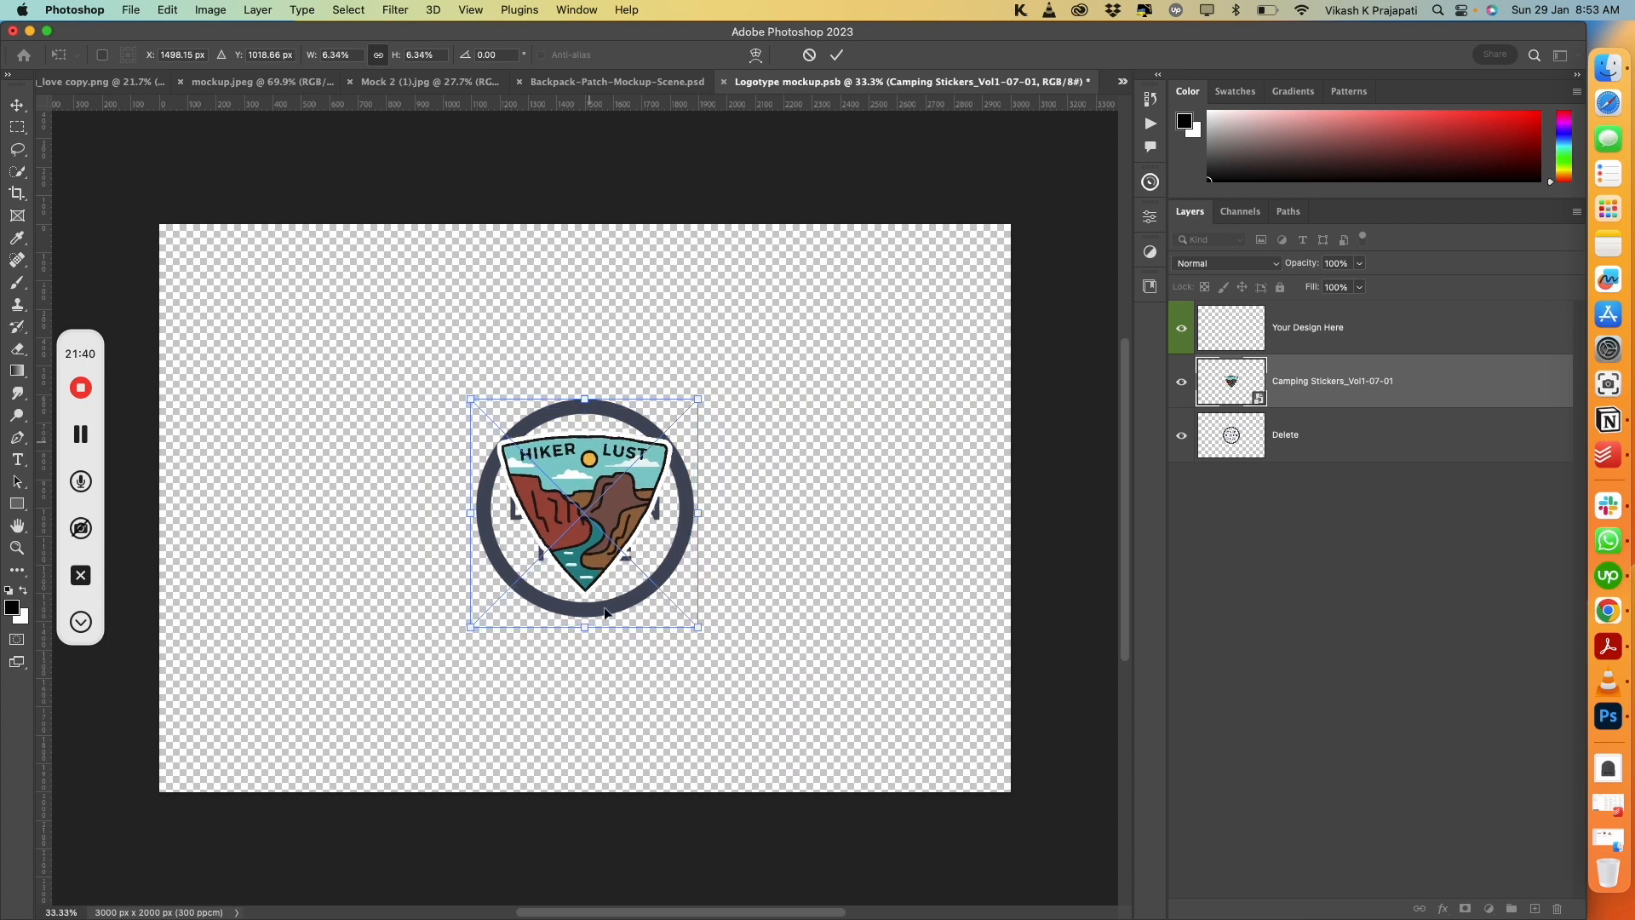
{"action": "left_click_drag", "start_coordinate": [589, 632], "coordinate": [587, 651]}
{"action": "key", "text": "Return"}
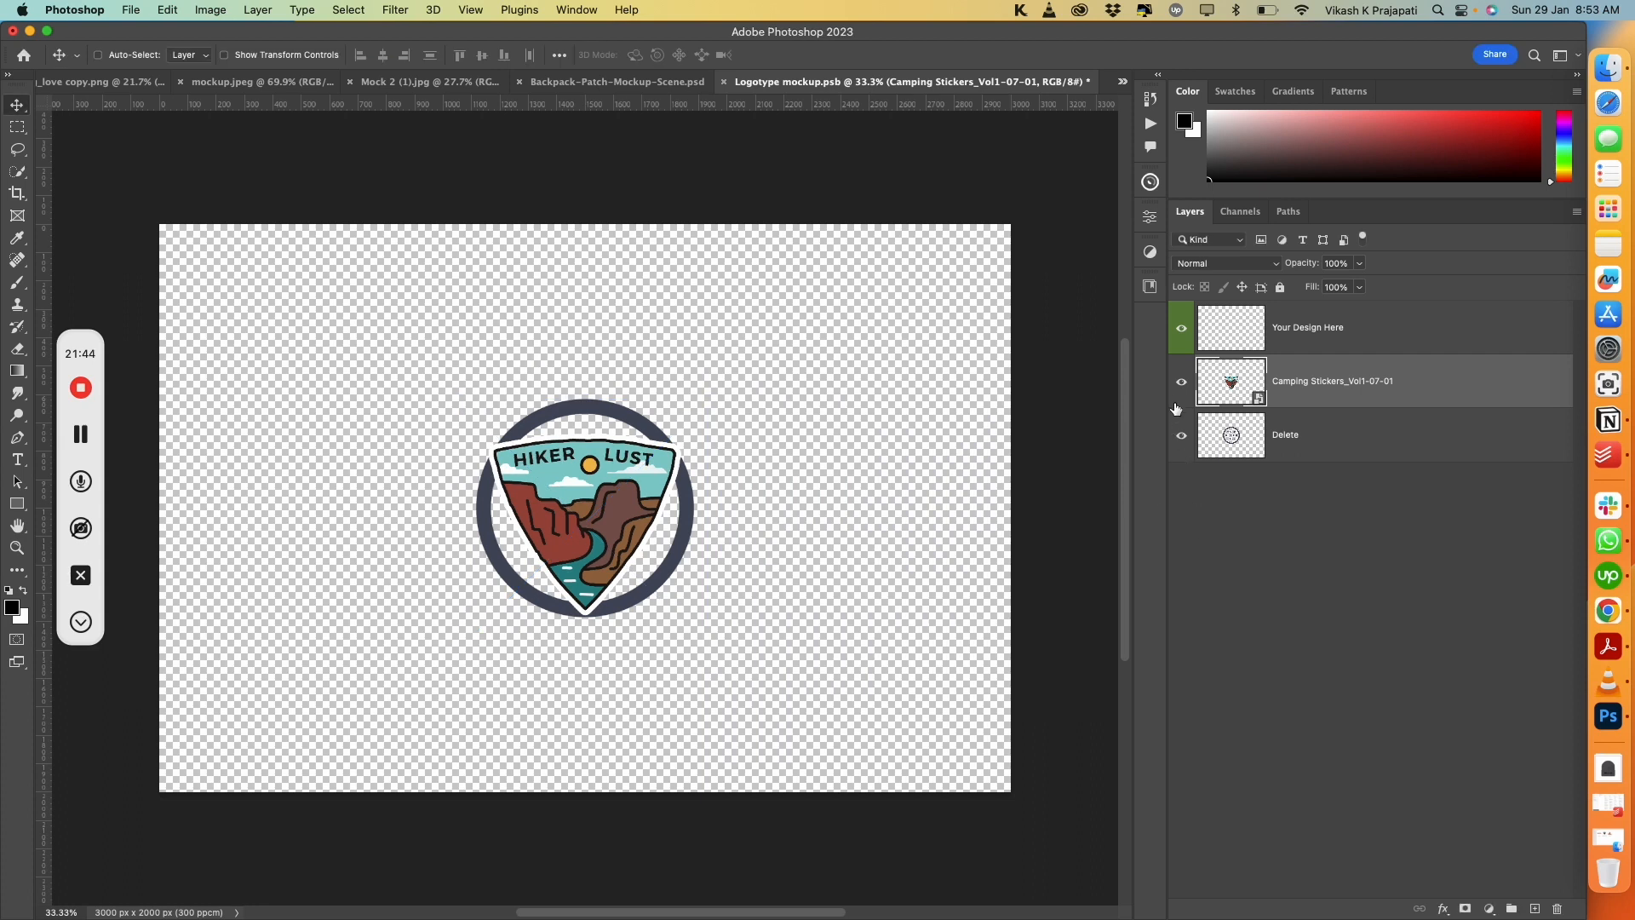
{"action": "left_click", "coordinate": [1180, 438]}
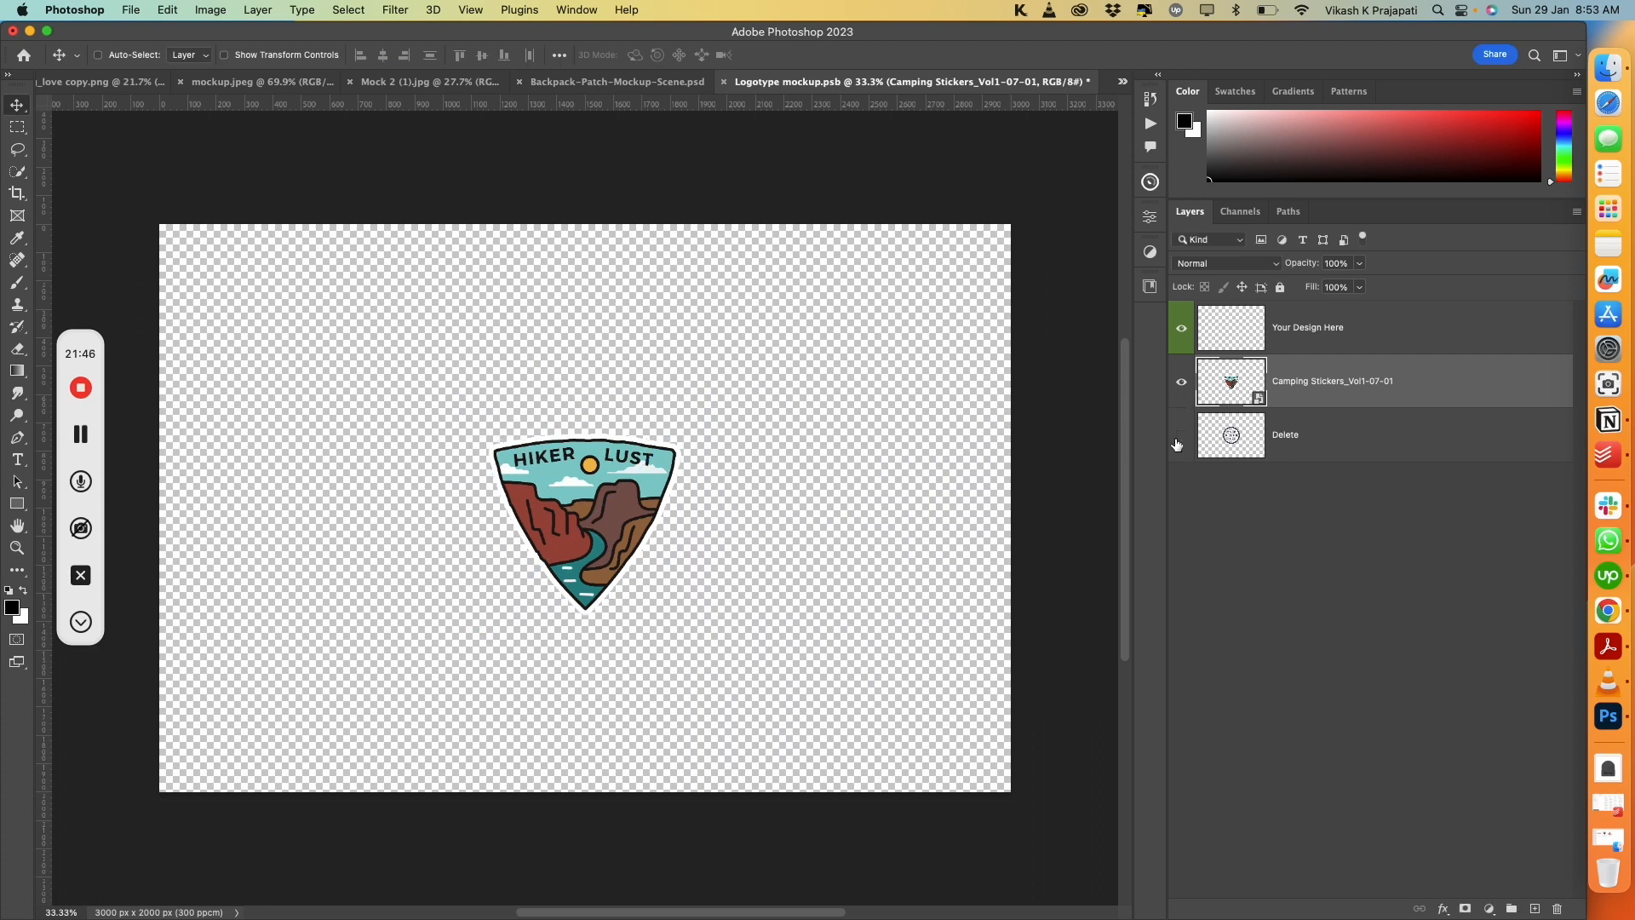
Save and close Logotype mockup.psb, and hide the Delete placeholder in the Your fill smart object, saving and closing it too
{"action": "key", "text": "cmd+s"}
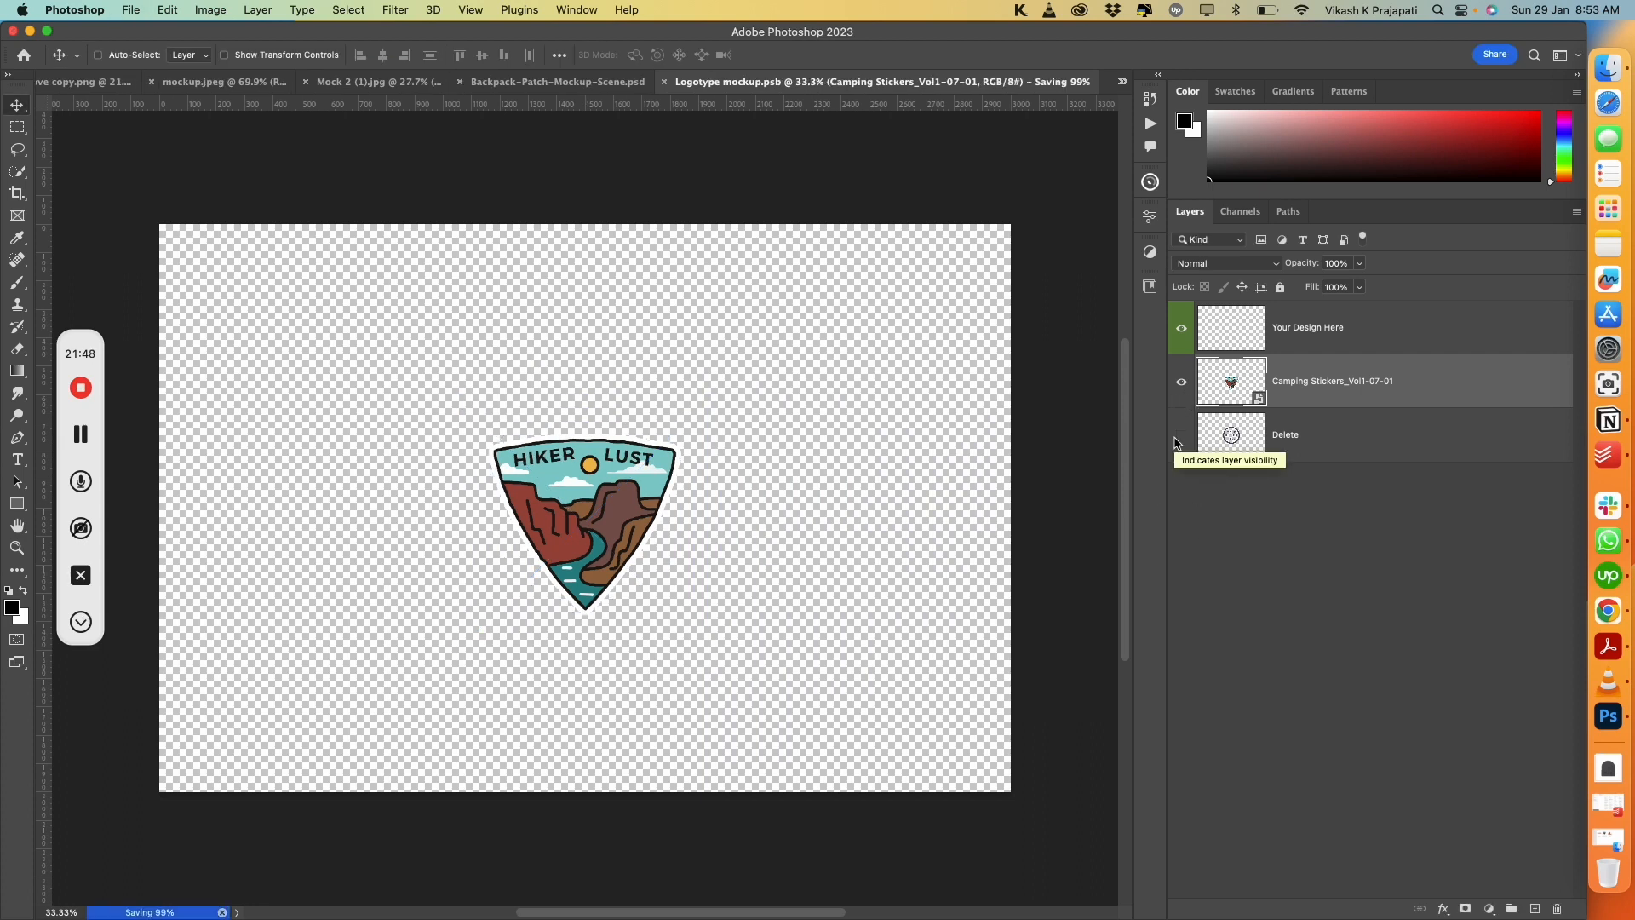
{"action": "key", "text": "cmd+w"}
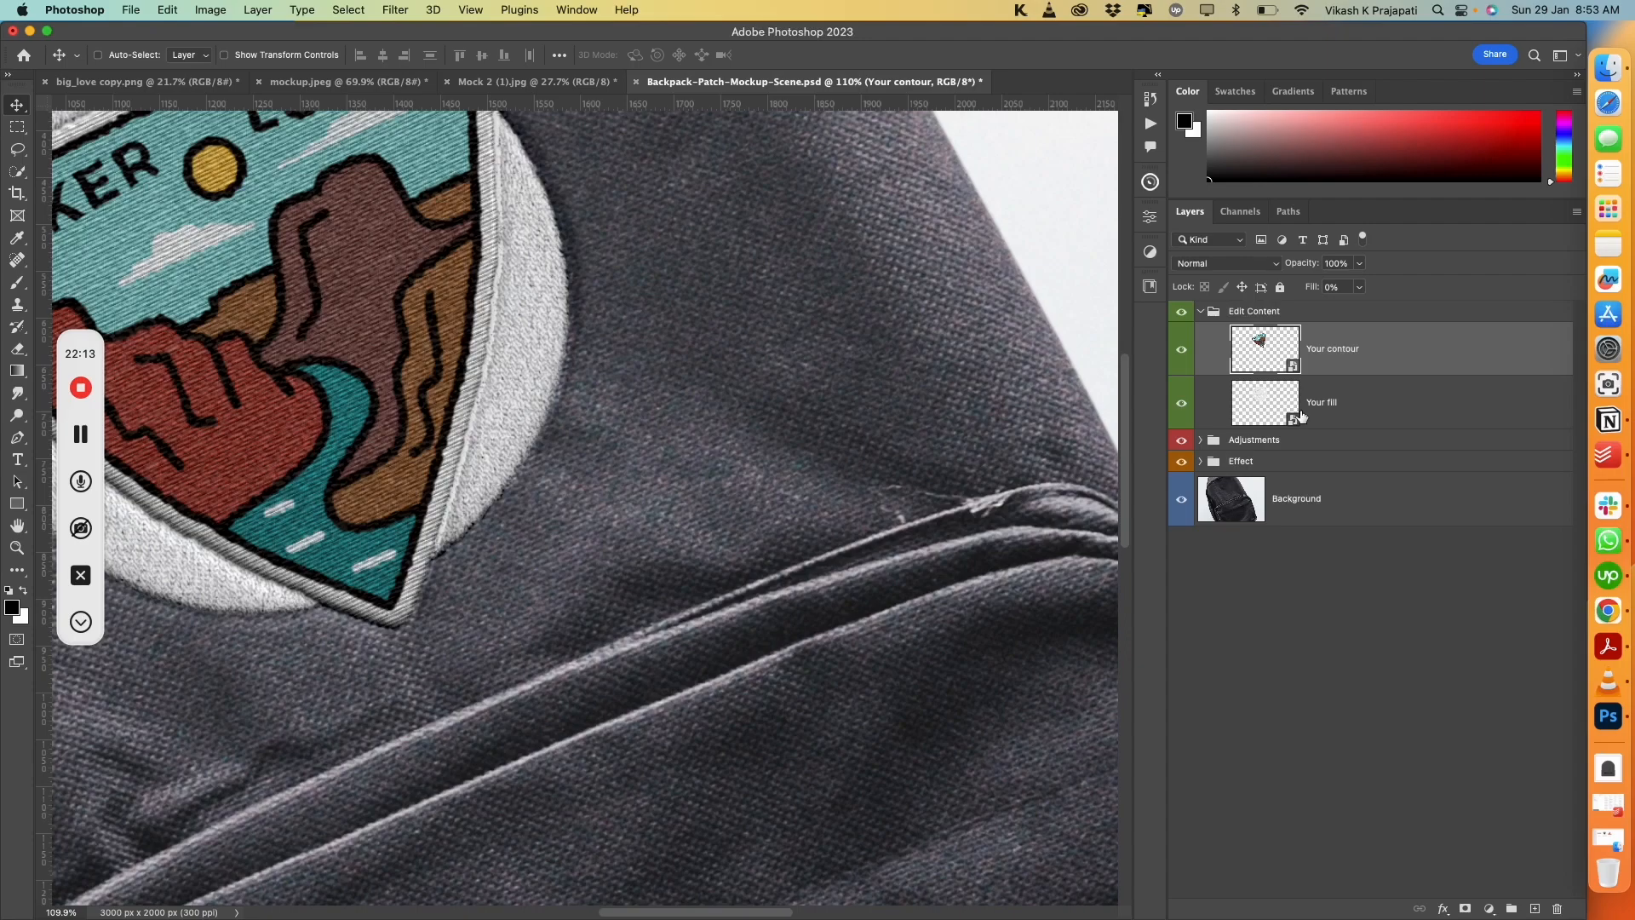
{"action": "double_click", "coordinate": [1296, 419]}
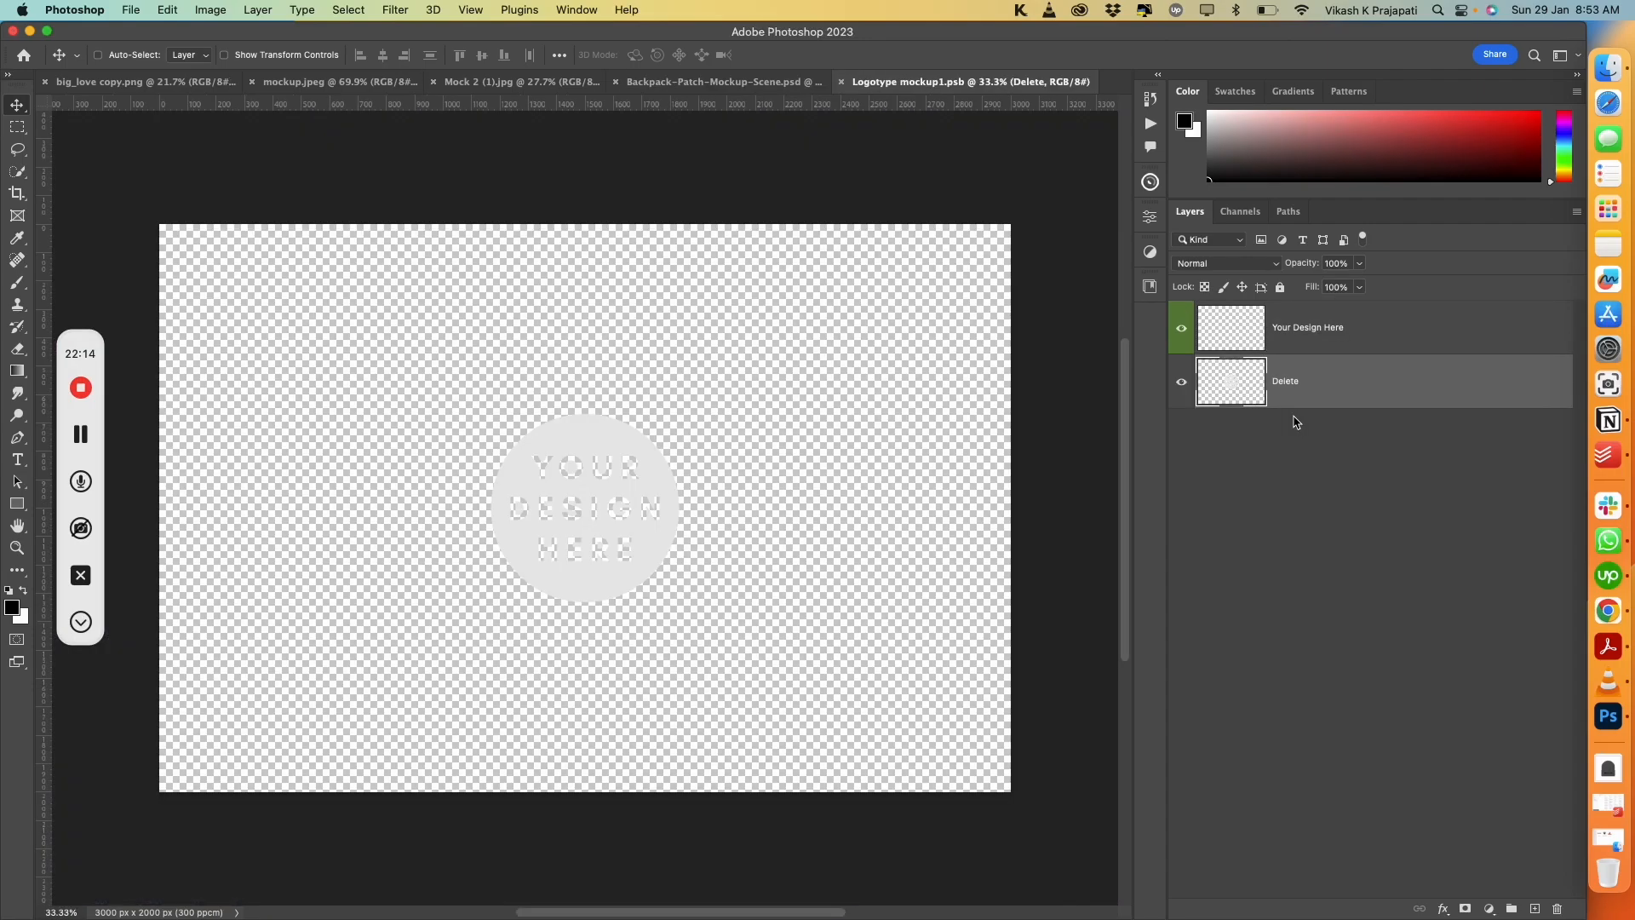
{"action": "left_click", "coordinate": [1185, 385]}
{"action": "key", "text": "cmd+s"}
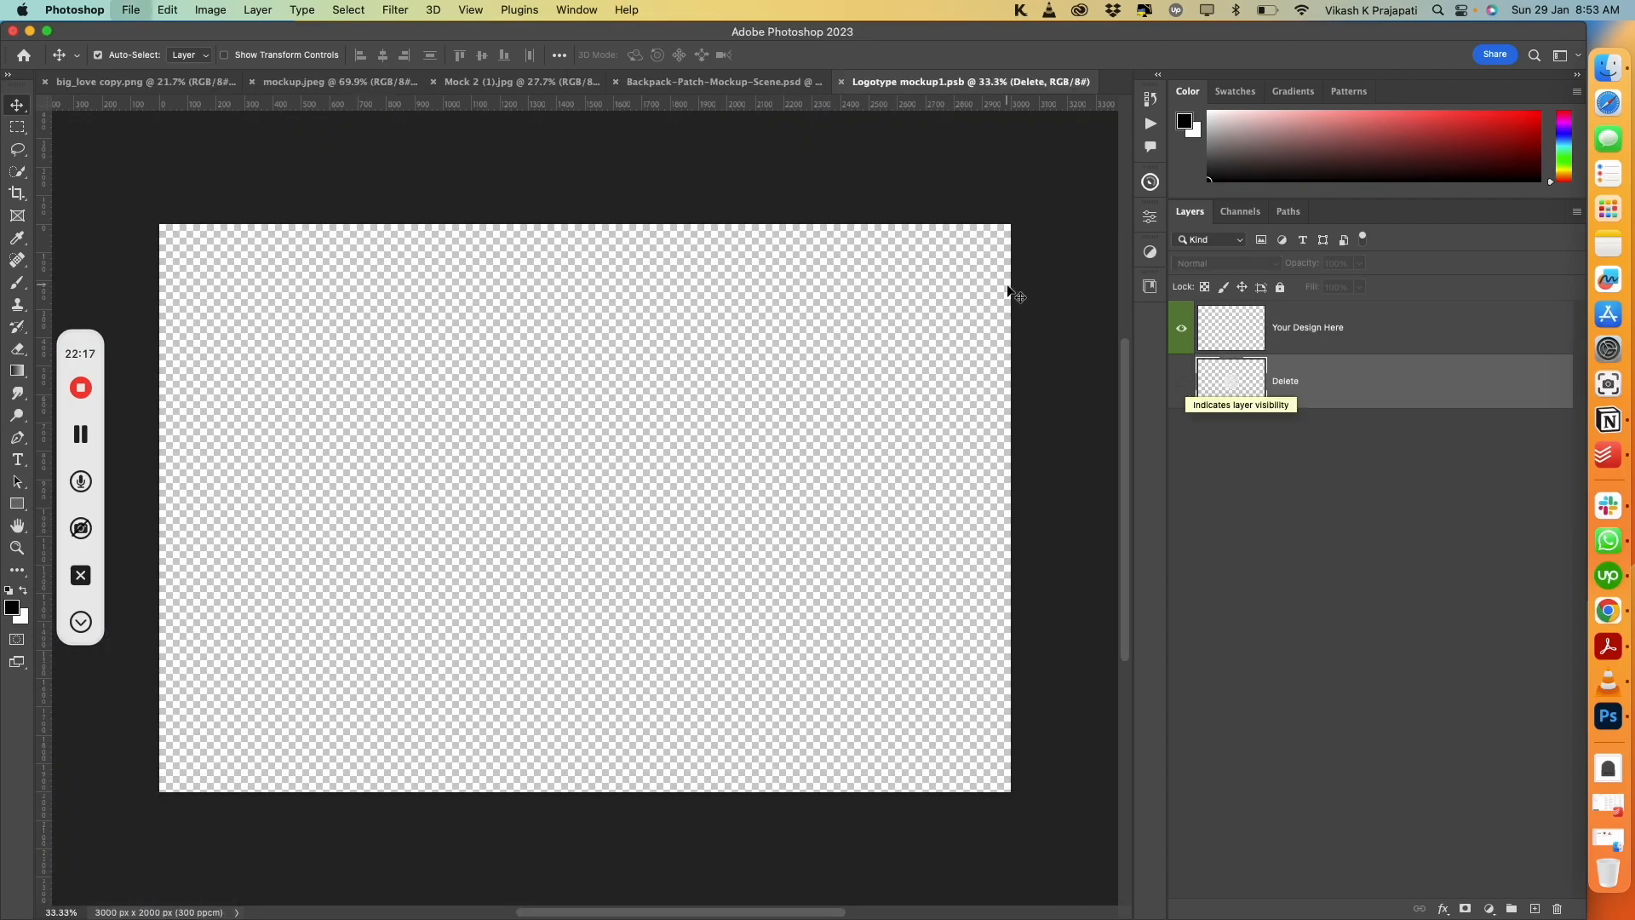
{"action": "left_click", "coordinate": [843, 83]}
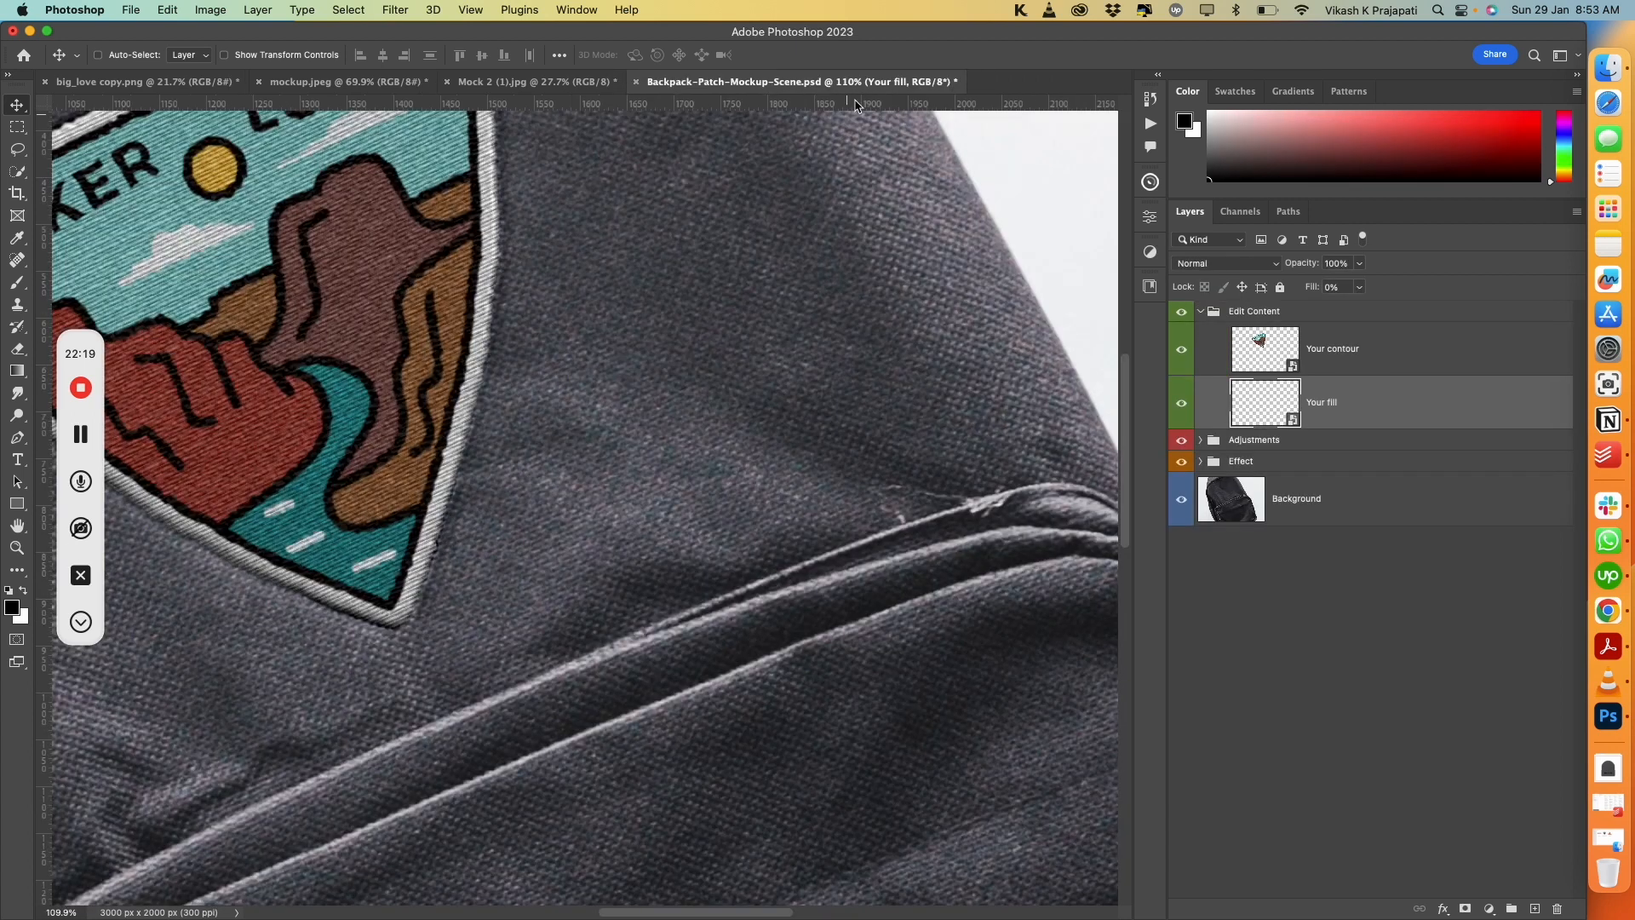
Examine the embroidered Hiker Lust patch on the backpack, from stitch-level close-ups to a wider view of the bag
{"action": "scroll", "coordinate": [471, 421], "scroll_direction": "down", "scroll_amount": 5}
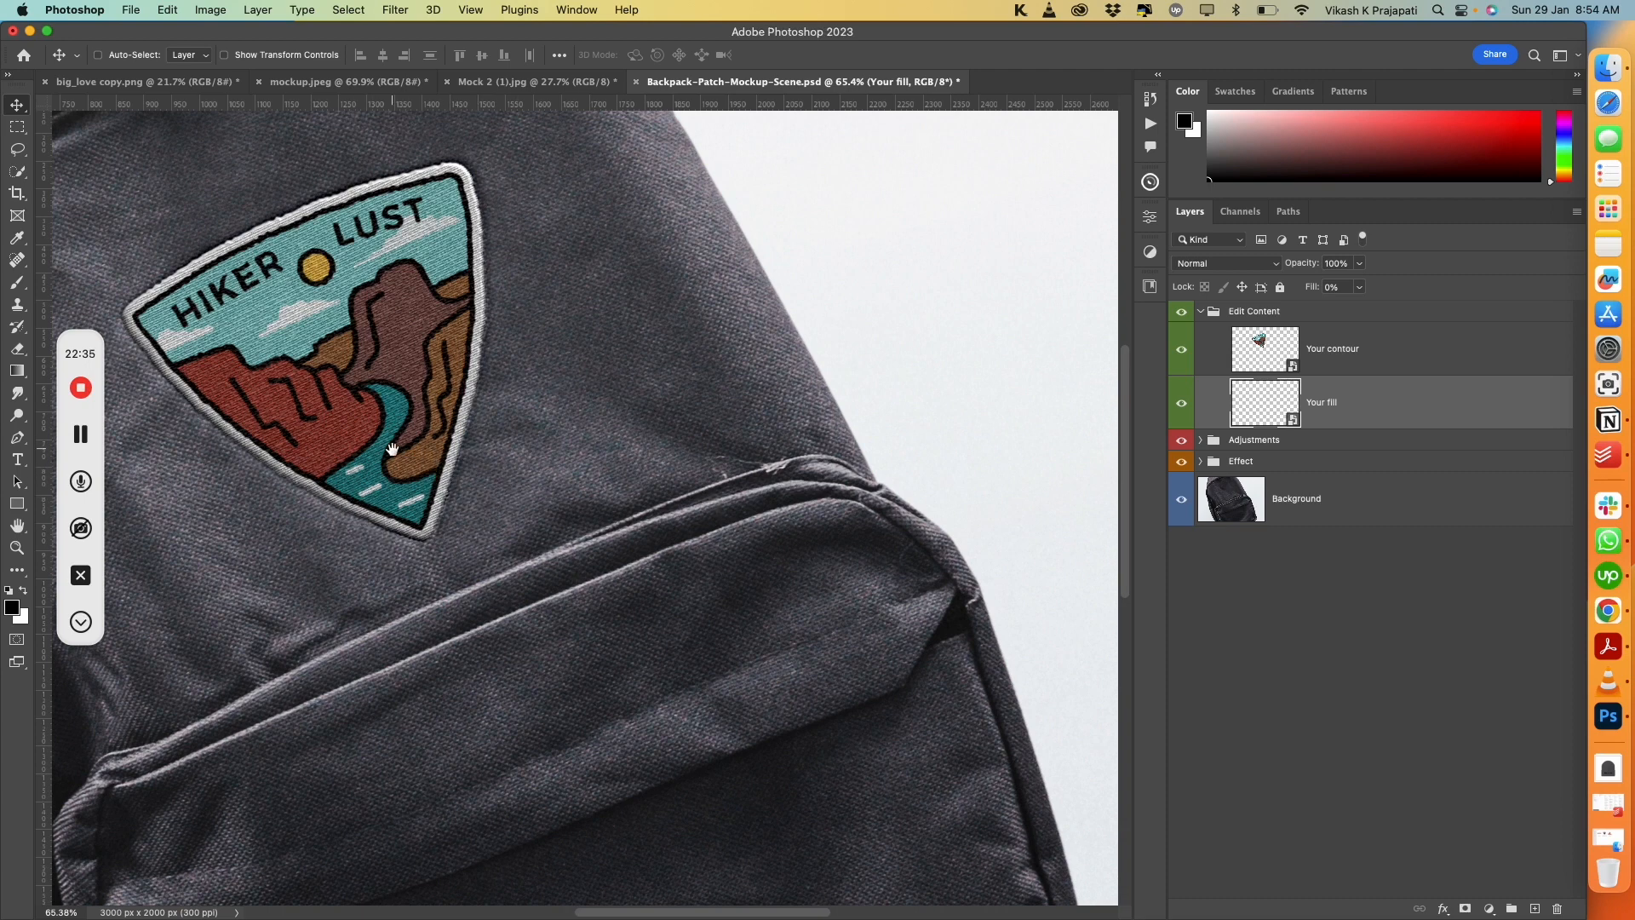
{"action": "left_click_drag", "start_coordinate": [334, 404], "coordinate": [497, 468]}
{"action": "scroll", "coordinate": [469, 453], "scroll_direction": "up", "scroll_amount": 1}
{"action": "scroll", "coordinate": [468, 455], "scroll_direction": "up", "scroll_amount": 6}
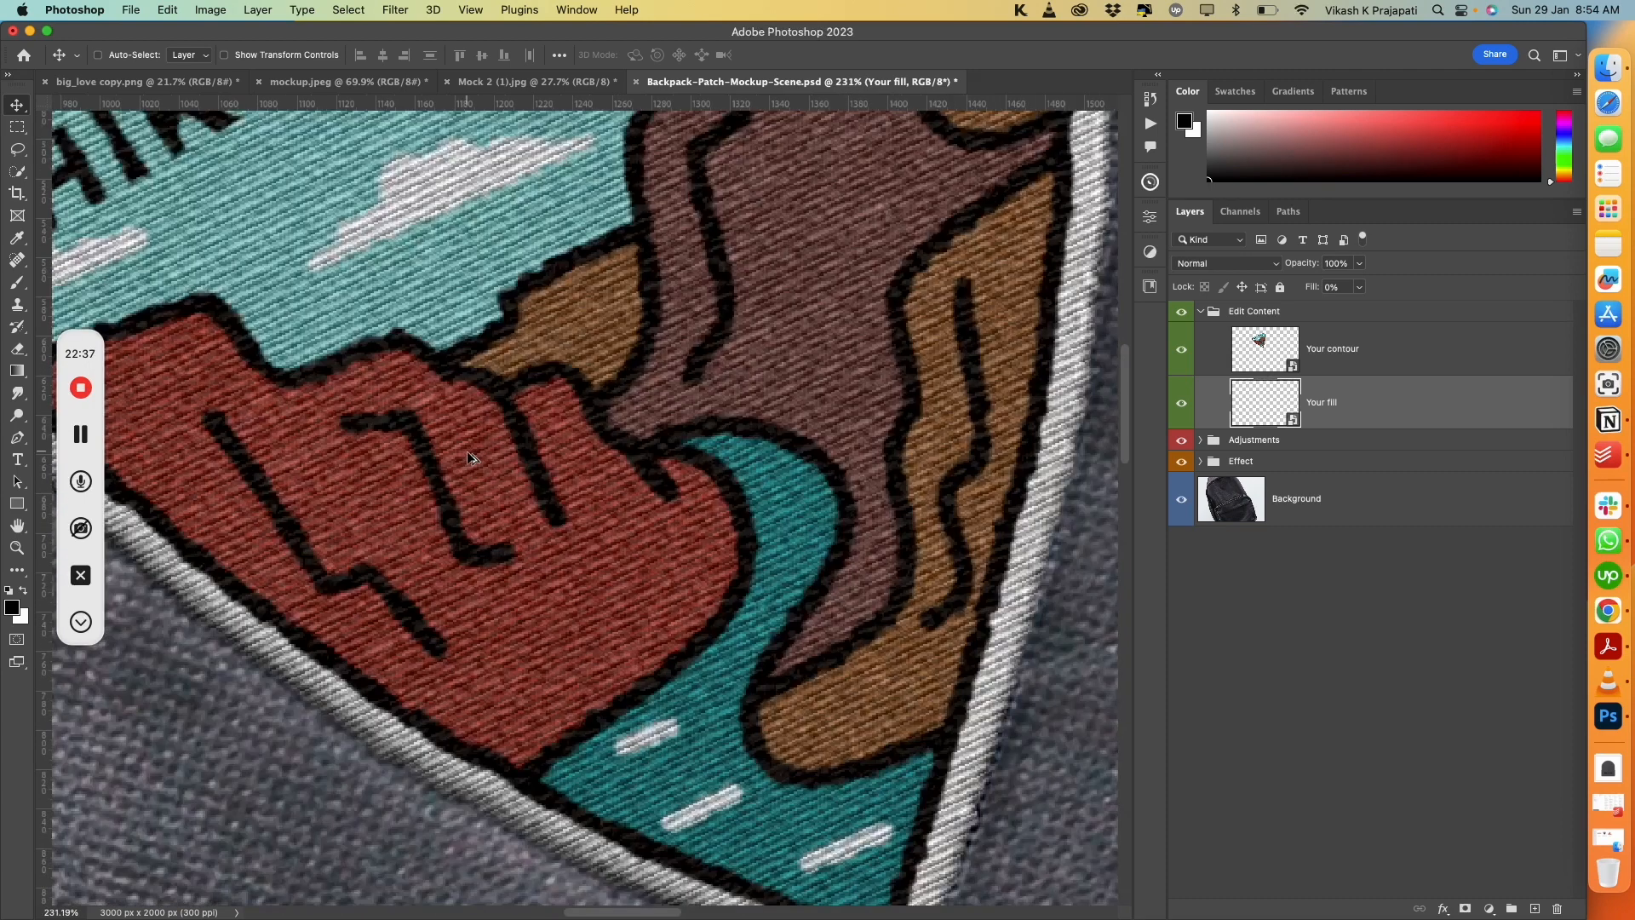
{"action": "scroll", "coordinate": [468, 456], "scroll_direction": "down", "scroll_amount": 3}
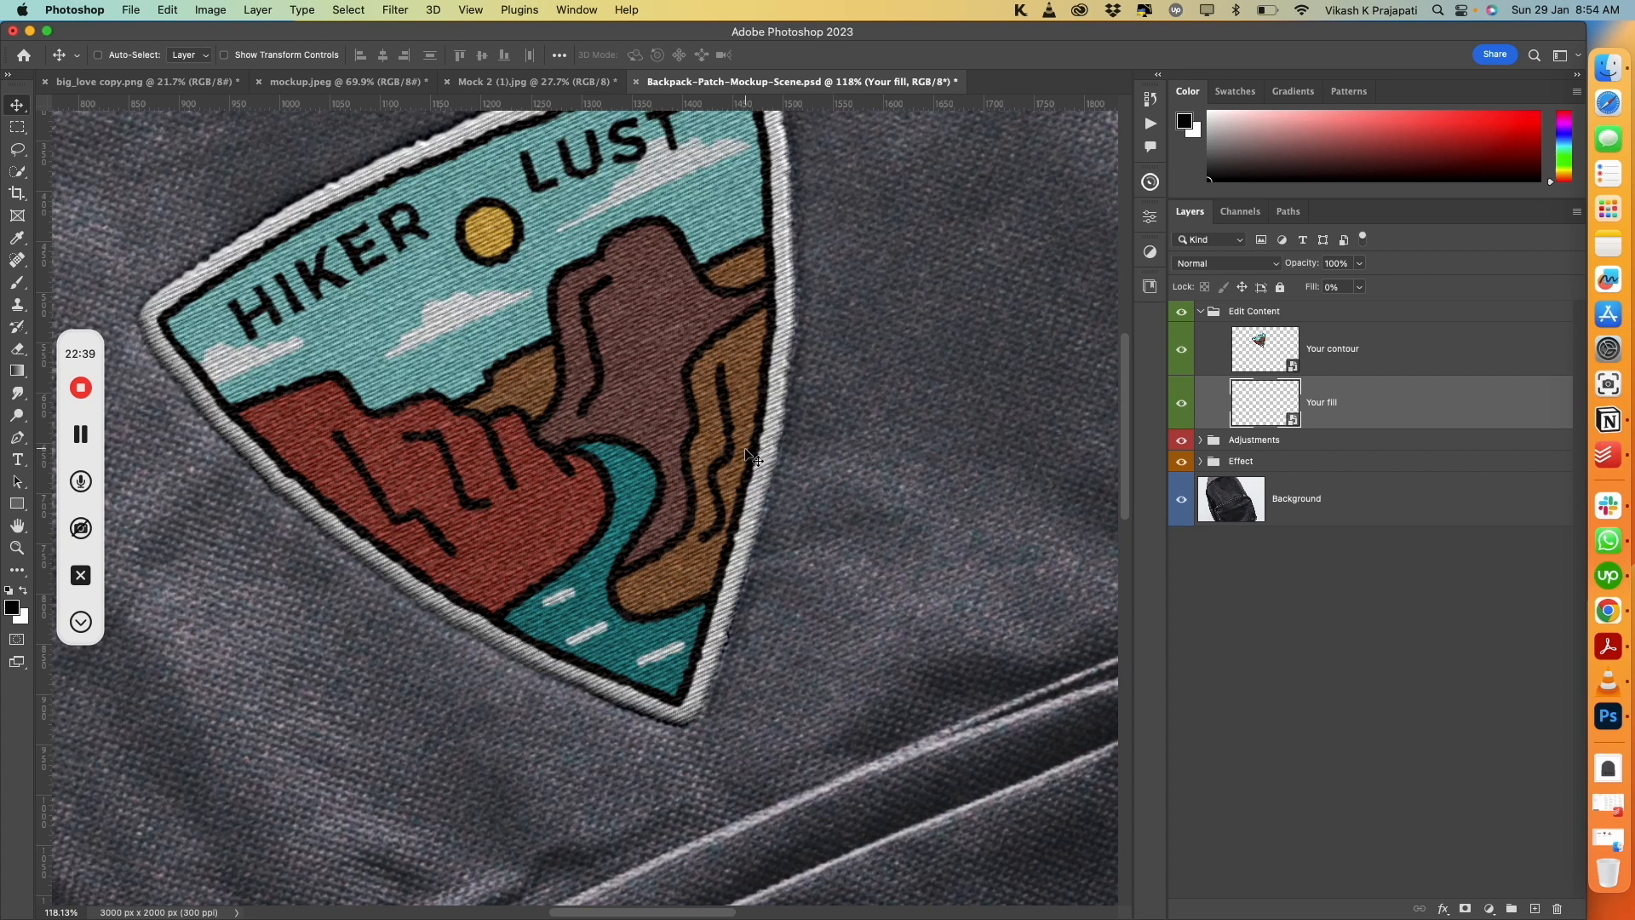
{"action": "scroll", "coordinate": [746, 456], "scroll_direction": "down", "scroll_amount": 4}
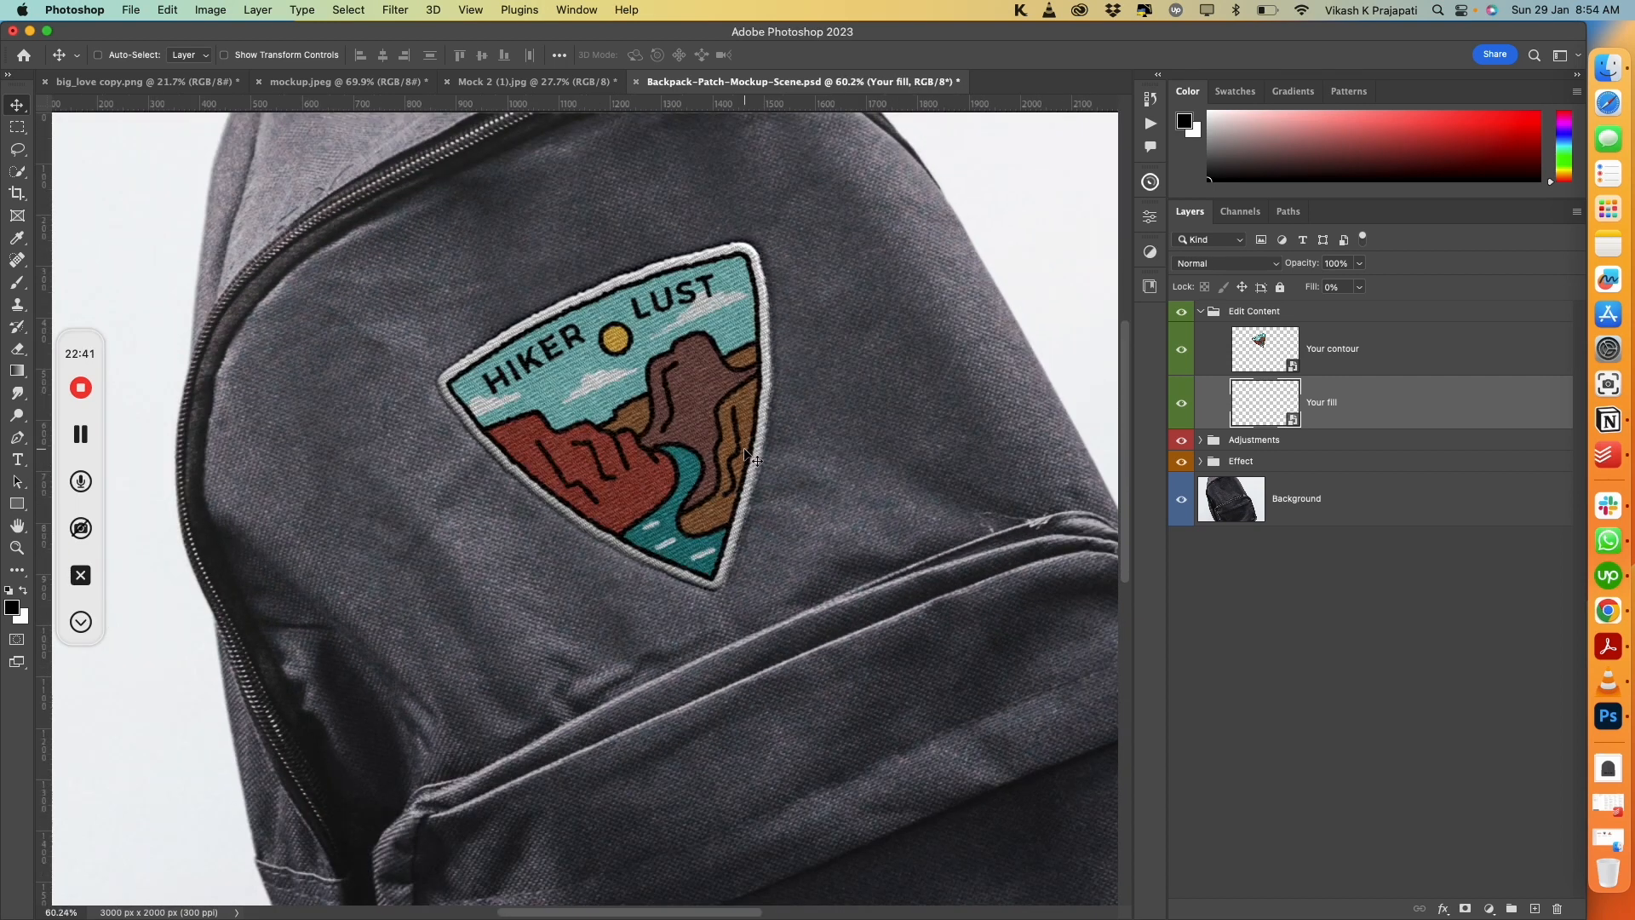
{"action": "left_click", "coordinate": [1386, 364]}
{"action": "scroll", "coordinate": [896, 430], "scroll_direction": "down", "scroll_amount": 1}
{"action": "left_click_drag", "start_coordinate": [835, 427], "coordinate": [742, 434]}
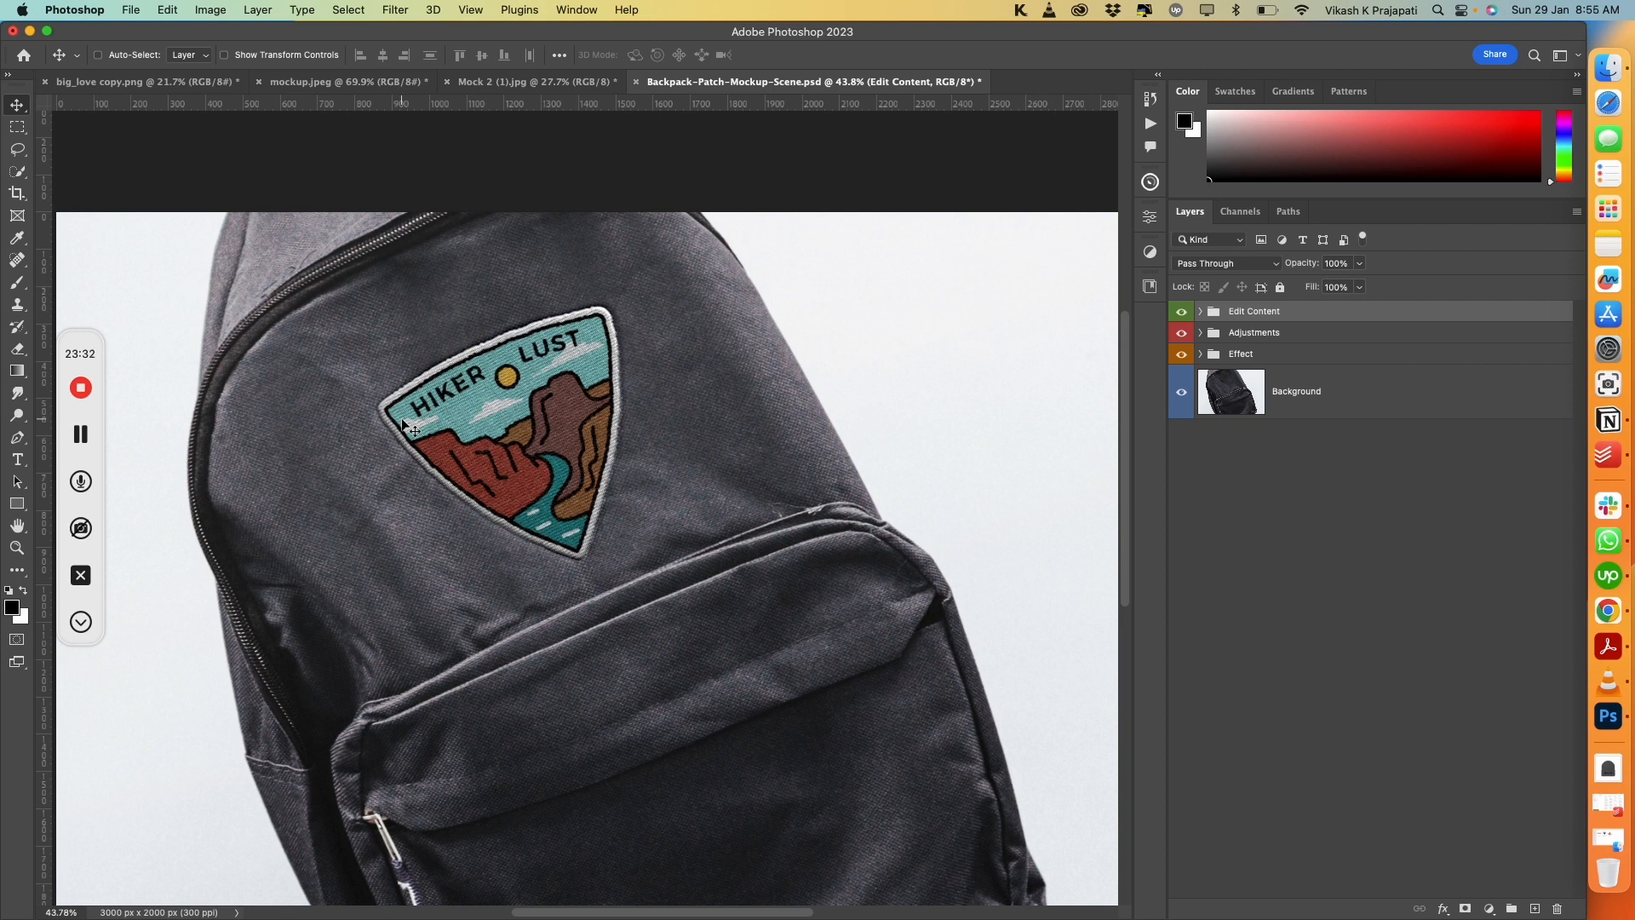
{"action": "scroll", "coordinate": [403, 424], "scroll_direction": "up", "scroll_amount": 5}
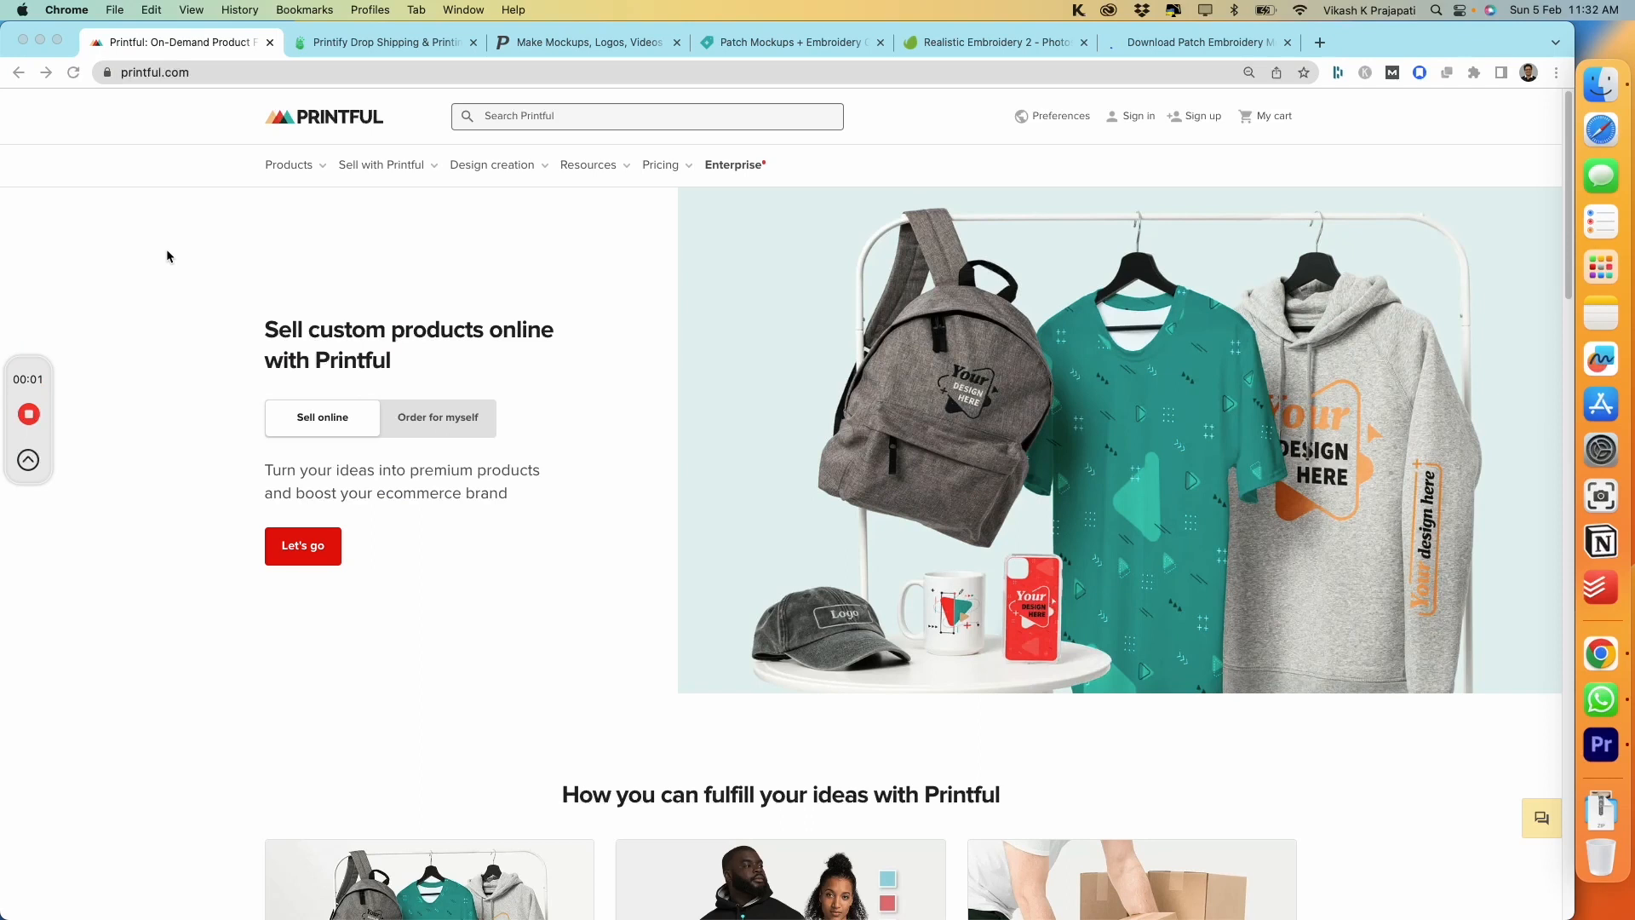
Switch to Chrome and look through the Printful and Printify home pages for their print-on-demand offerings
{"action": "scroll", "coordinate": [127, 356], "scroll_direction": "down", "scroll_amount": 5}
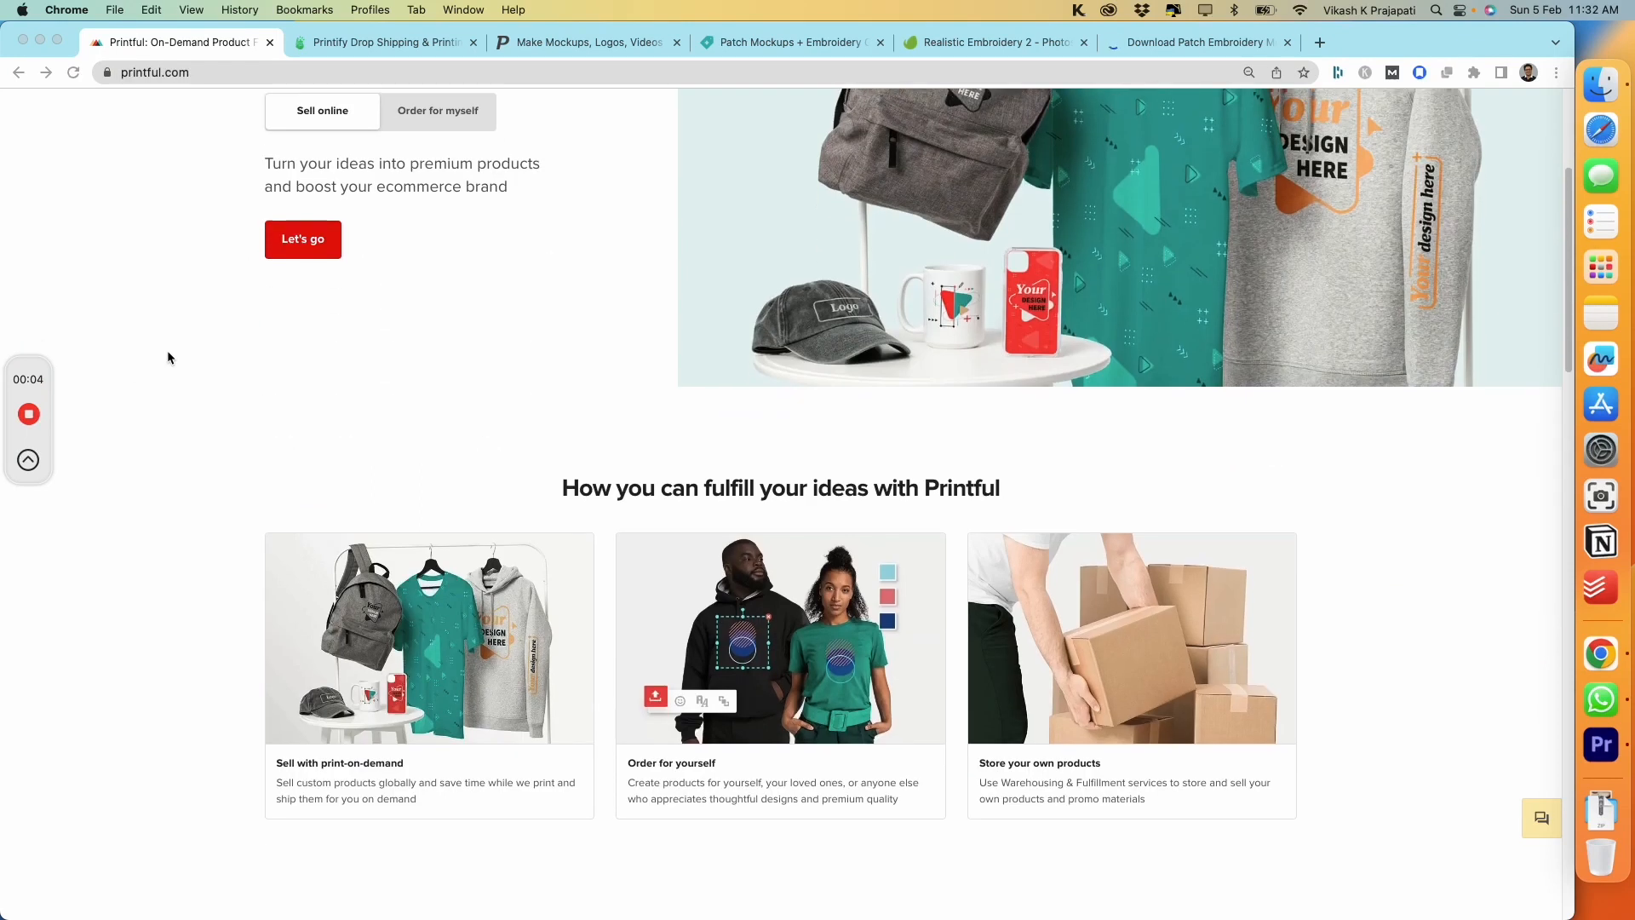
{"action": "scroll", "coordinate": [167, 356], "scroll_direction": "down", "scroll_amount": 20}
{"action": "scroll", "coordinate": [167, 356], "scroll_direction": "up", "scroll_amount": 17}
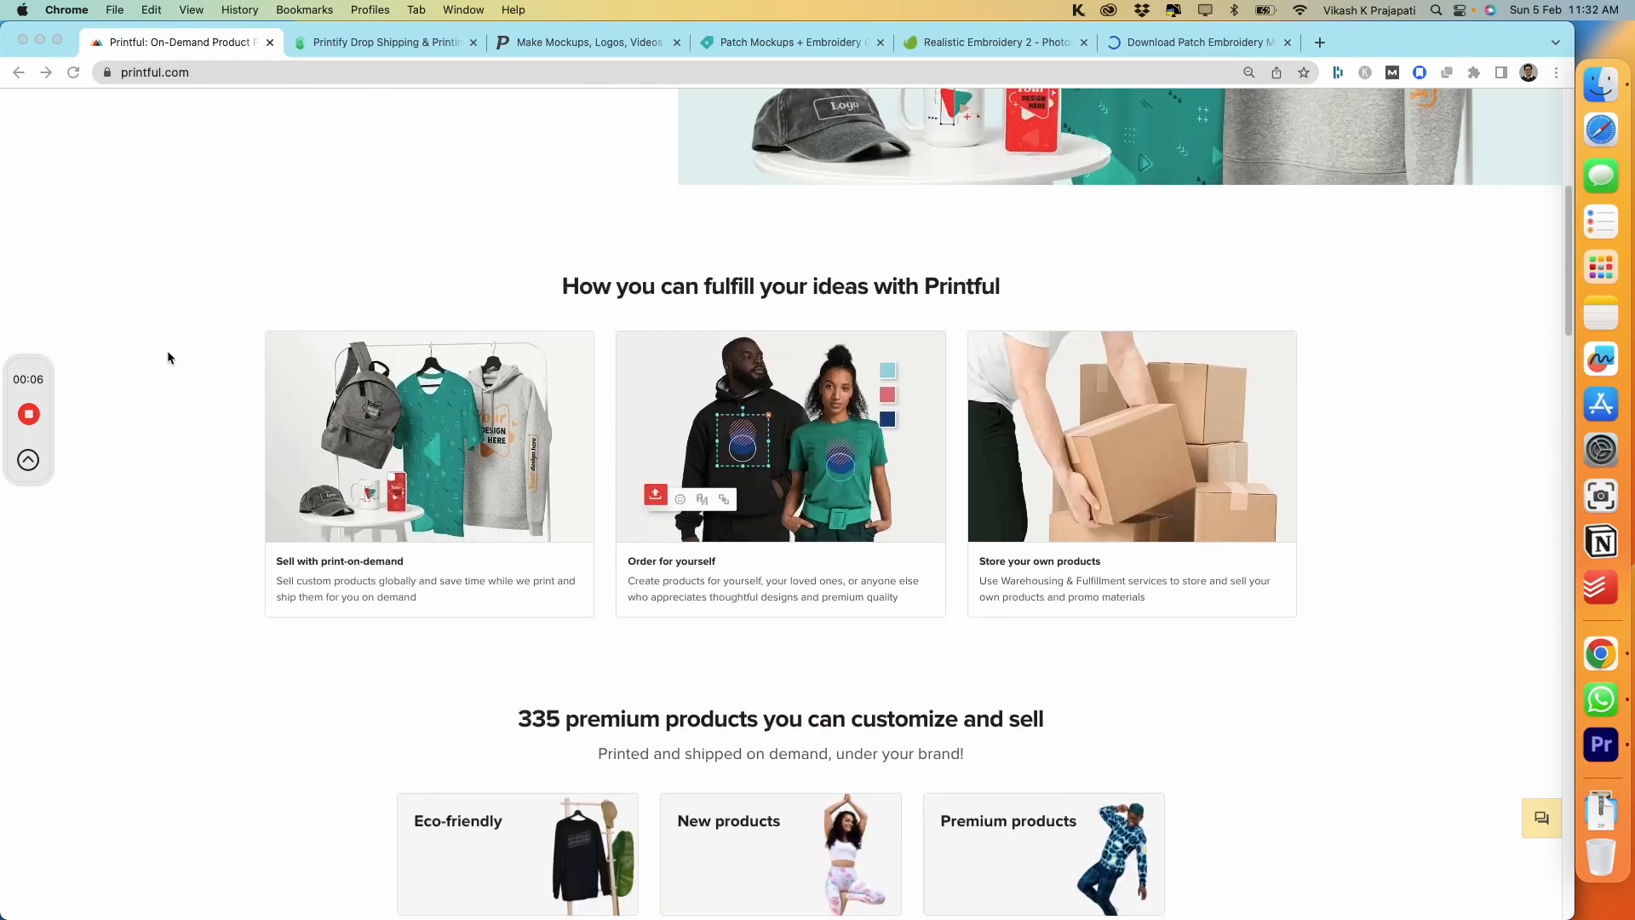
{"action": "scroll", "coordinate": [167, 350], "scroll_direction": "up", "scroll_amount": 8}
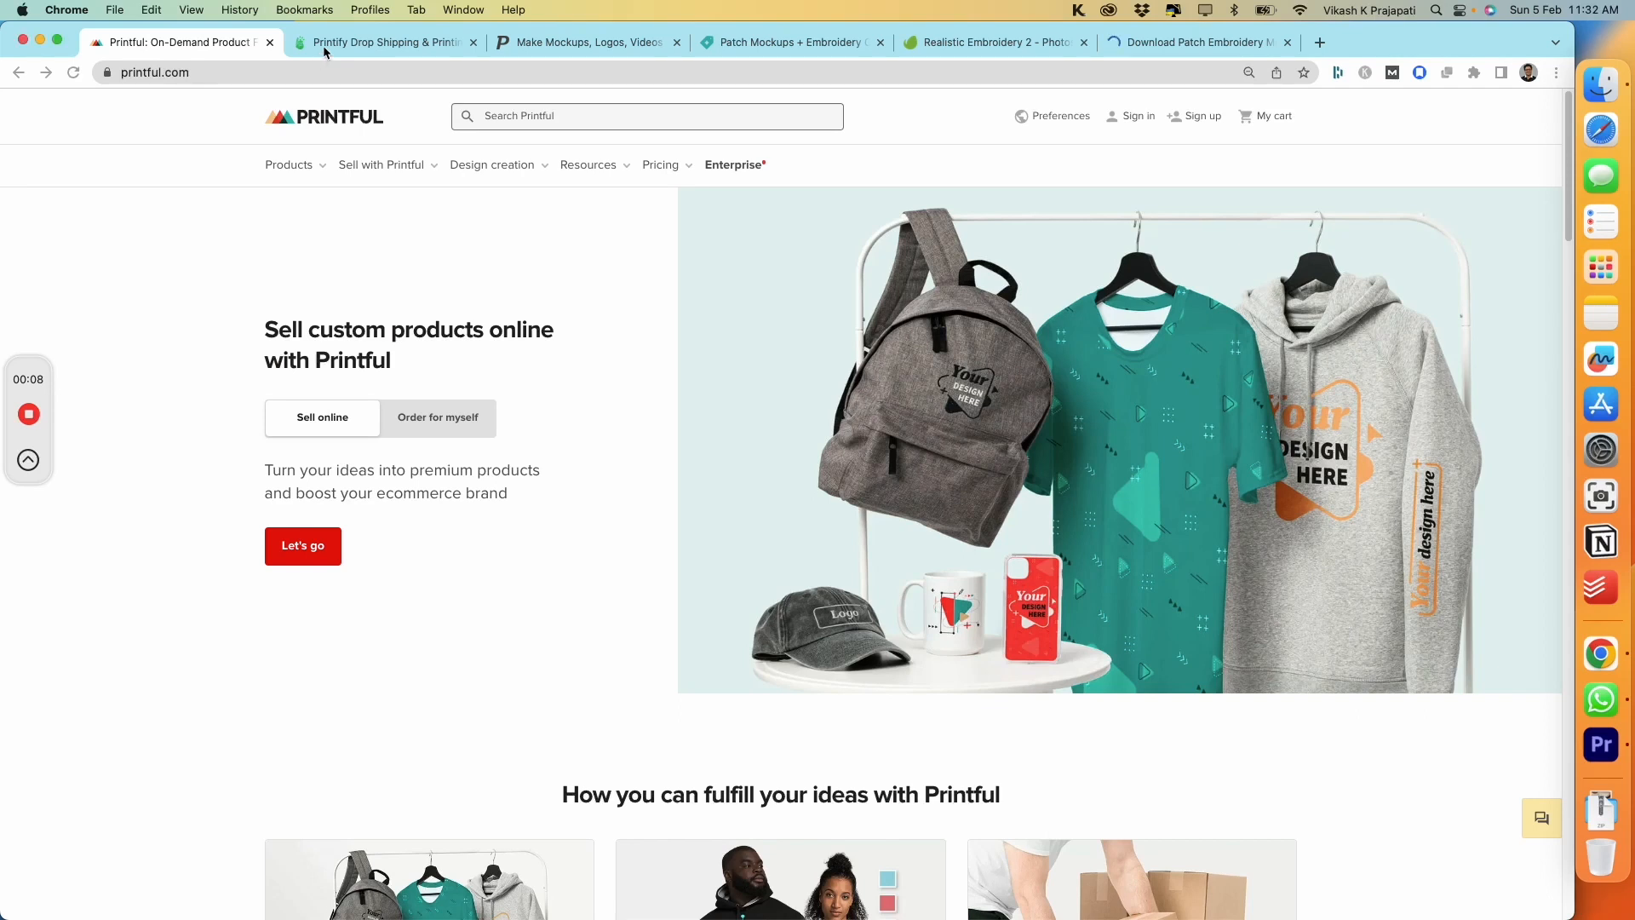
{"action": "left_click", "coordinate": [324, 45]}
{"action": "scroll", "coordinate": [176, 438], "scroll_direction": "down", "scroll_amount": 5}
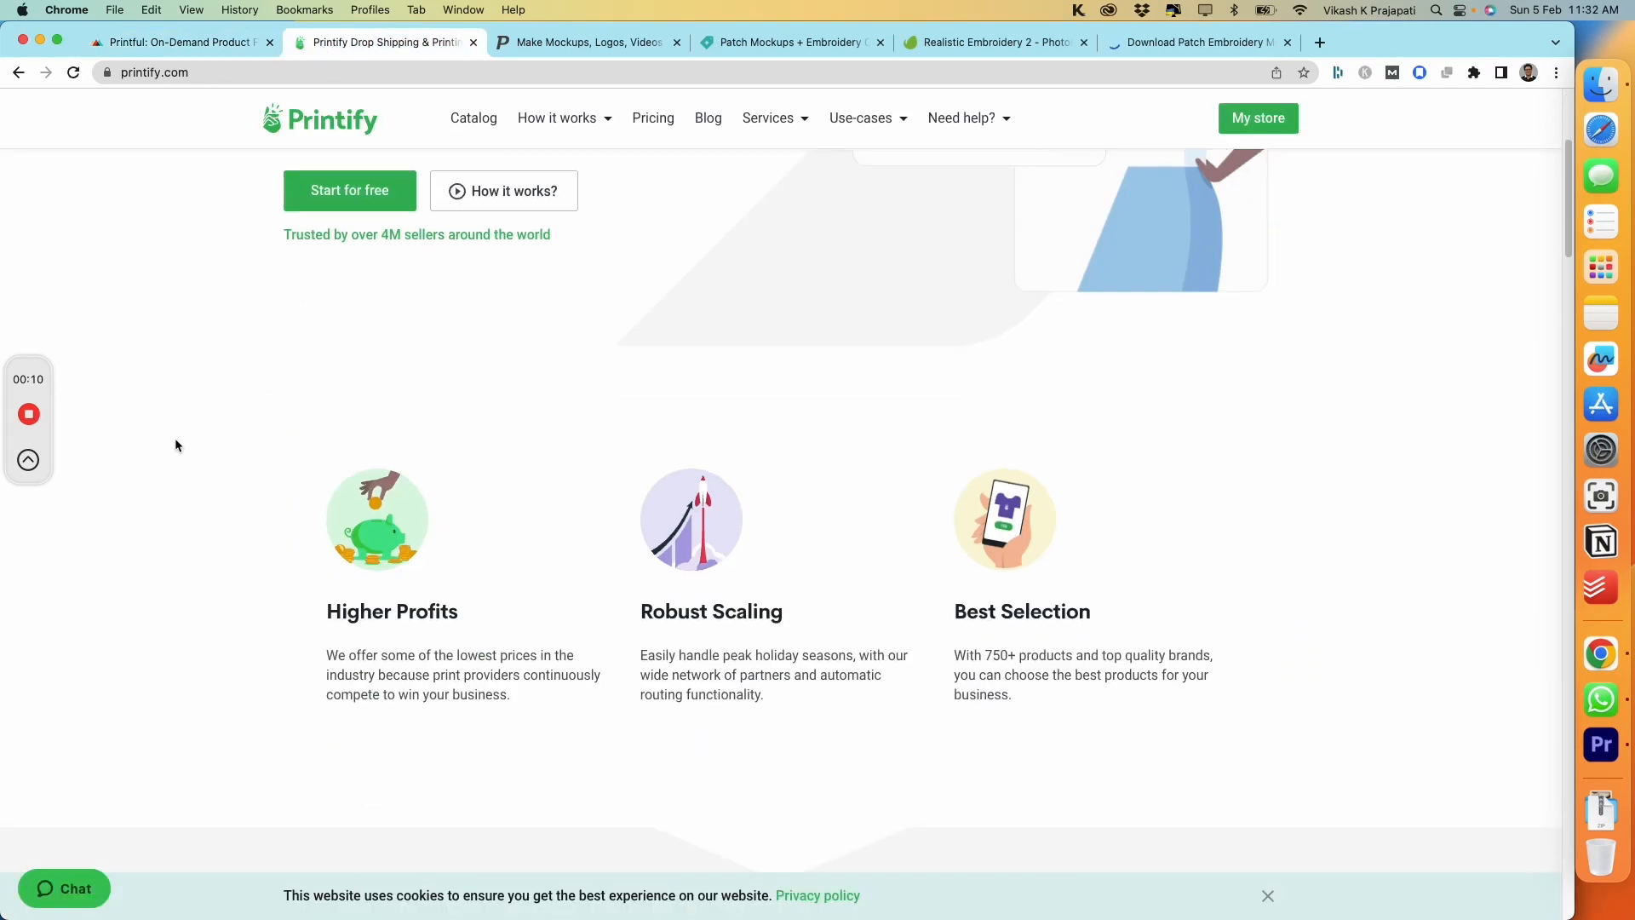
{"action": "scroll", "coordinate": [853, 449], "scroll_direction": "down", "scroll_amount": 20}
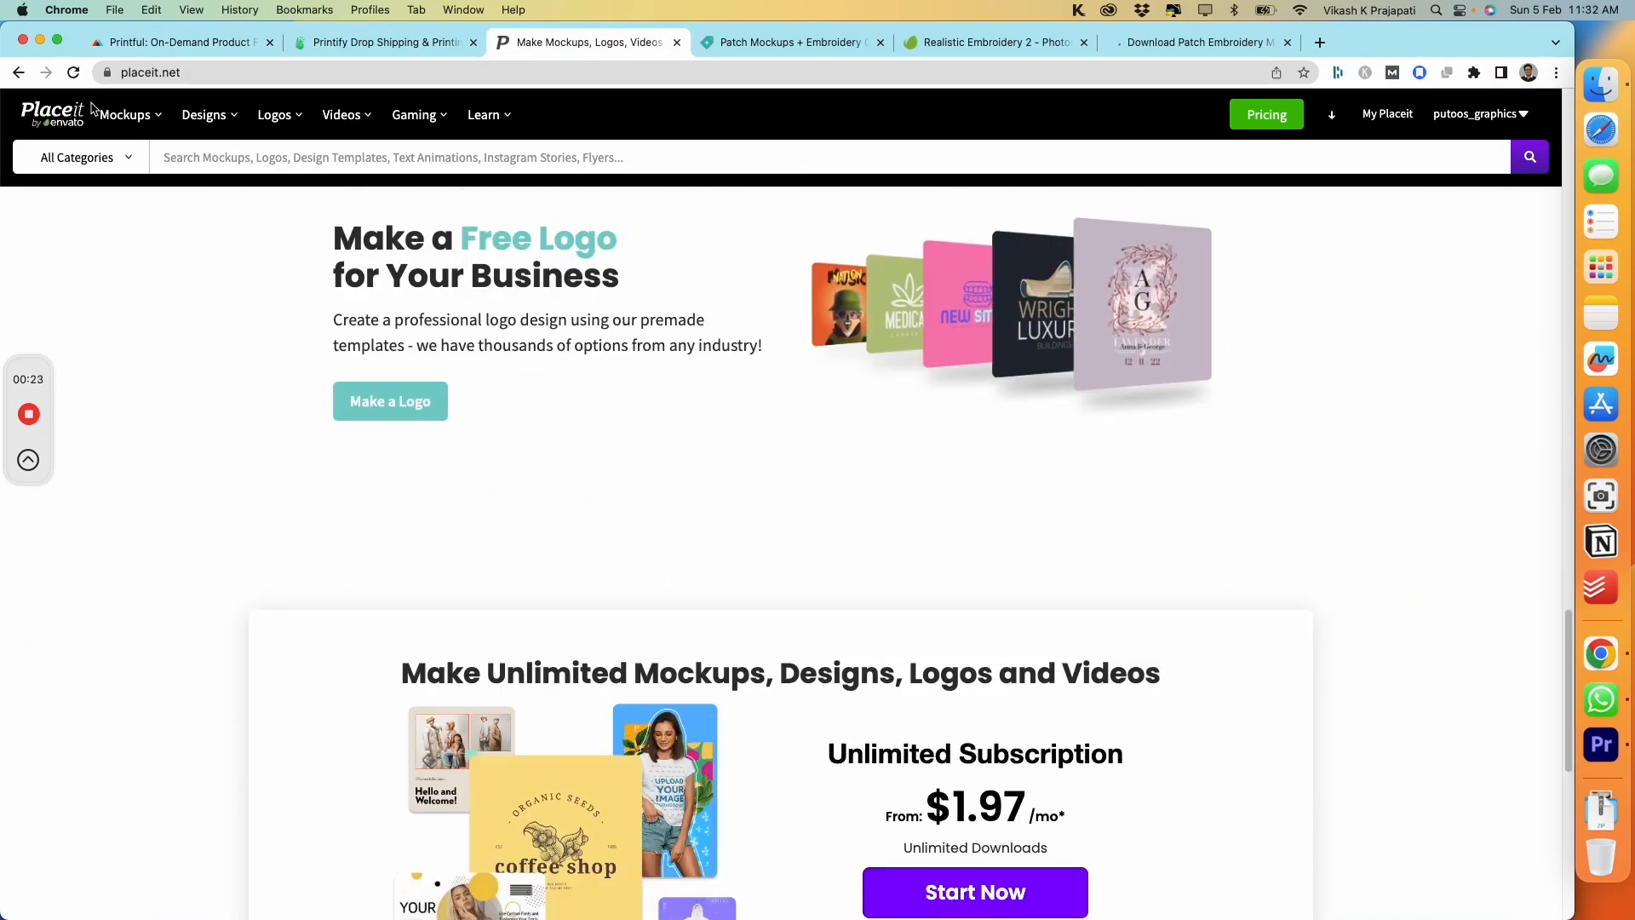
Open the hat mockup generator on Placeit and browse its templates
{"action": "mouse_move", "coordinate": [95, 111]}
{"action": "left_click", "coordinate": [317, 232]}
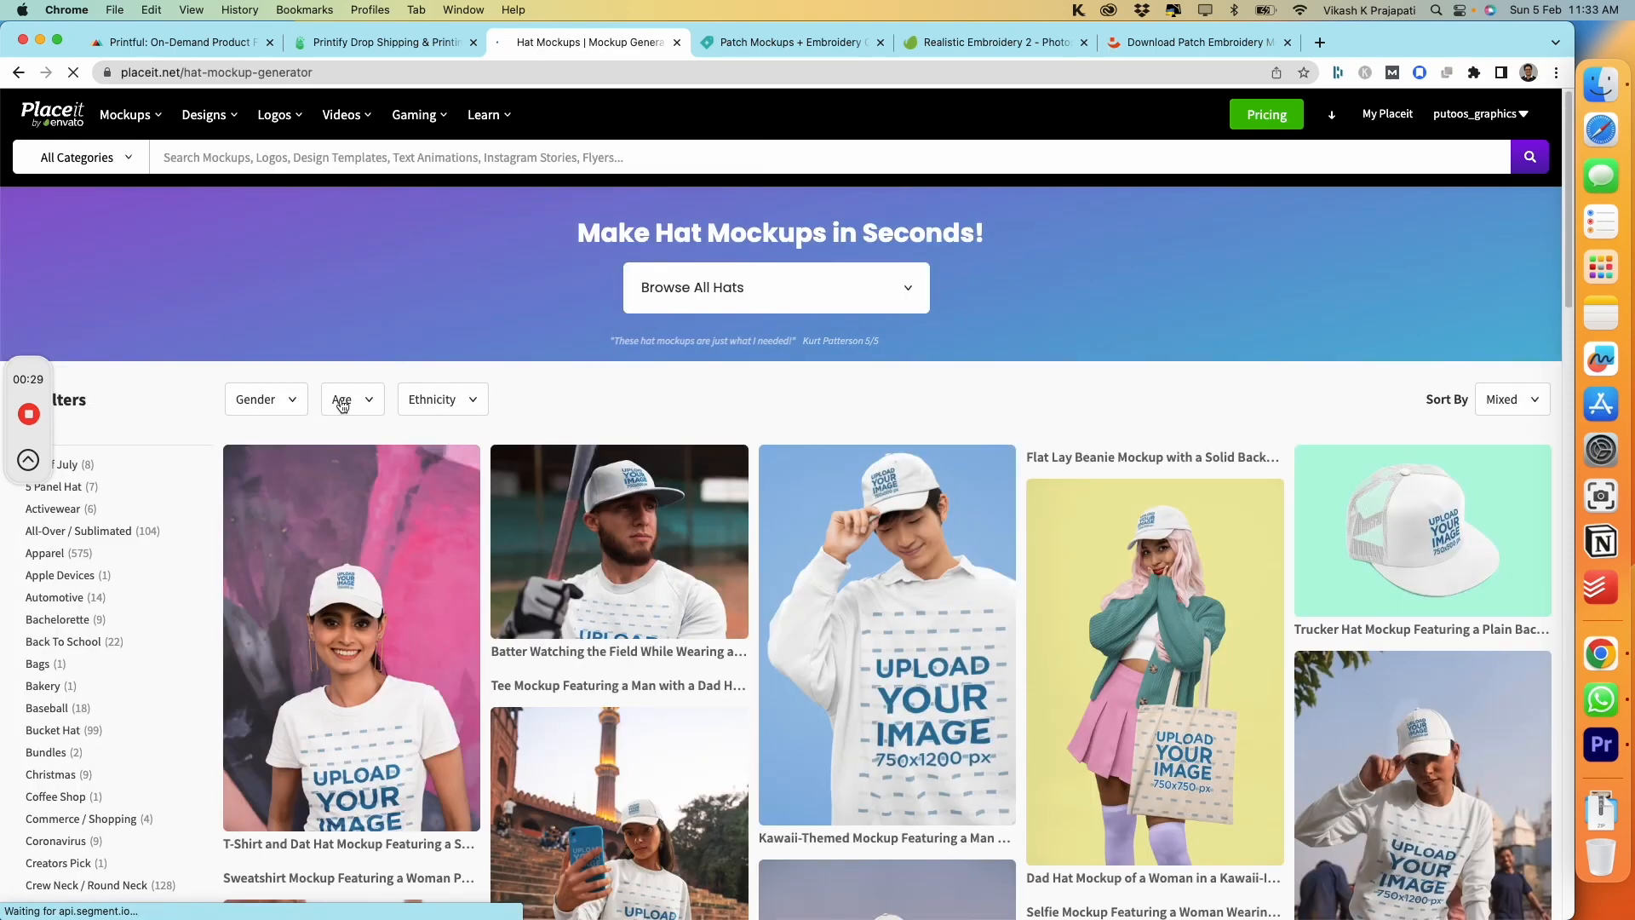
{"action": "scroll", "coordinate": [341, 404], "scroll_direction": "down", "scroll_amount": 3}
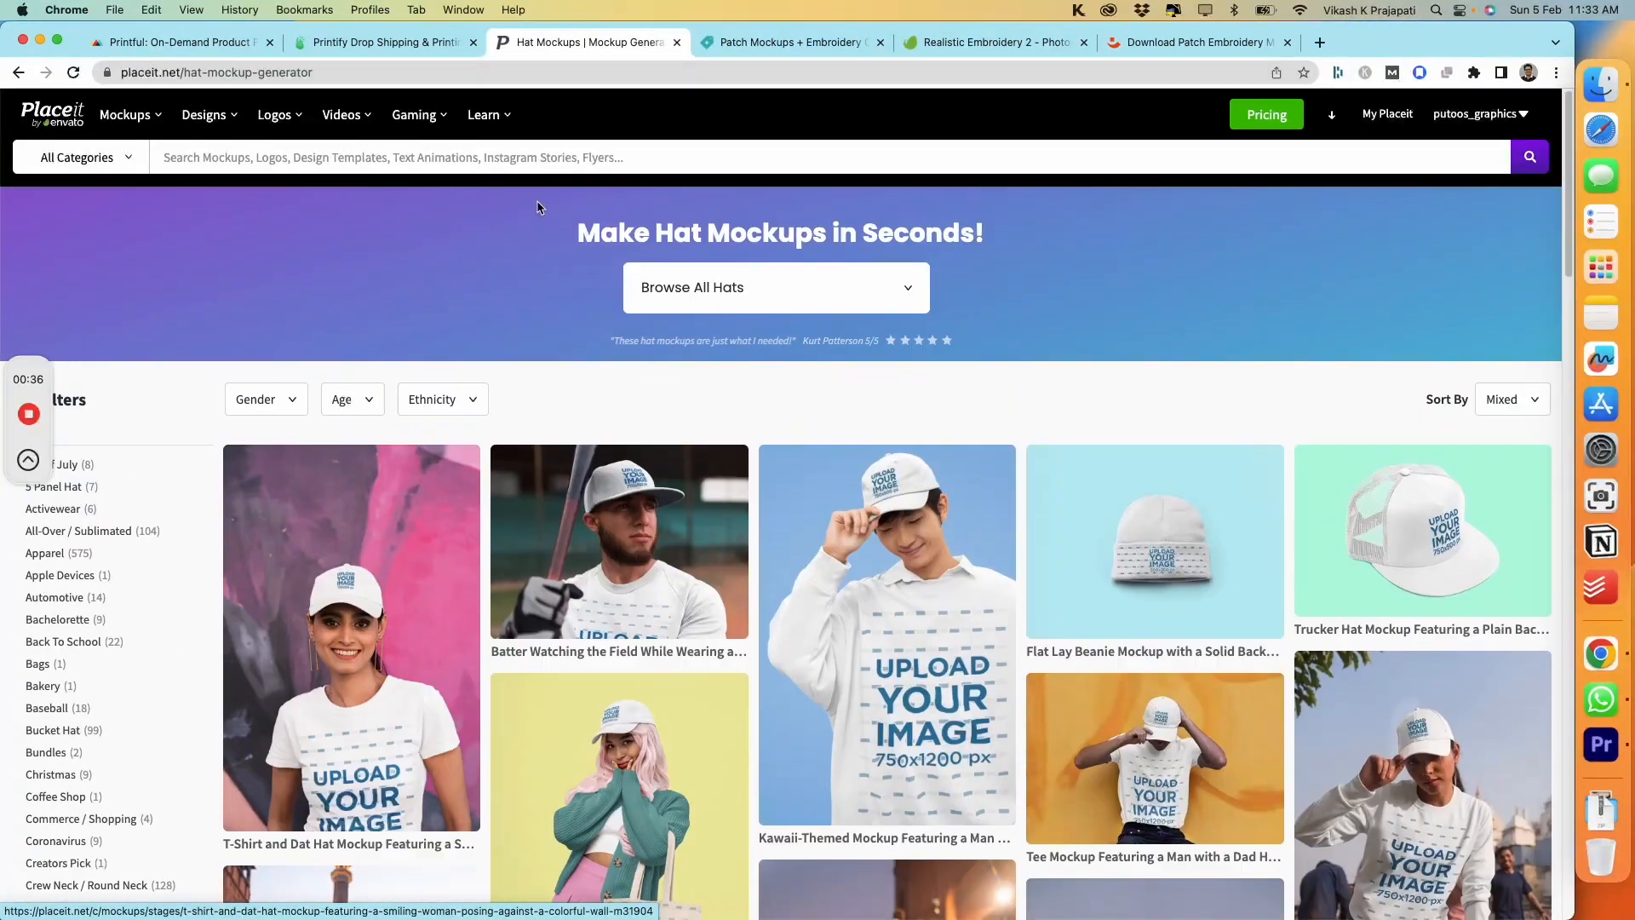
Look through the Patch Mockups + Embroidery Generator preview on Creative Market, including its contours, textures and apron example
{"action": "left_click", "coordinate": [792, 42]}
{"action": "scroll", "coordinate": [814, 494], "scroll_direction": "down", "scroll_amount": 5}
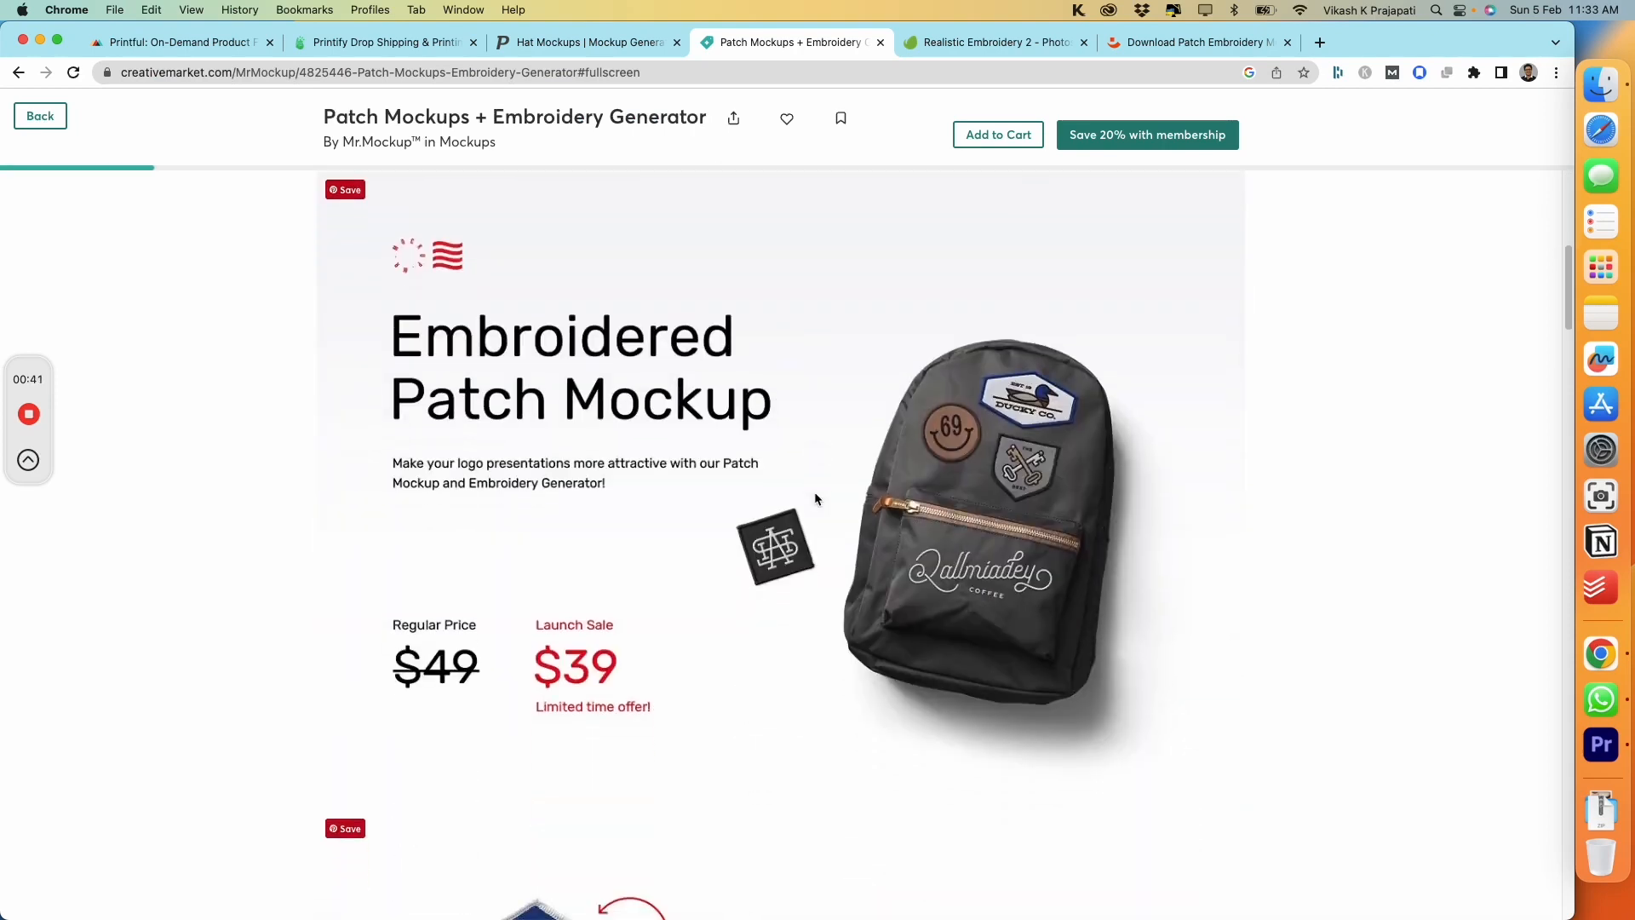
{"action": "scroll", "coordinate": [814, 494], "scroll_direction": "down", "scroll_amount": 20}
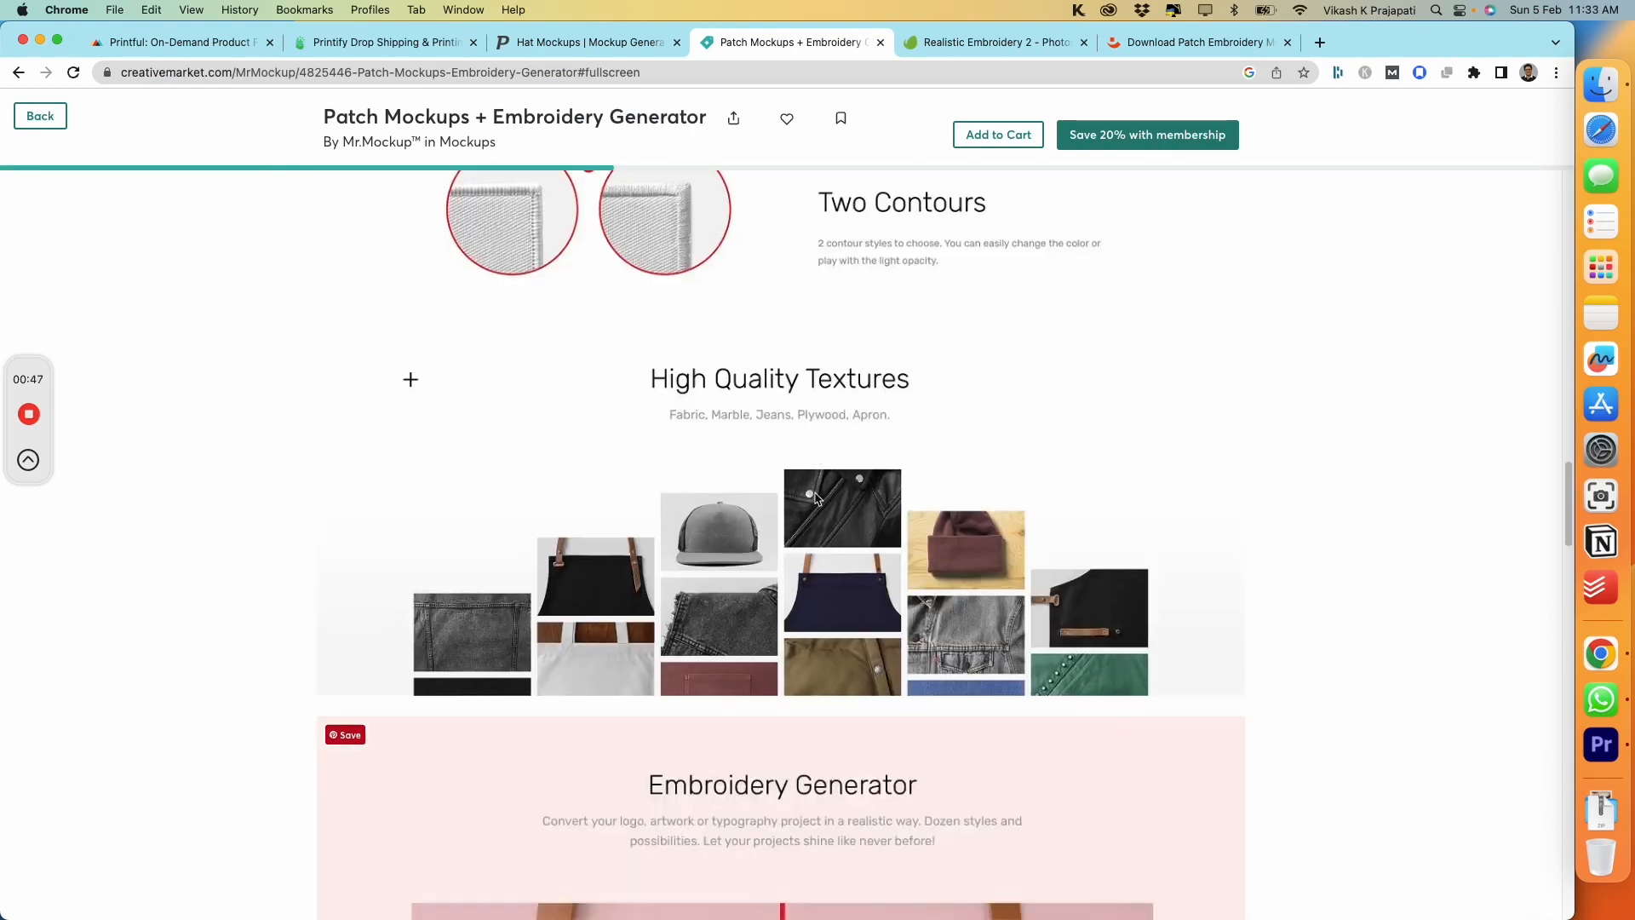
{"action": "scroll", "coordinate": [814, 499], "scroll_direction": "down", "scroll_amount": 20}
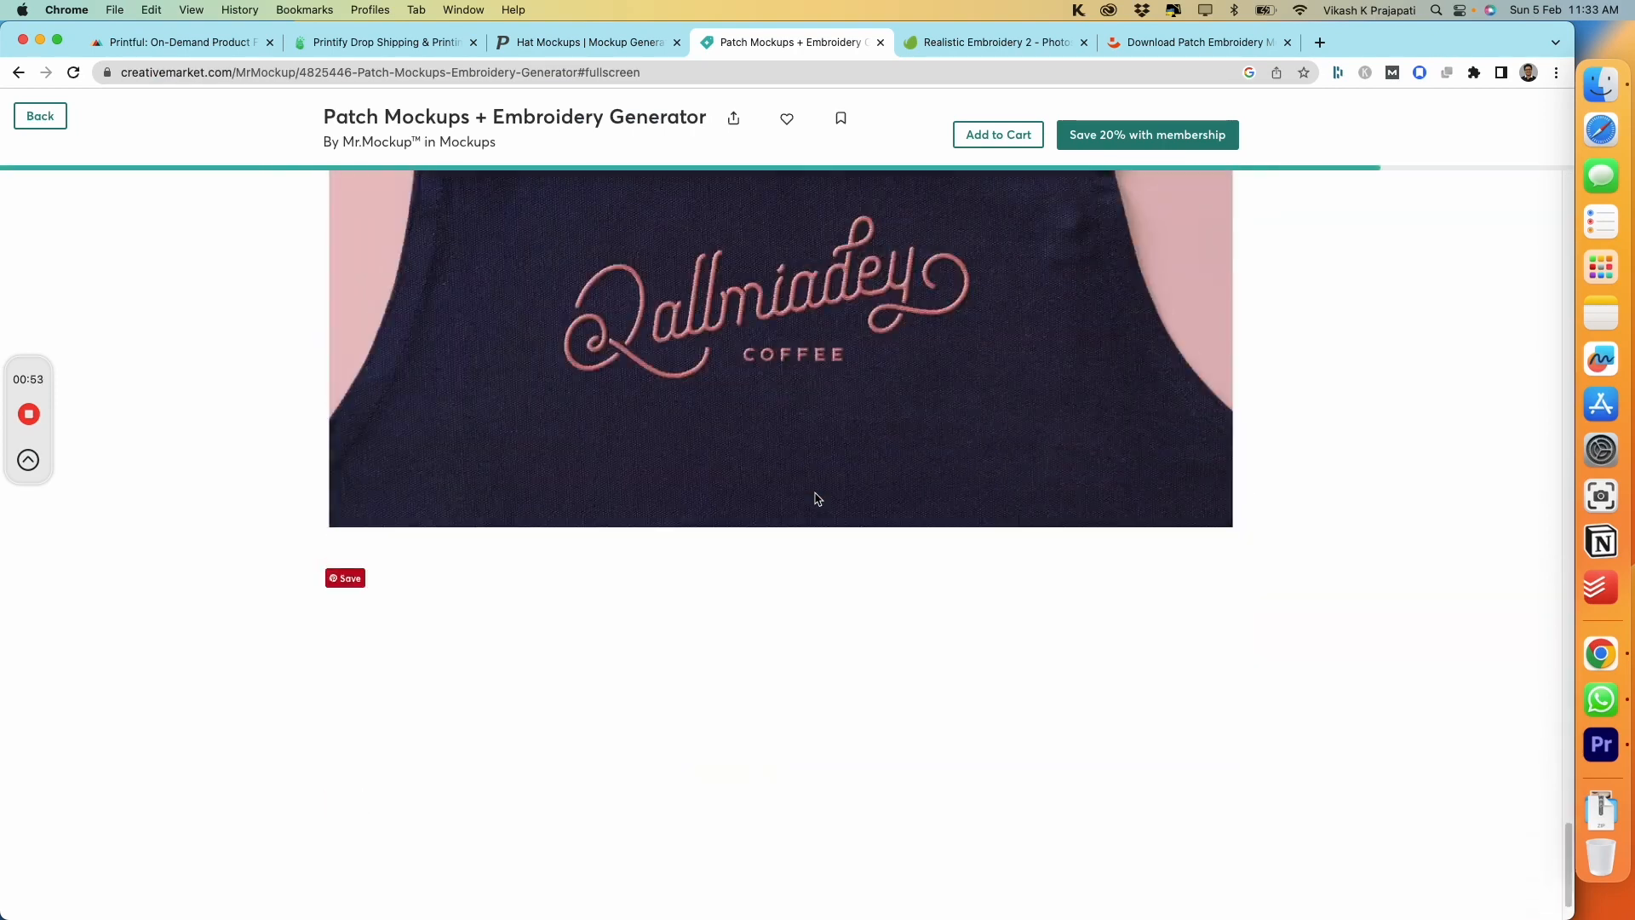
{"action": "scroll", "coordinate": [816, 499], "scroll_direction": "down", "scroll_amount": 3}
View the Realistic Embroidery 2 preview images on Envato Elements, through to the multi-color logos example
{"action": "left_click", "coordinate": [1014, 44]}
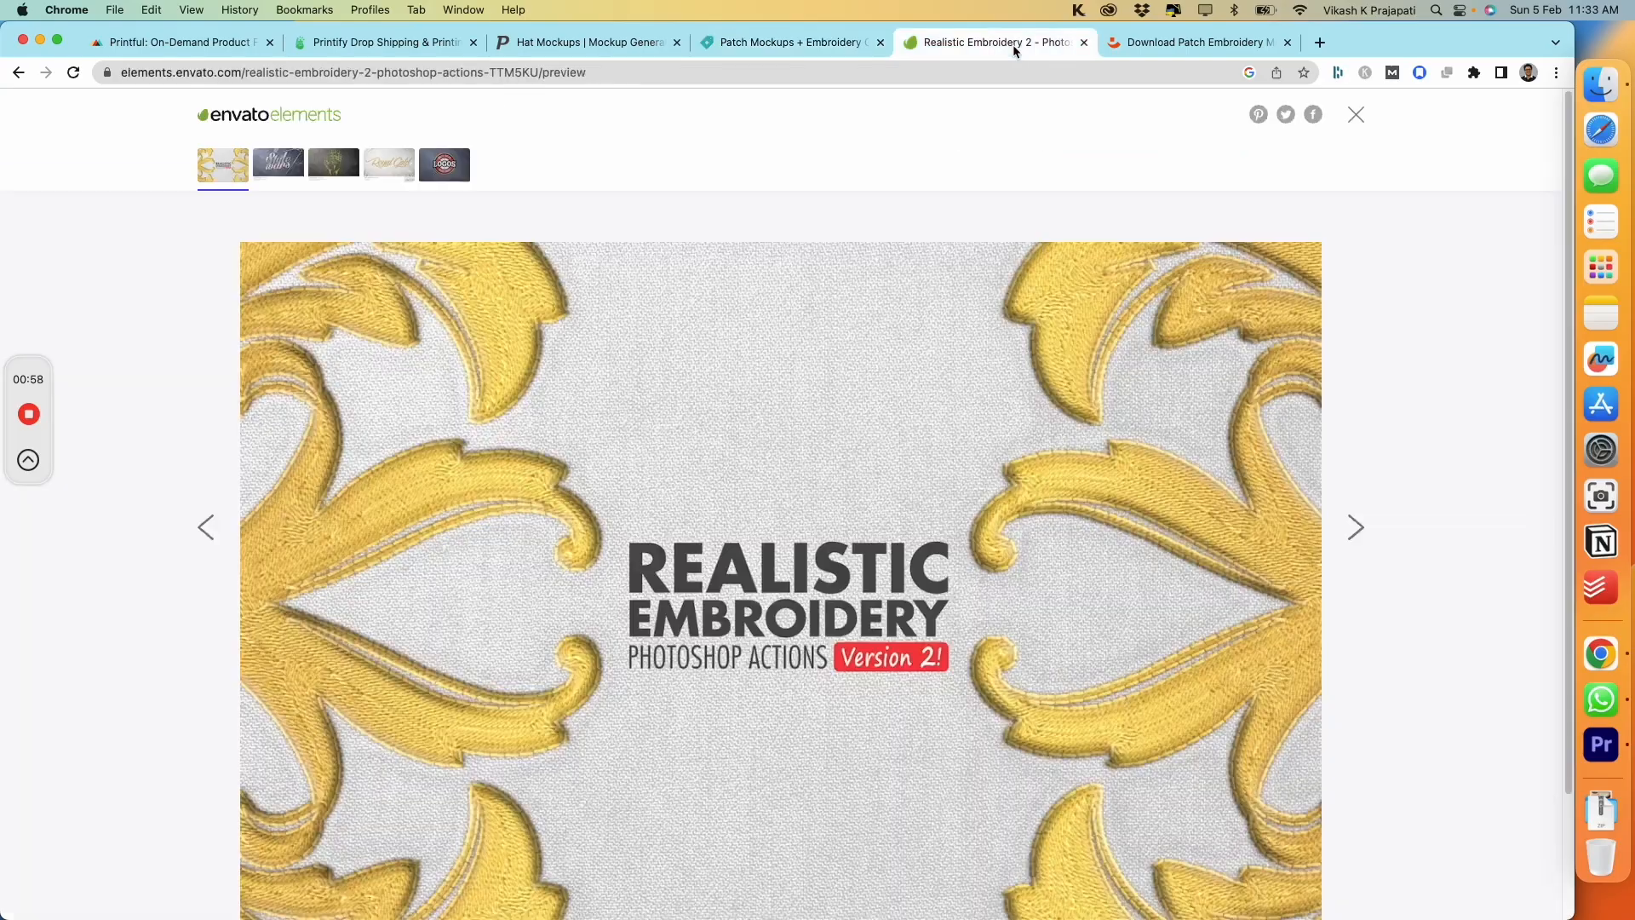
{"action": "scroll", "coordinate": [1158, 371], "scroll_direction": "down", "scroll_amount": 2}
{"action": "left_click", "coordinate": [1362, 448]}
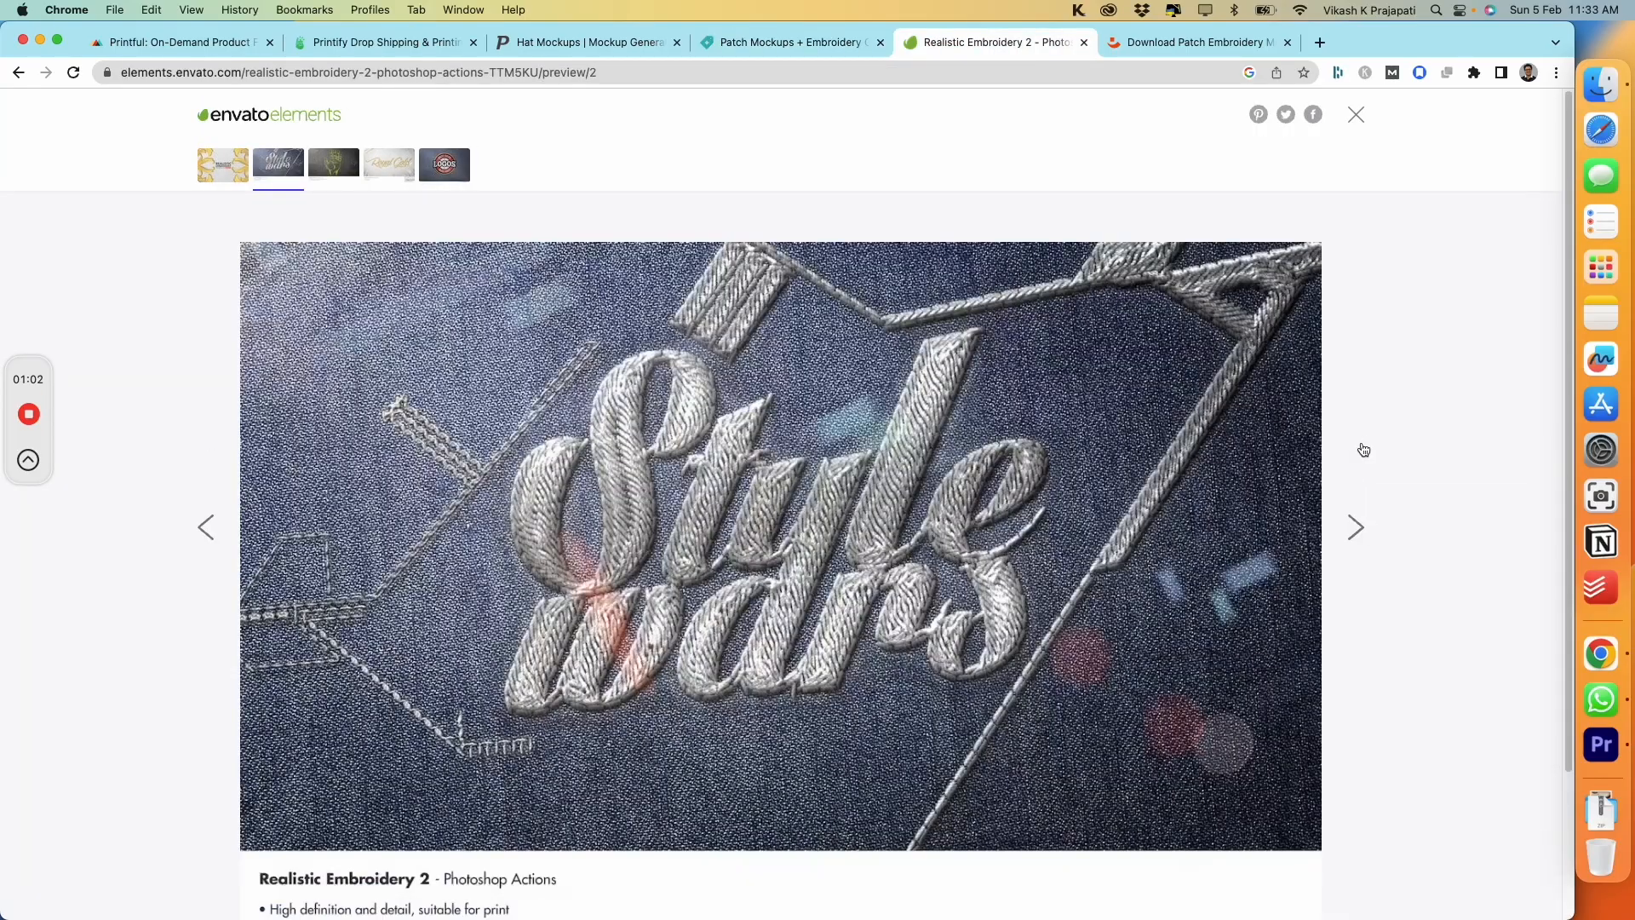
{"action": "left_click", "coordinate": [1357, 534]}
{"action": "left_click", "coordinate": [1357, 534]}
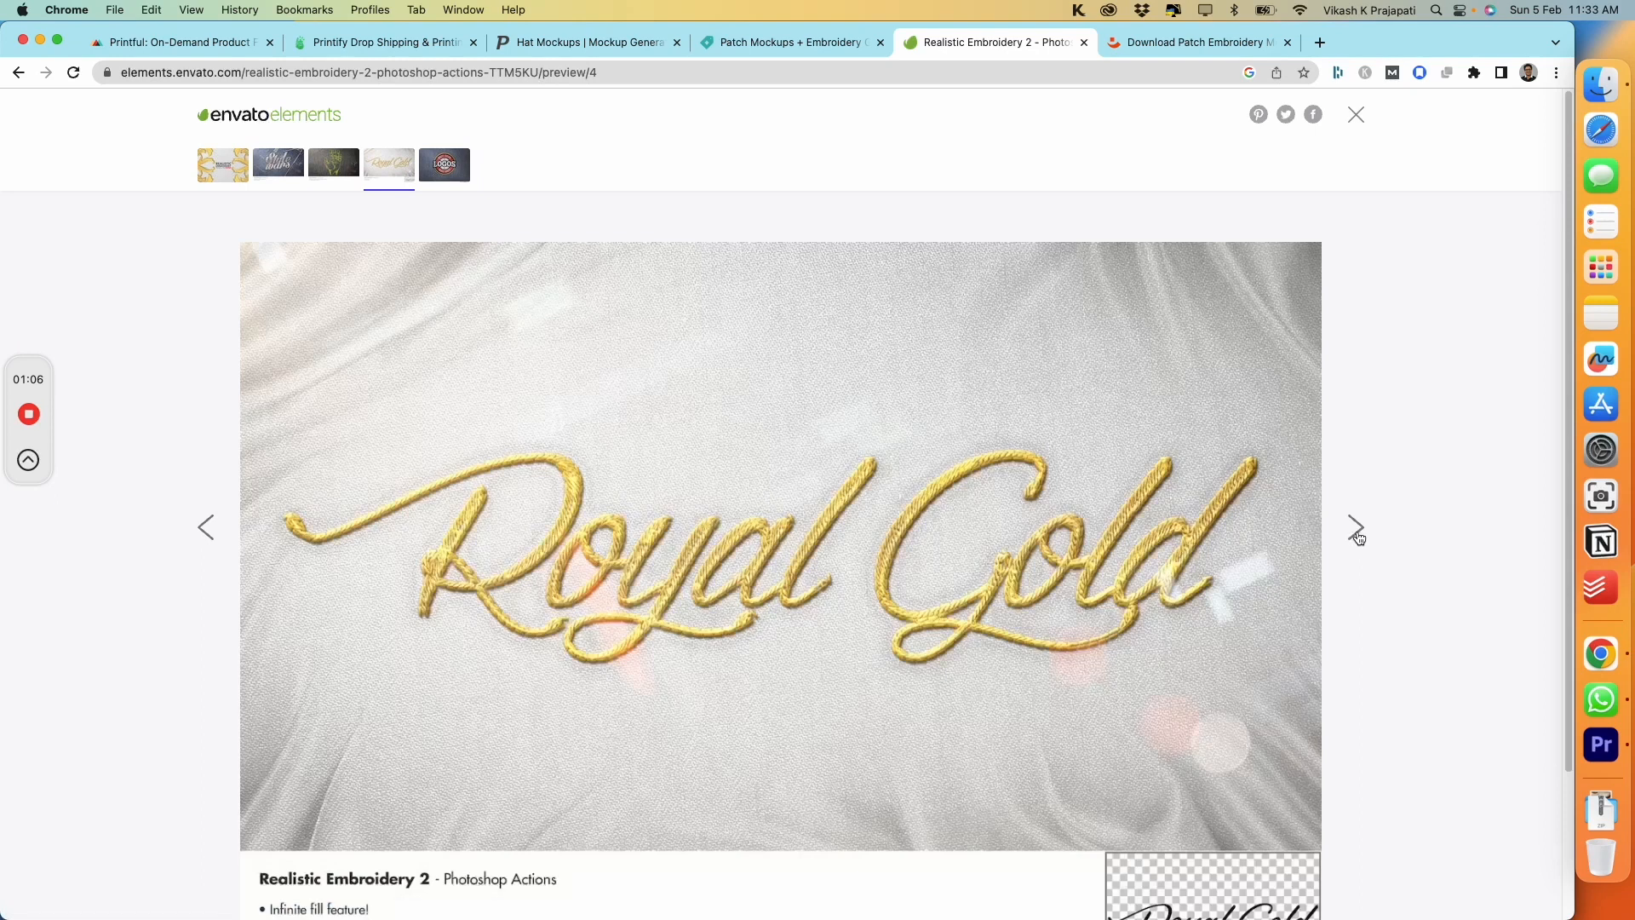
{"action": "left_click", "coordinate": [1357, 534]}
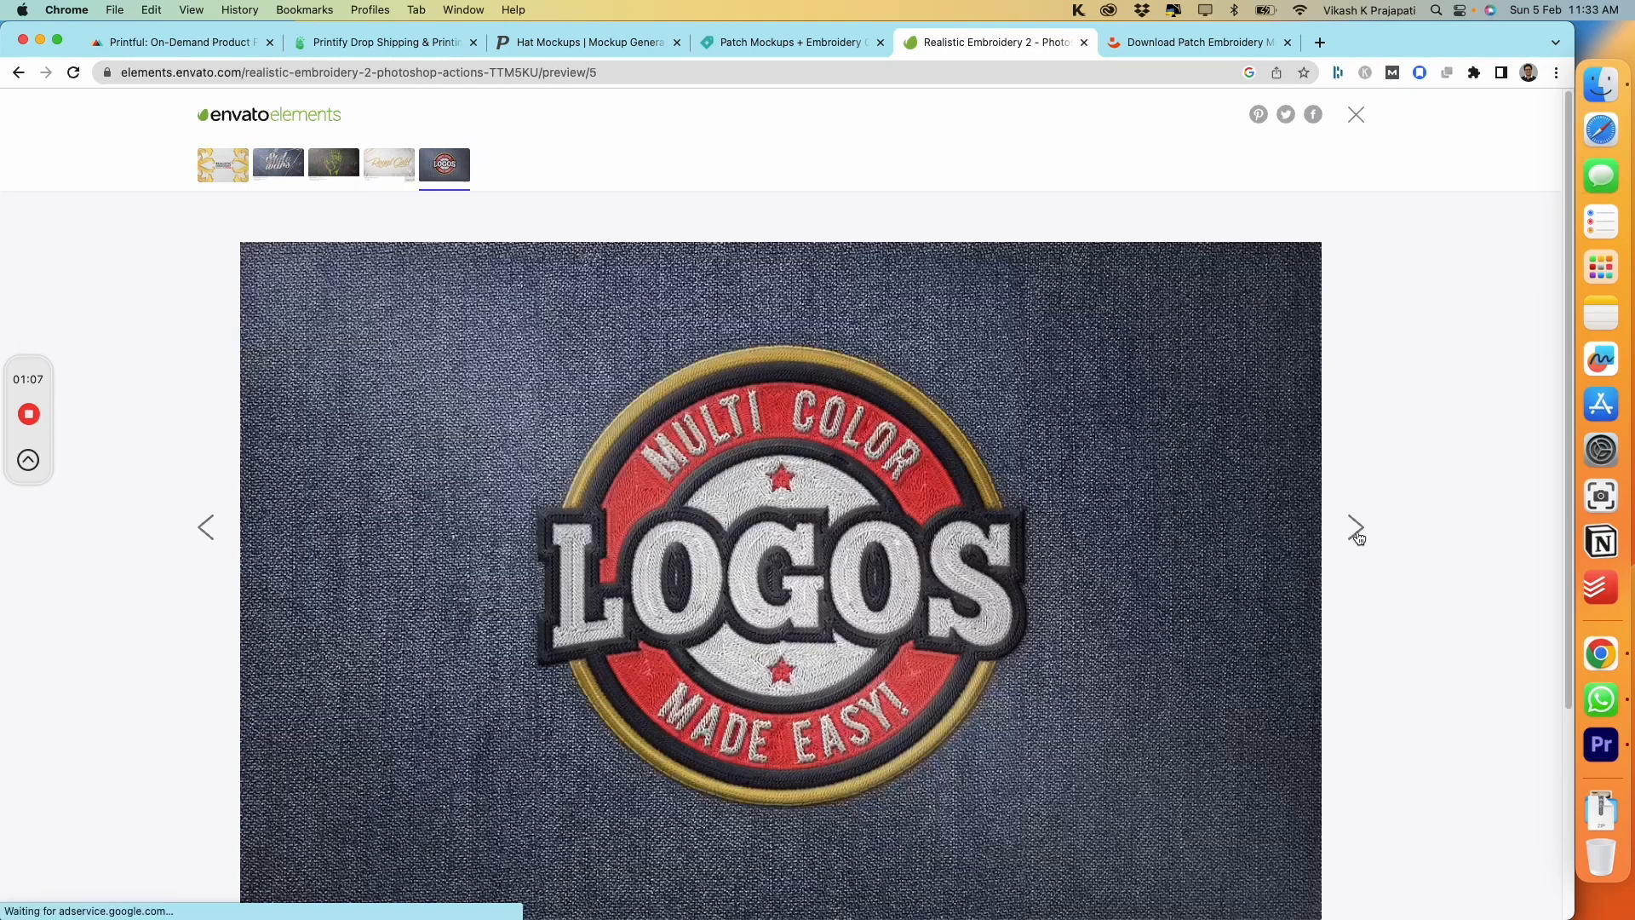
View the gallery images of the patch embroidery mockup on Pixelbuddha, ending on the backpack with the Adventure patch
{"action": "left_click", "coordinate": [1182, 46]}
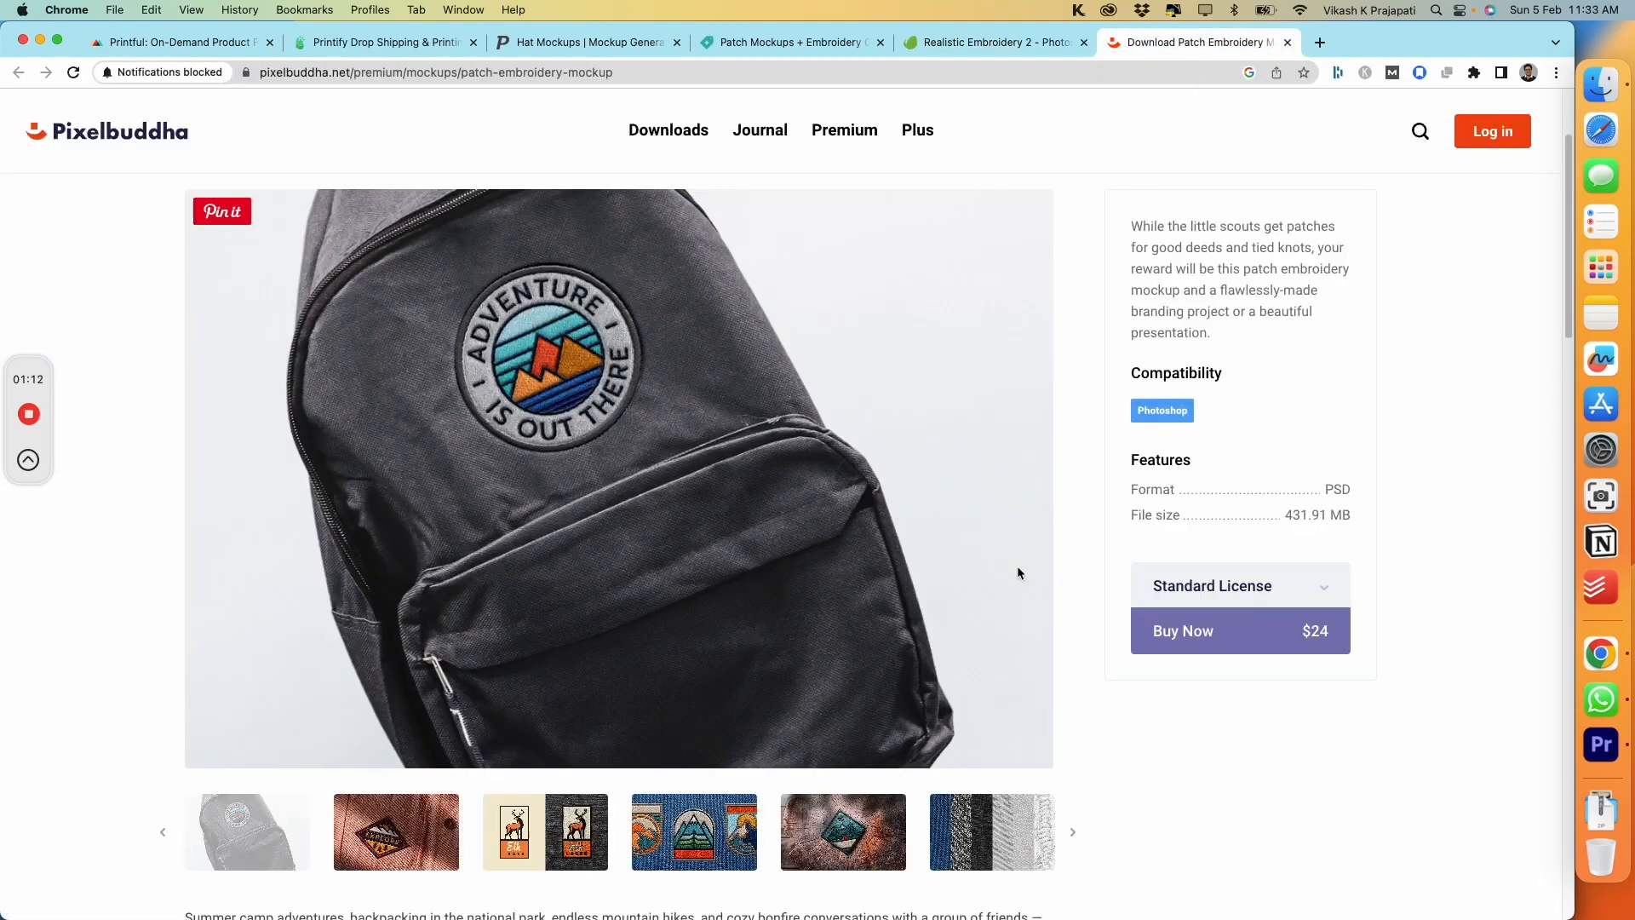
{"action": "left_click", "coordinate": [377, 849]}
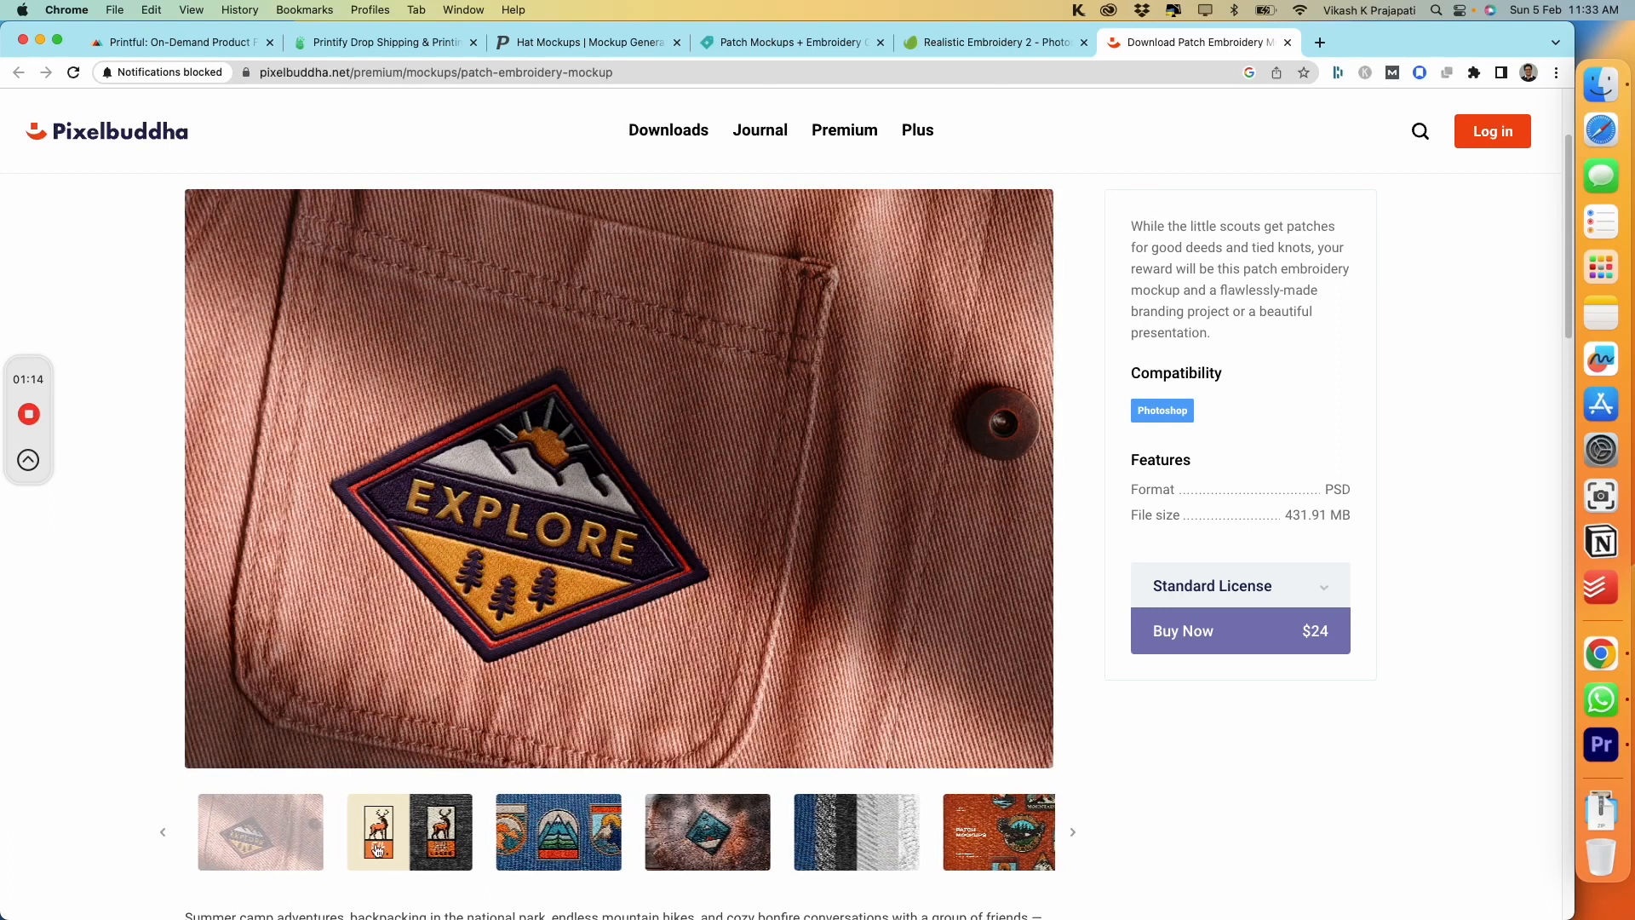
{"action": "left_click", "coordinate": [518, 840]}
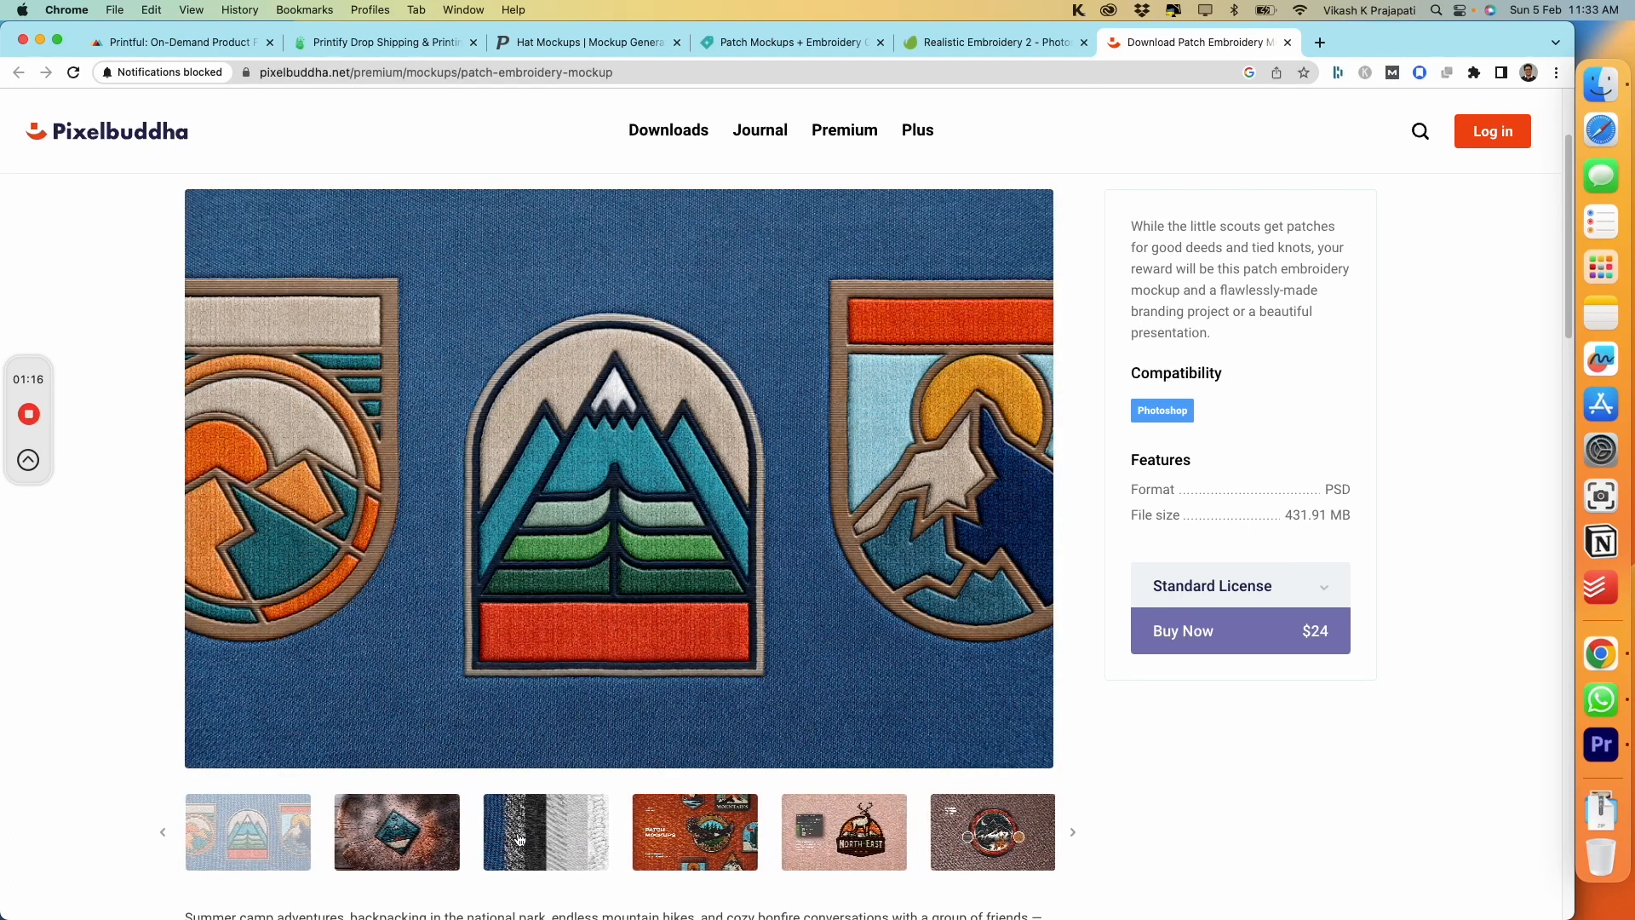
{"action": "left_click", "coordinate": [687, 842]}
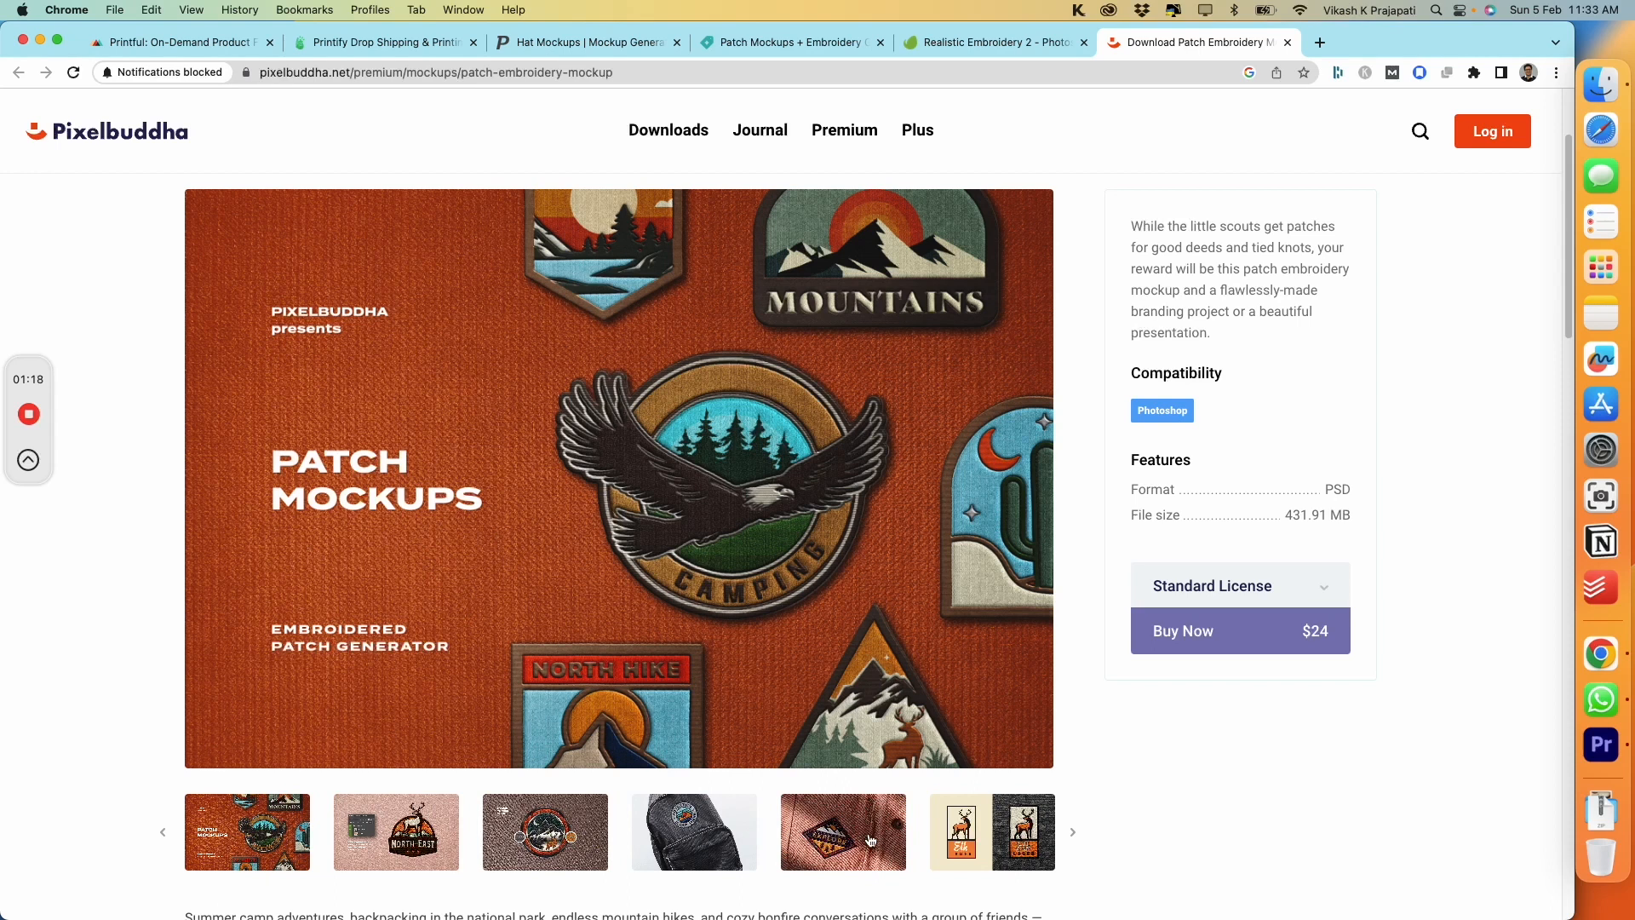
{"action": "left_click", "coordinate": [870, 840]}
{"action": "left_click", "coordinate": [957, 843]}
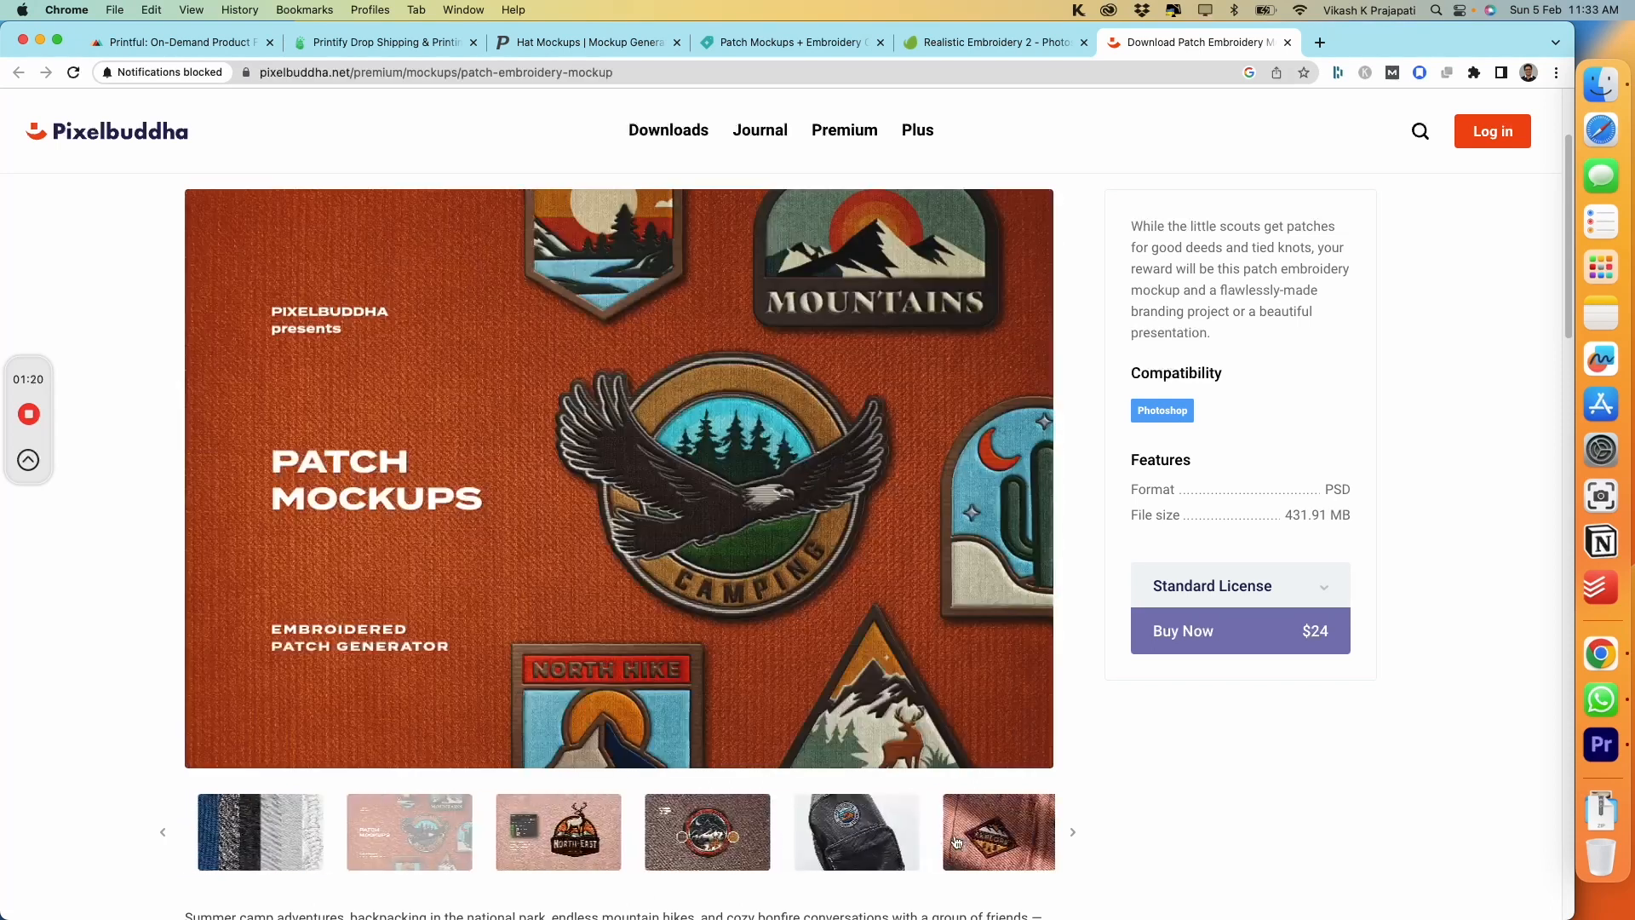
{"action": "left_click", "coordinate": [963, 844]}
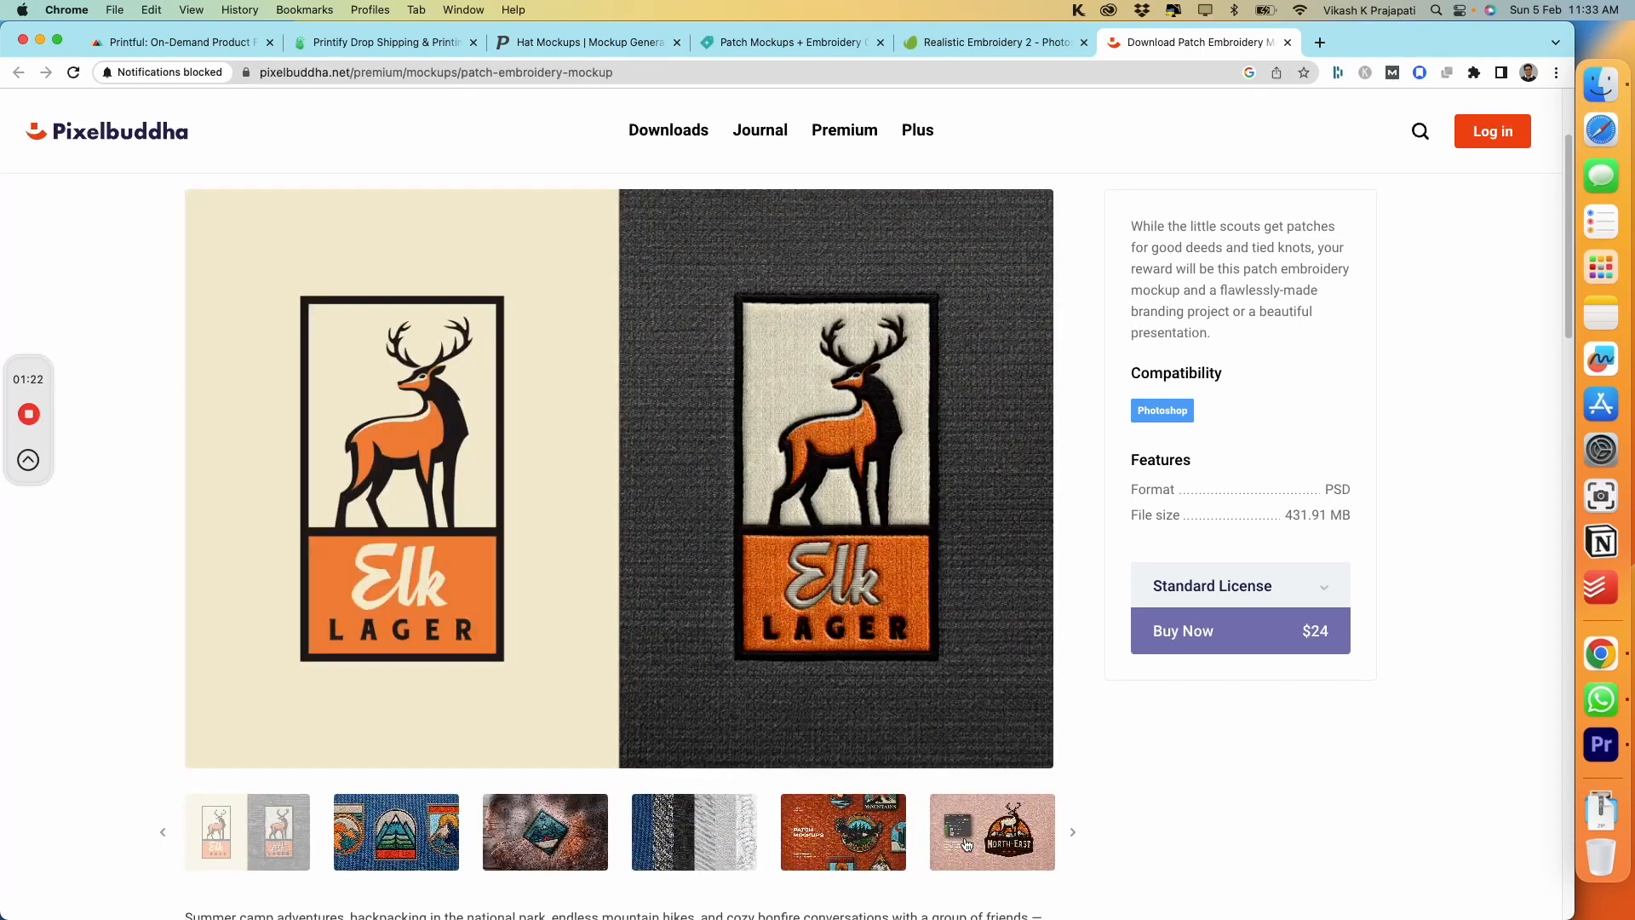
{"action": "left_click", "coordinate": [967, 844]}
{"action": "left_click", "coordinate": [967, 844]}
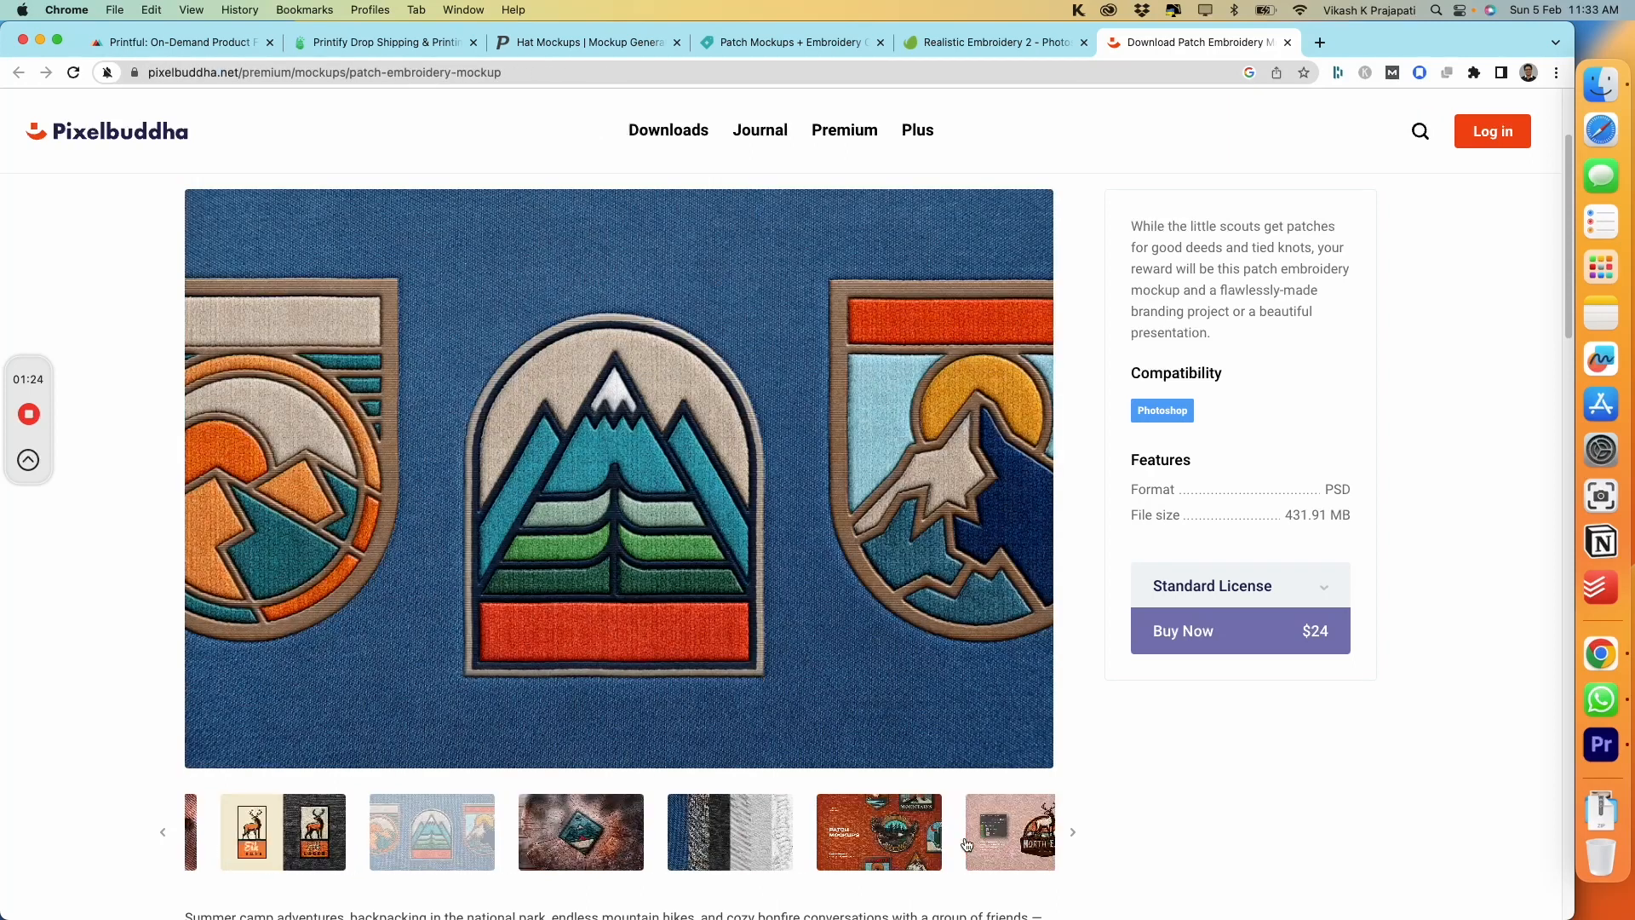
{"action": "left_click", "coordinate": [966, 844]}
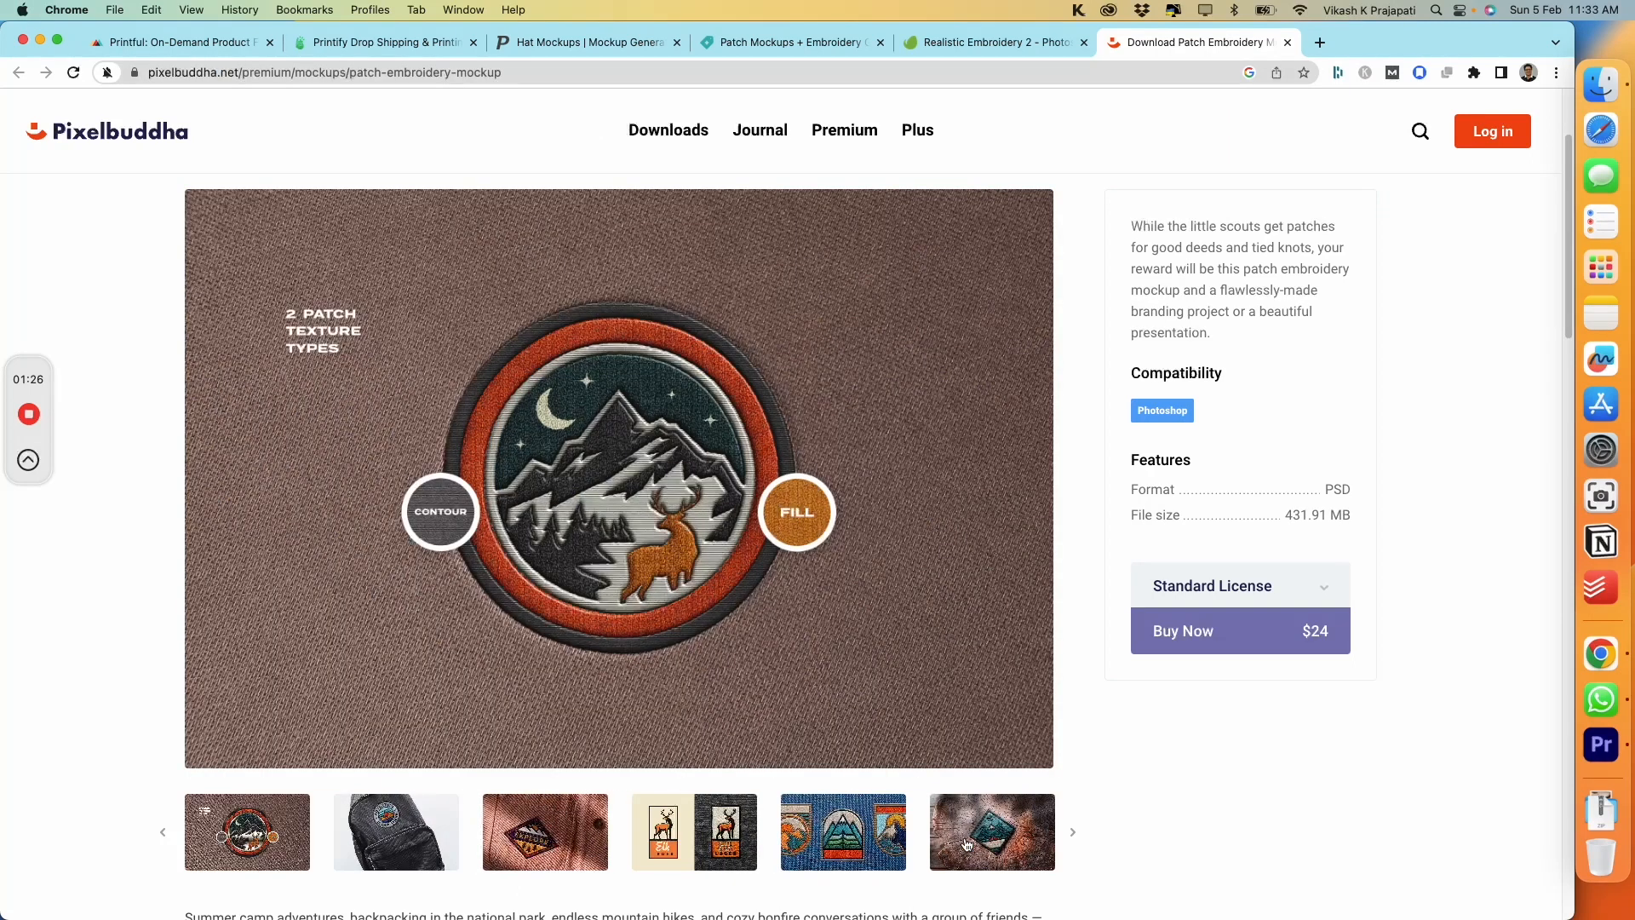
{"action": "left_click", "coordinate": [1039, 839]}
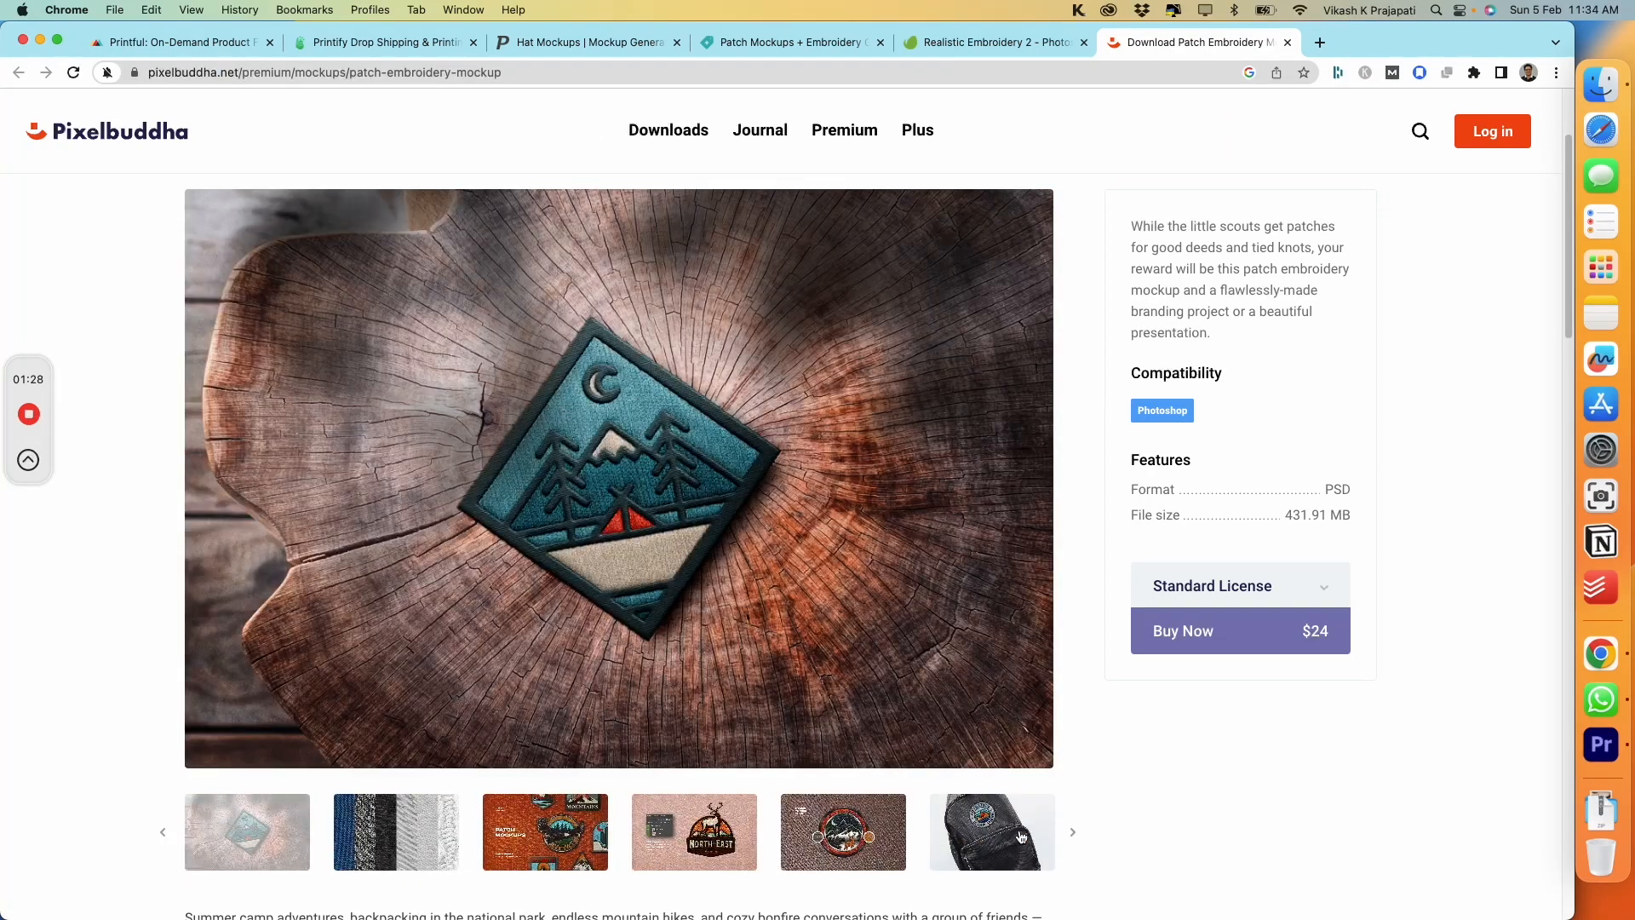
{"action": "left_click", "coordinate": [1003, 824]}
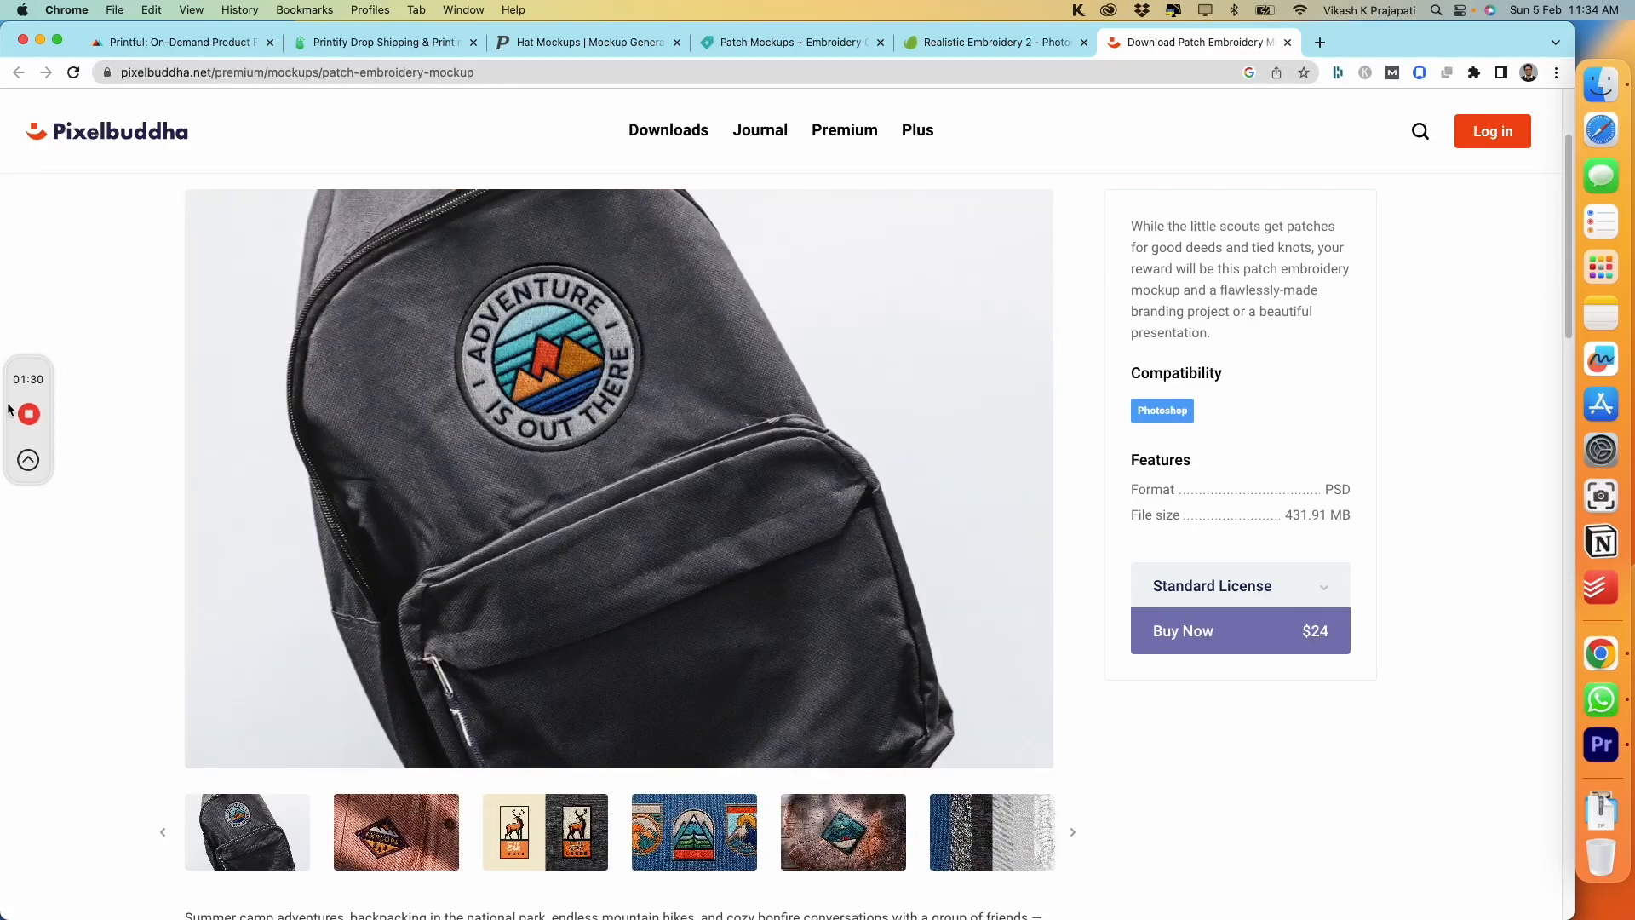